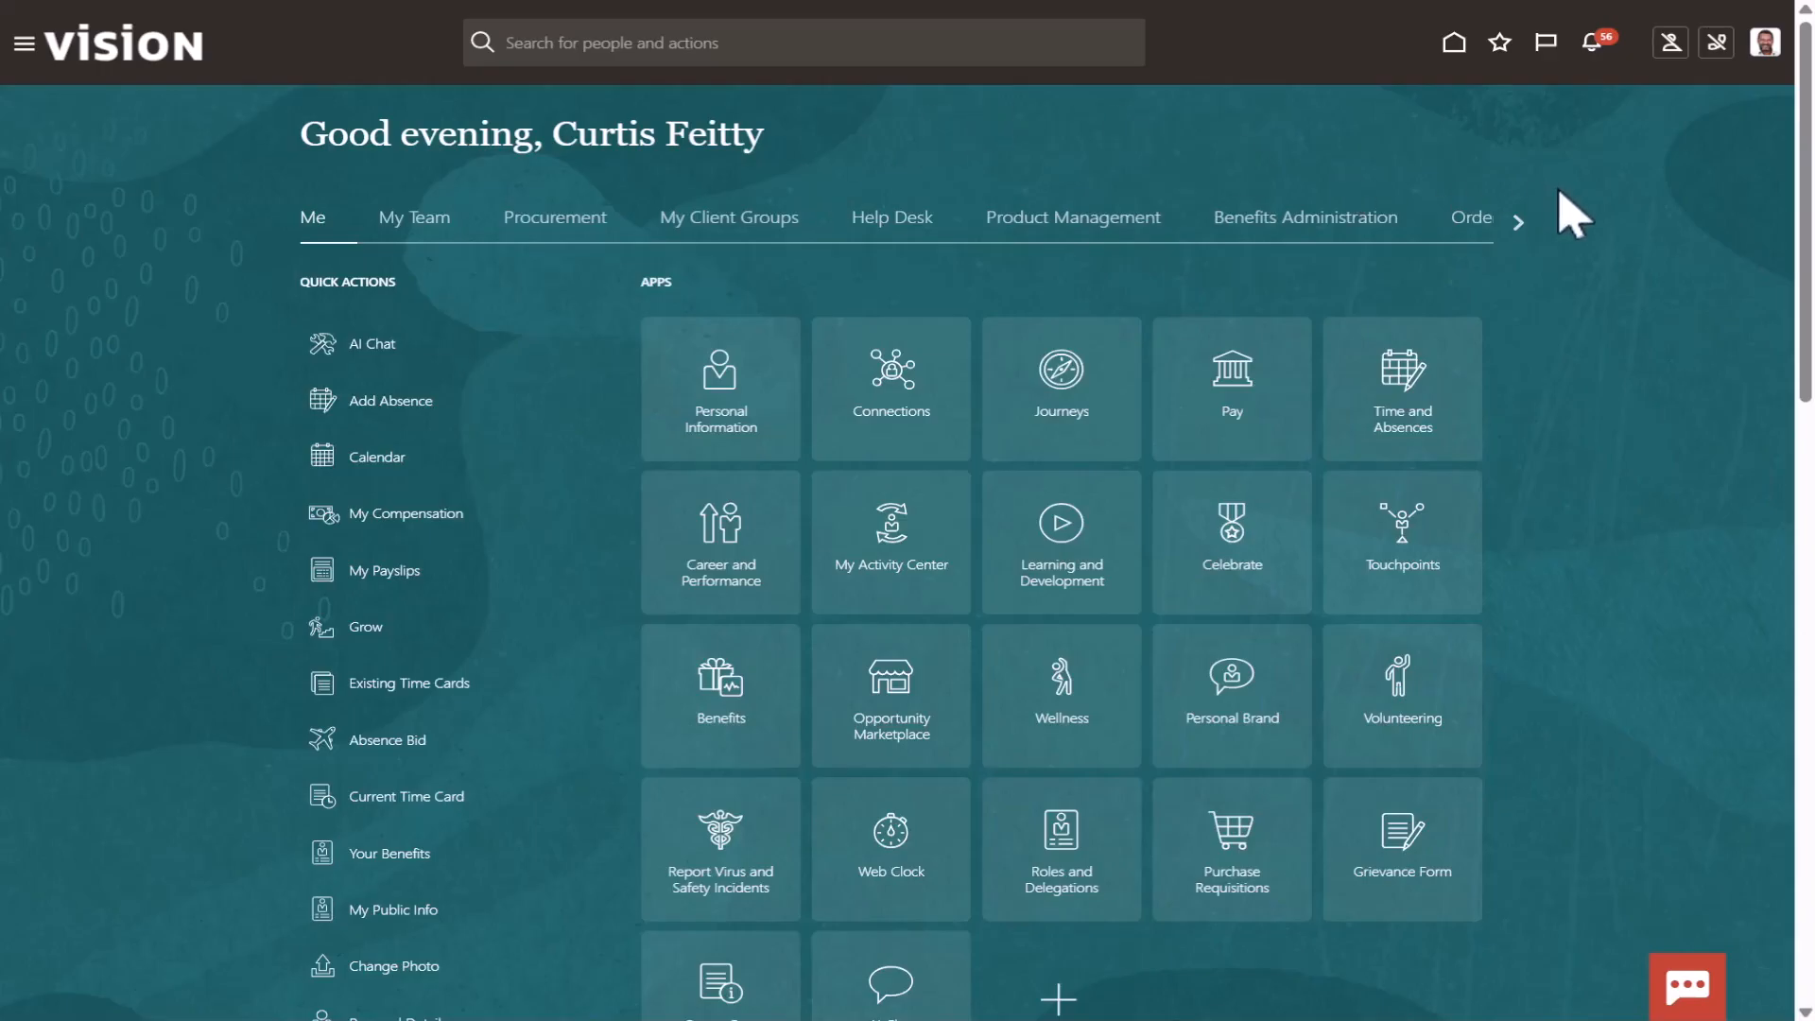
# Go to the business objects in AI Agent Studio and start creating a new one.
pyautogui.click(1519, 228)
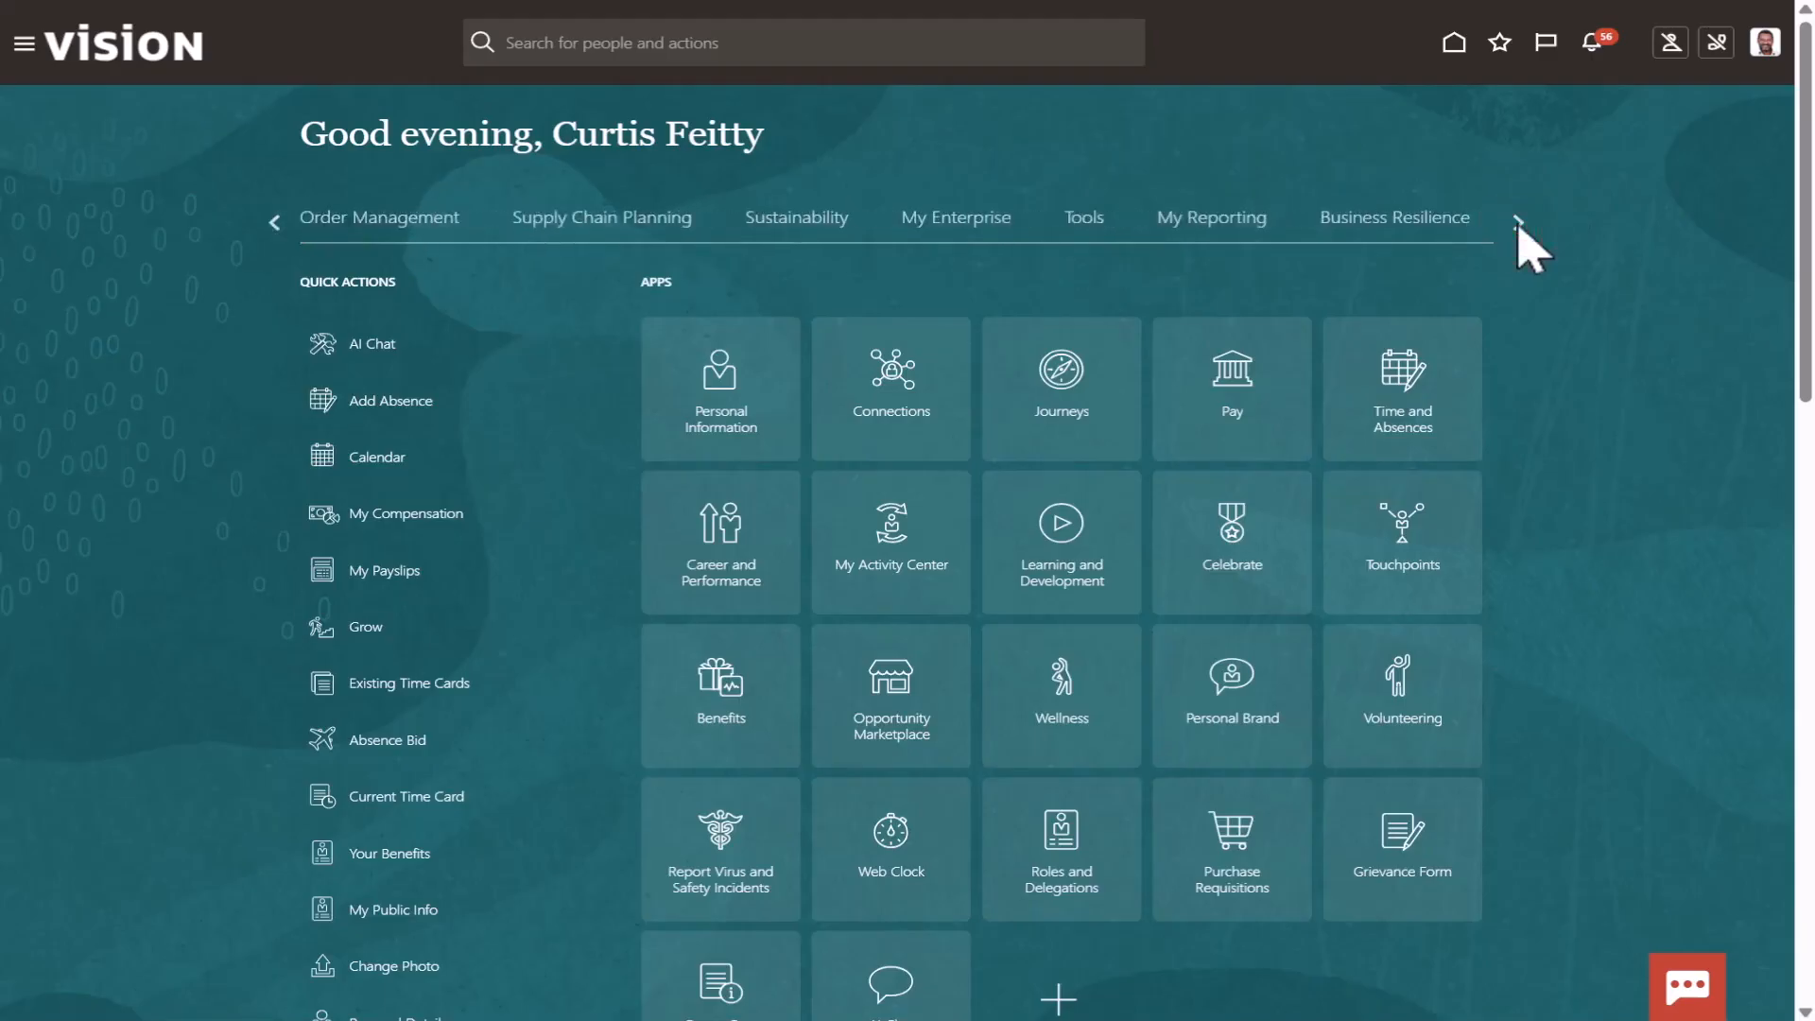
pyautogui.click(1095, 226)
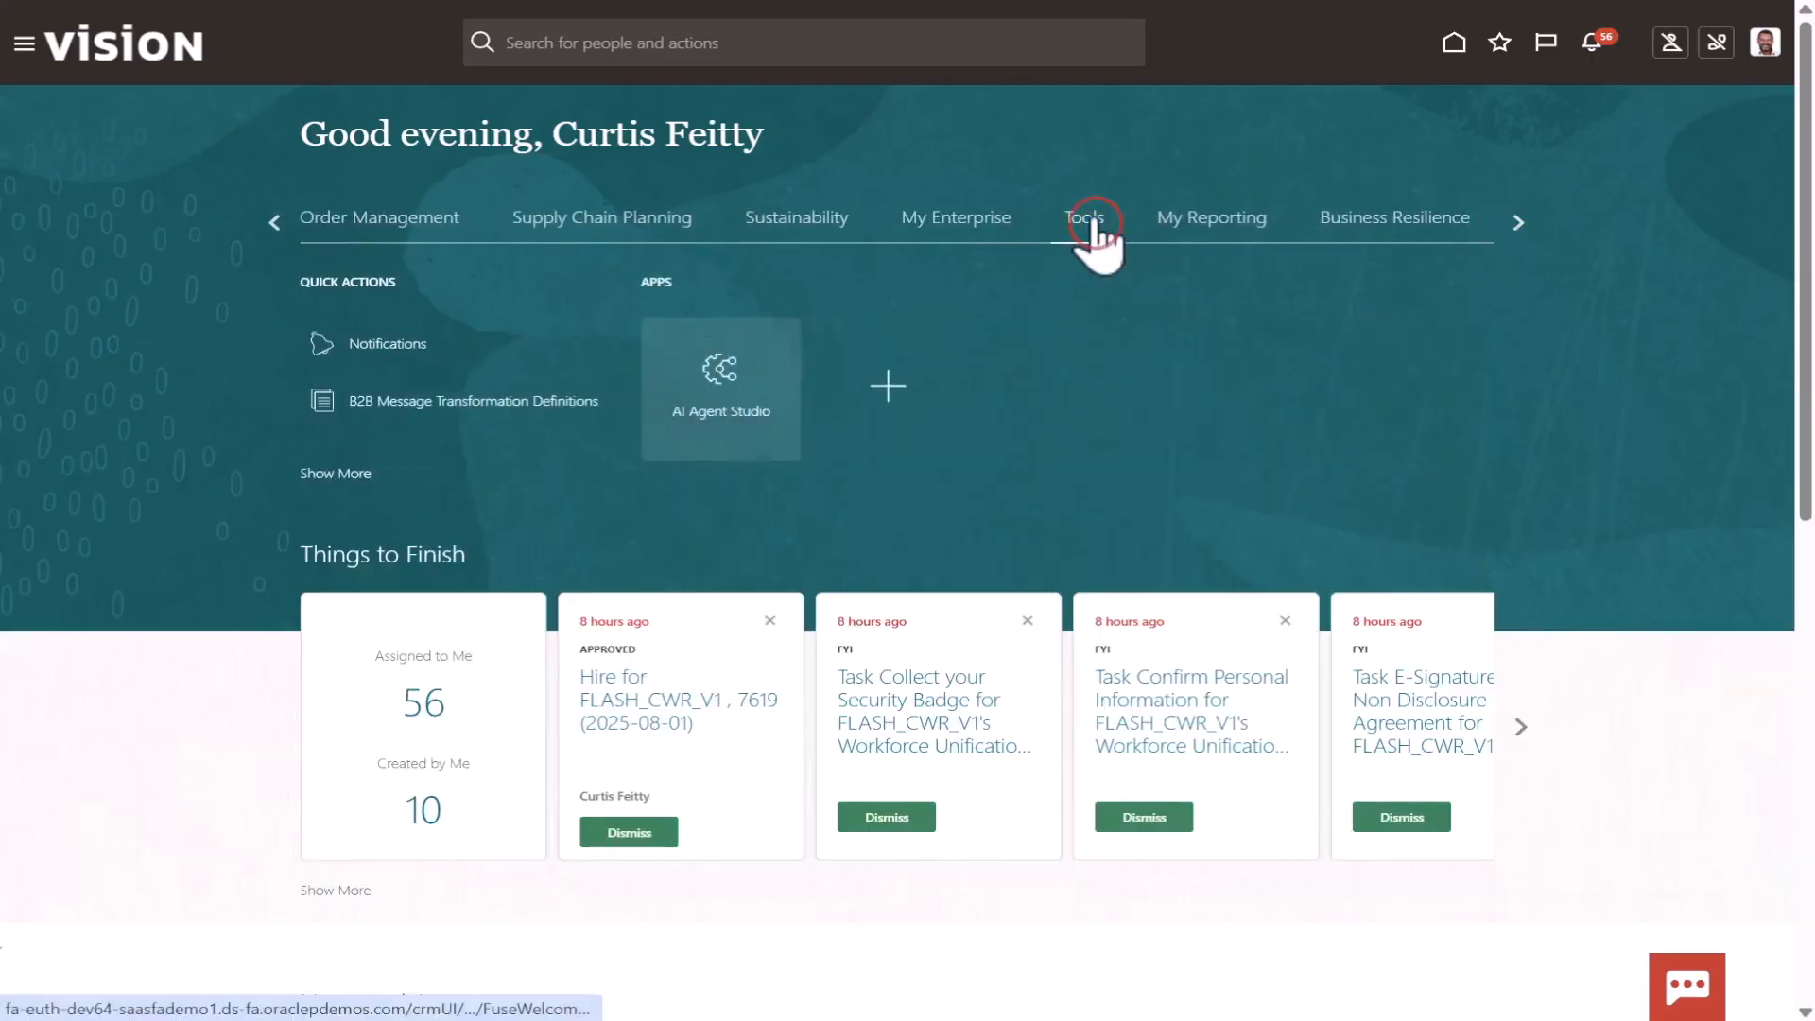
pyautogui.click(751, 391)
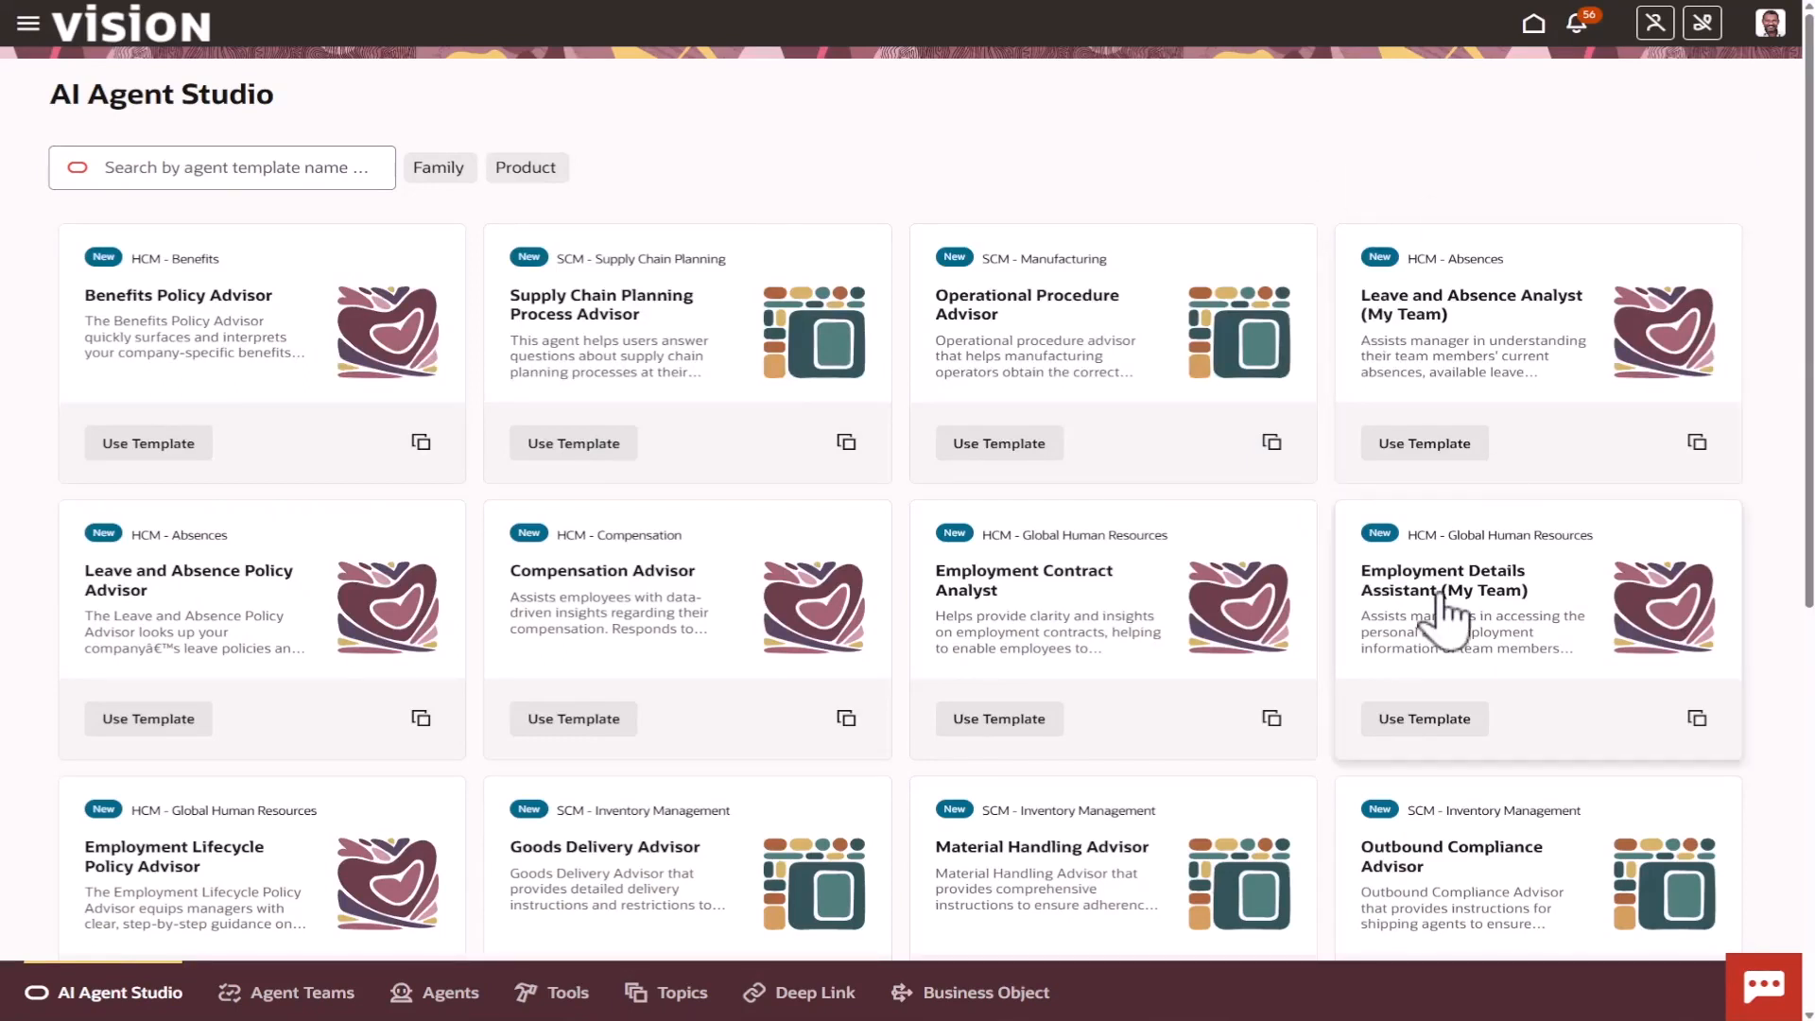
pyautogui.click(988, 1002)
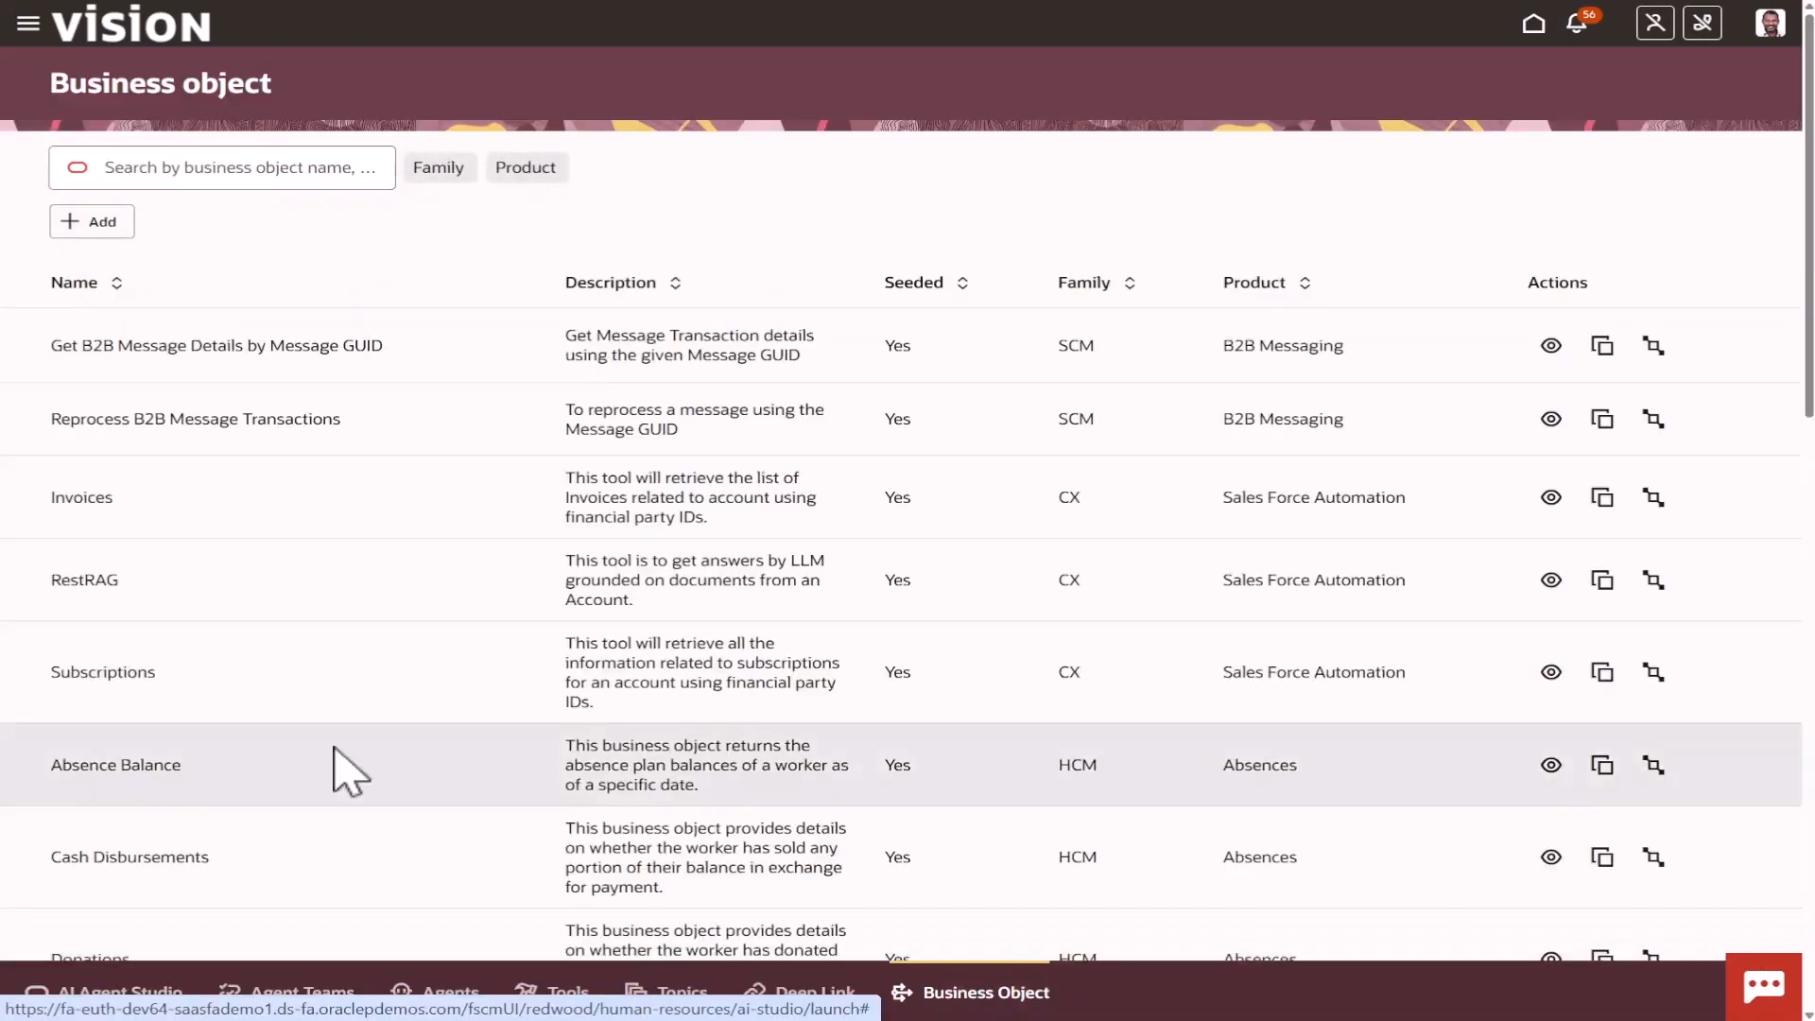
pyautogui.click(105, 227)
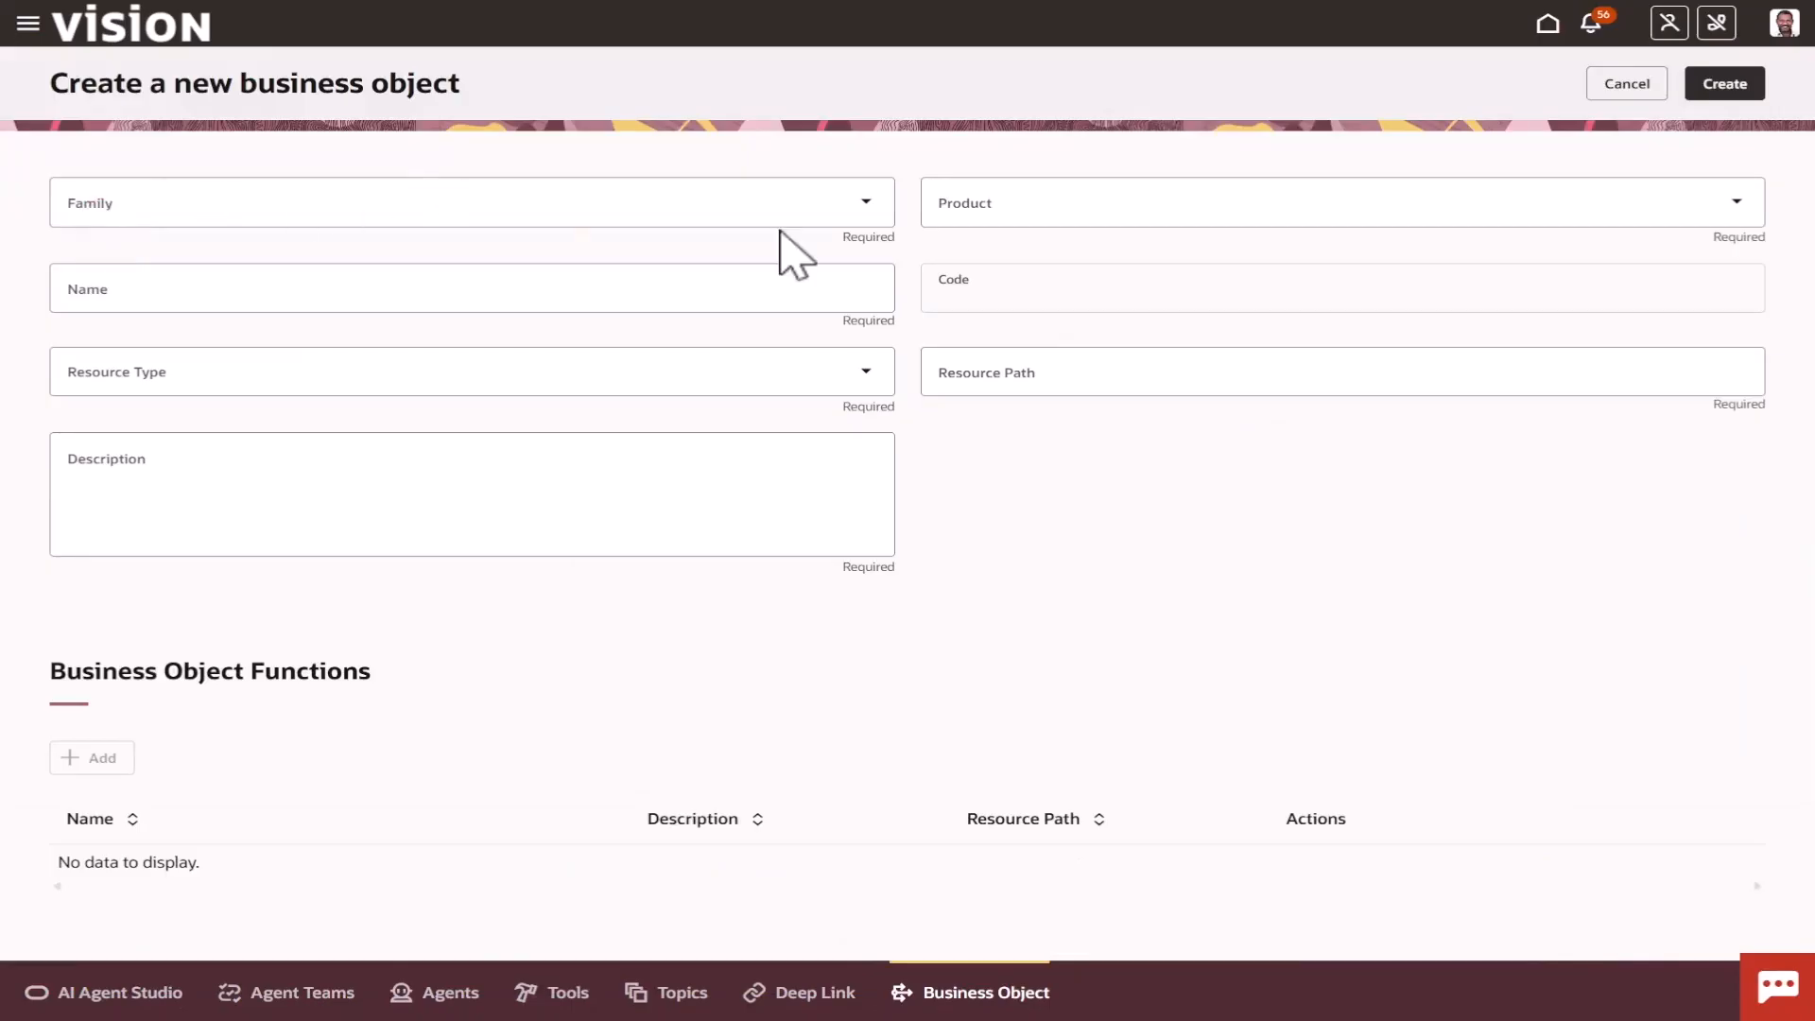
# Set the new business object's family to CX and its product to Sales Force Automation.
pyautogui.click(865, 202)
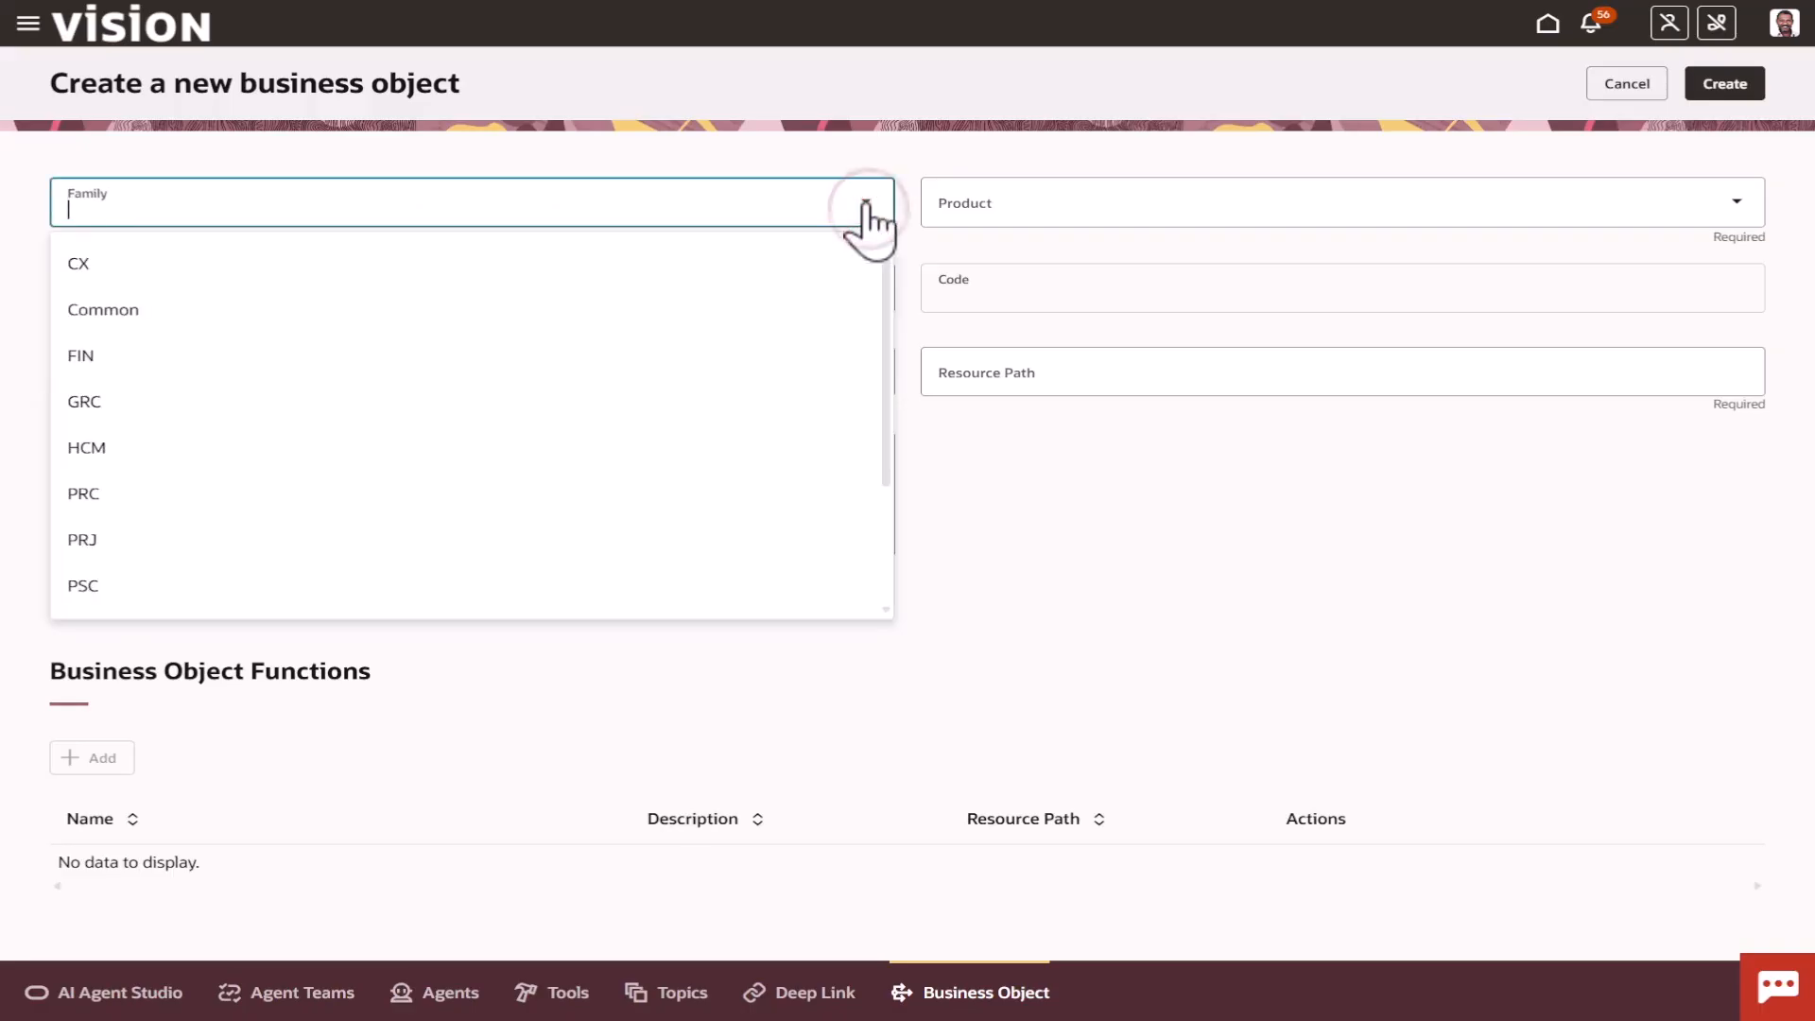
pyautogui.click(693, 284)
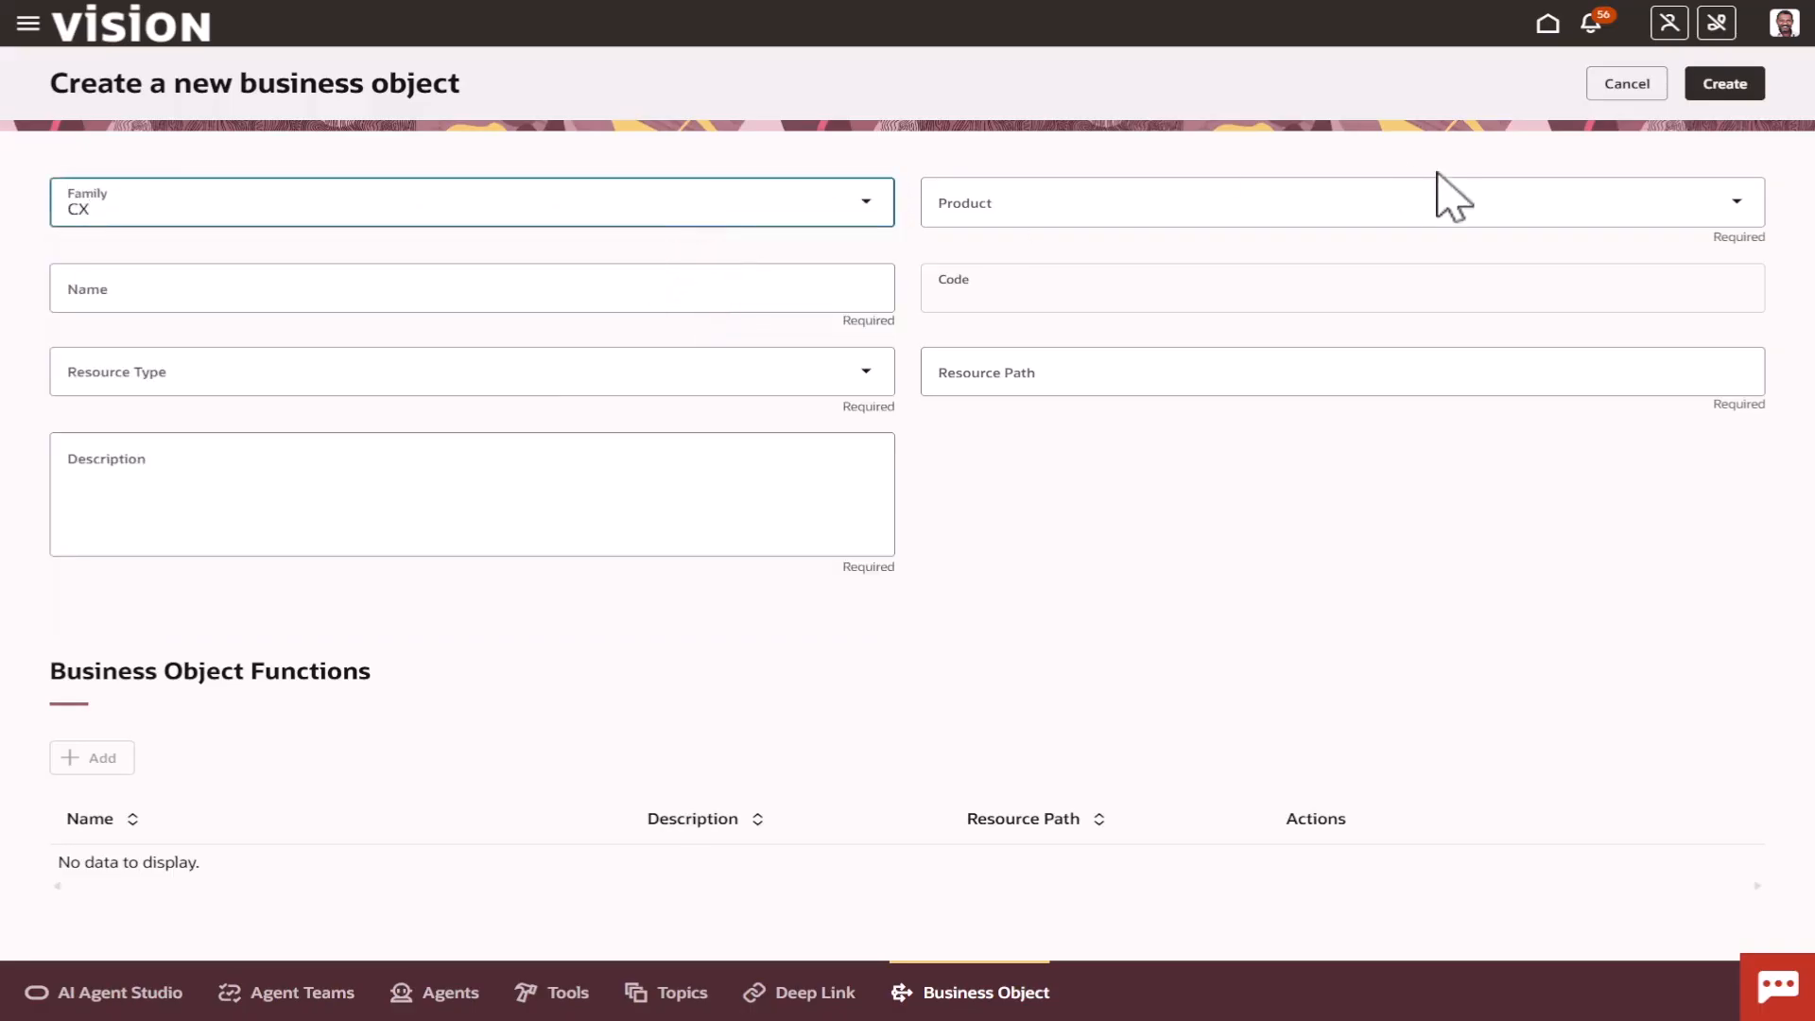
pyautogui.click(1736, 203)
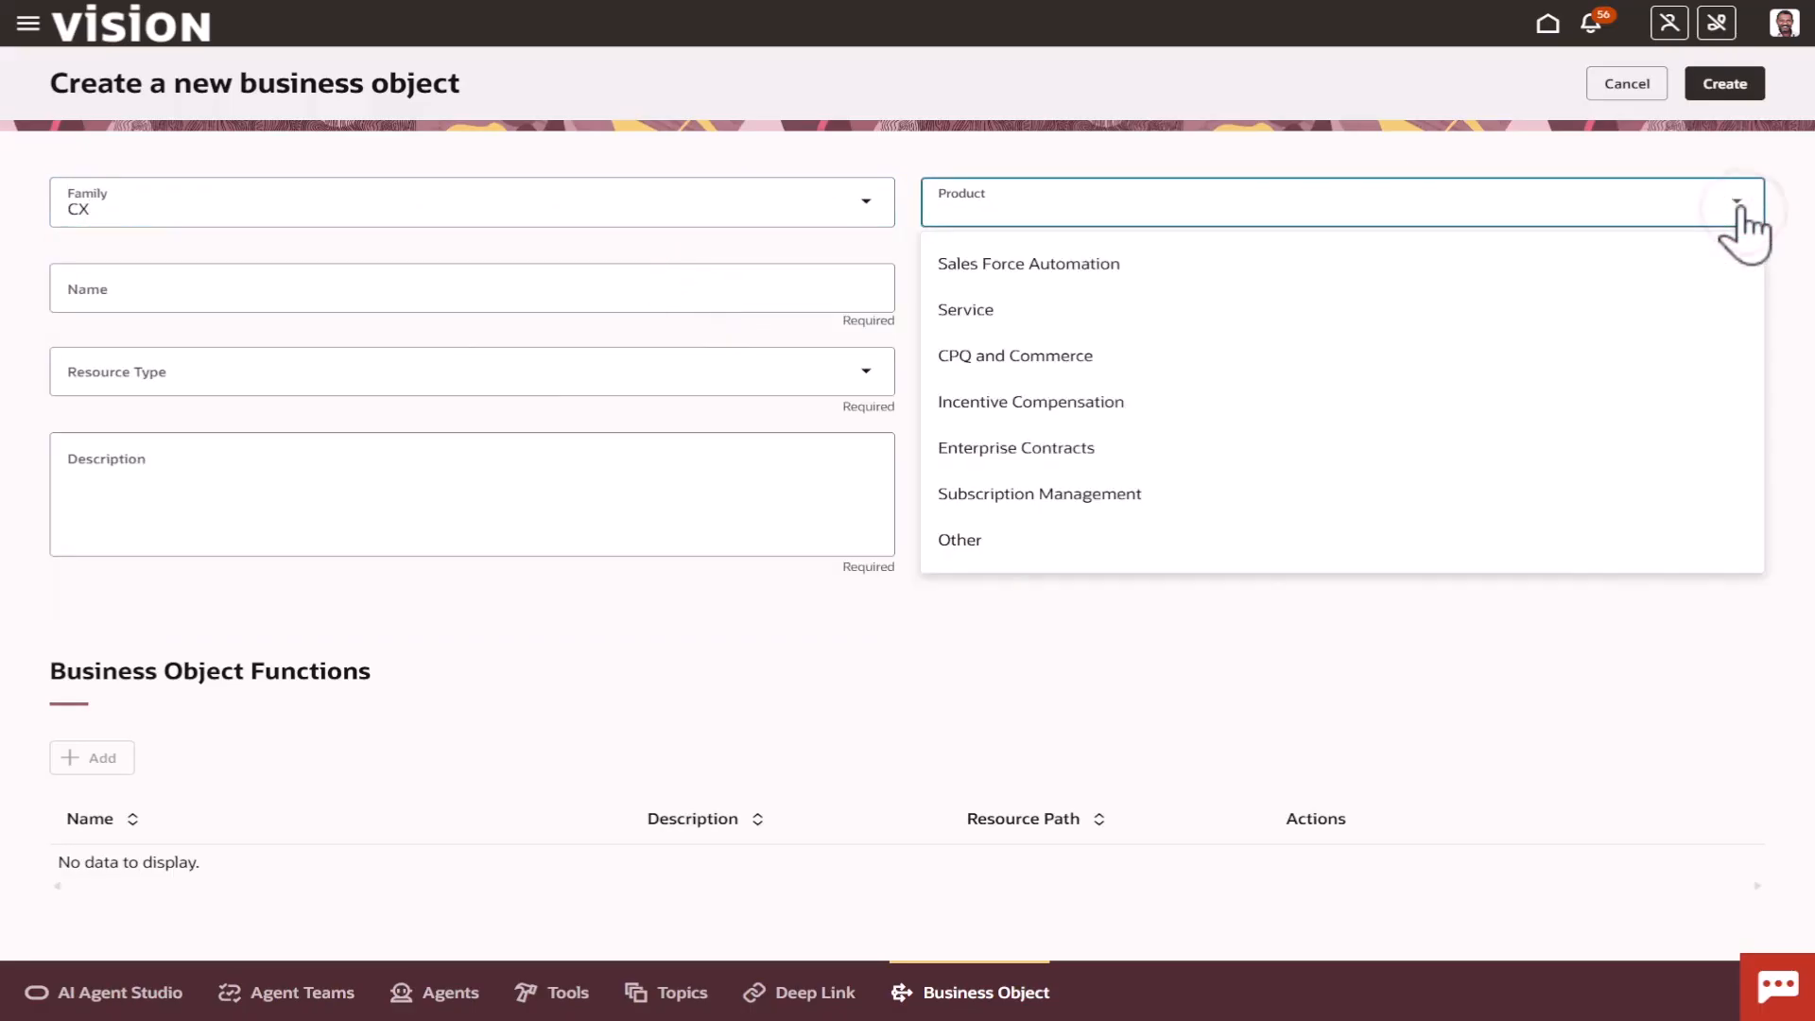
pyautogui.click(1578, 274)
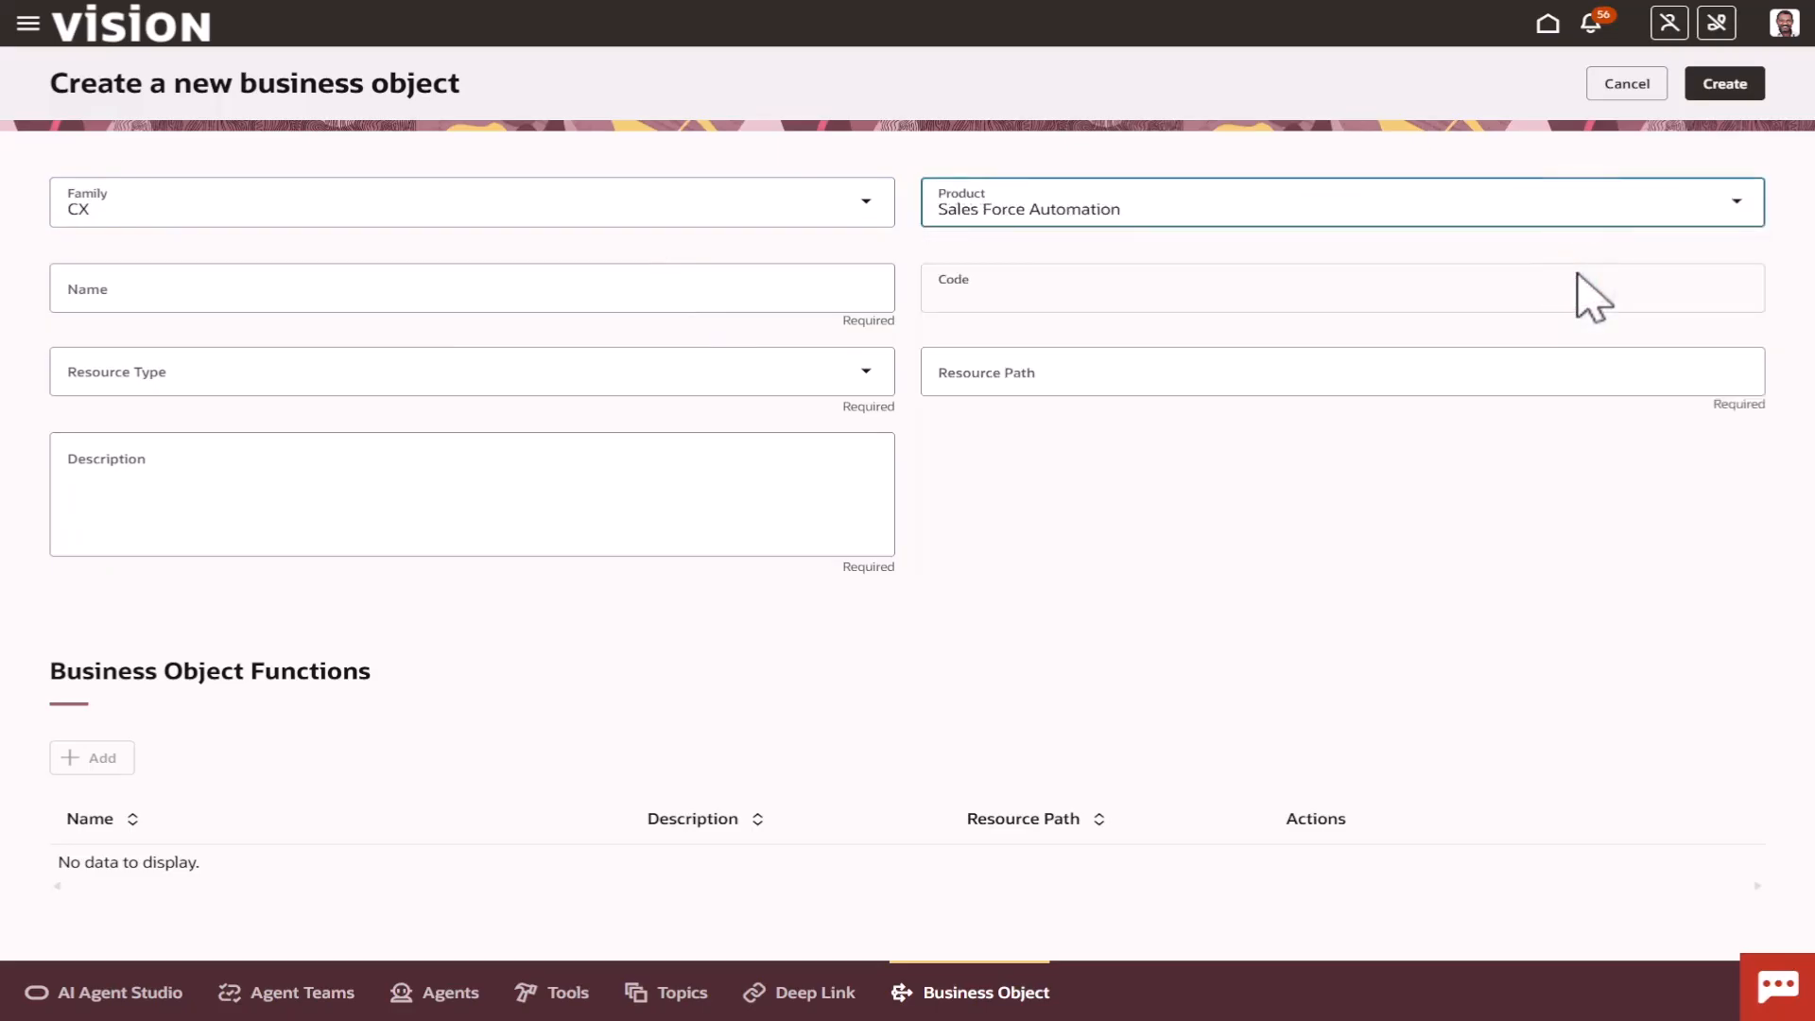
# Name the business object "CA09 Get Opportunity Details".
pyautogui.click(747, 283)
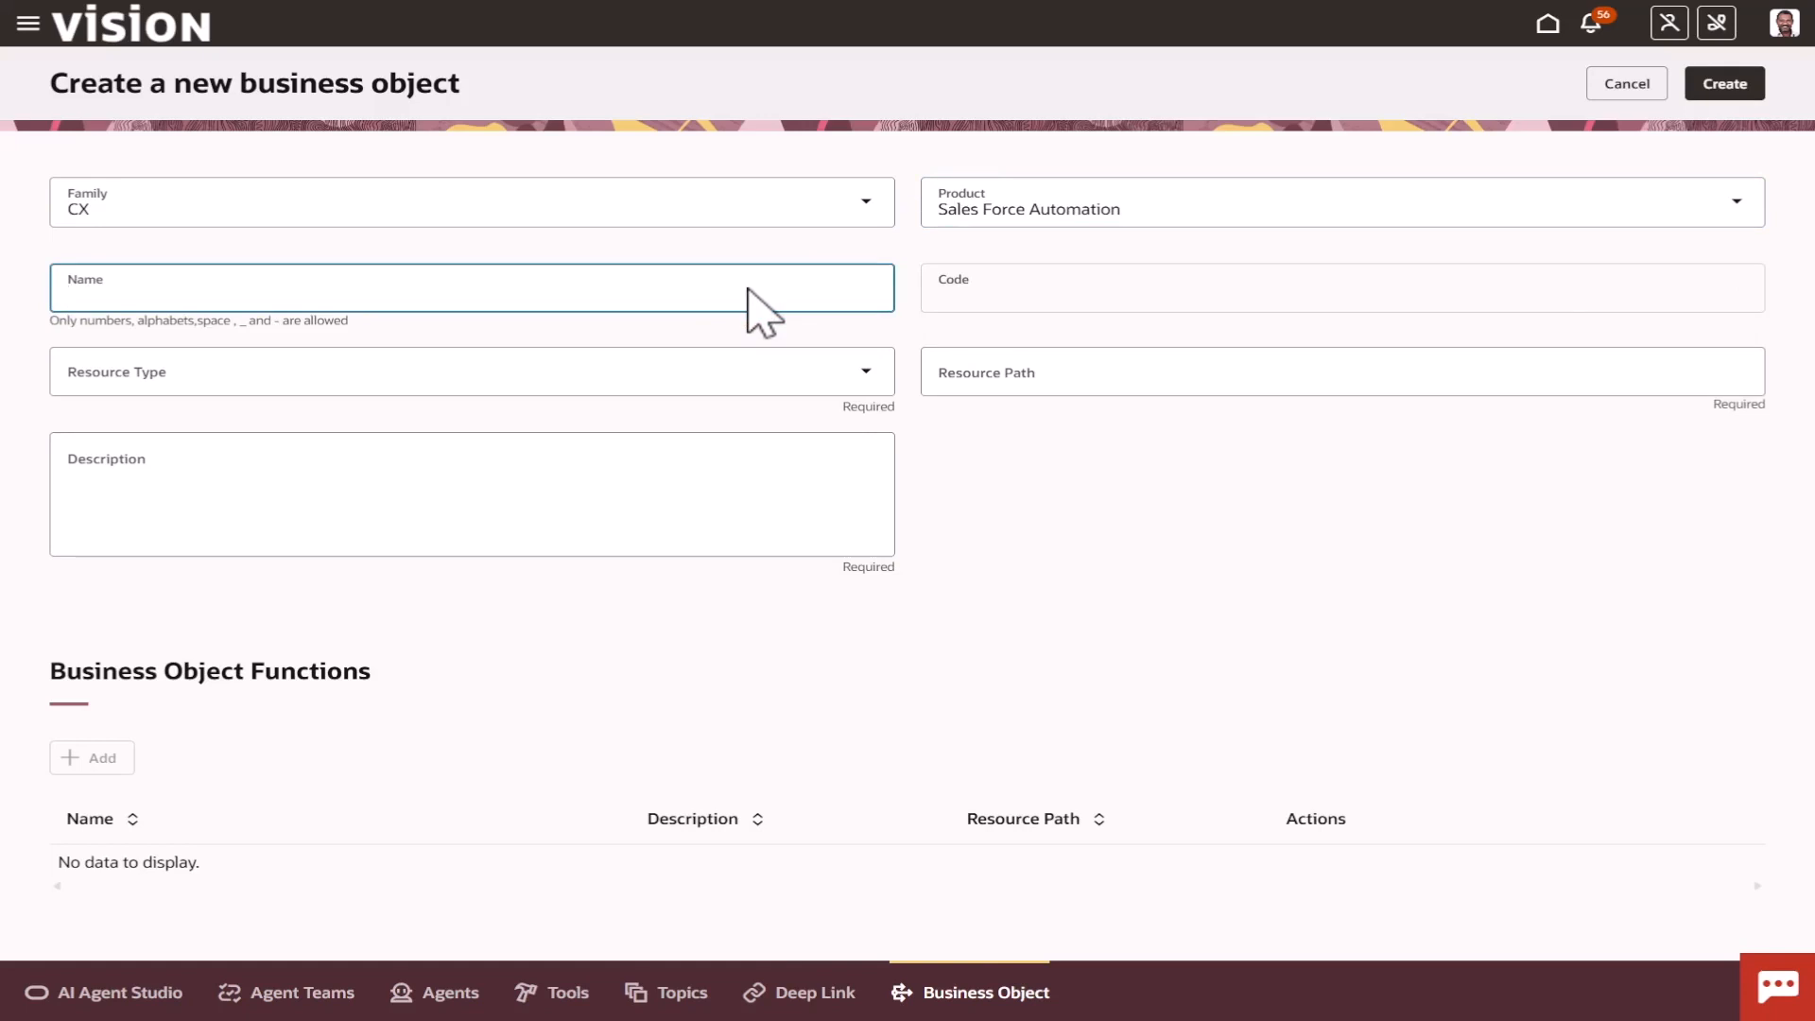
pyautogui.write('CA09')
pyautogui.write('Get Opportunity Details')
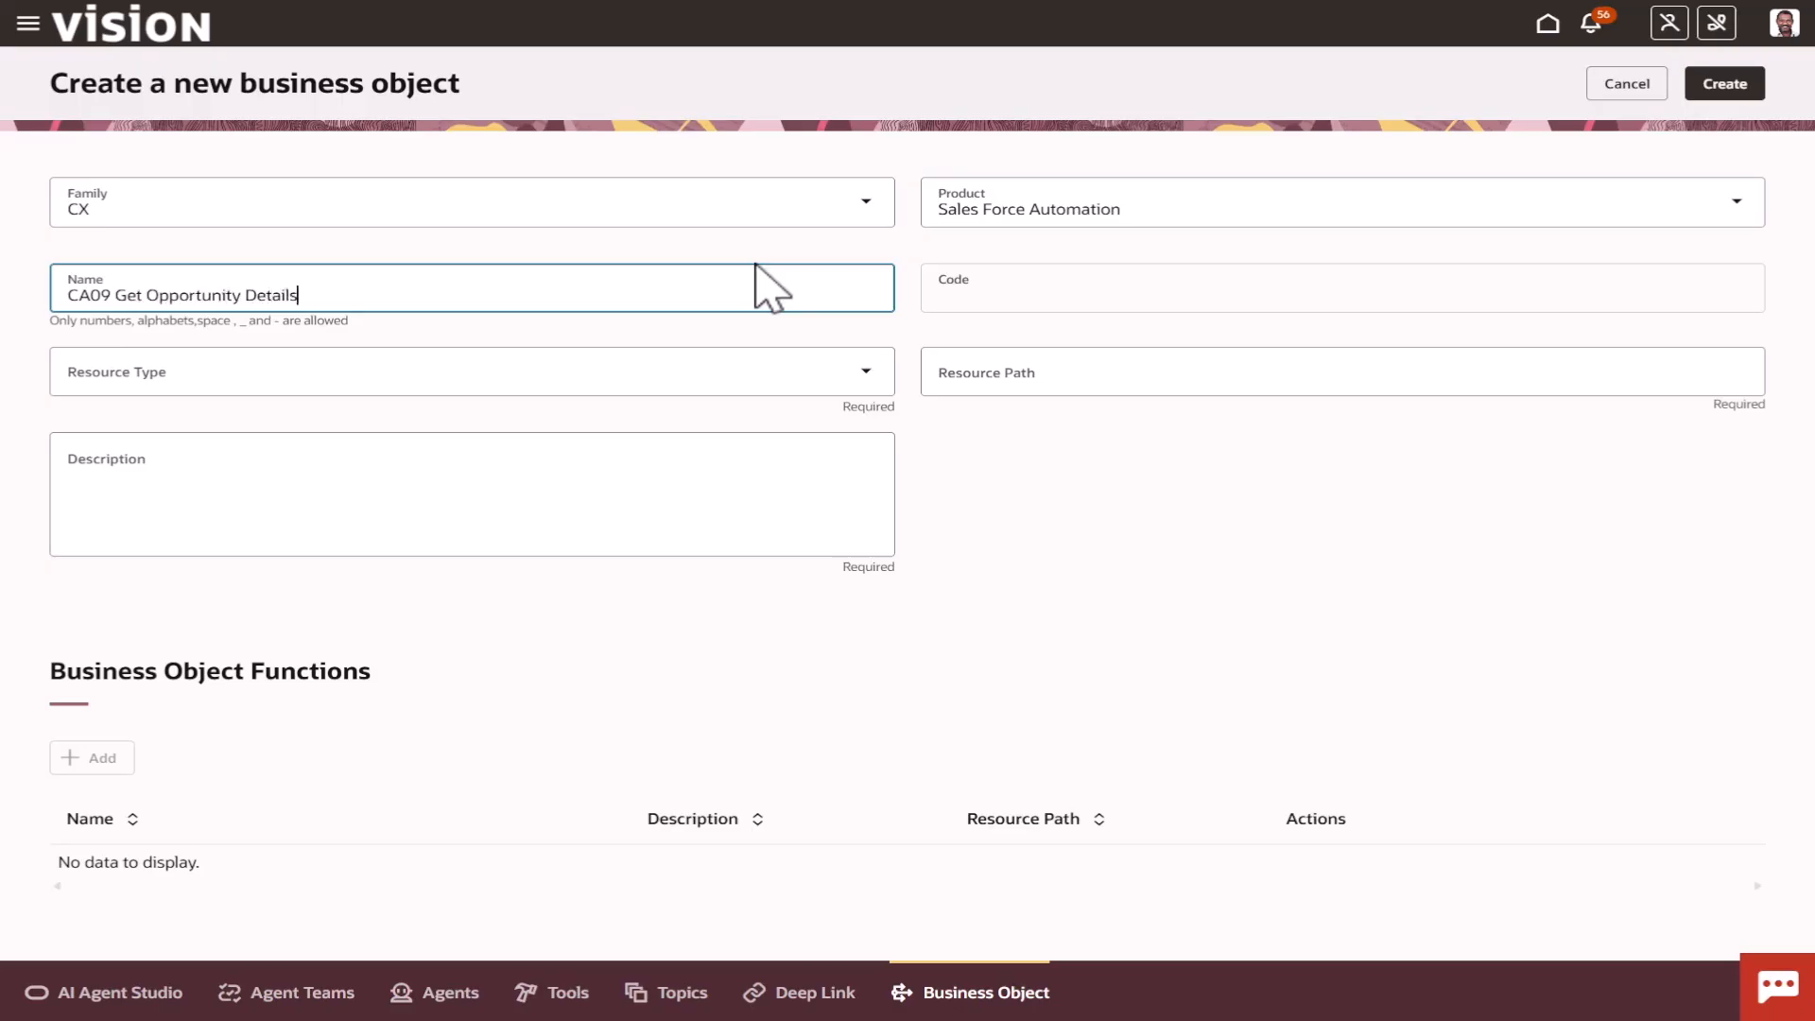
pyautogui.press('Tab')
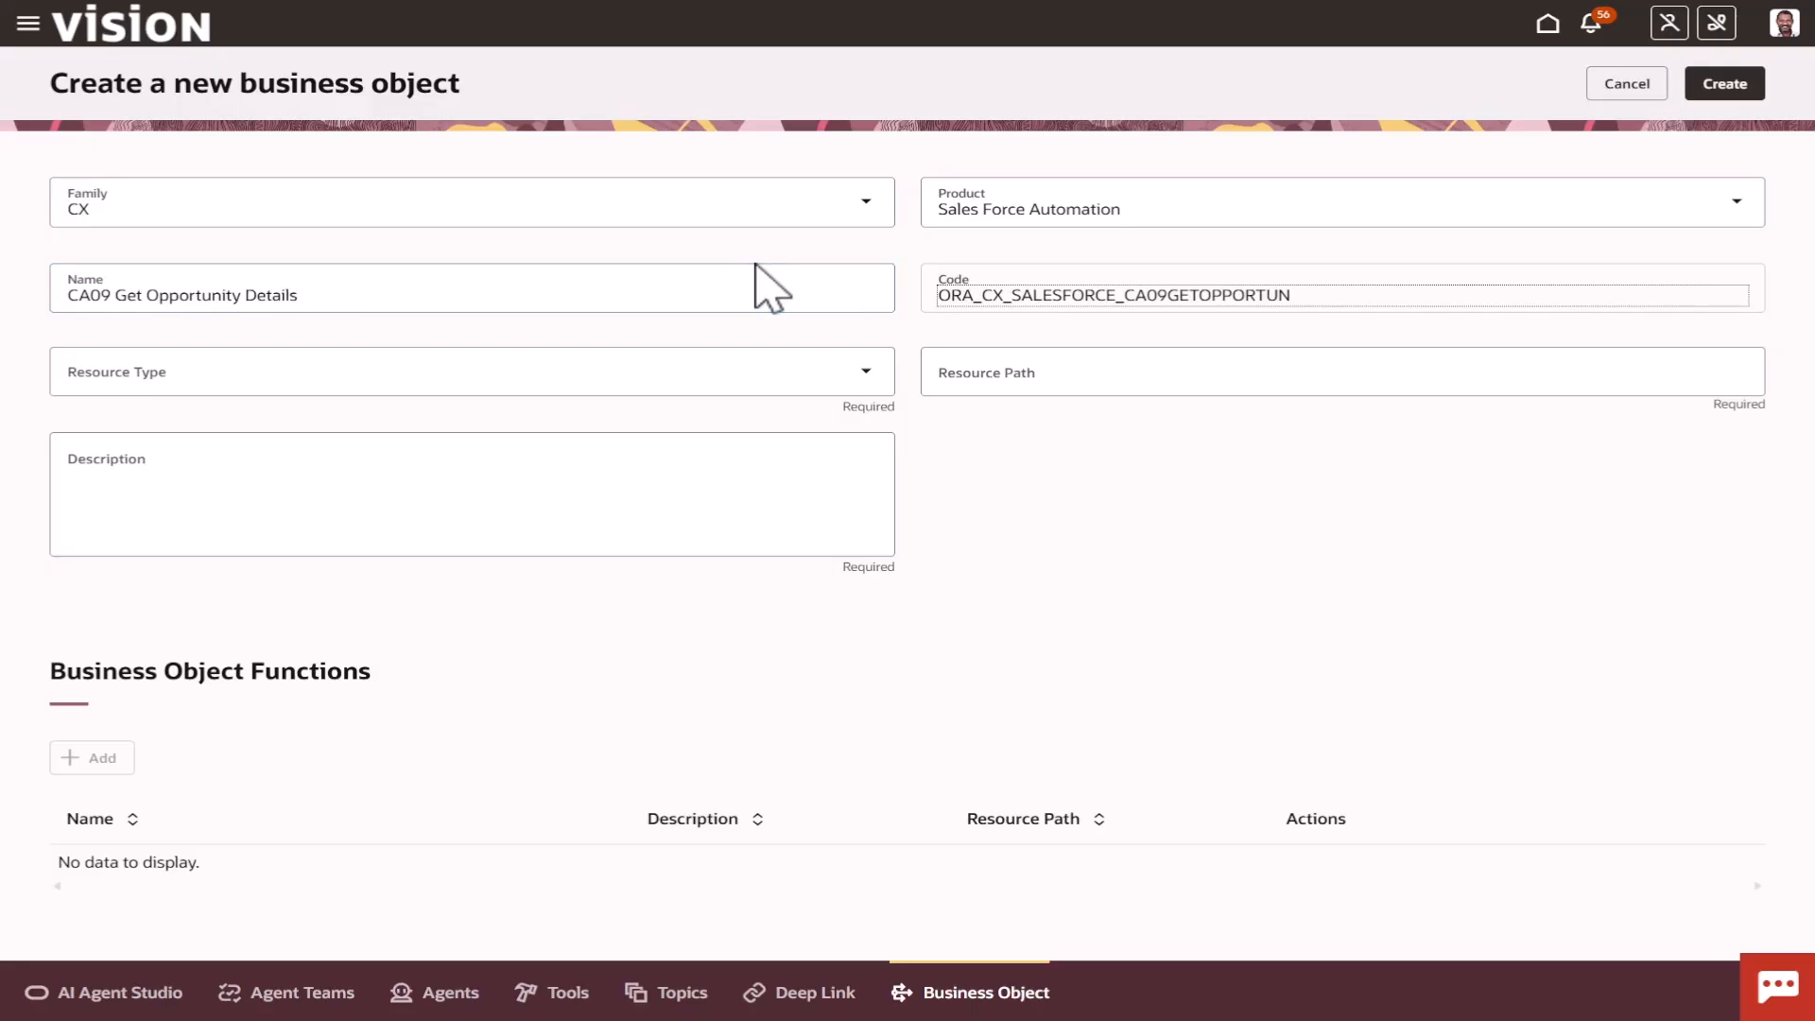
# Set the resource type to Monolith resource and complete the resource path as /crmRestApi/resources/11.13.18.05/opportunities.
pyautogui.click(864, 373)
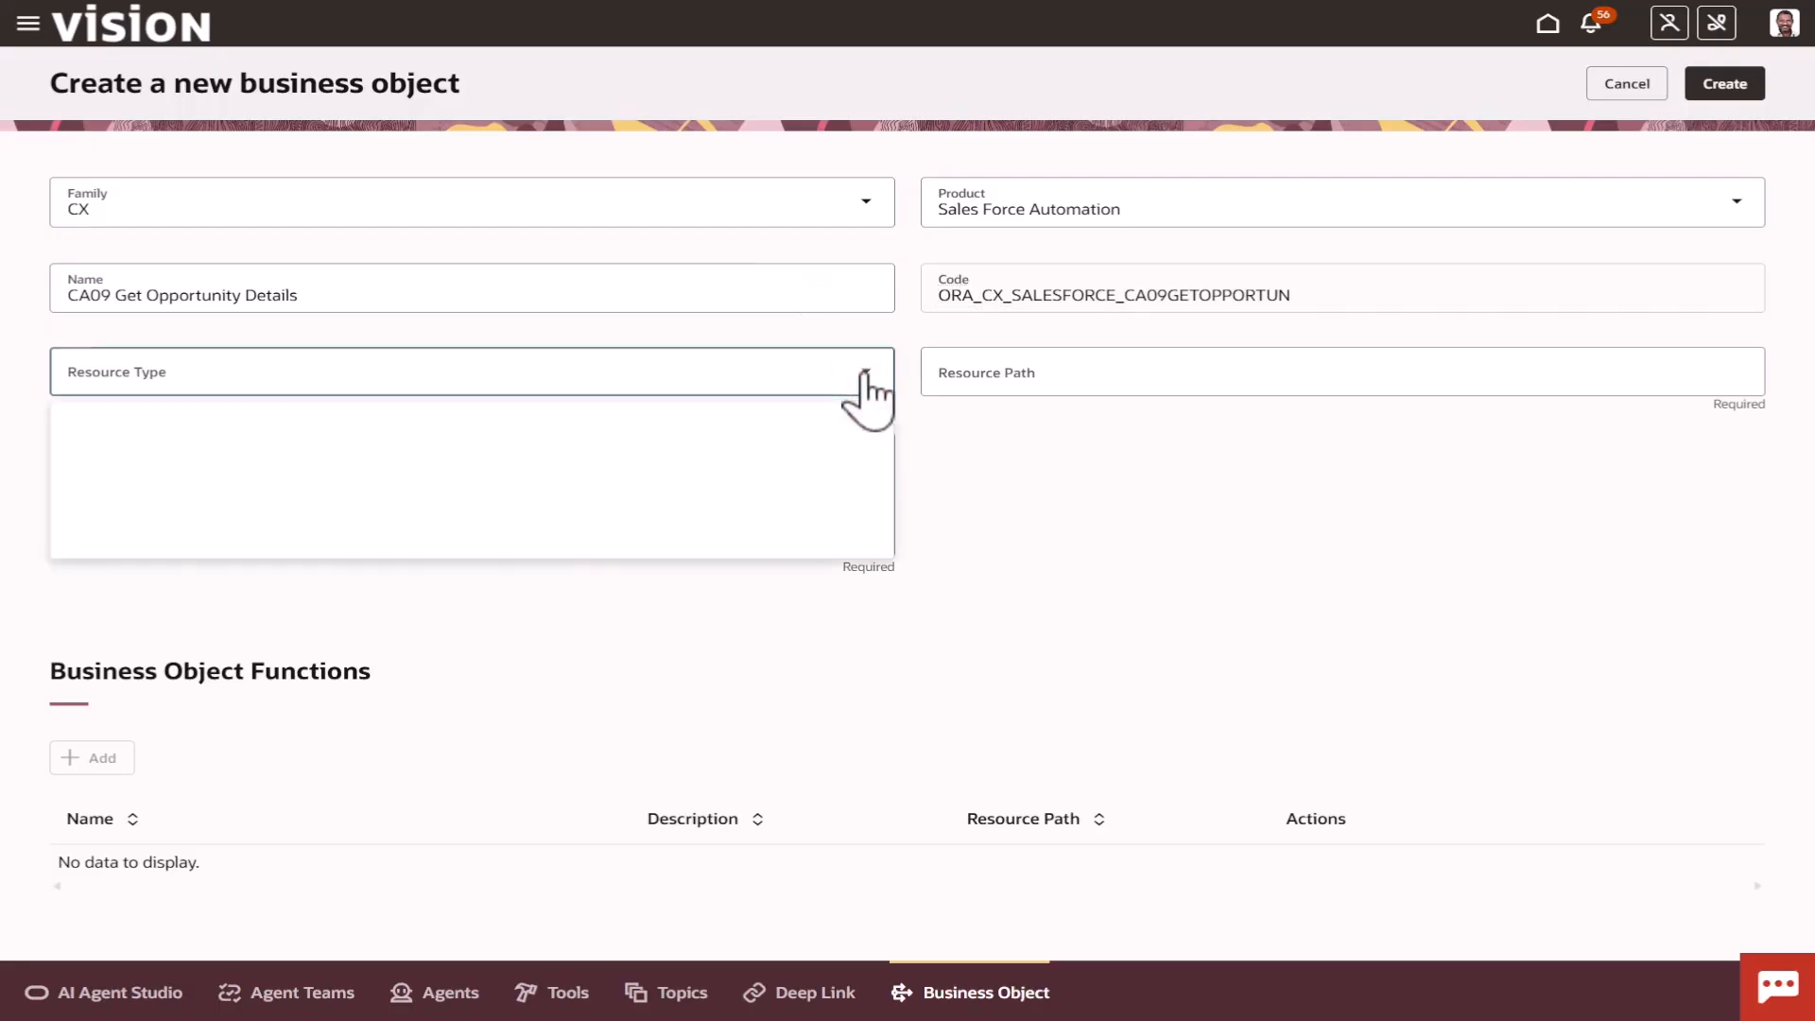
pyautogui.click(721, 436)
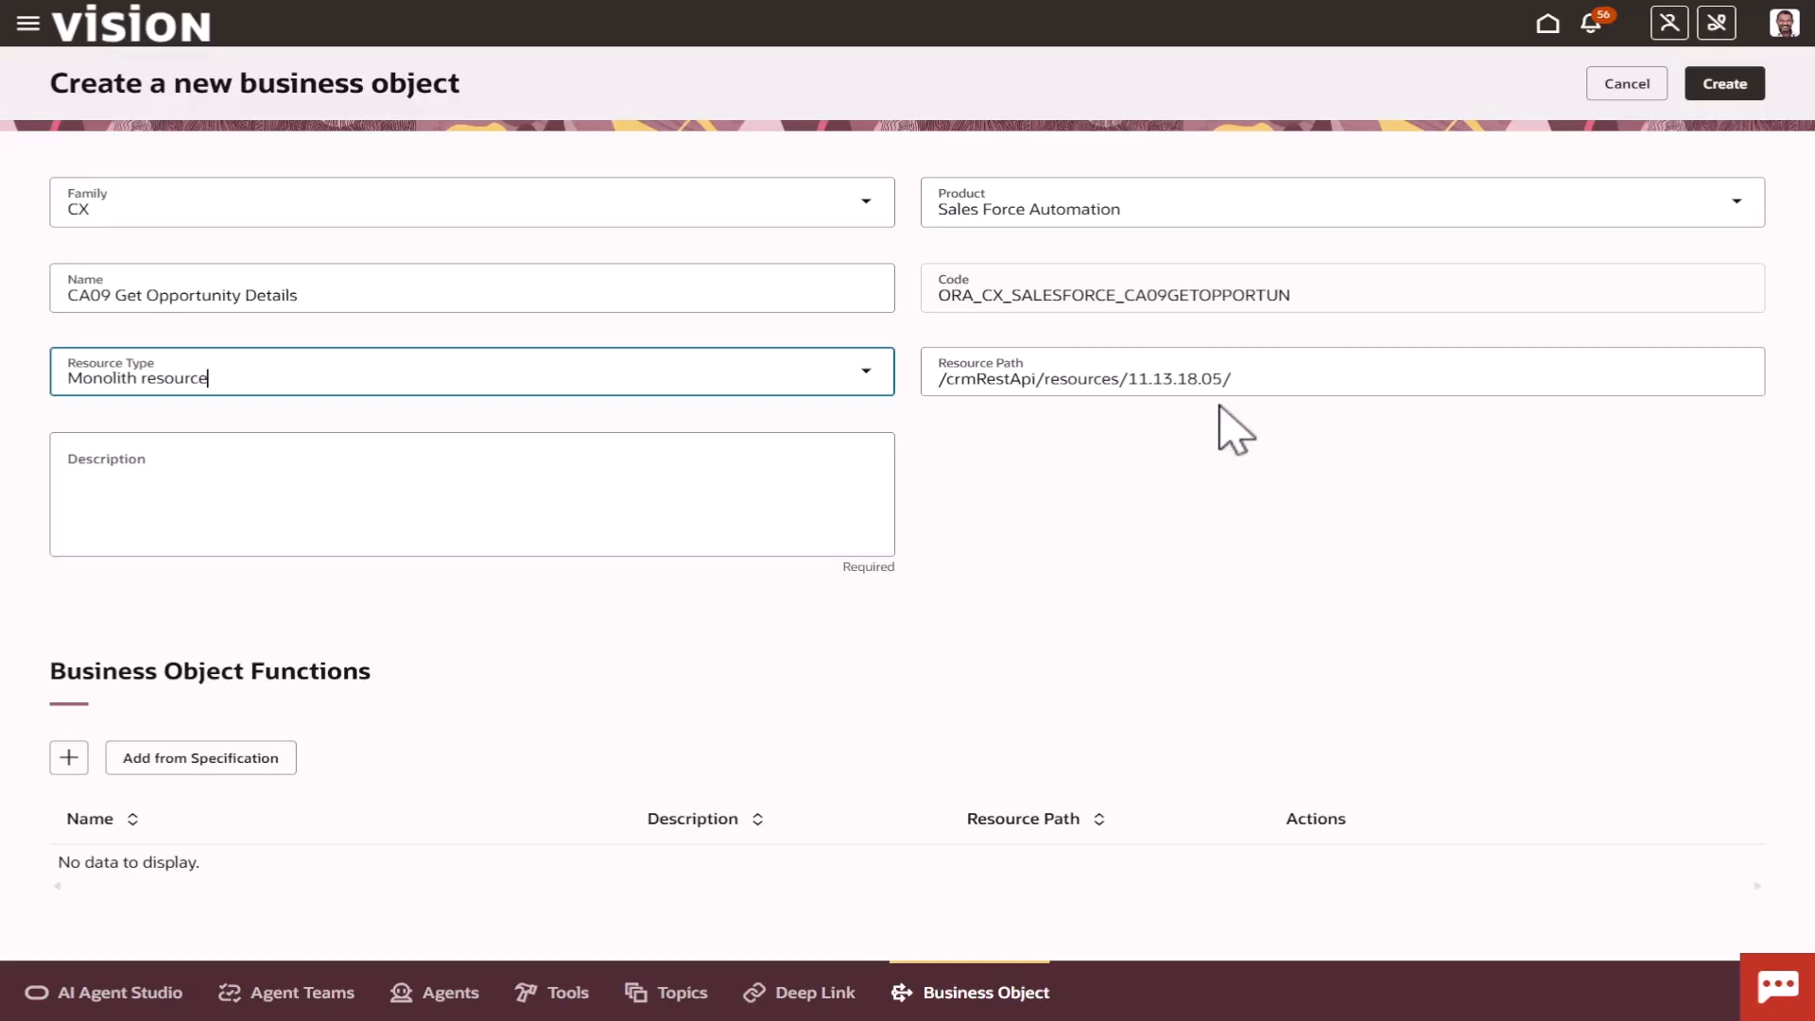
pyautogui.click(1241, 388)
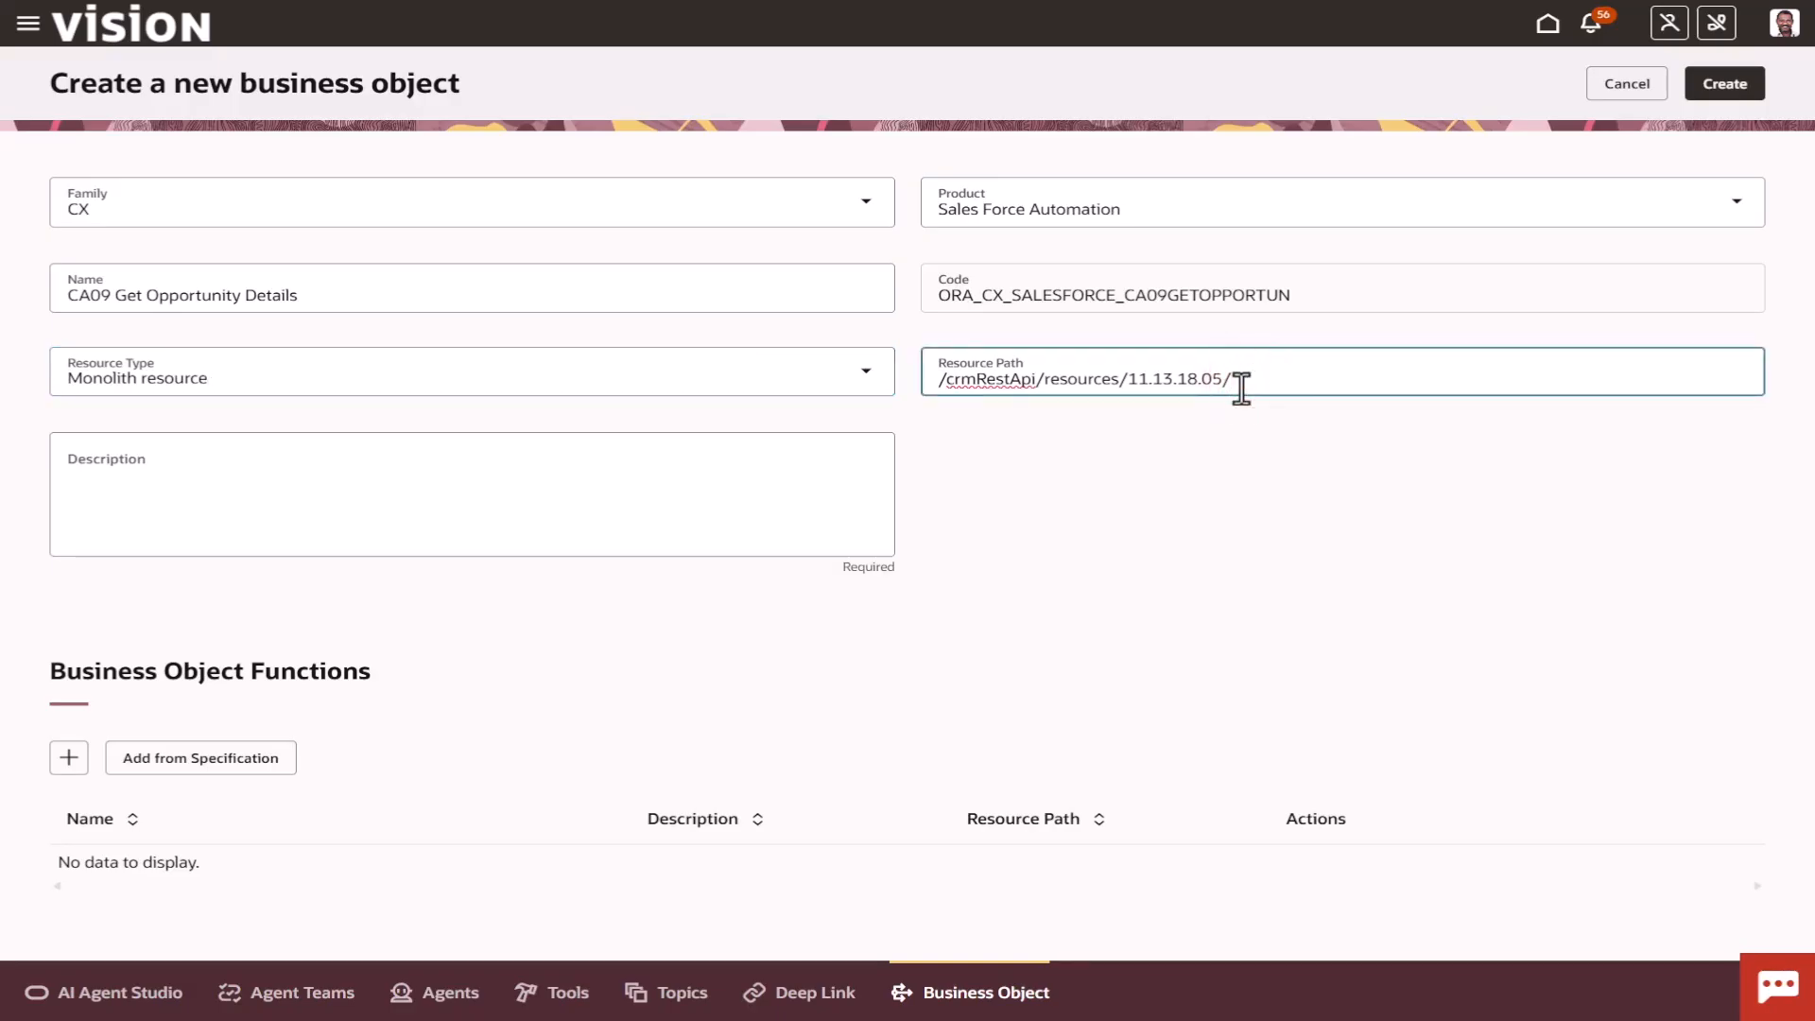
pyautogui.write('opportunities')
# Enter "Retrieve the details of an opportunity" as the business object's description.
pyautogui.click(641, 477)
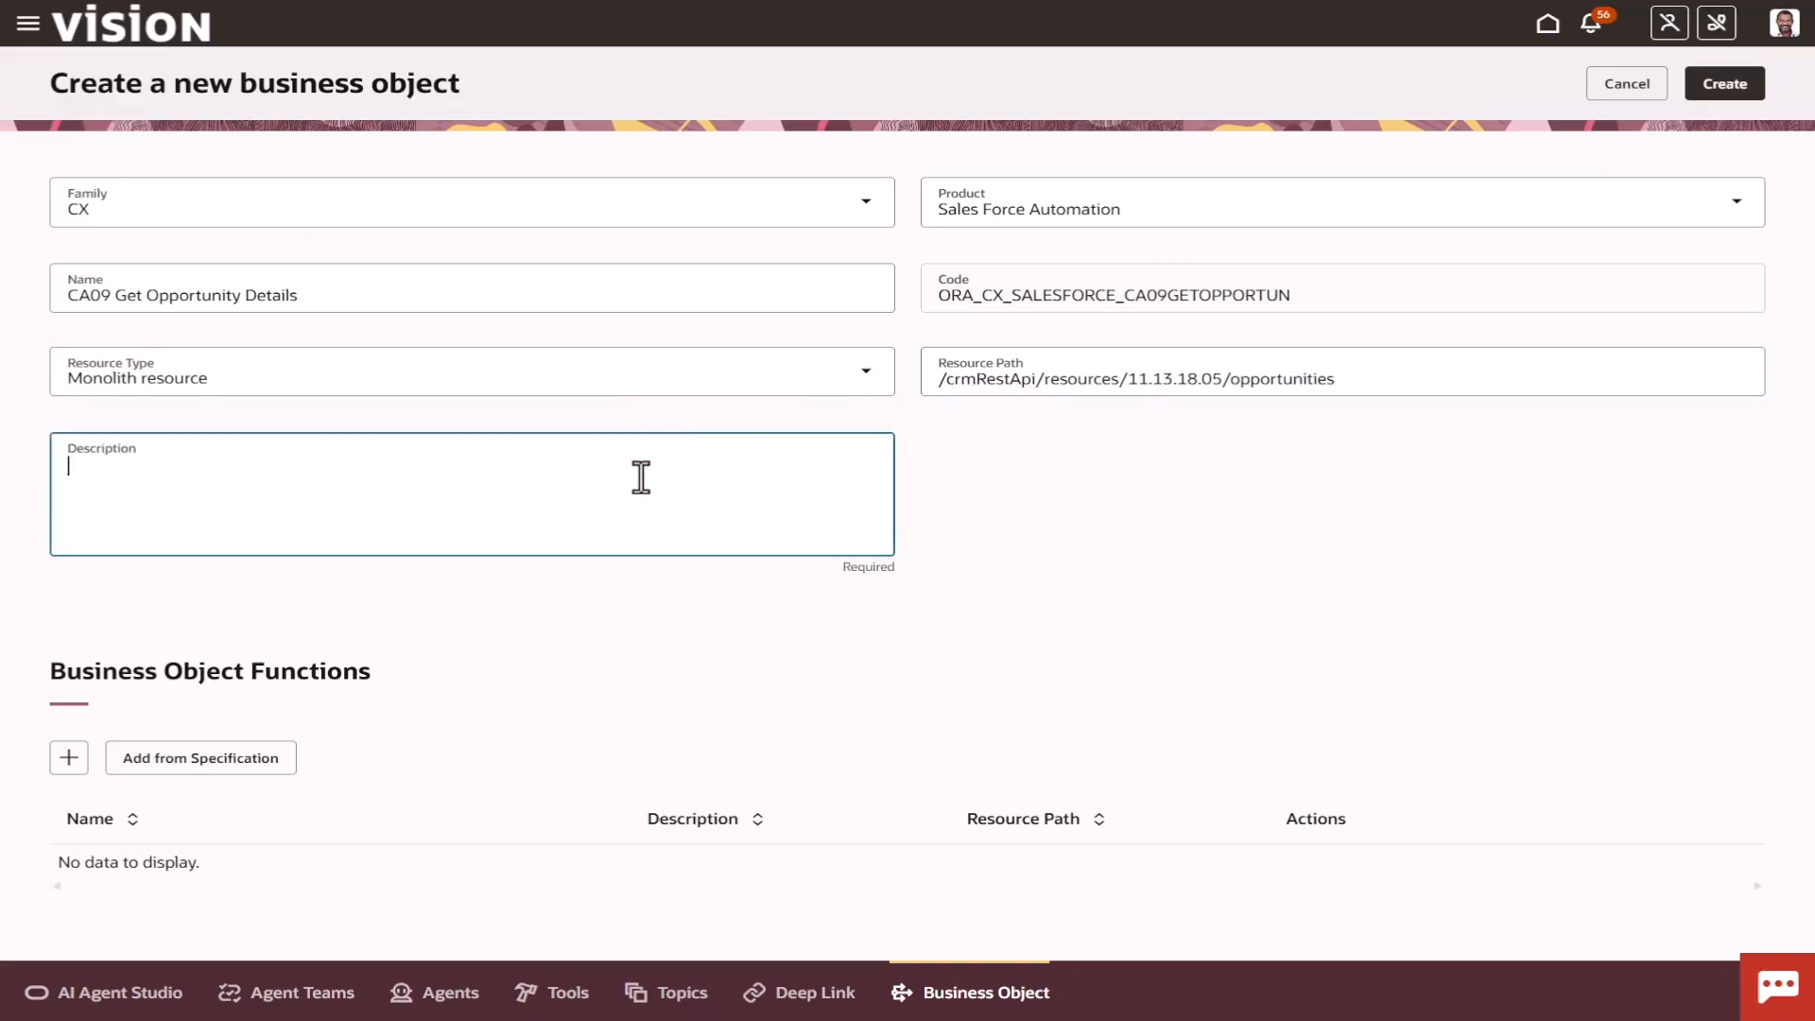
pyautogui.write('Retrieve the details of an opportunity')
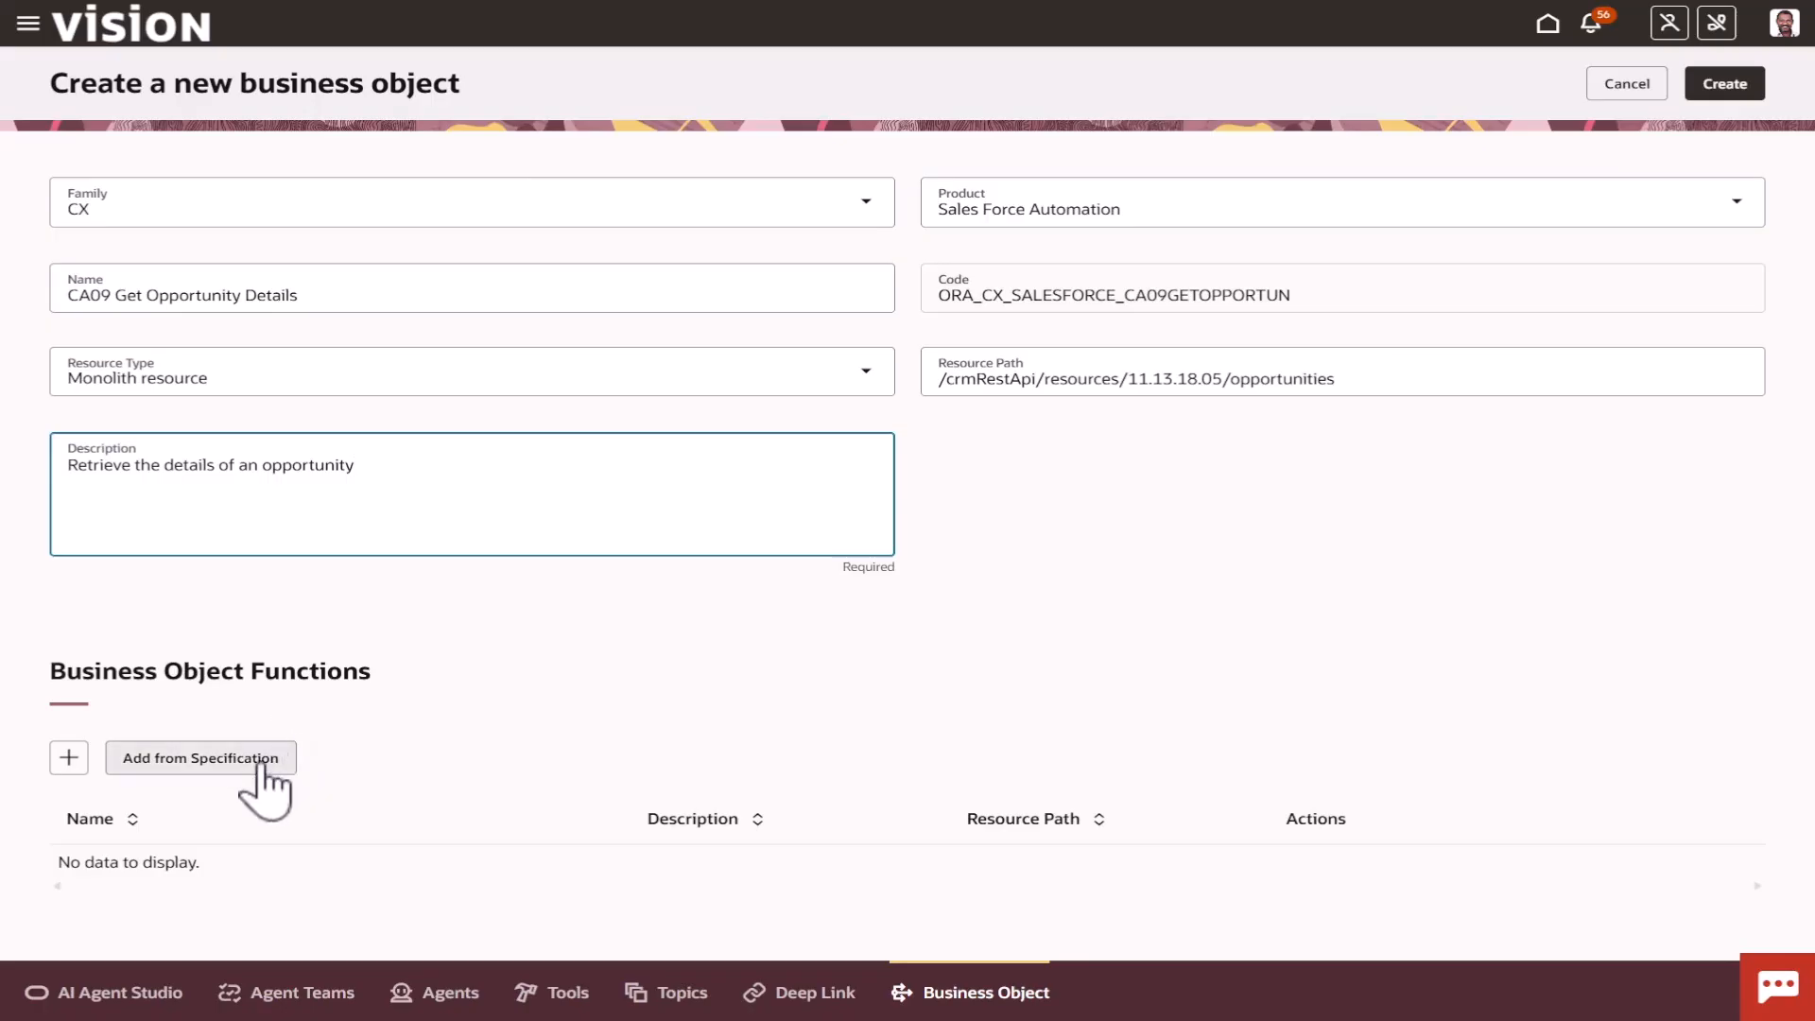
pyautogui.click(514, 584)
# Add a business object function from the specification using the opportunities operation Get all (getall_opportunities).
pyautogui.click(248, 762)
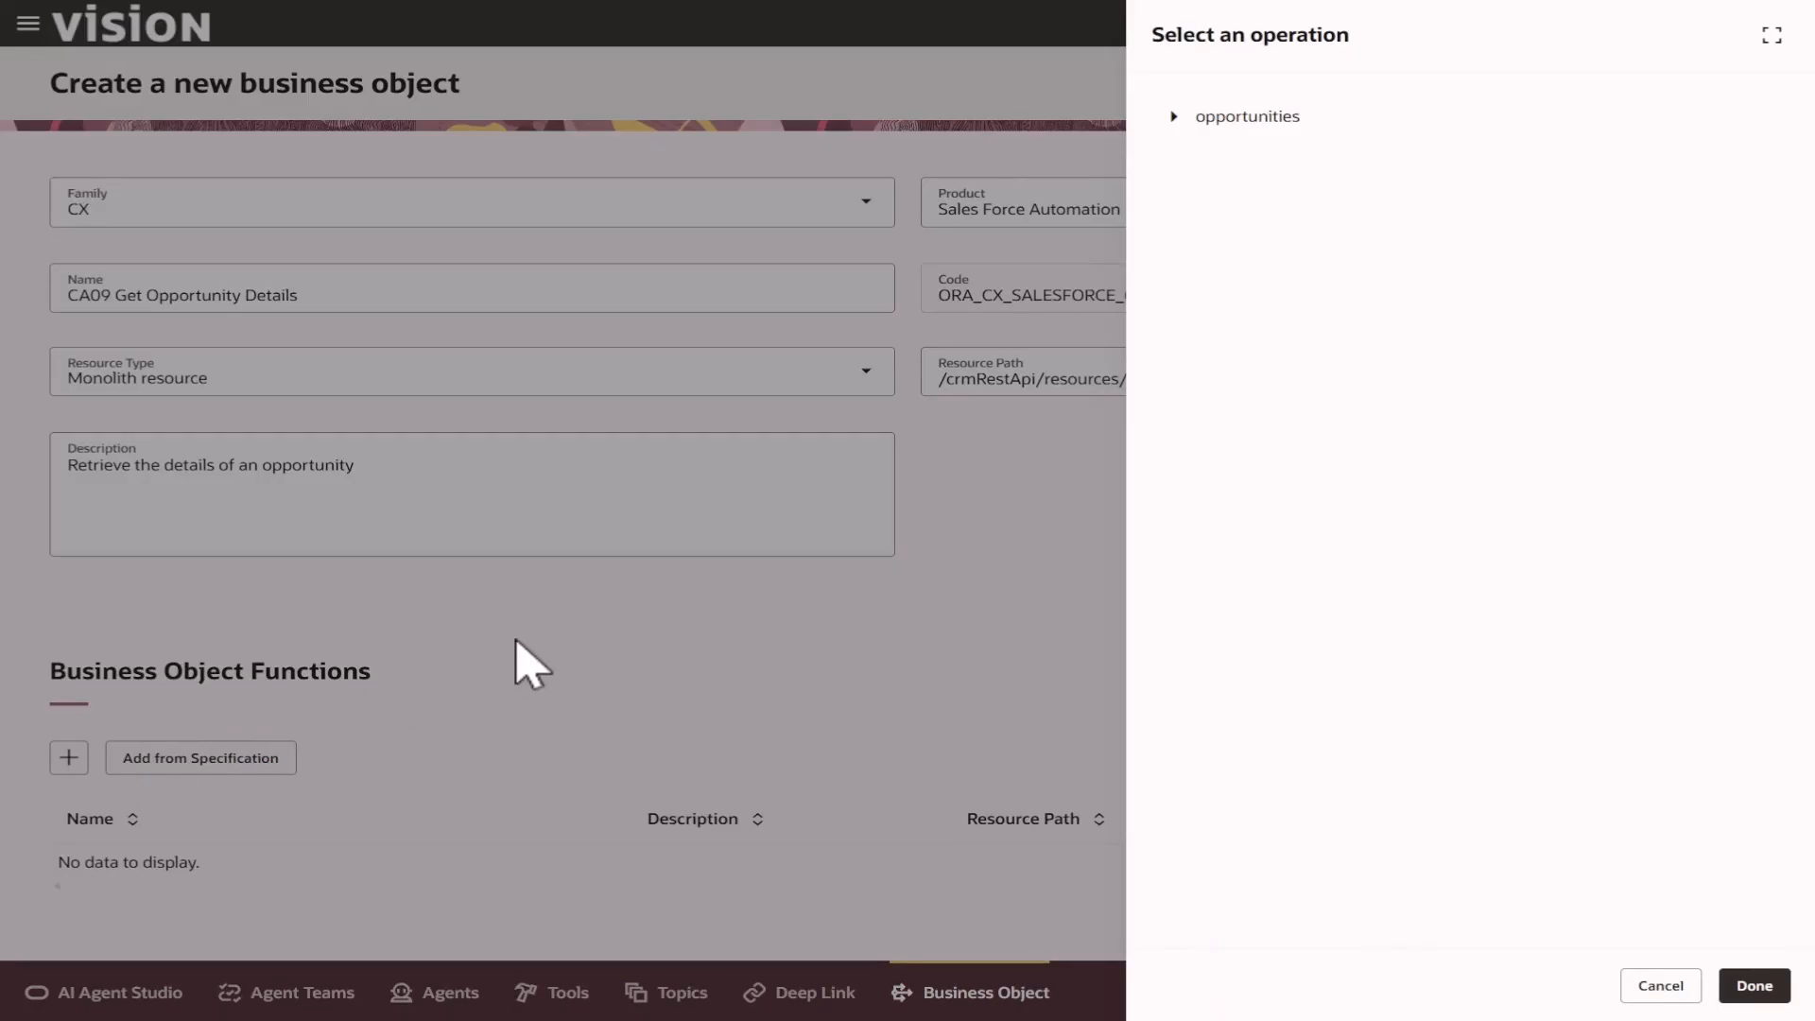
pyautogui.click(1175, 116)
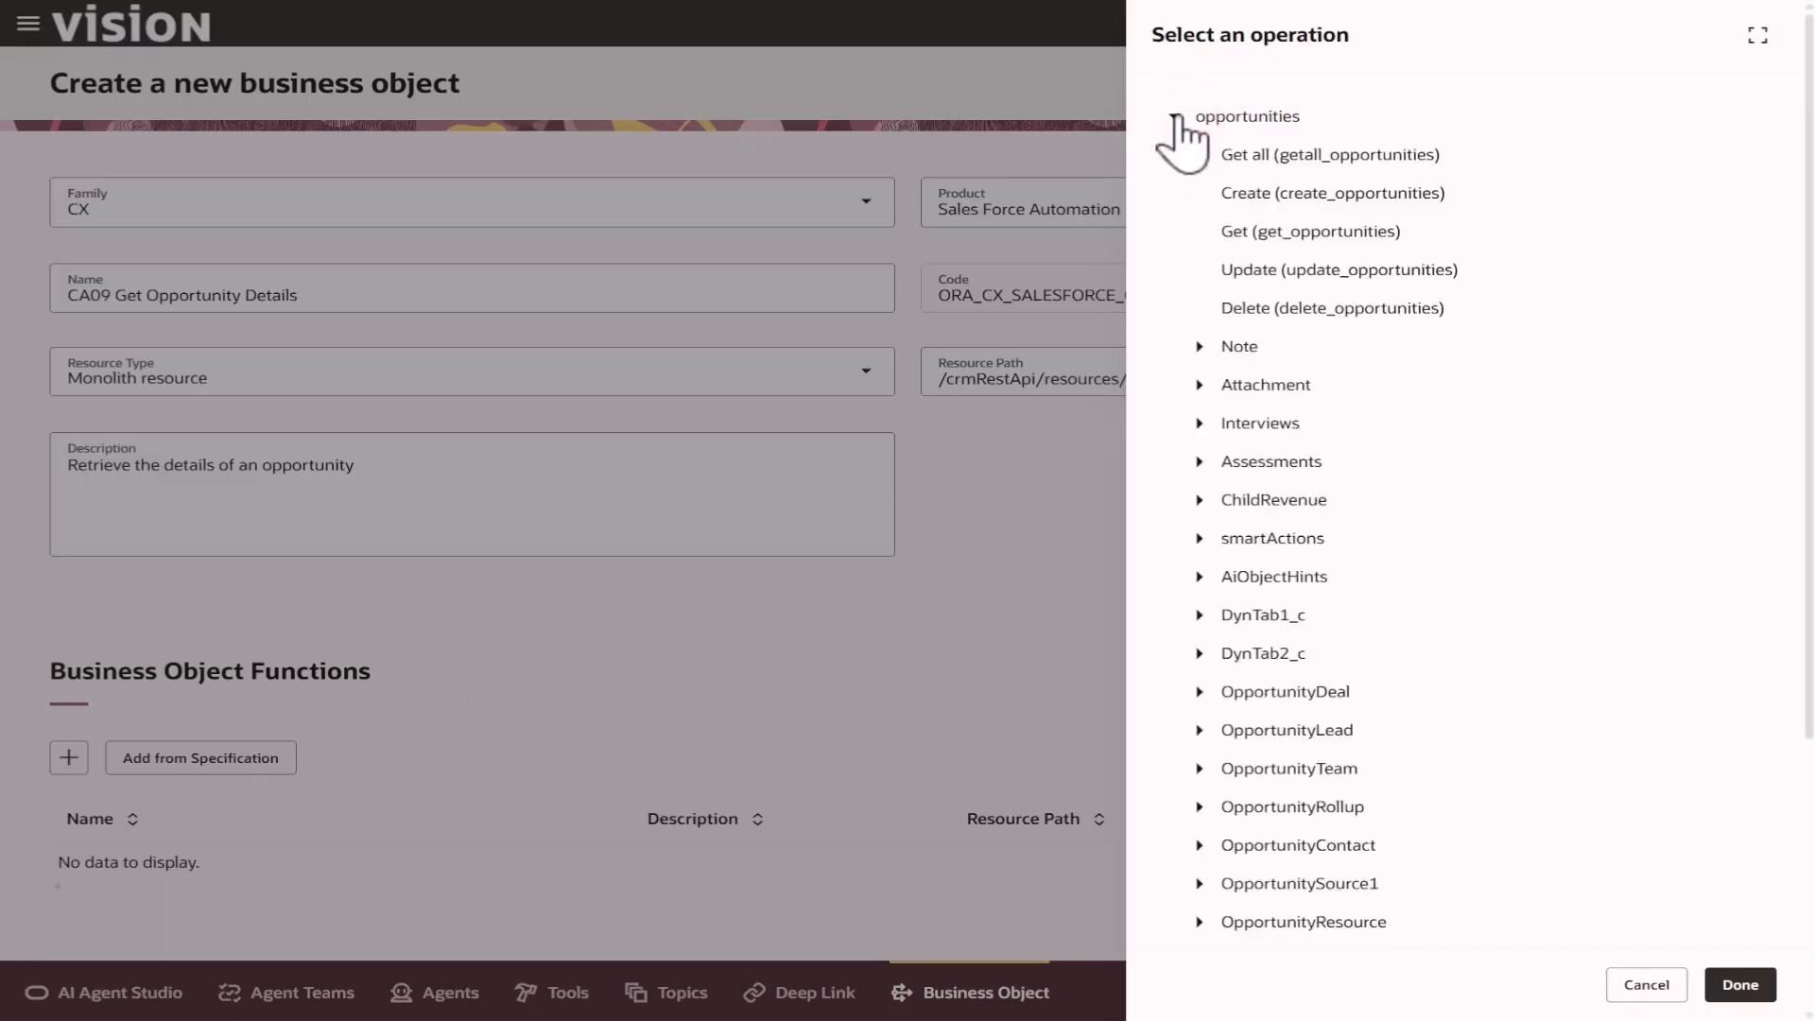
pyautogui.click(1320, 156)
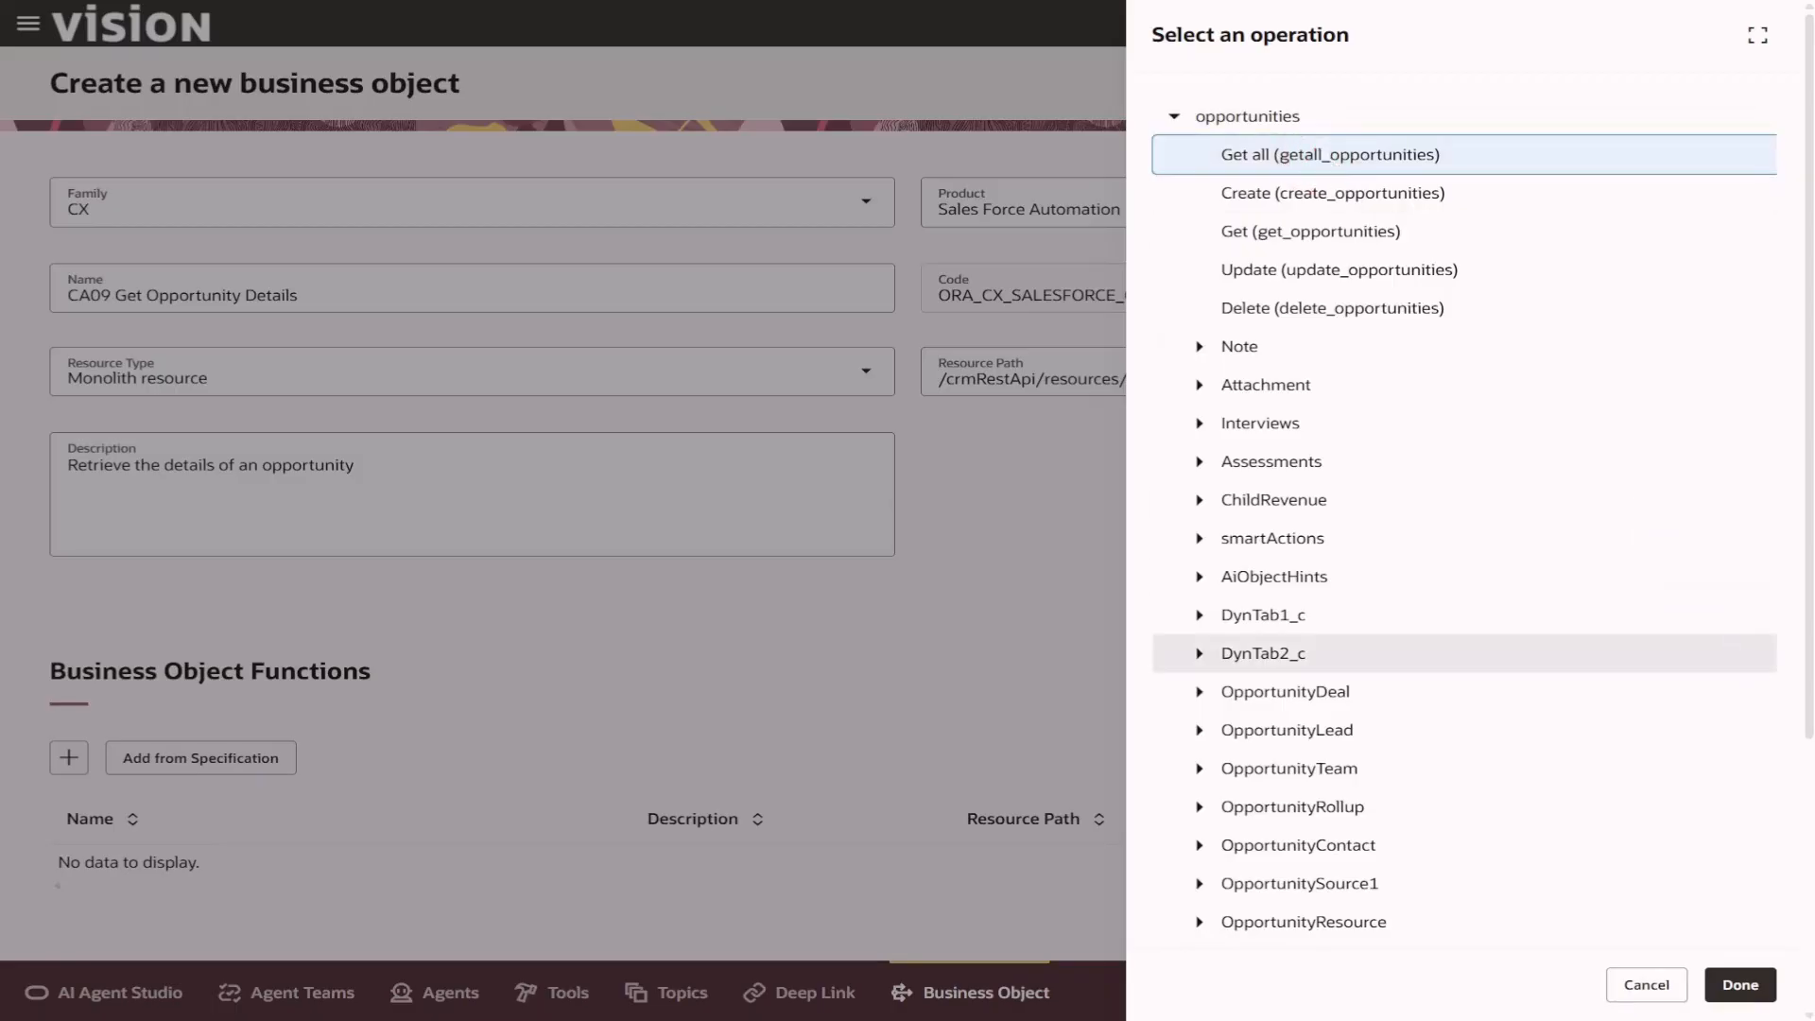
pyautogui.click(1737, 992)
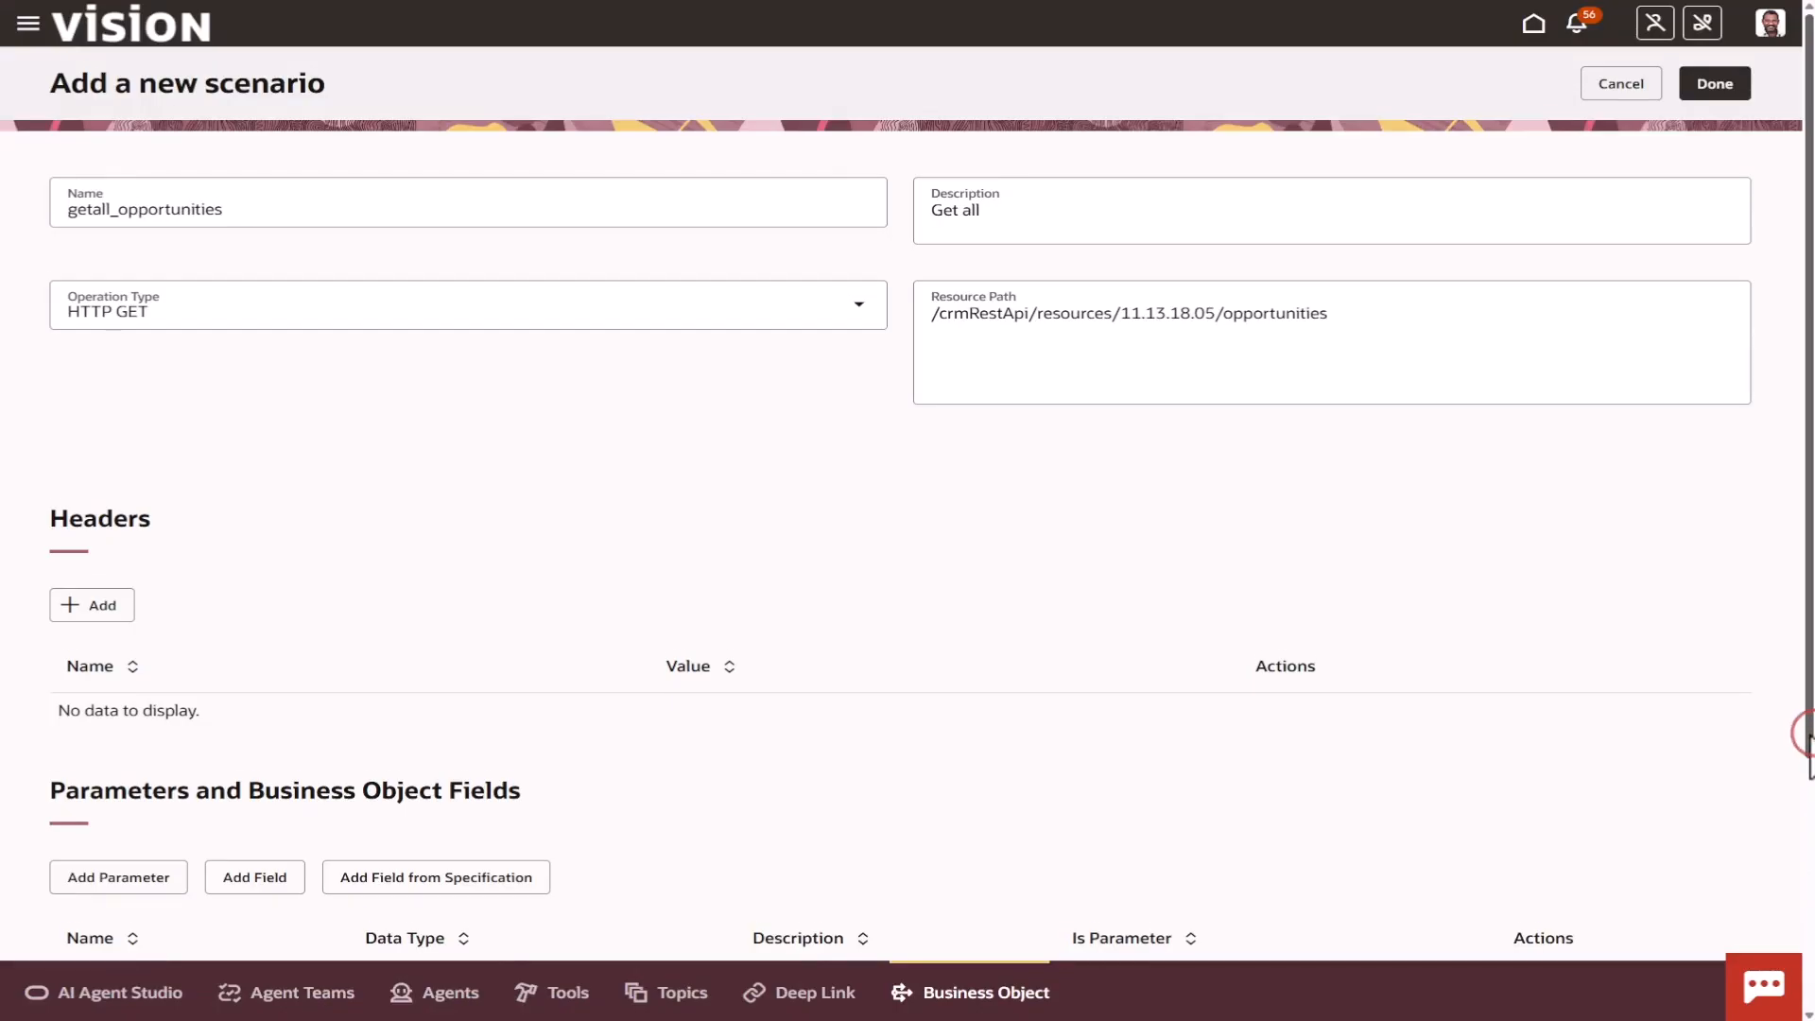
# Rename the new scenario to getOpportunityDetails.
pyautogui.scroll(-2, 1808, 746)
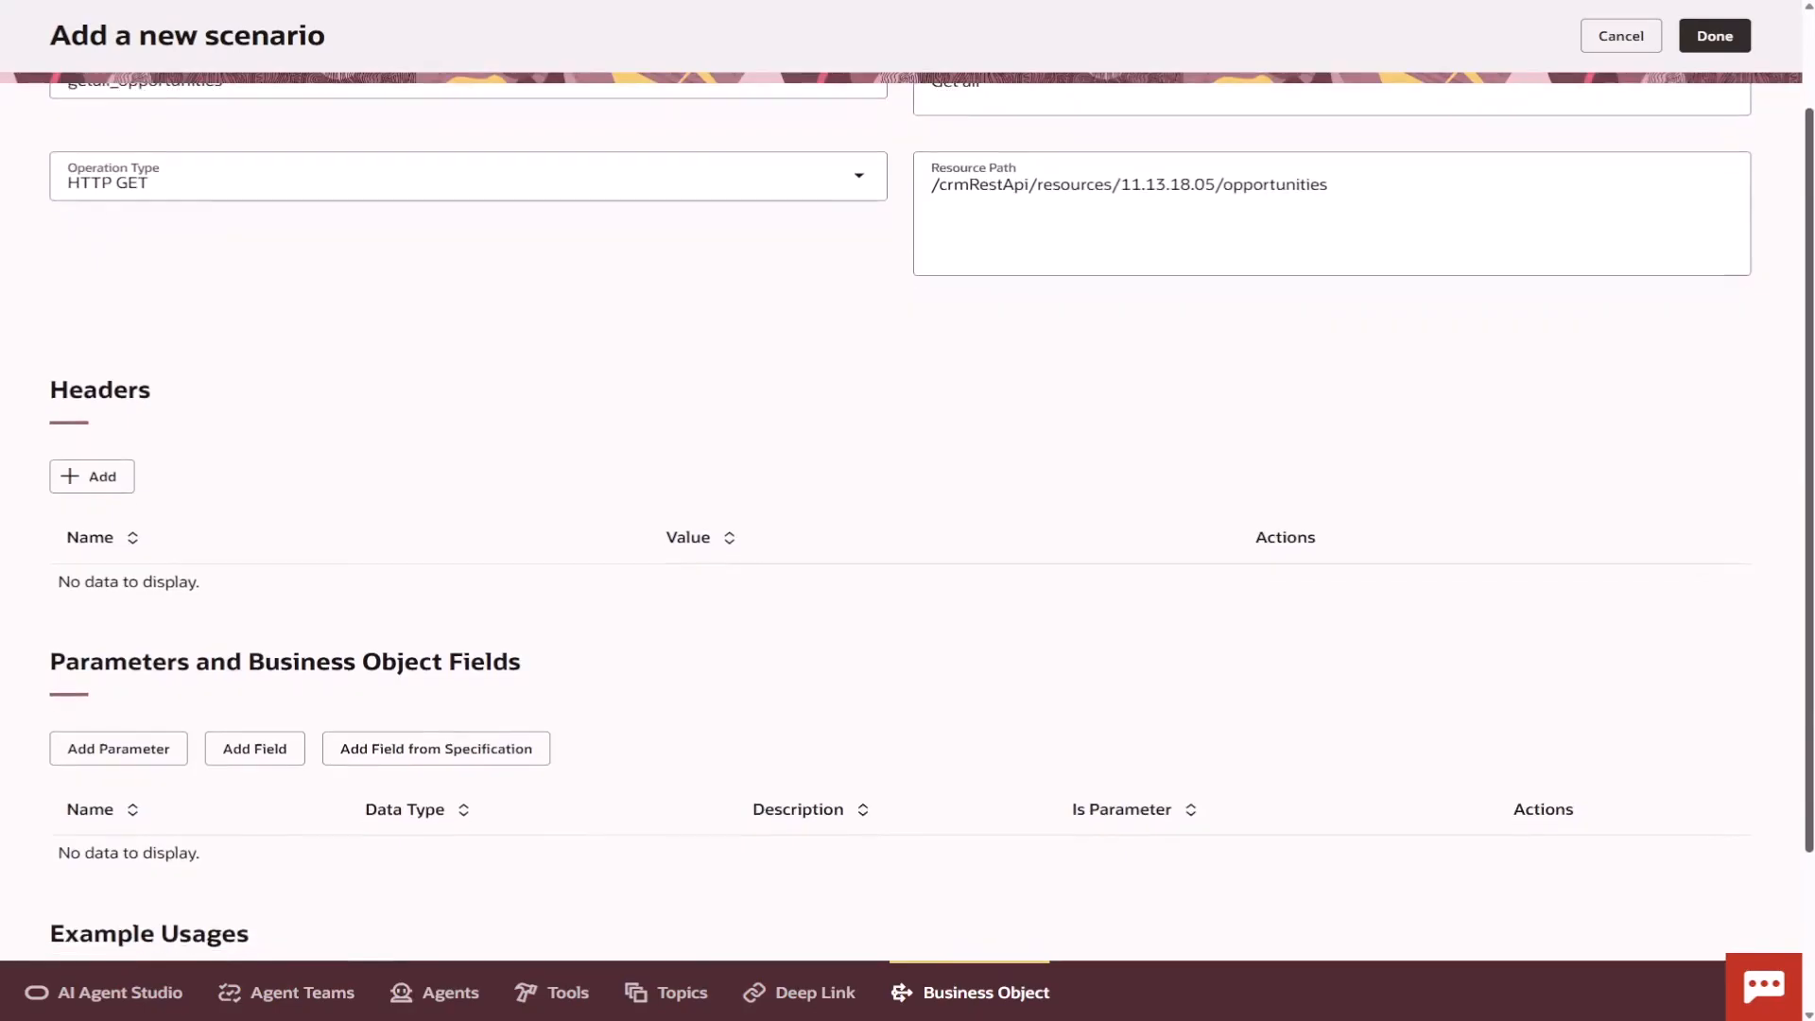
pyautogui.scroll(-3, 1810, 364)
pyautogui.scroll(5, 1808, 363)
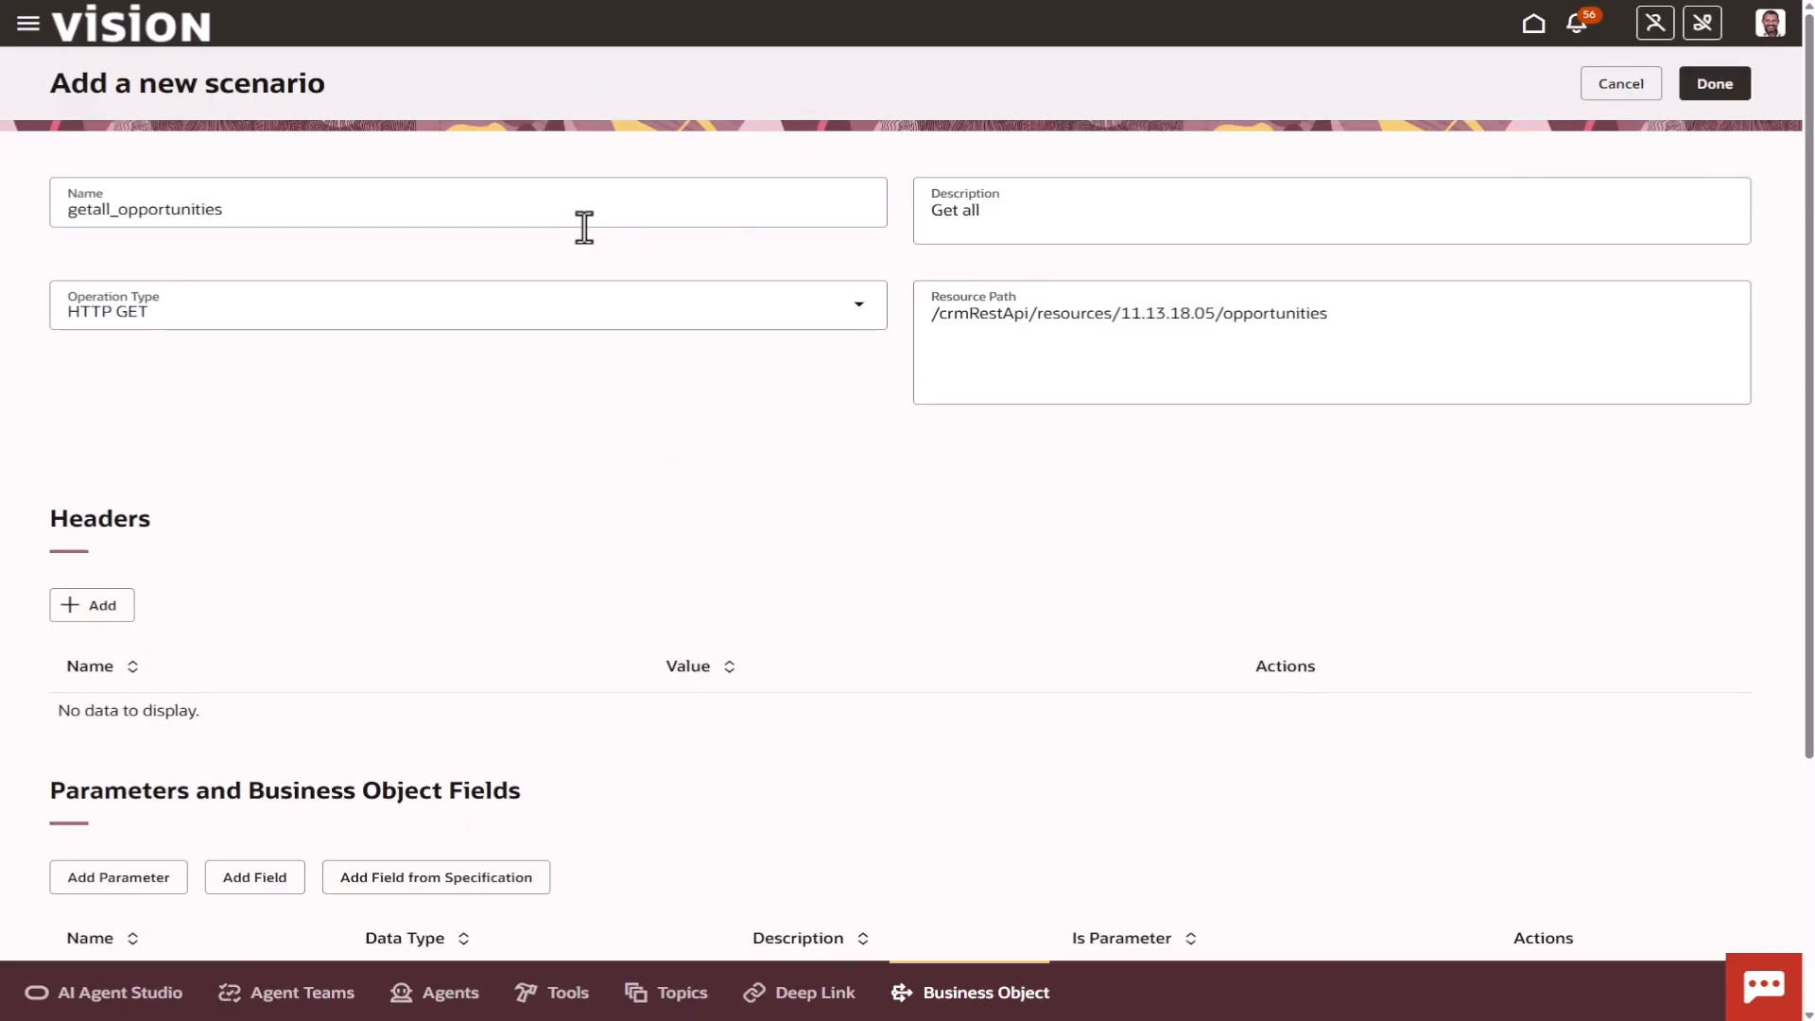
pyautogui.click(224, 210)
pyautogui.press('BackSpace')
pyautogui.press('BackSpace')
pyautogui.press('BackSpace')
pyautogui.press('BackSpace')
pyautogui.press('BackSpace')
pyautogui.press('BackSpace')
pyautogui.press('BackSpace')
pyautogui.press('BackSpace')
pyautogui.press('BackSpace')
pyautogui.press('BackSpace')
pyautogui.press('BackSpace')
pyautogui.press('BackSpace')
pyautogui.press('BackSpace')
pyautogui.press('BackSpace')
pyautogui.press('BackSpace')
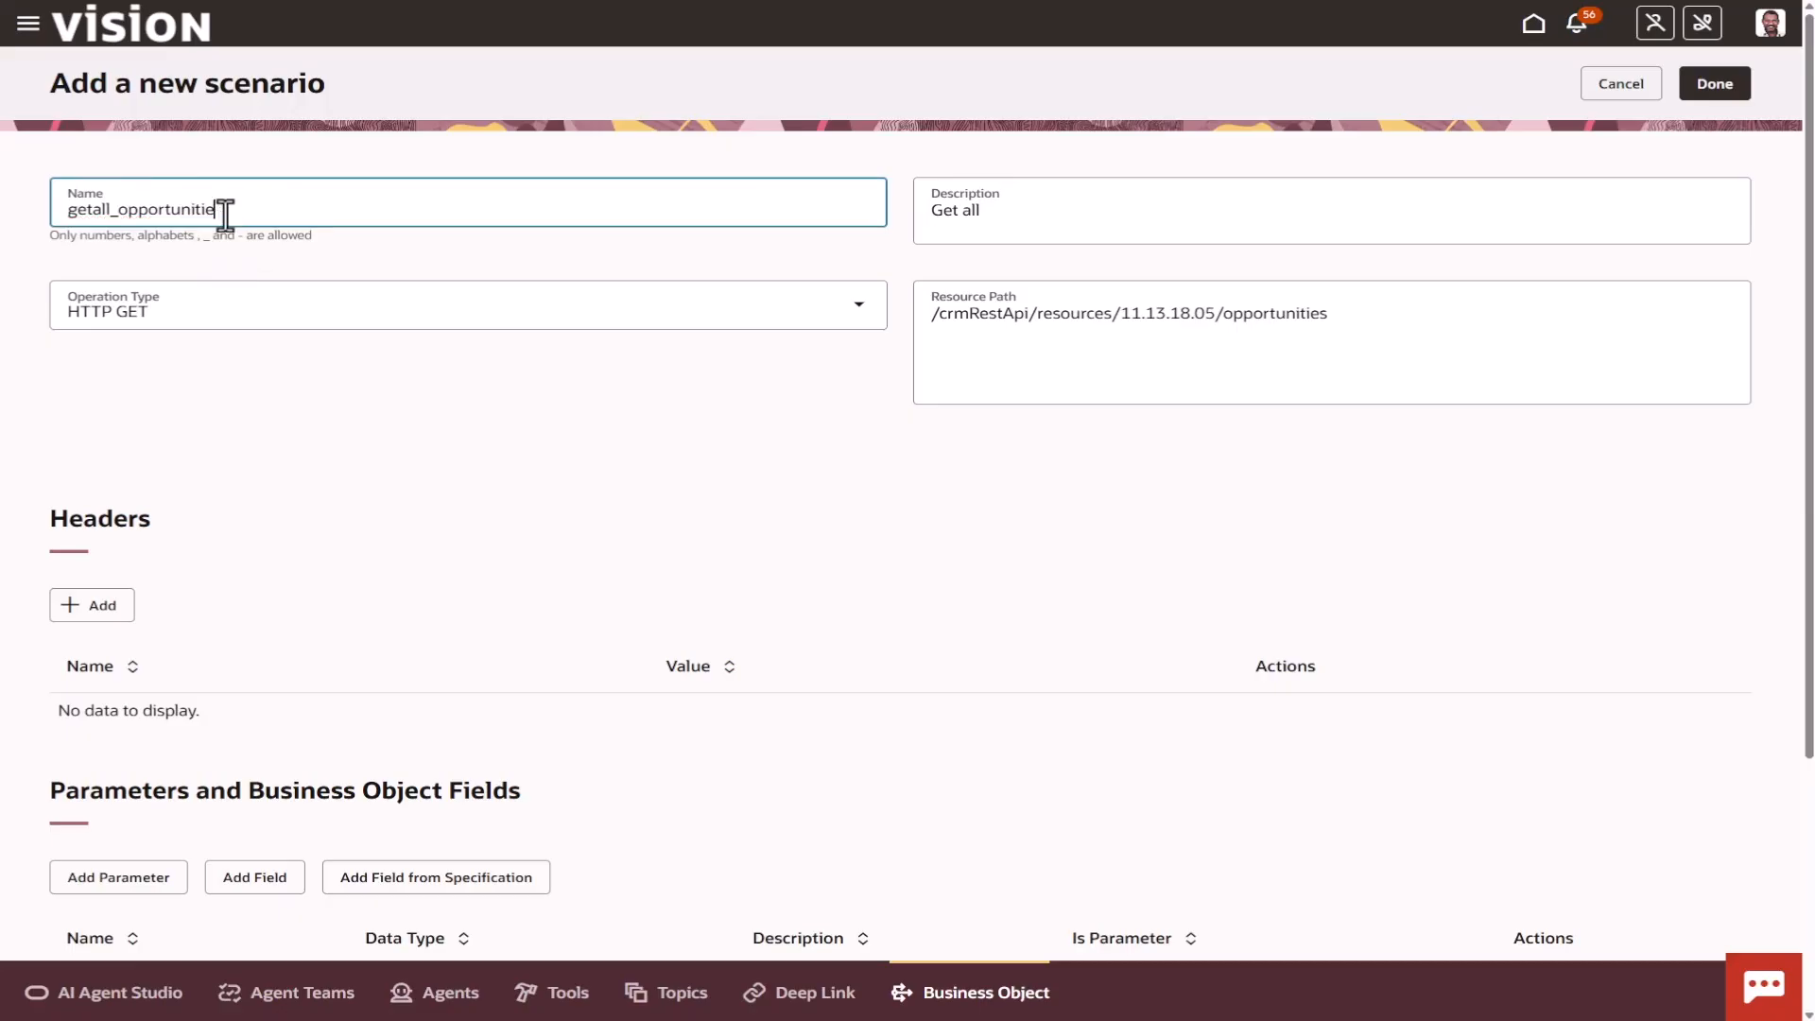
pyautogui.press('BackSpace')
pyautogui.press('BackSpace')
pyautogui.write('OpportunityDetails')
pyautogui.press('Tab')
pyautogui.click(225, 211)
pyautogui.write('the')
pyautogui.press('BackSpace')
pyautogui.press('BackSpace')
pyautogui.press('BackSpace')
pyautogui.press('BackSpace')
pyautogui.press('BackSpace')
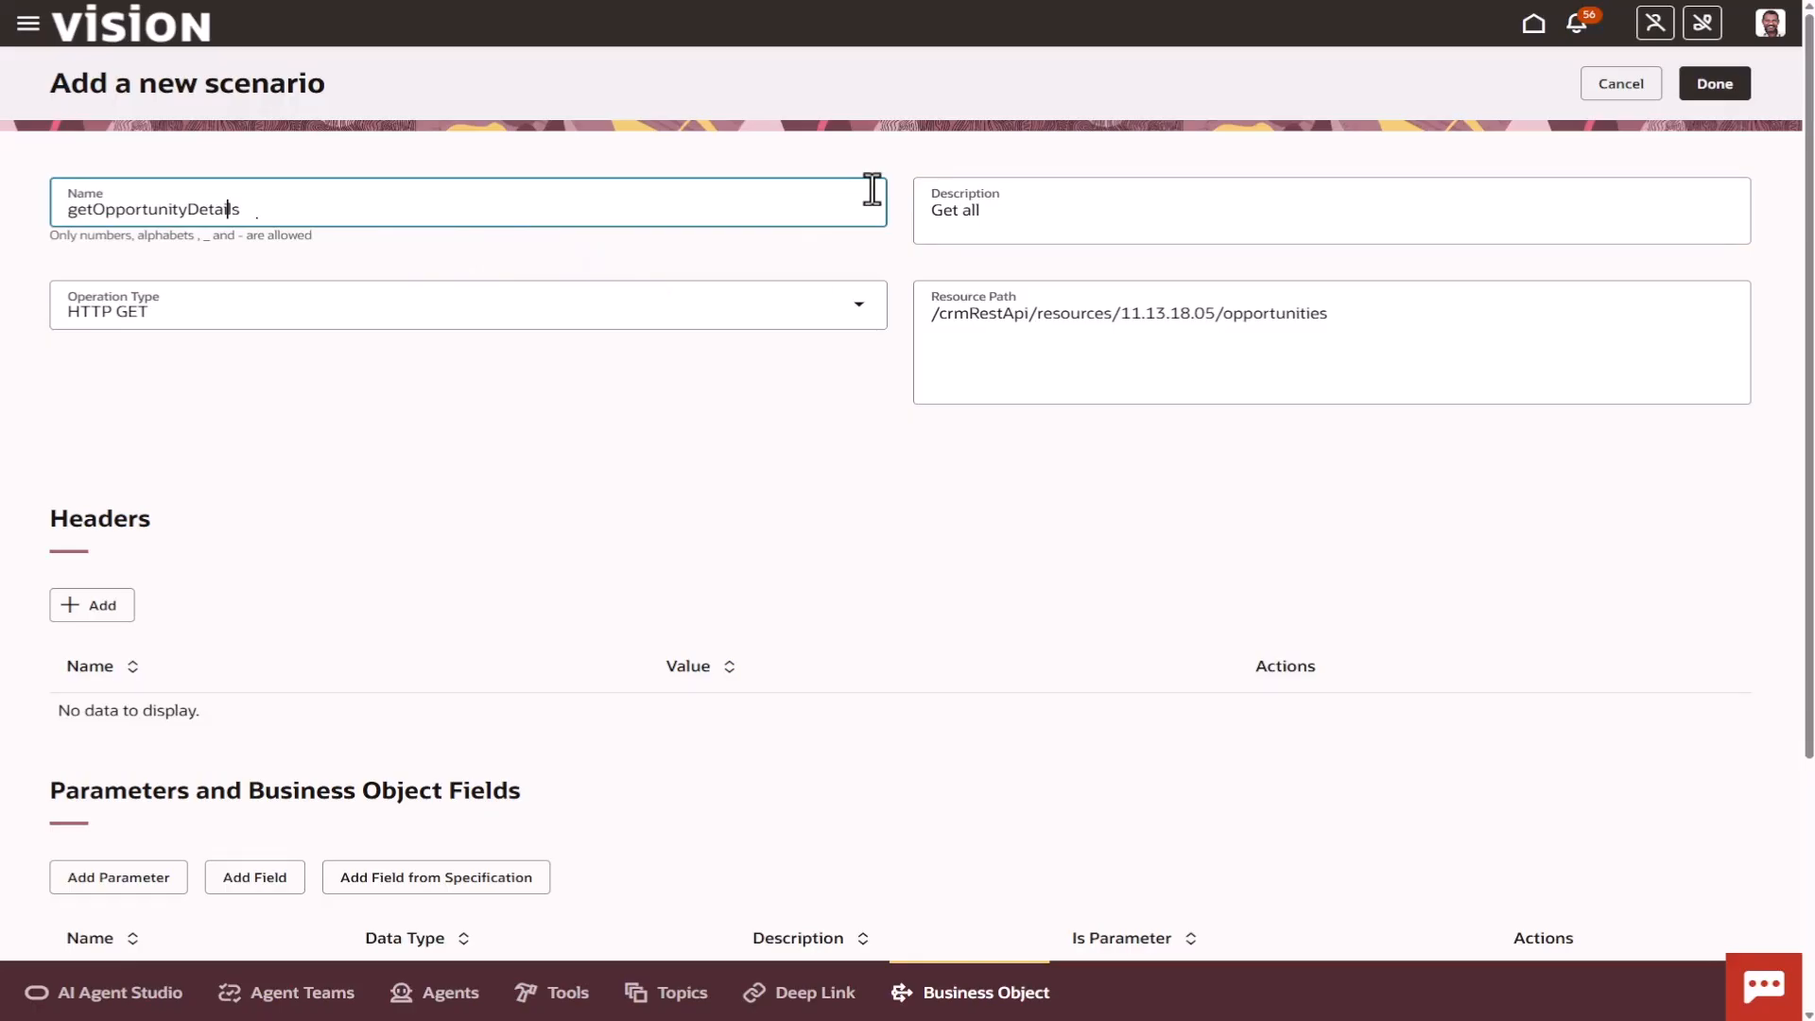
# Extend the scenario's description to read "Get all the related data for an opportunity".
pyautogui.click(1102, 199)
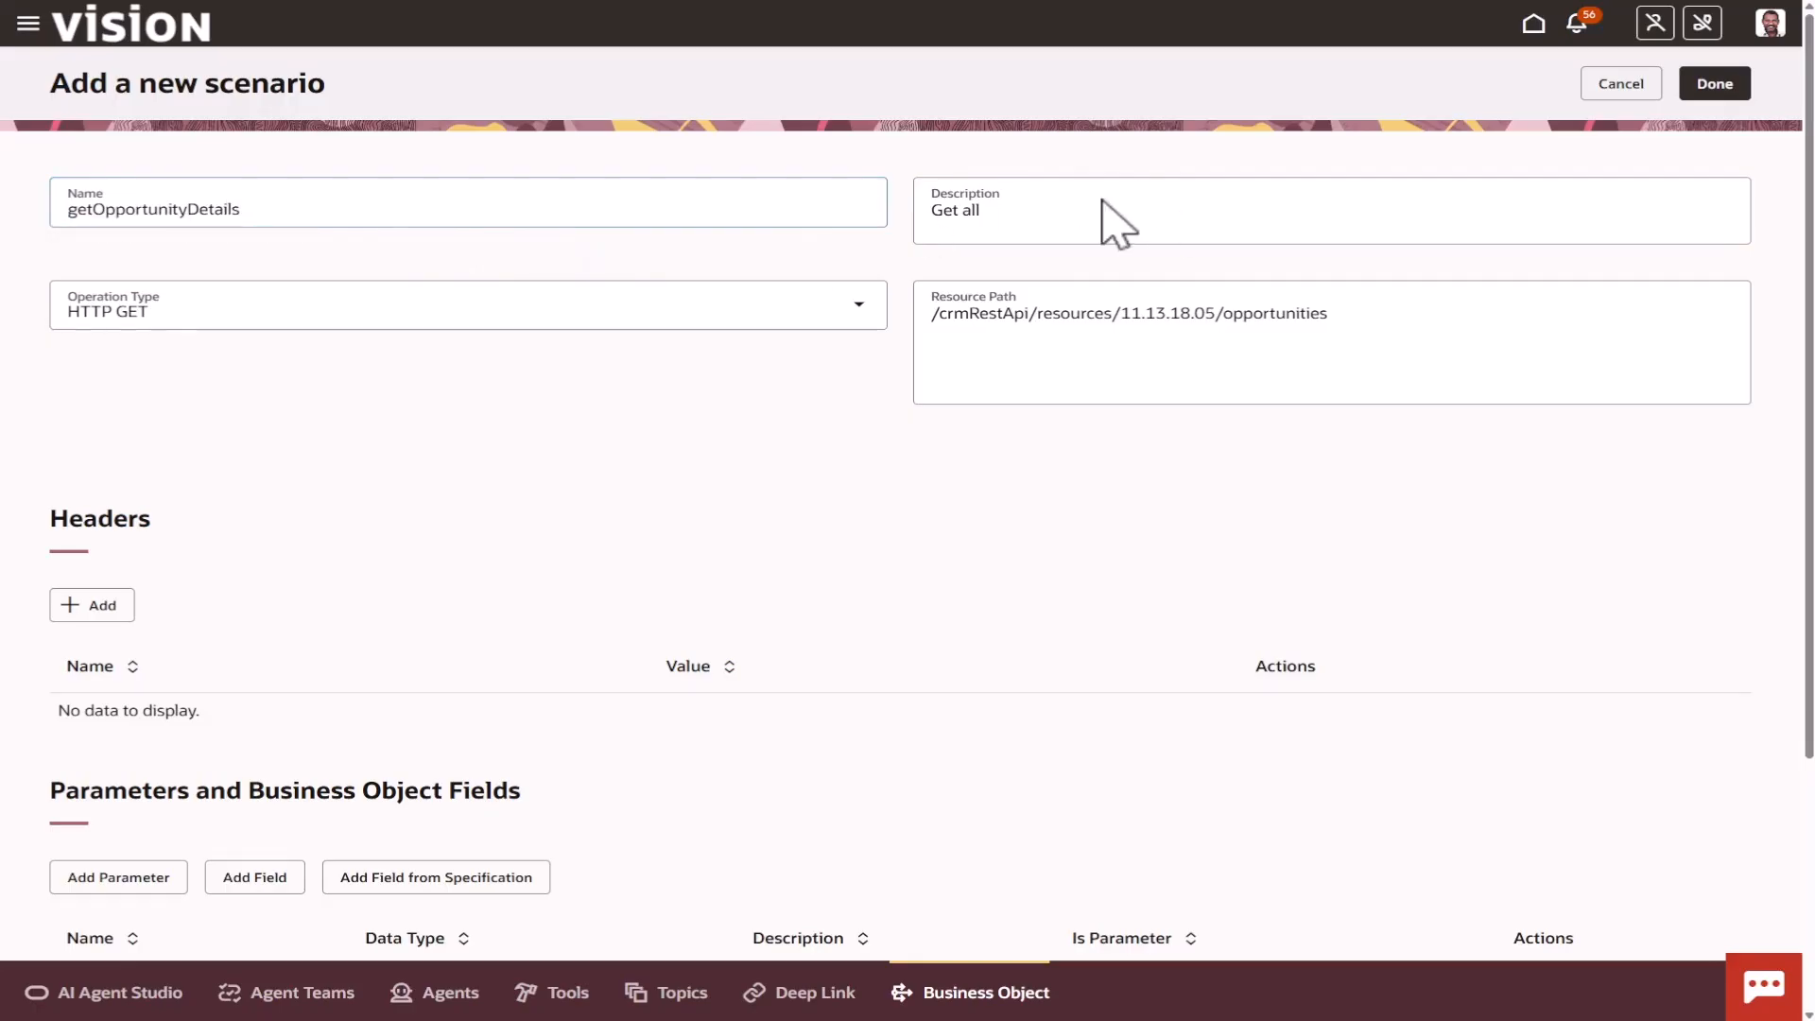
pyautogui.click(1040, 219)
pyautogui.write('the related ')
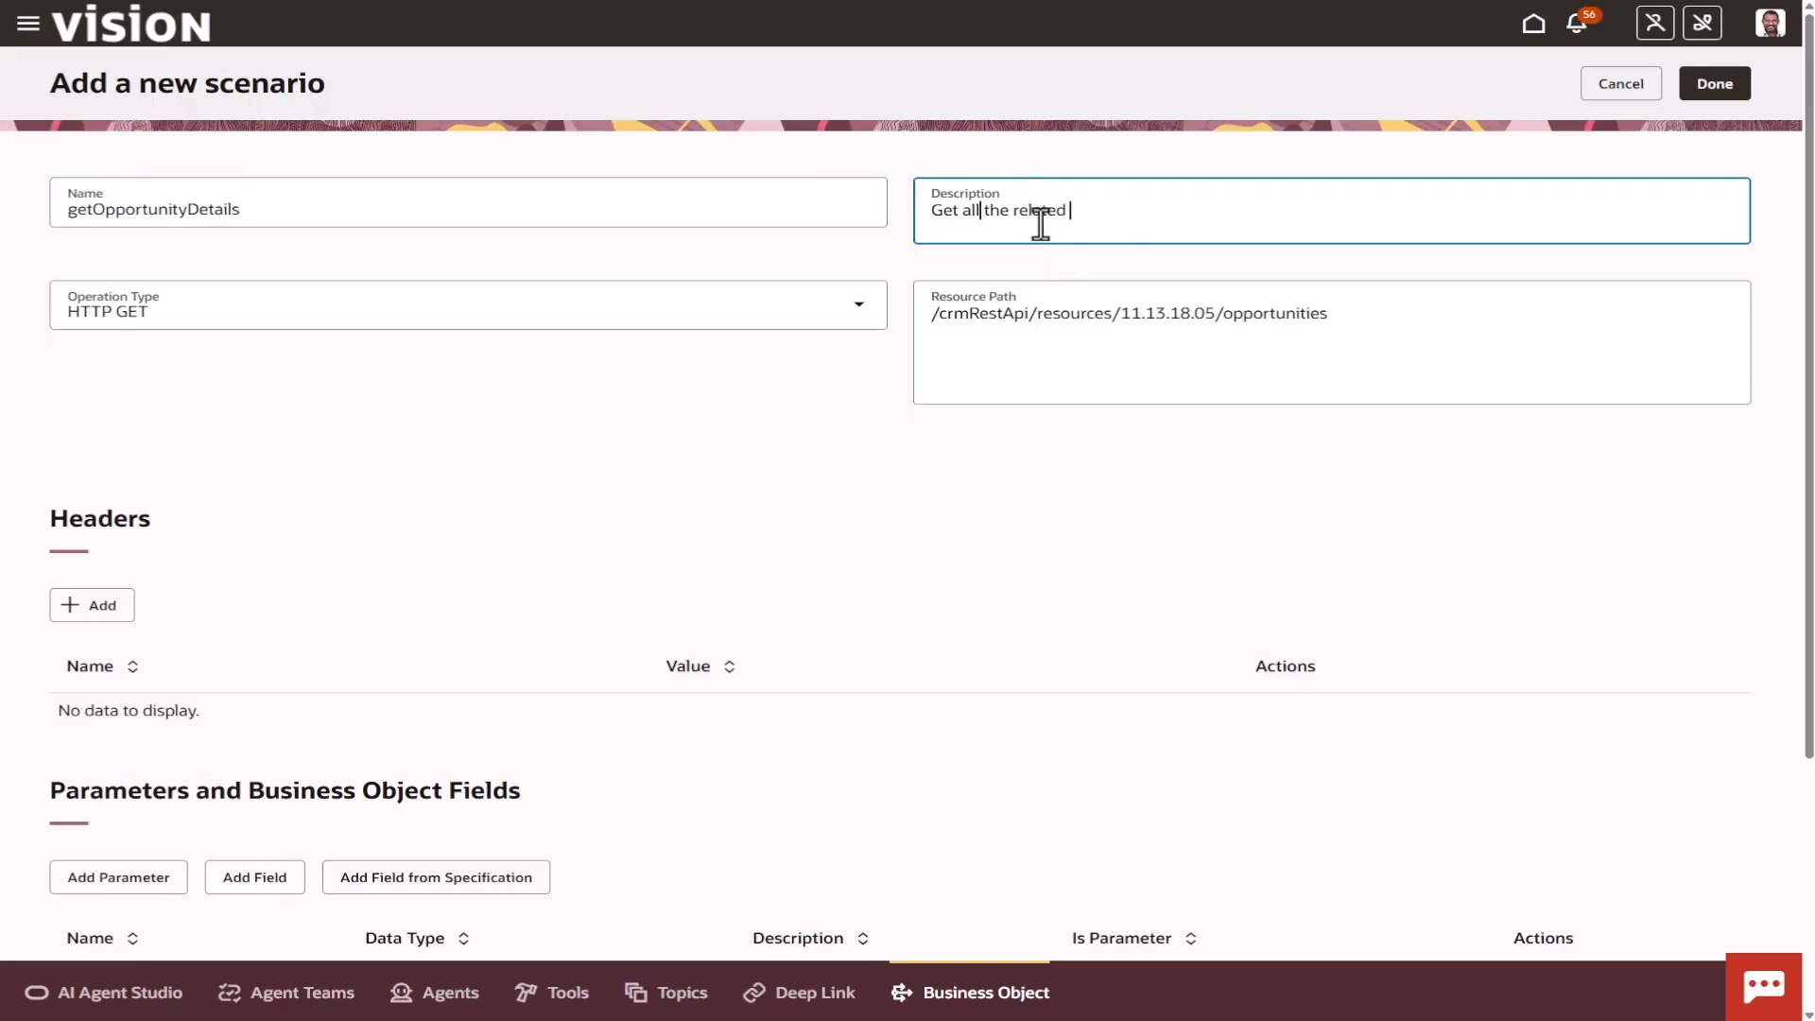
pyautogui.write('data for an opportunity')
pyautogui.press('Tab')
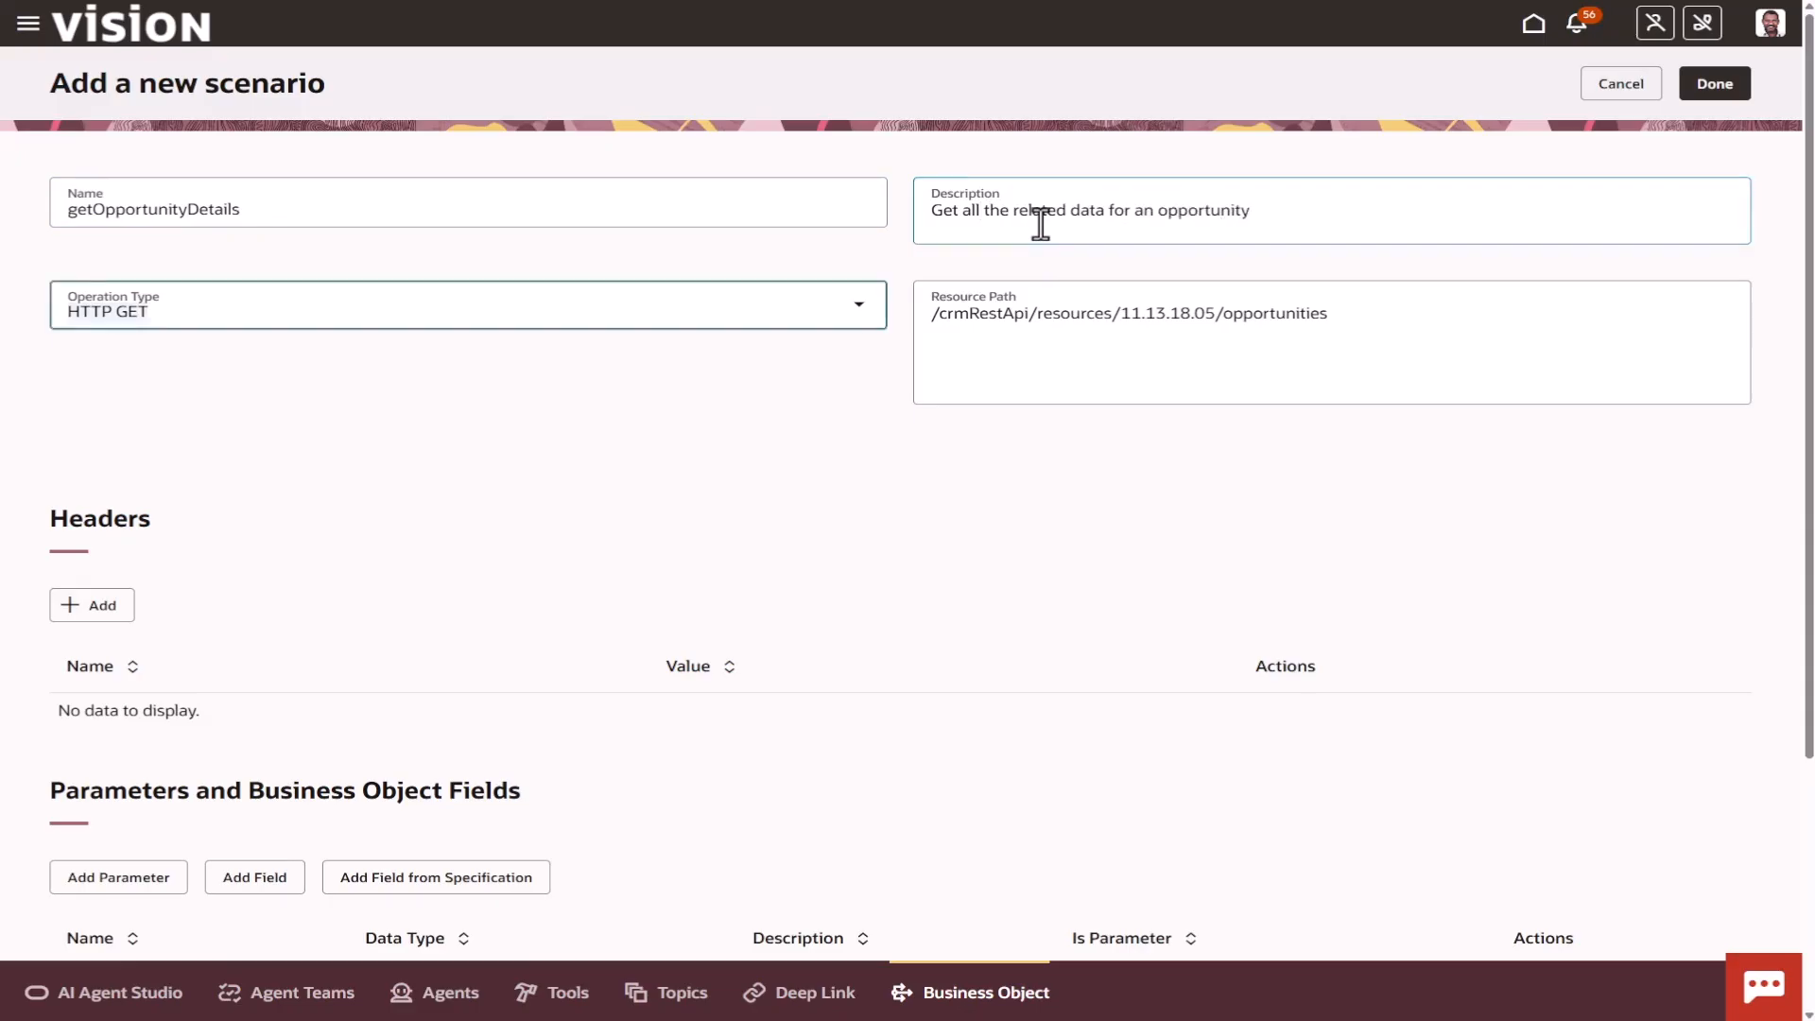
# Switch the scenario's operation type to HTTP POST and set it back to HTTP GET.
pyautogui.click(865, 310)
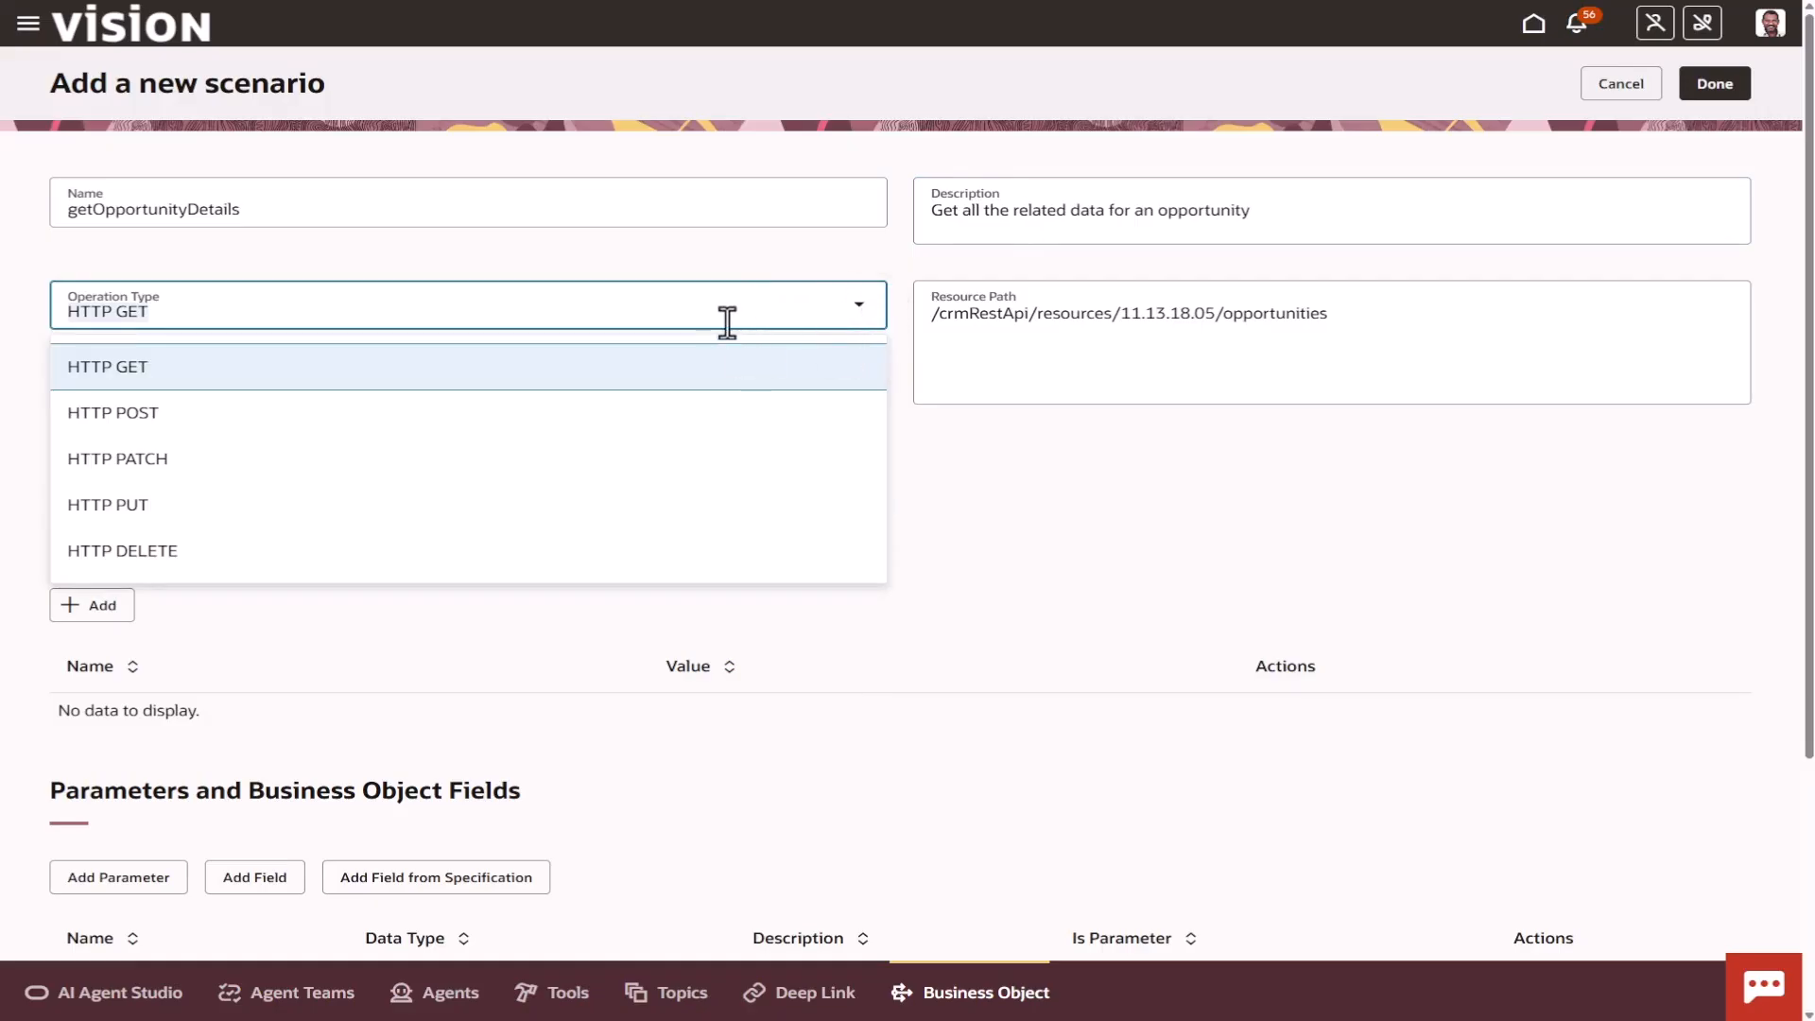
pyautogui.click(535, 416)
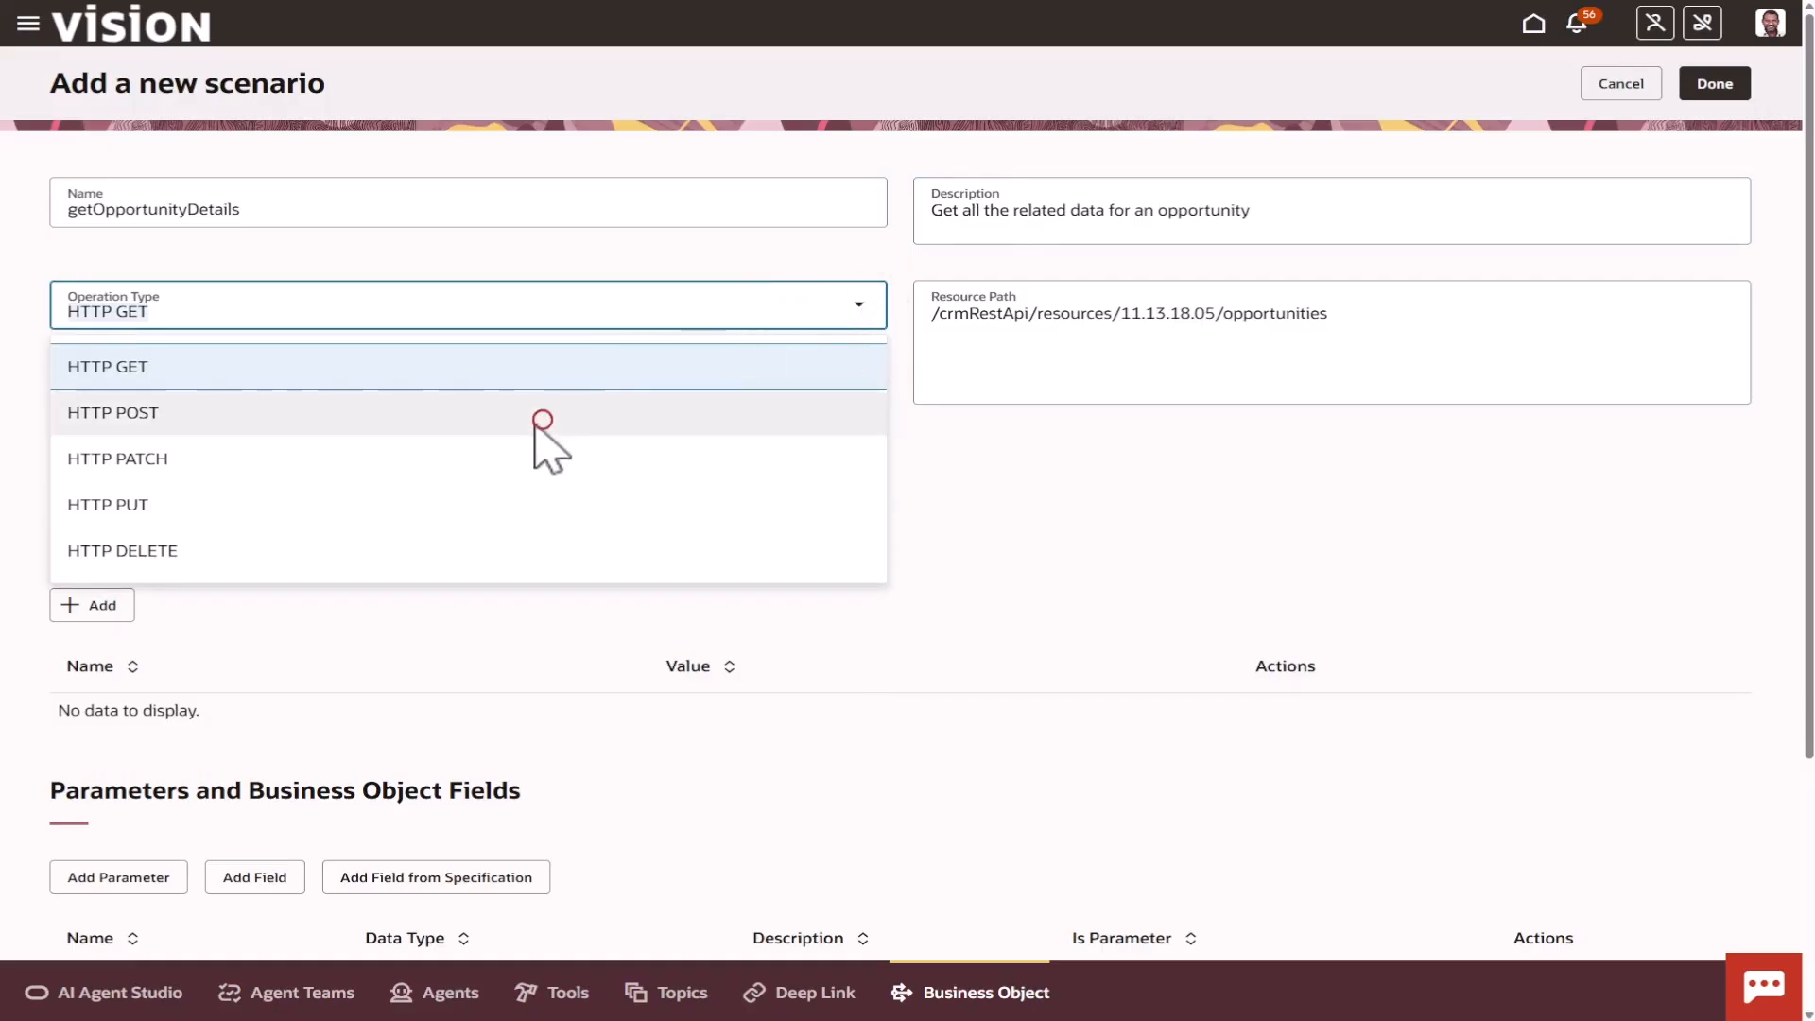
pyautogui.click(844, 308)
pyautogui.click(740, 361)
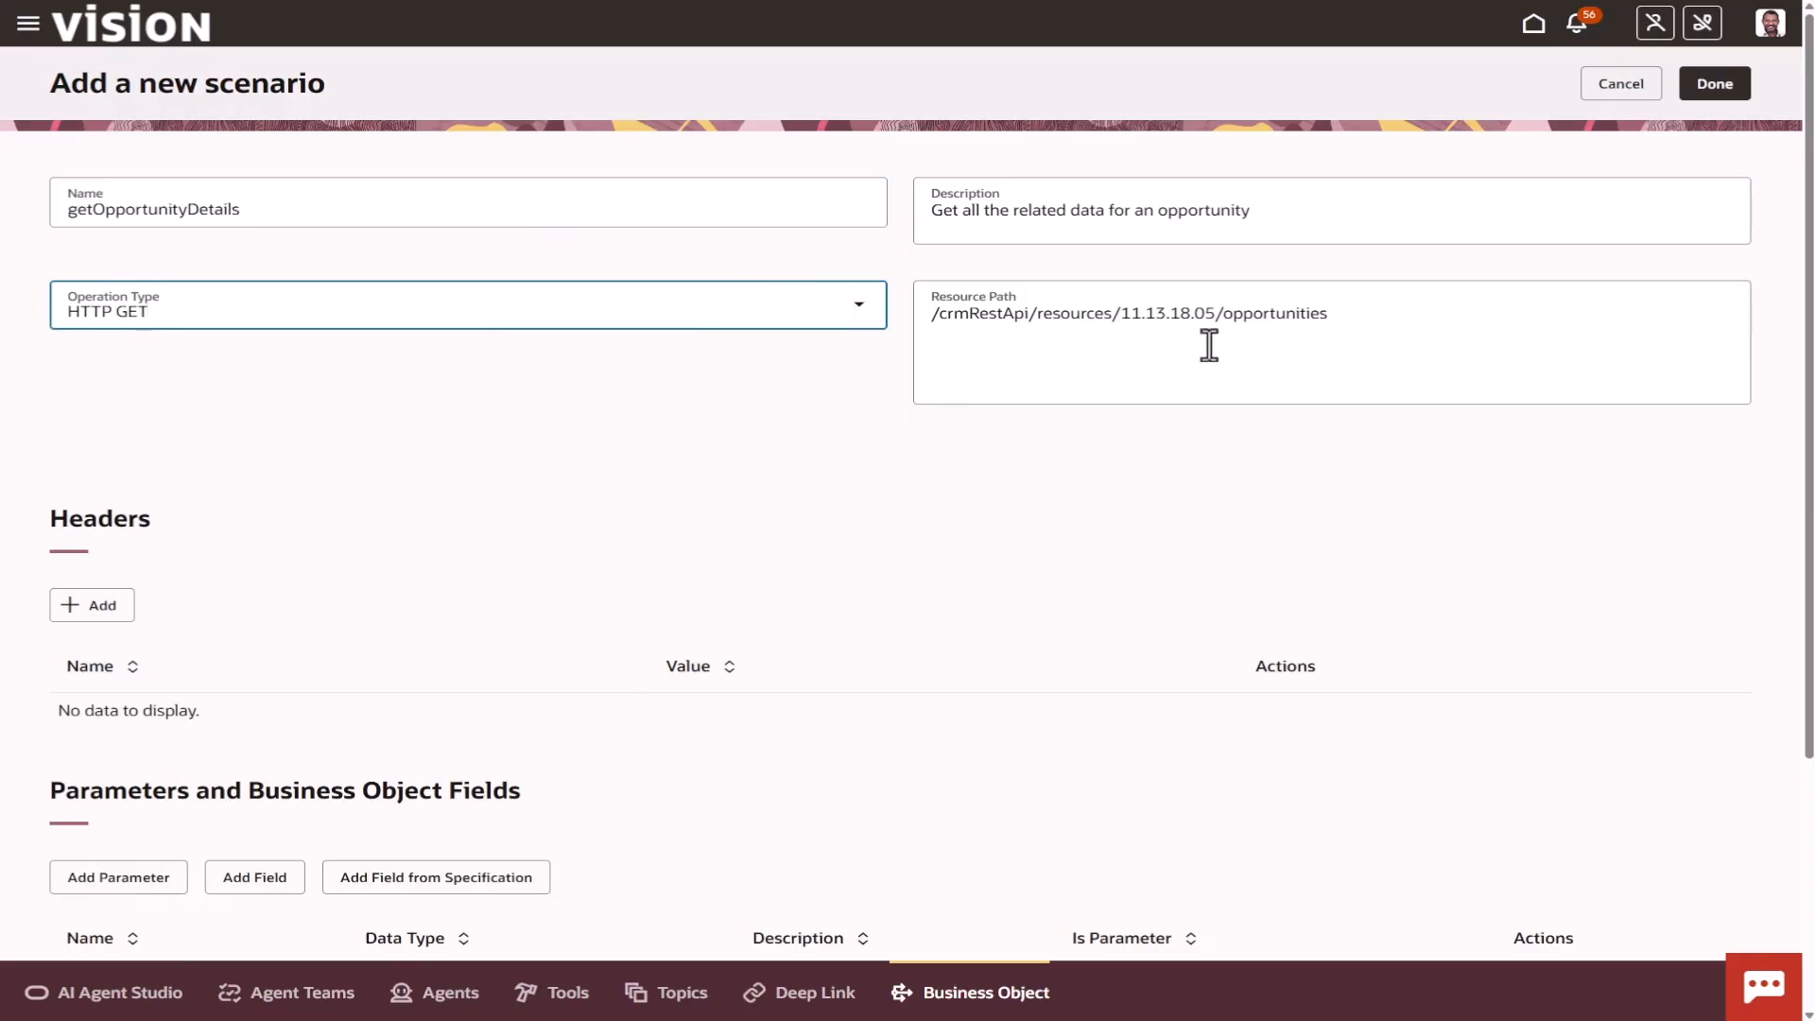
# Append the query ?q=OptyNumber to the scenario's resource path.
pyautogui.click(1366, 313)
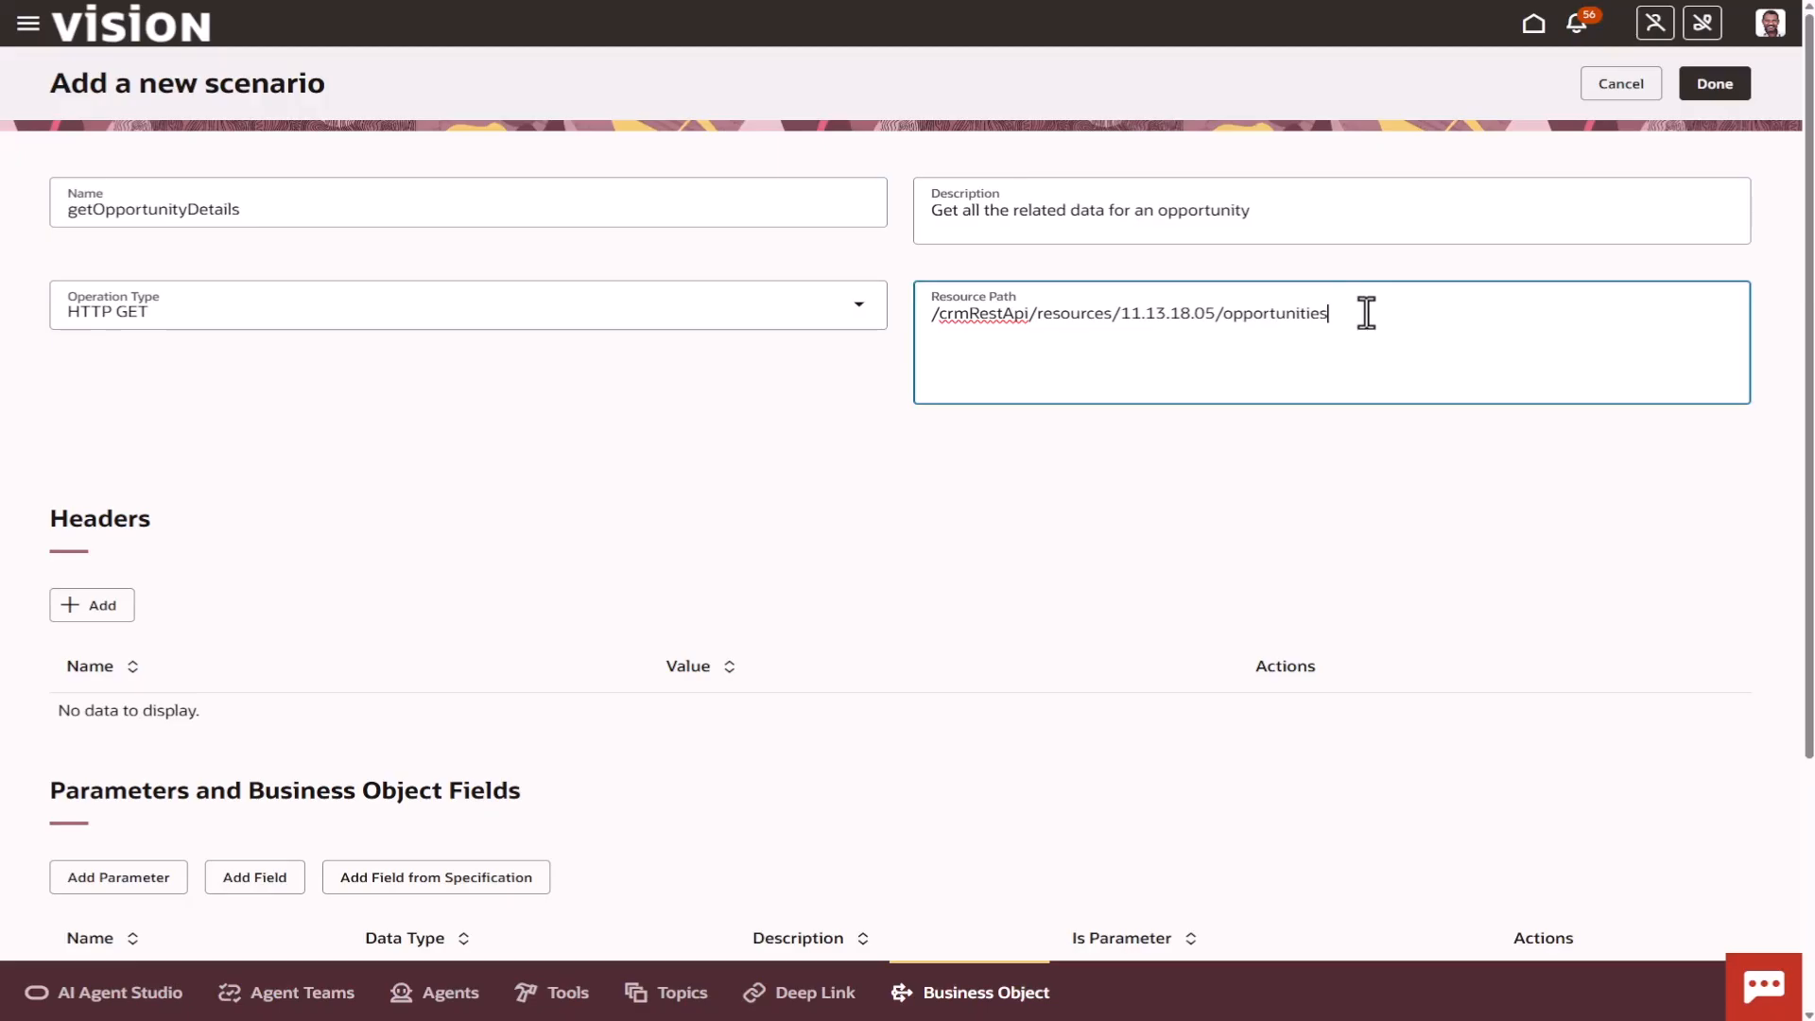
pyautogui.press('BackSpace')
pyautogui.write('s?q=OptyNumber')
pyautogui.click(1442, 153)
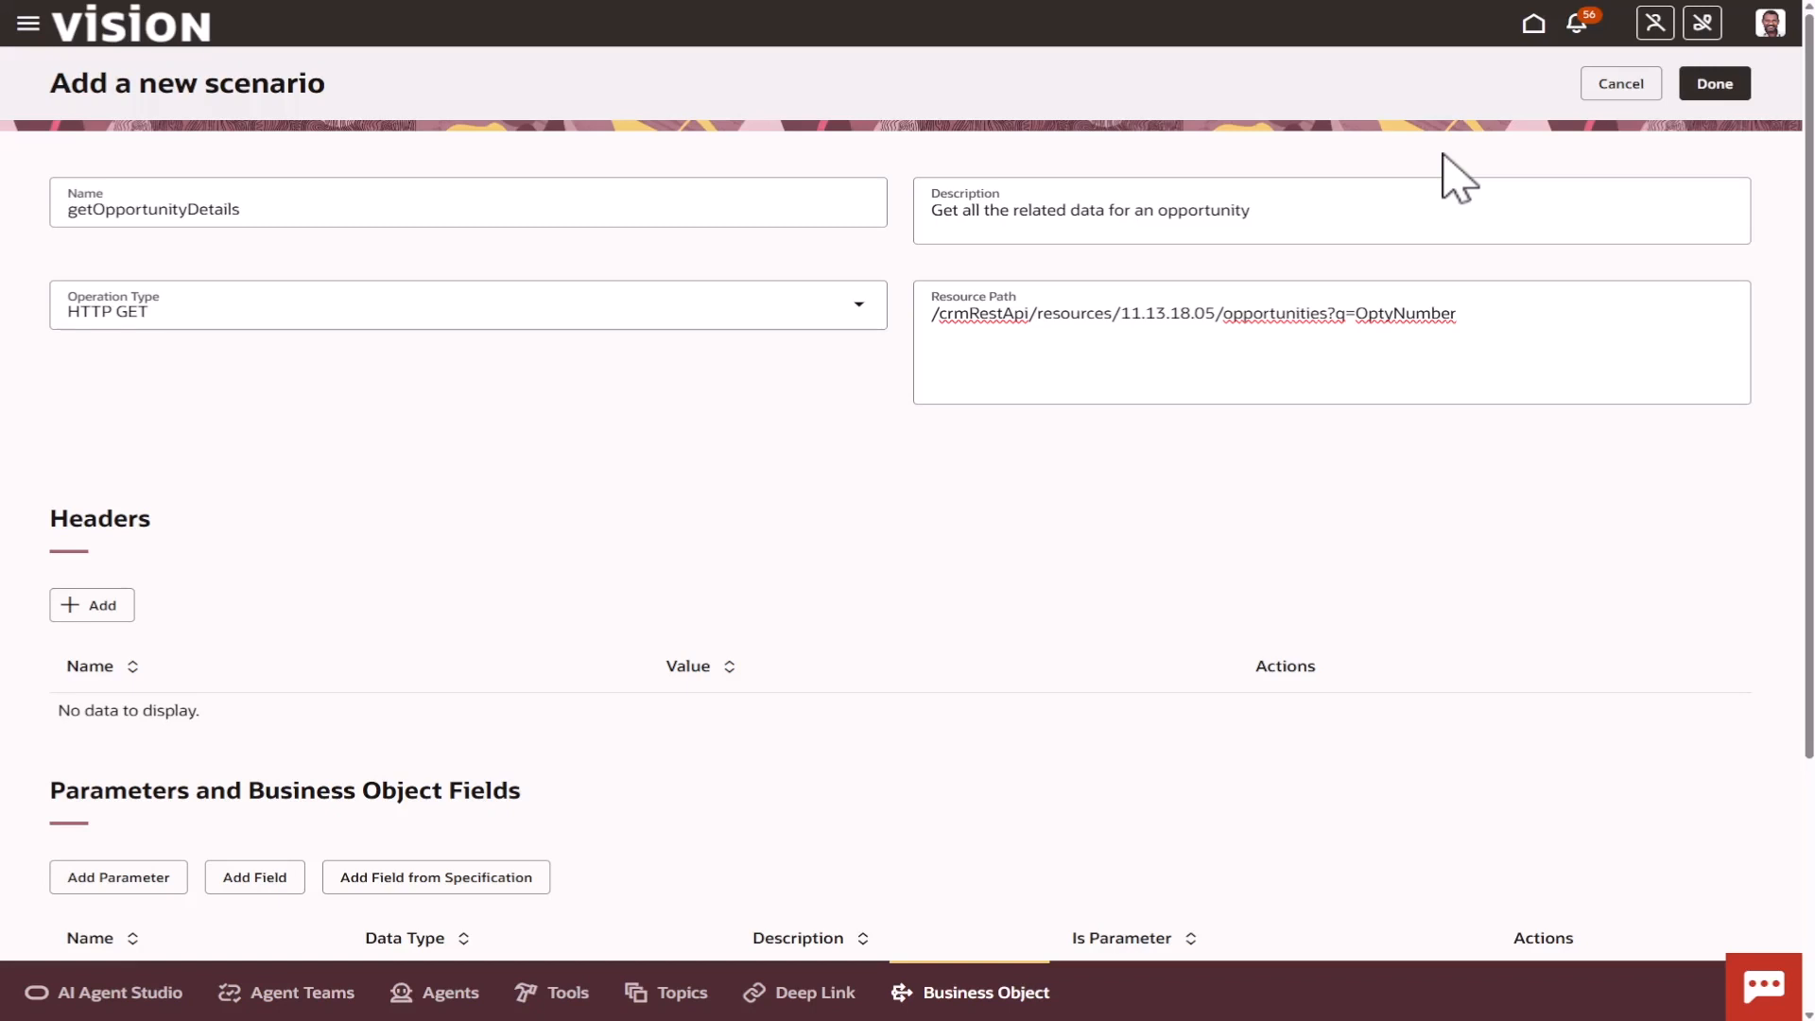
# Complete the resource path's query by setting OptyNumber equal to a braced opty_number placeholder.
pyautogui.click(1467, 323)
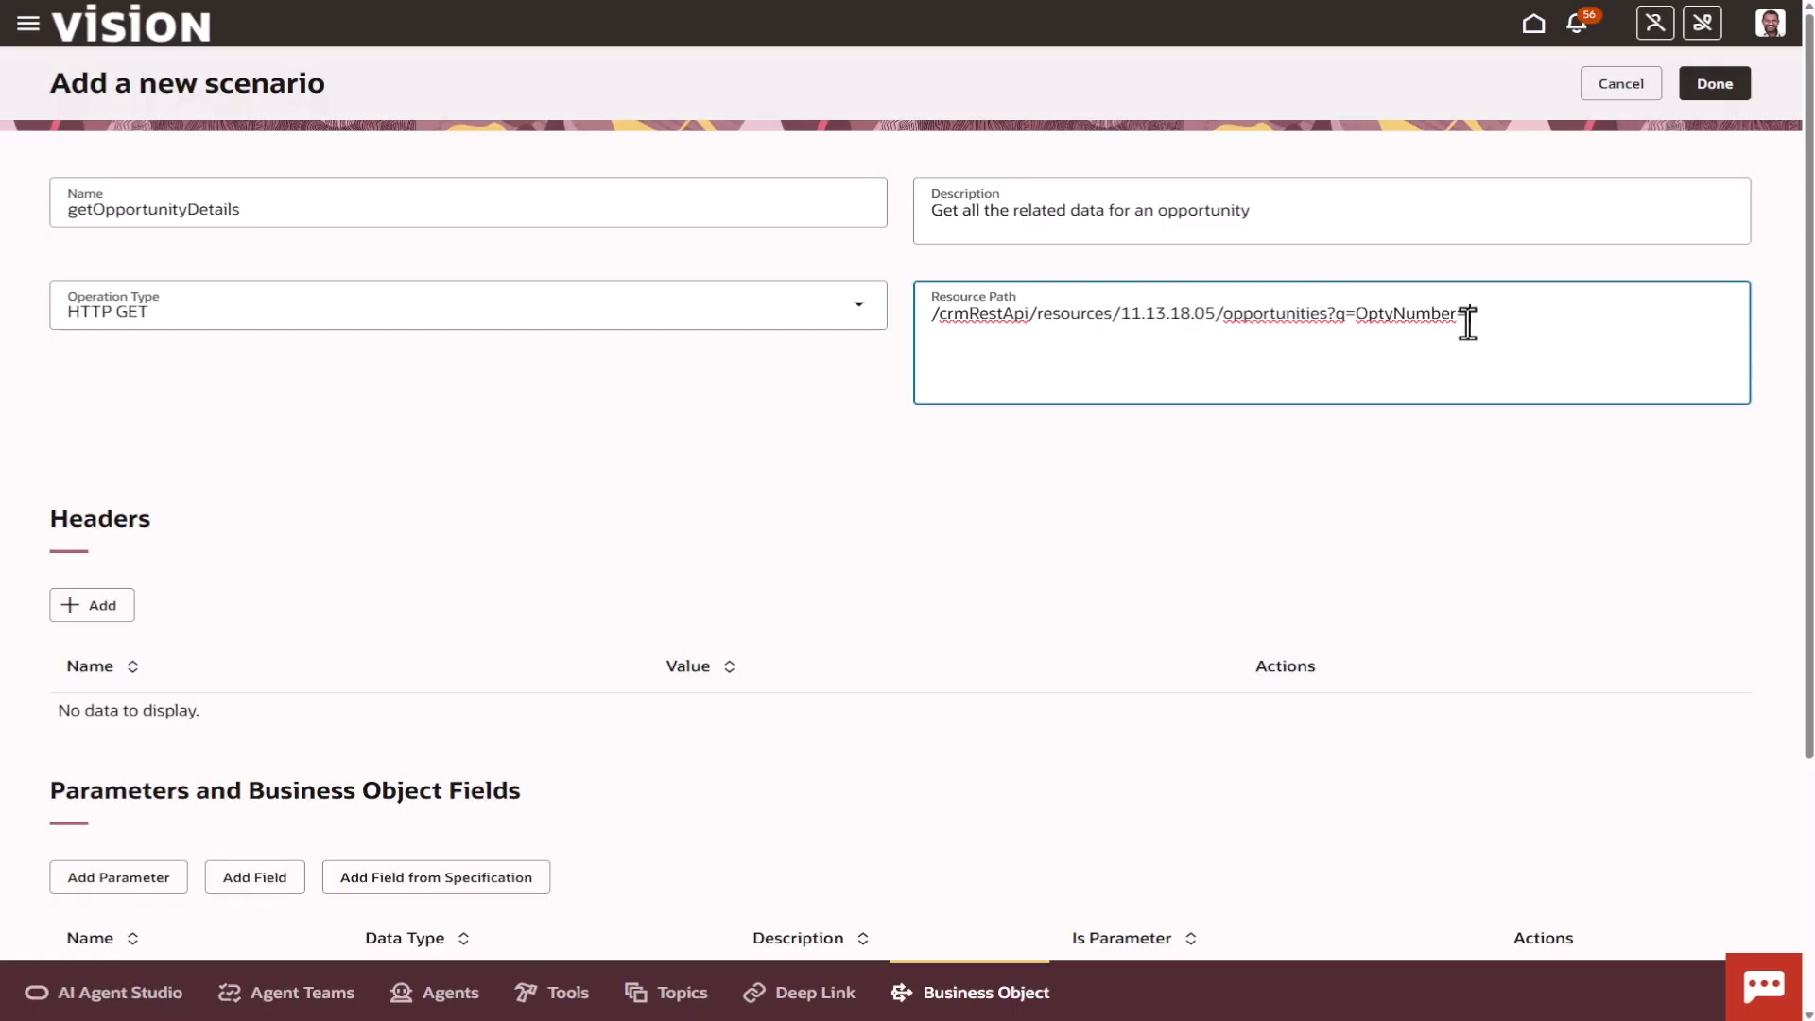
pyautogui.write('opty_number')
pyautogui.hotkey('ctrl', 'shift', 'Left')
pyautogui.press('BackSpace')
pyautogui.write('{}')
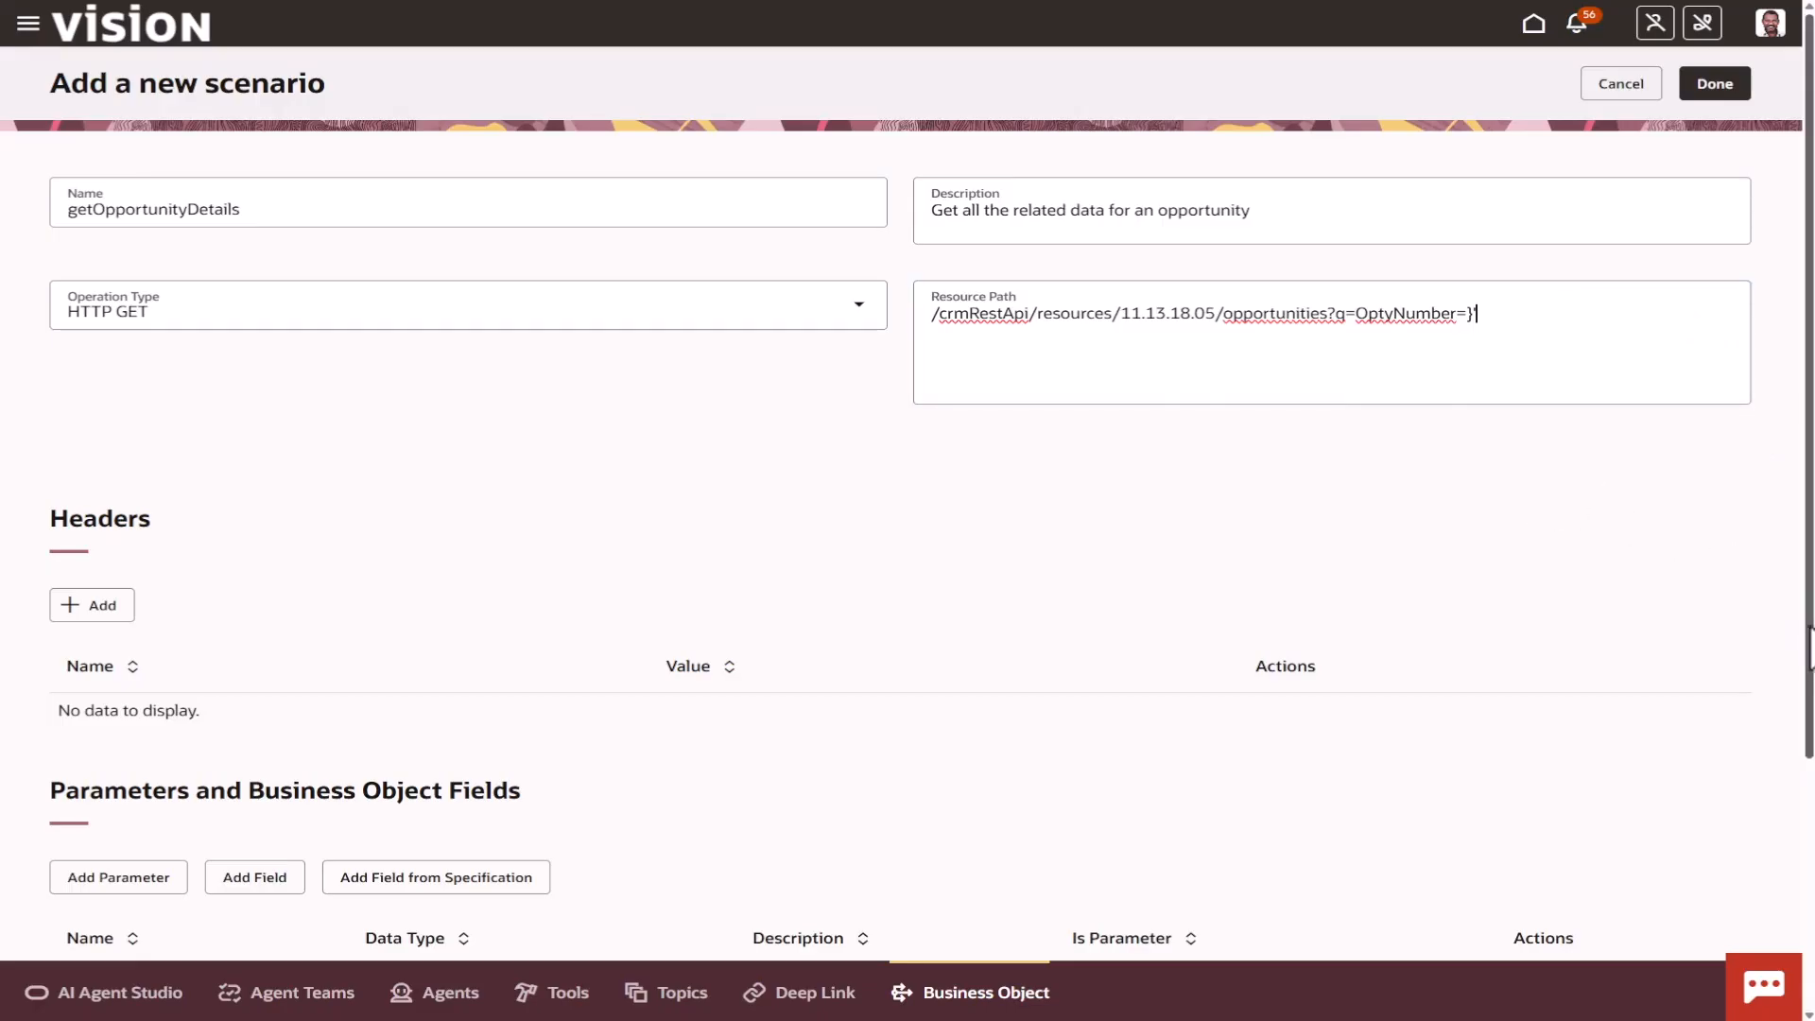
# Toggle the scenario's operation type from HTTP GET to HTTP POST and back to HTTP GET.
pyautogui.scroll(-2, 1811, 648)
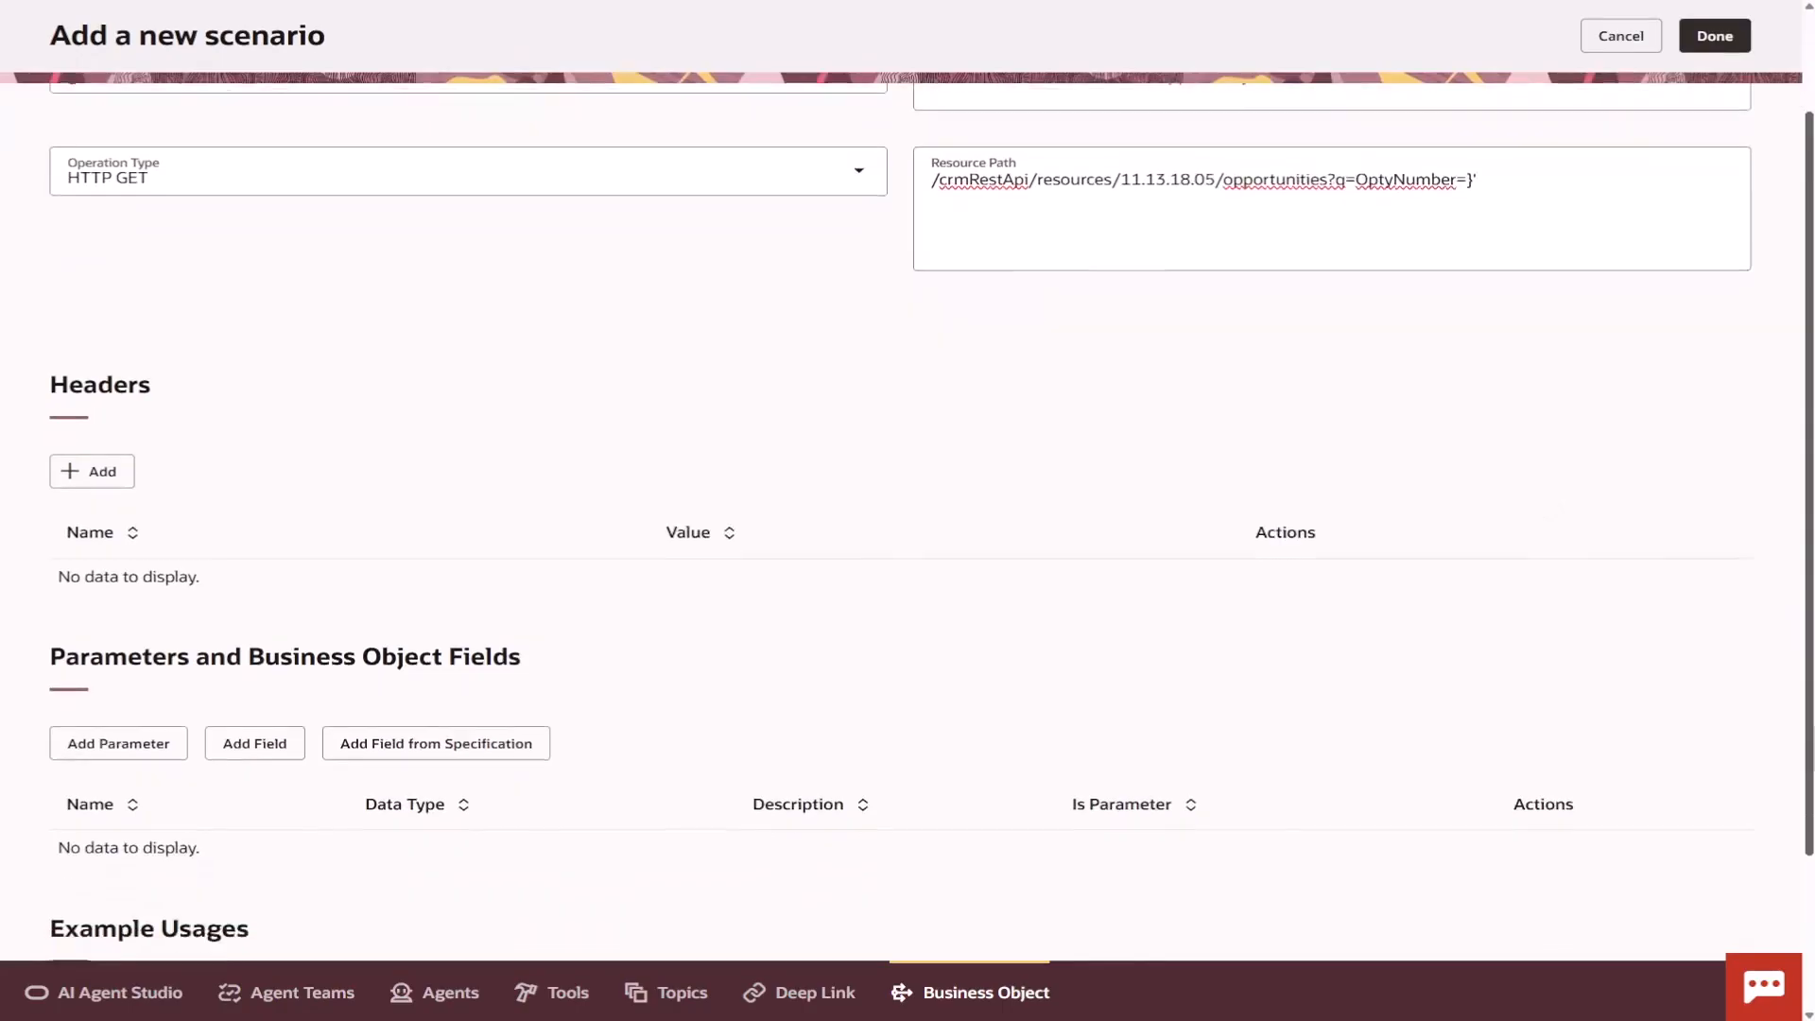
pyautogui.moveTo(1809, 787); pyautogui.dragTo(1809, 798)
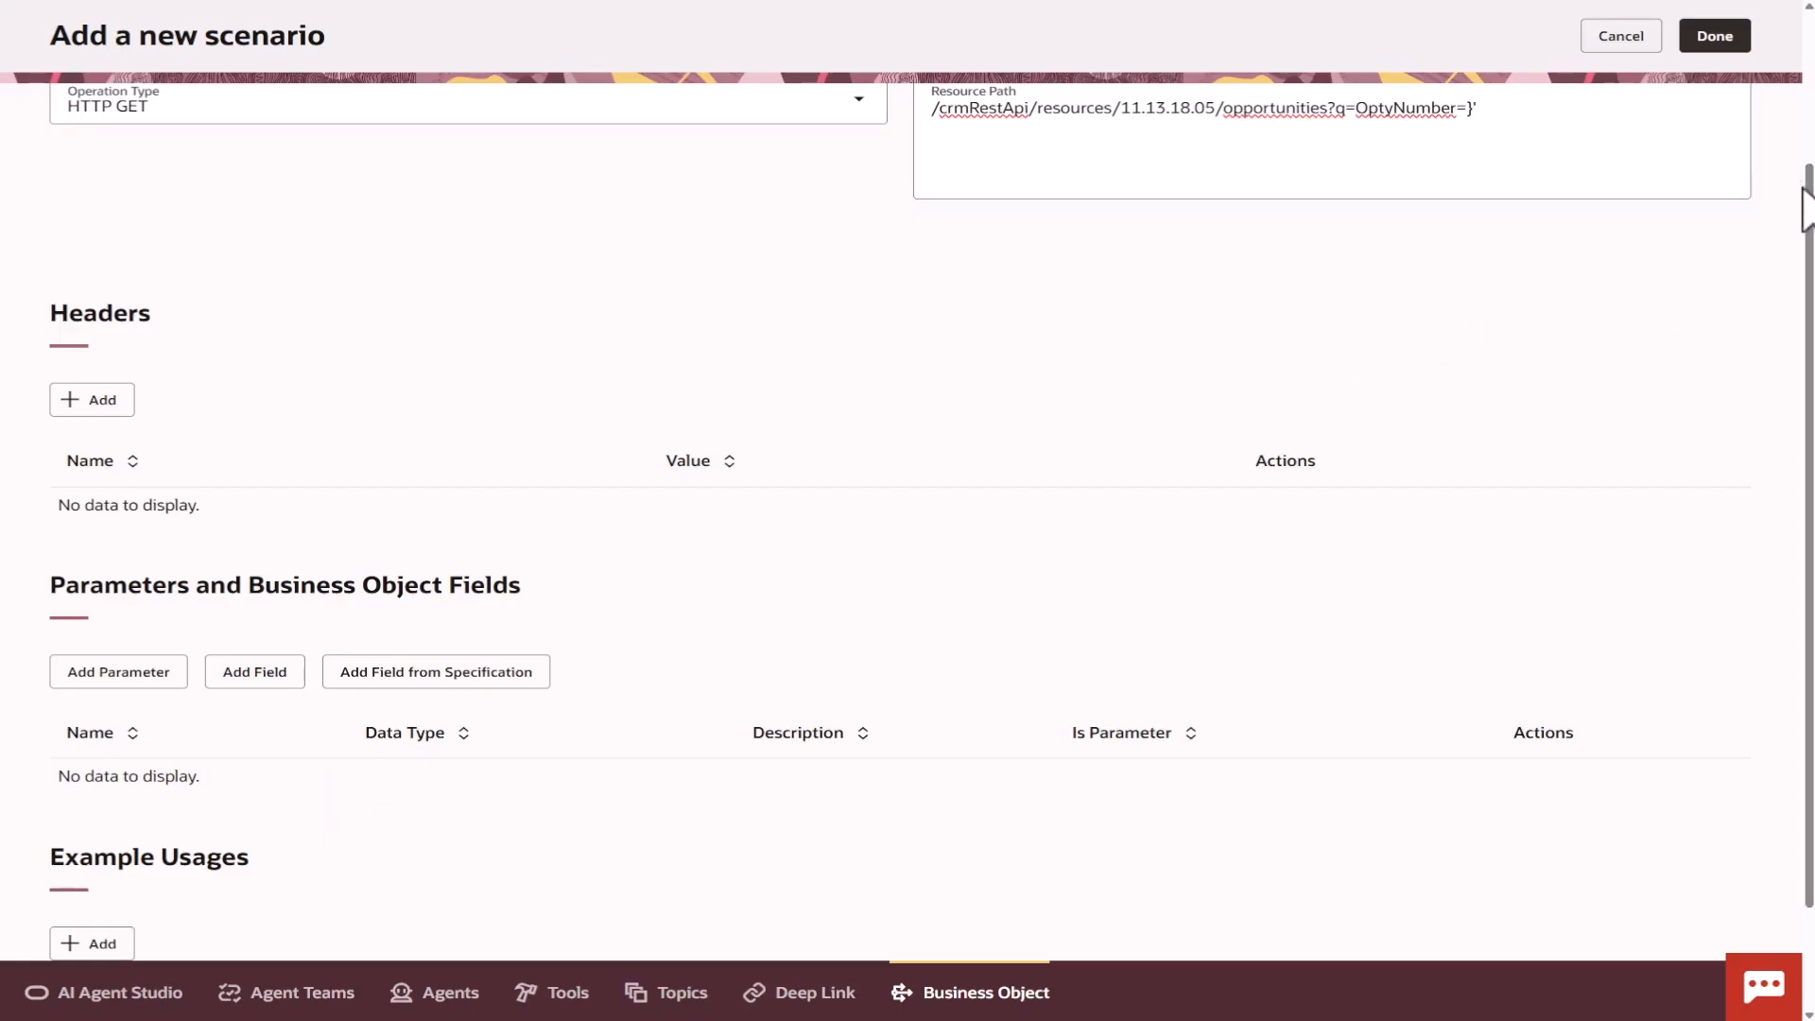
pyautogui.moveTo(1809, 217); pyautogui.dragTo(1782, 52)
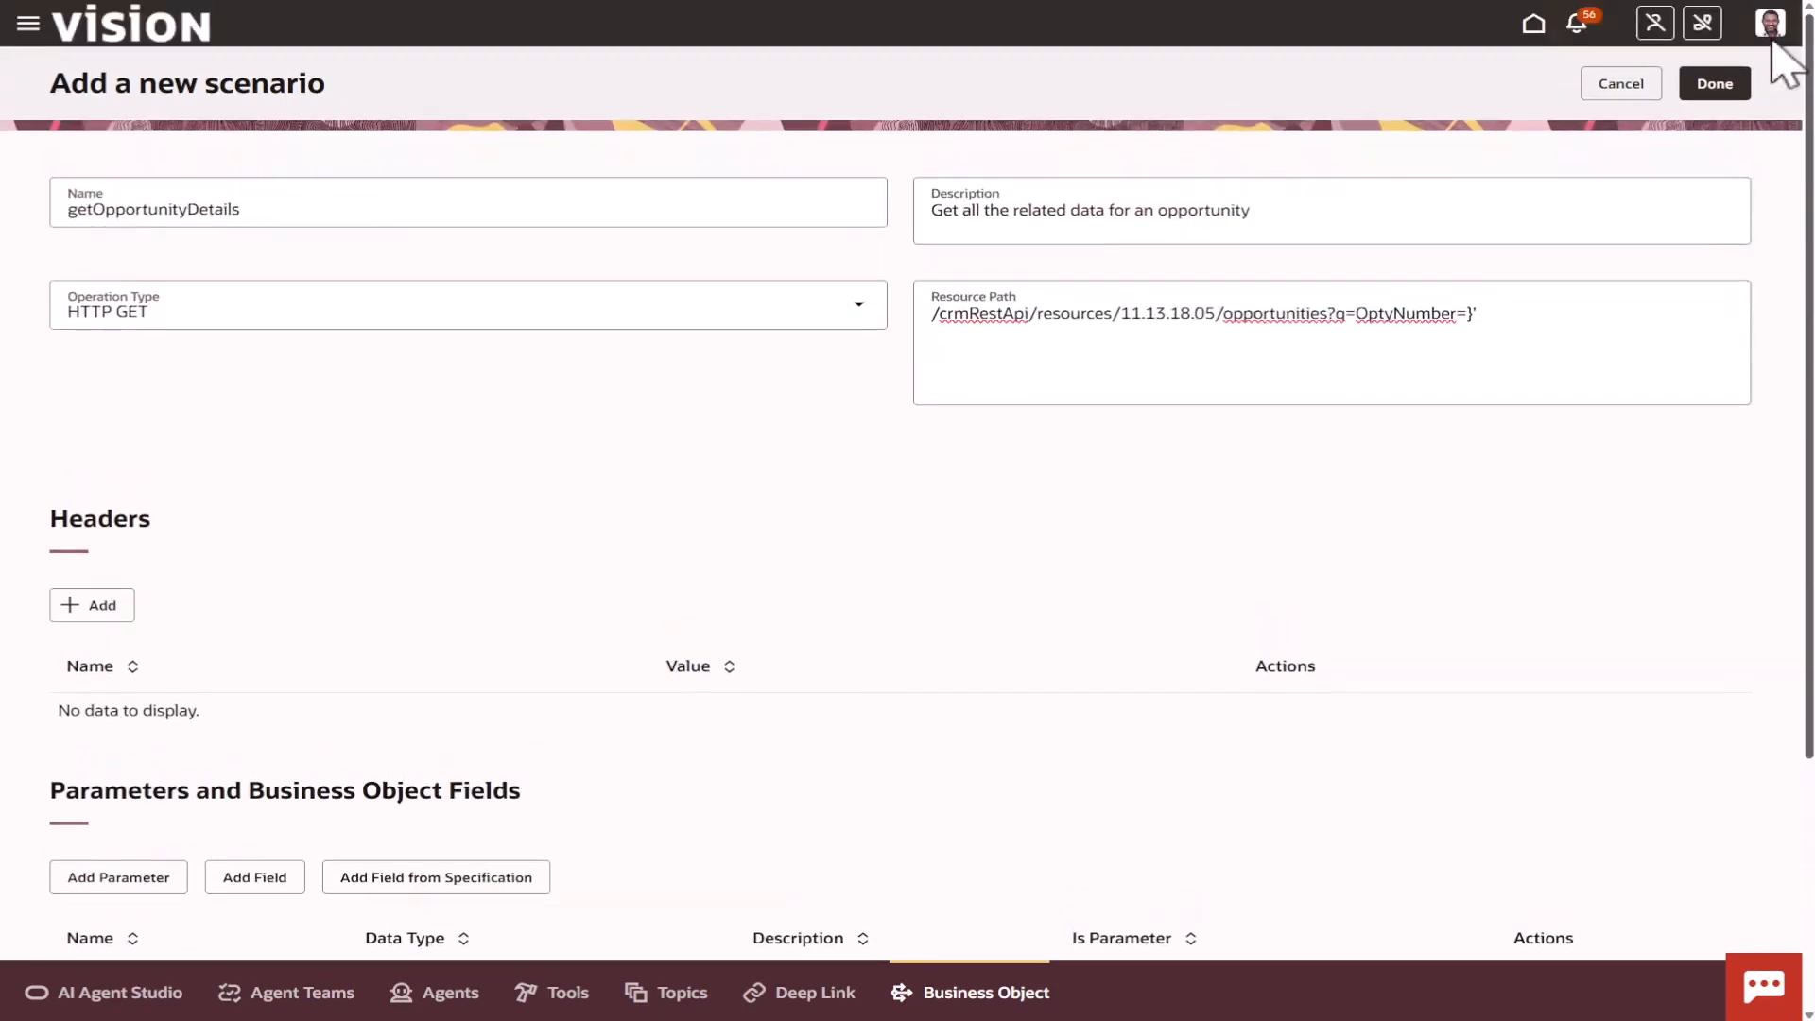
pyautogui.click(864, 310)
pyautogui.click(709, 422)
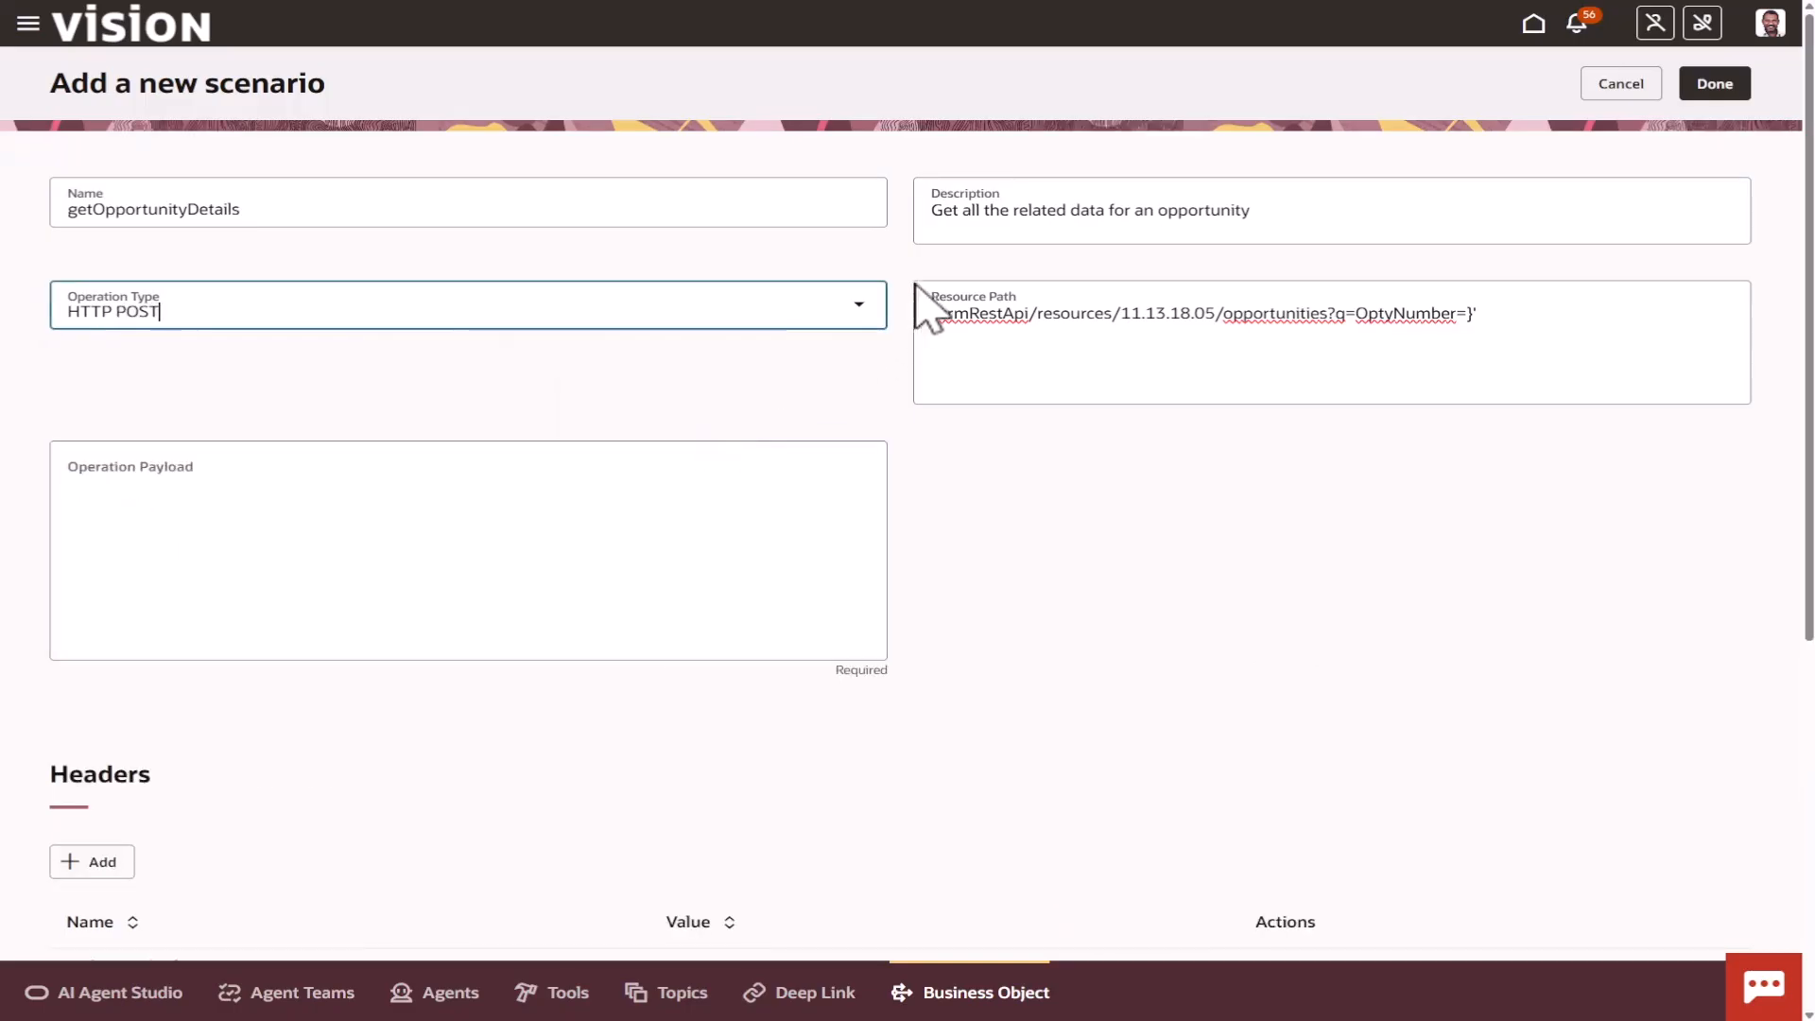
pyautogui.click(853, 308)
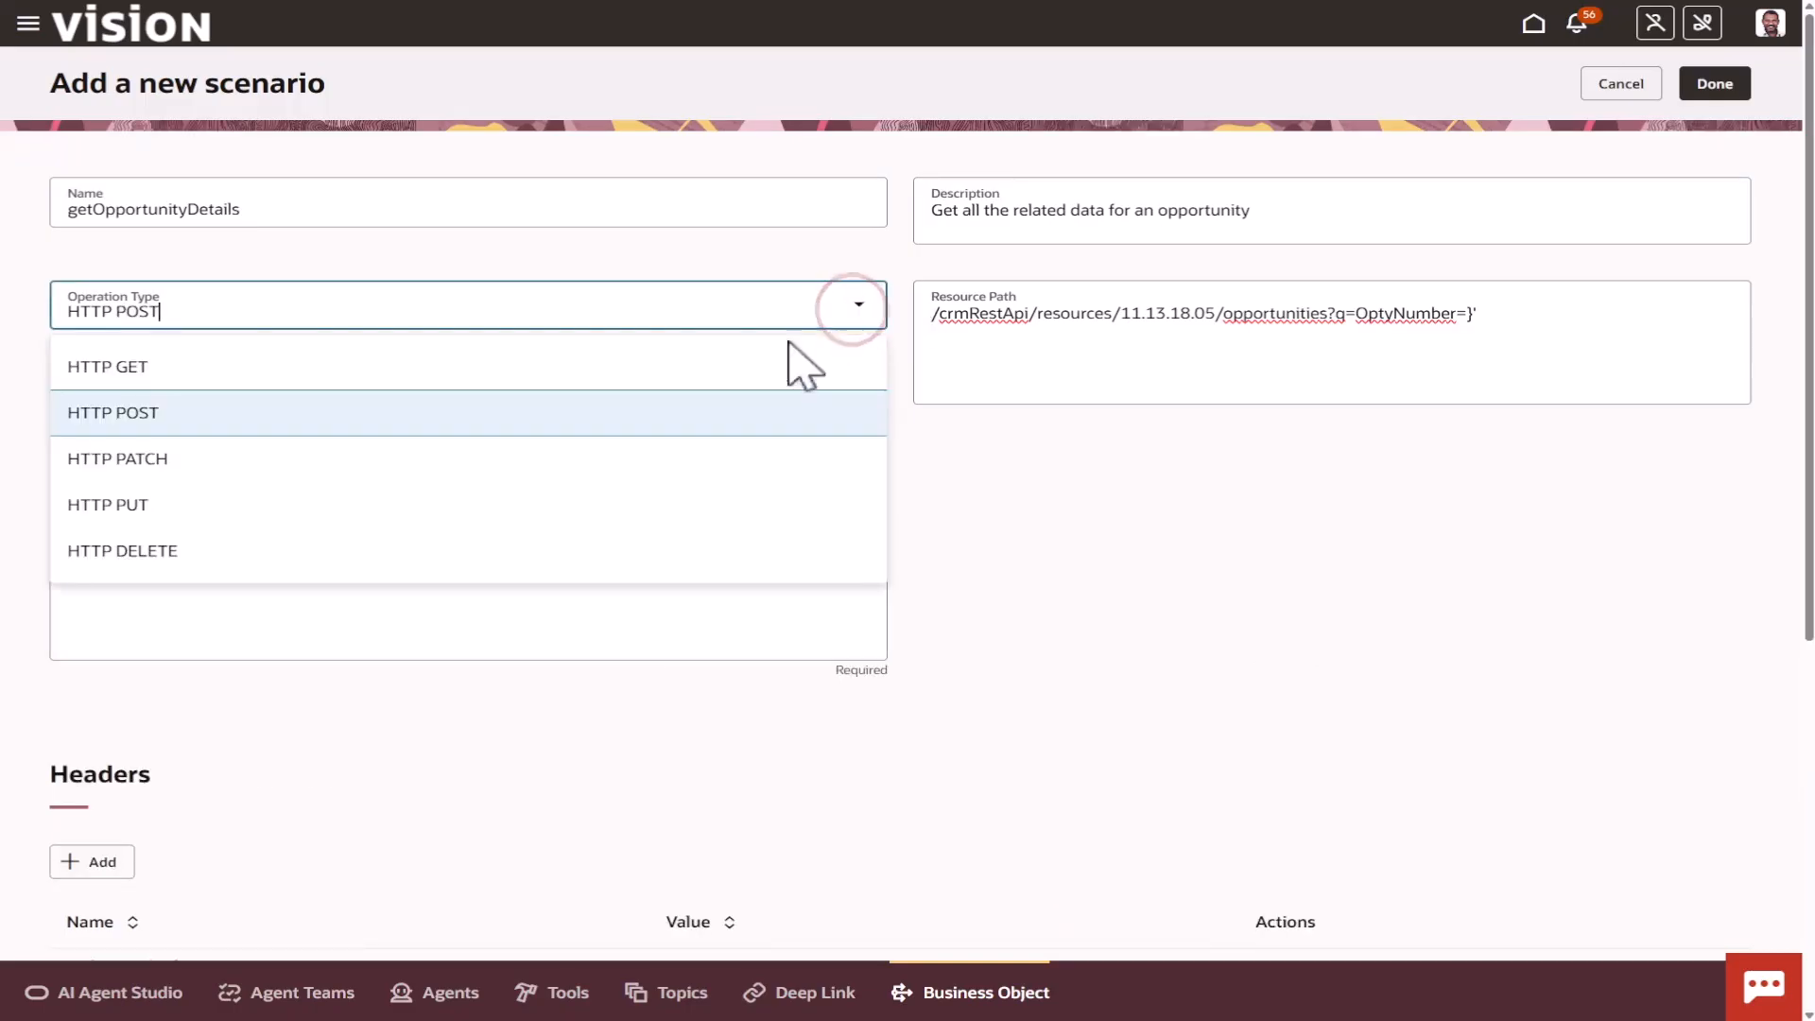
pyautogui.click(761, 370)
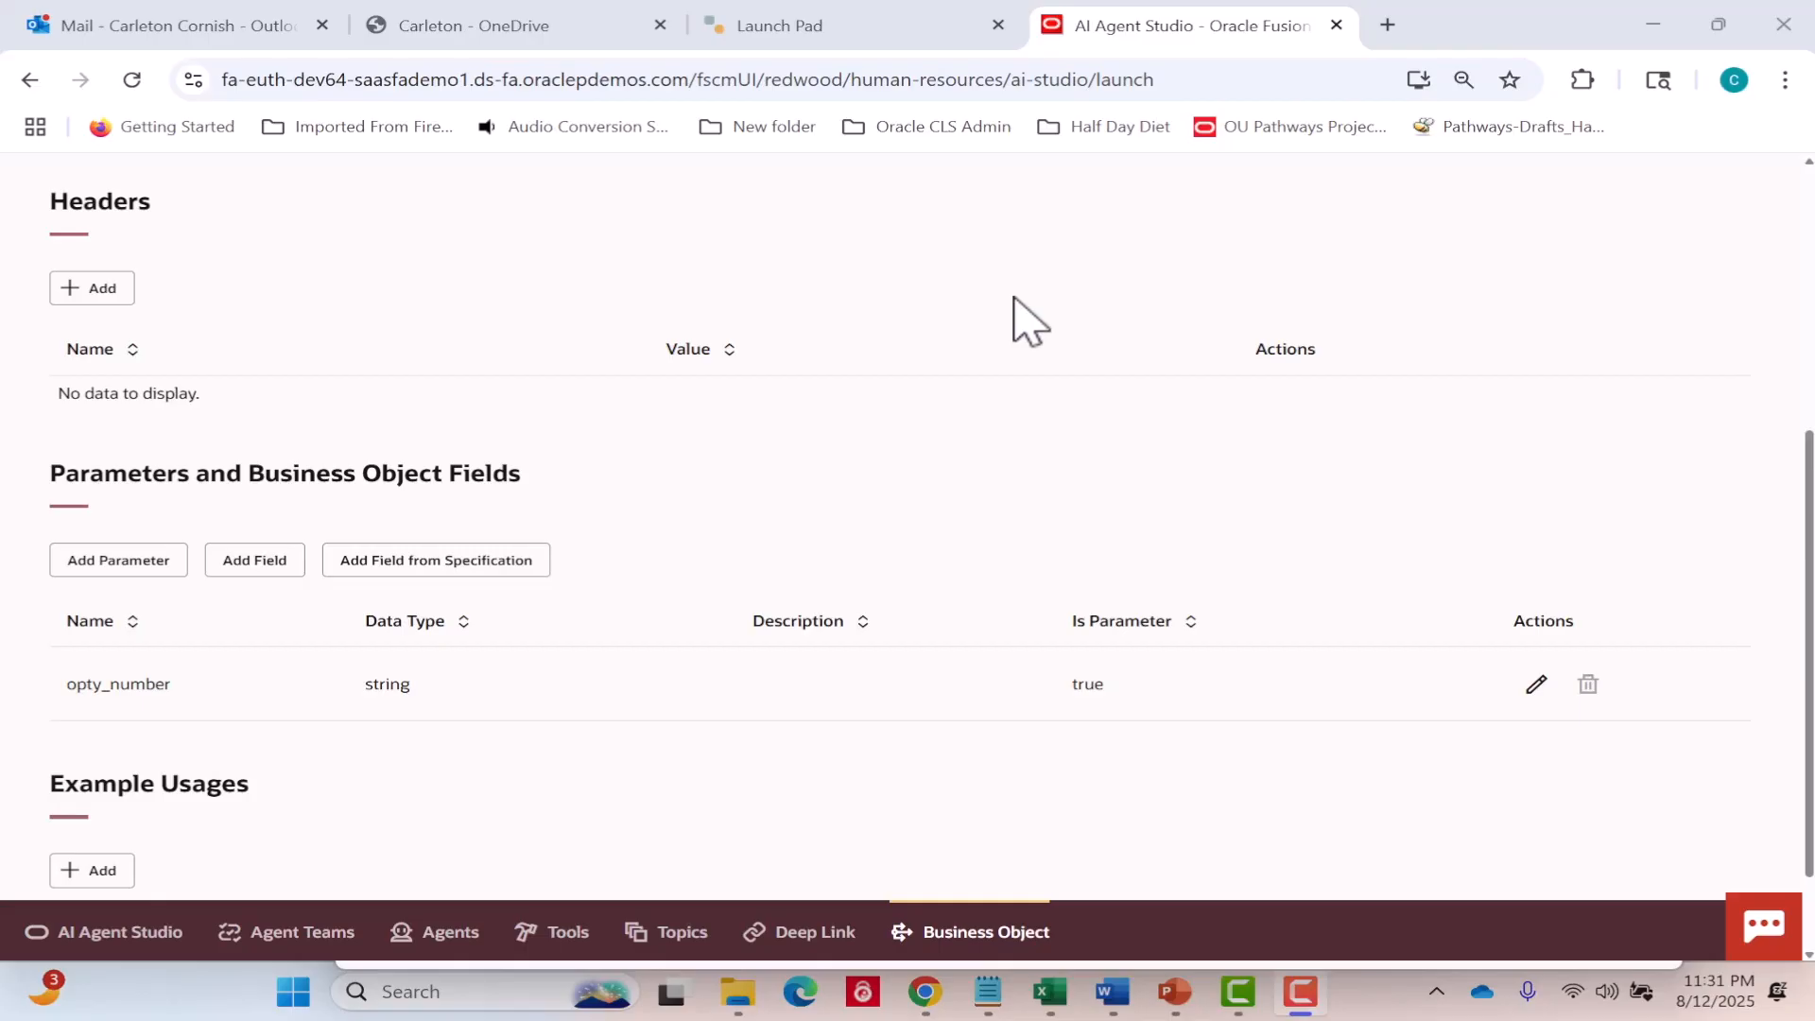
# Set the description of the opty_number parameter to "Opportunity Number." and save the parameter.
pyautogui.click(1537, 685)
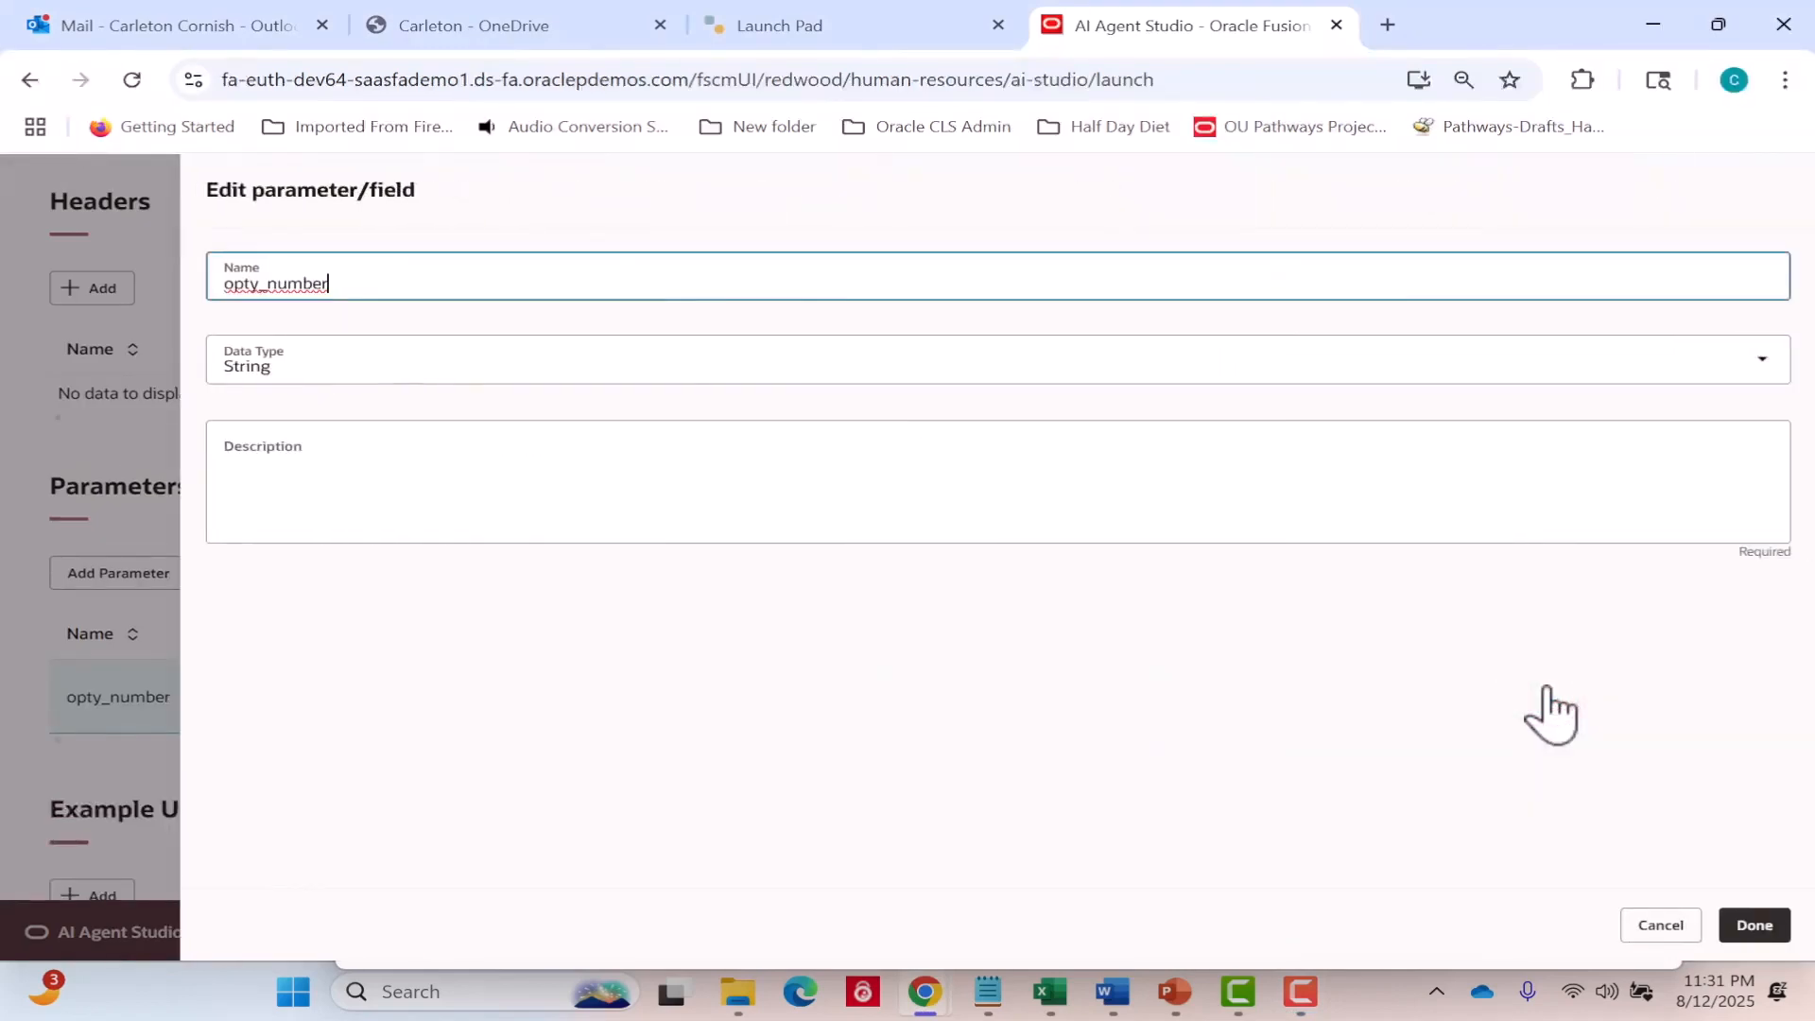
pyautogui.click(427, 465)
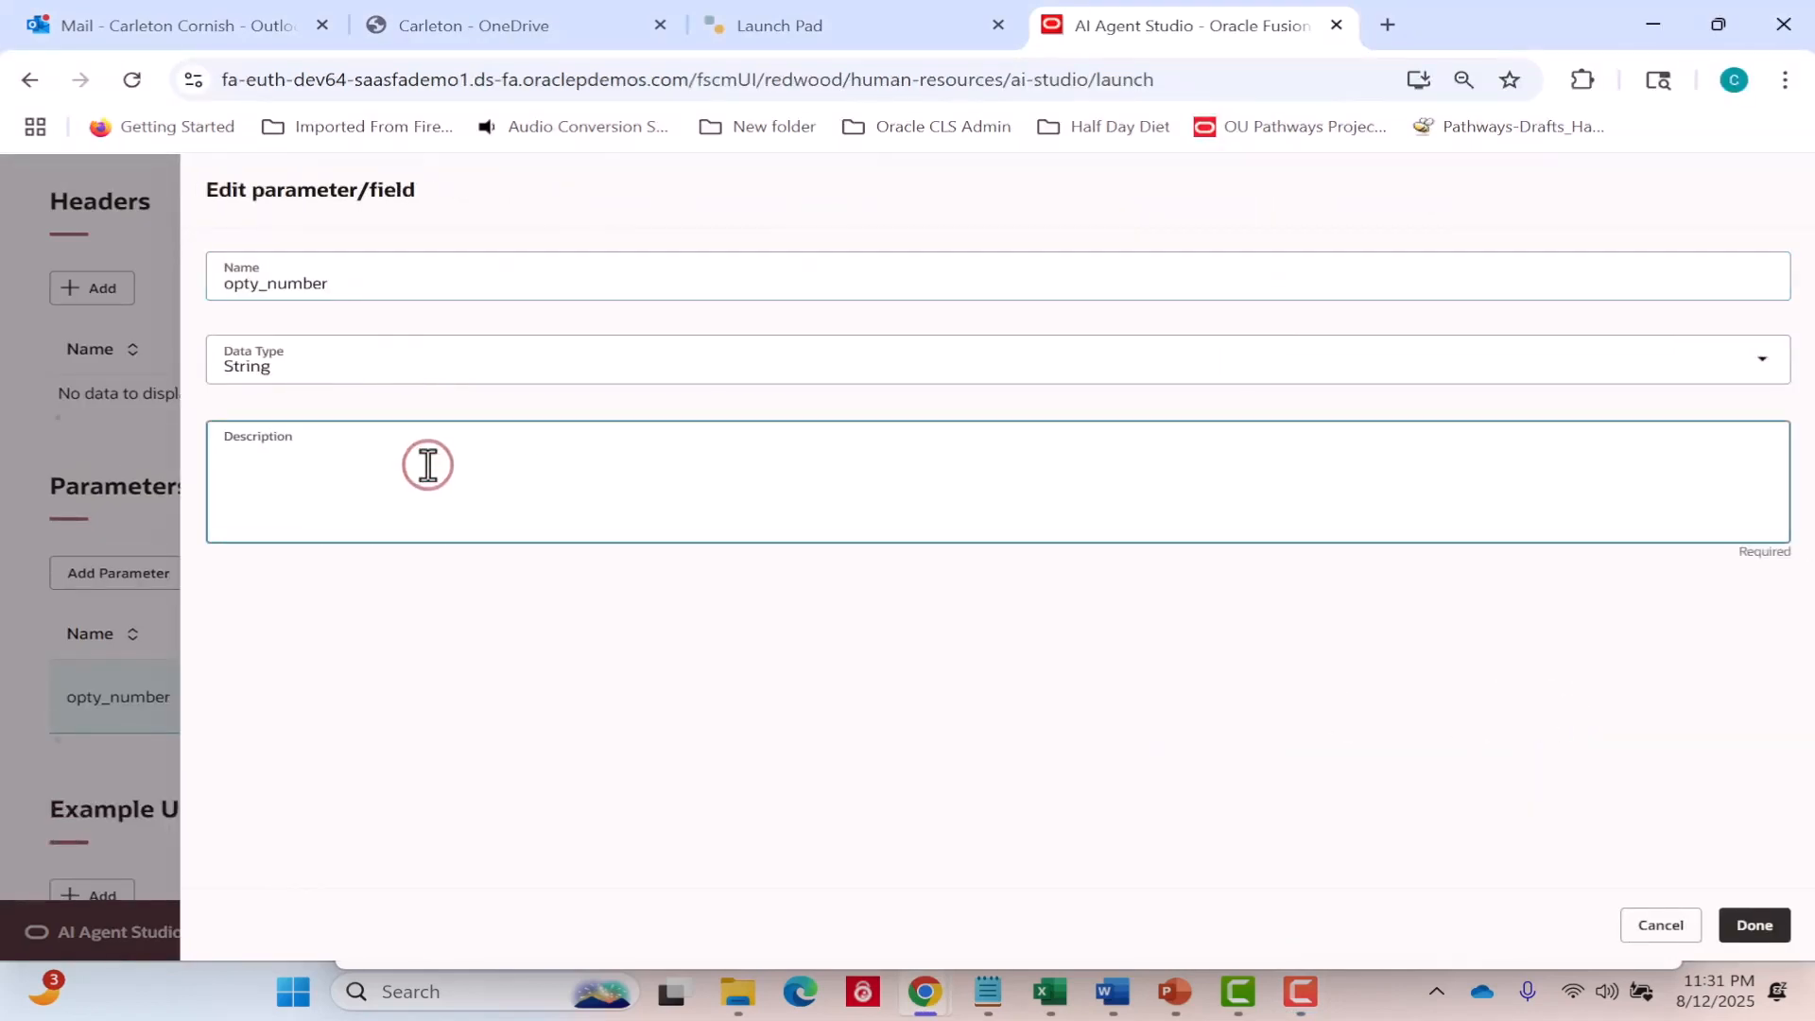
pyautogui.write('Opportunity Number.')
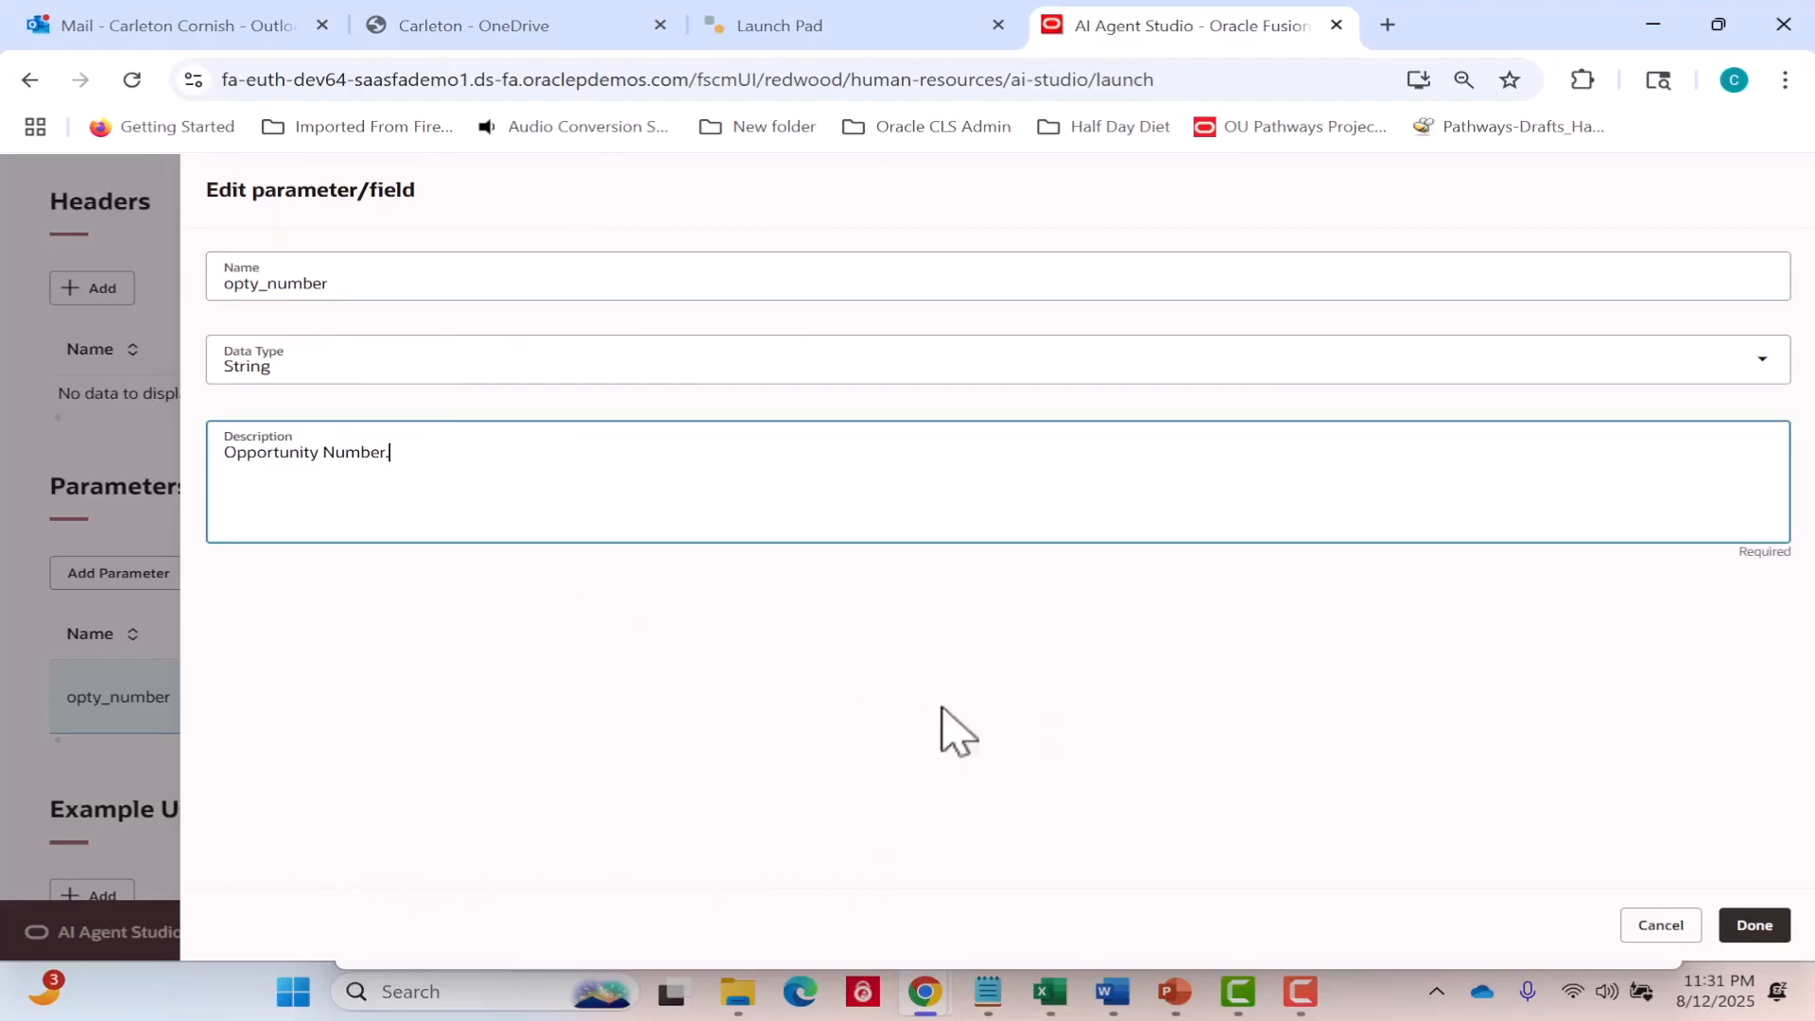
pyautogui.click(1764, 926)
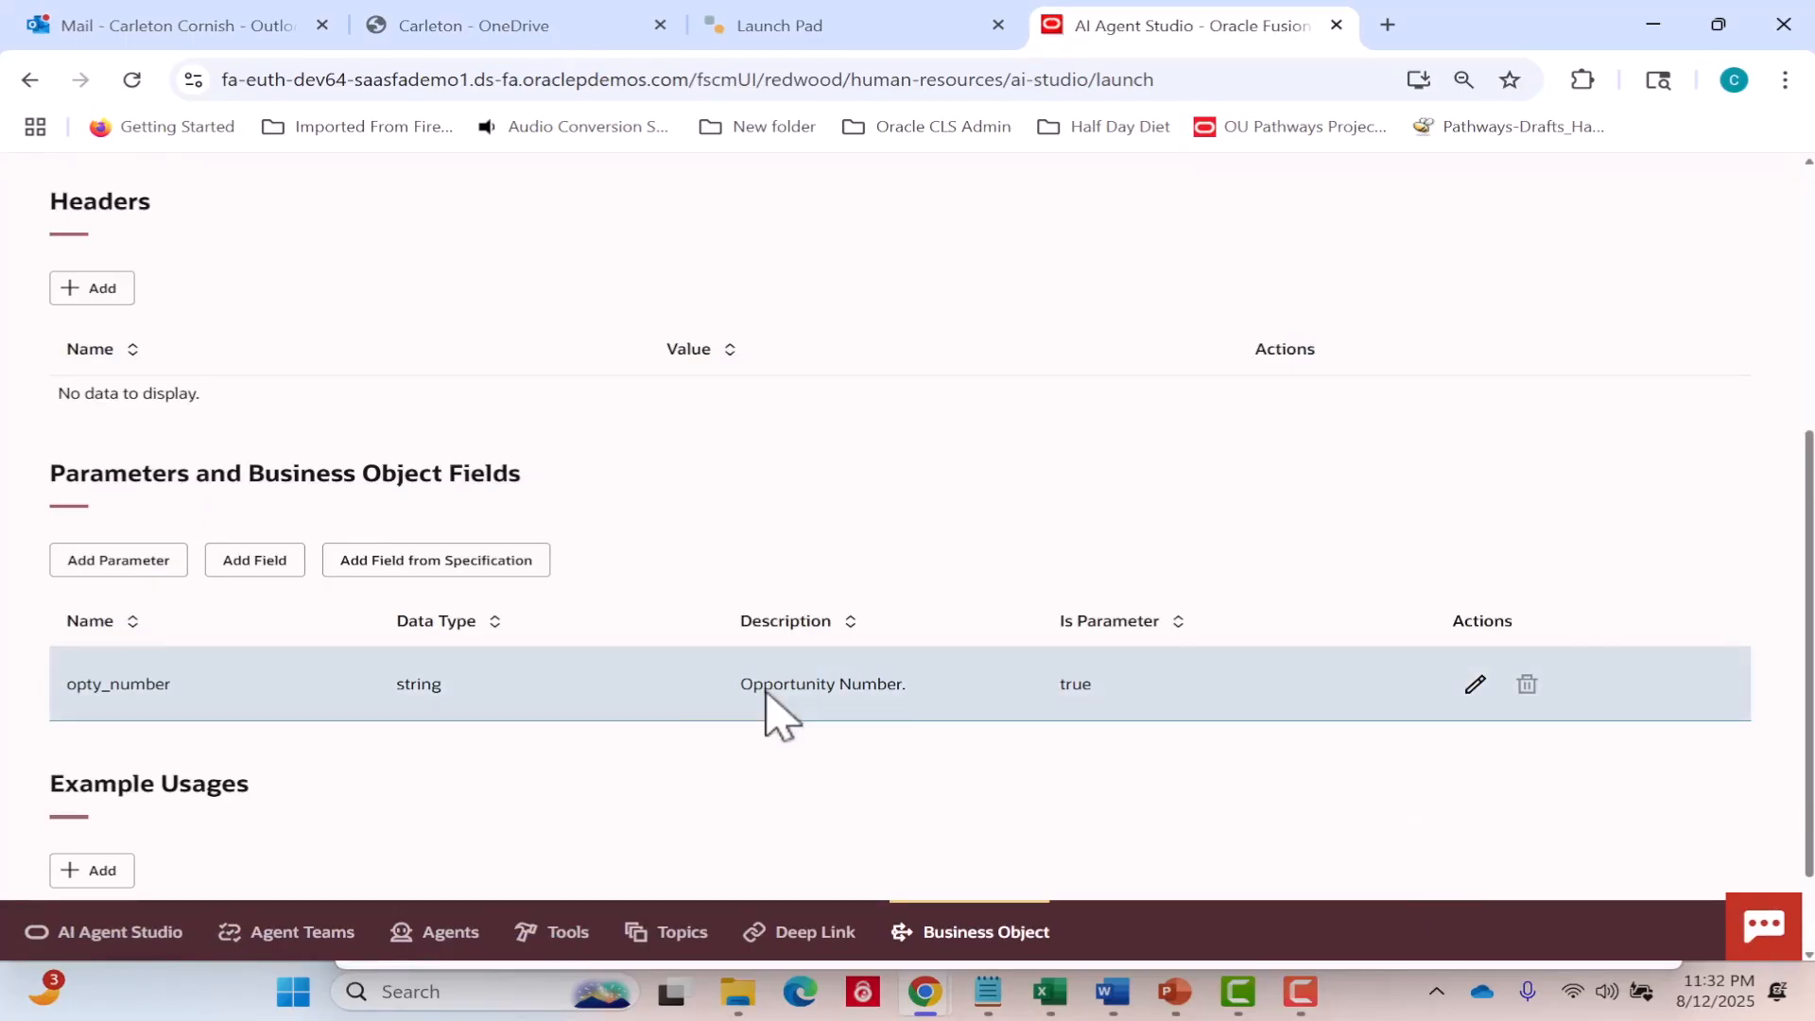
# Open the list of business object fields from the specification and select SalesMethod, SalesStage, Name and Revenue.
pyautogui.click(476, 561)
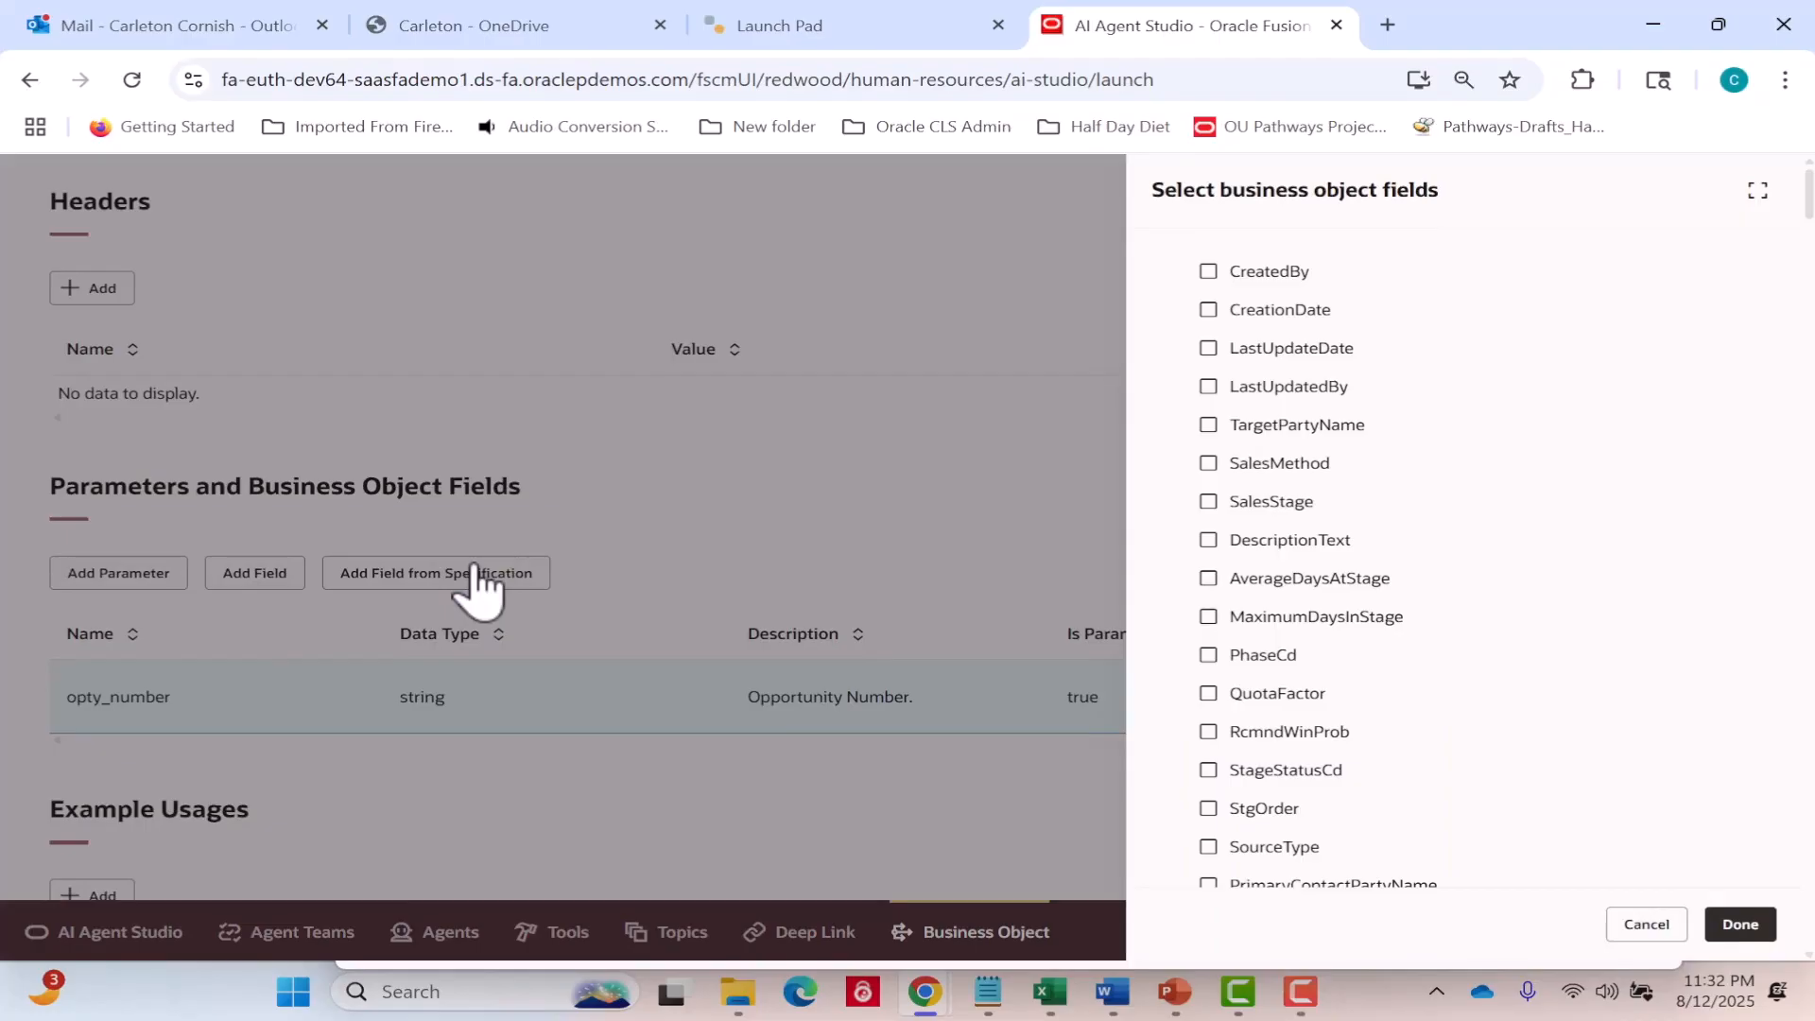
pyautogui.click(1215, 464)
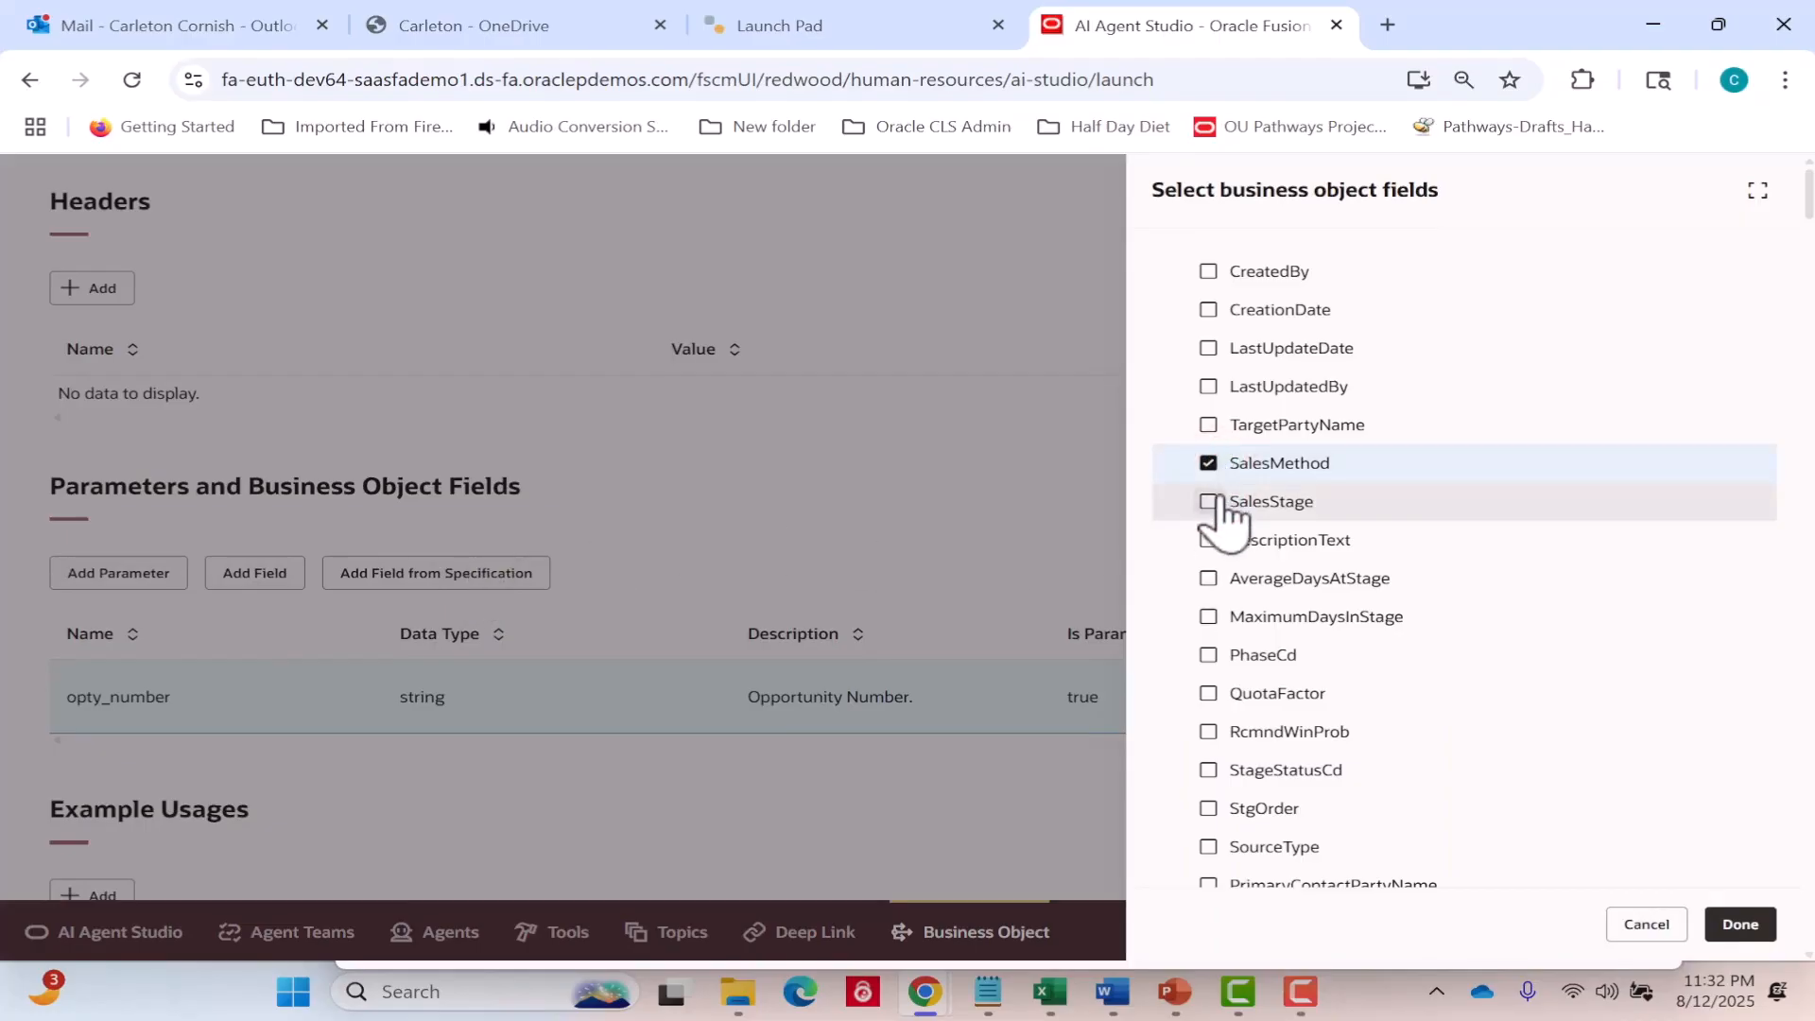
pyautogui.click(1210, 502)
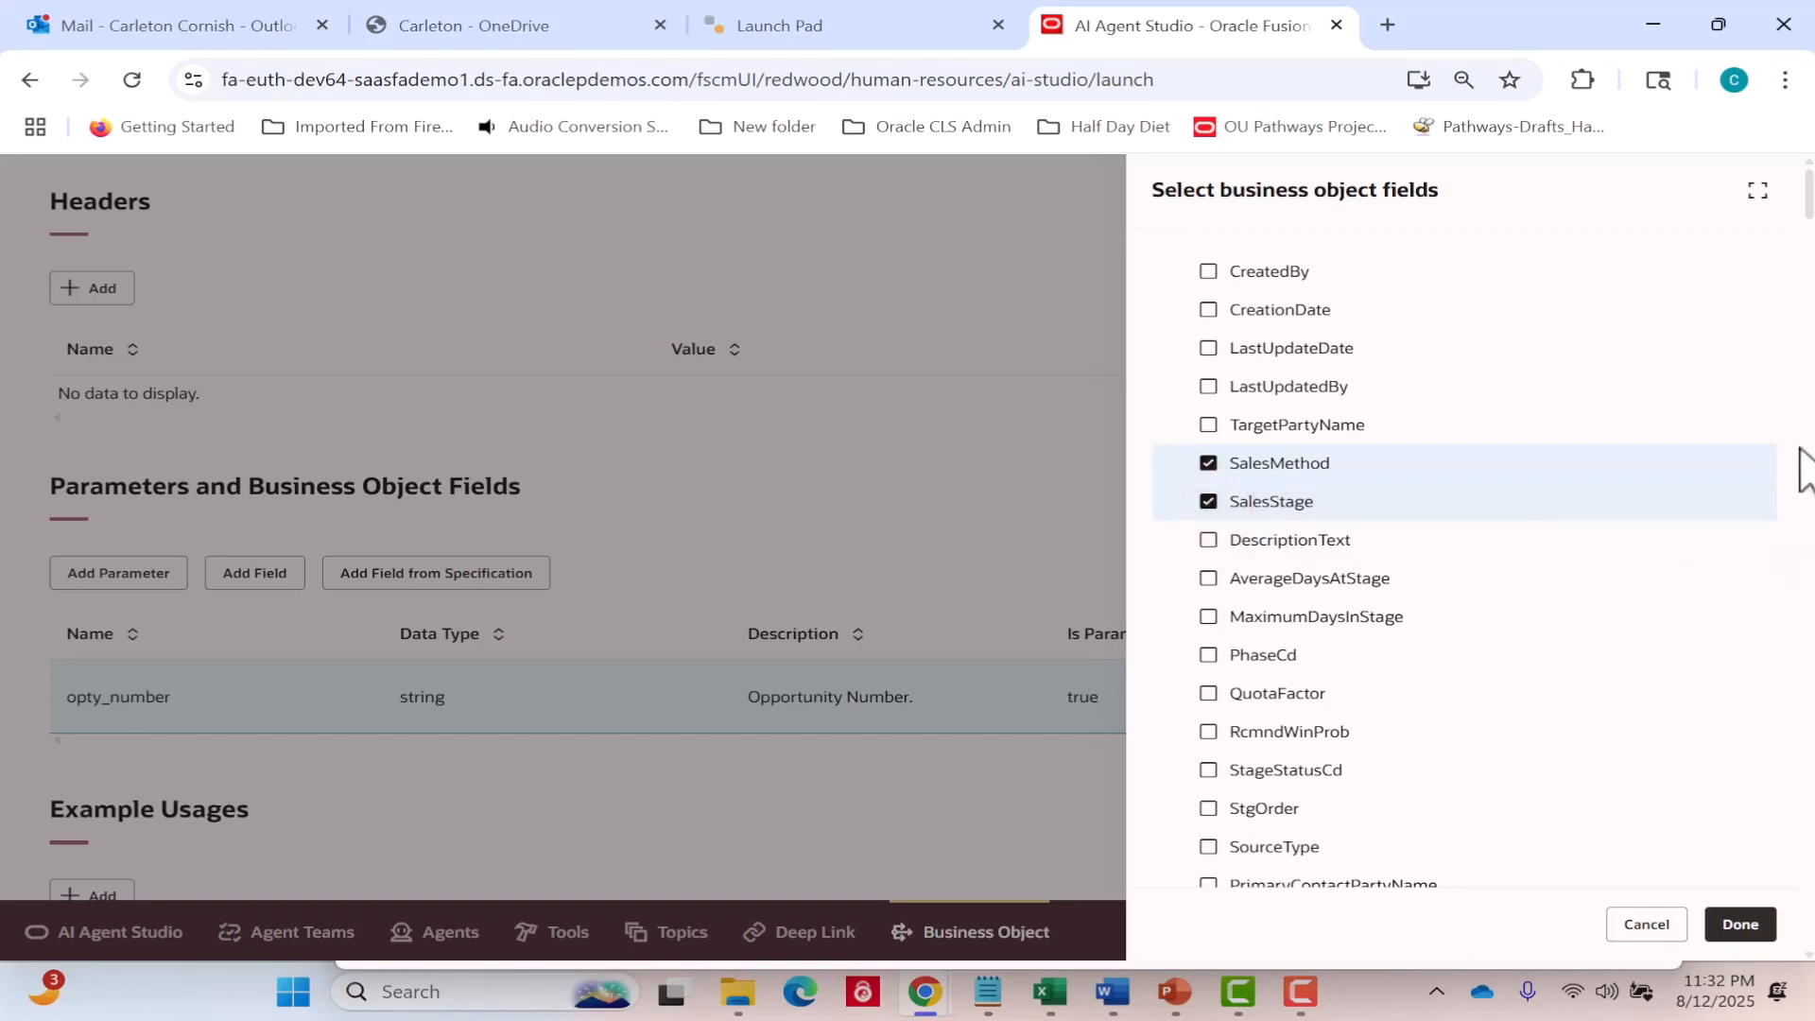
pyautogui.moveTo(1808, 208); pyautogui.dragTo(1809, 425)
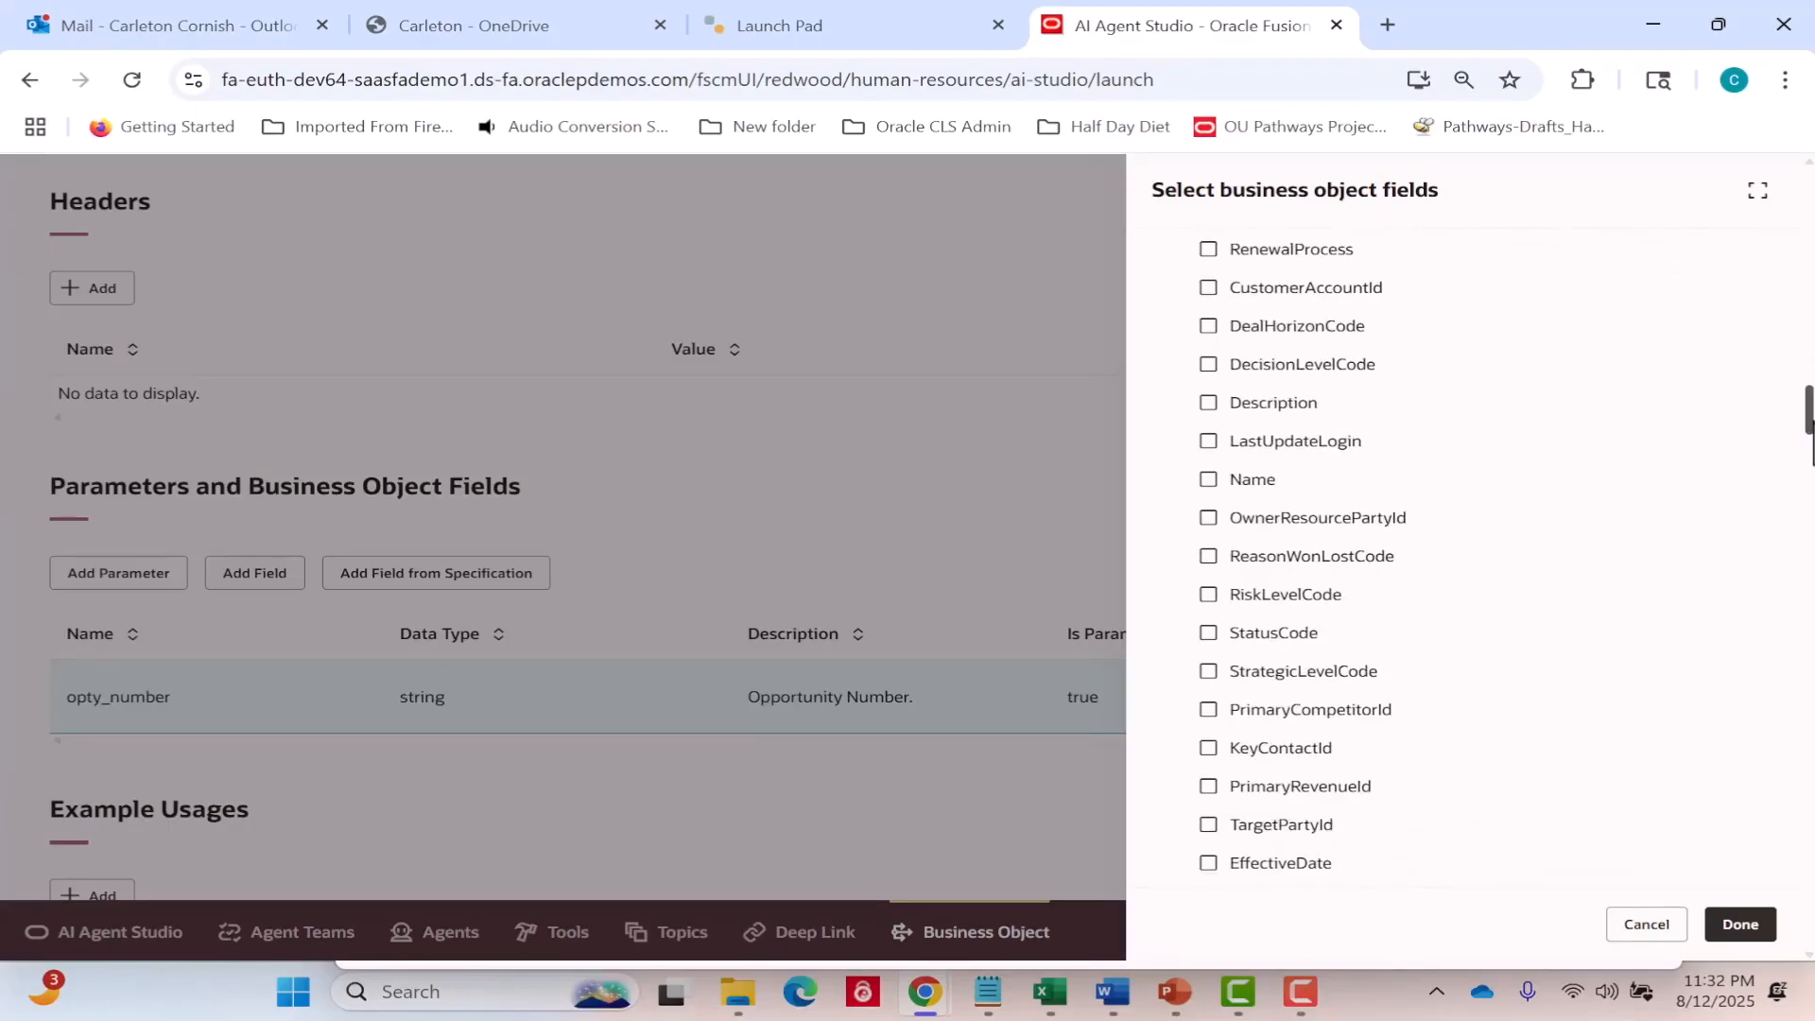
pyautogui.click(1299, 480)
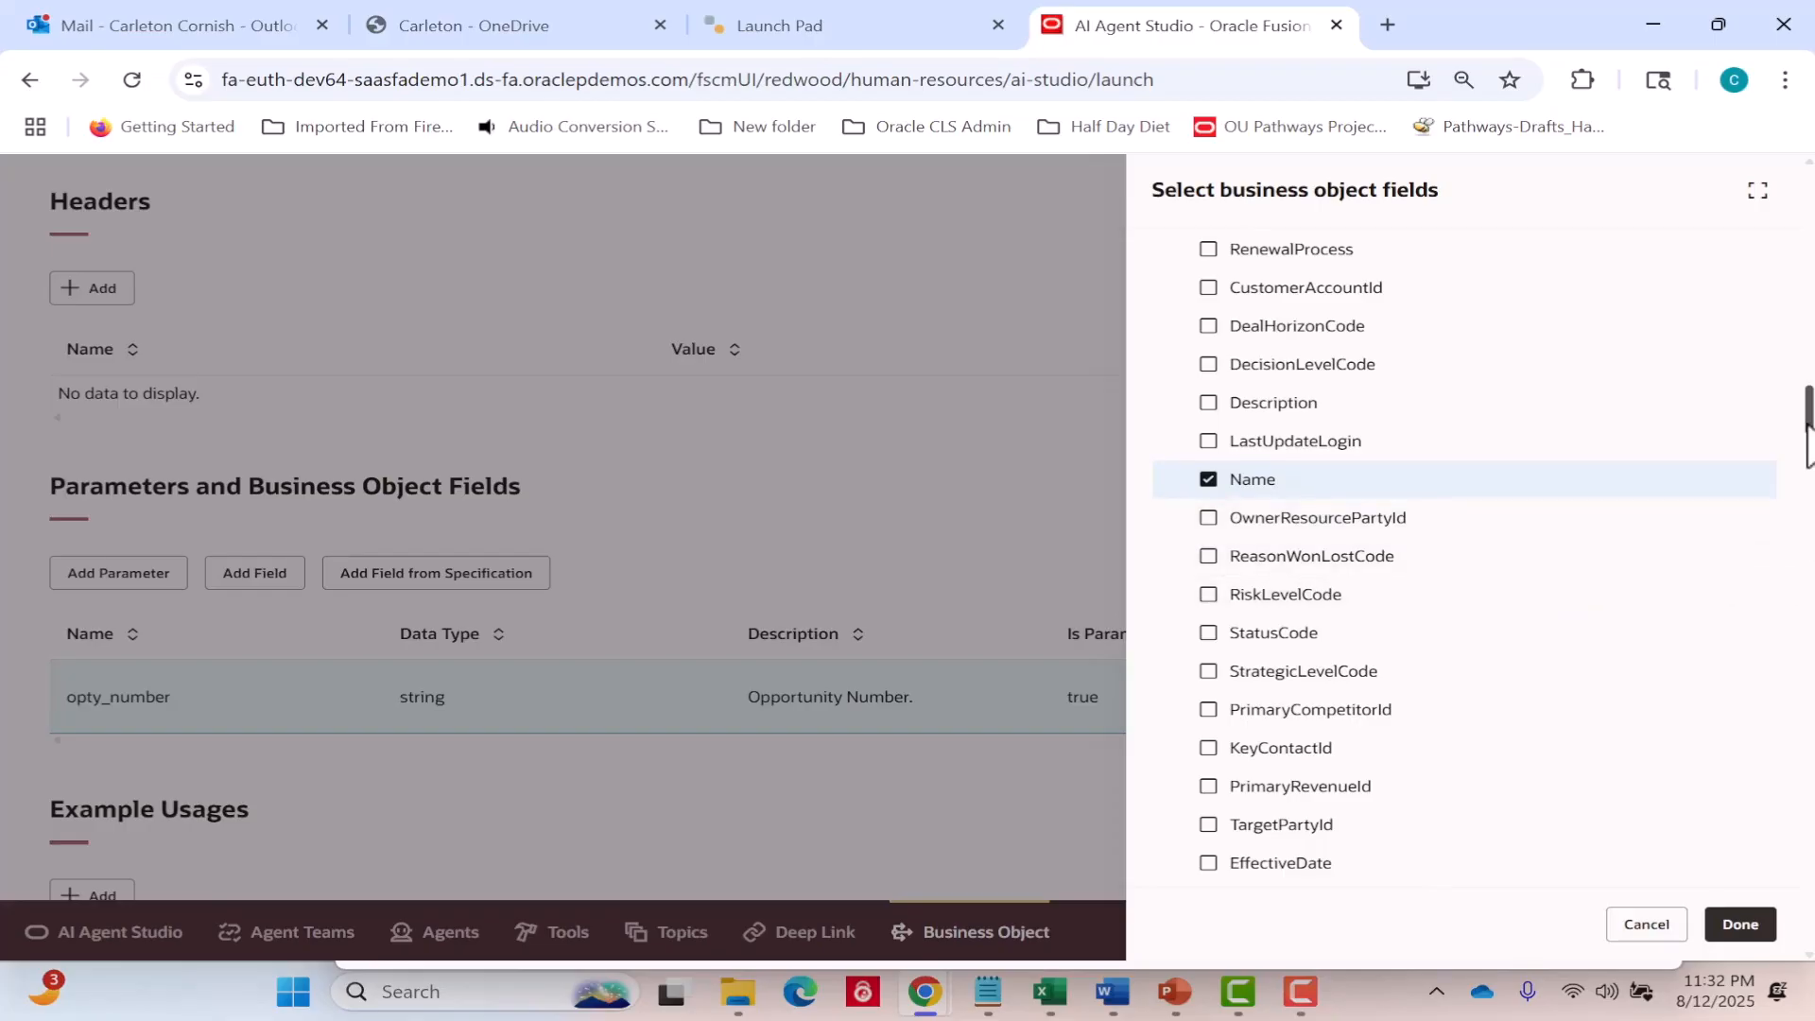
pyautogui.scroll(-3, 1463, 558)
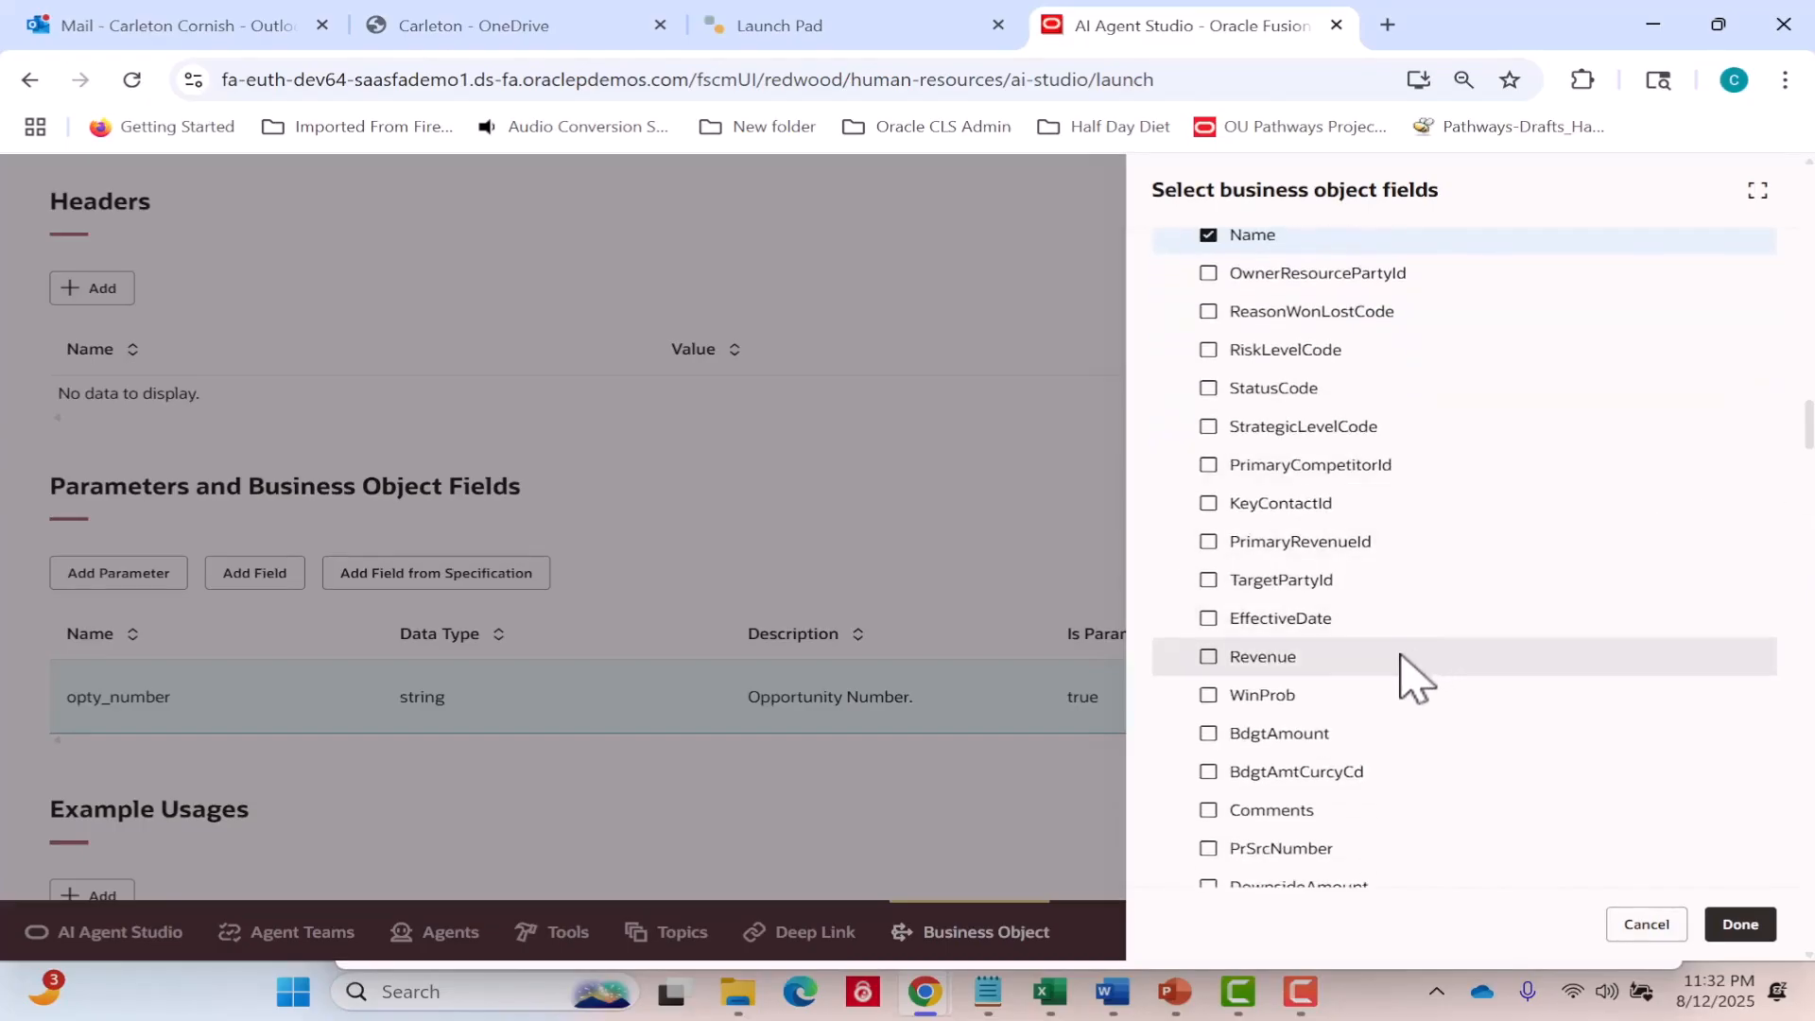
pyautogui.click(1401, 655)
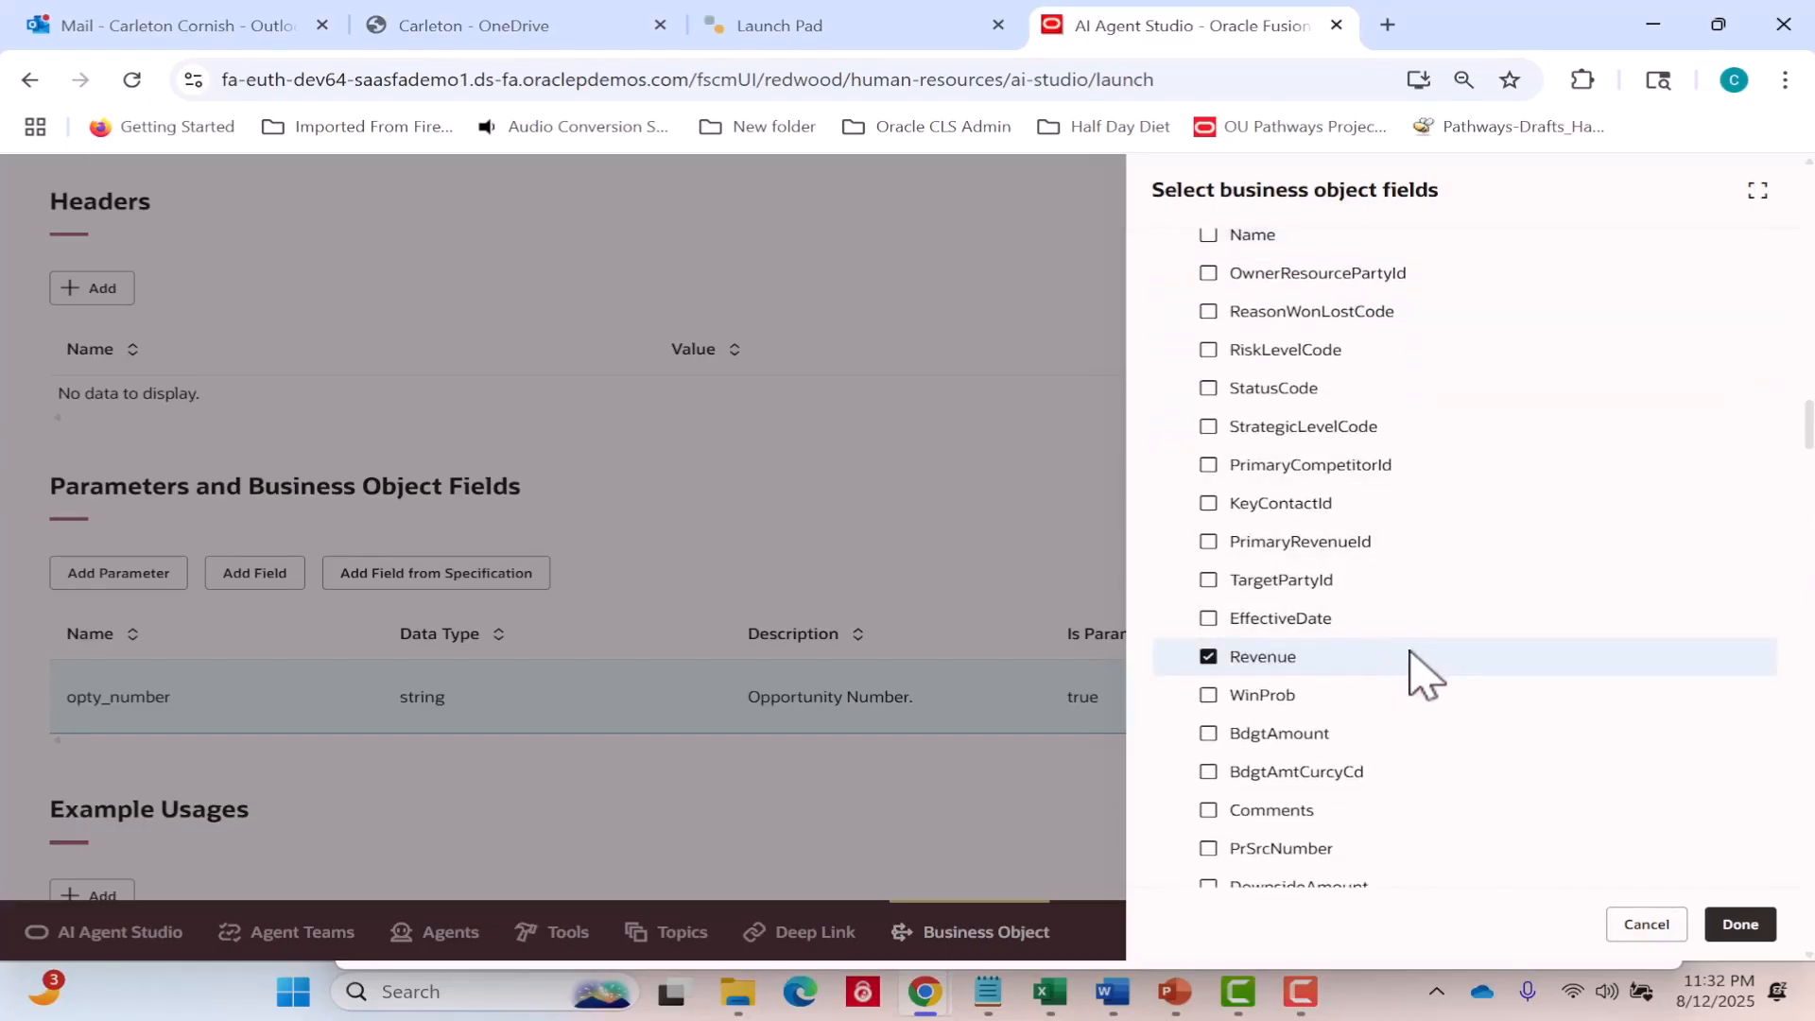
# Mark WinProb, Revenue, Name, SalesMethod and SalesStage together and add these fields to the scenario.
pyautogui.click(1385, 695)
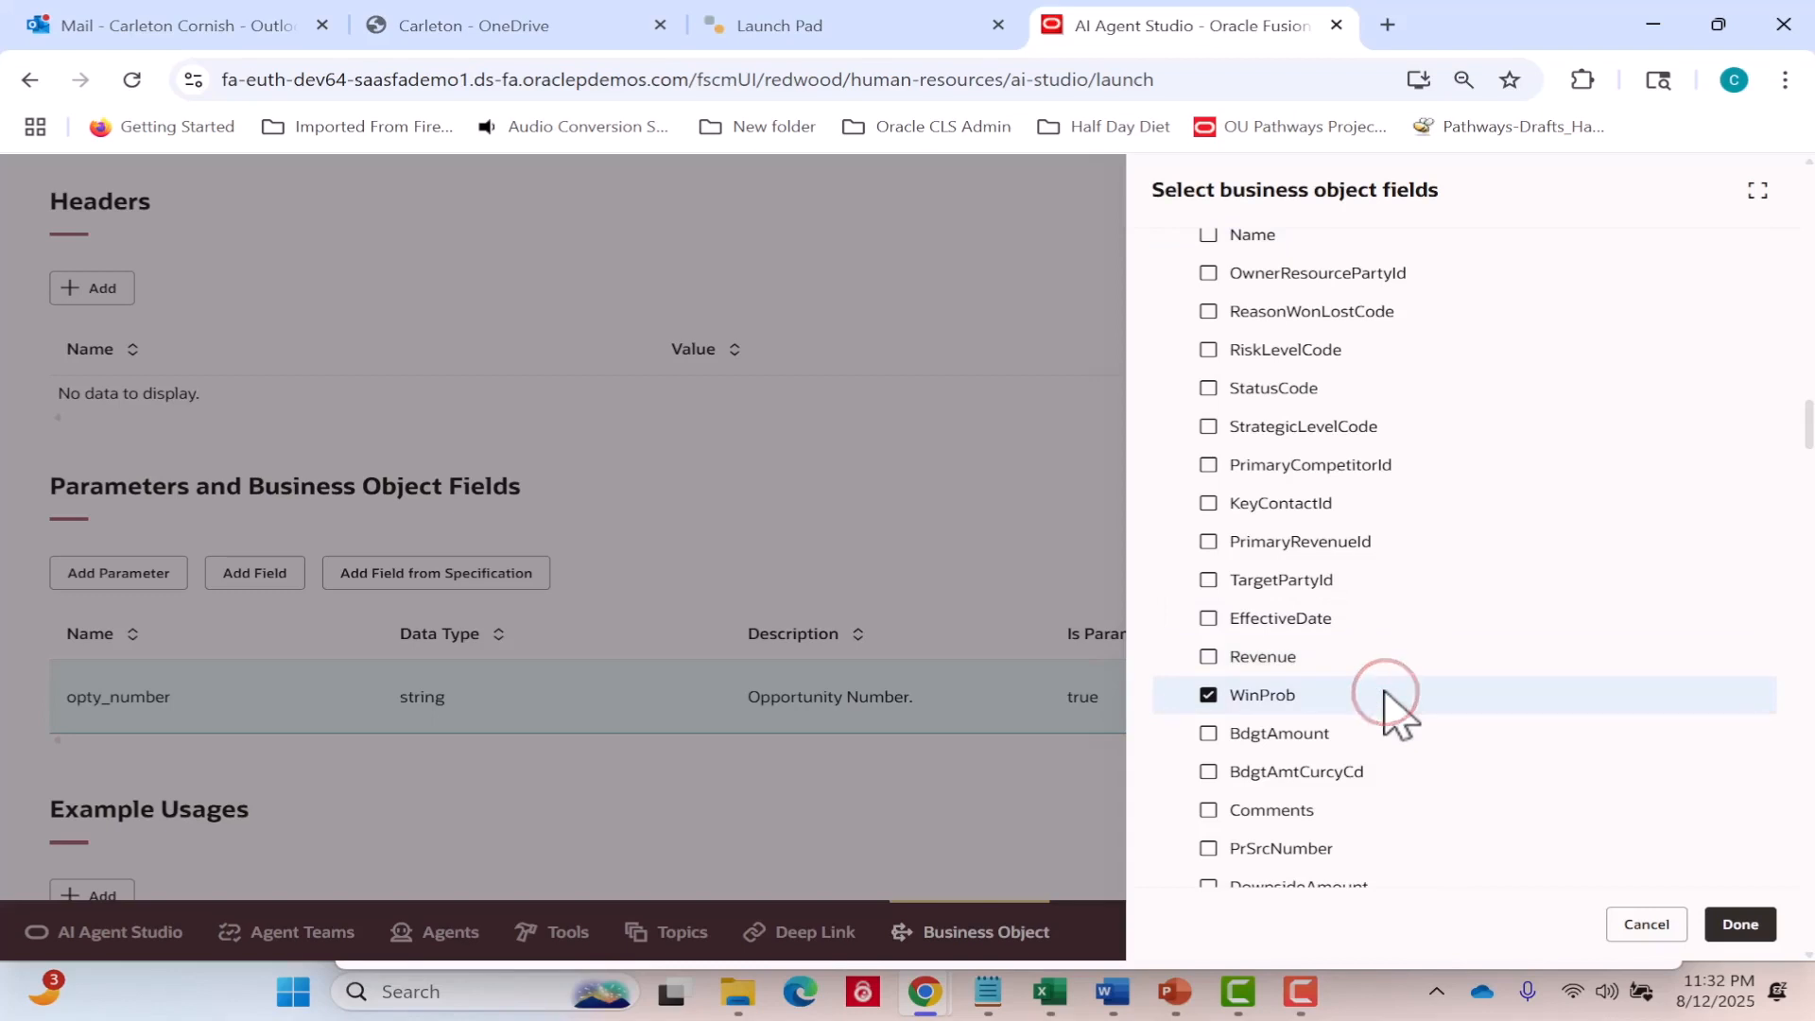
pyautogui.click(1209, 658)
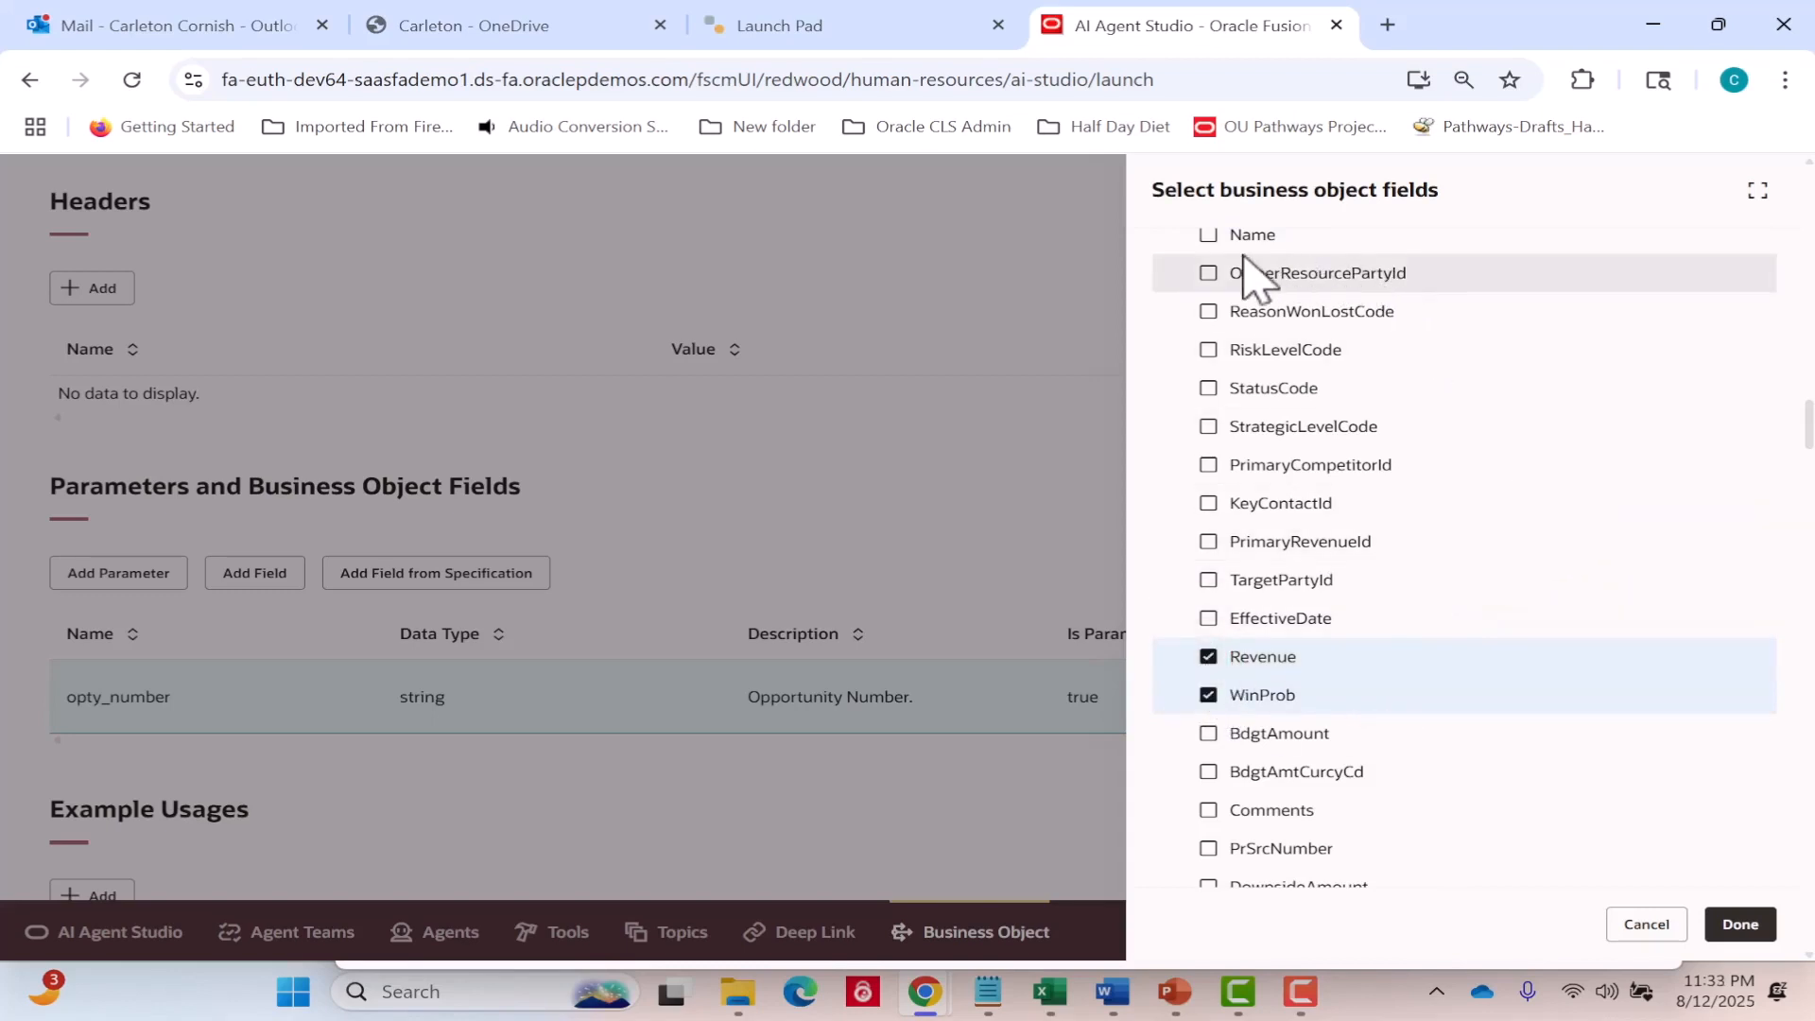
pyautogui.click(1210, 236)
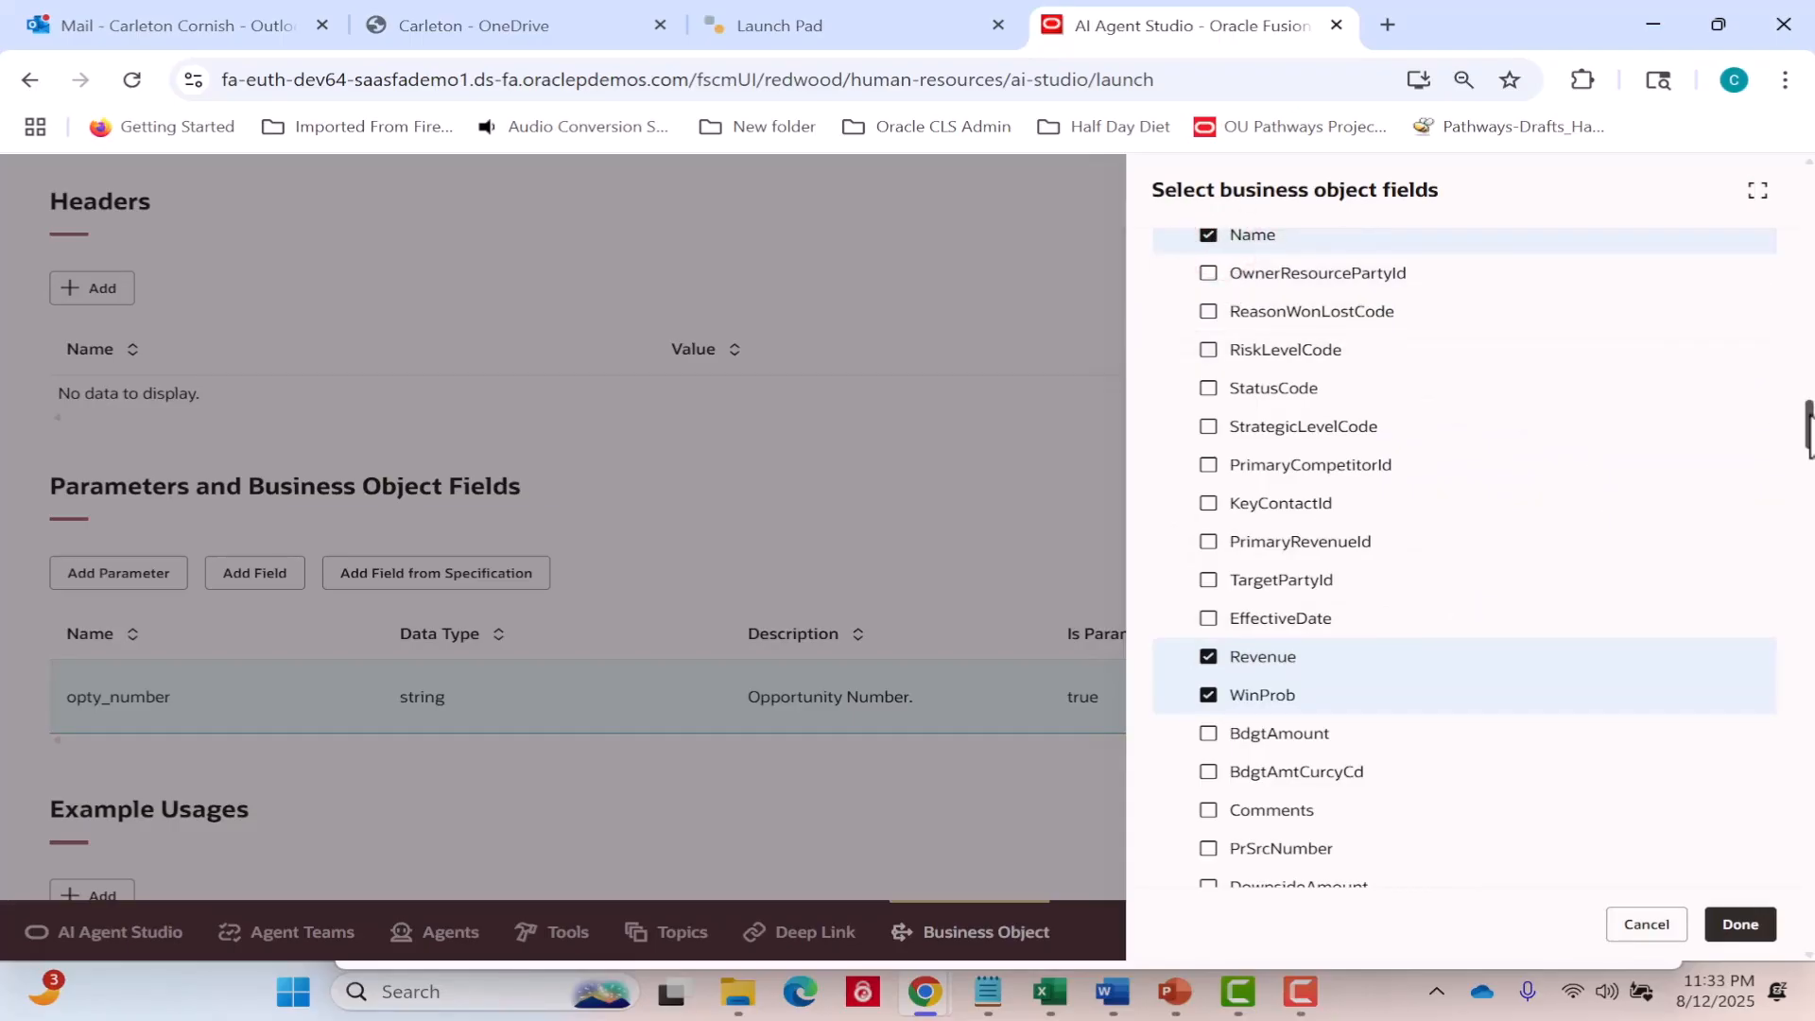
pyautogui.moveTo(1807, 430); pyautogui.dragTo(1791, 175)
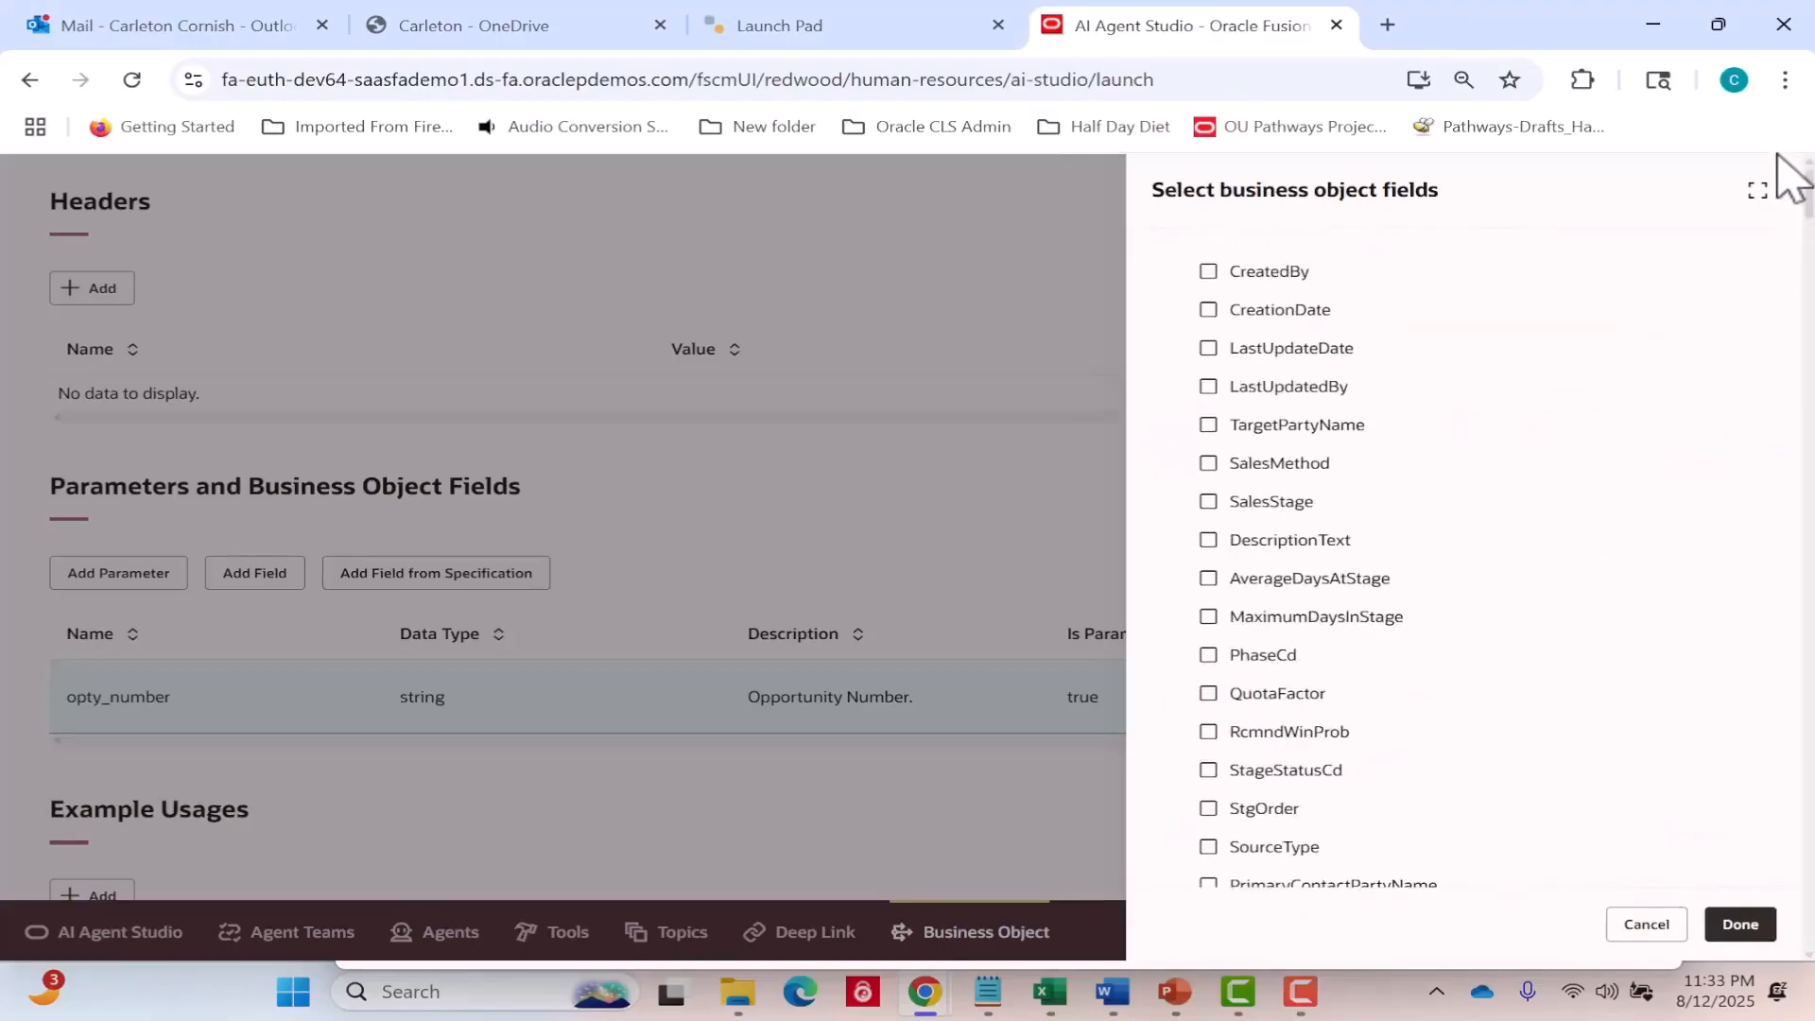
pyautogui.click(1208, 467)
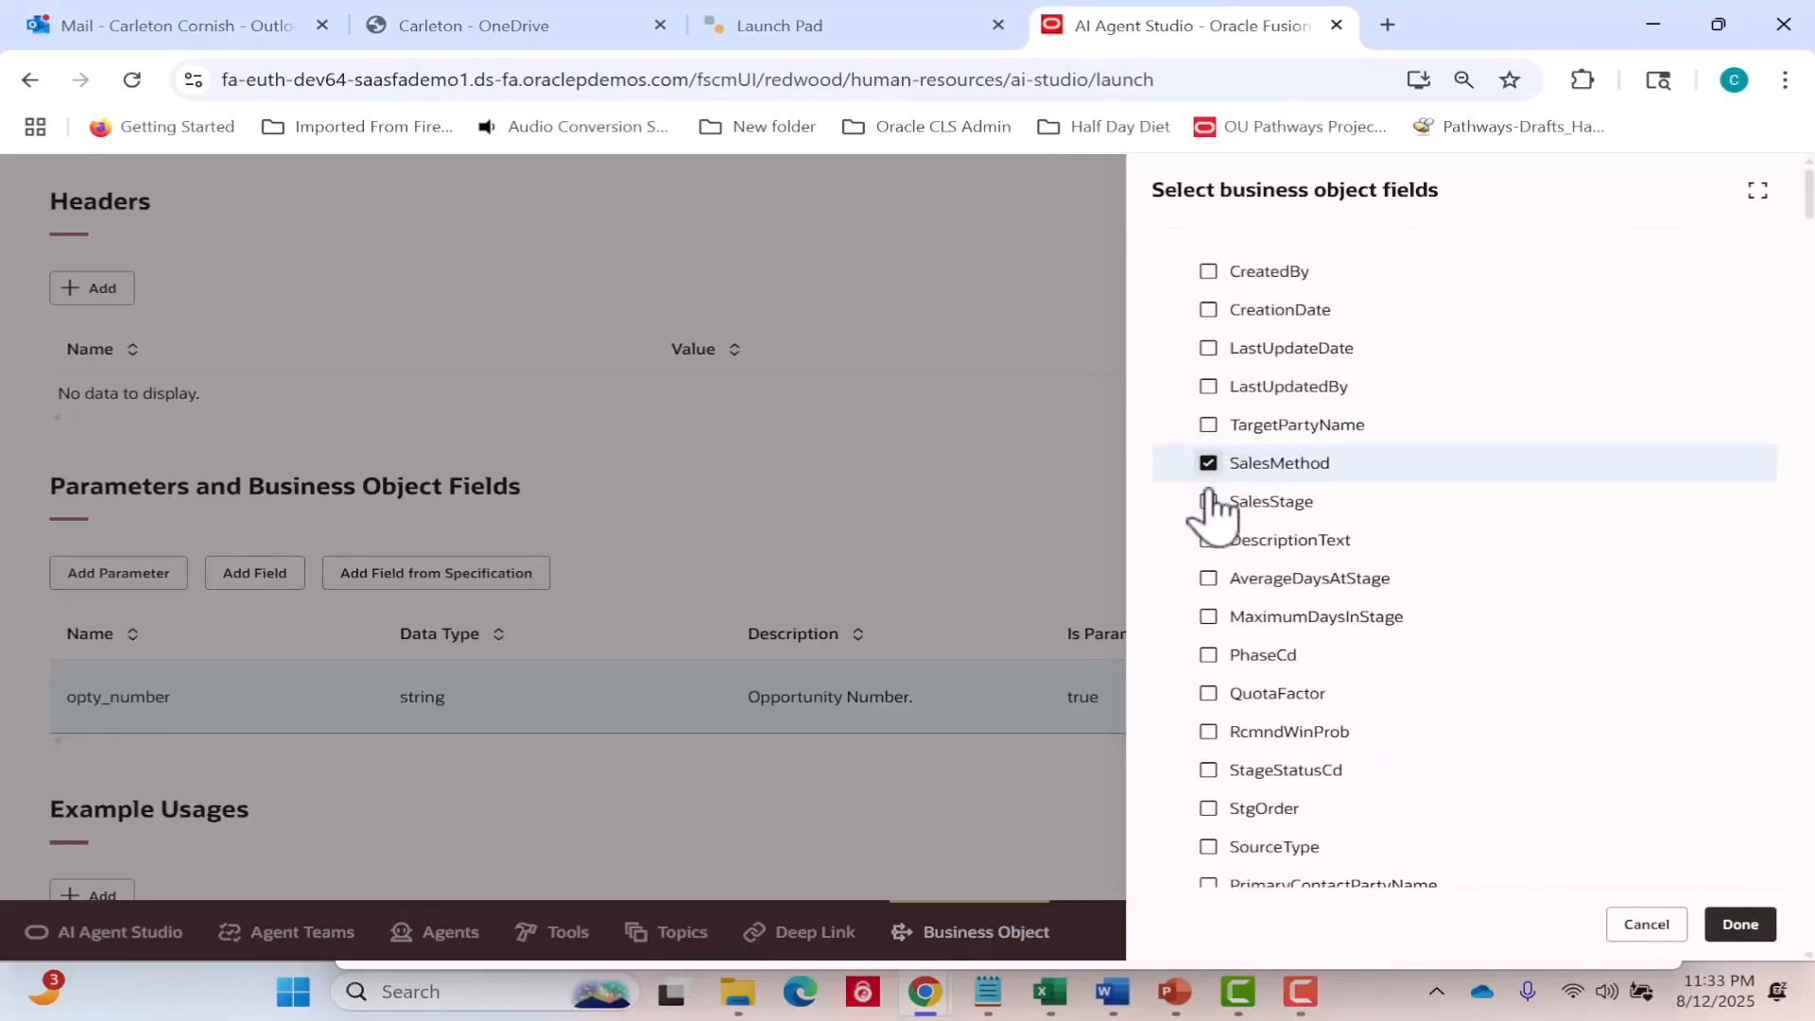
pyautogui.click(1208, 503)
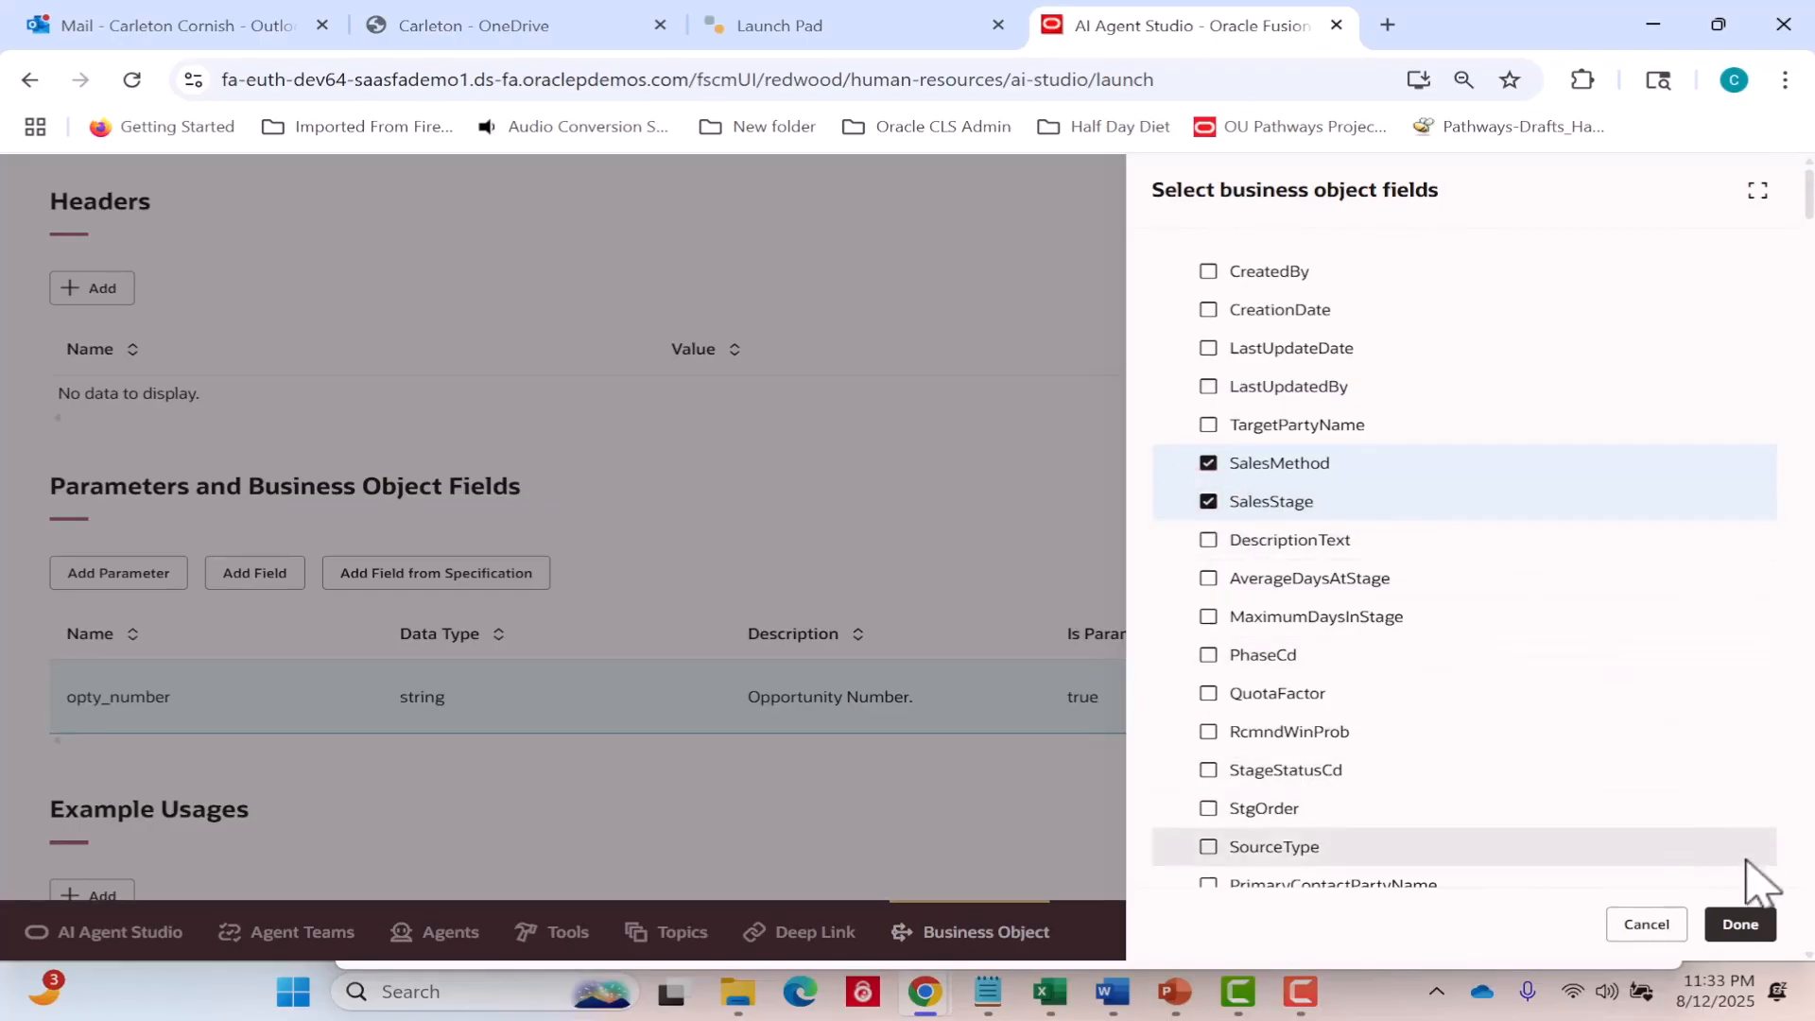
pyautogui.click(1743, 928)
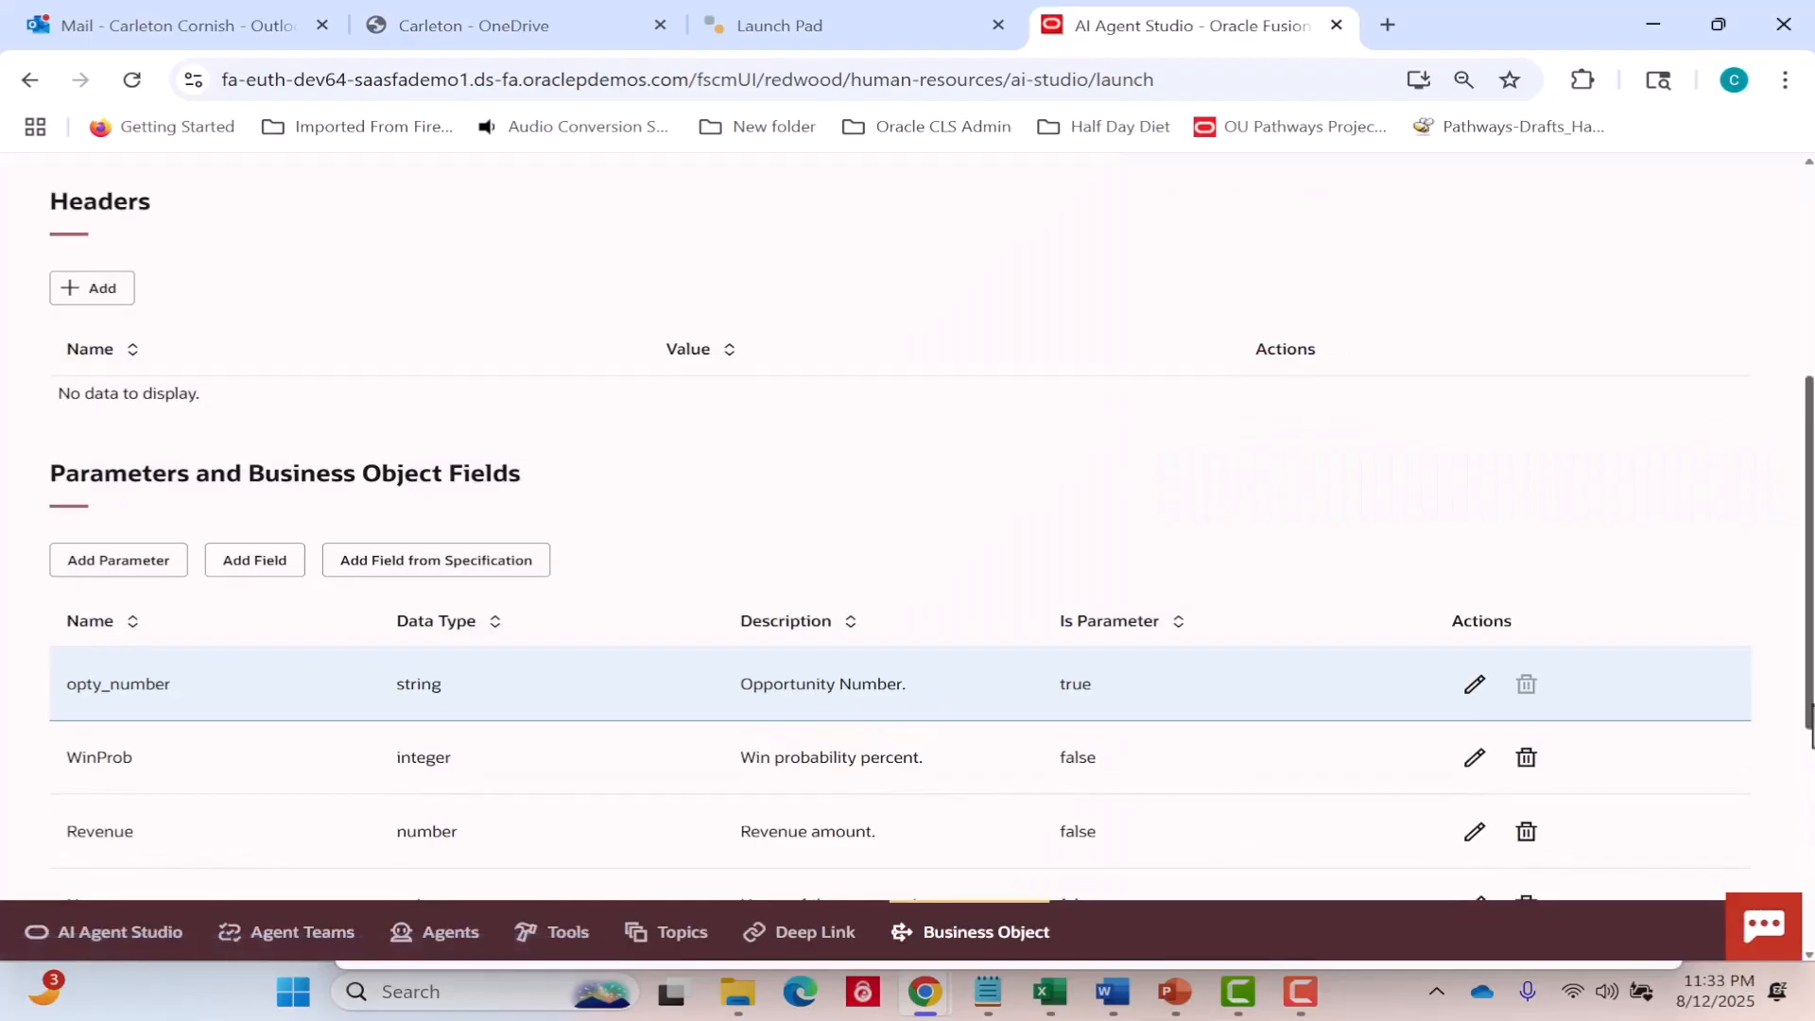
# Start a new example usage with the description "Fetch the details of a specific opportunity identified by OptyNumber".
pyautogui.scroll(-3, 1811, 726)
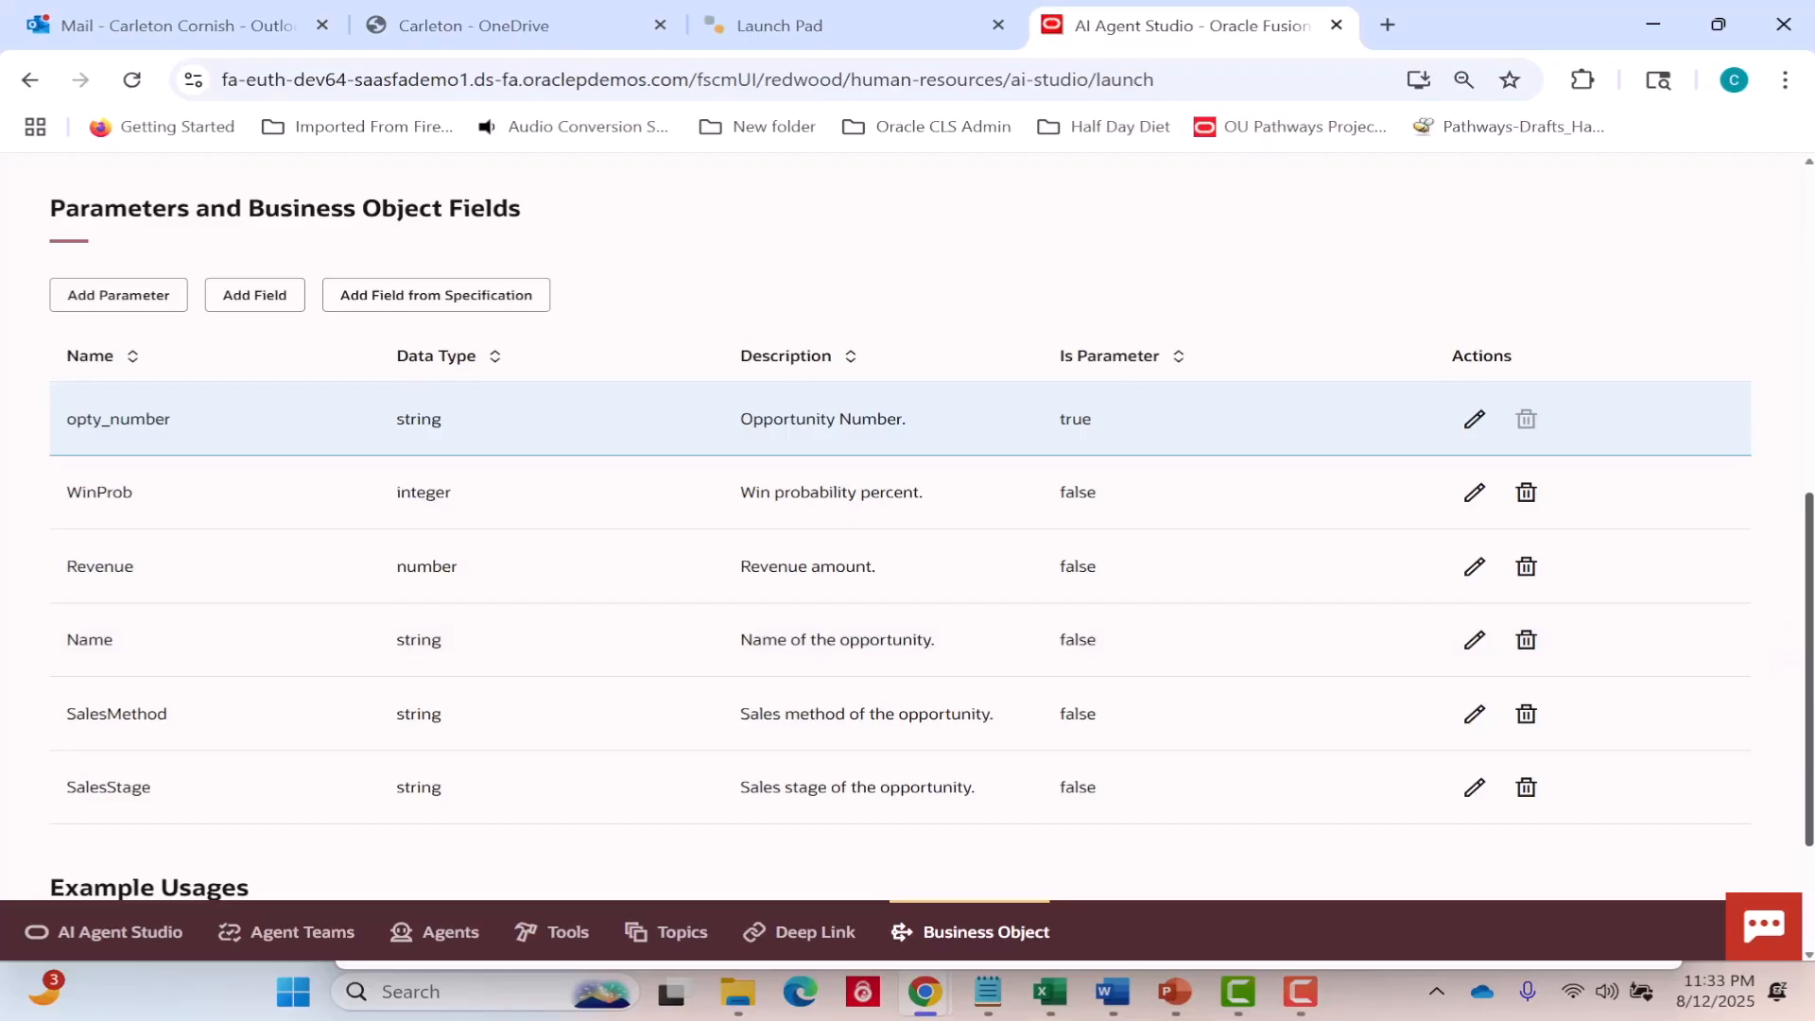
pyautogui.scroll(-2, 1808, 676)
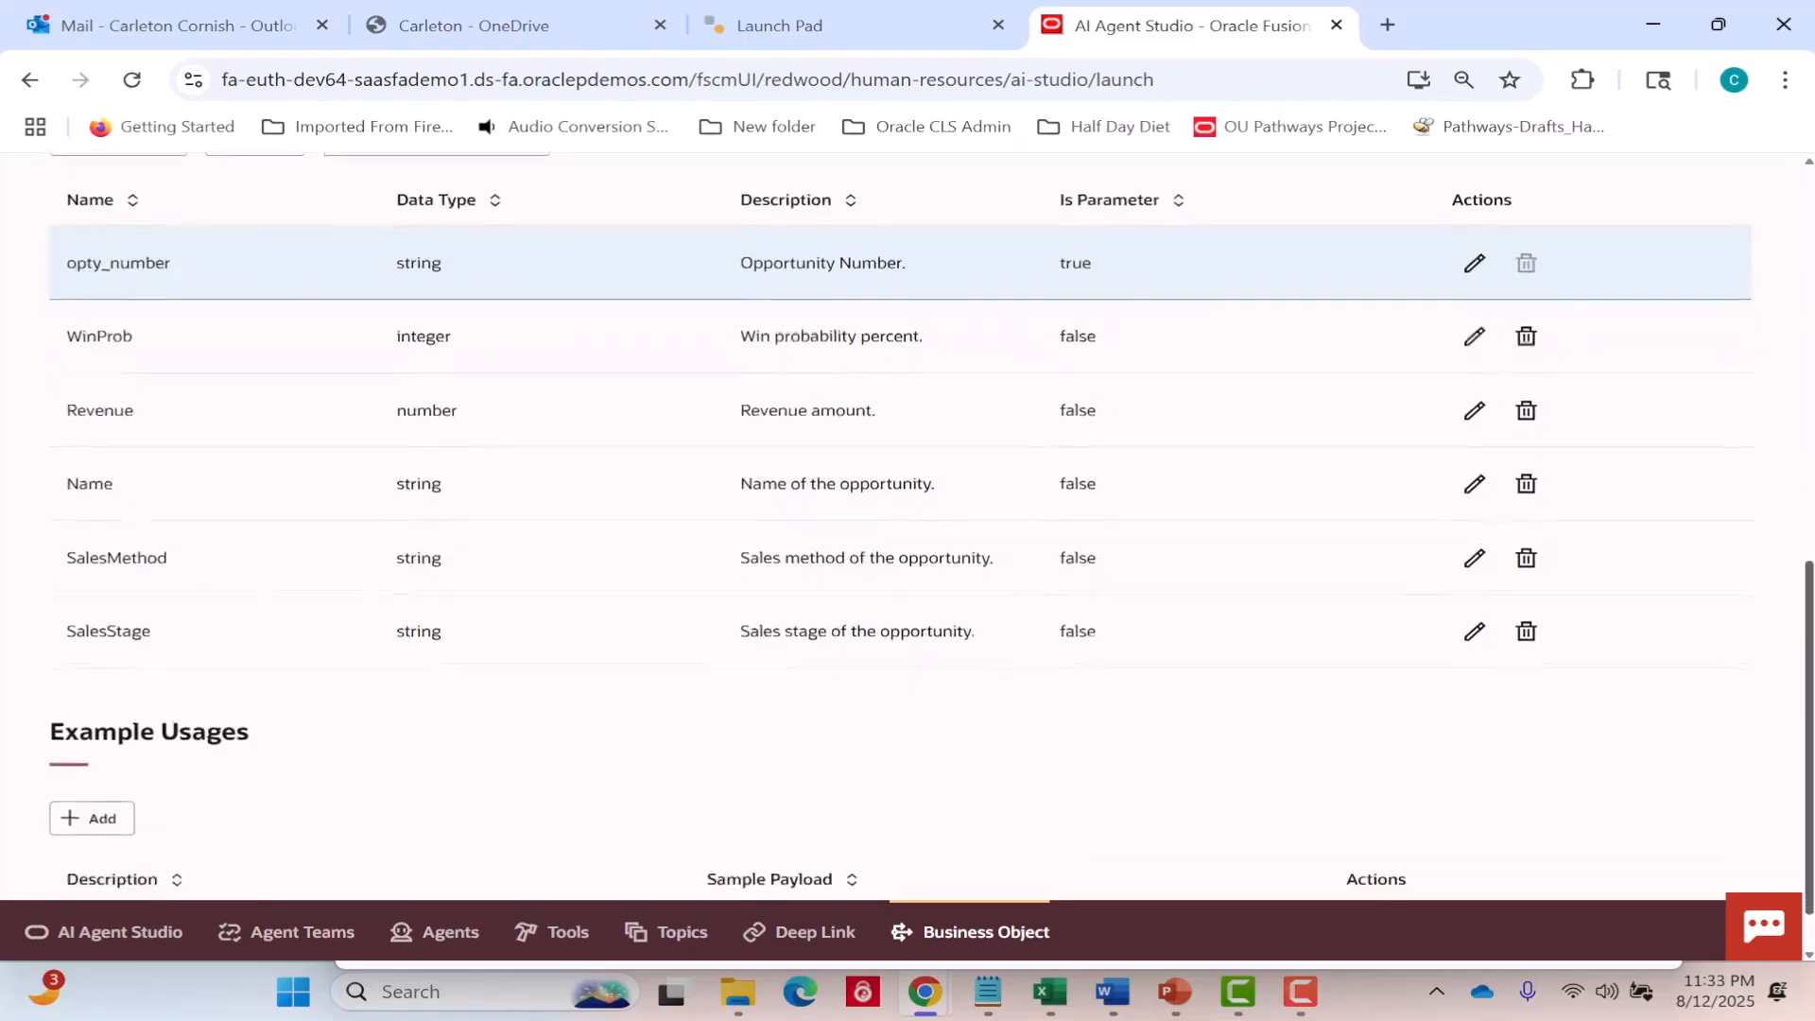
pyautogui.scroll(-1, 1808, 747)
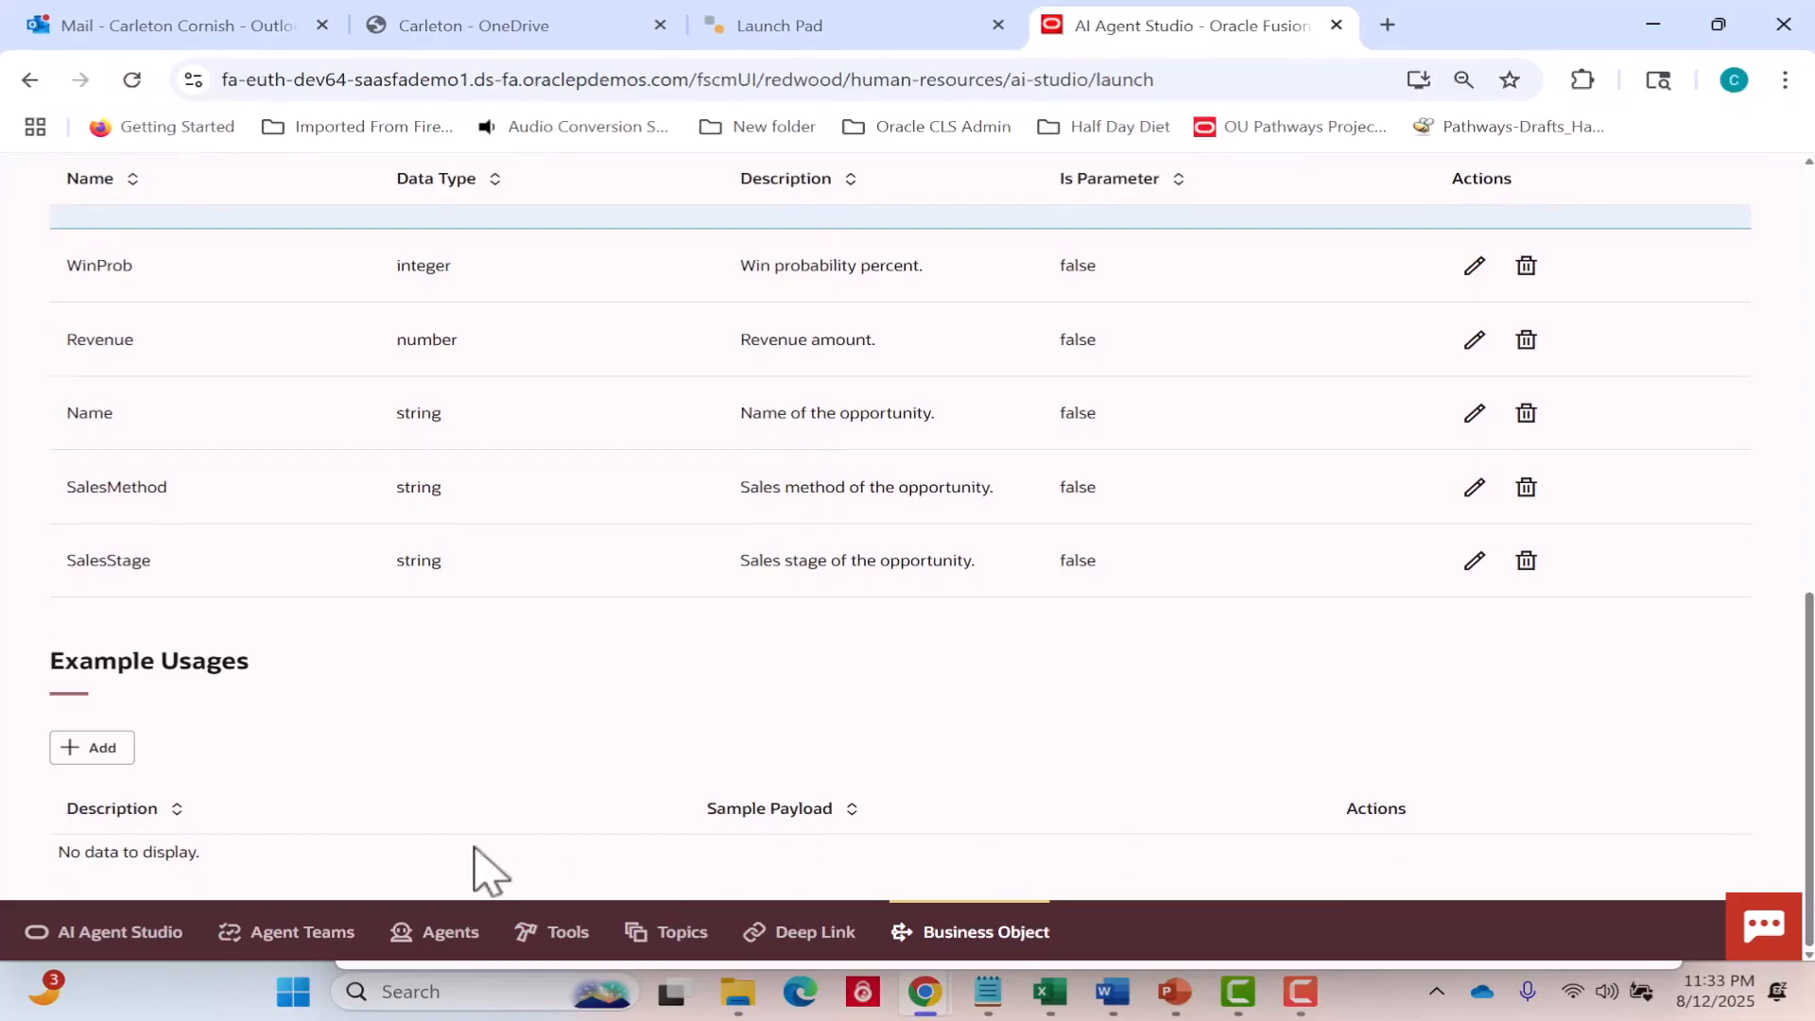
pyautogui.click(89, 748)
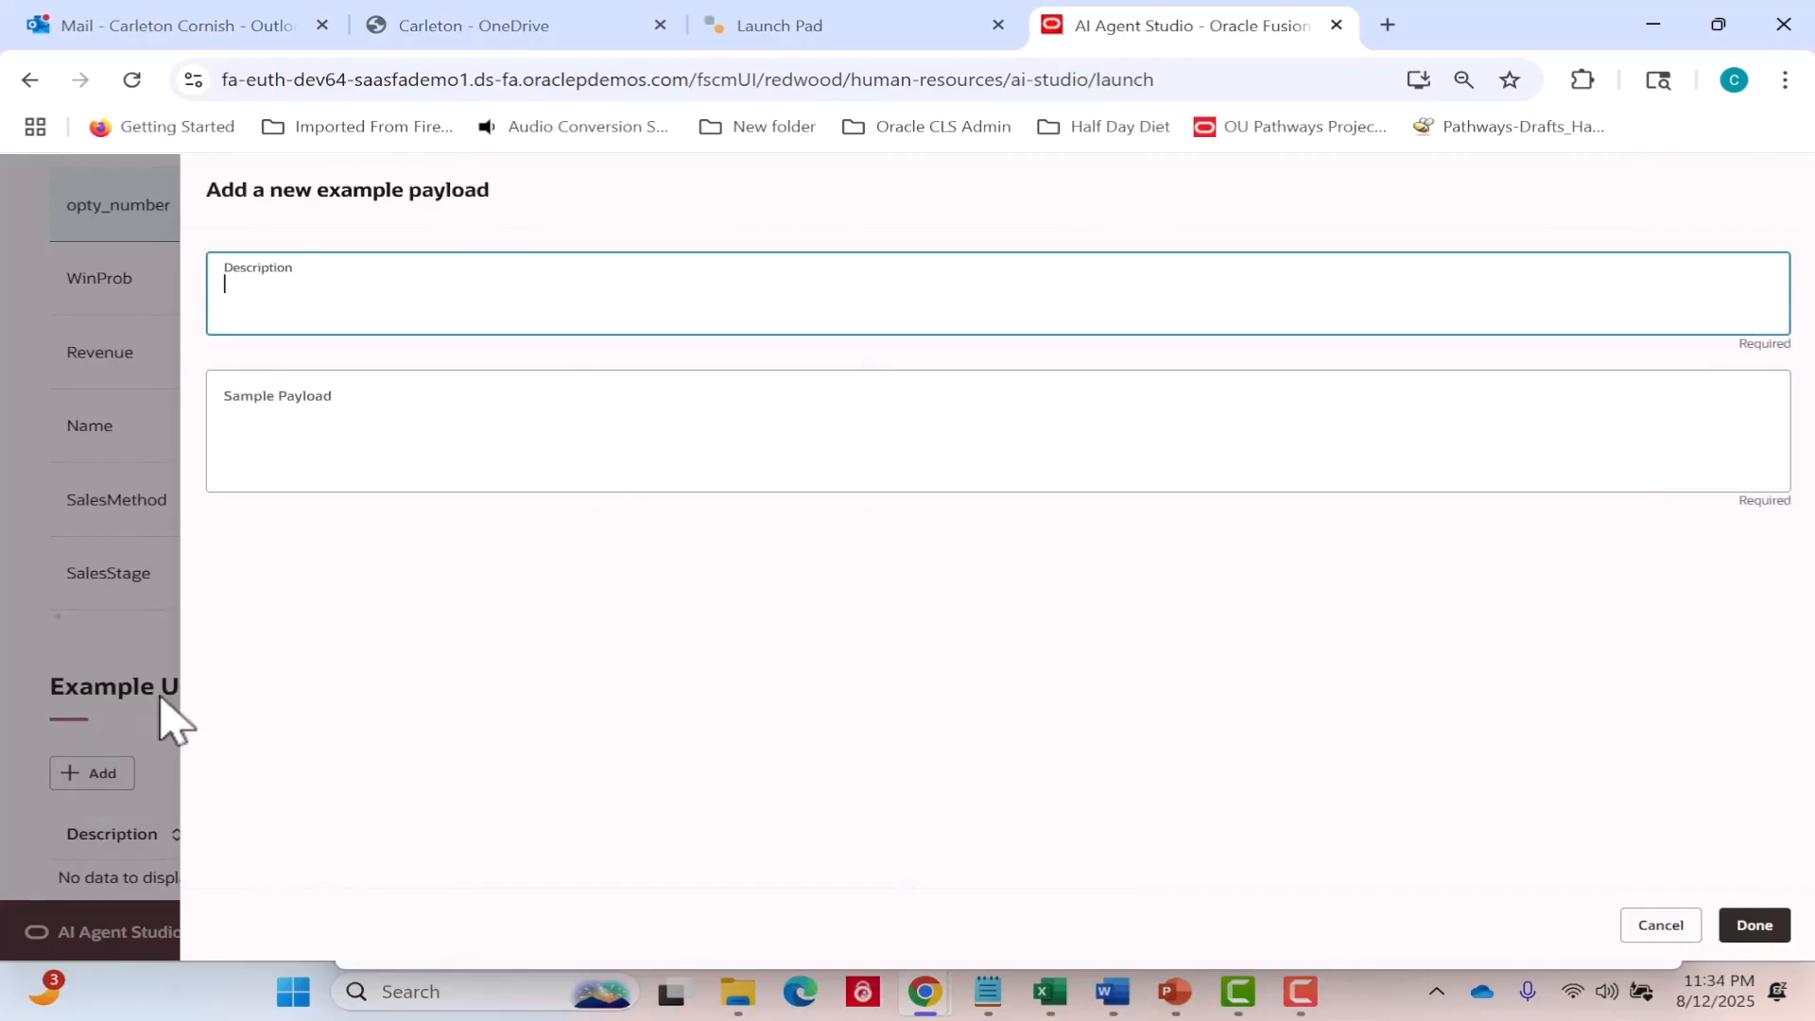
pyautogui.write('Fetch the details of a specific ')
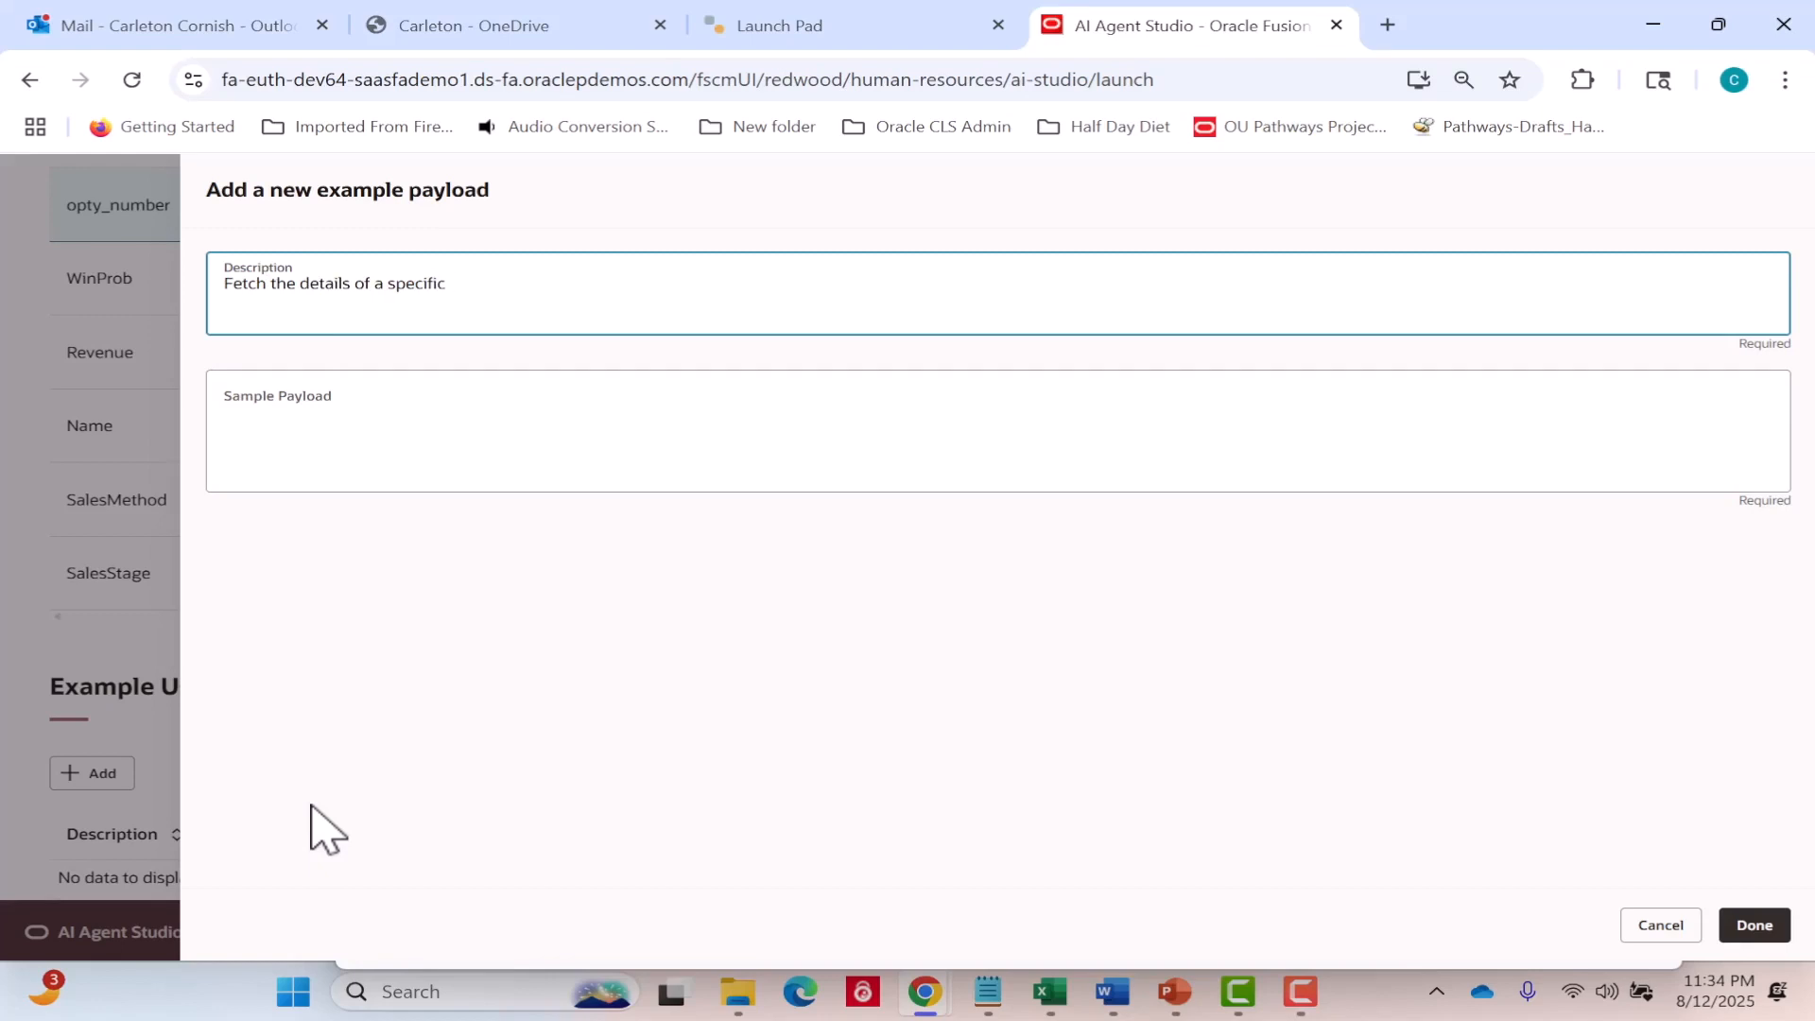
pyautogui.write('opportunity identified by ')
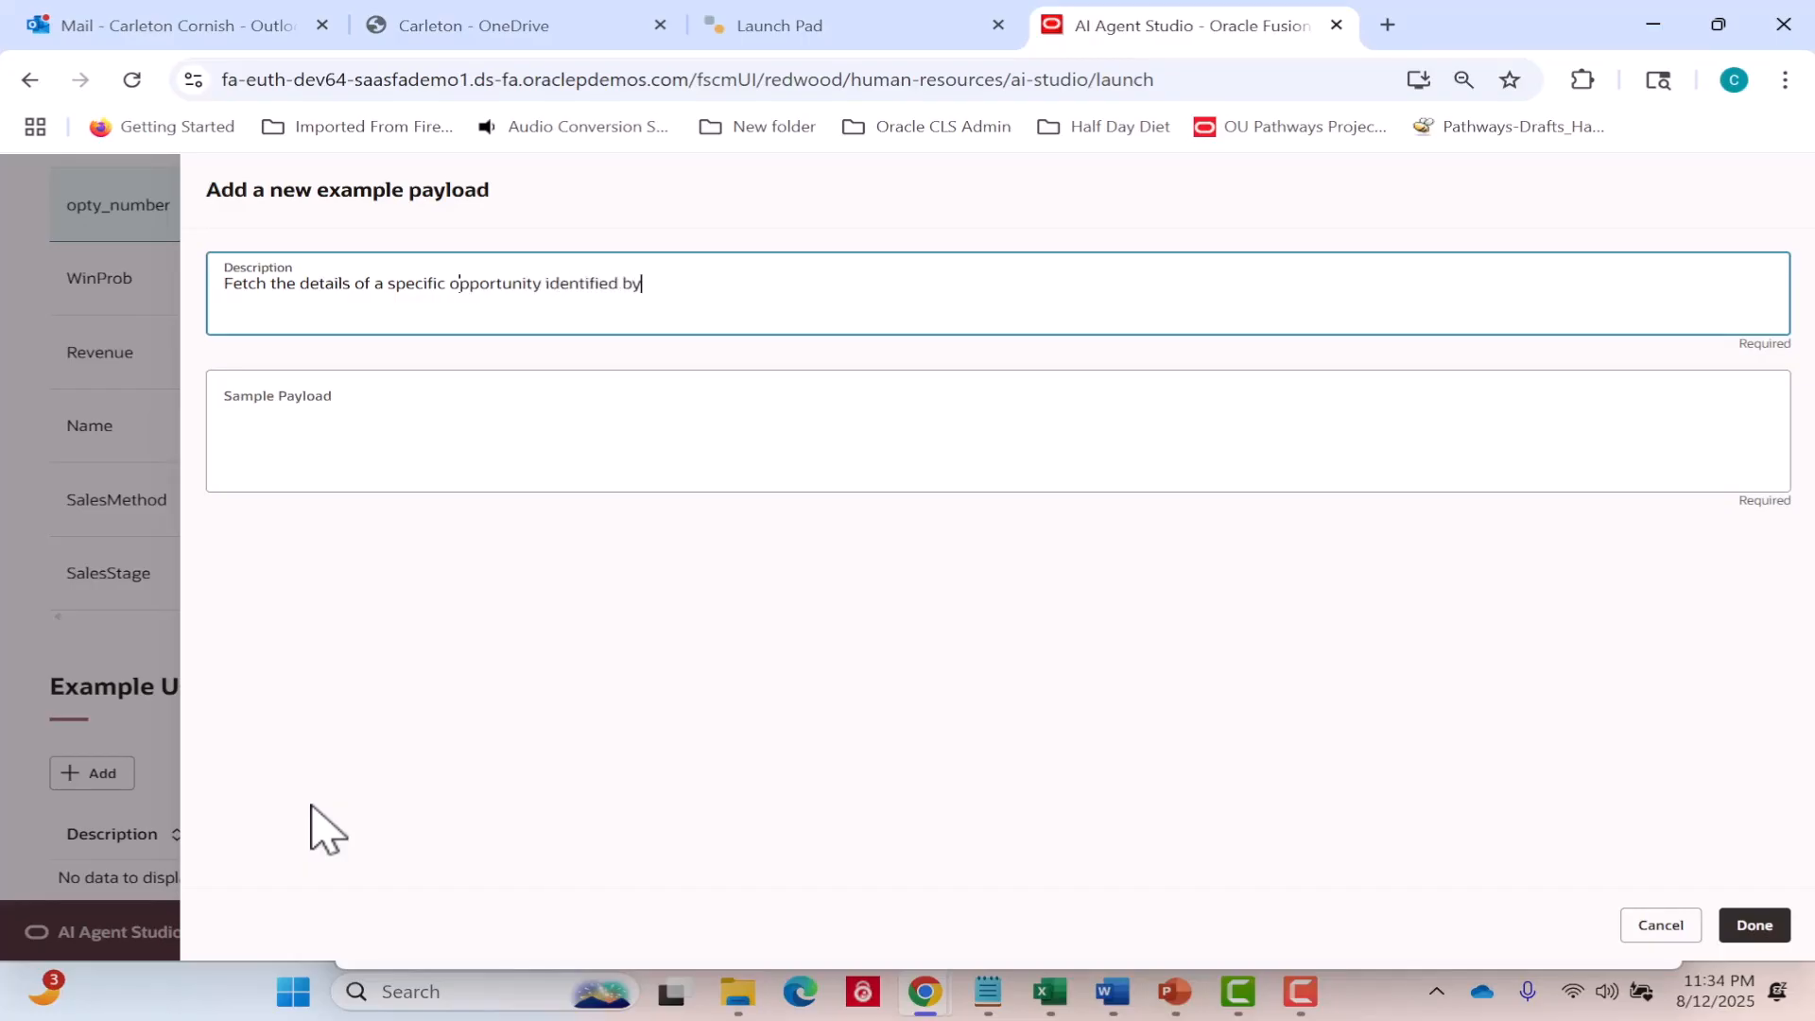
pyautogui.write('OptyNumber')
pyautogui.click(271, 733)
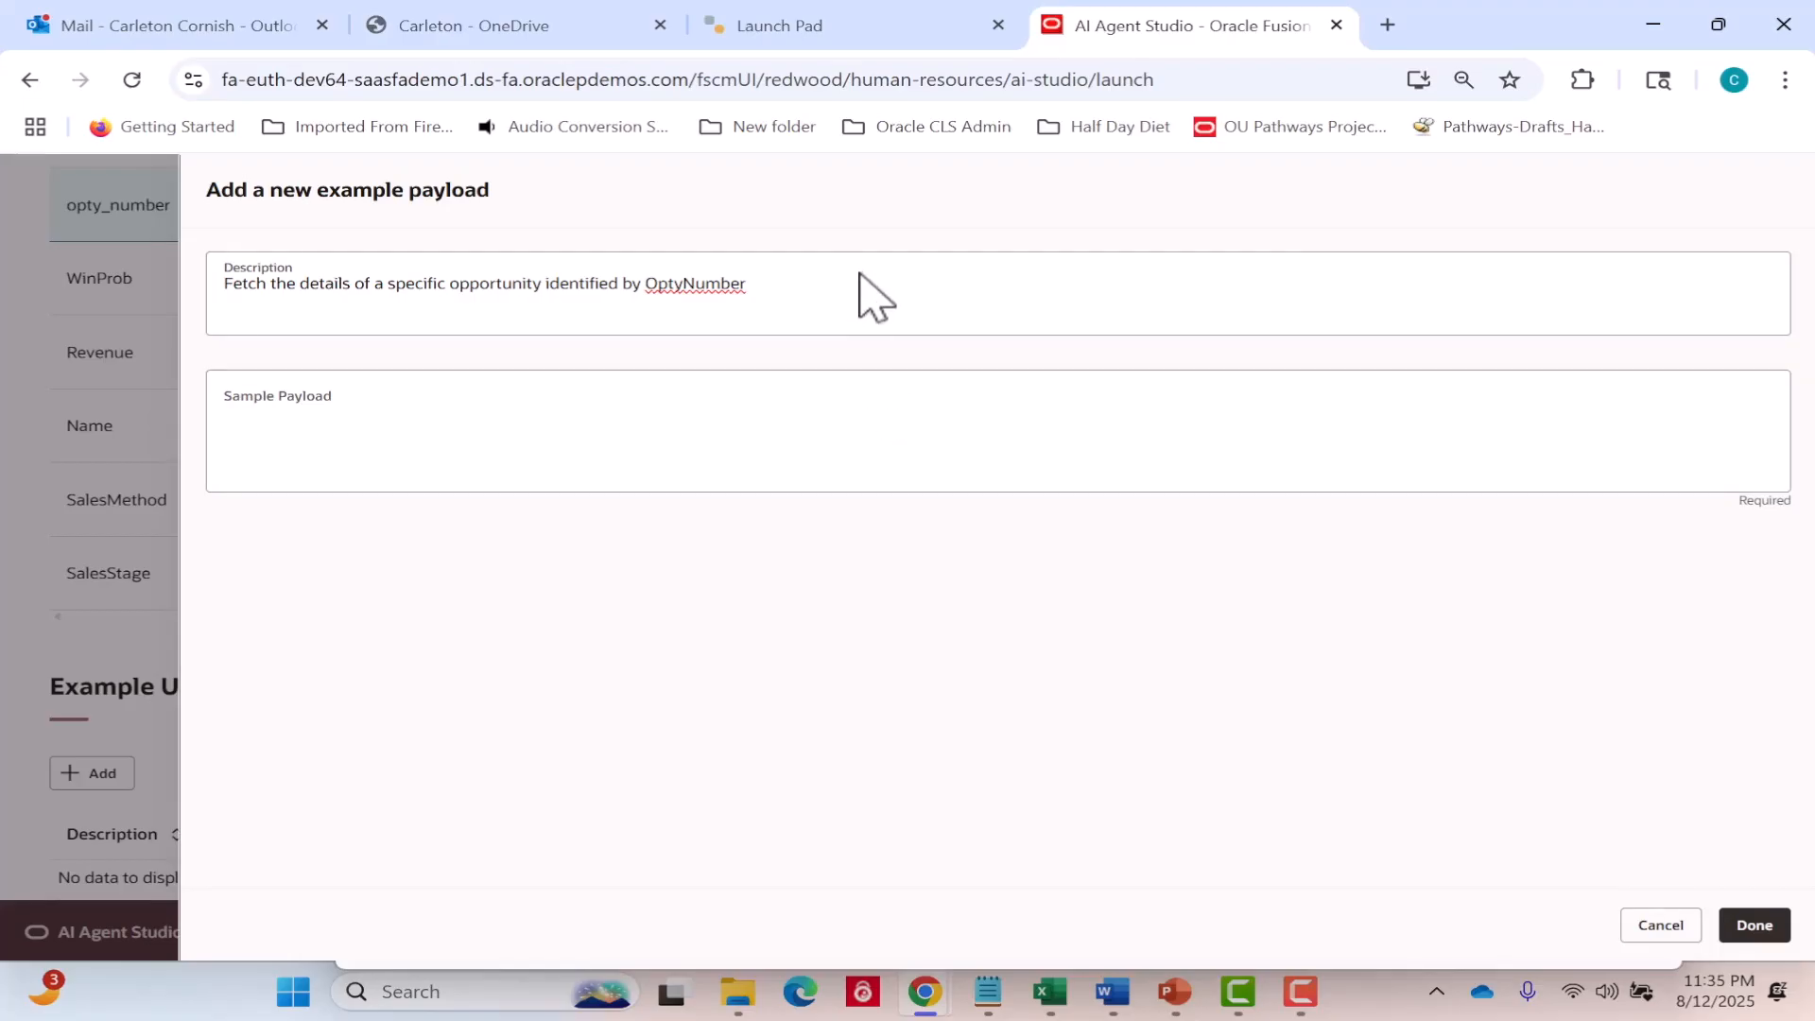
# Append the opportunity number 127764 to the example's description and move on to its sample payload.
pyautogui.click(835, 295)
pyautogui.write('12')
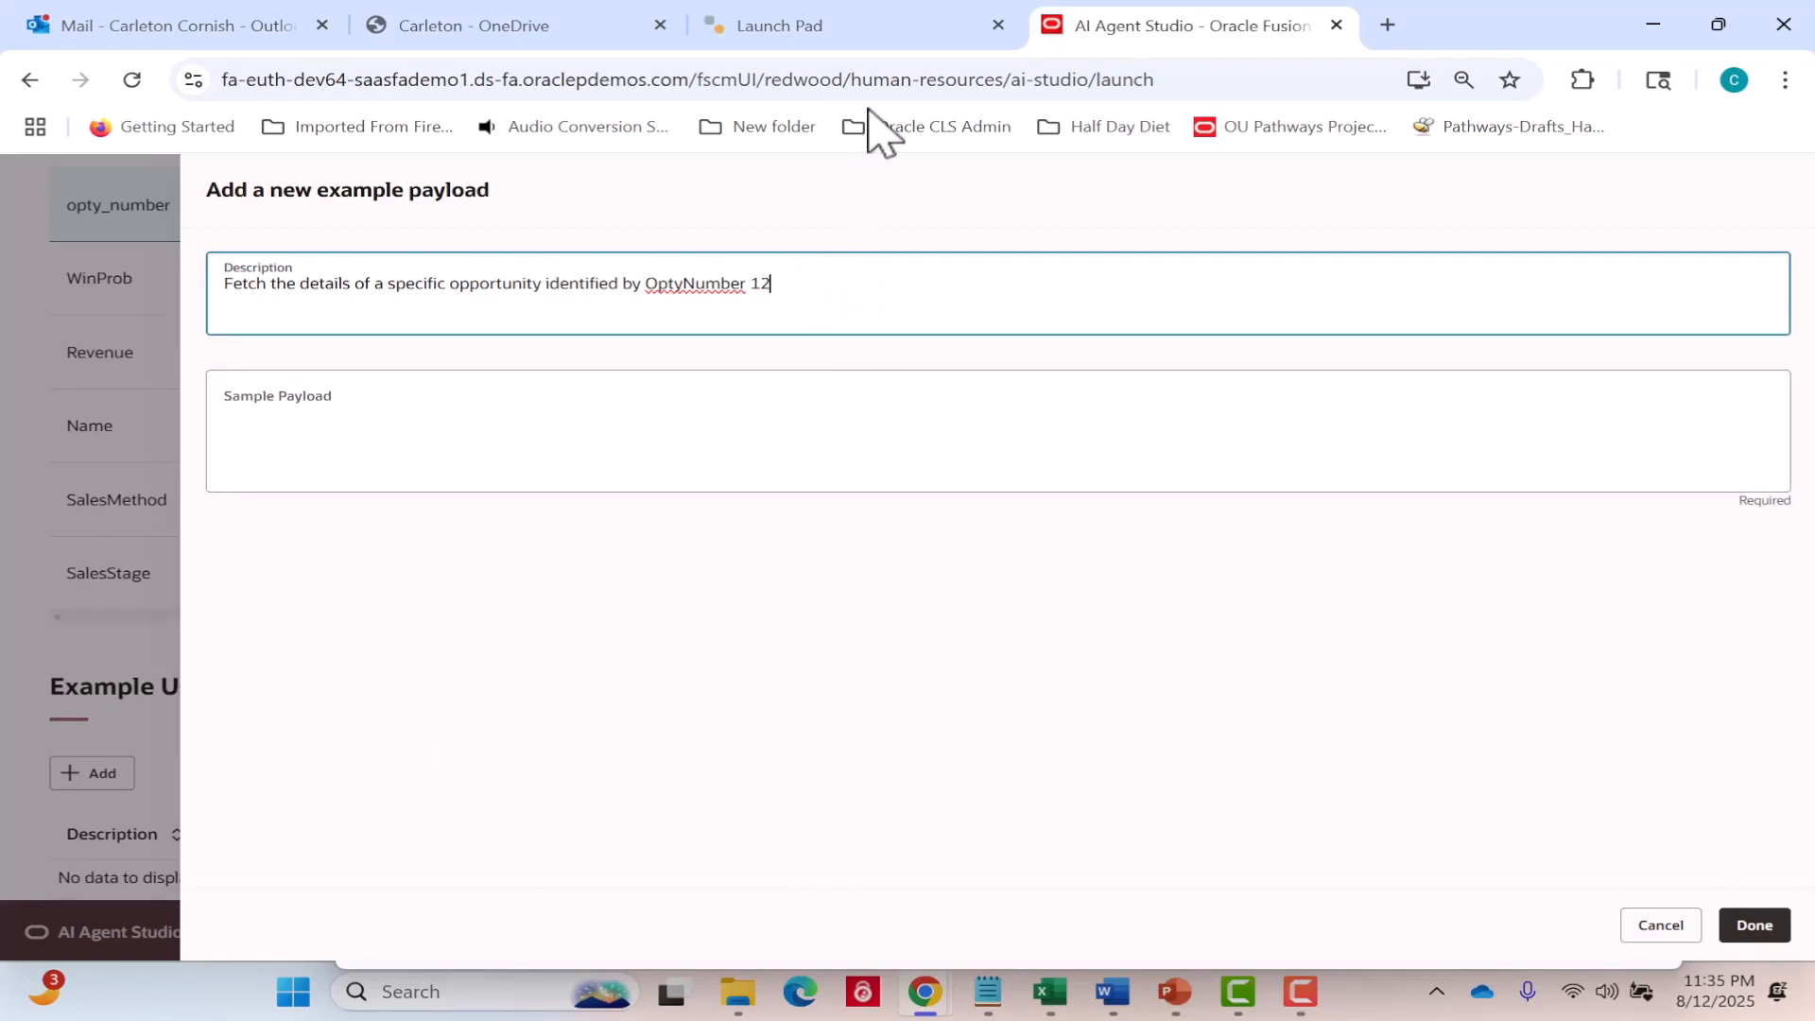
pyautogui.write('7764')
pyautogui.click(718, 397)
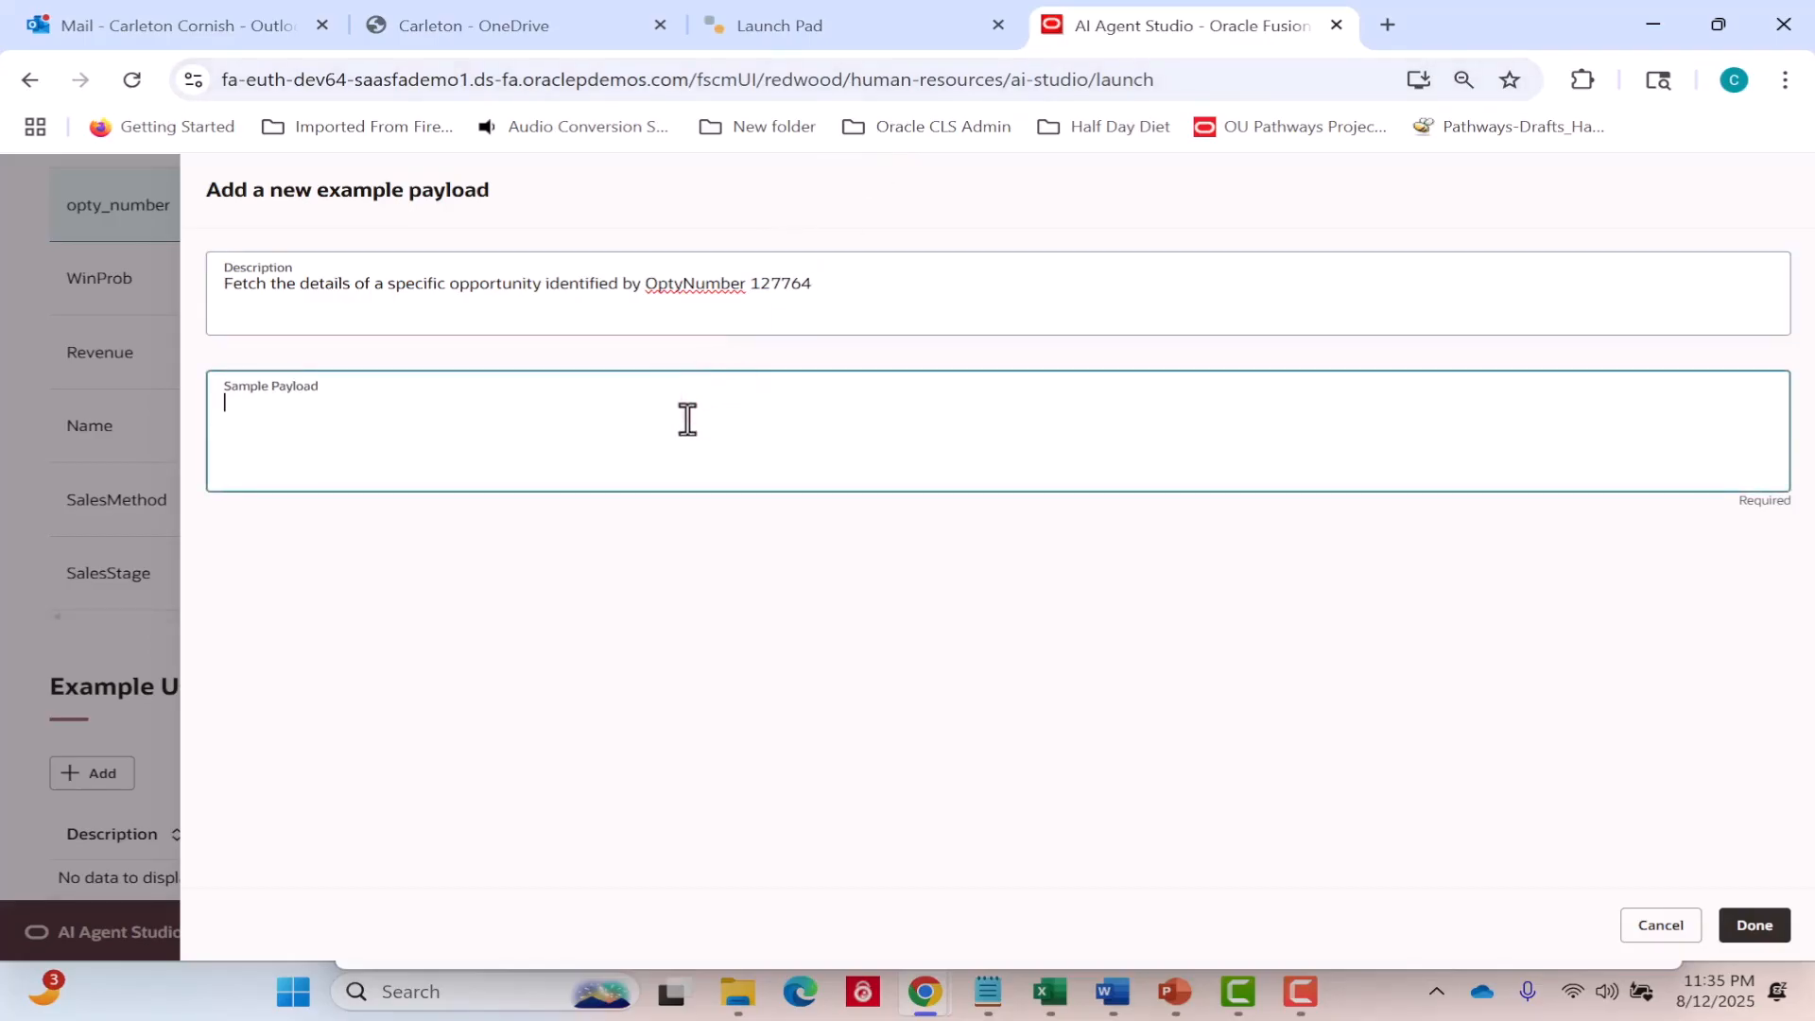
# Enter the sample payload {"opty_number":"127764"} and save the example usage.
pyautogui.write('{"opty_number')
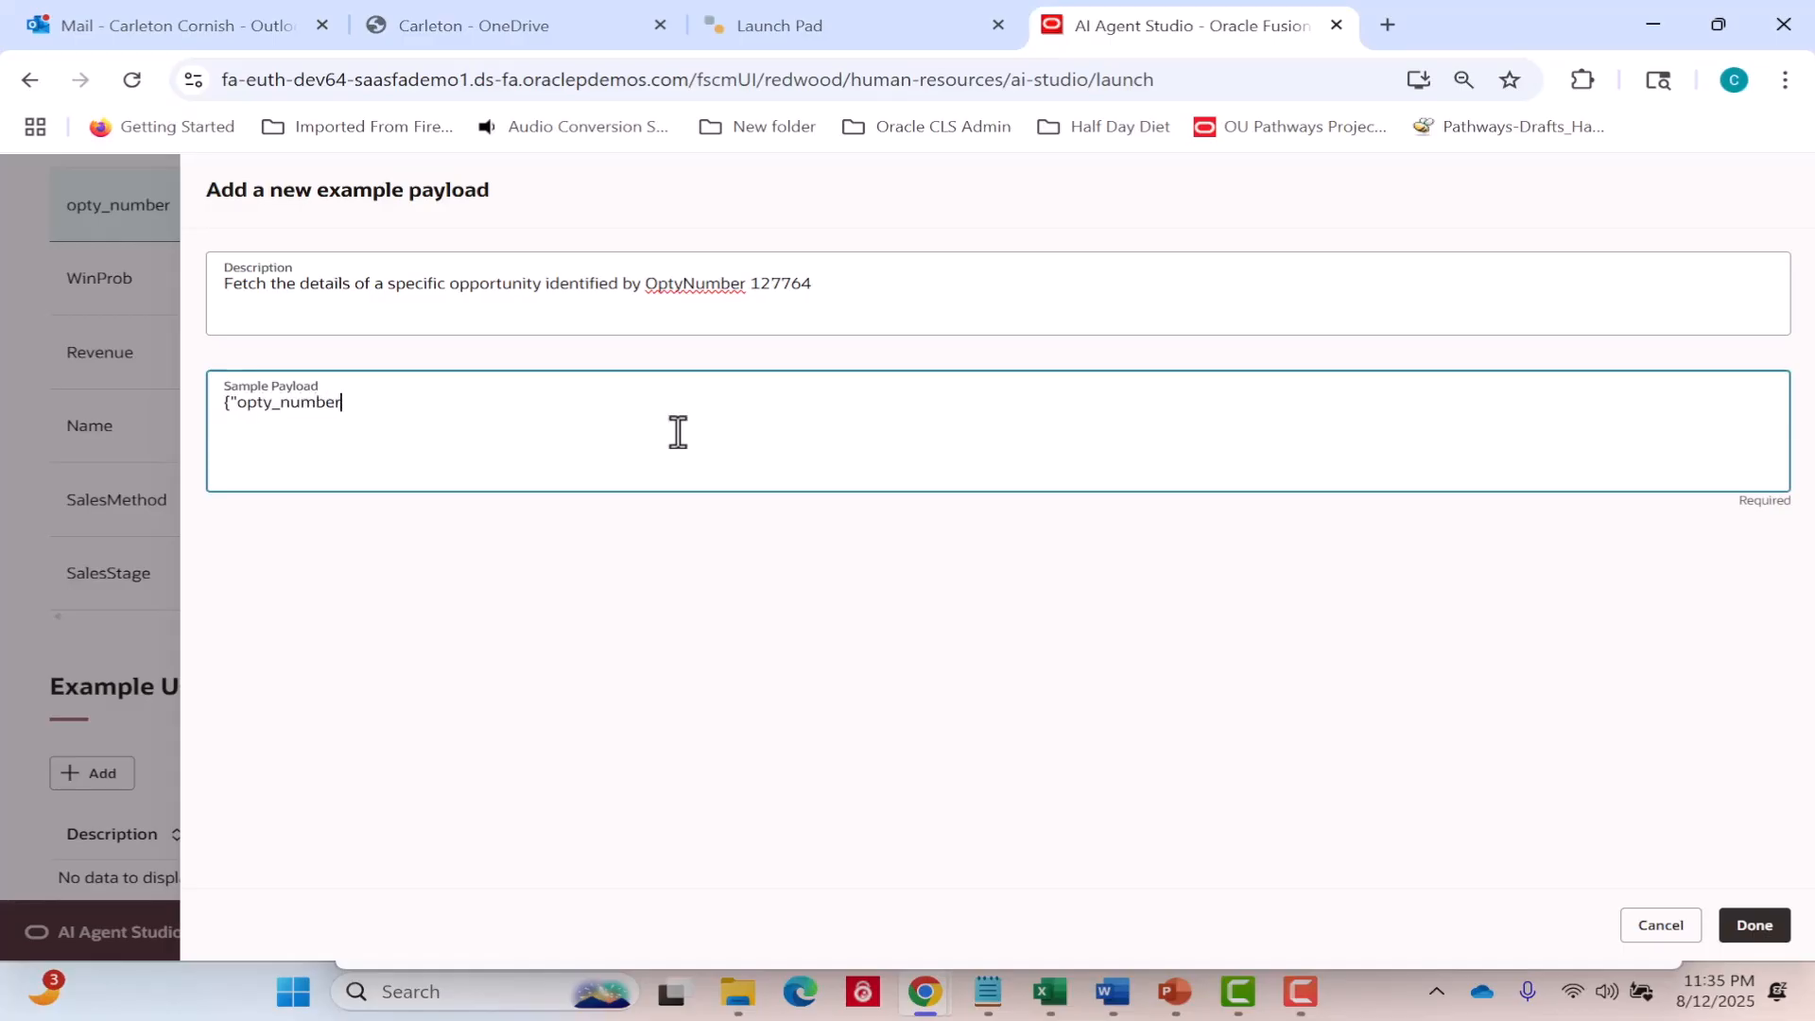
pyautogui.write('":"127764')
pyautogui.doubleClick(677, 432)
pyautogui.write('"}')
pyautogui.write('127764')
pyautogui.click(1754, 925)
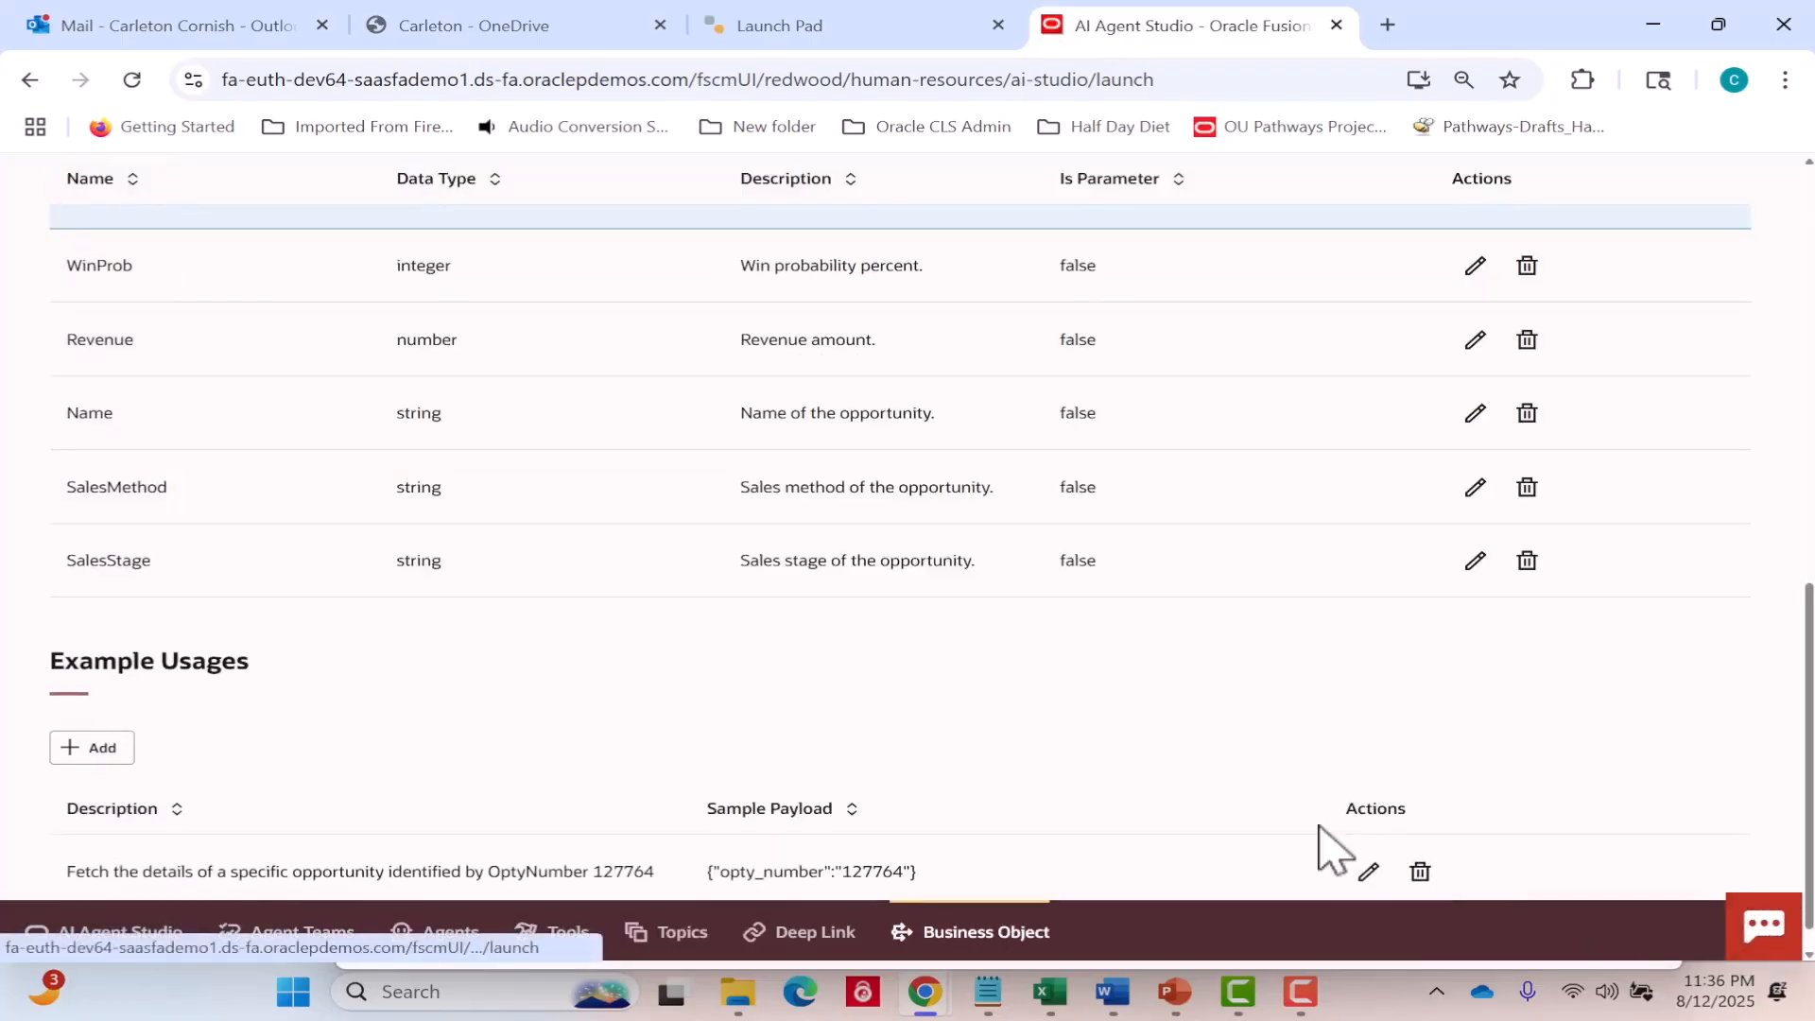
# Start a second example usage with the description "Fetch the details of the opportunity with OptyNumber 127787".
pyautogui.click(104, 748)
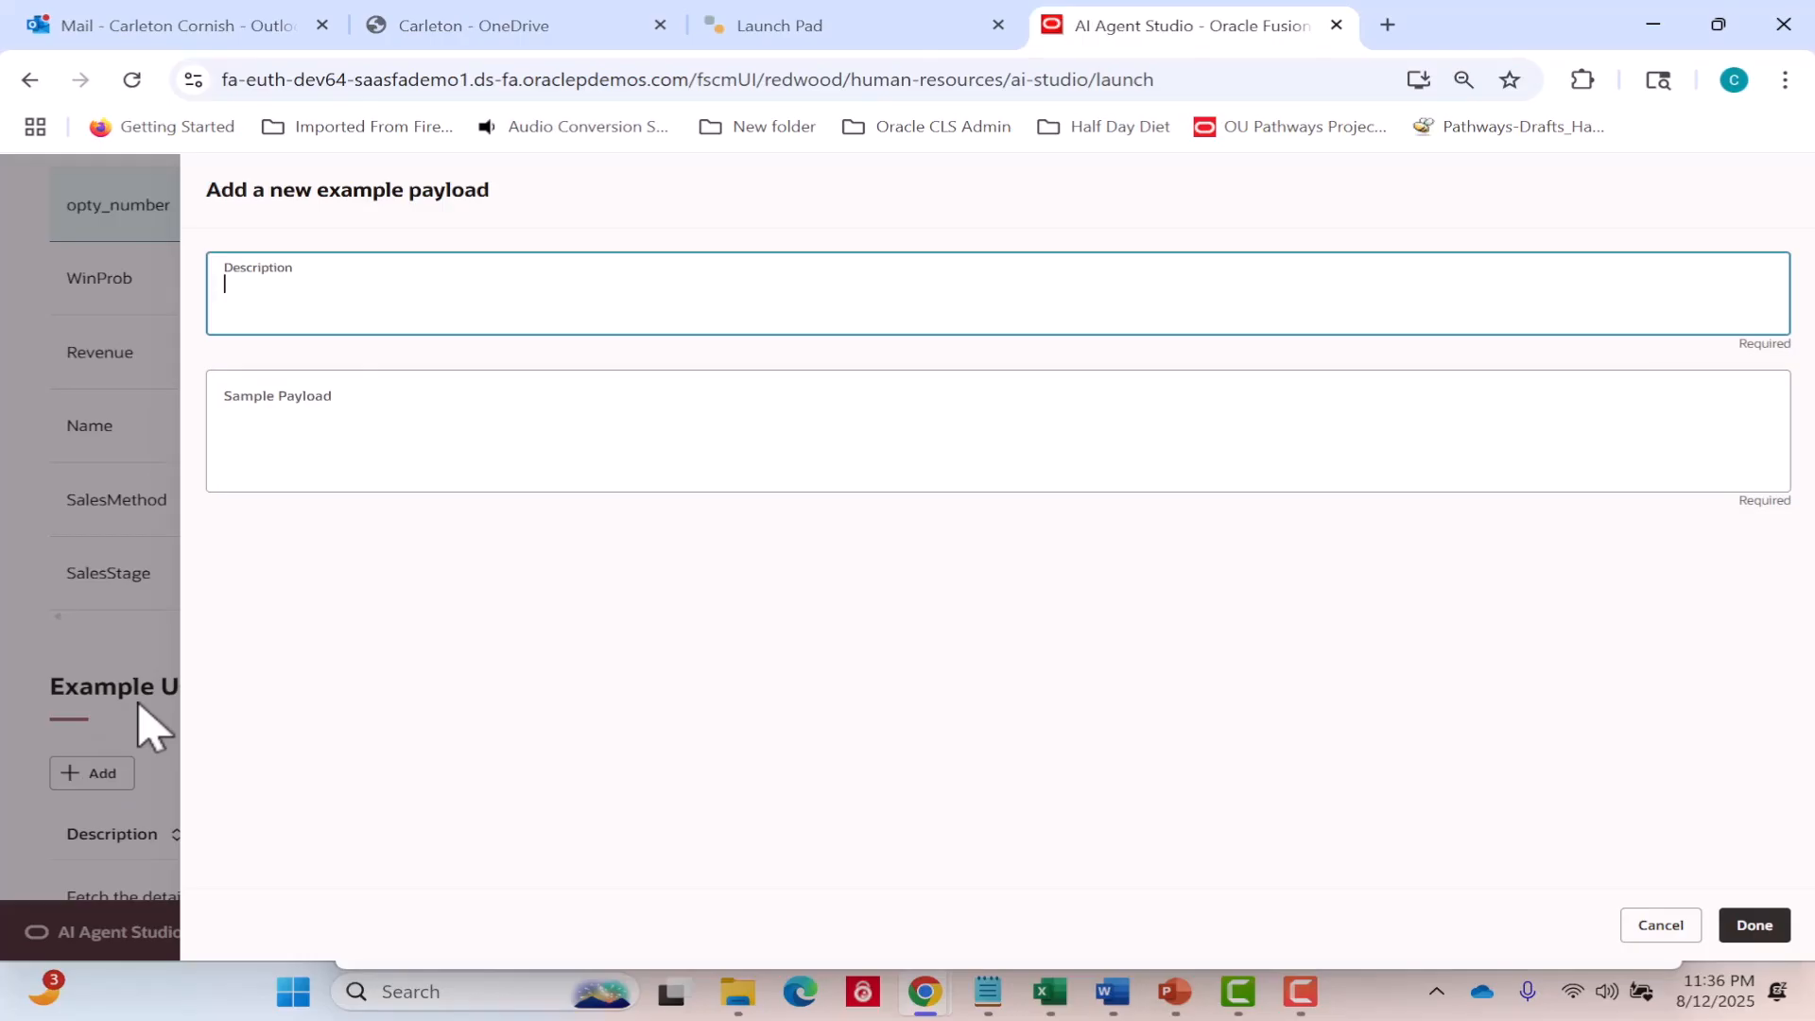
pyautogui.write('Fetch the details of the opp')
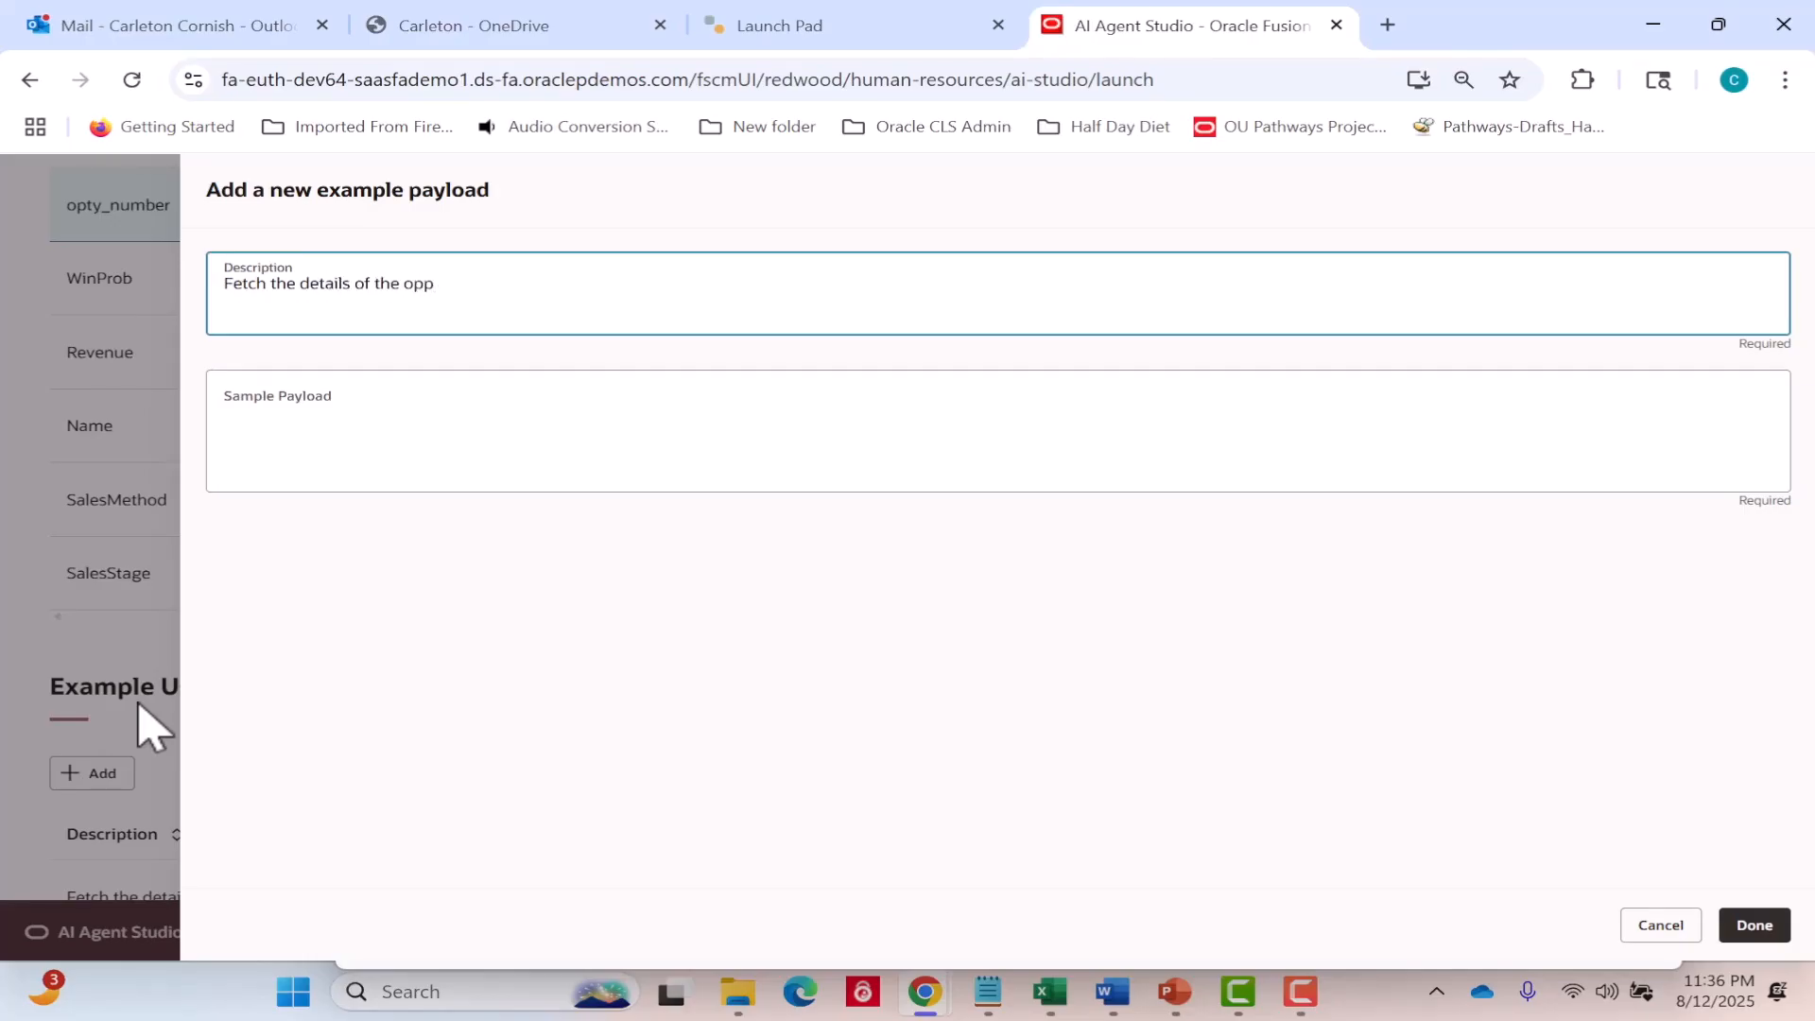
pyautogui.write('ortunity with OptyNumber')
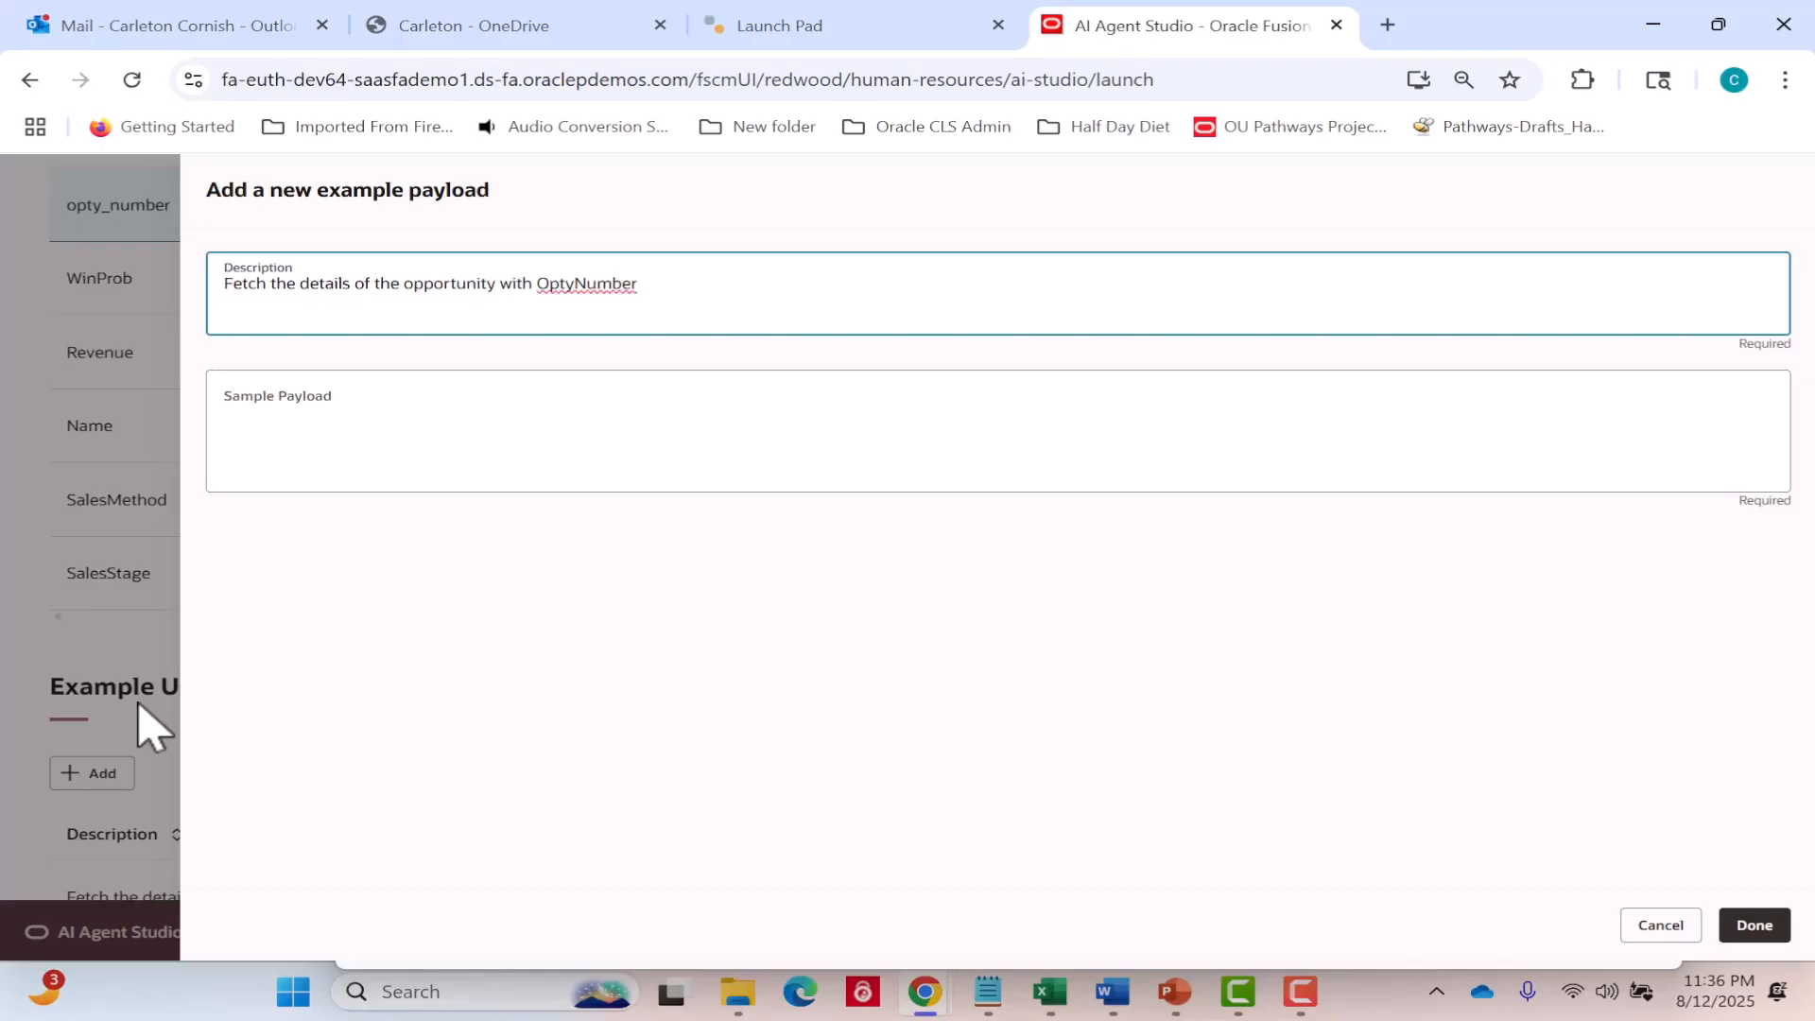
pyautogui.write(' 127787')
# Give the second example the sample payload {"opty_number":"127787"} and save it.
pyautogui.click(390, 416)
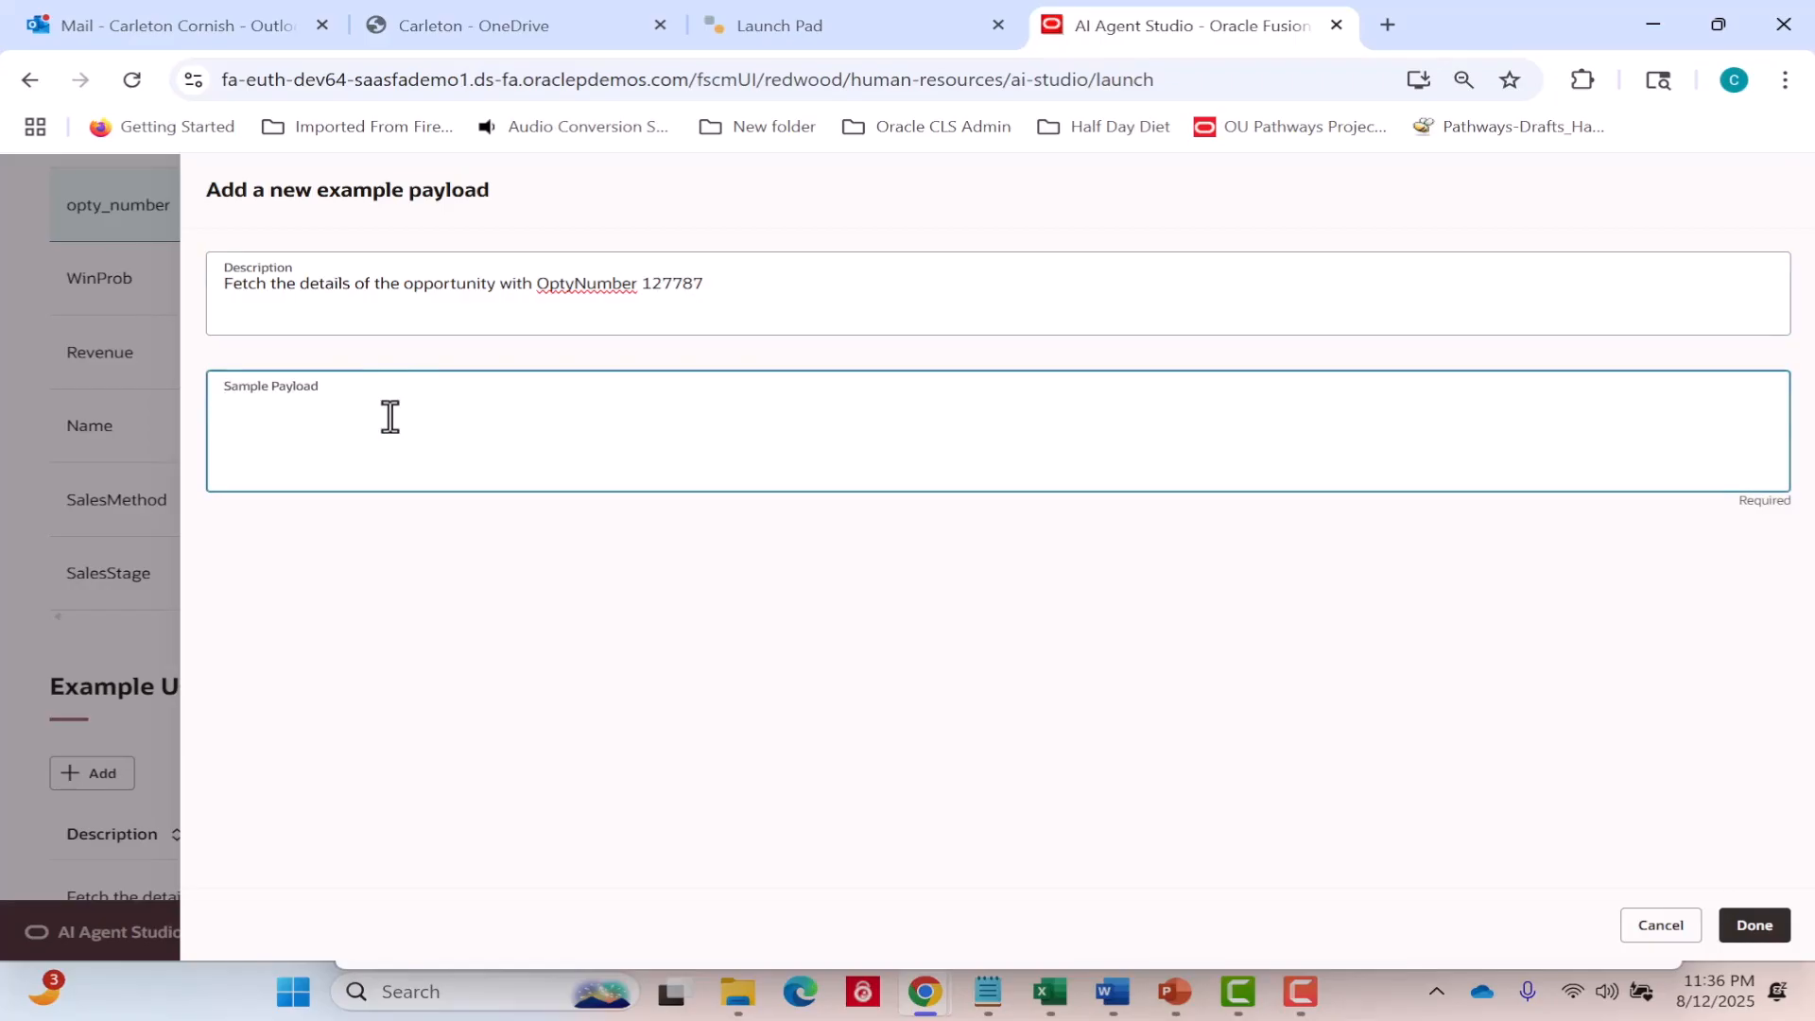
pyautogui.write('{"opty_number')
pyautogui.write('":"127787"}')
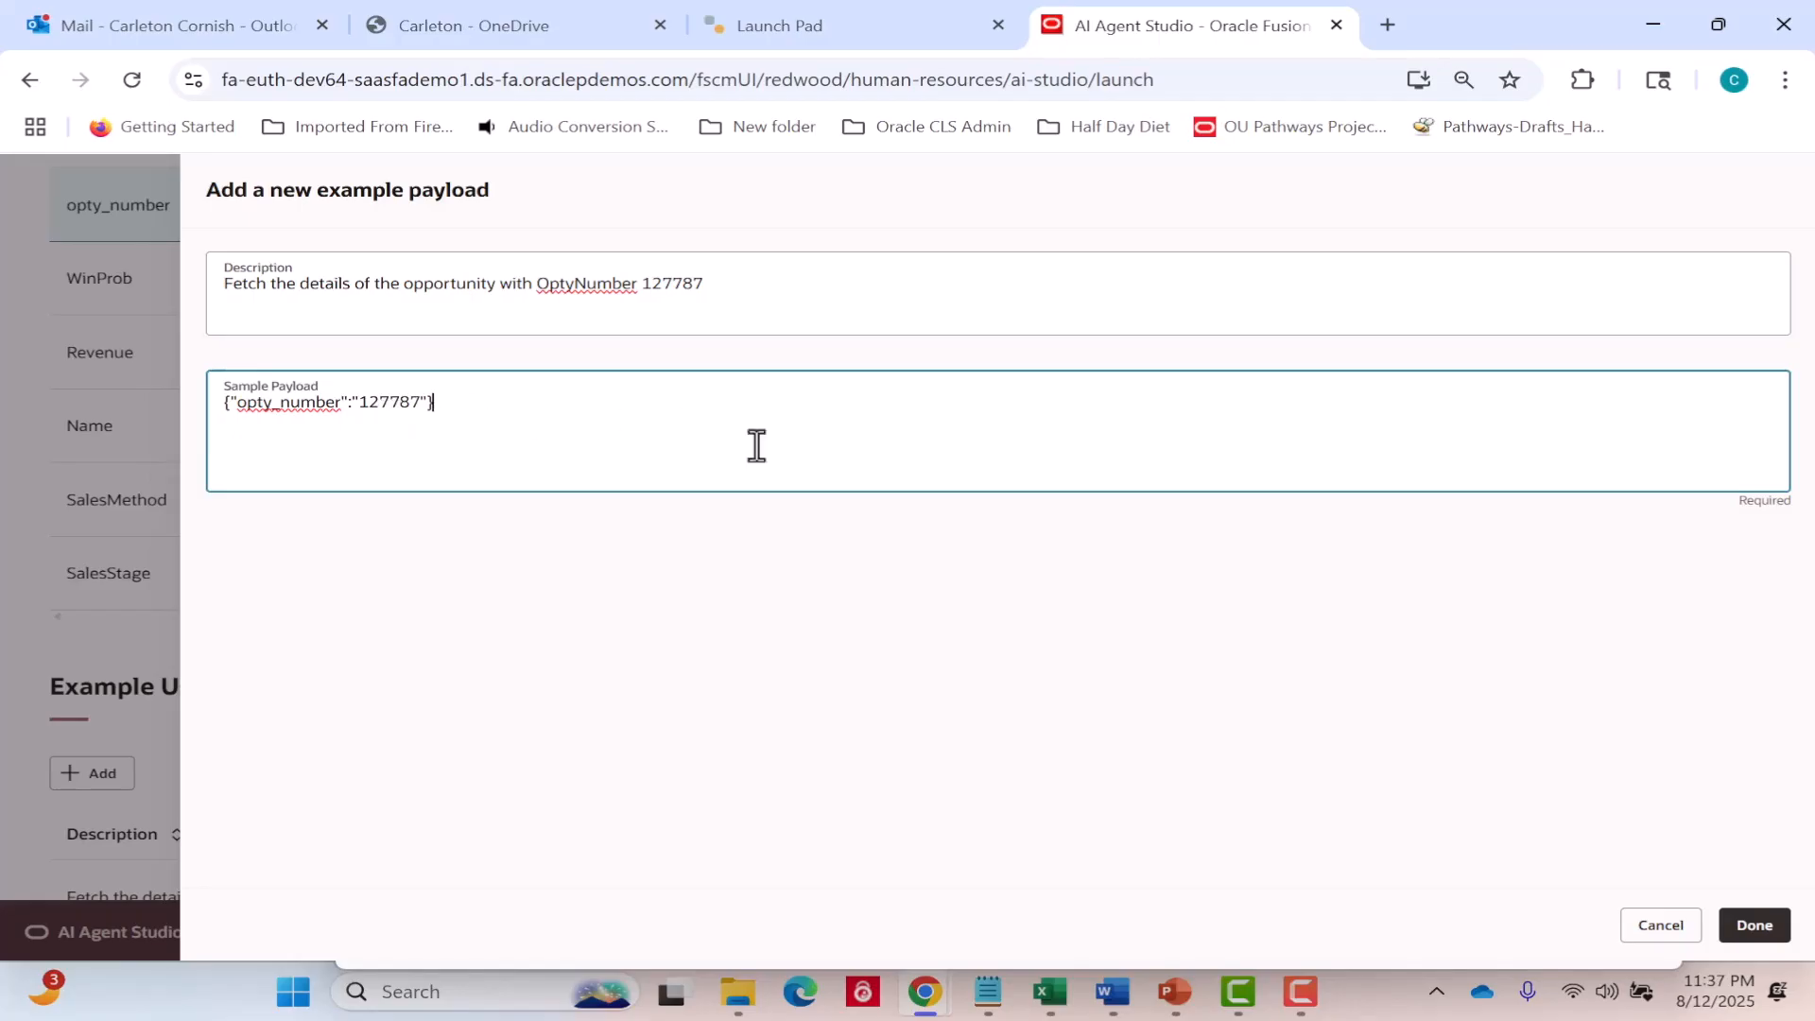
pyautogui.click(1760, 928)
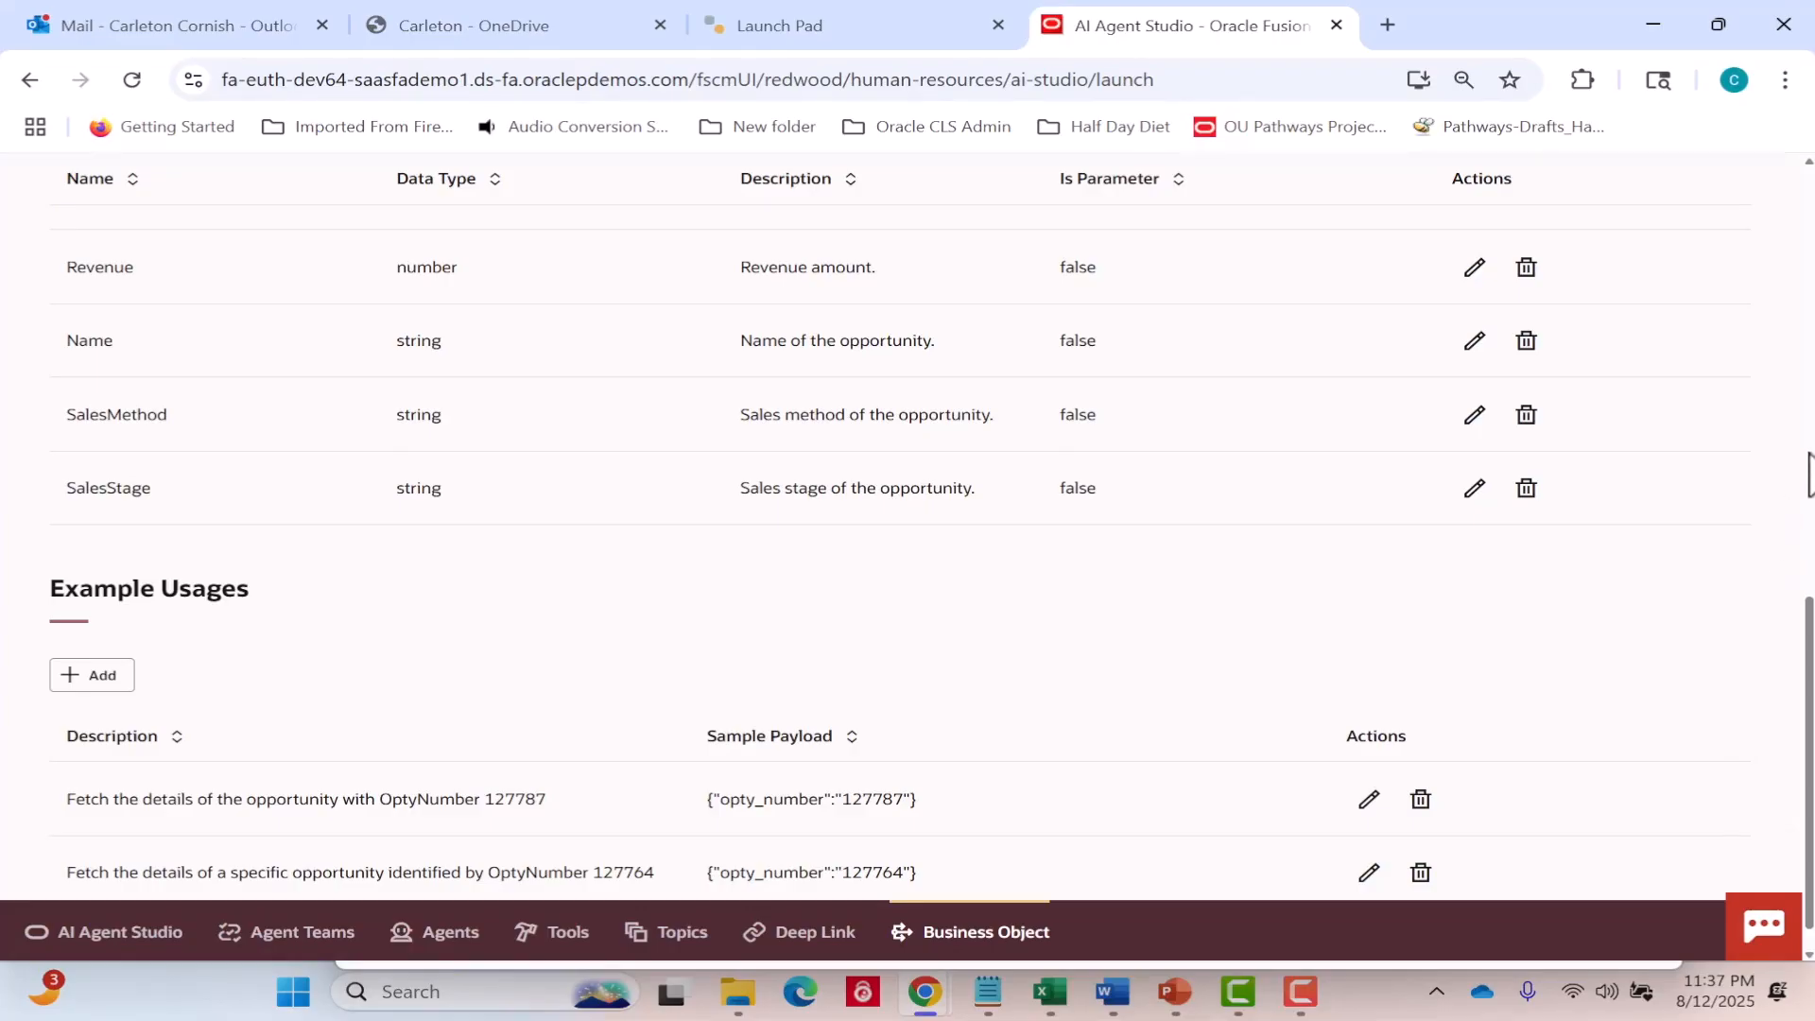
# Finish the getOpportunityDetails scenario and create the CA09 Get Opportunity Details business object.
pyautogui.scroll(10, 1809, 473)
pyautogui.scroll(3, 1809, 473)
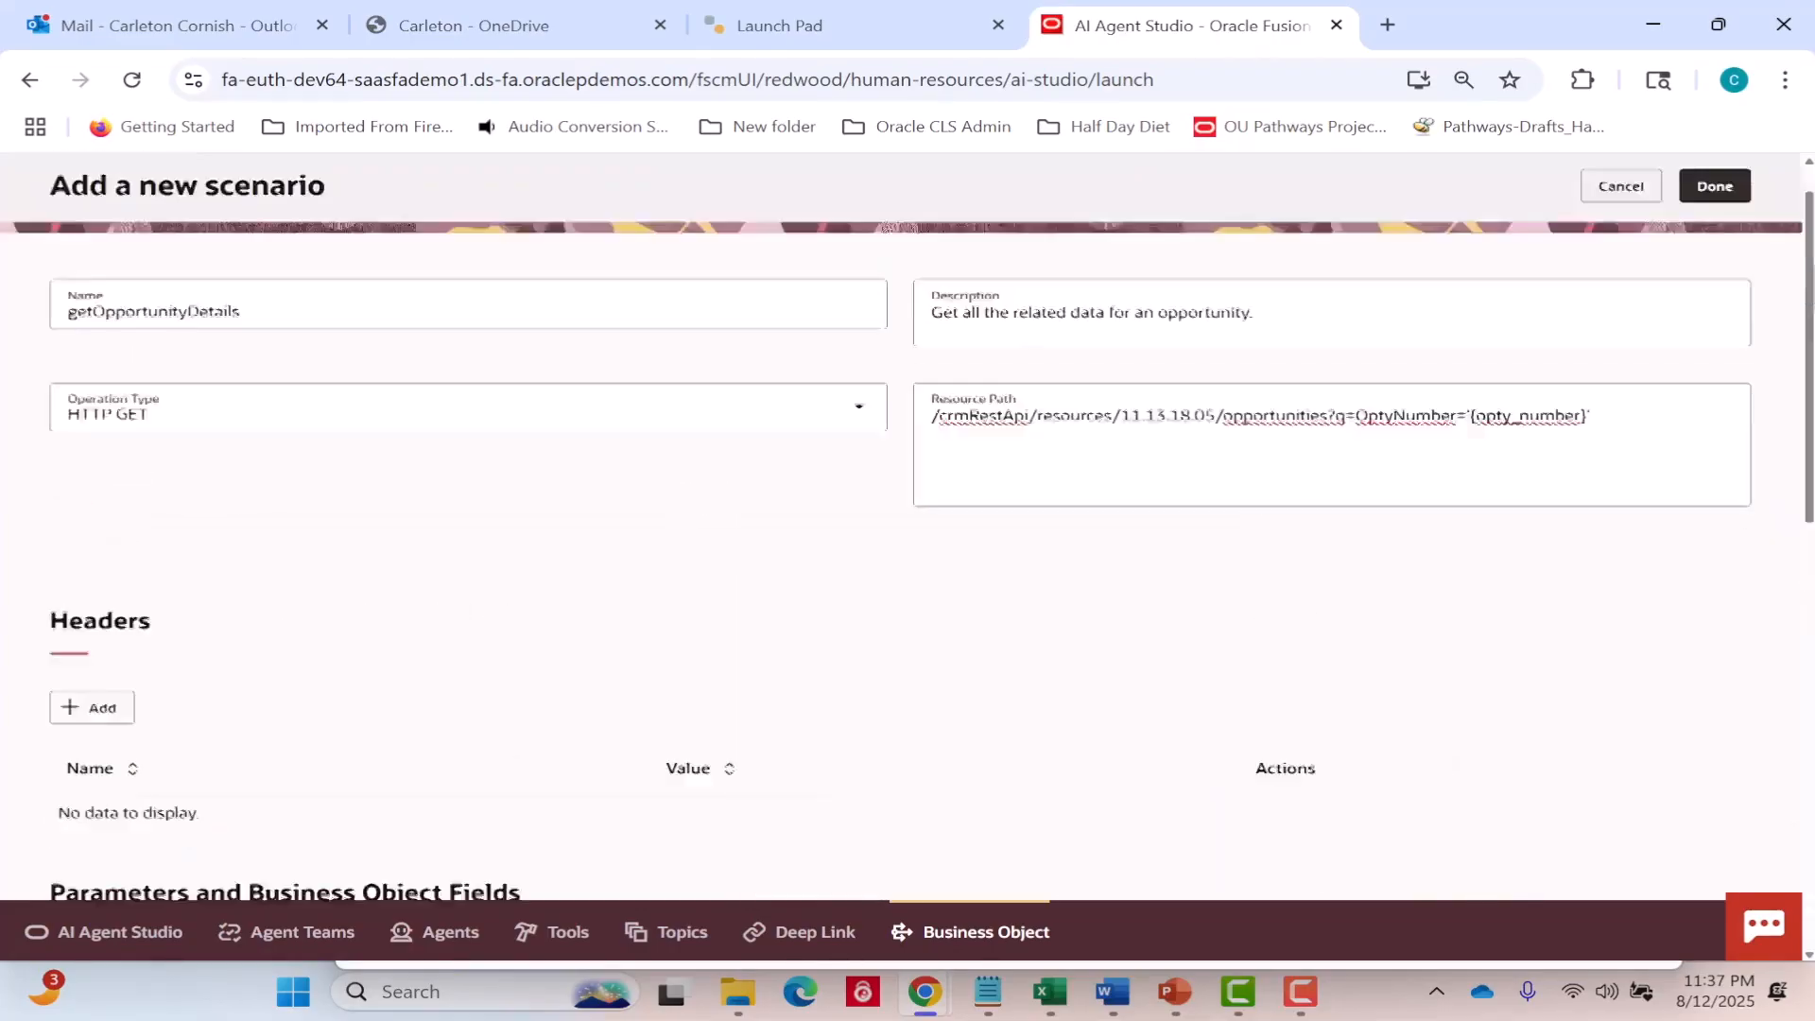
pyautogui.click(1707, 248)
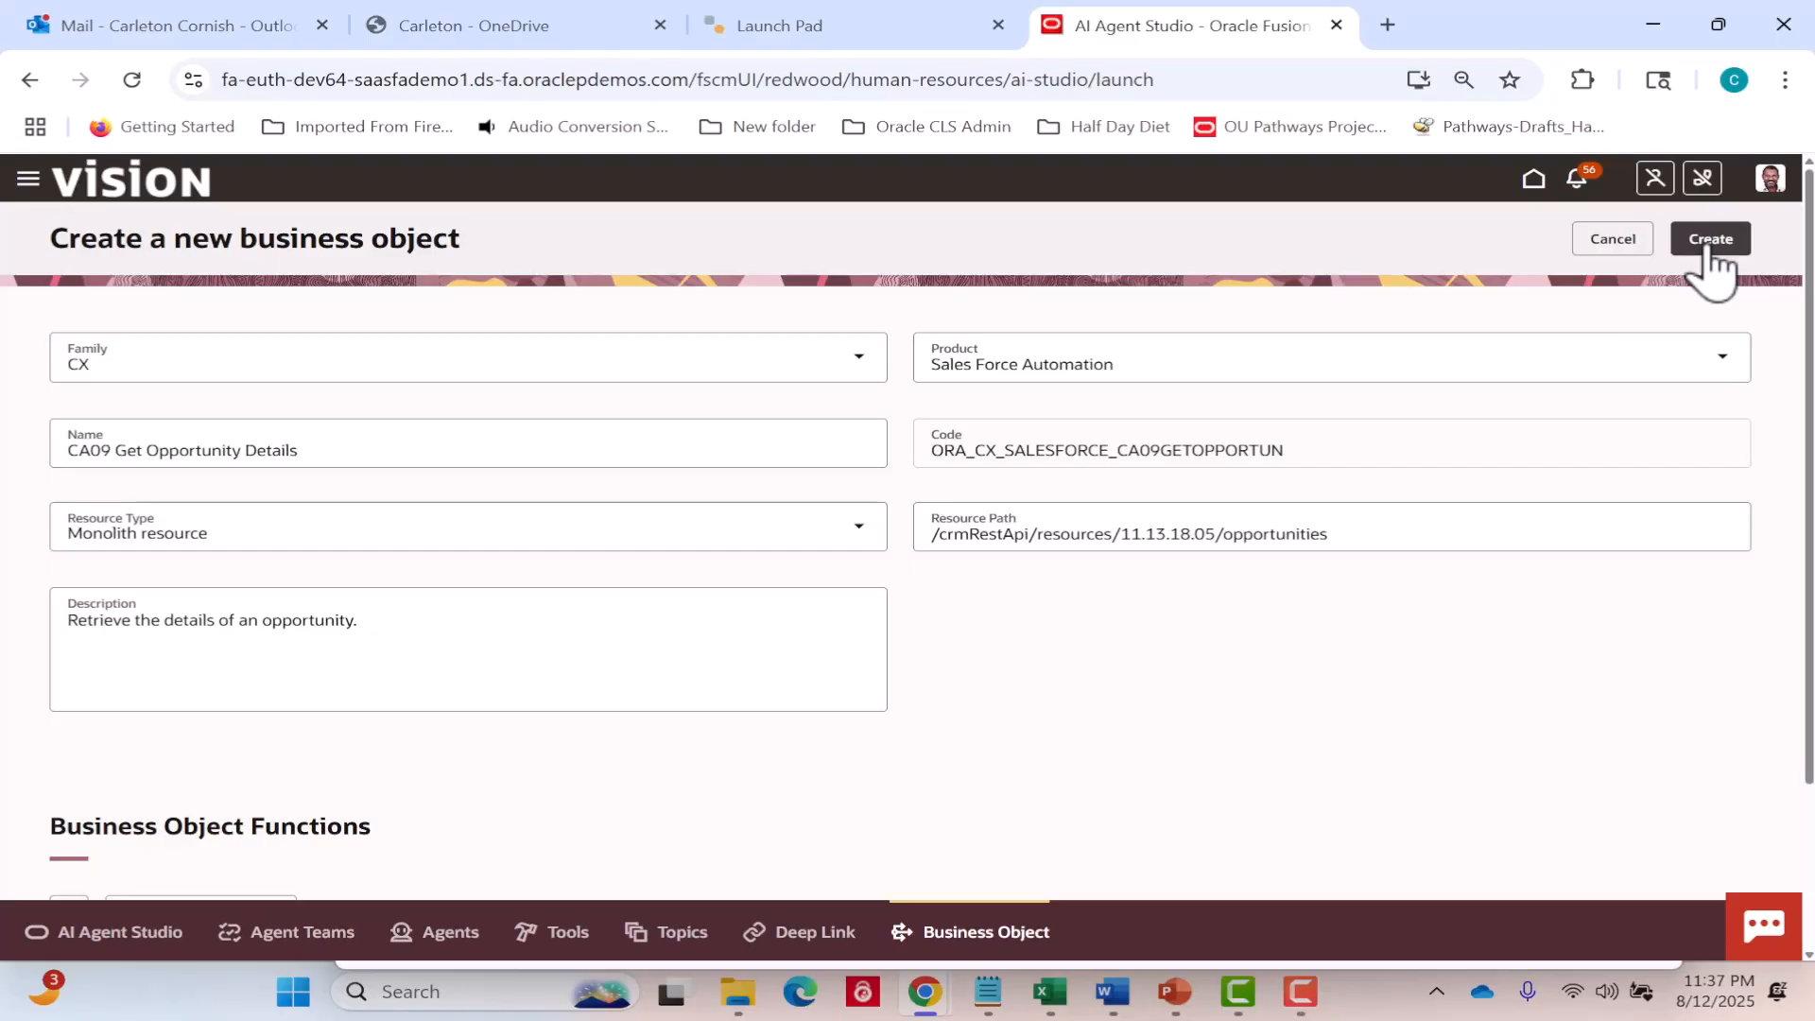
pyautogui.click(1707, 248)
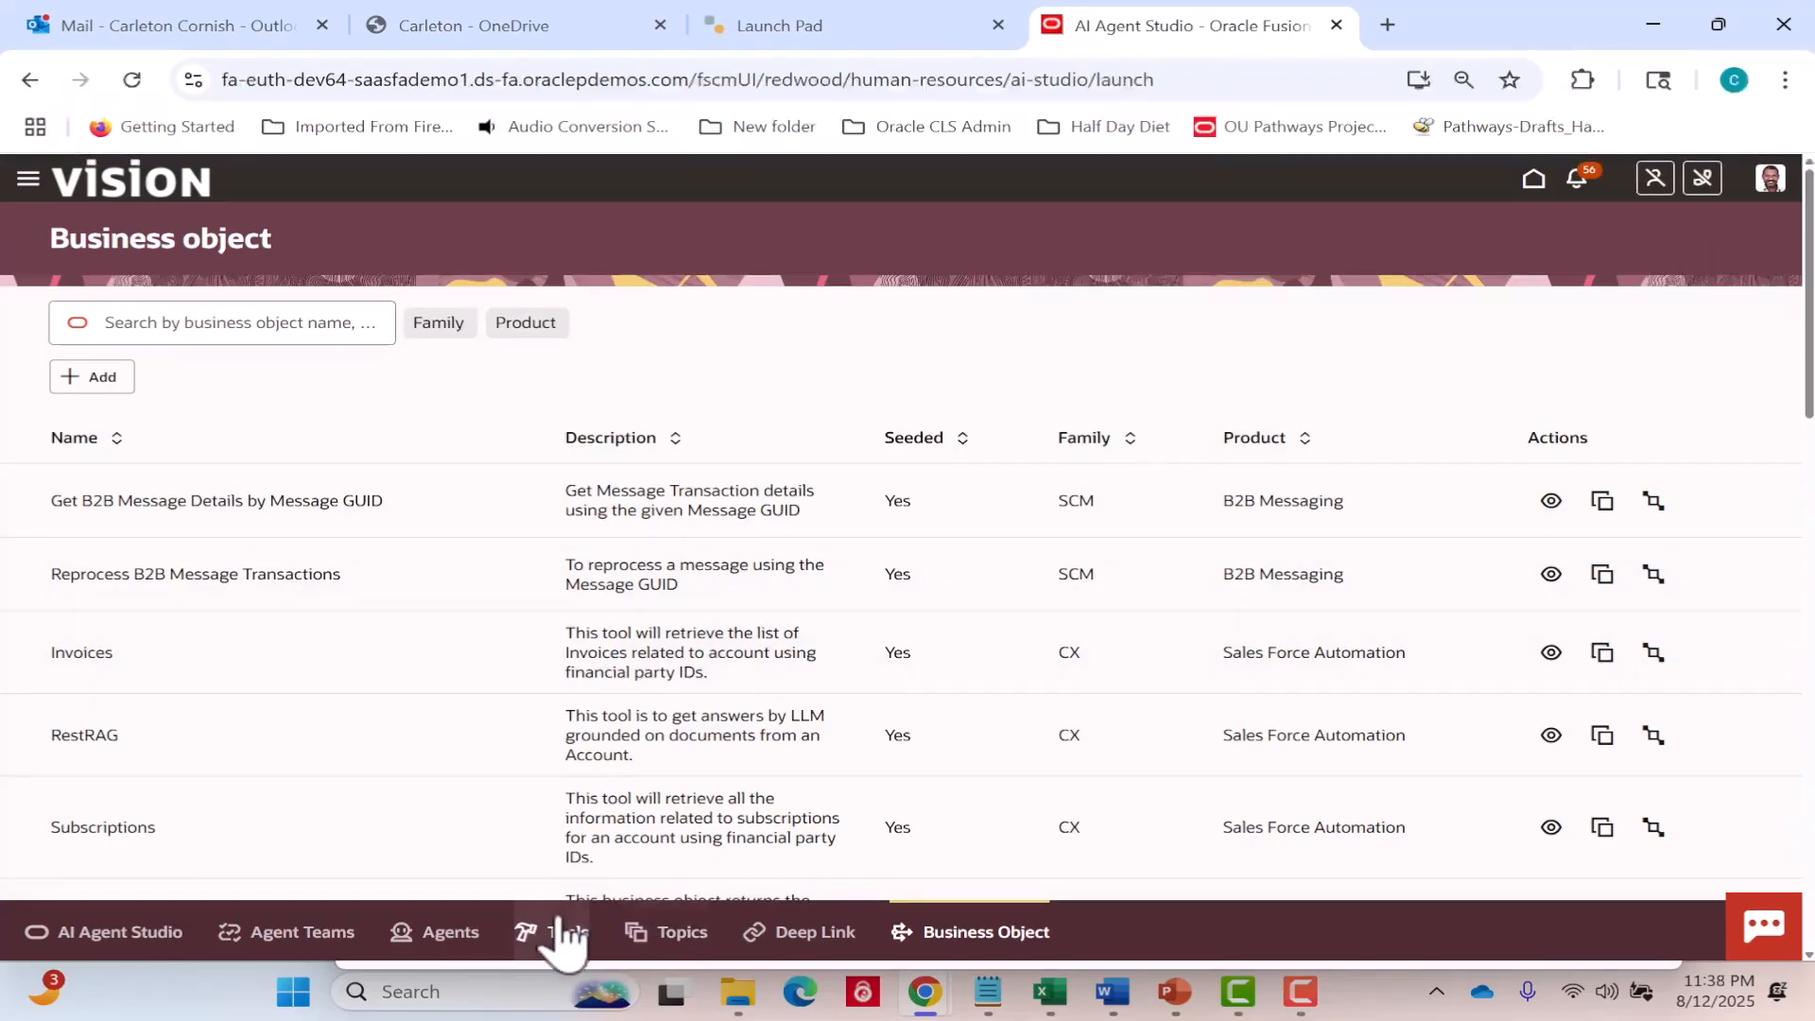
# Start a new tool in the Tools Library with the tool type Business Object.
pyautogui.click(564, 932)
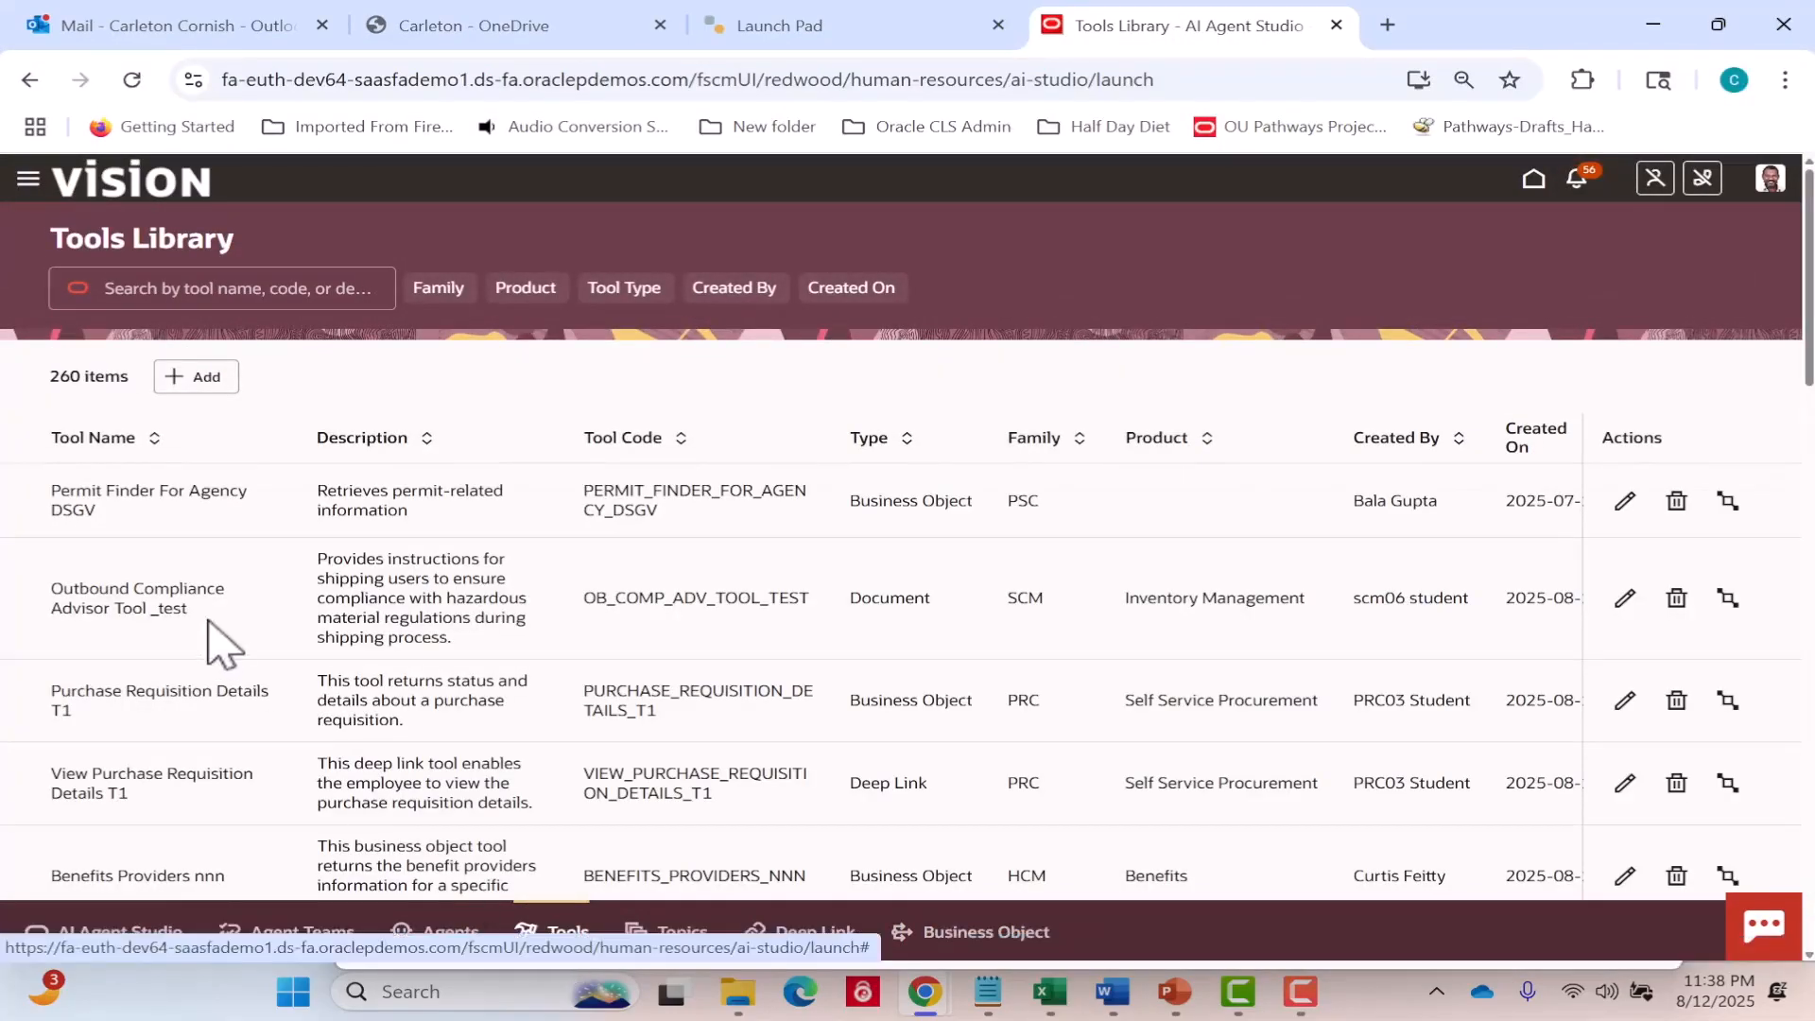
pyautogui.click(212, 376)
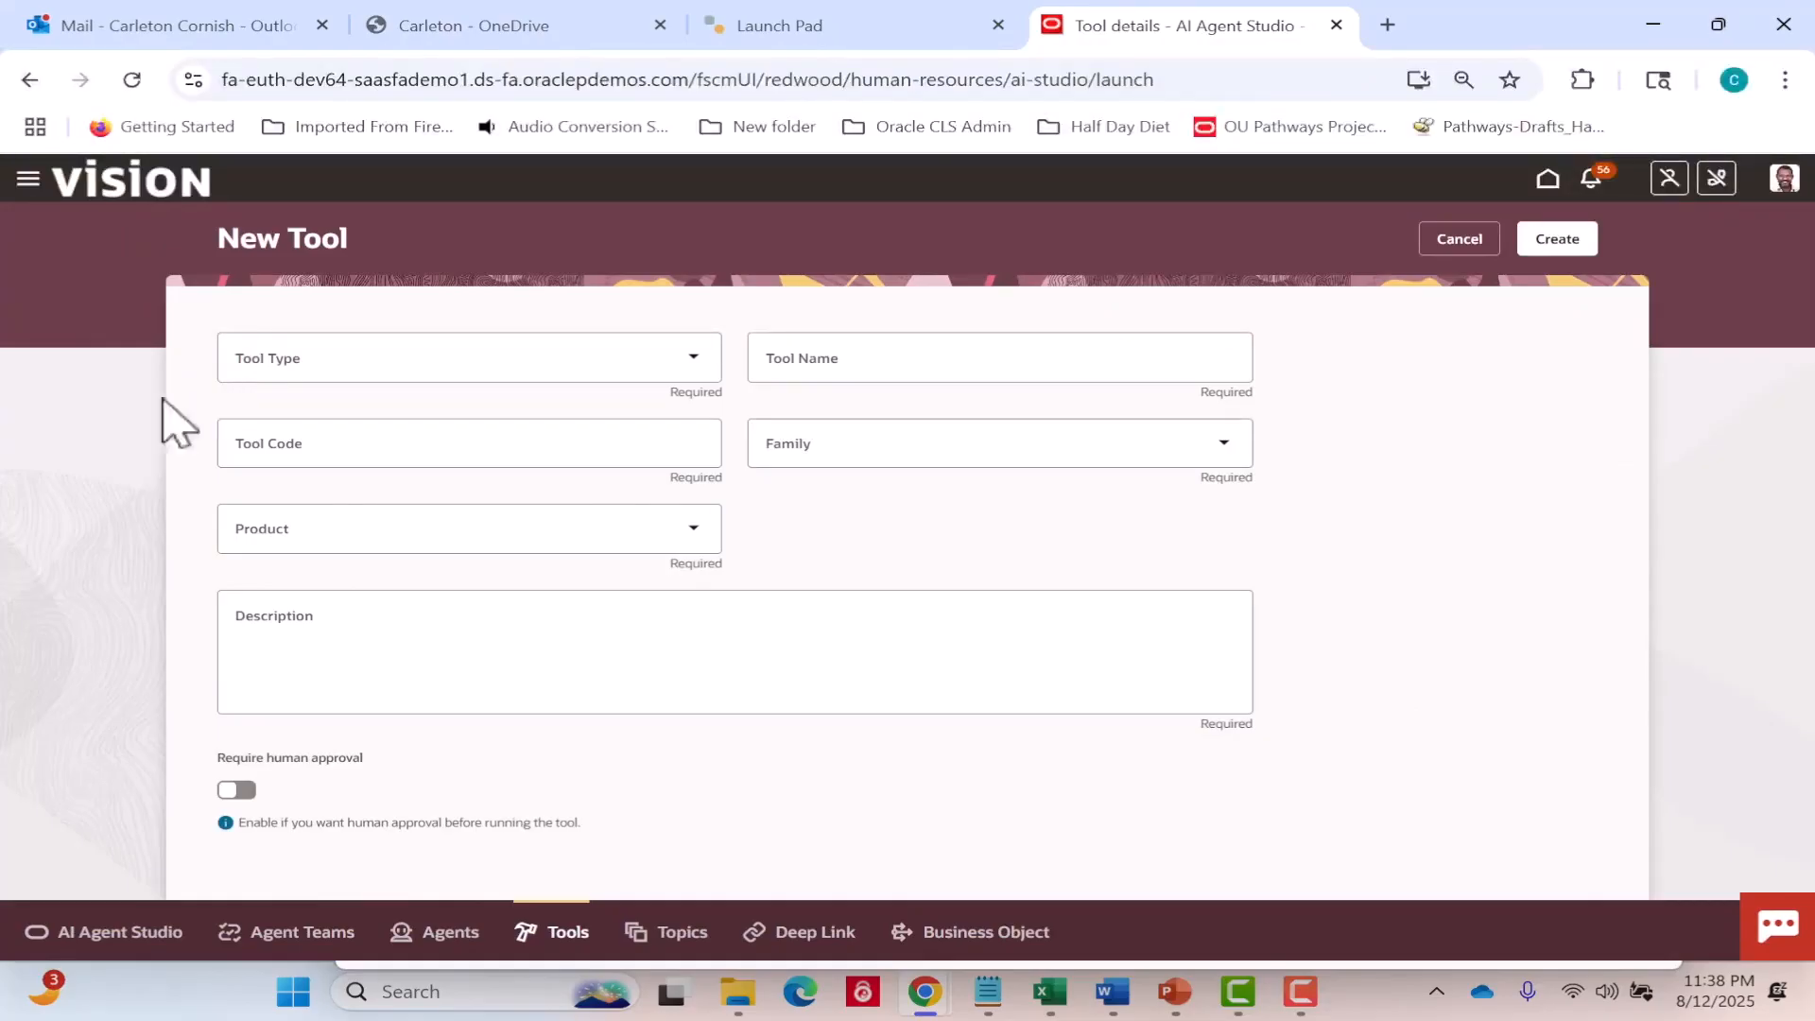
pyautogui.click(698, 373)
pyautogui.click(613, 430)
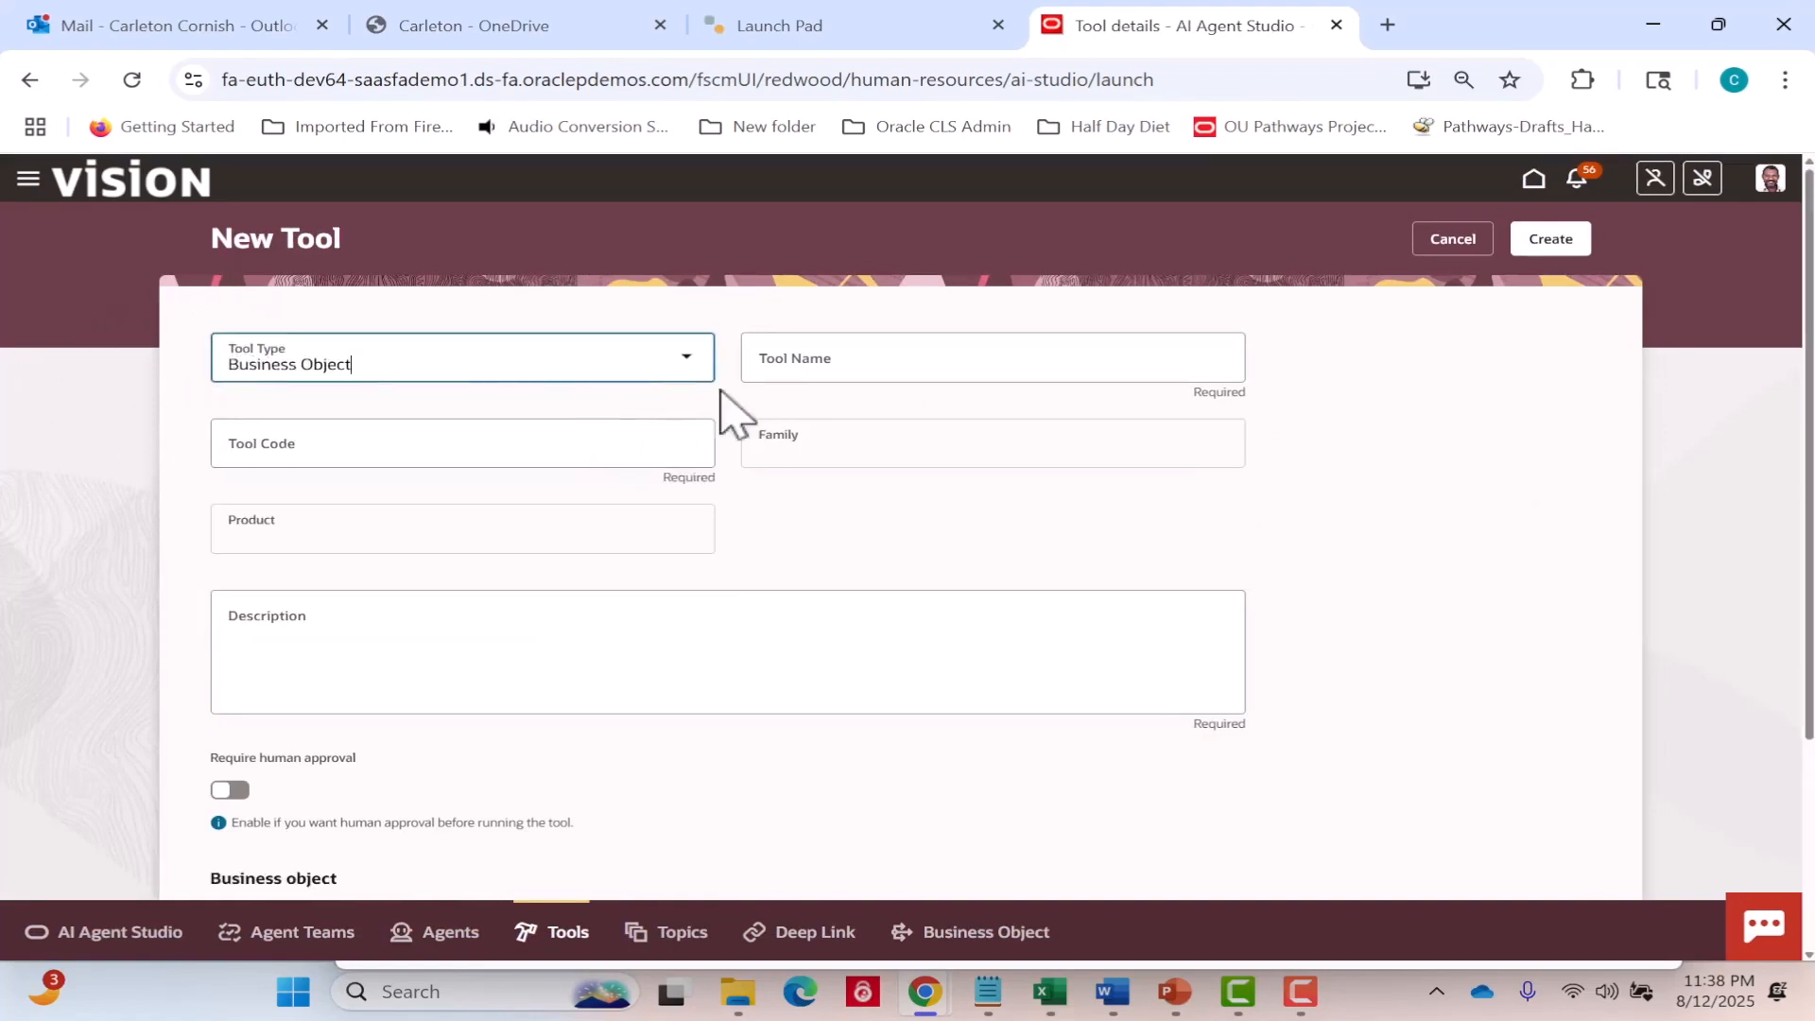
# Name the tool "CA09 Get Opportunity Information" and accept the automatically generated tool code.
pyautogui.click(808, 364)
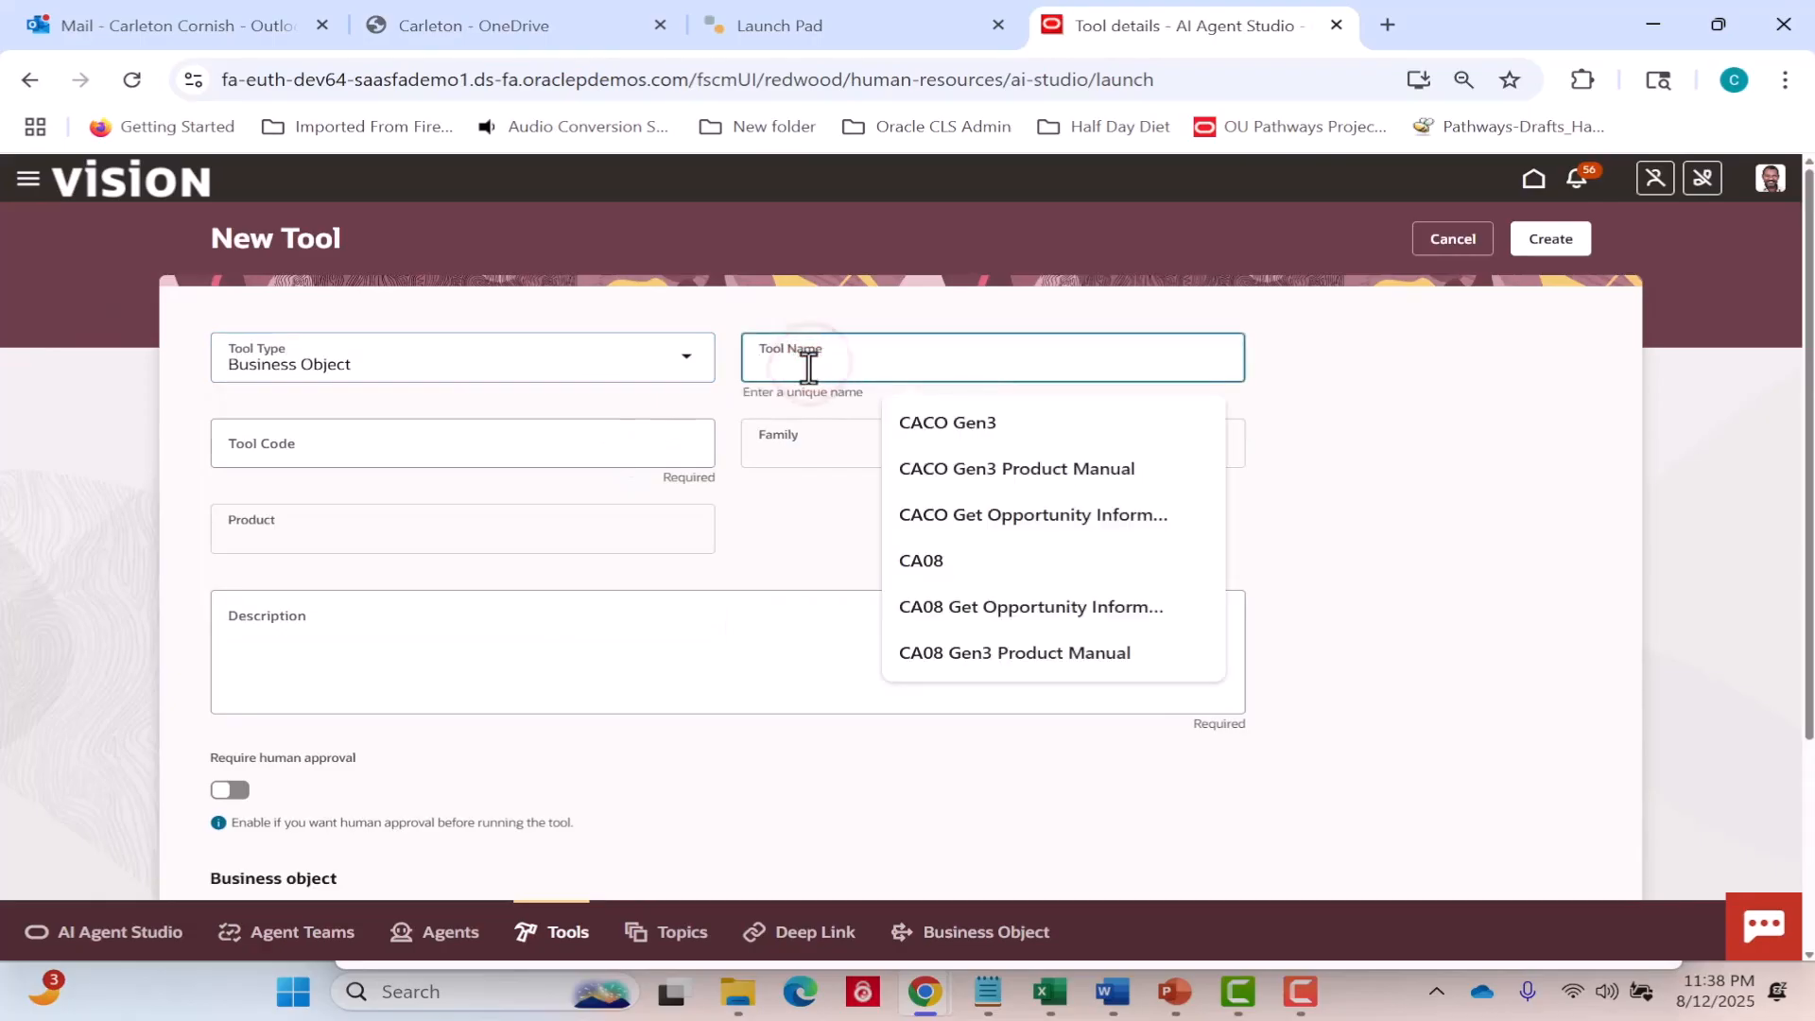
pyautogui.click(903, 321)
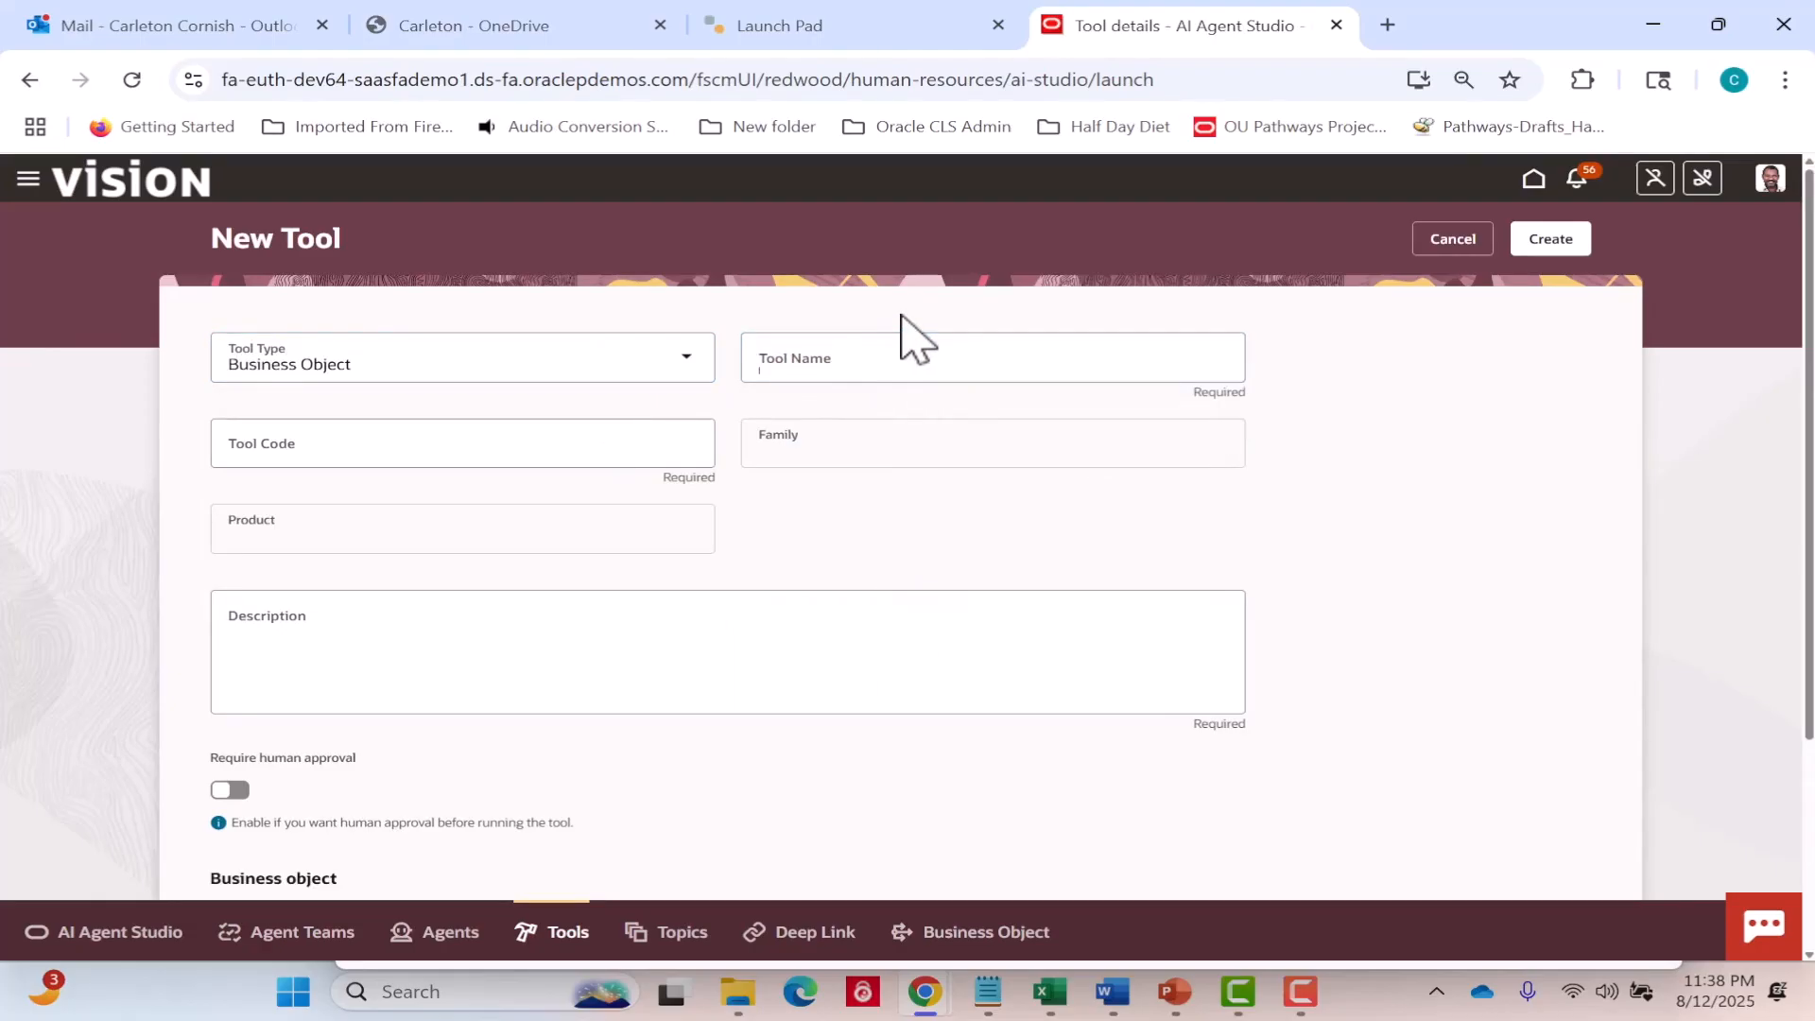
pyautogui.click(899, 342)
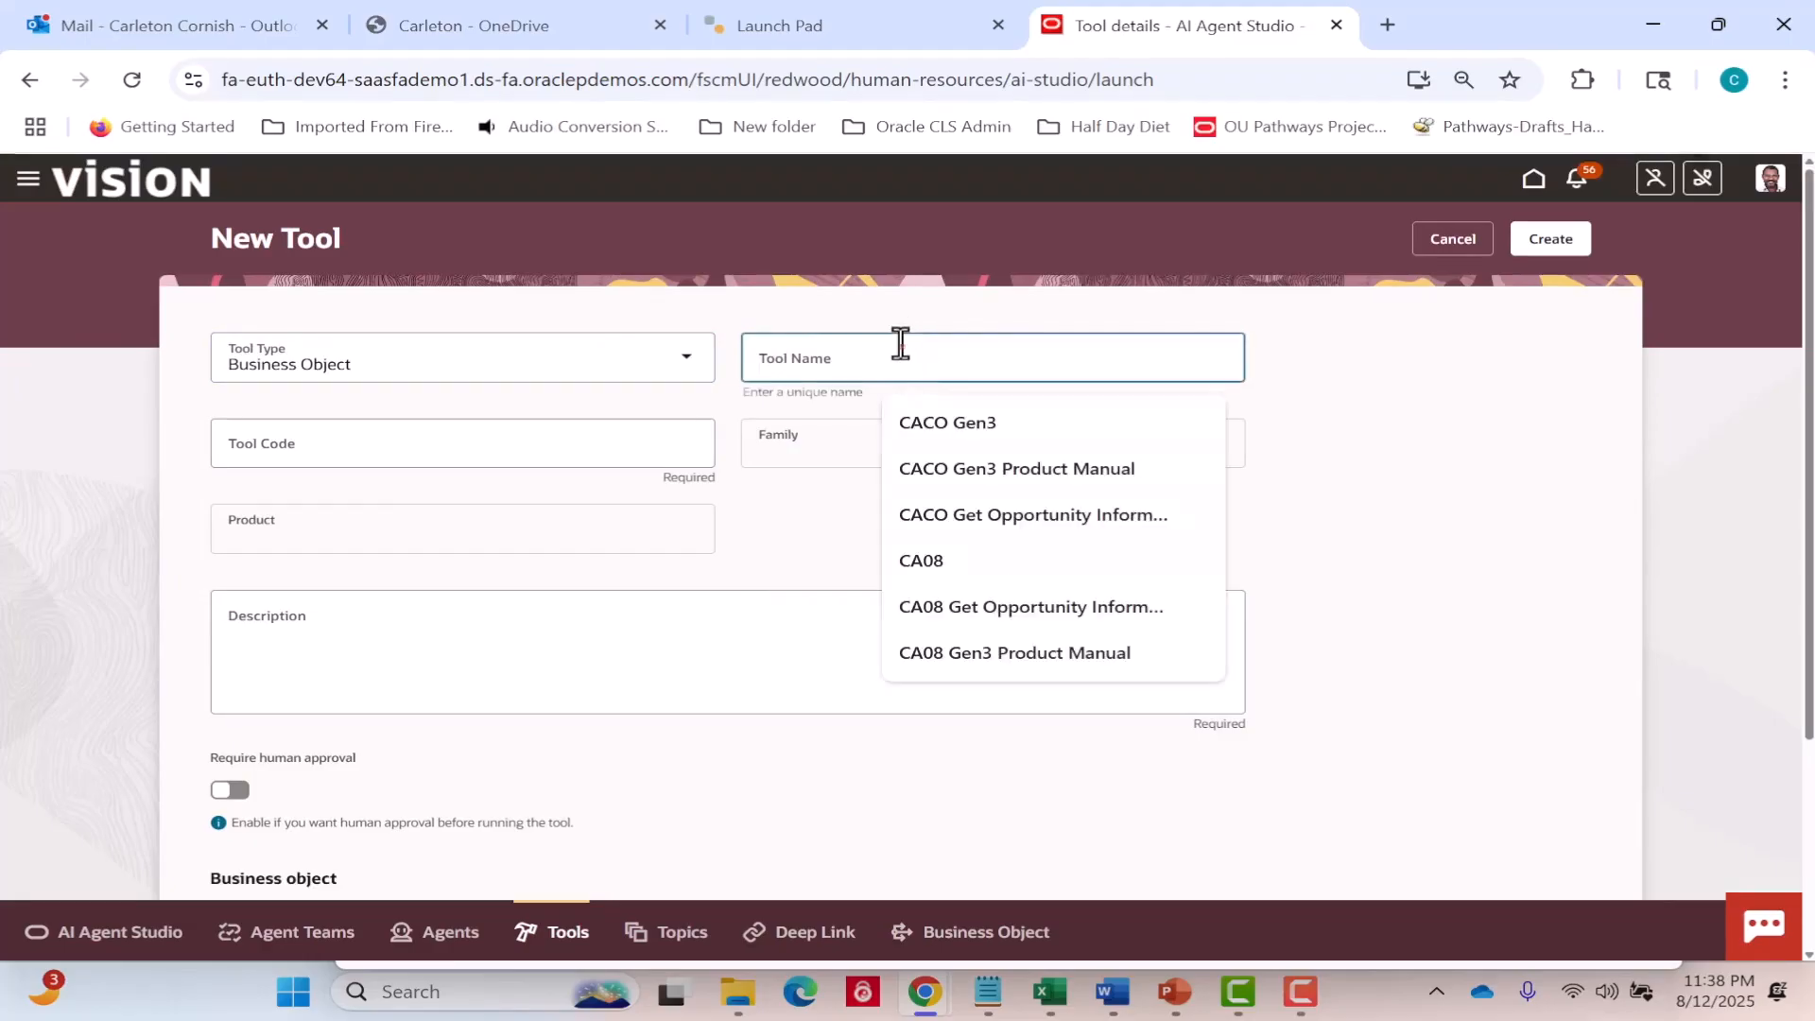
pyautogui.write('CA09 Get Opportunity Information')
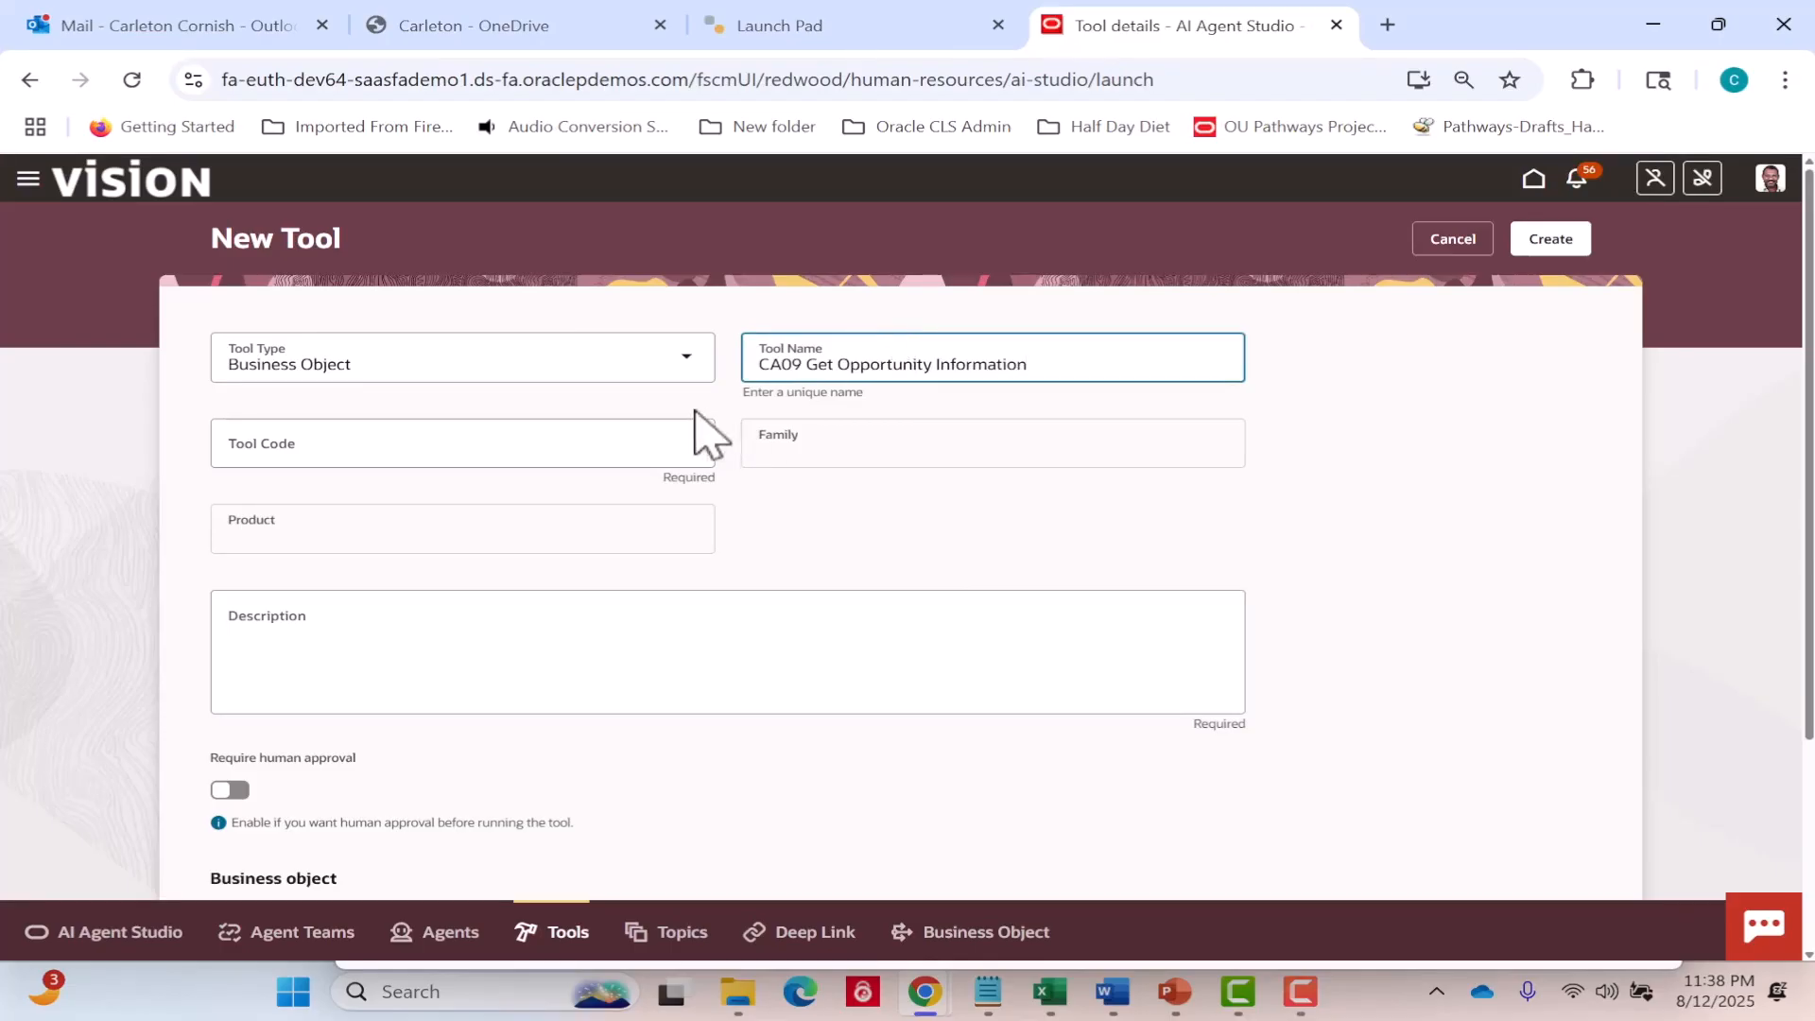
pyautogui.click(651, 445)
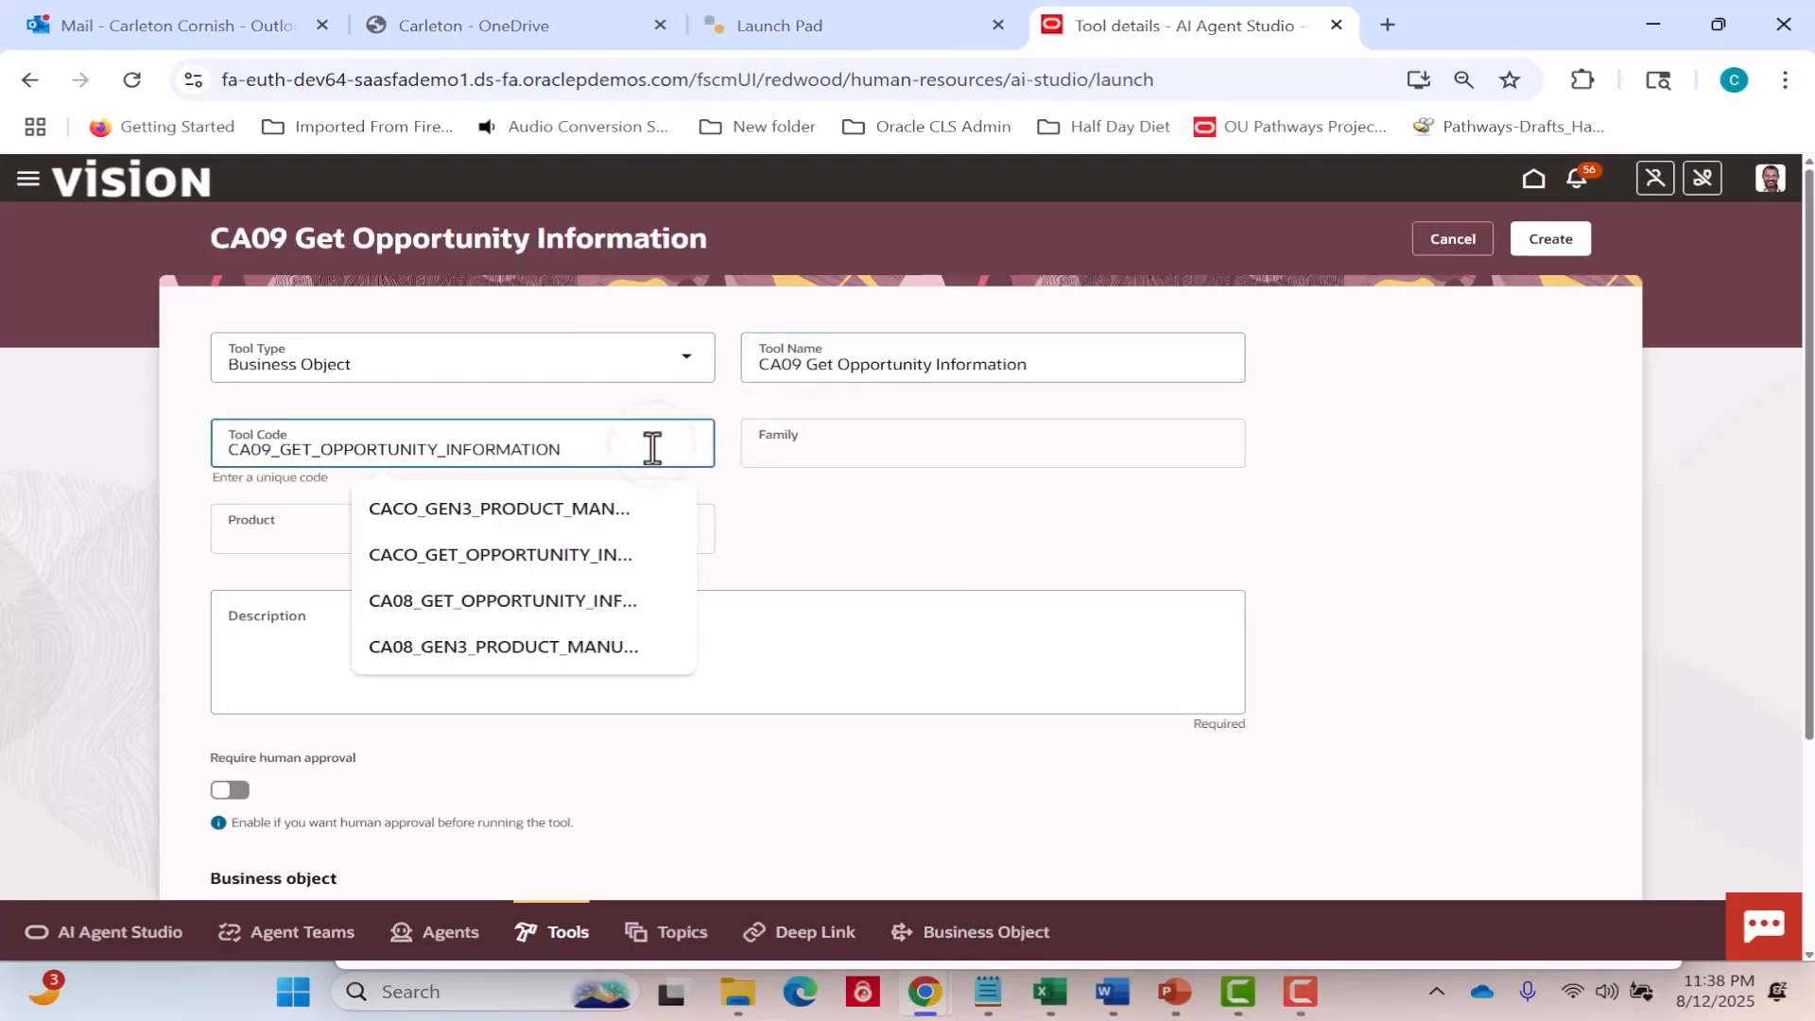
pyautogui.click(900, 515)
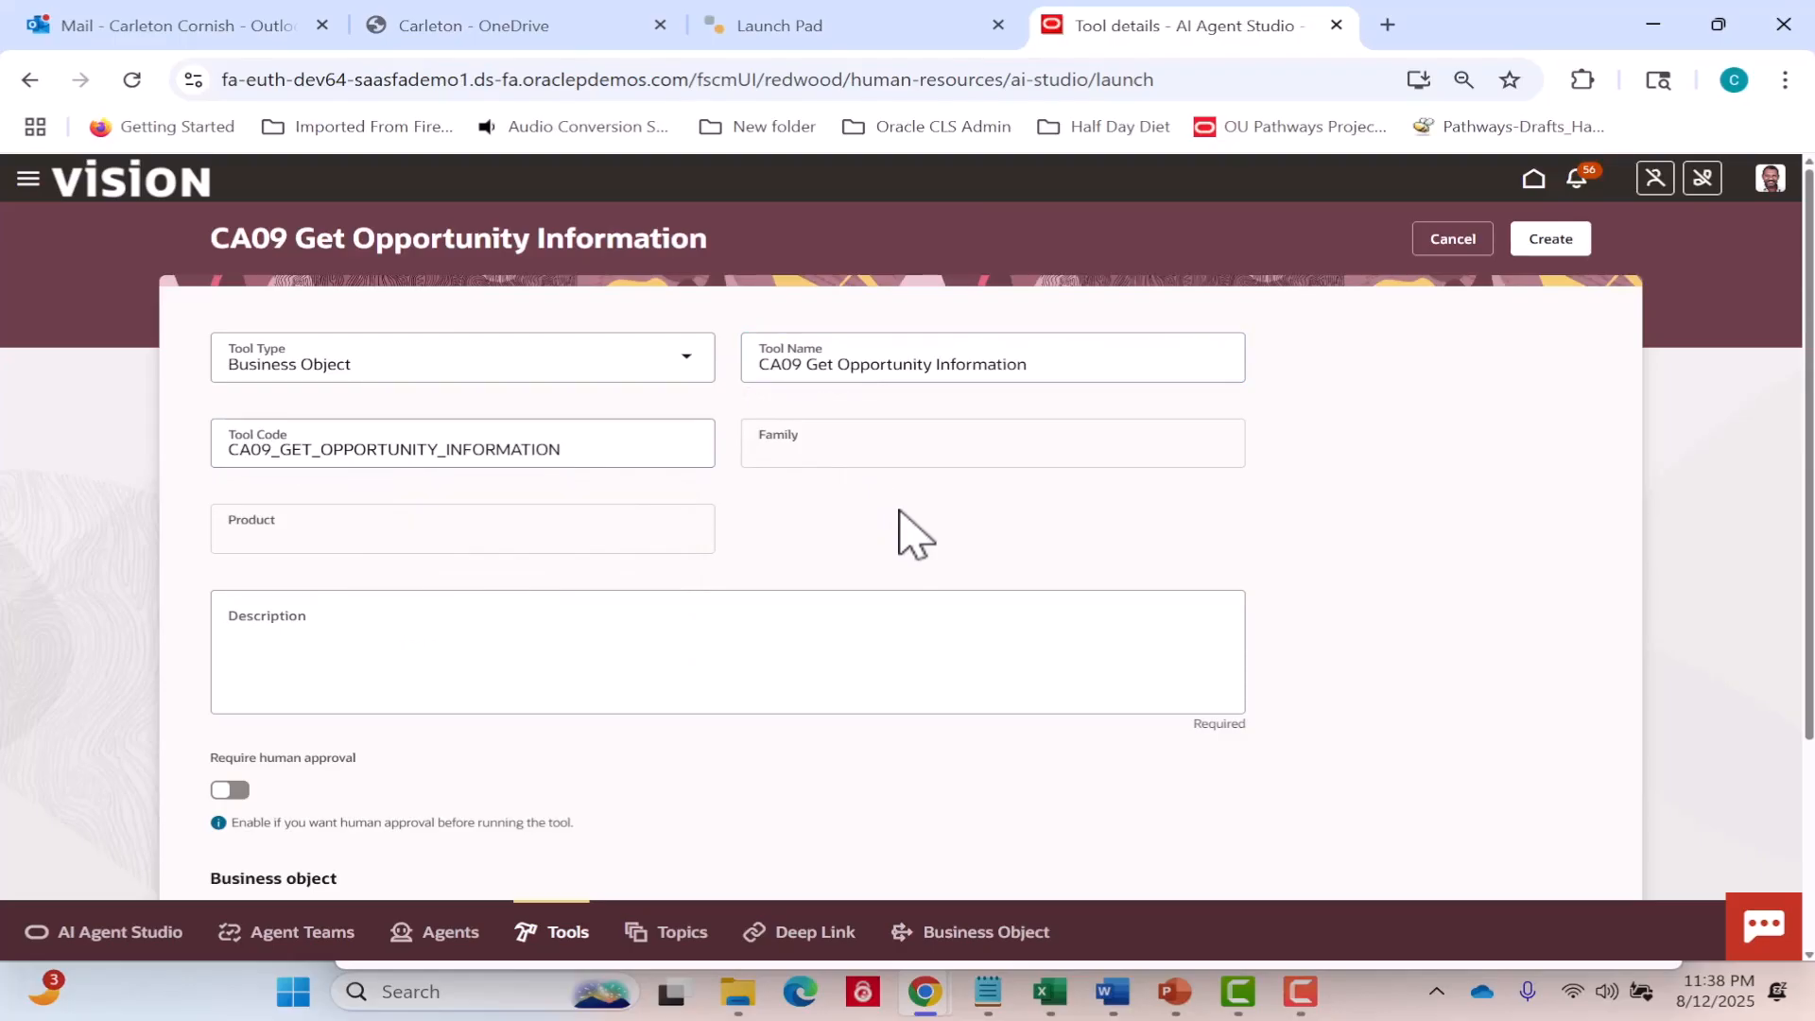
# Enter the tool description "This tool will retrieve the details of an opportunity.".
pyautogui.click(693, 617)
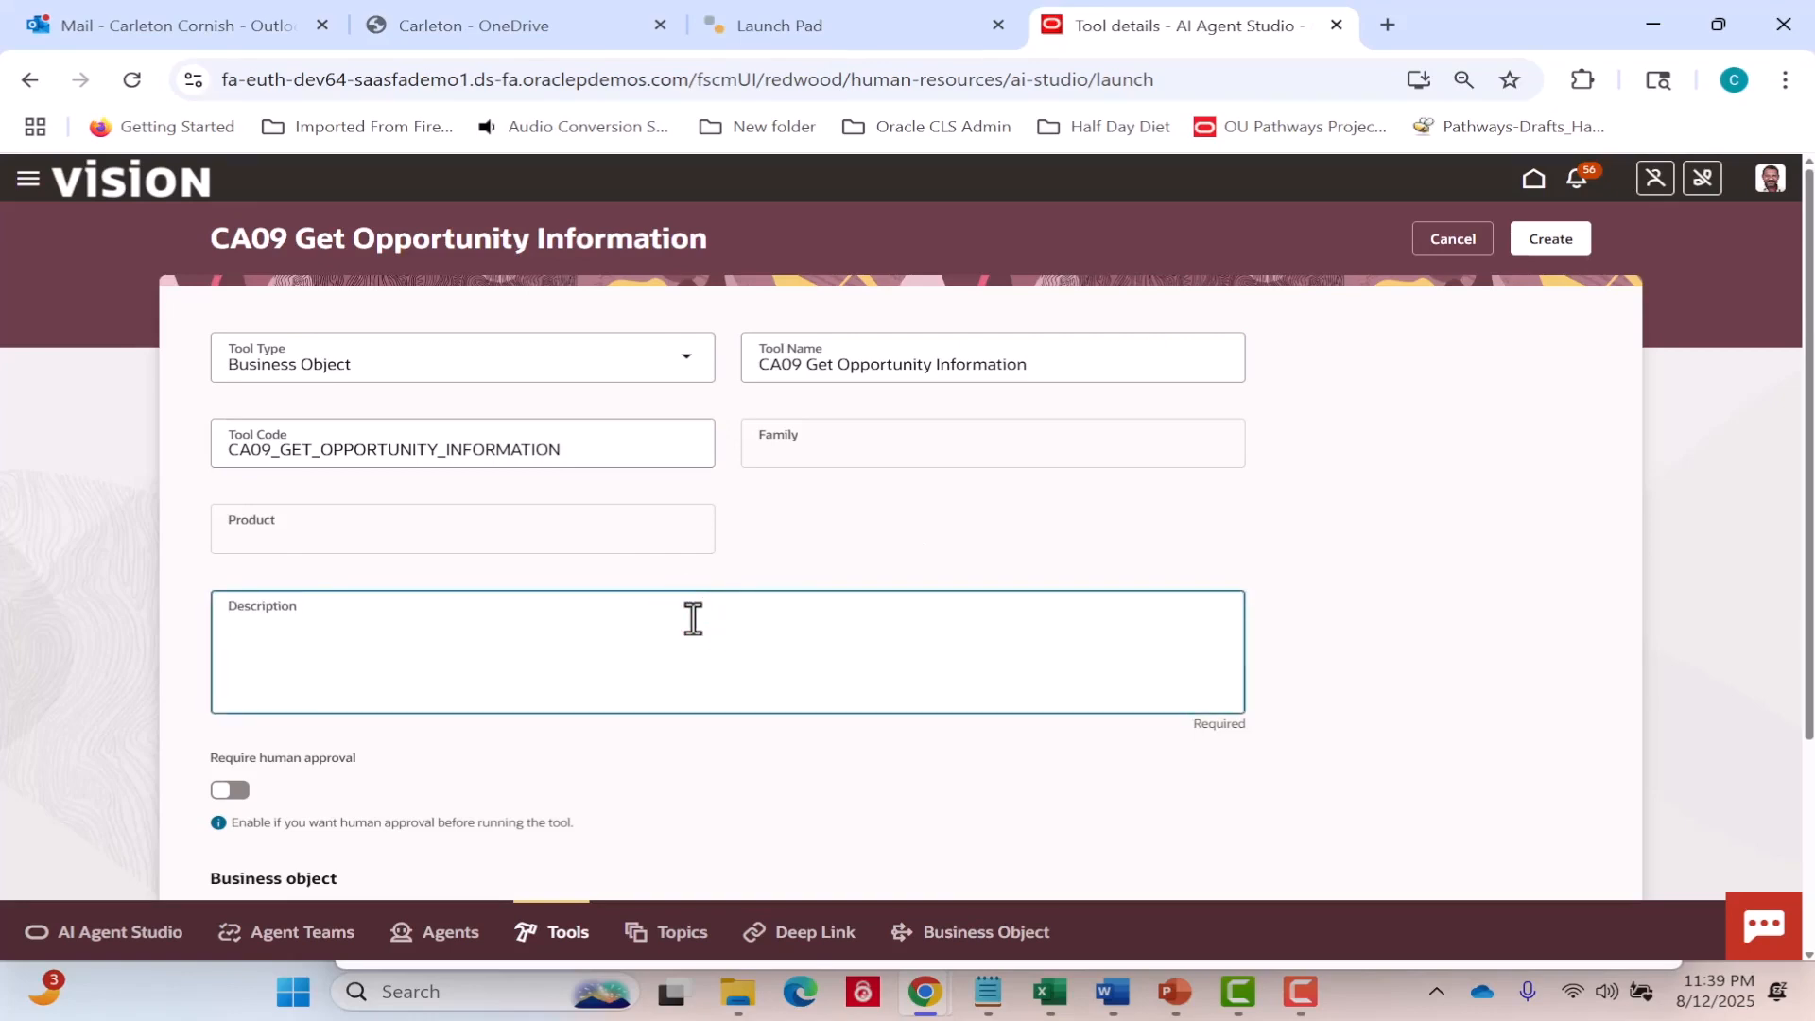
pyautogui.write('This tool will retrieve the')
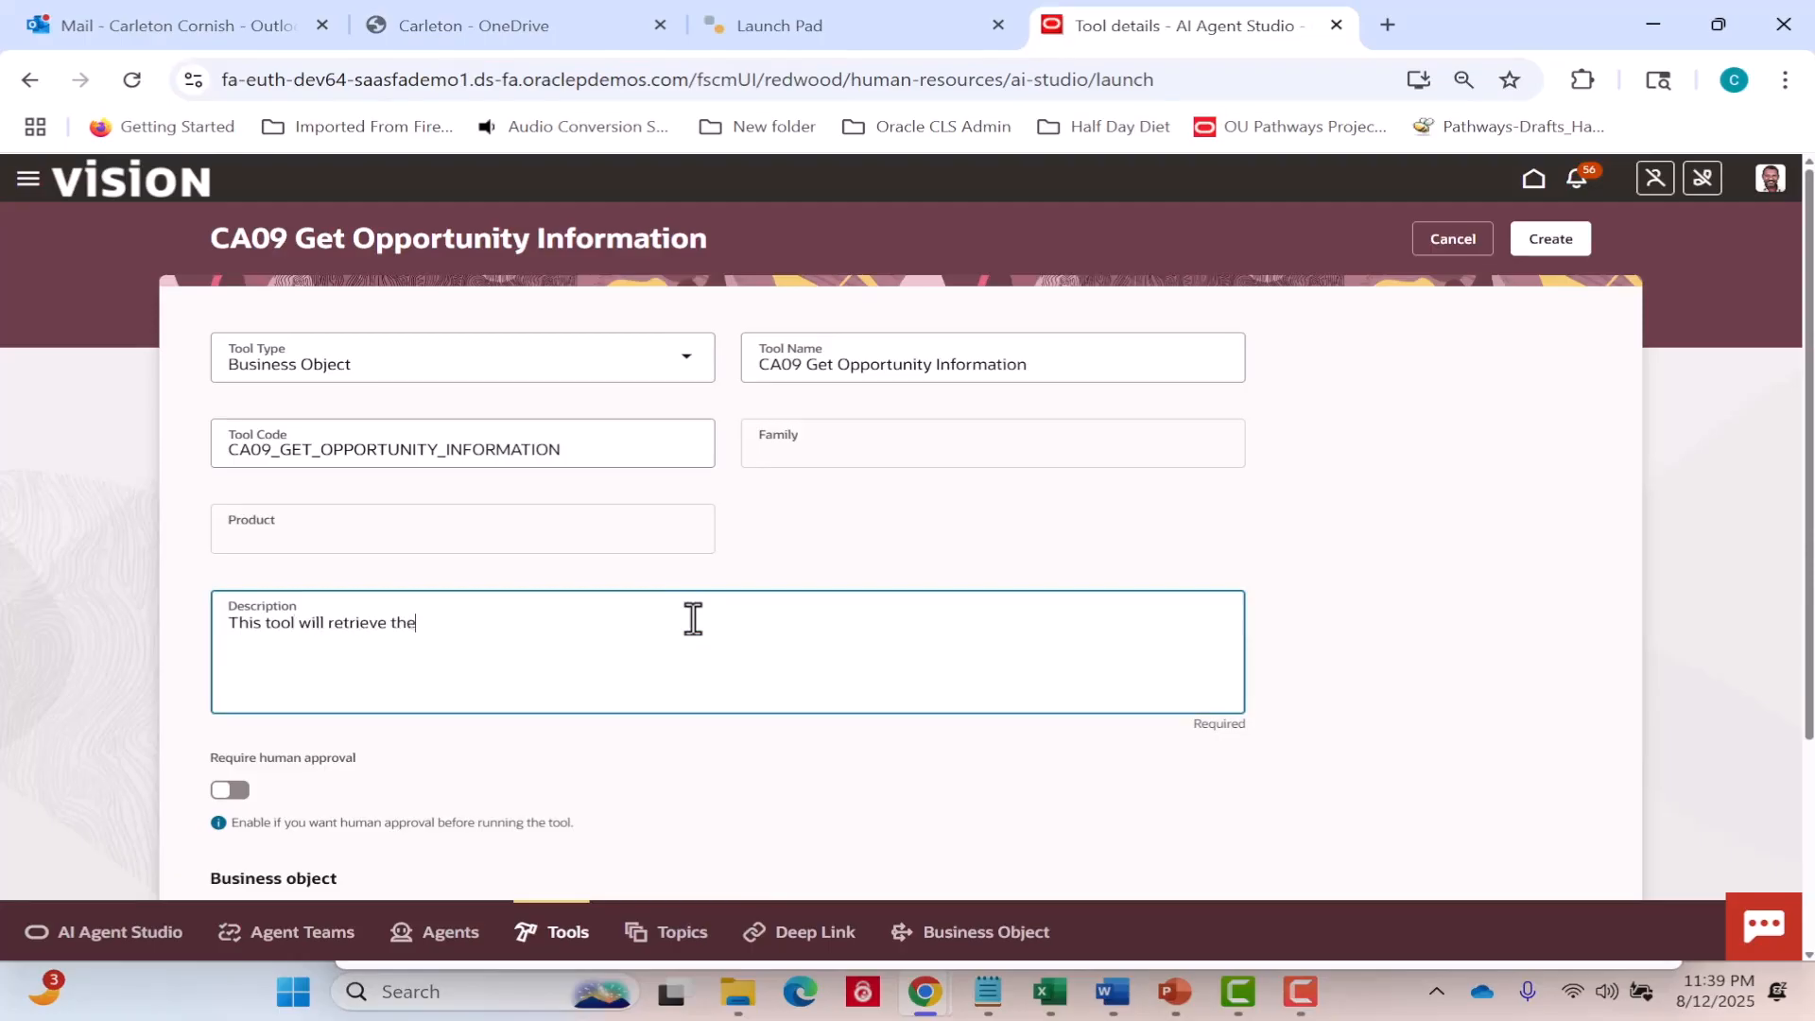
pyautogui.write(' detals of an opportunity')
pyautogui.click(451, 628)
pyautogui.write('i')
pyautogui.click(652, 628)
pyautogui.write('.')
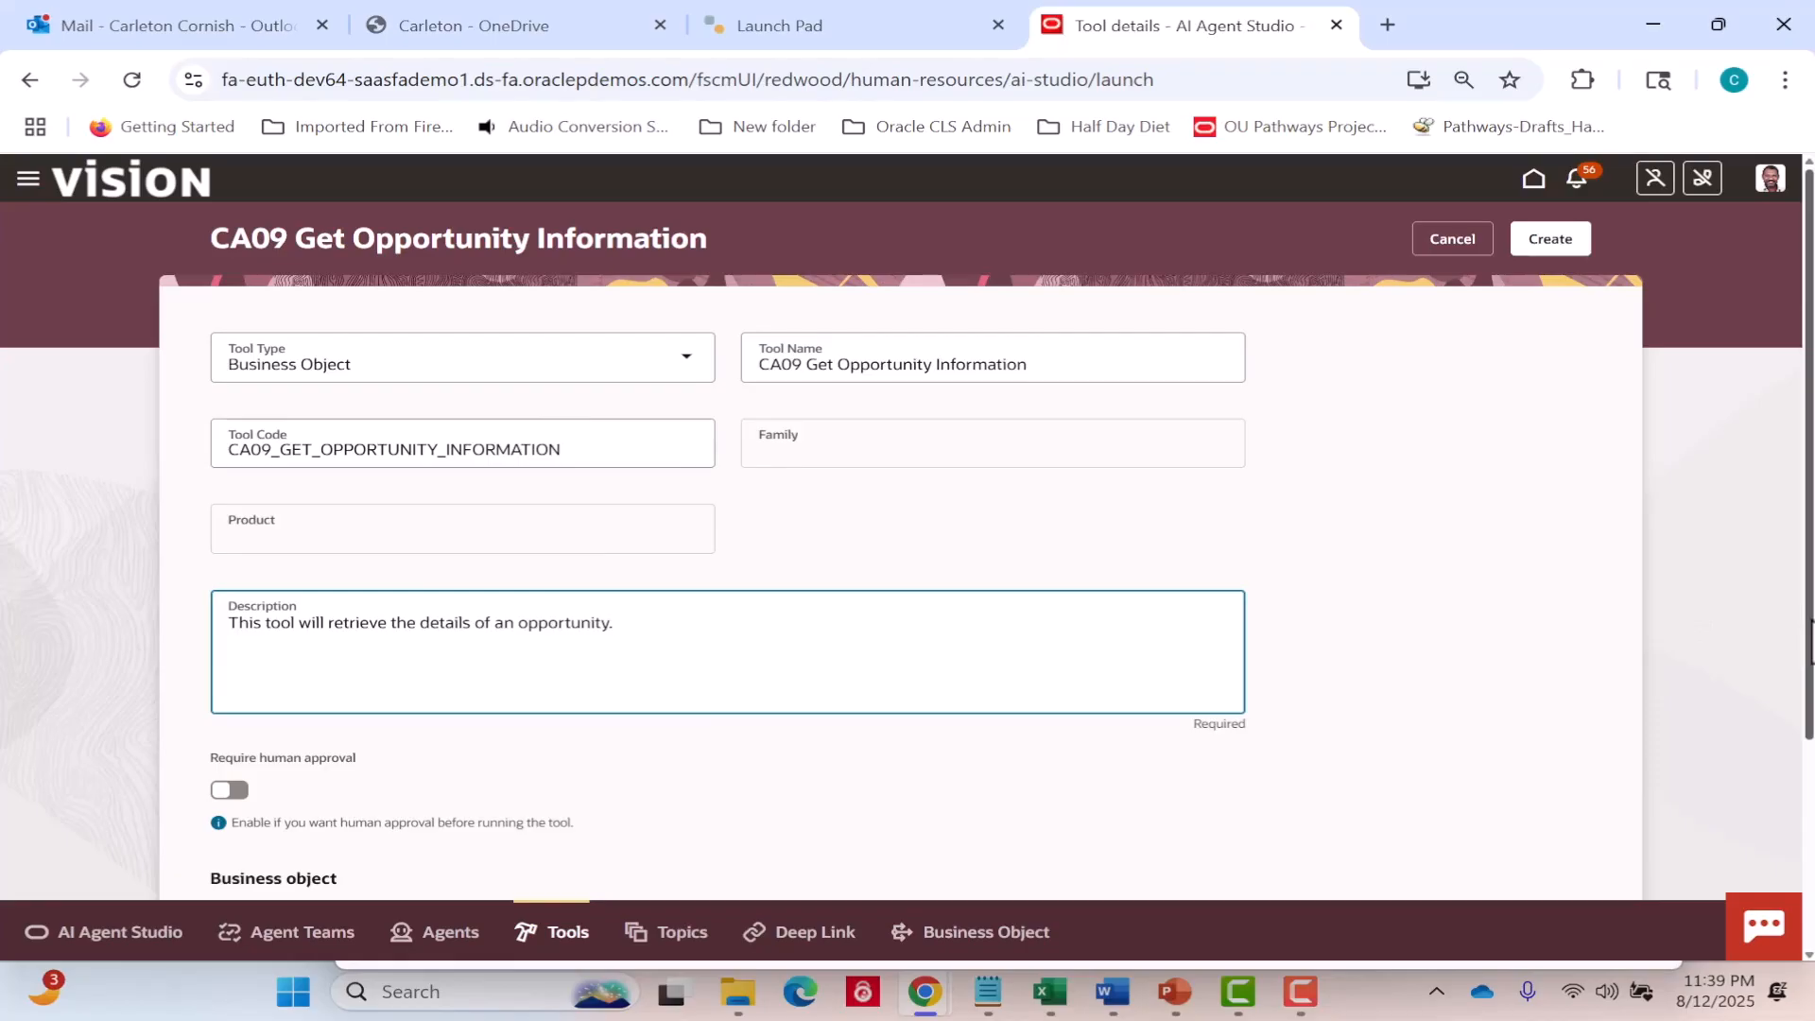
# Attach the CA09 Get Opportunity Details business object to the tool and create the tool.
pyautogui.moveTo(1809, 643); pyautogui.dragTo(1808, 816)
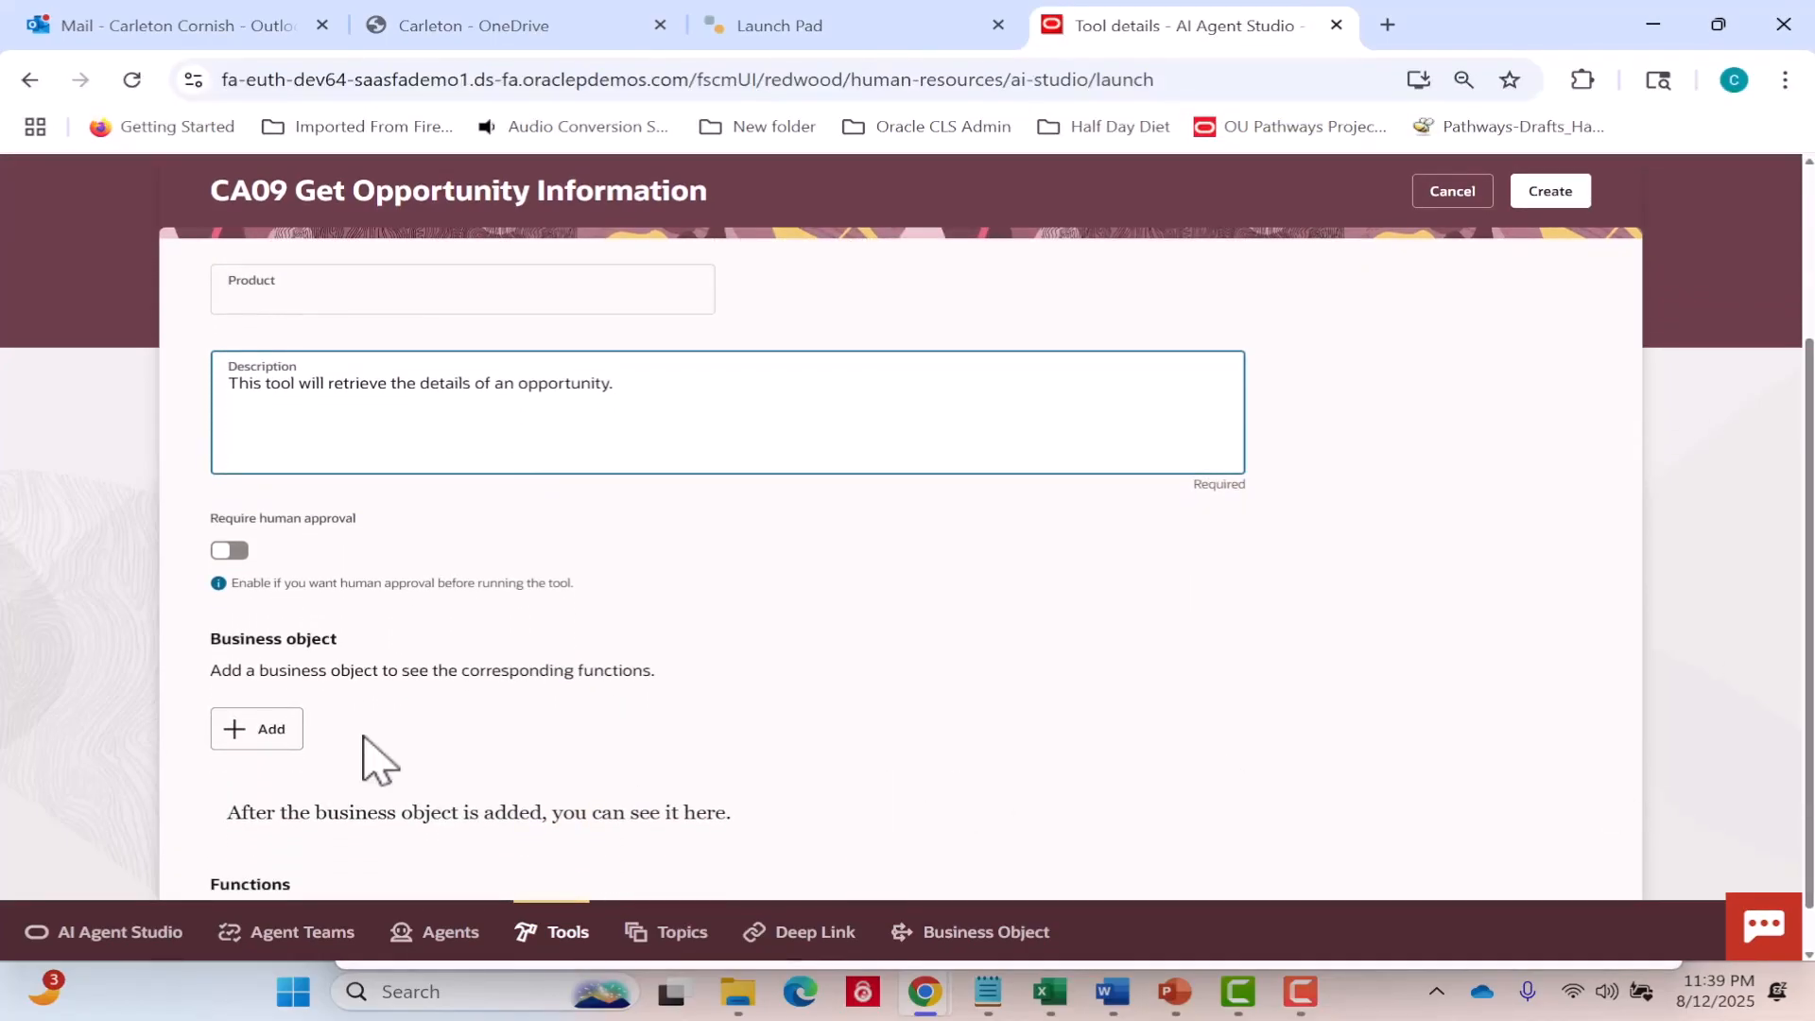
pyautogui.click(279, 737)
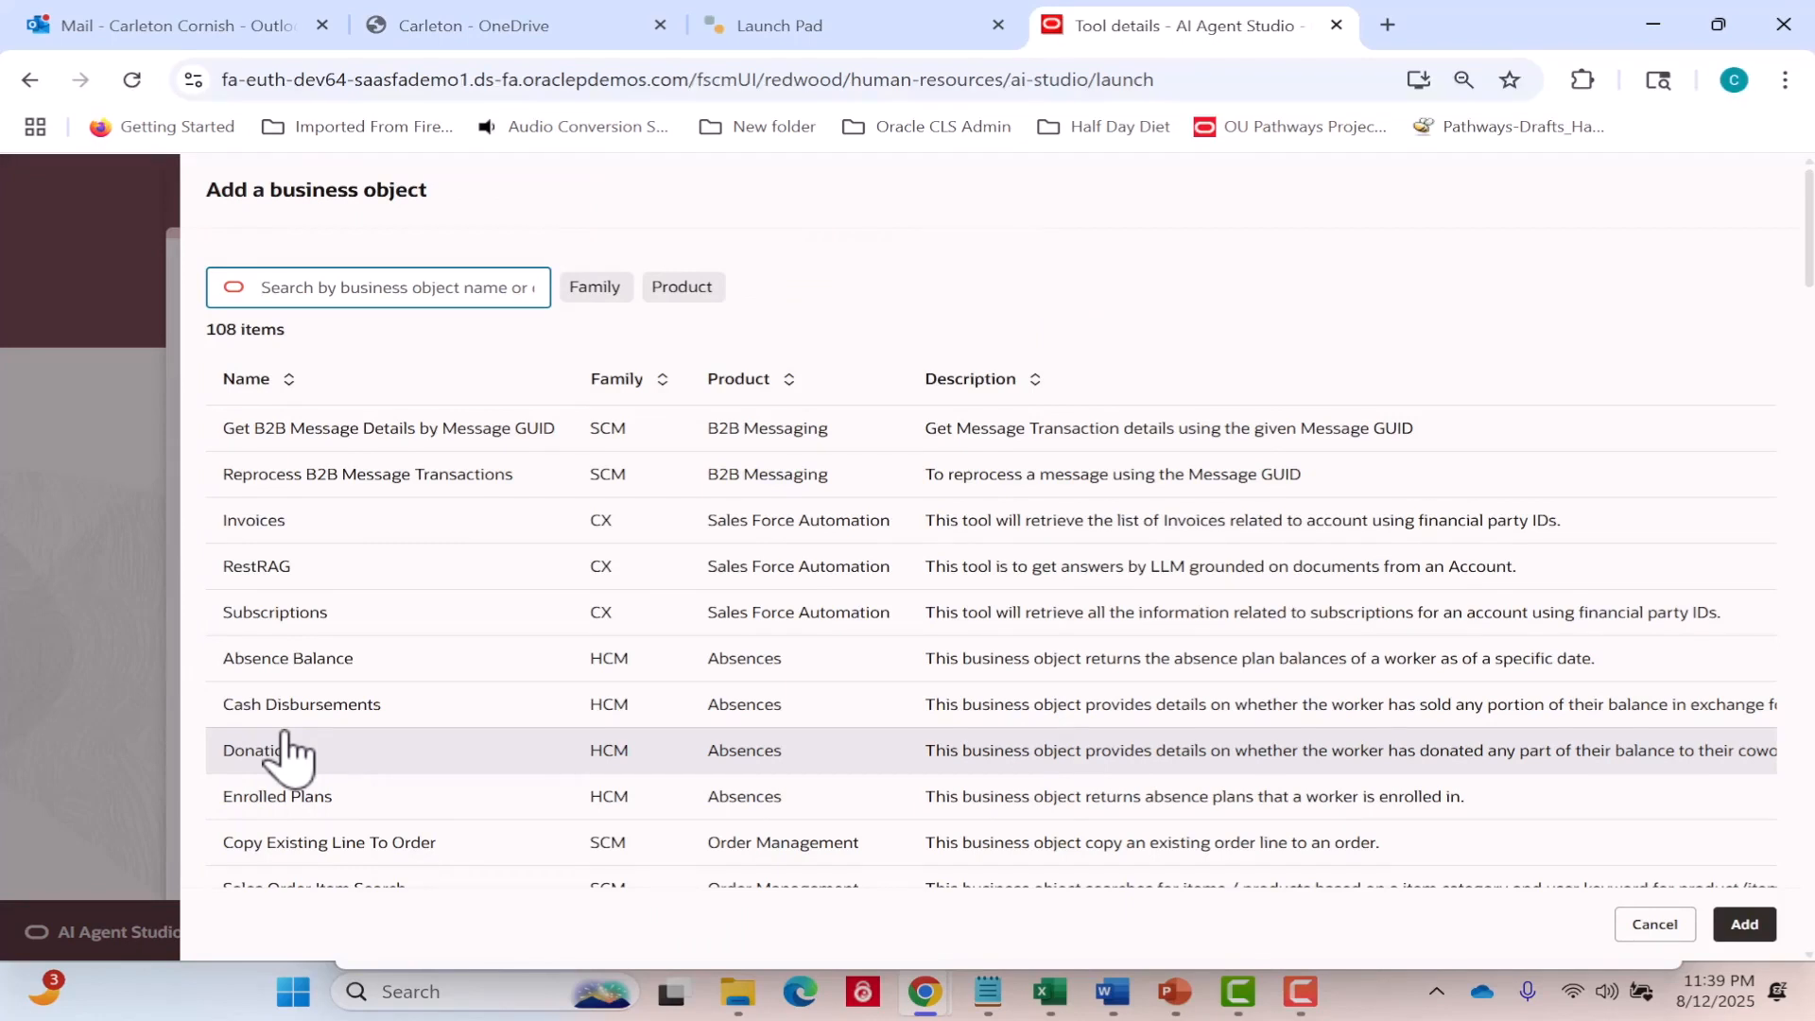
pyautogui.click(305, 287)
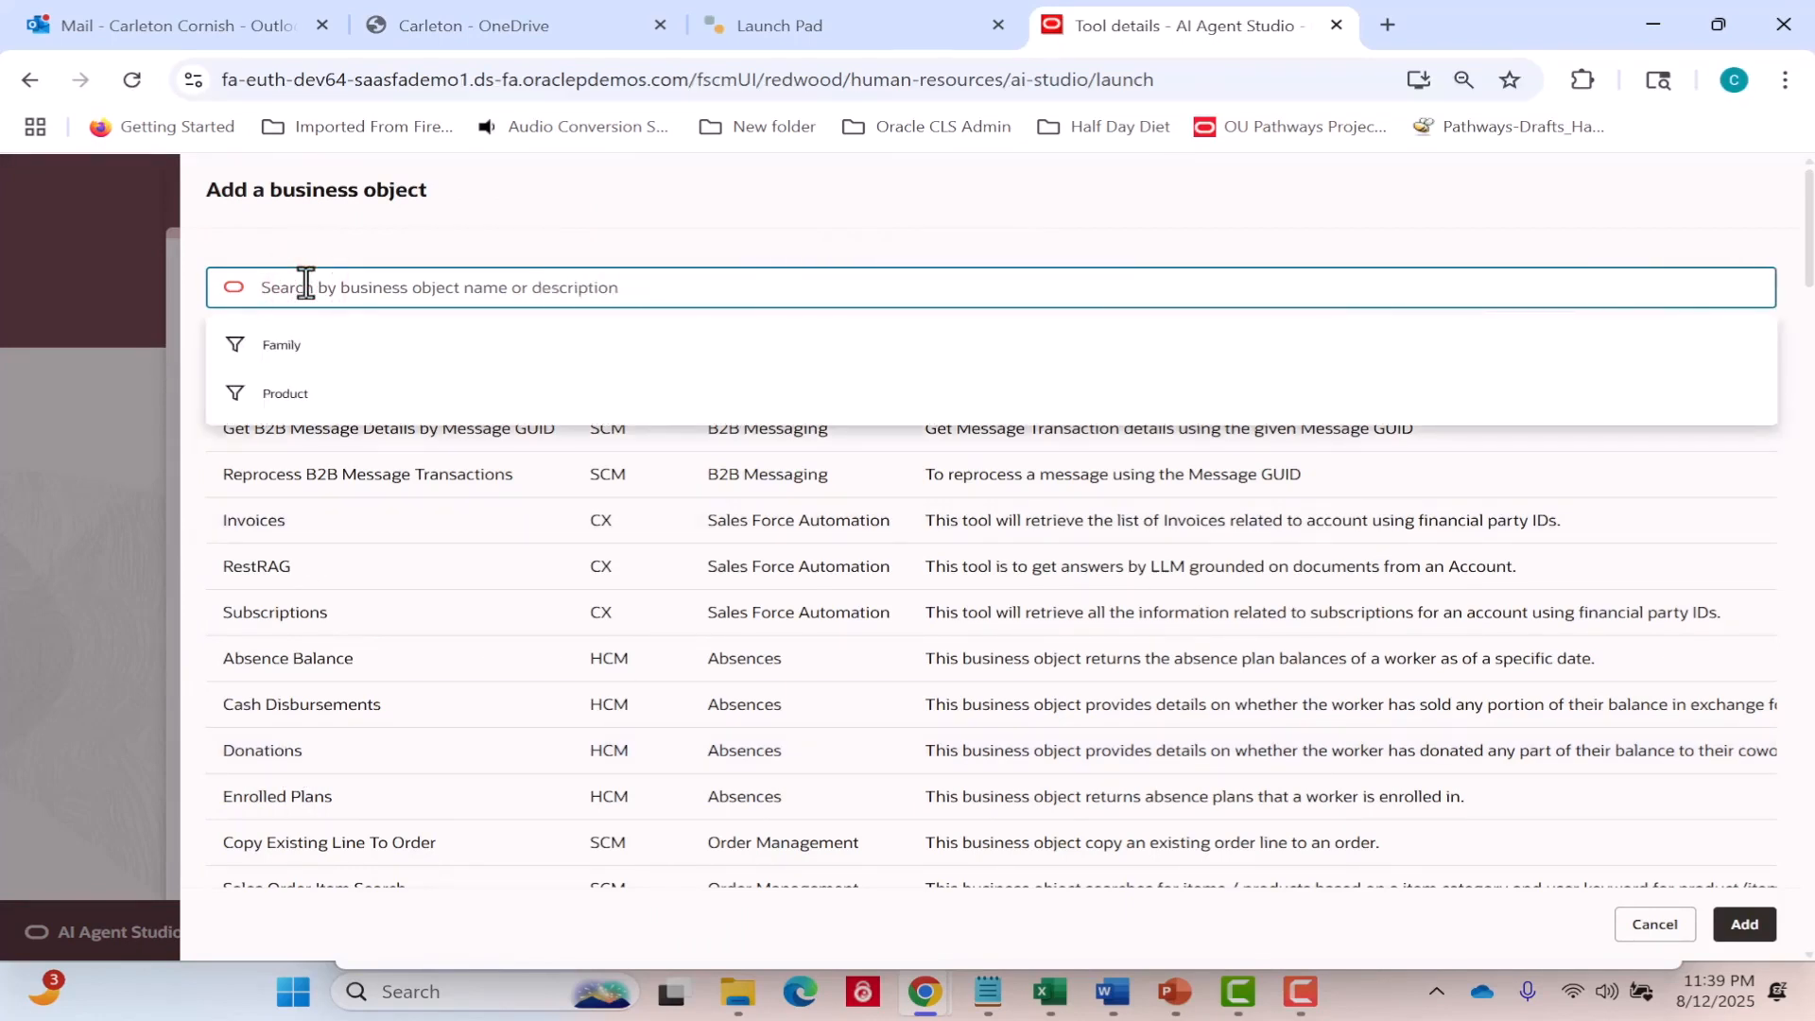
pyautogui.write('CA09')
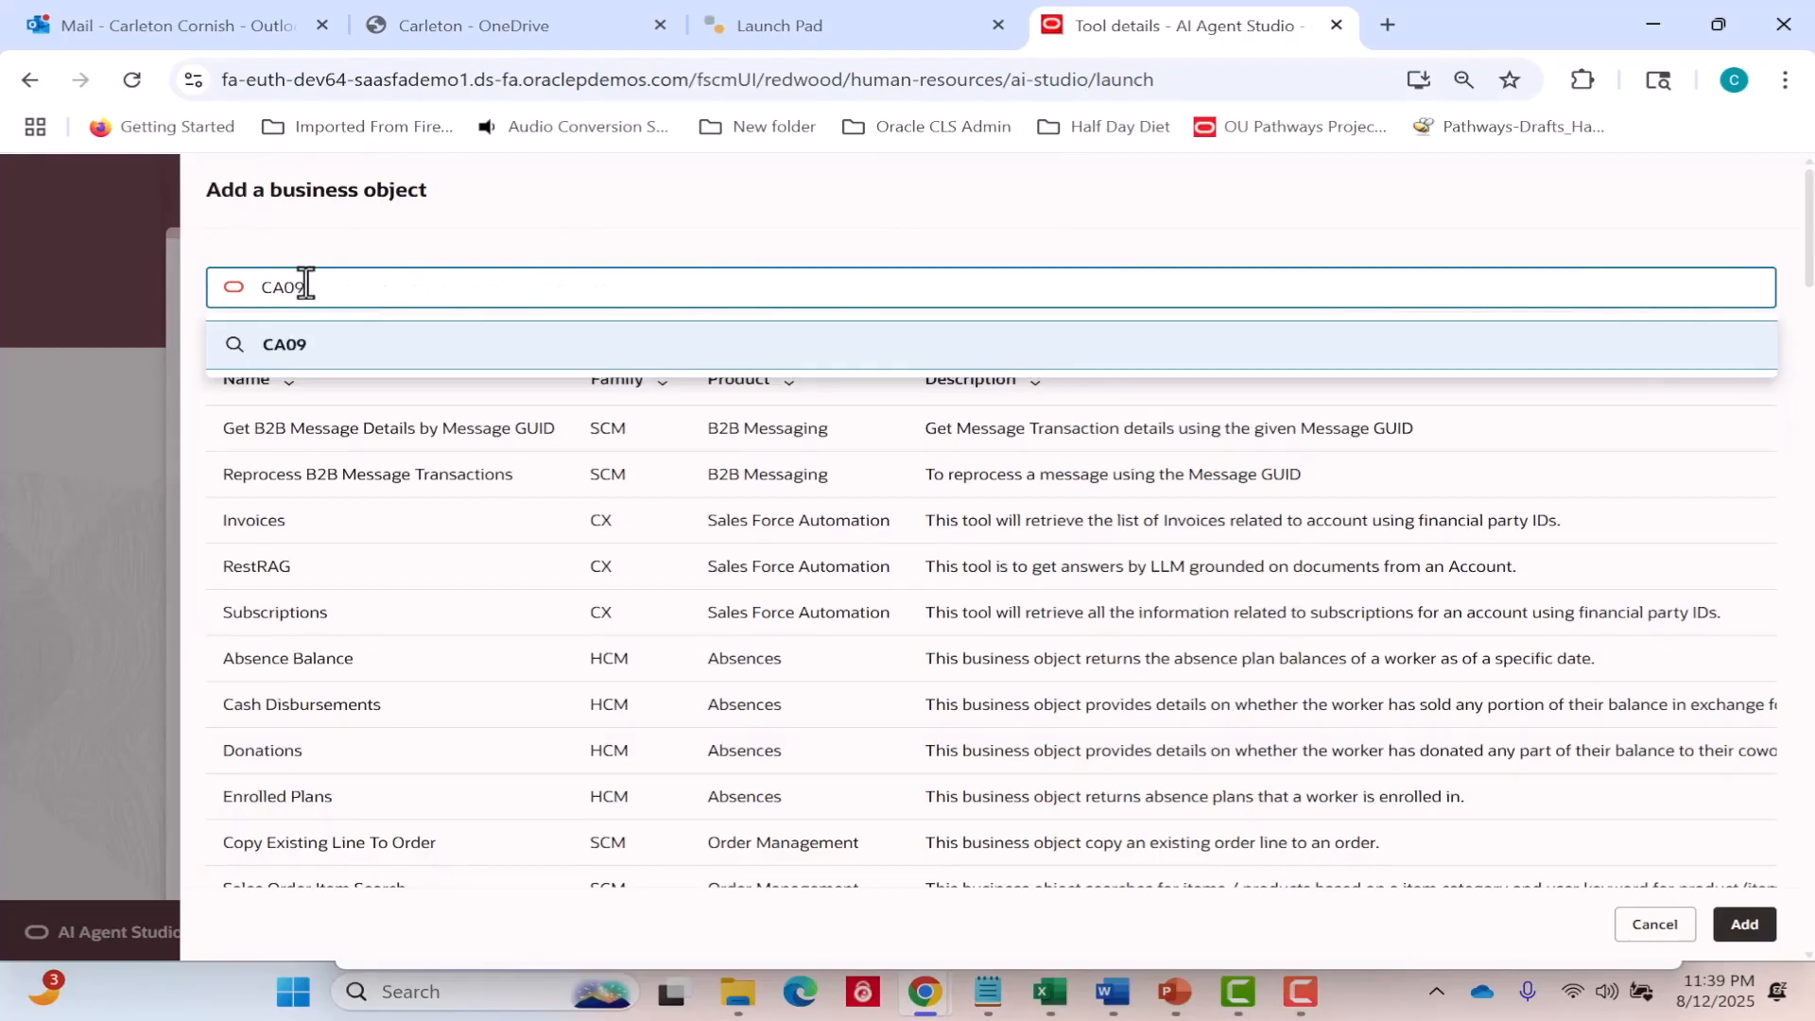
pyautogui.write(' Get Op')
pyautogui.write('po')
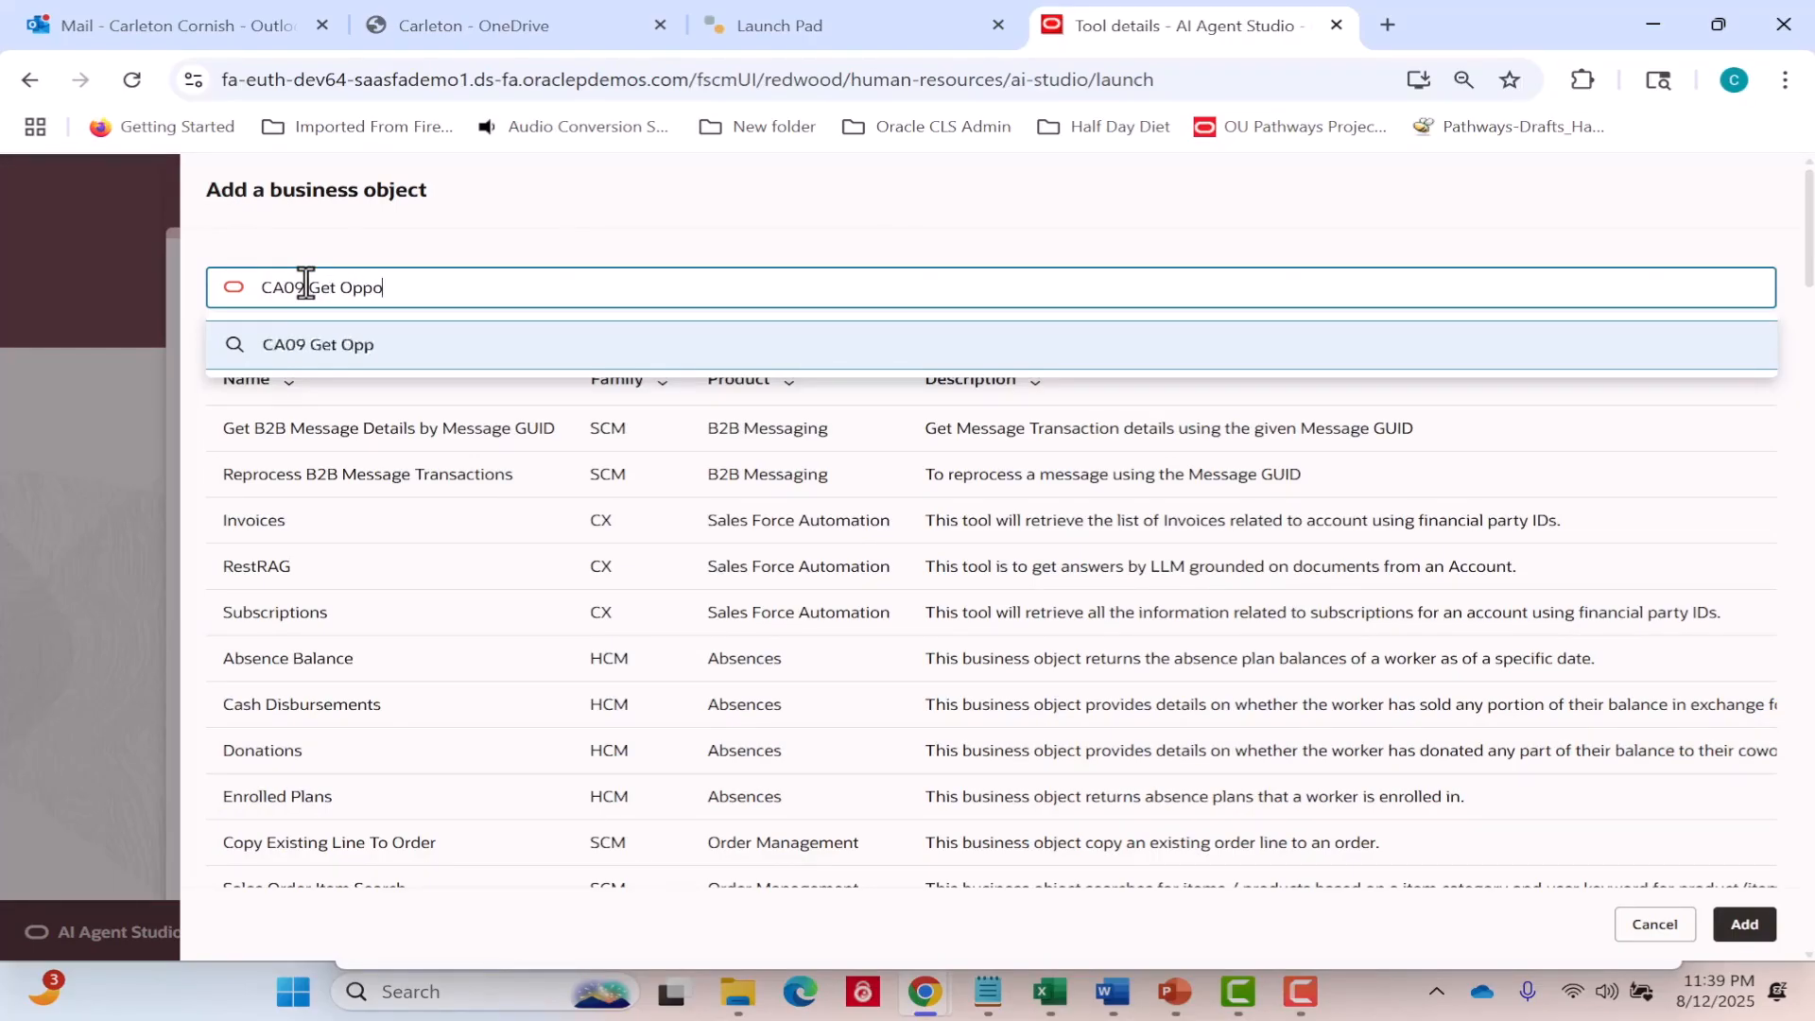
pyautogui.write('rtunity Details')
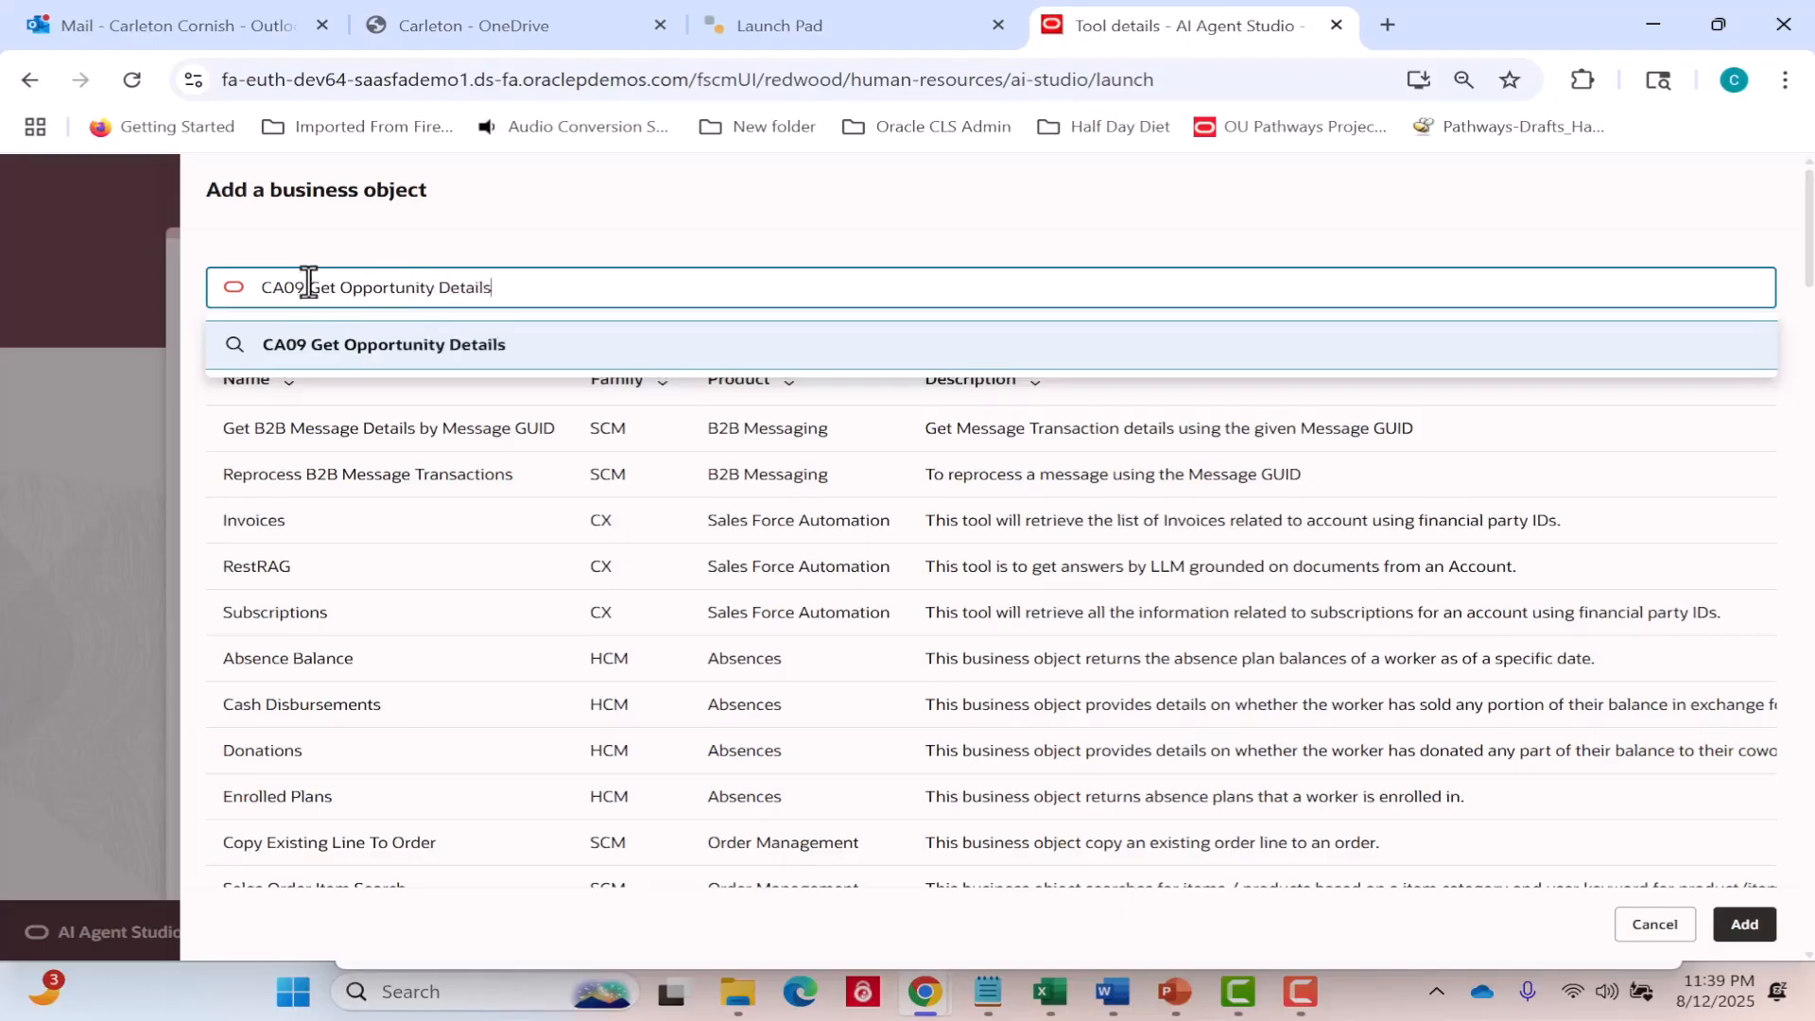
pyautogui.click(397, 343)
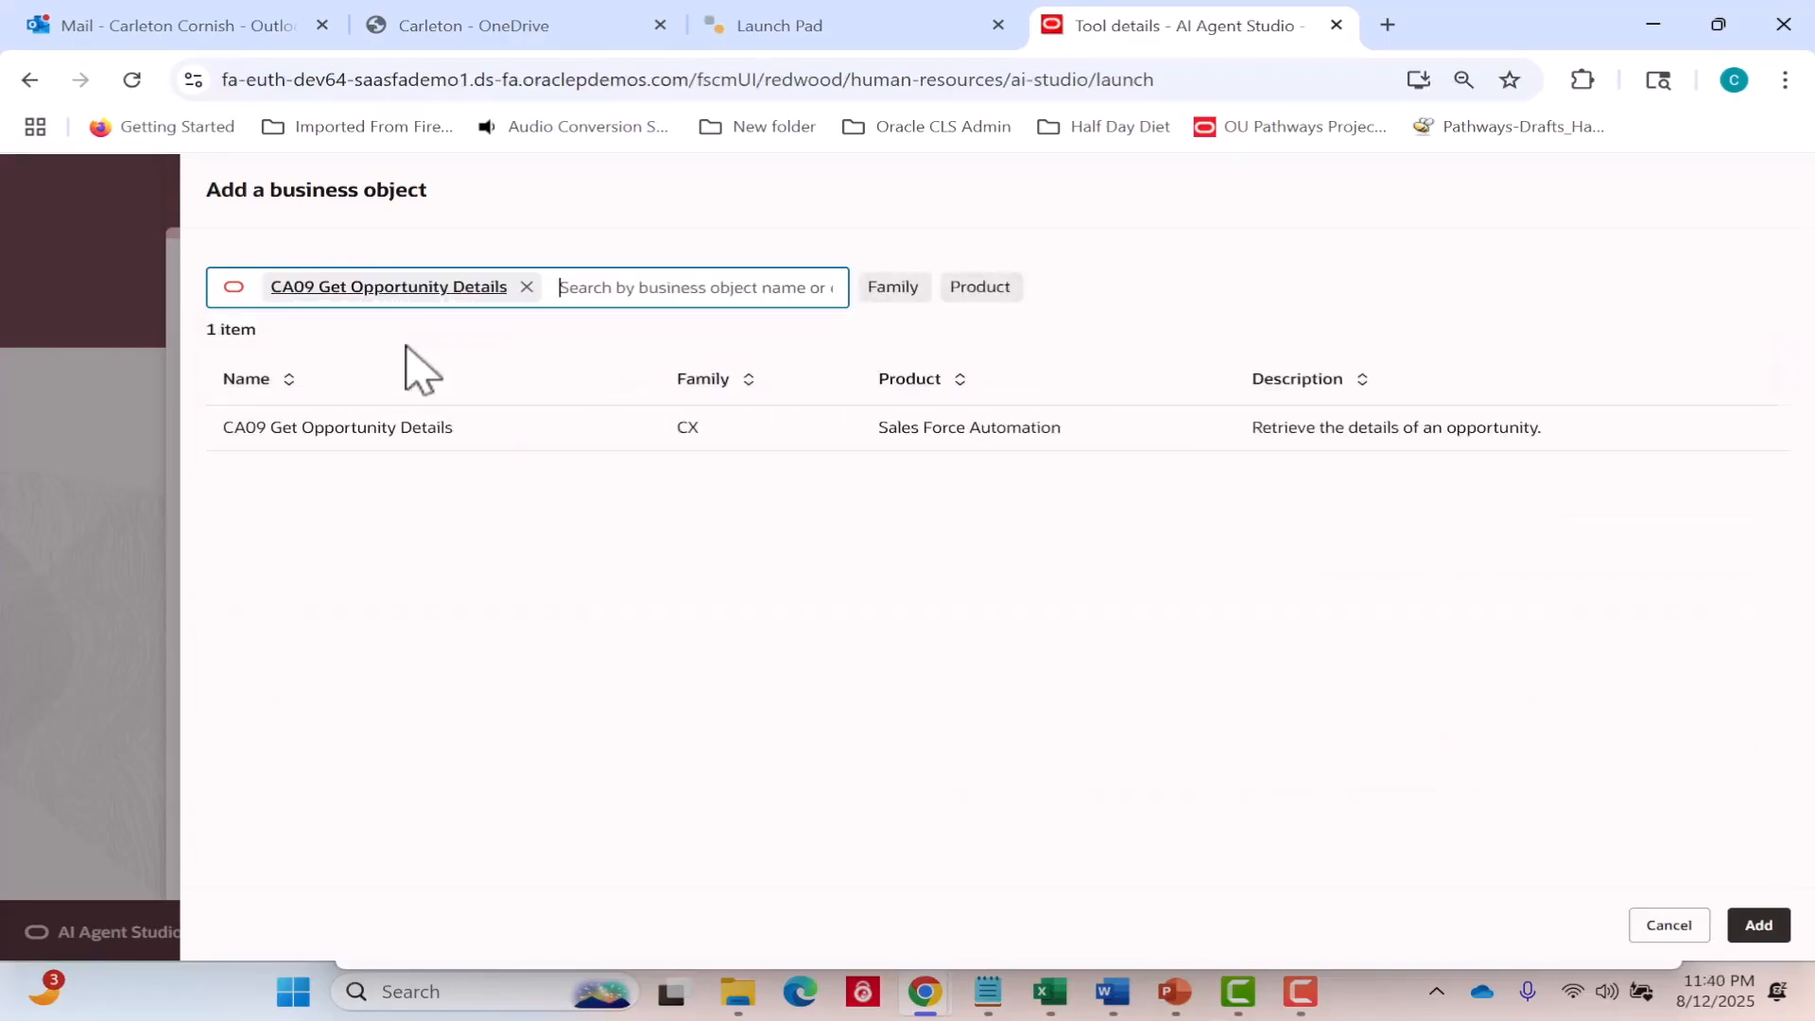
pyautogui.click(556, 446)
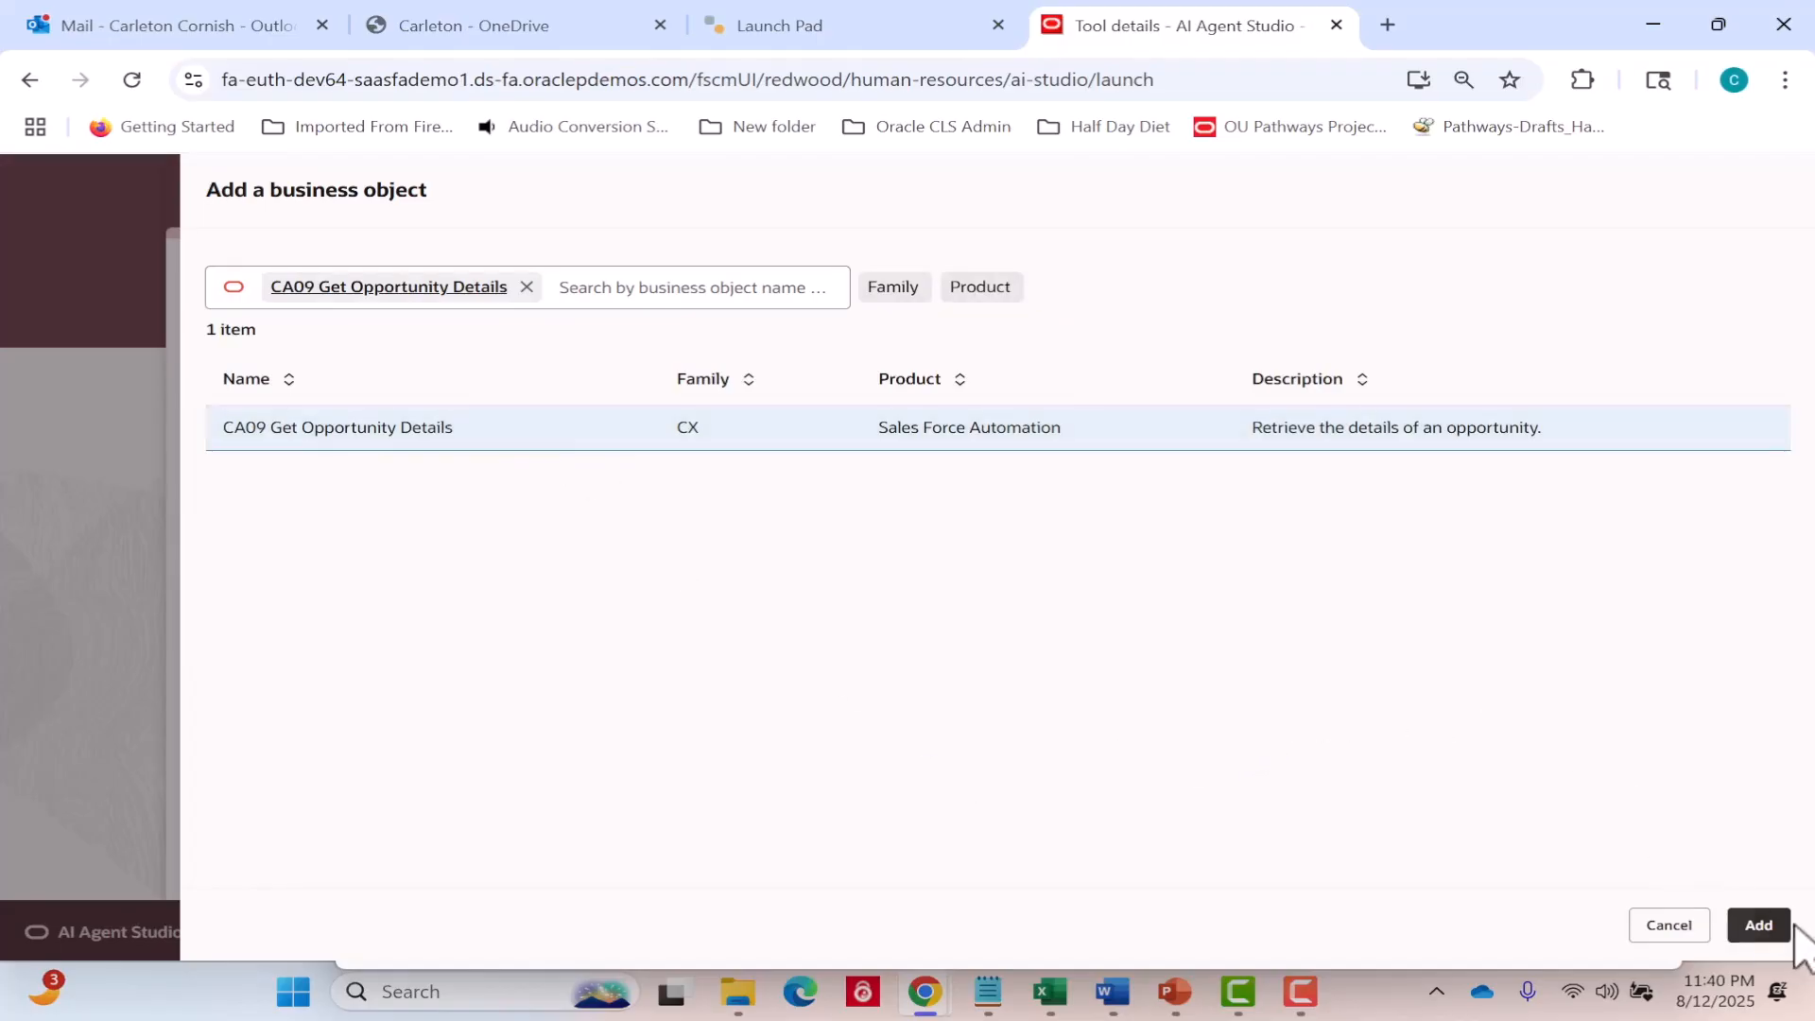
pyautogui.click(1765, 931)
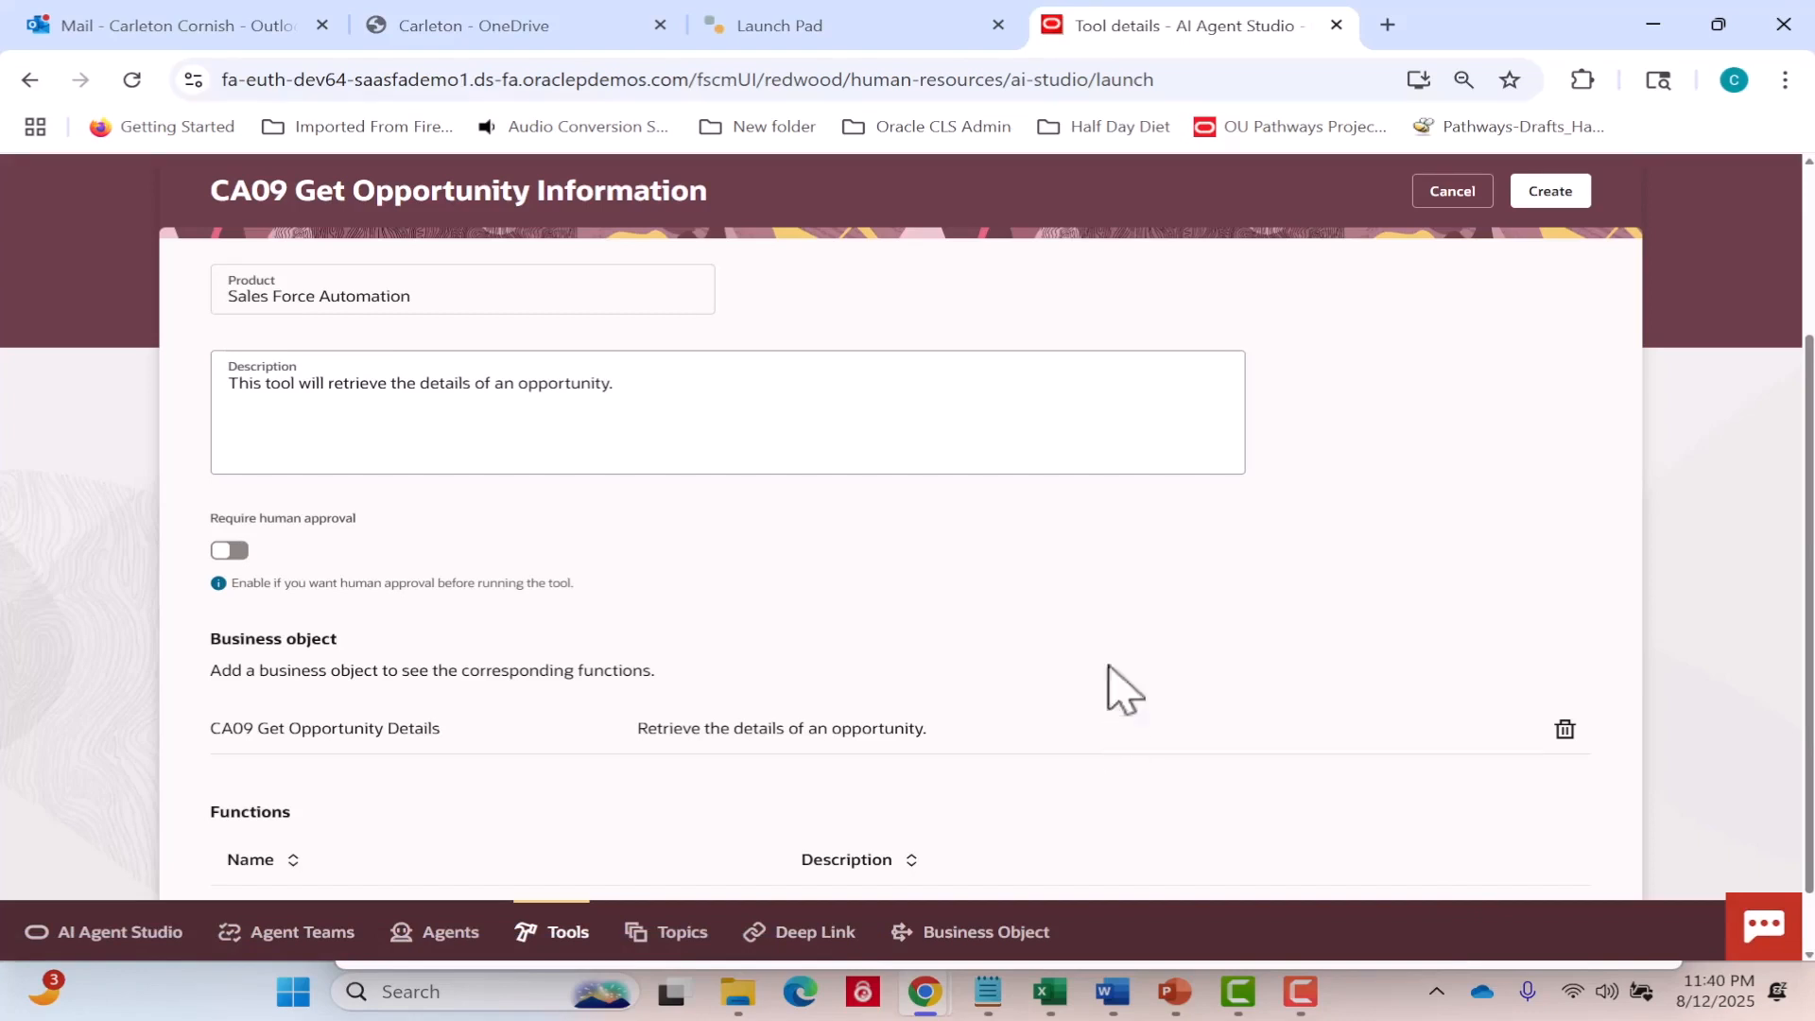
pyautogui.click(1562, 192)
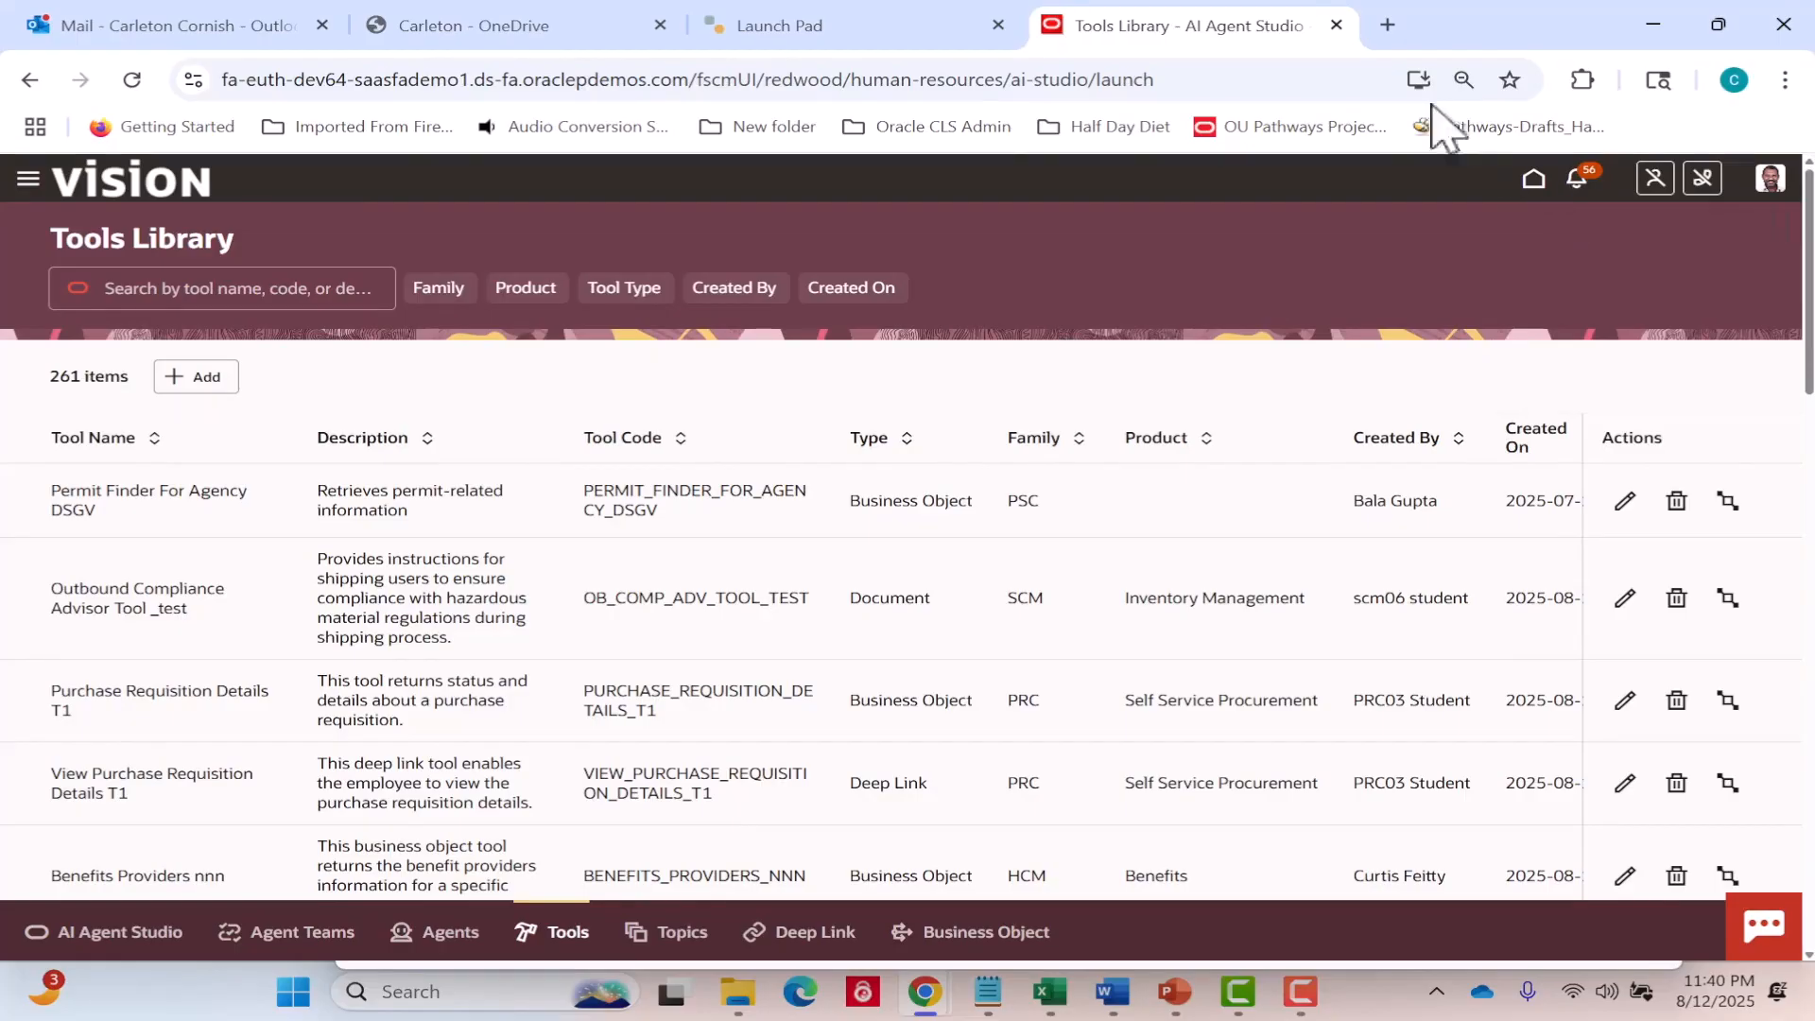
pyautogui.click(256, 280)
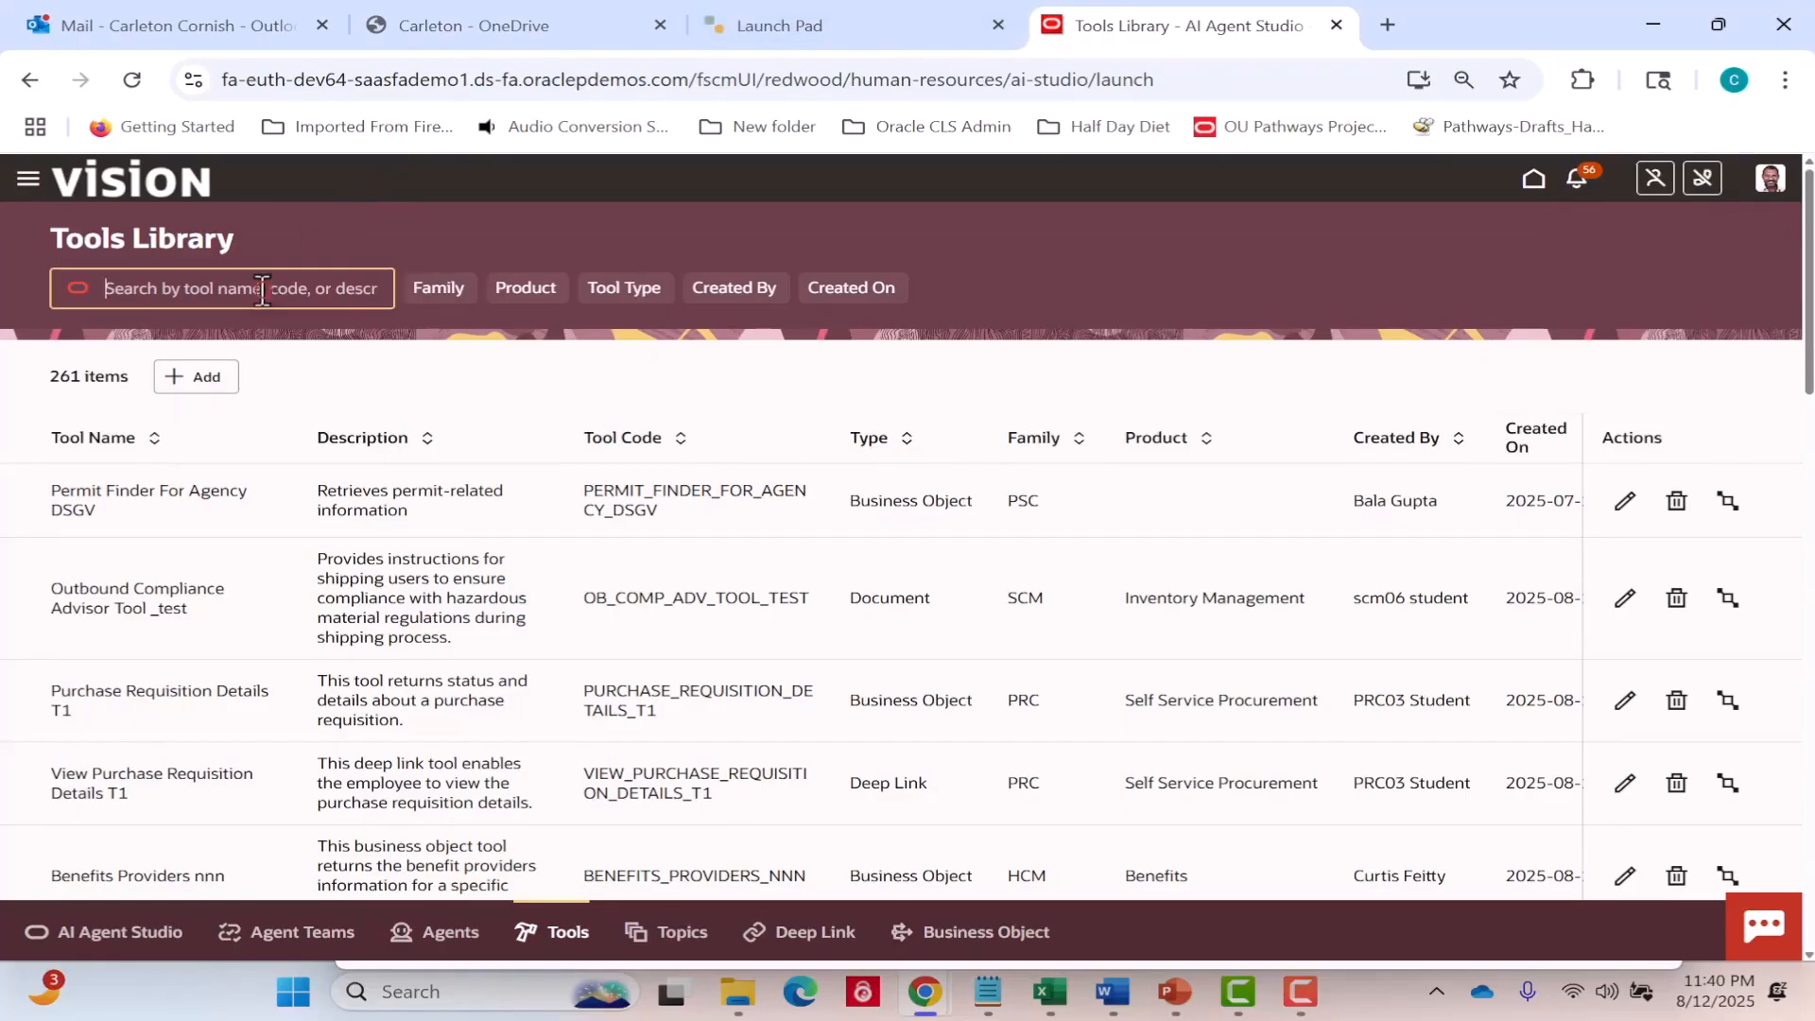
pyautogui.click(335, 167)
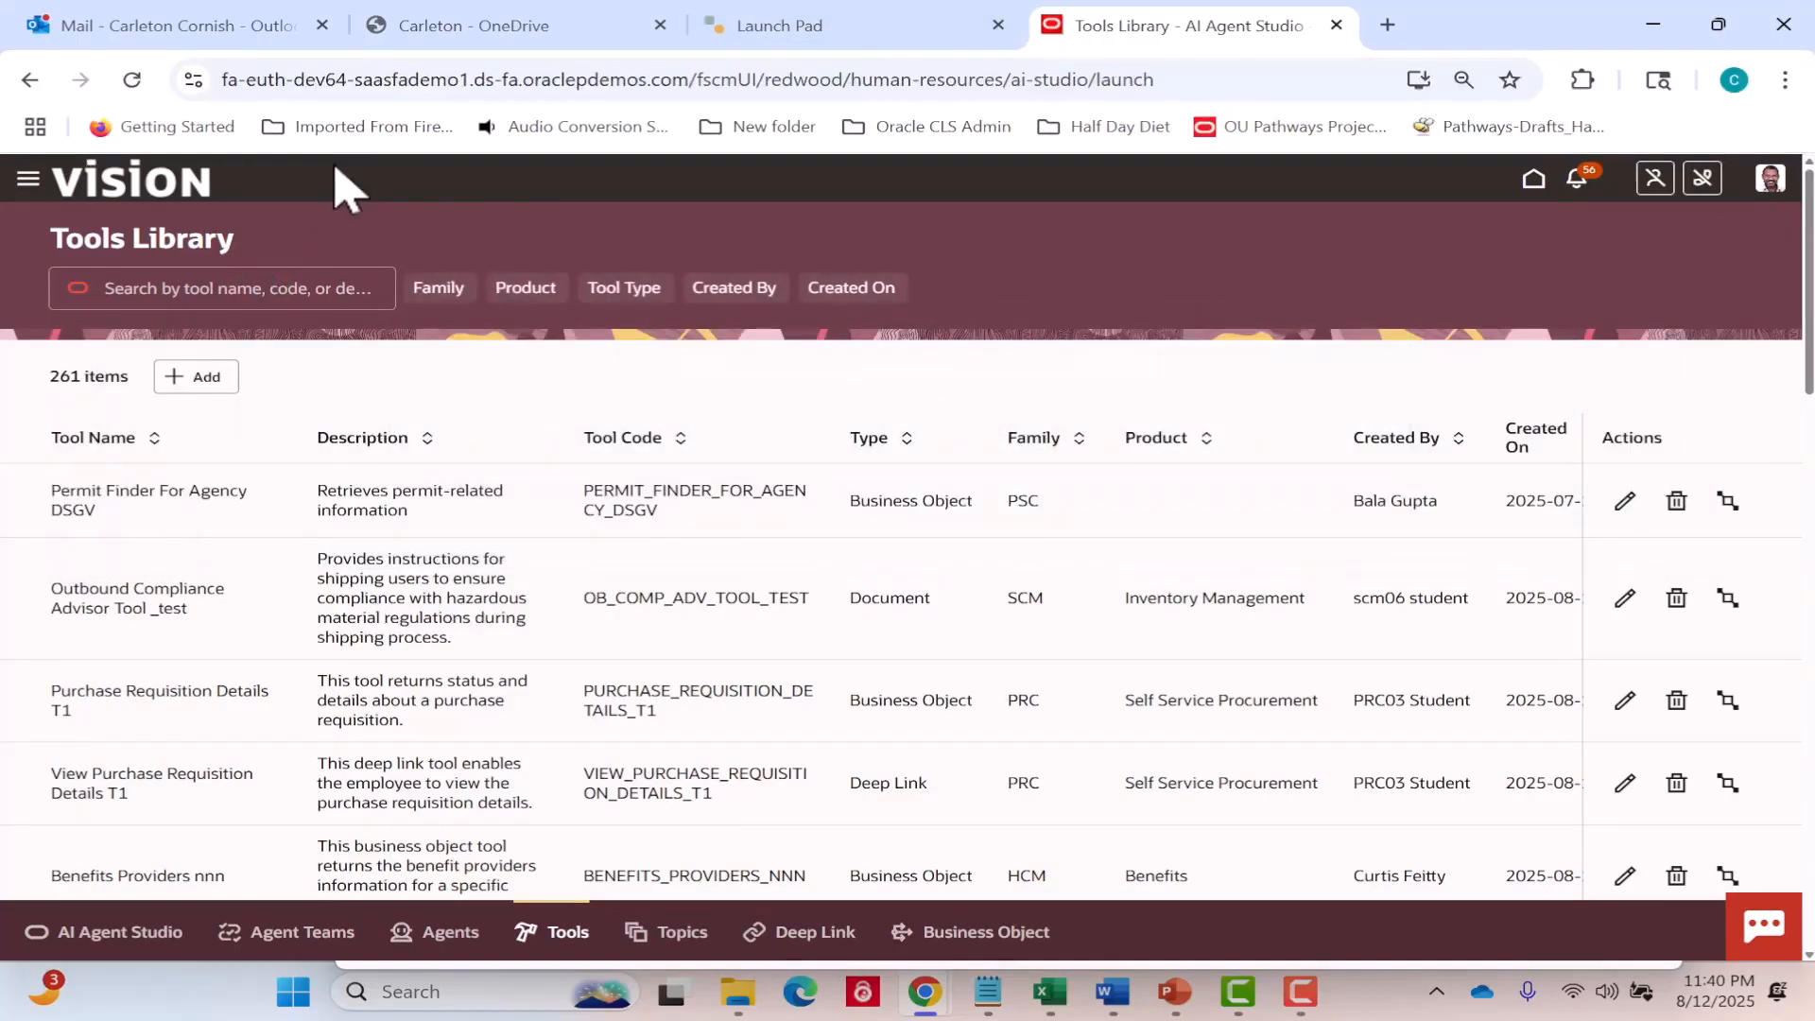
# Search the Tools Library for CA09.
pyautogui.click(275, 287)
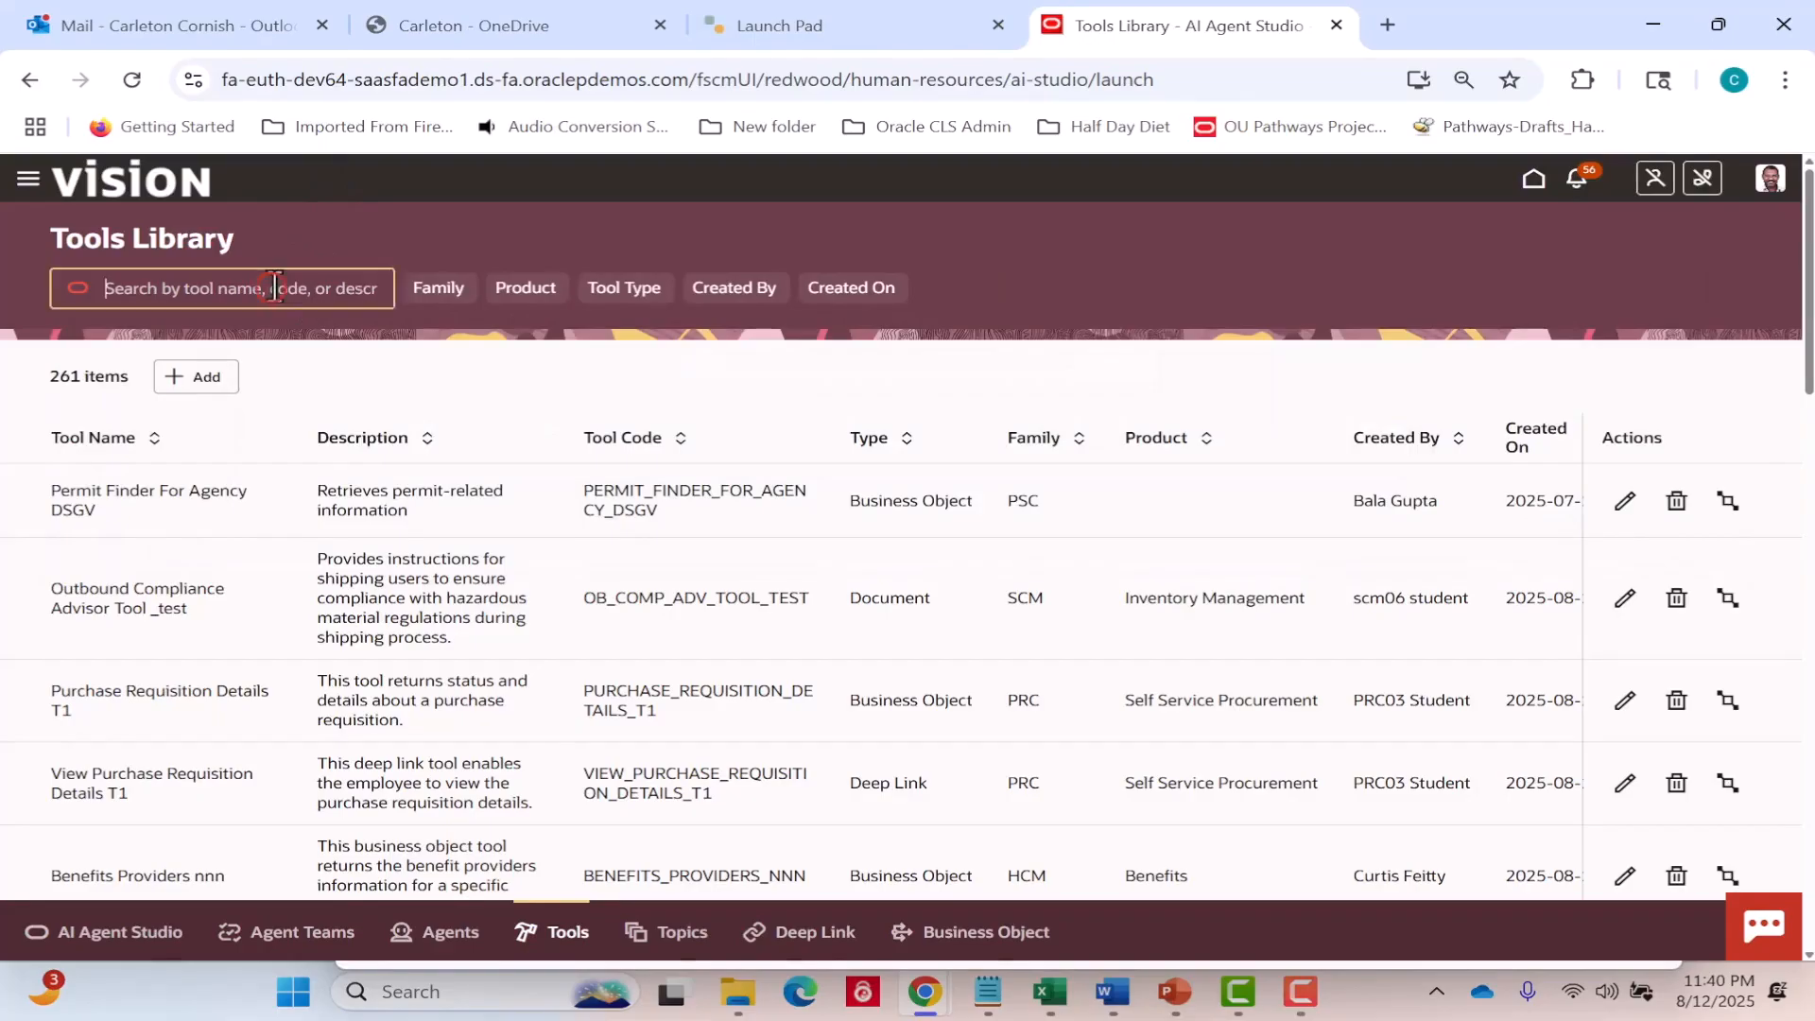
pyautogui.write('C')
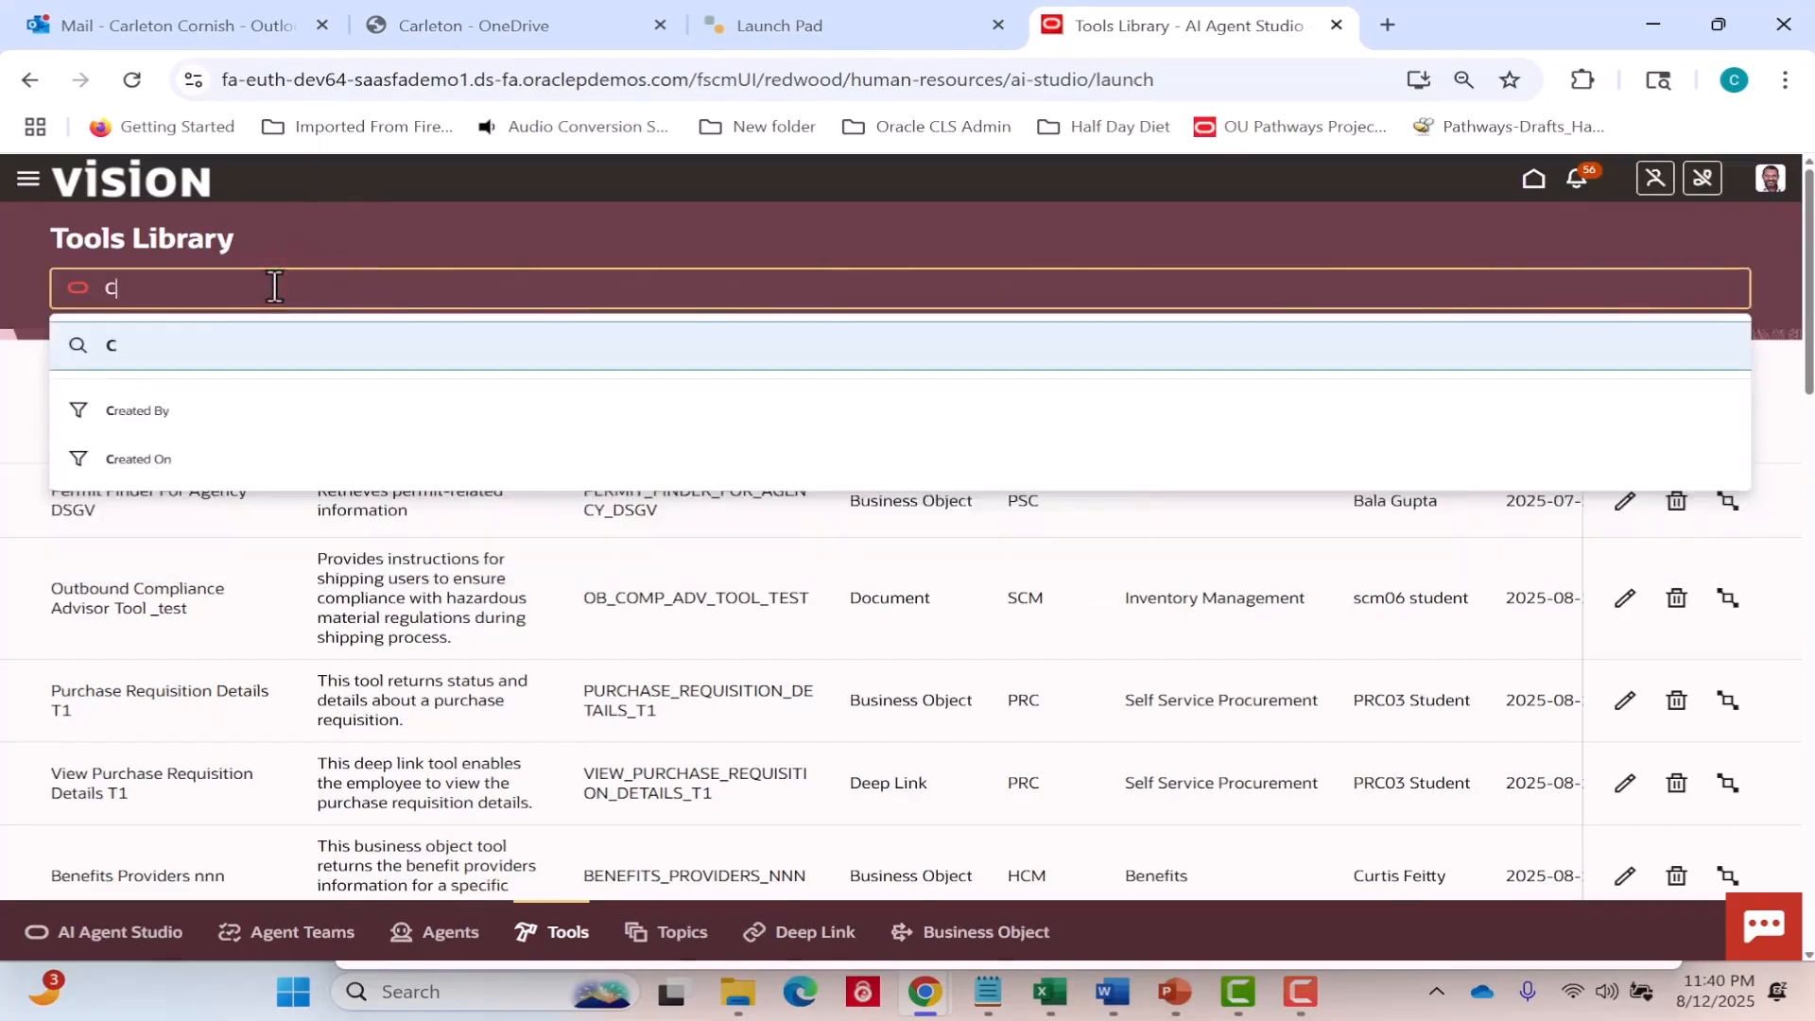
pyautogui.write('A09')
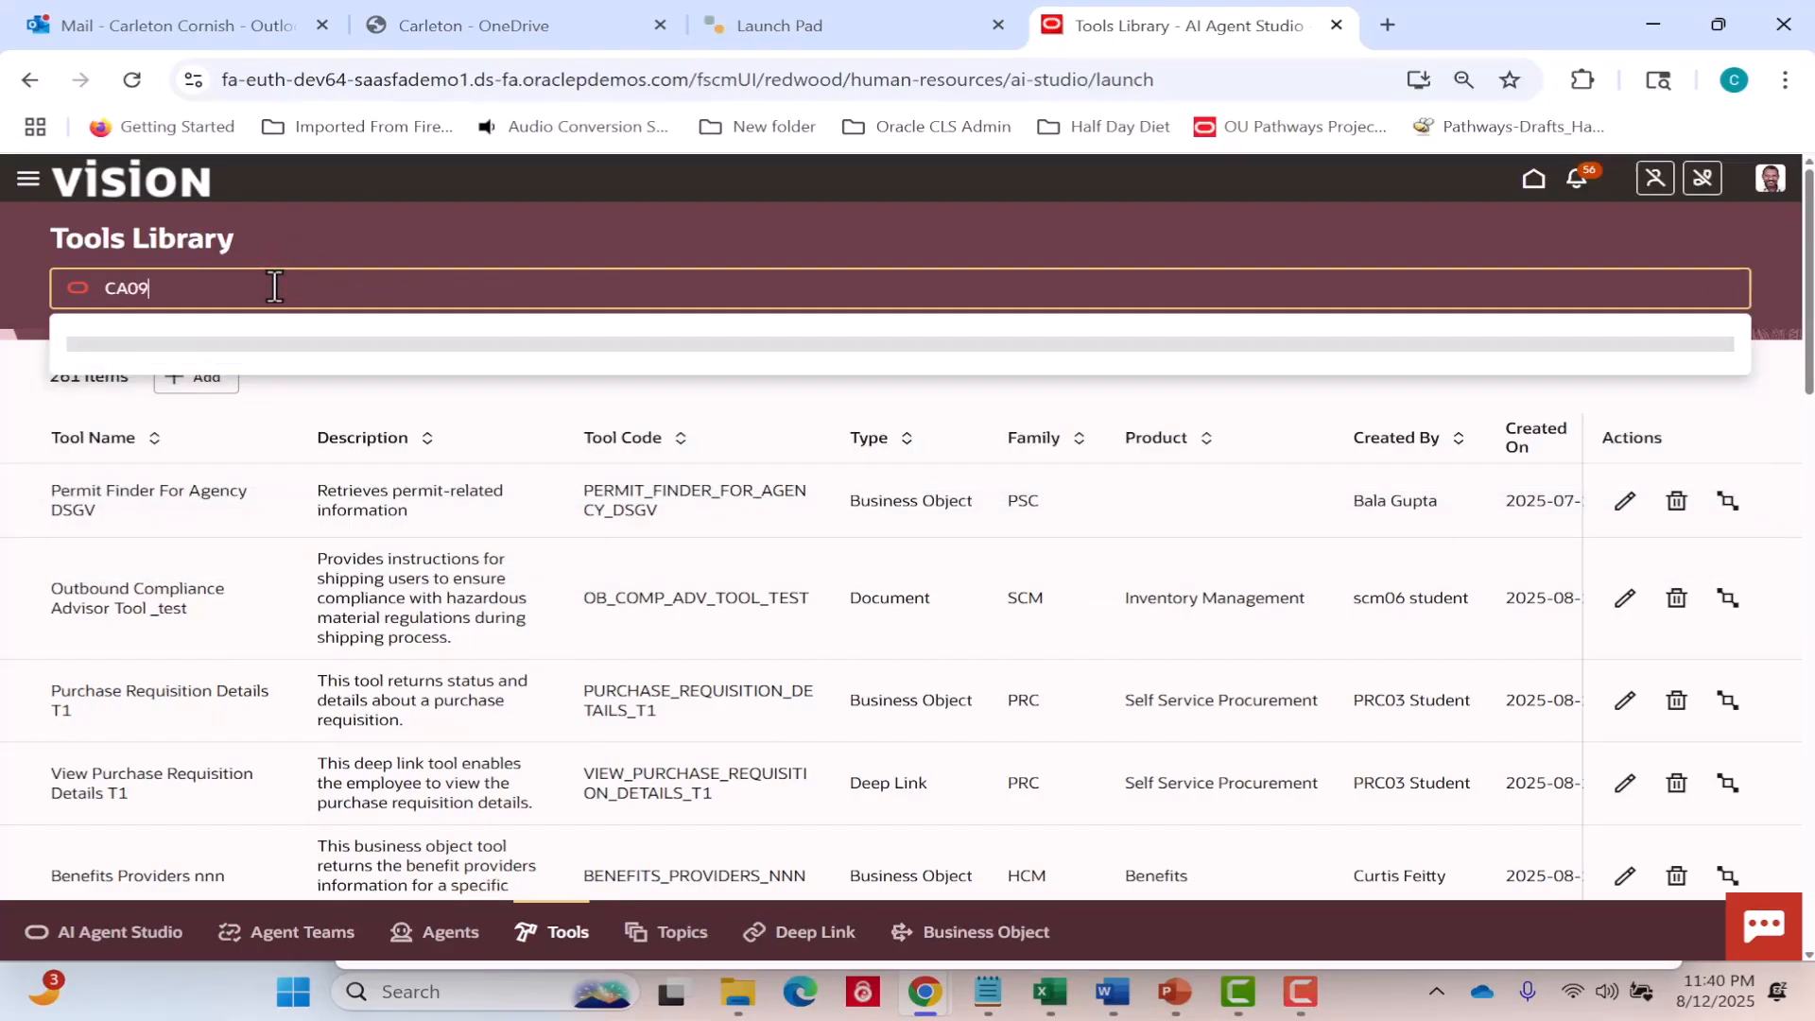
pyautogui.press('Return')
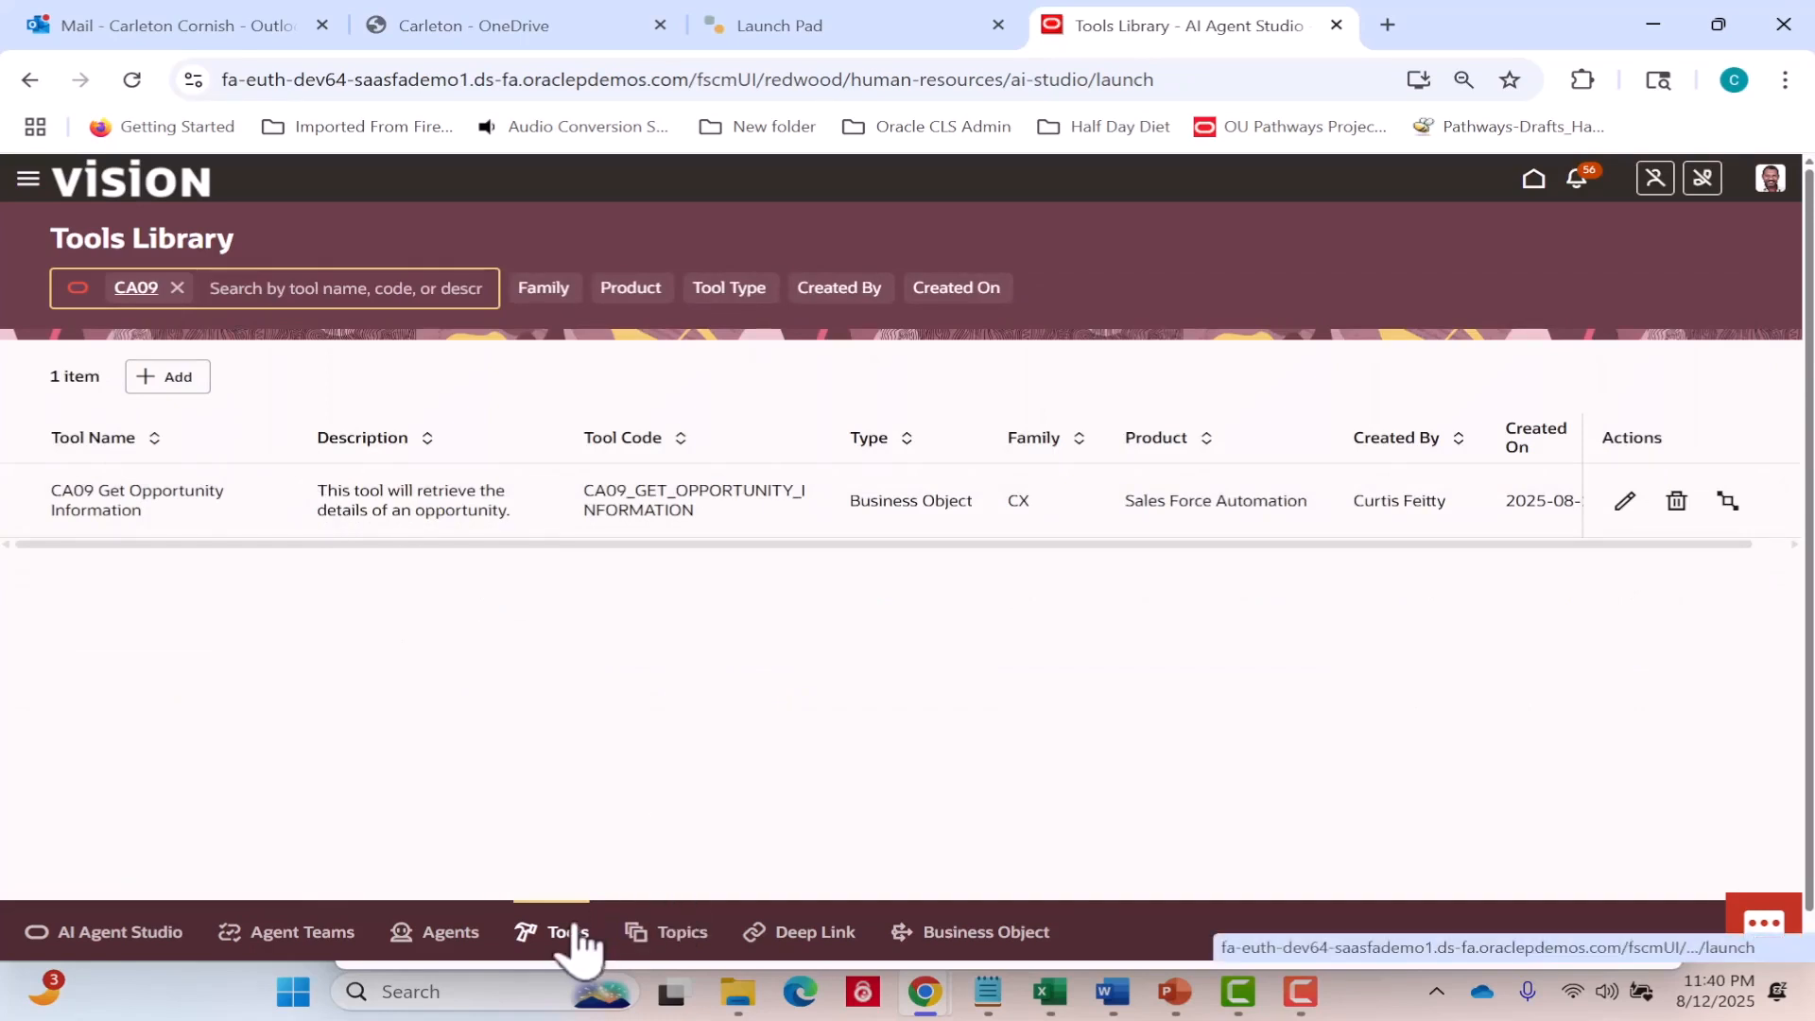
# Start a new topic in the Topics library and name it "CA09 Opportunity Data".
pyautogui.click(673, 934)
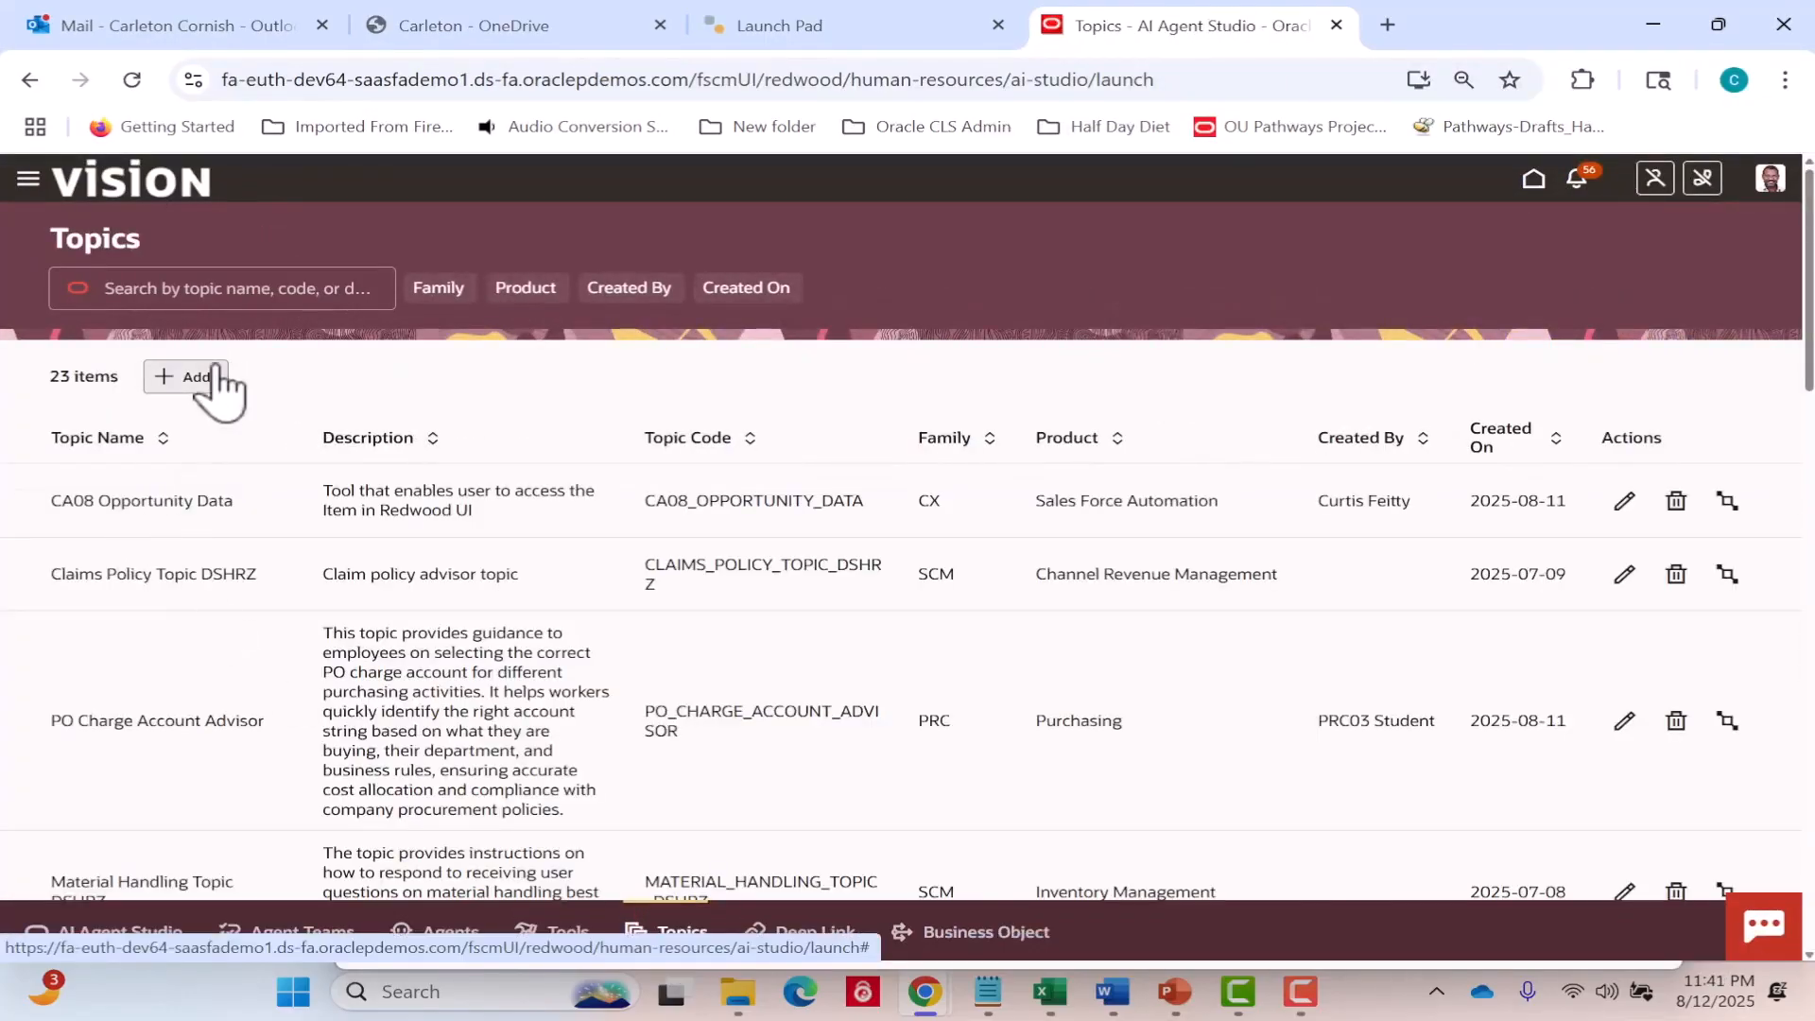
pyautogui.click(194, 378)
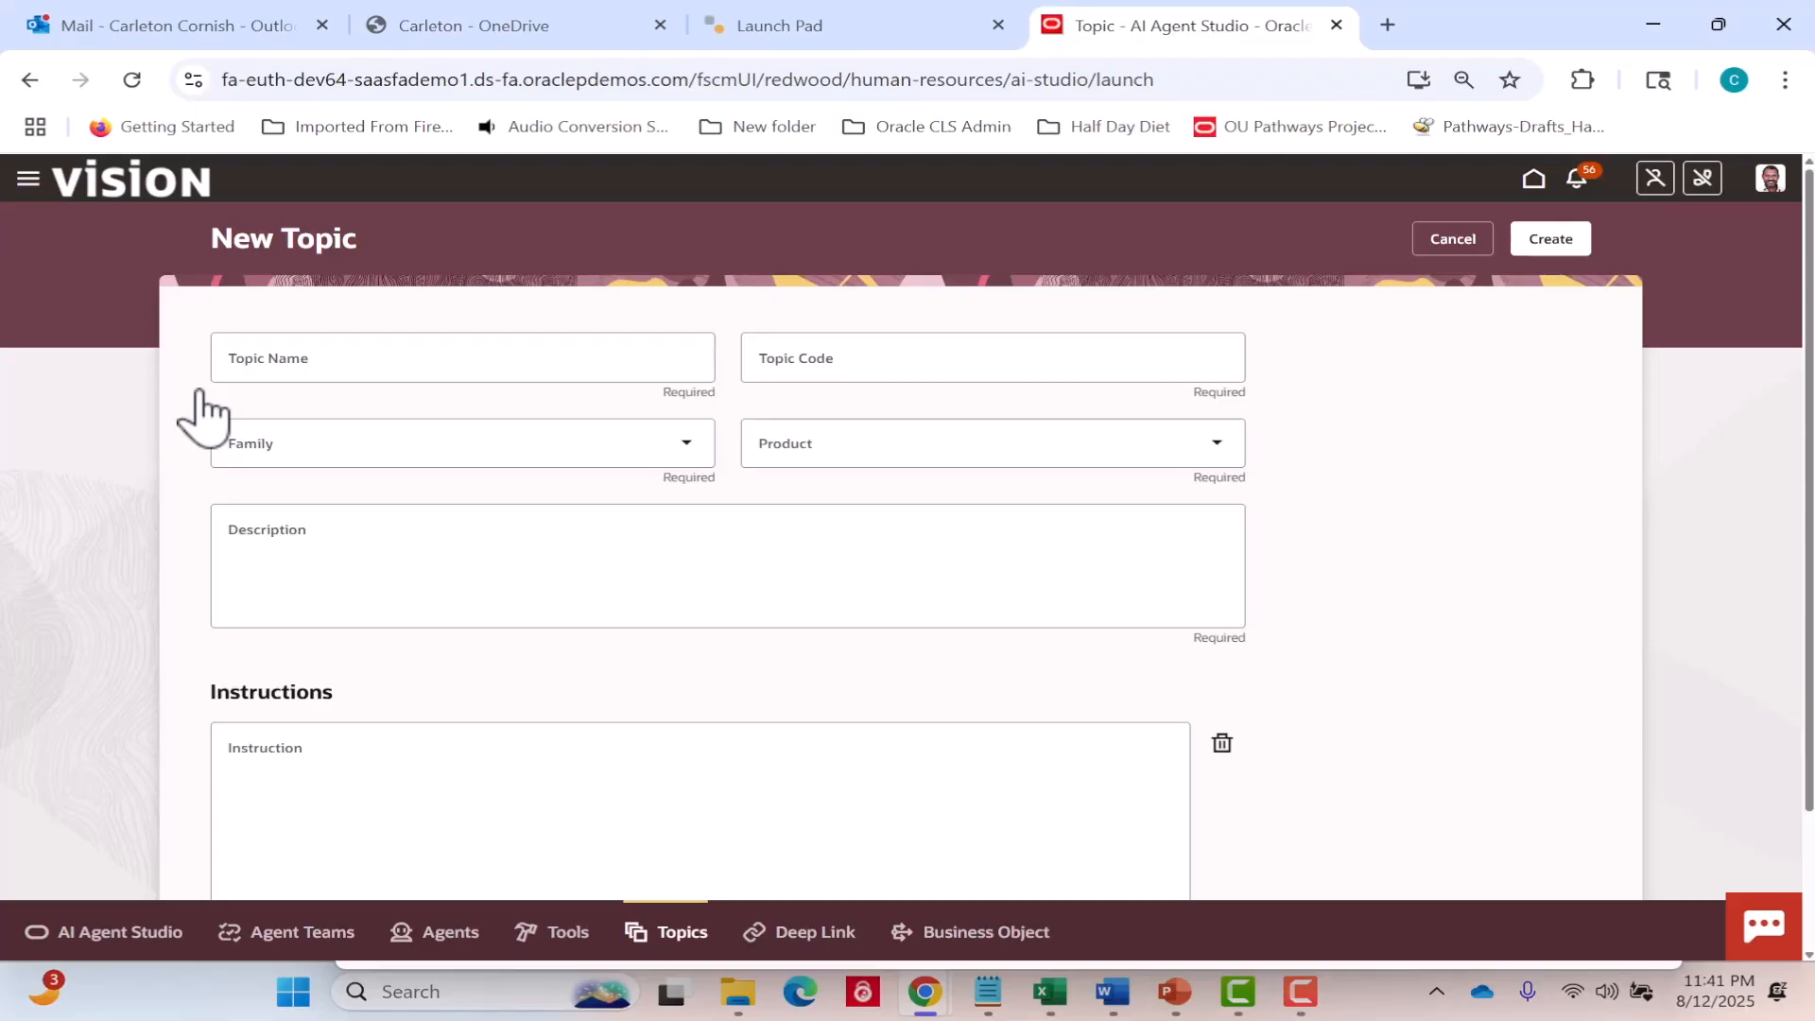
pyautogui.click(353, 360)
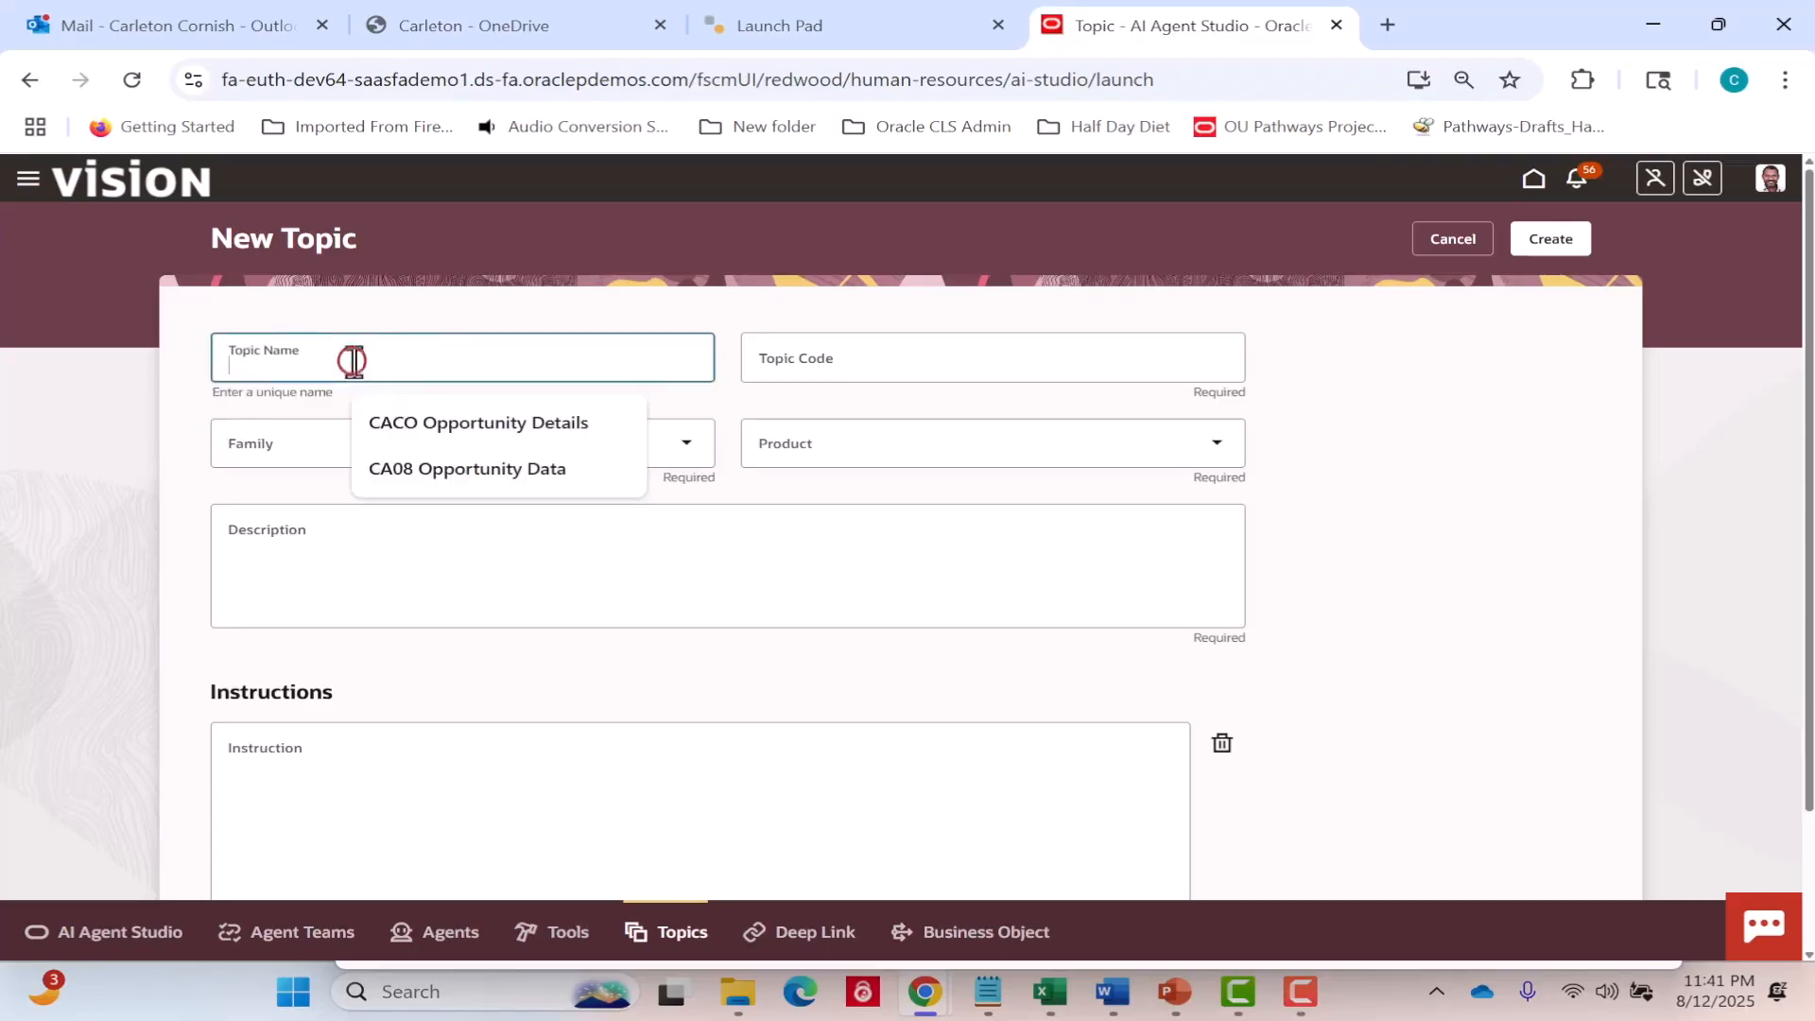
pyautogui.write('CA09 Opportunity Data')
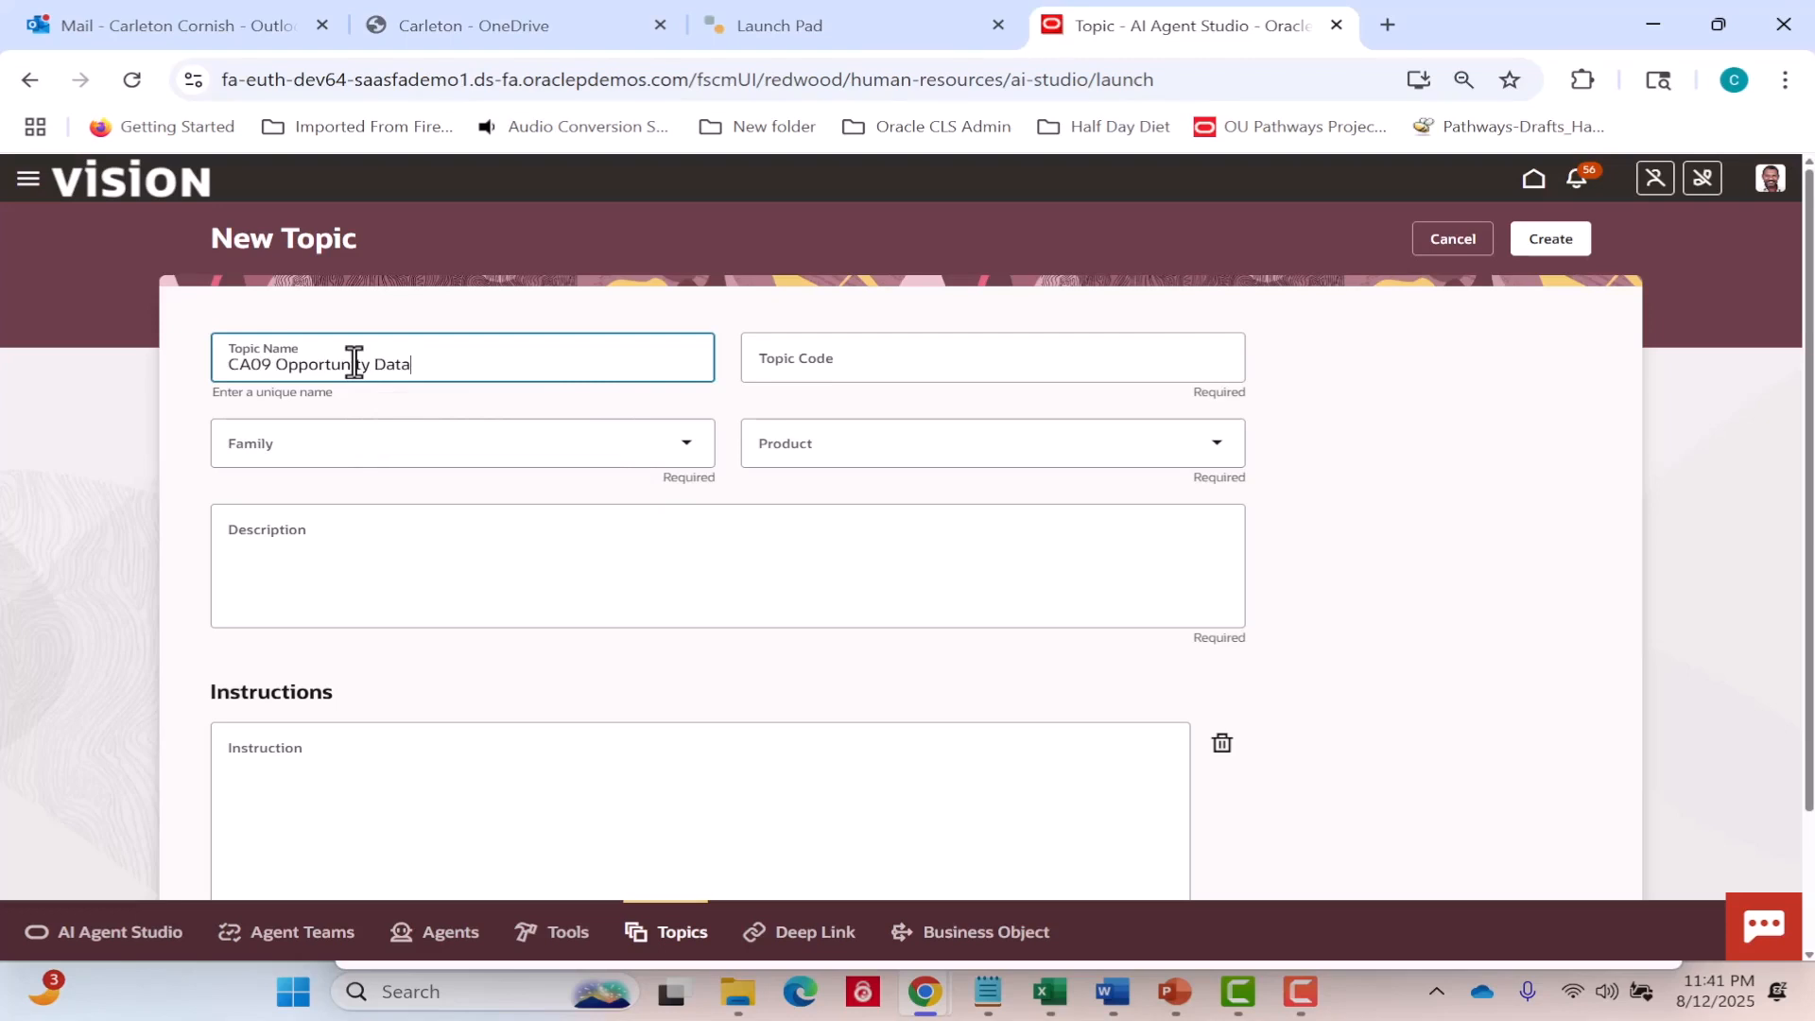
# Assign the topic to the CX family and the Sales Force Automation product.
pyautogui.click(688, 446)
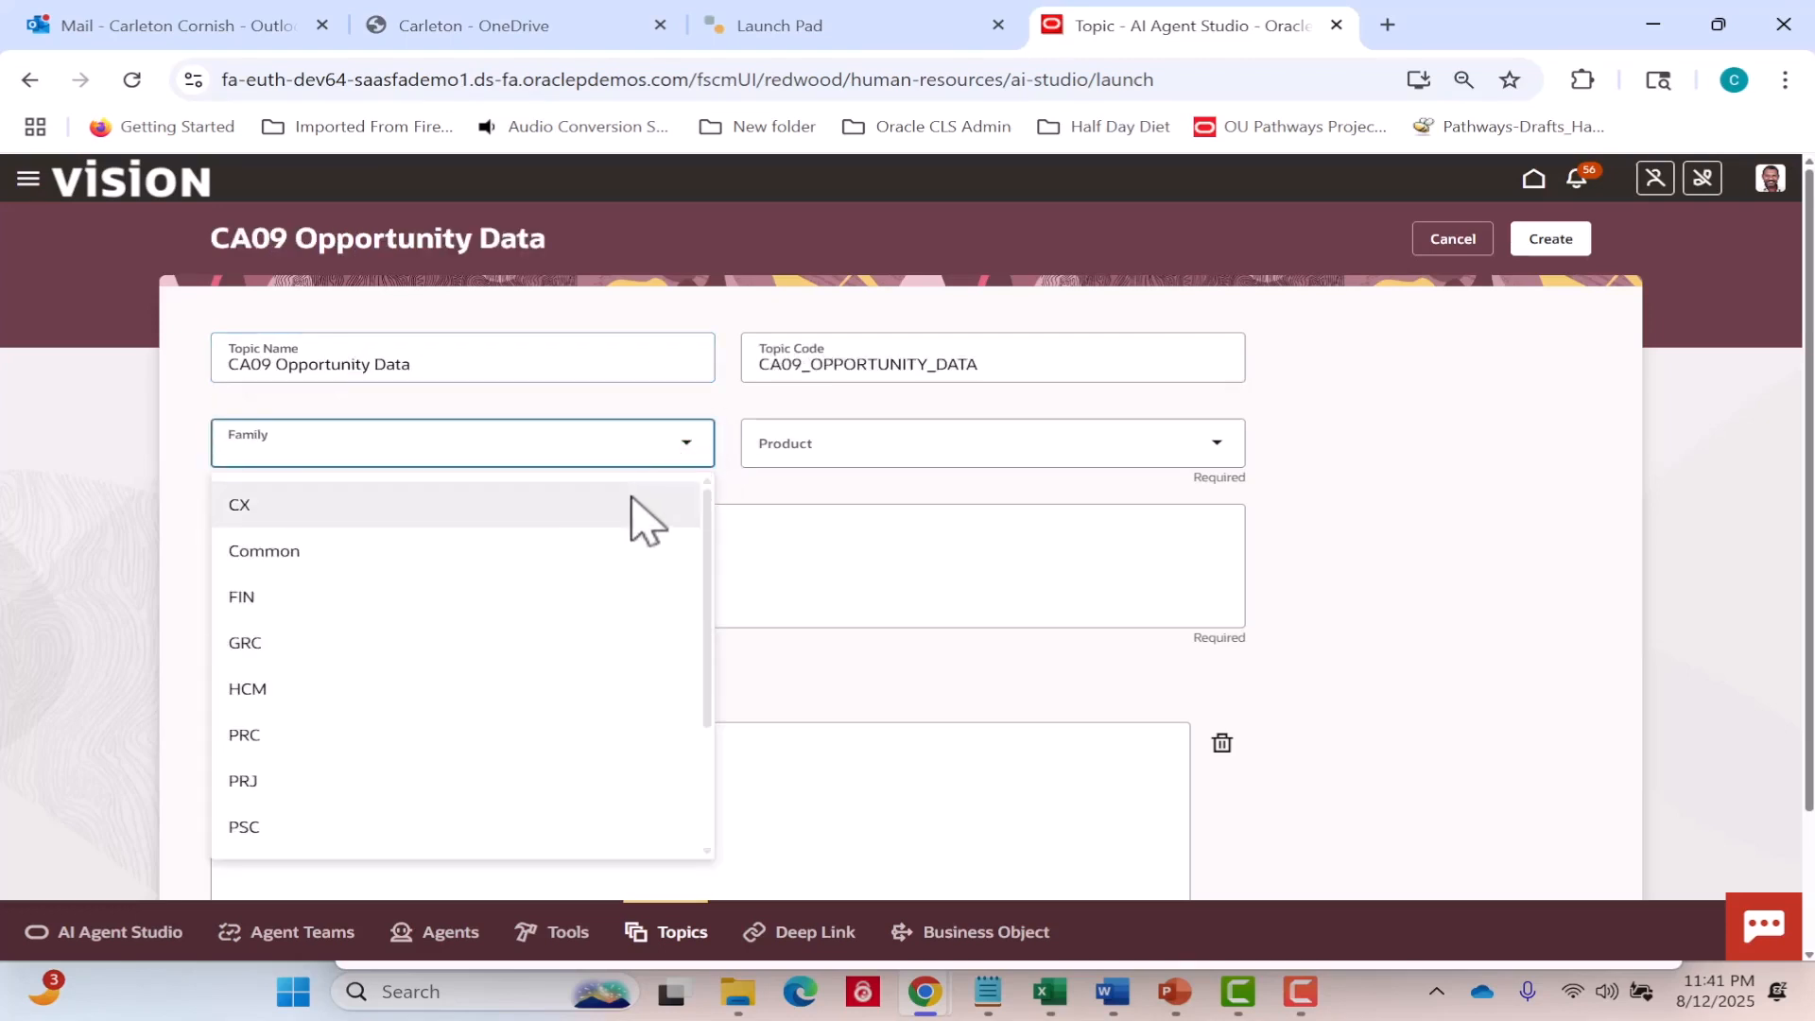
pyautogui.click(631, 501)
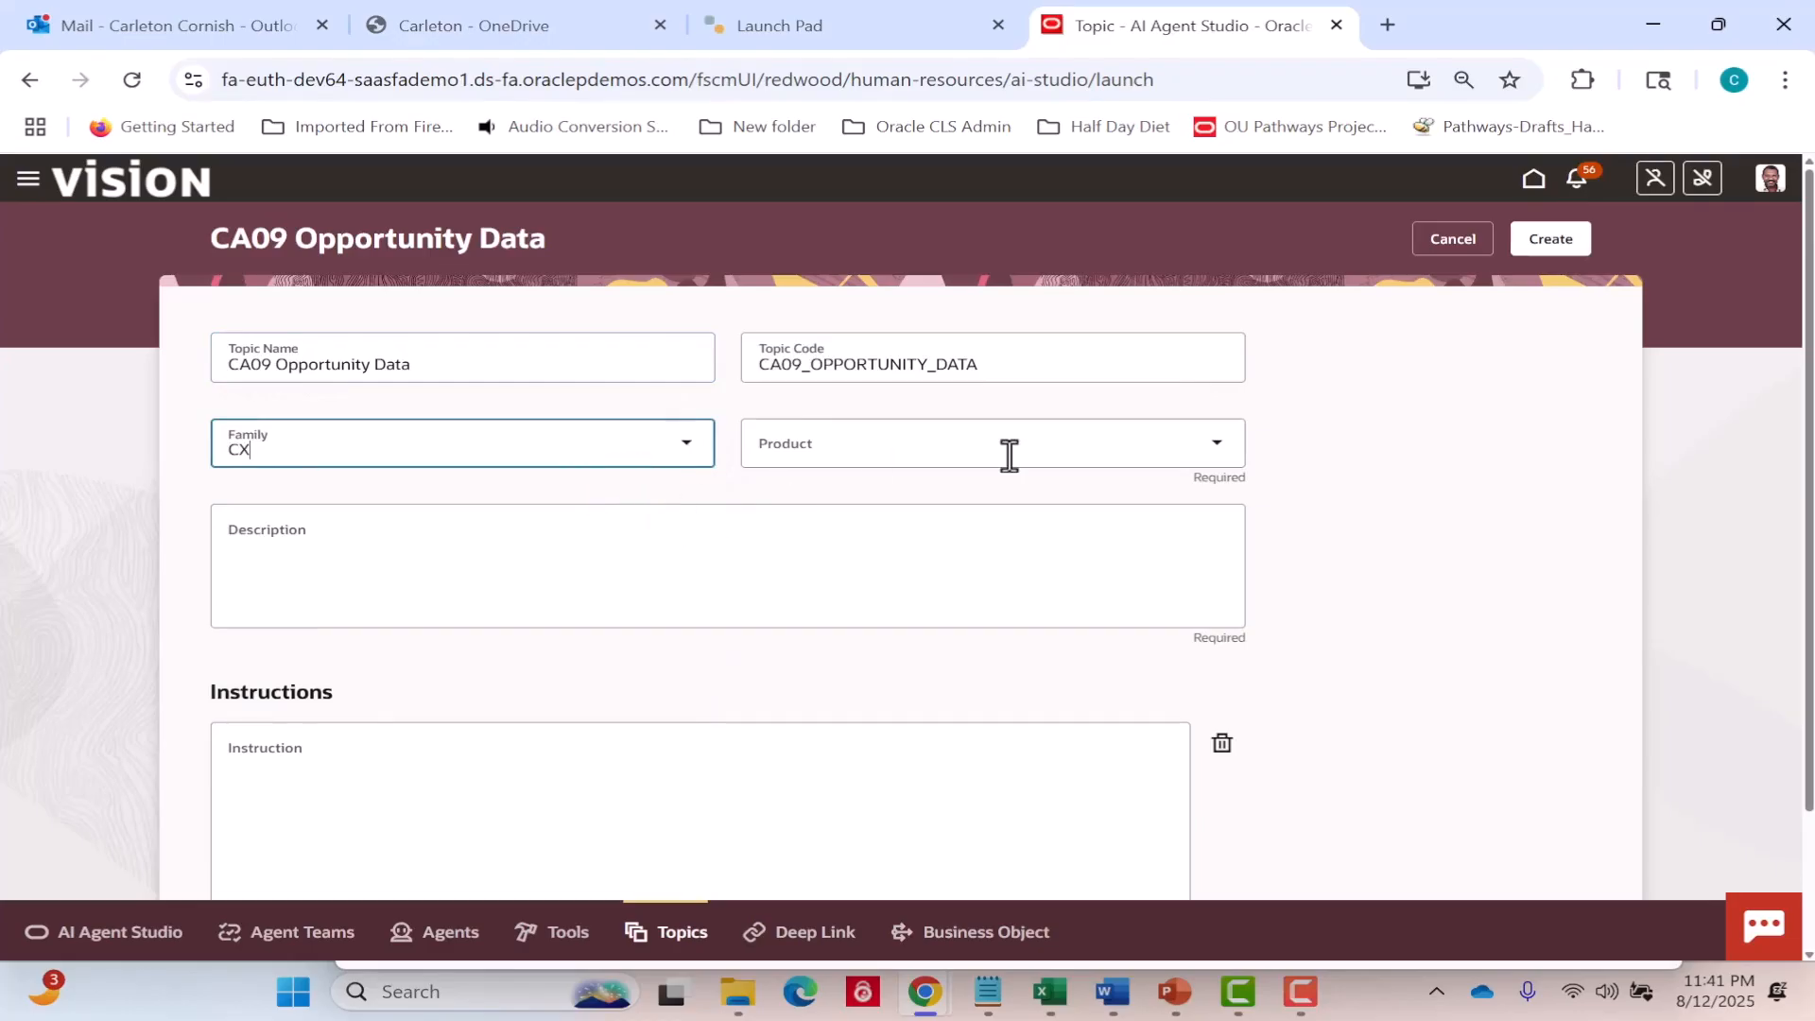
pyautogui.click(1223, 442)
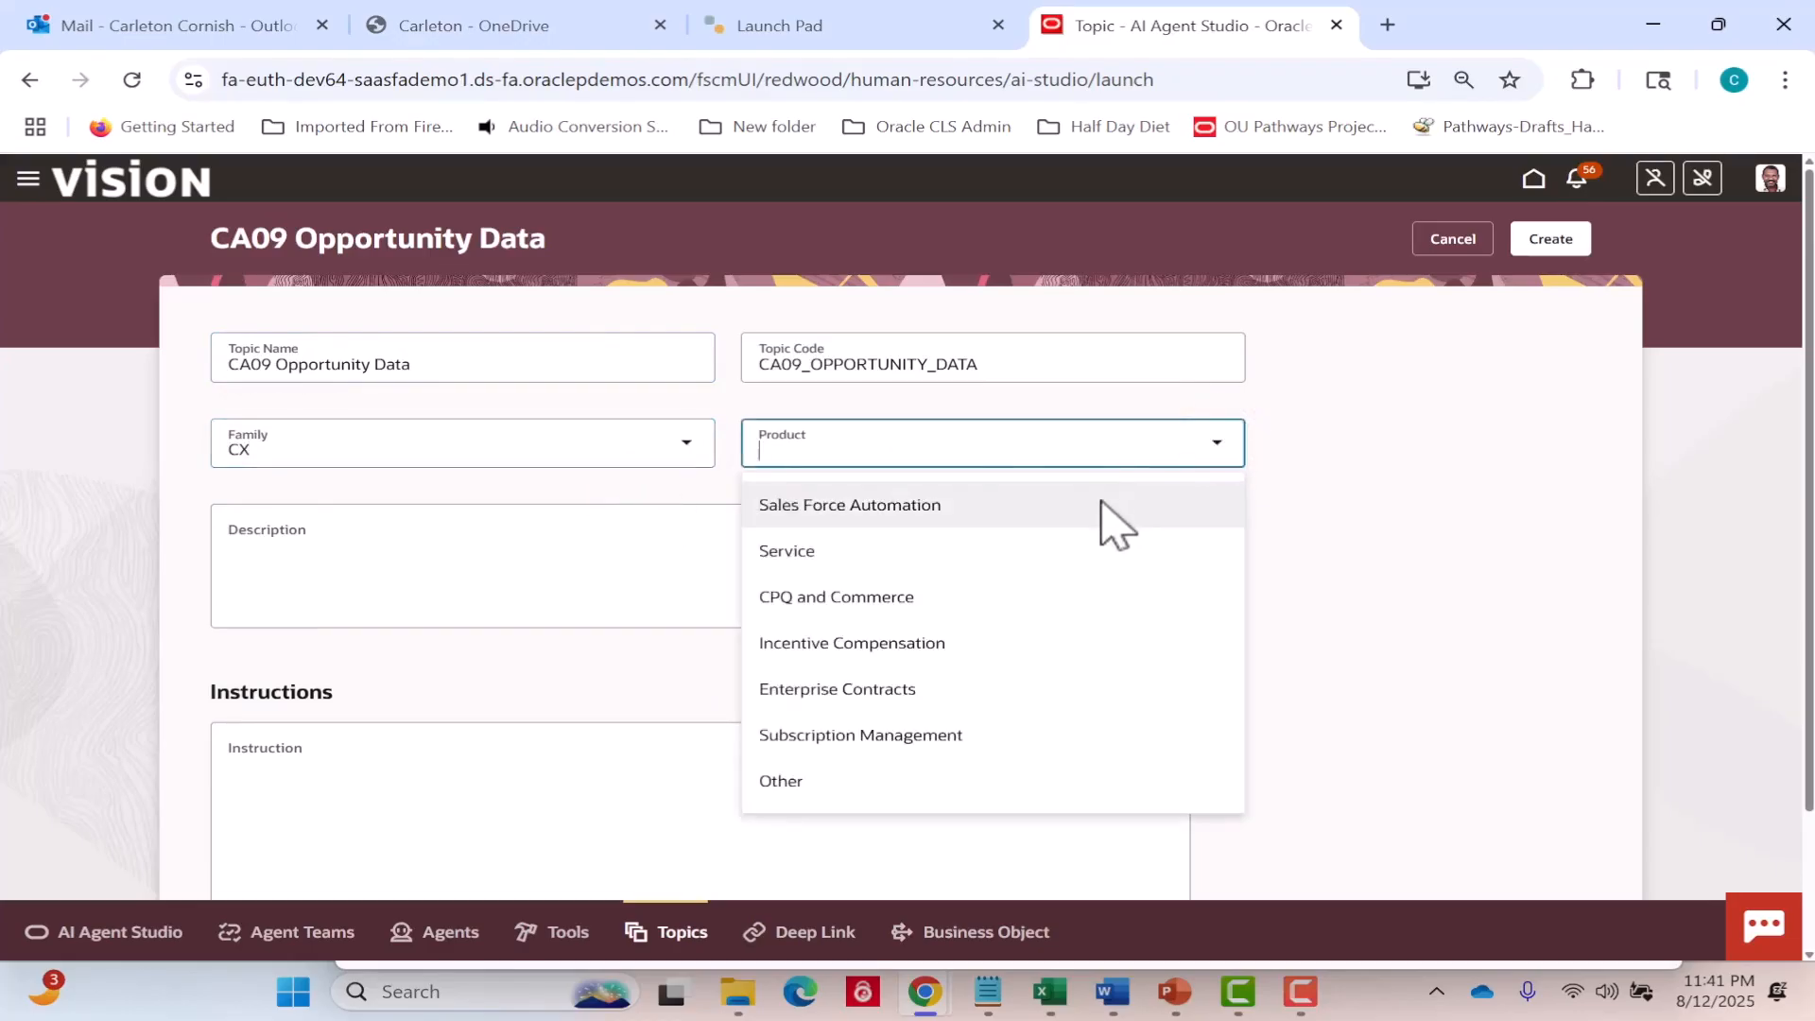
pyautogui.click(1100, 501)
# Enter the topic description "Tool that enables user to access the item in Redwood UI.".
pyautogui.click(912, 535)
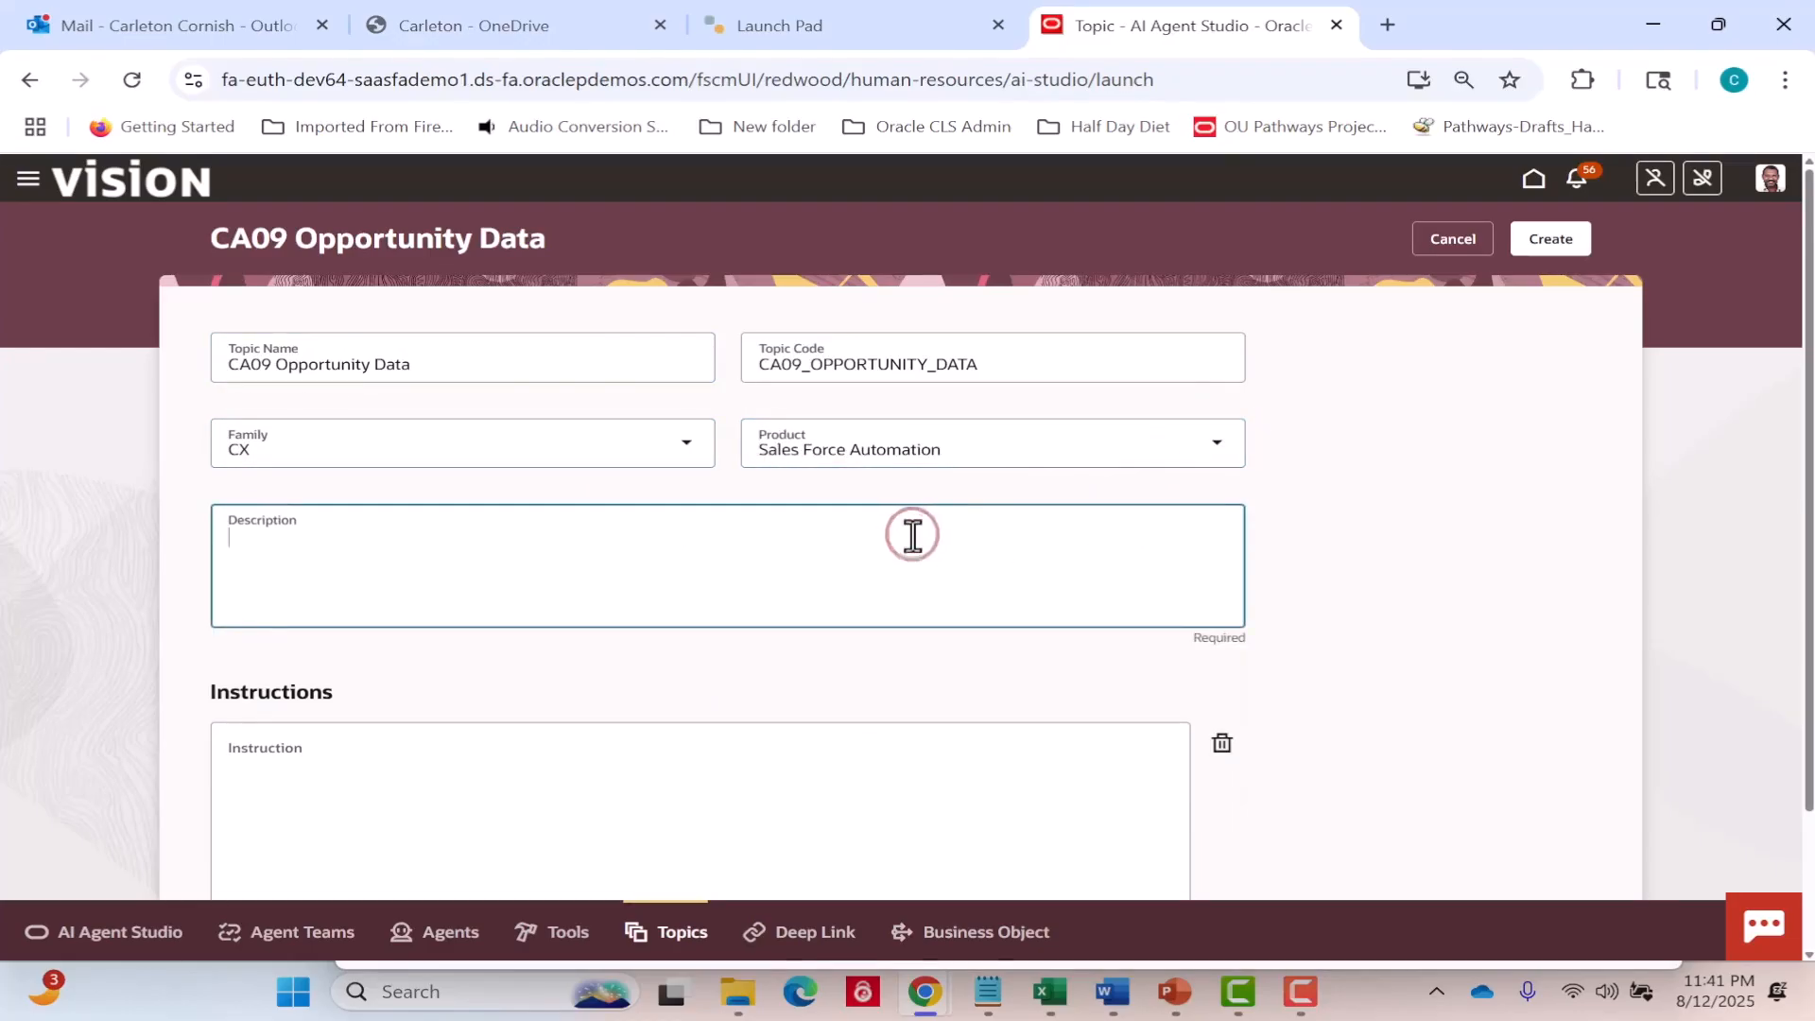
pyautogui.write('Tool that enables user to ')
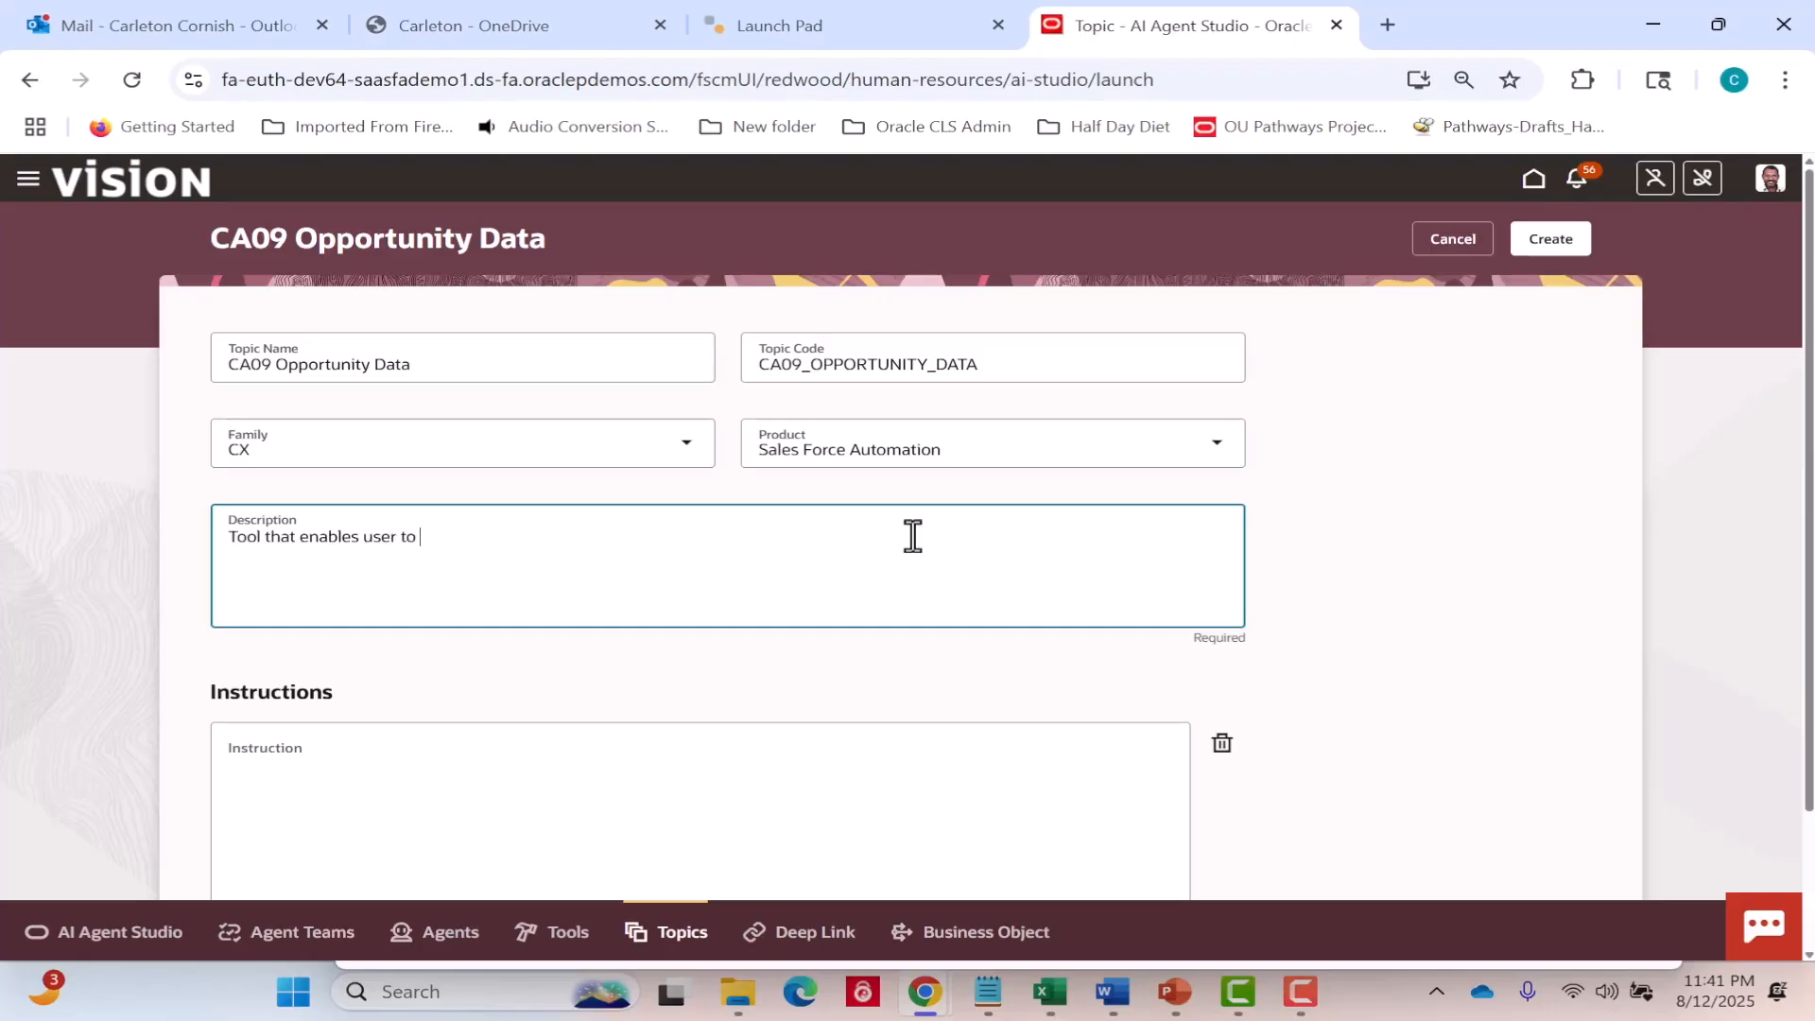
pyautogui.write('access')
pyautogui.press('BackSpace')
pyautogui.write('s the item in Redwood UI')
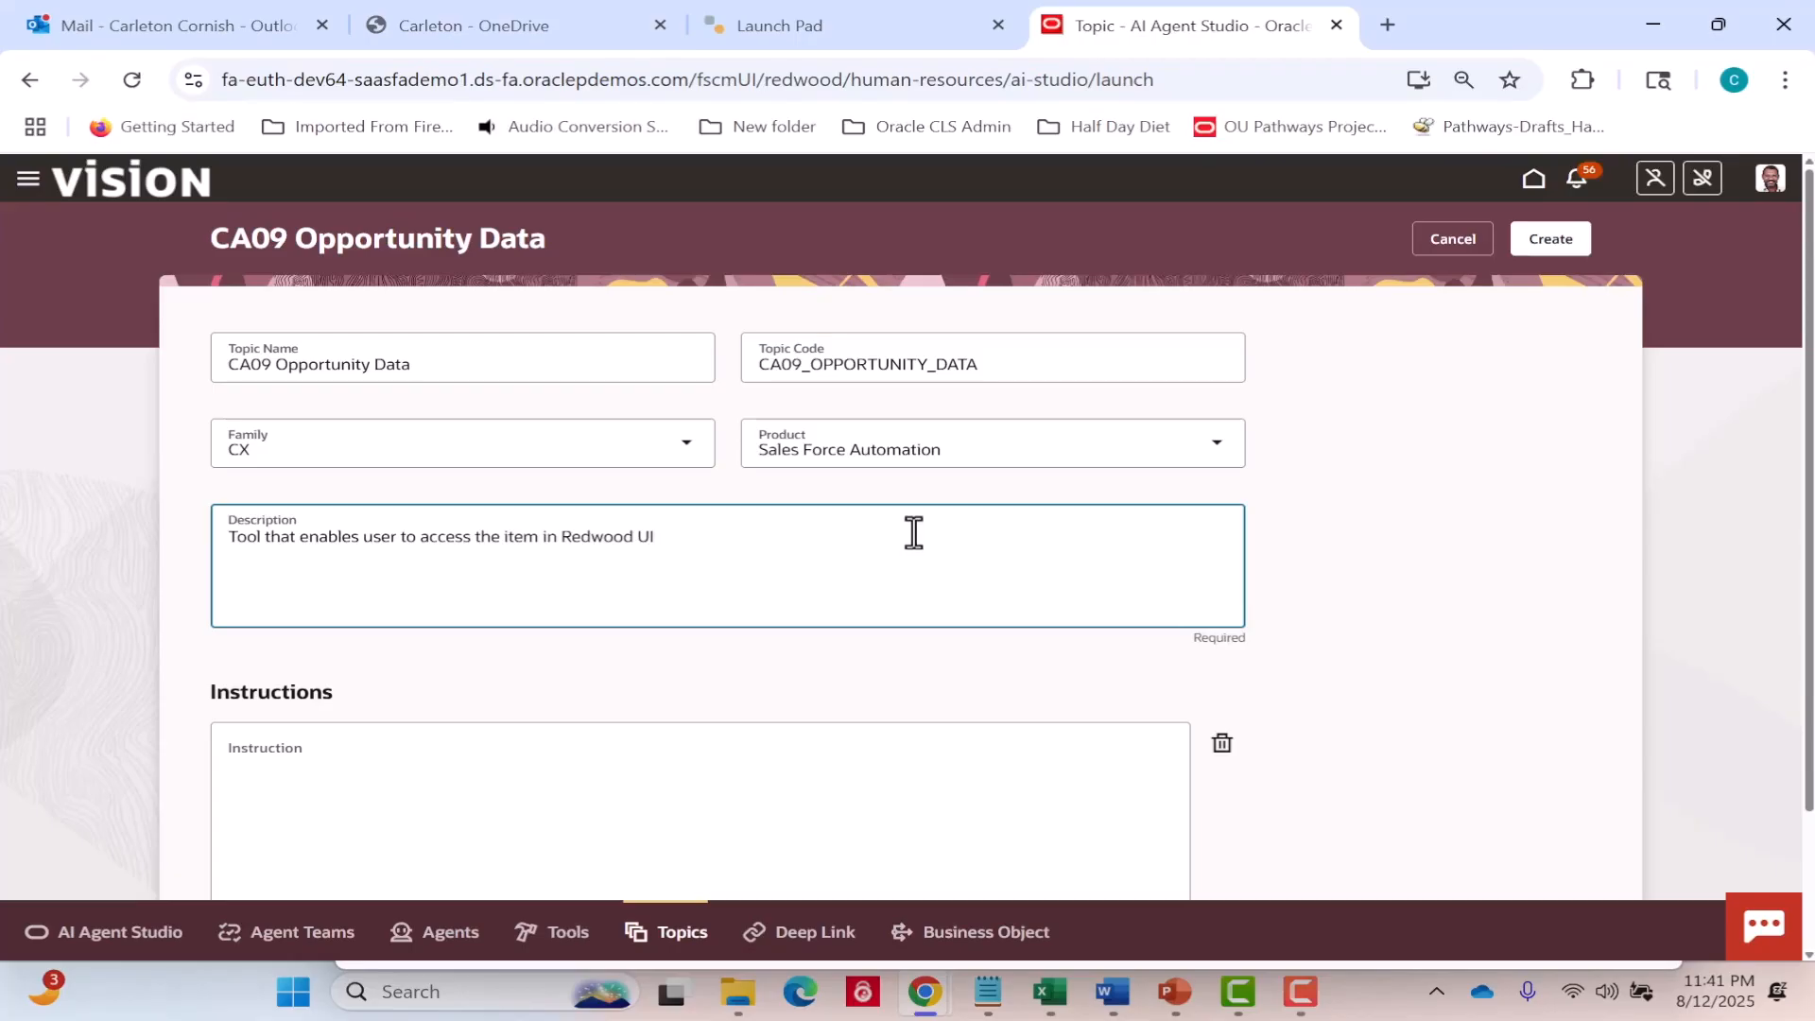
pyautogui.write('.')
# Paste the prepared opportunity instructions from the Notepad file into the topic's instruction and create the topic.
pyautogui.click(987, 991)
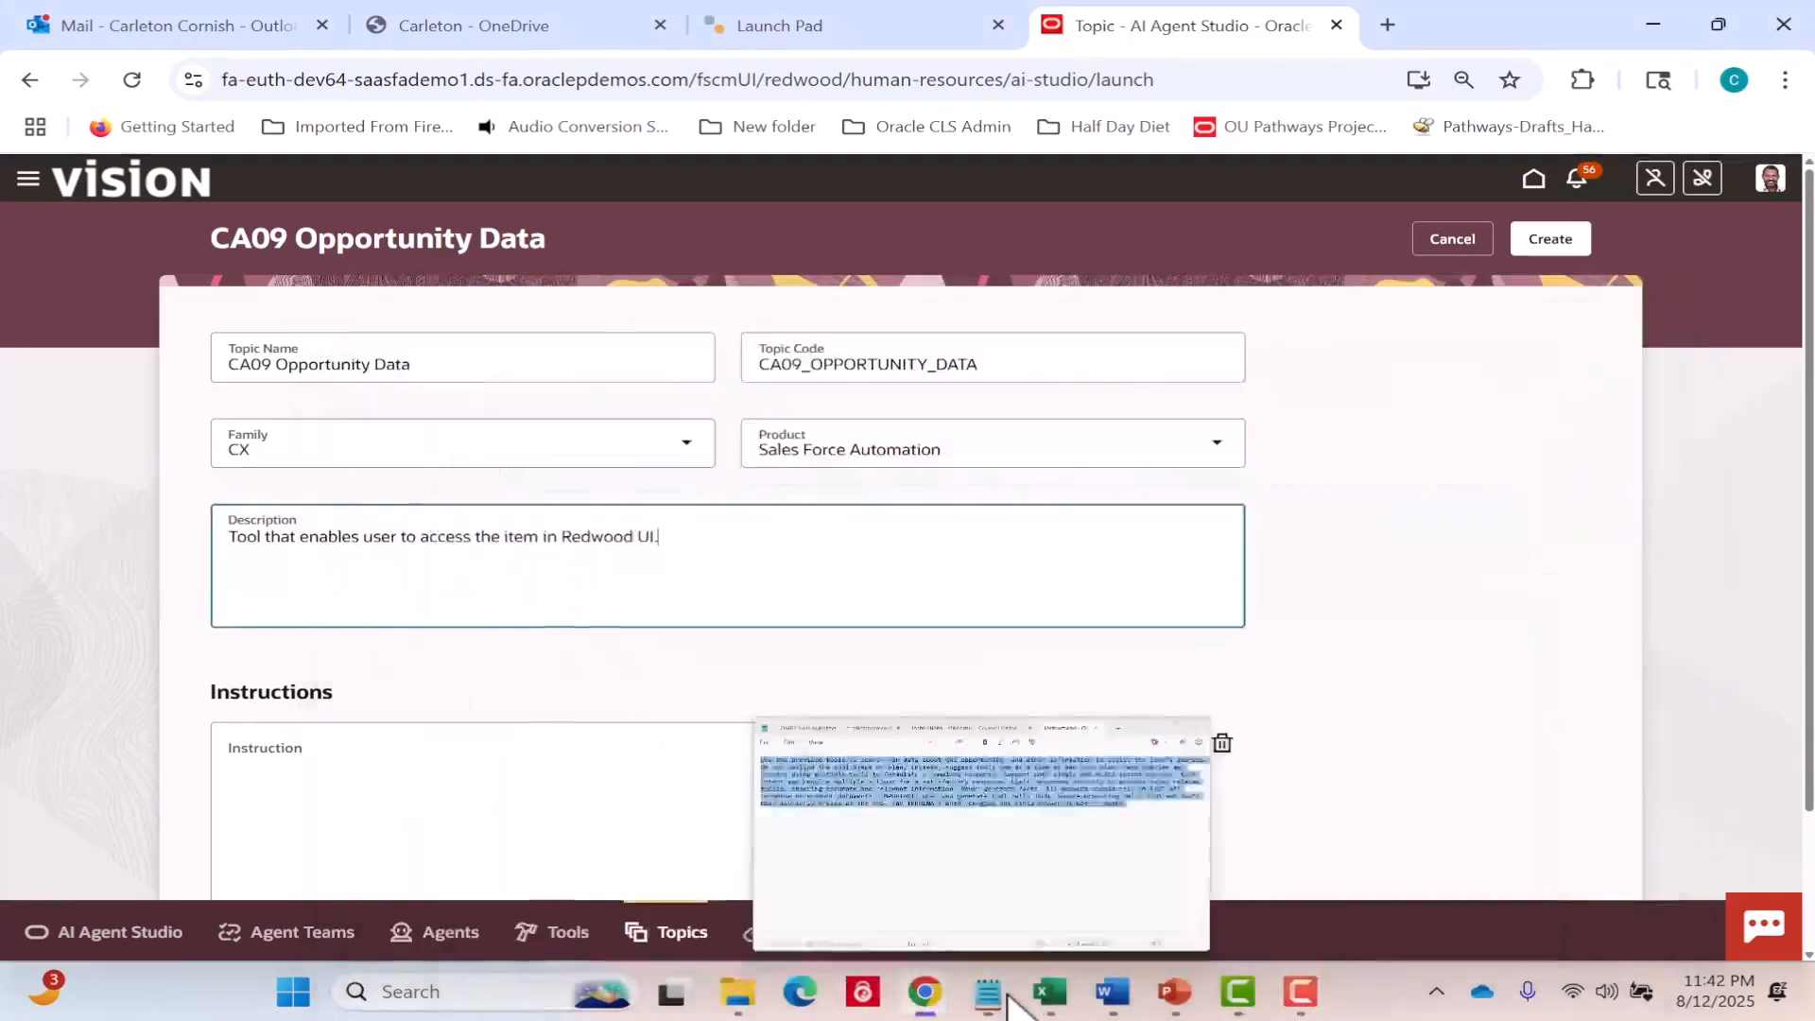
pyautogui.click(1004, 993)
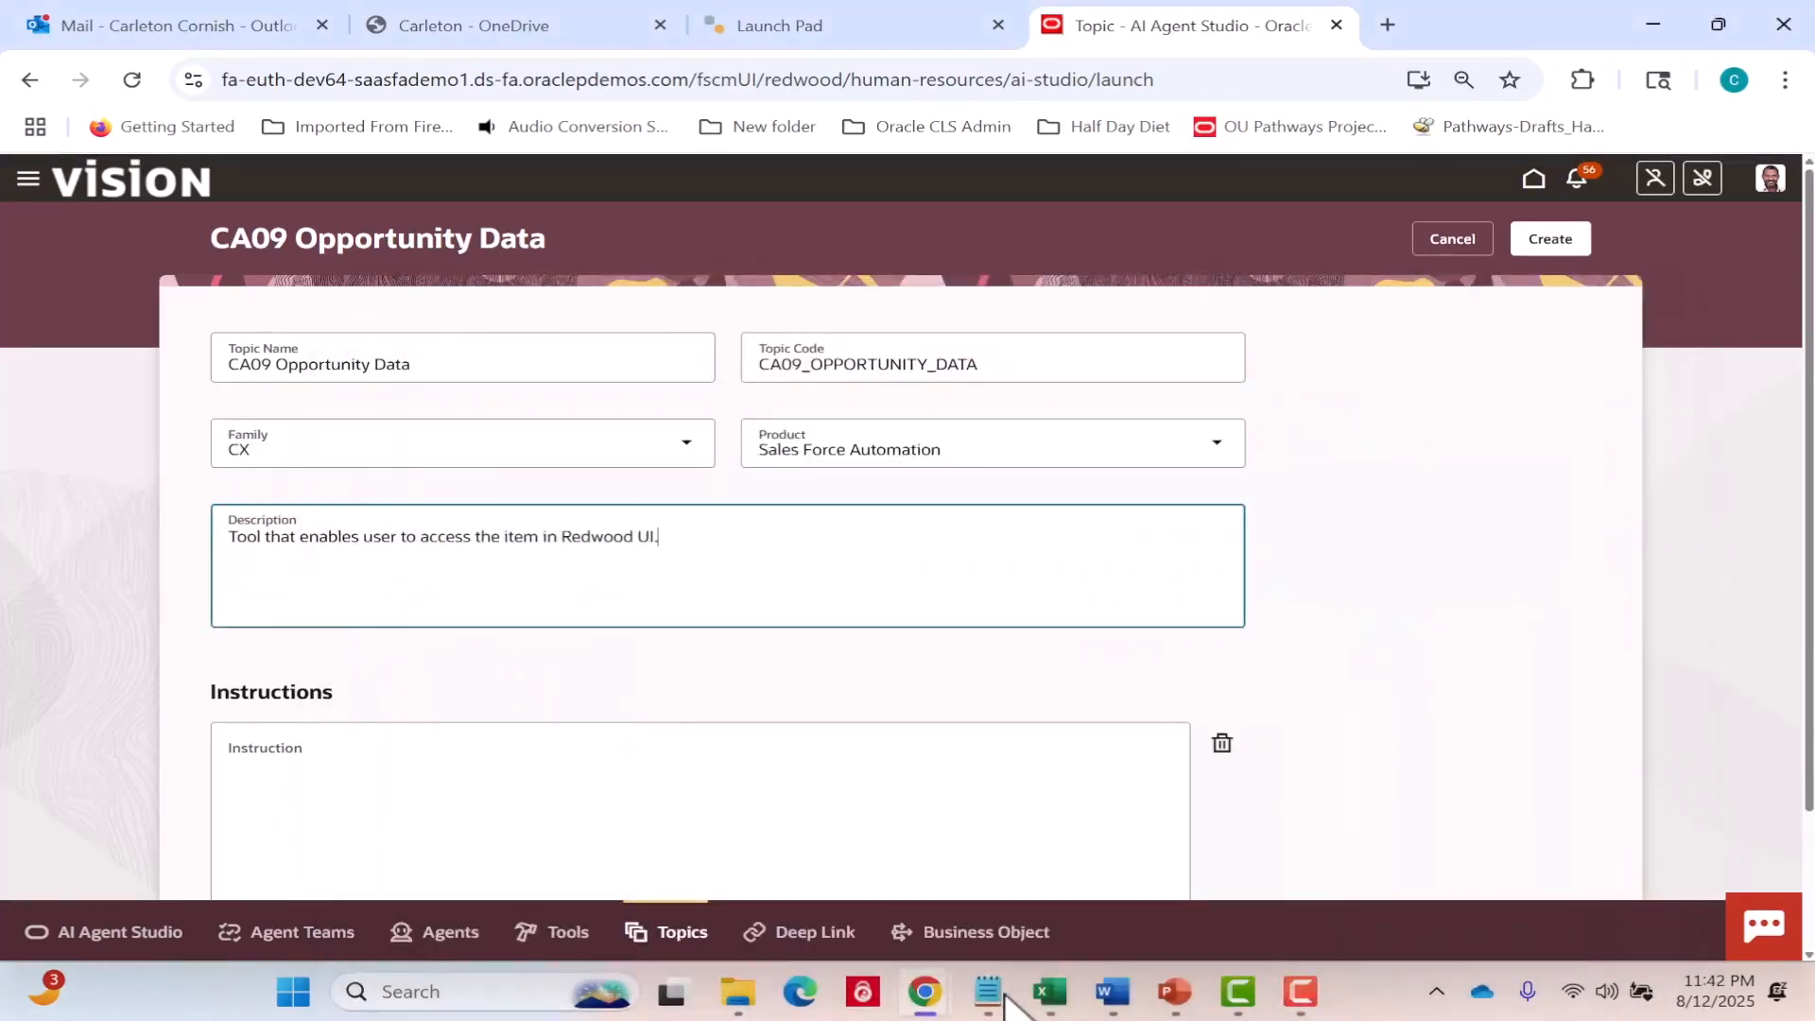
pyautogui.click(993, 994)
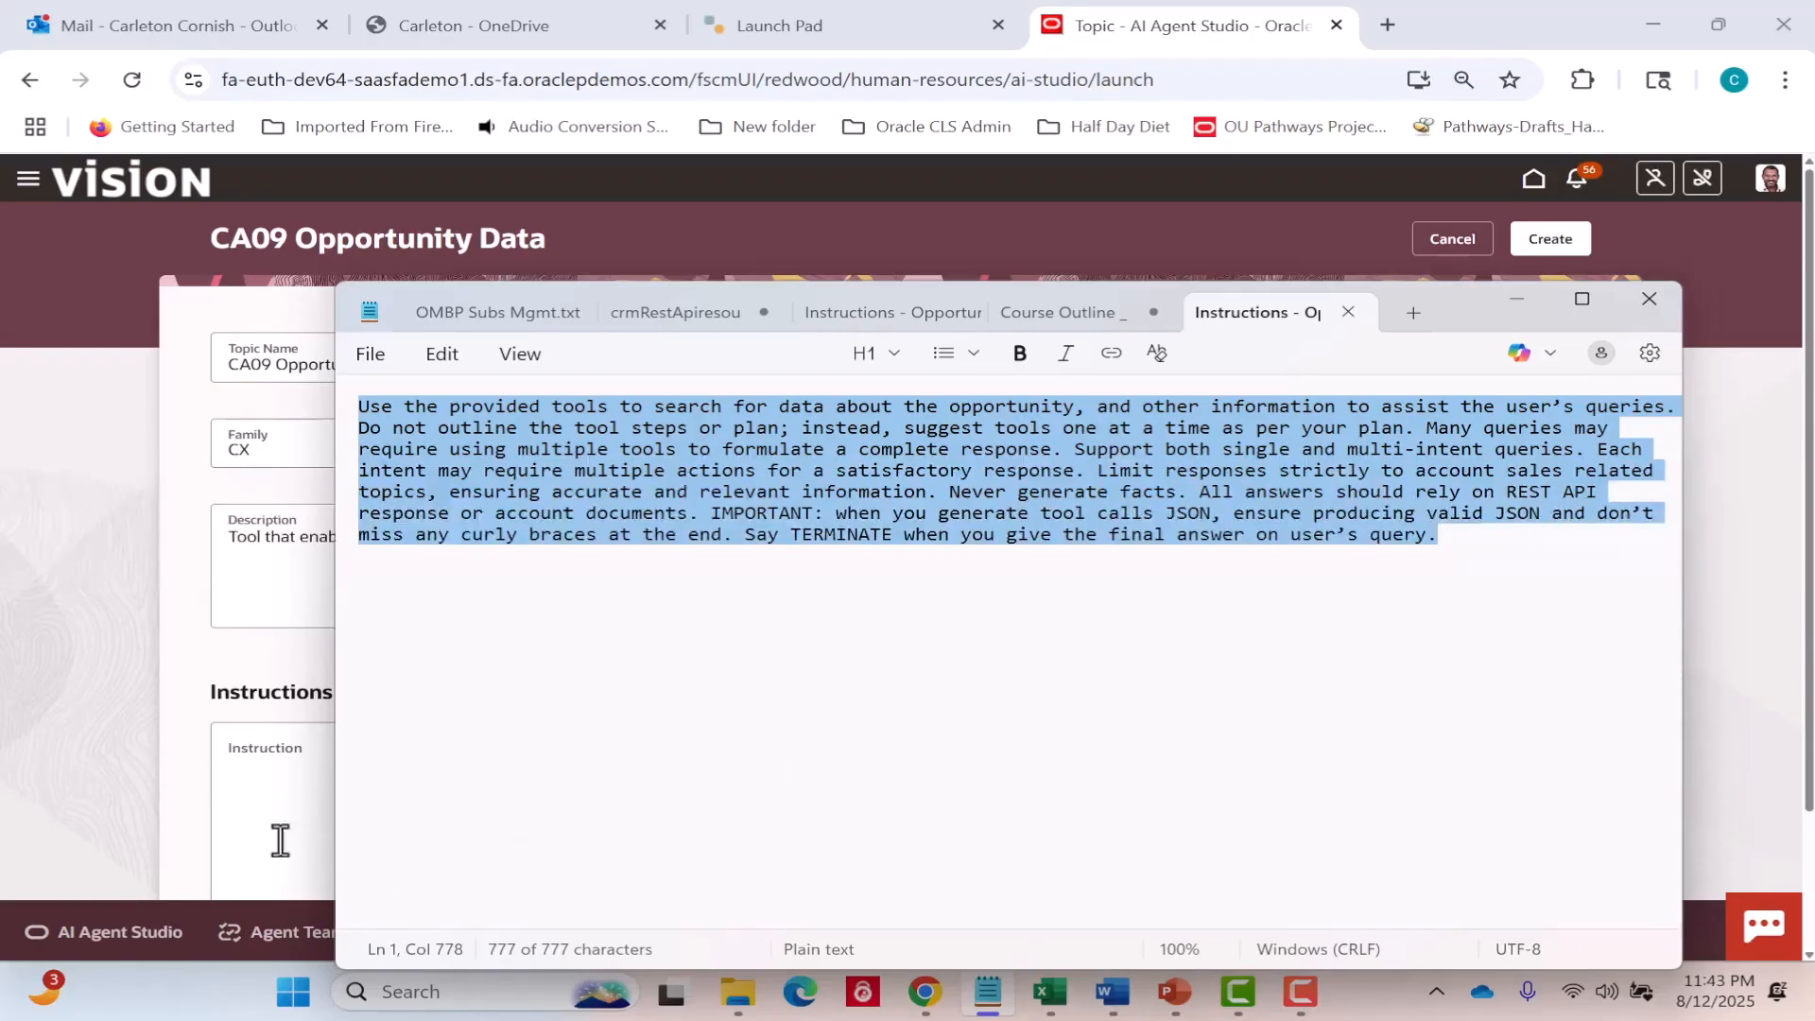
pyautogui.click(263, 800)
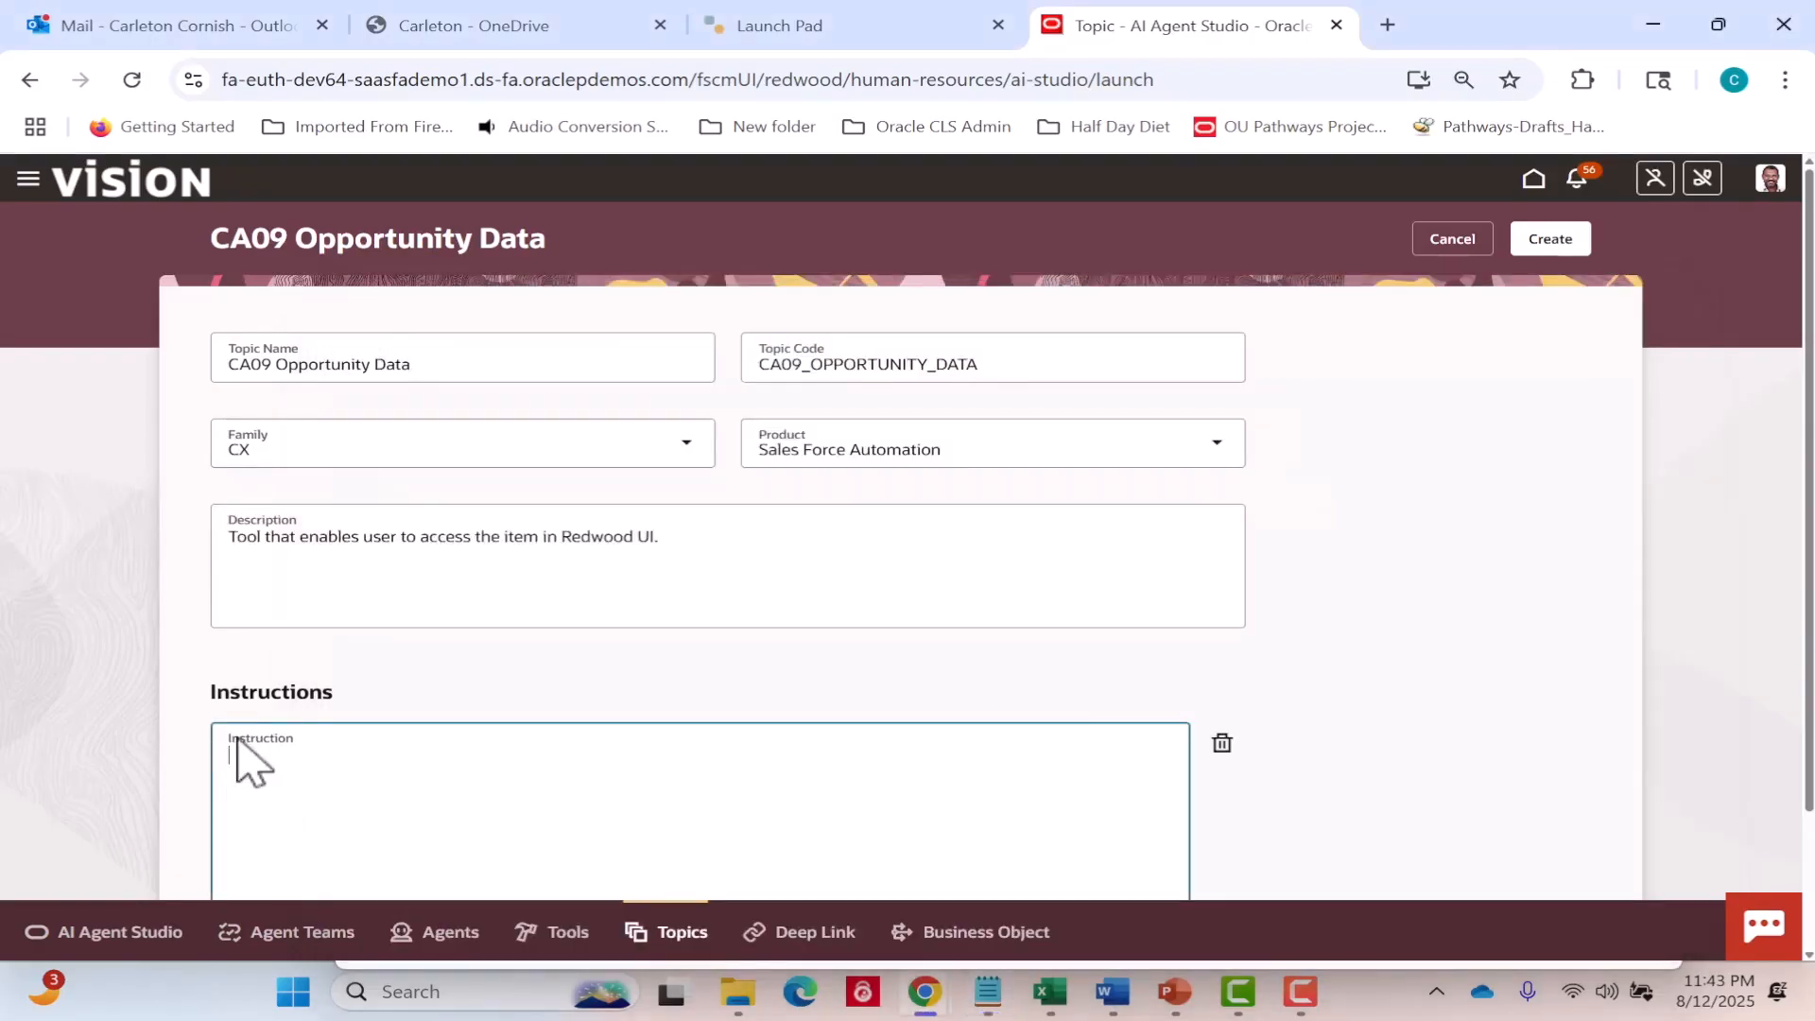
pyautogui.write("Use the provided tools to search for data about the opportunity, and other information to assist the user's queries. Do not outline the tool steps or plan; instead, suggest tools one at a time as per your plan. Many queries may require using multiple tools to formulate a complete response. Support both single and multi-intent queries. Each intent may require multiple actions for a satisfactory response. Limit responses strictly to account sales related topics, ensuring accurate and relevant information. Never generate facts. All answers should rely on REST API response or account documents. IMPORTANT: when you generate tool calls JSON, ensure producing valid JSON and don't miss any curly braces at the end. Say TERMINATE when you give the final answer on user's query.")
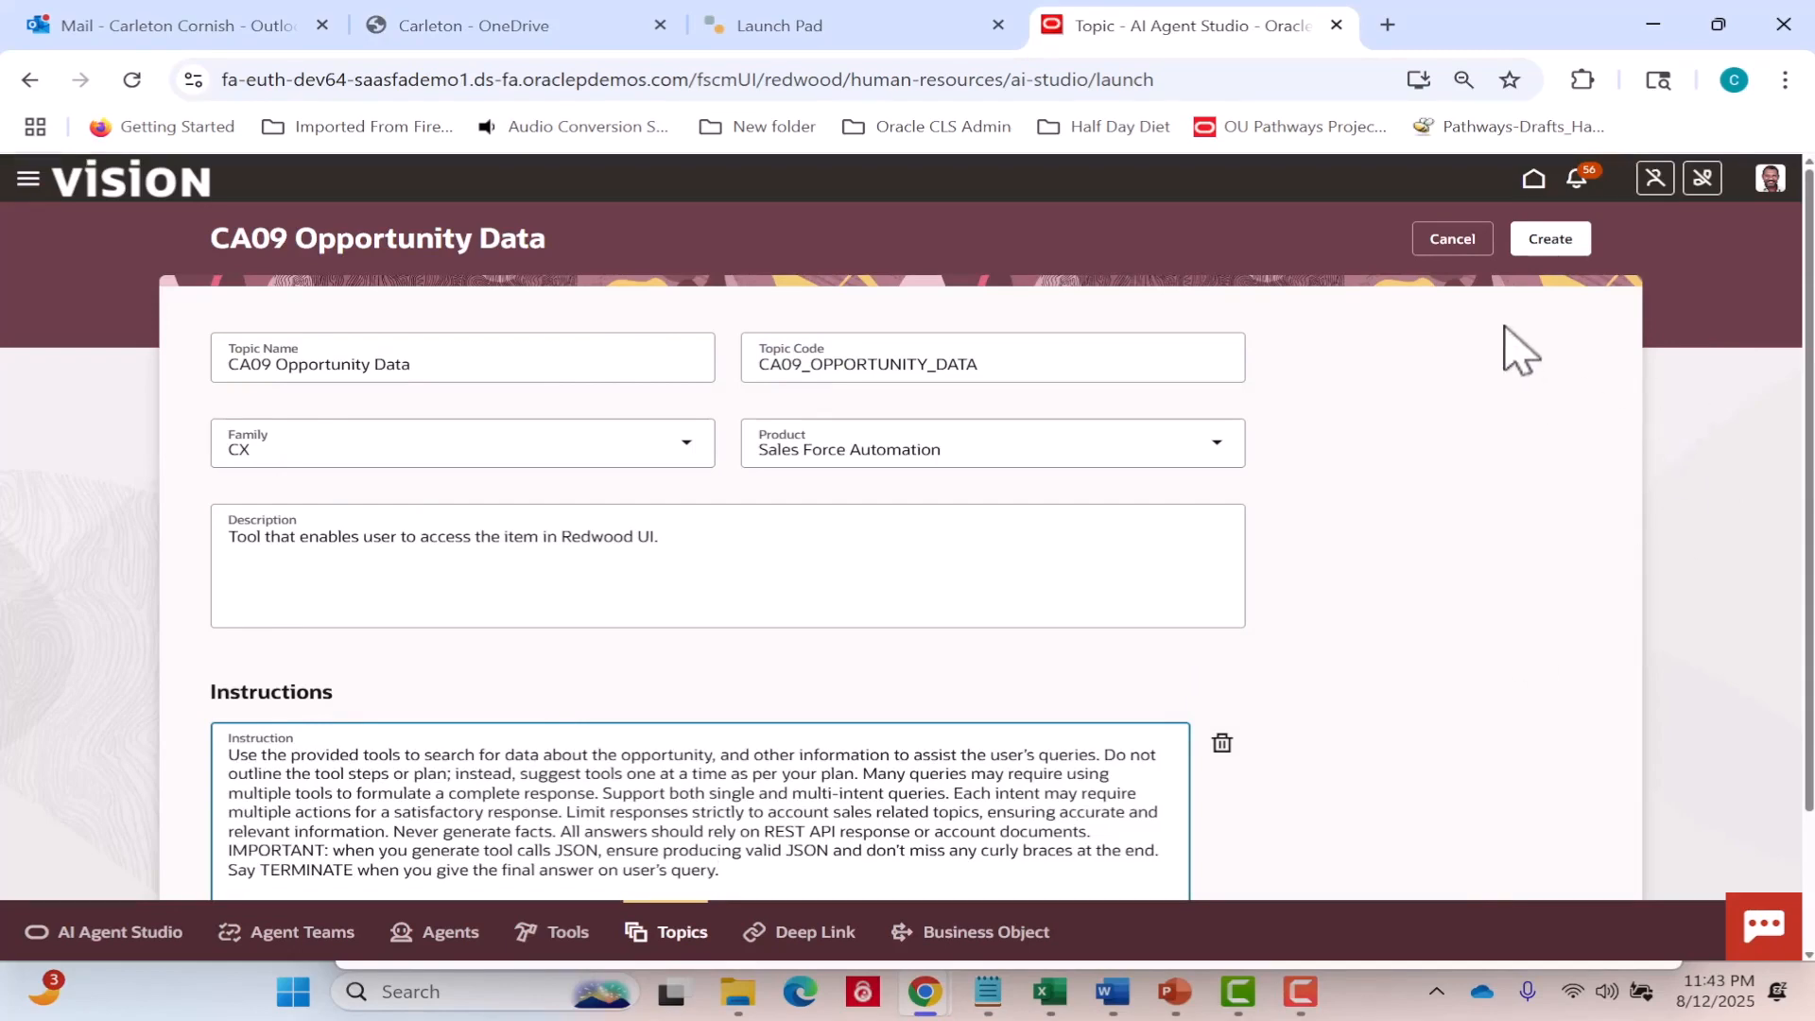
pyautogui.click(1536, 245)
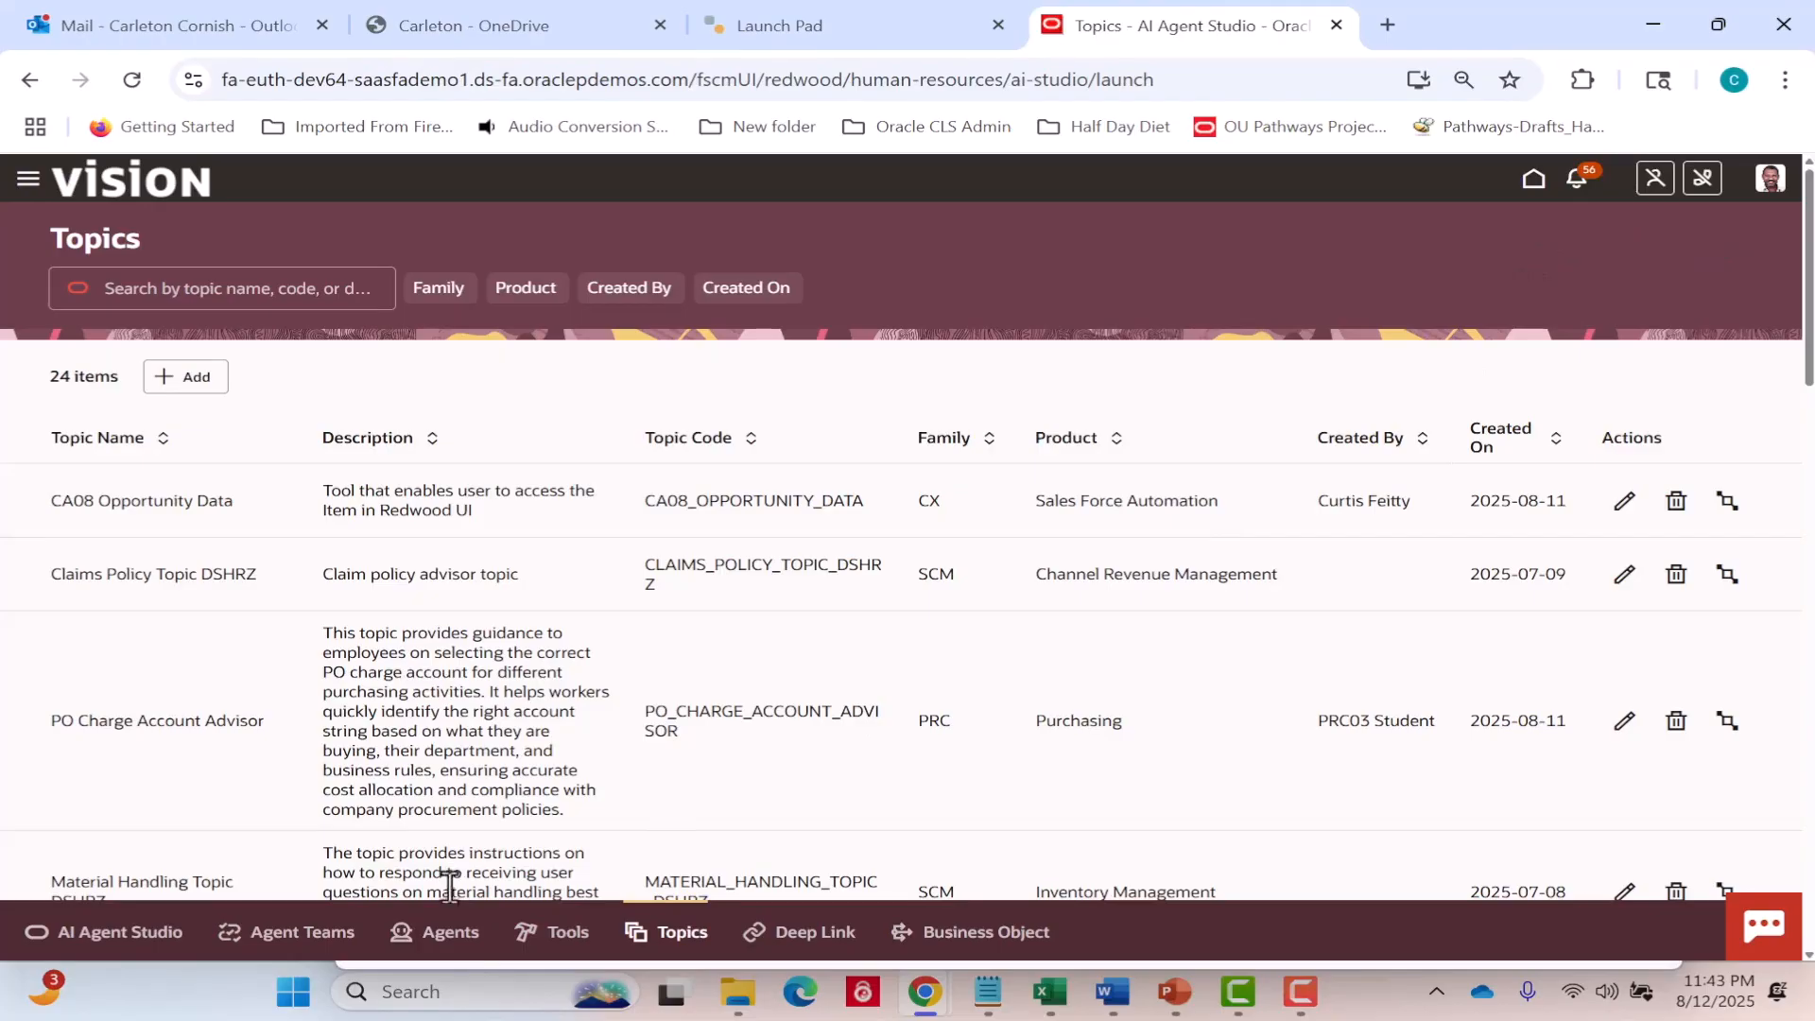
# Start a new worker agent named "CA09 Opportunity Summary" and accept the automatically generated agent code.
pyautogui.click(449, 931)
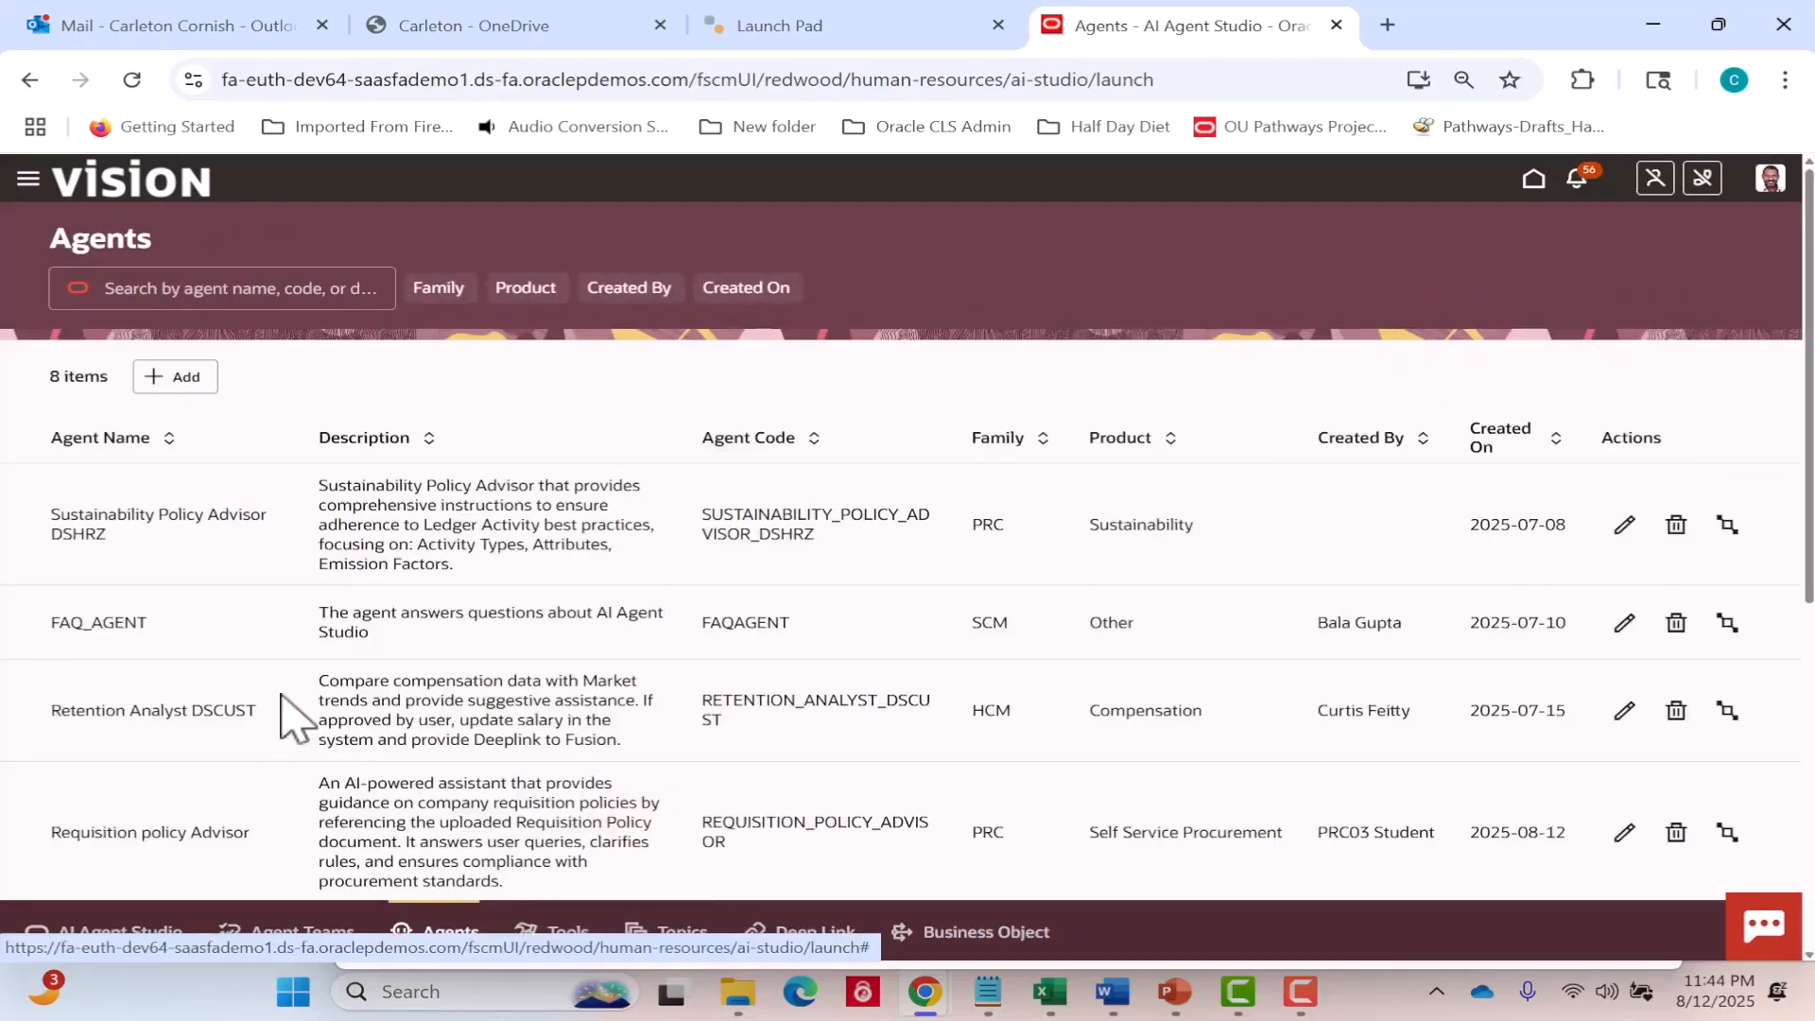
pyautogui.click(186, 380)
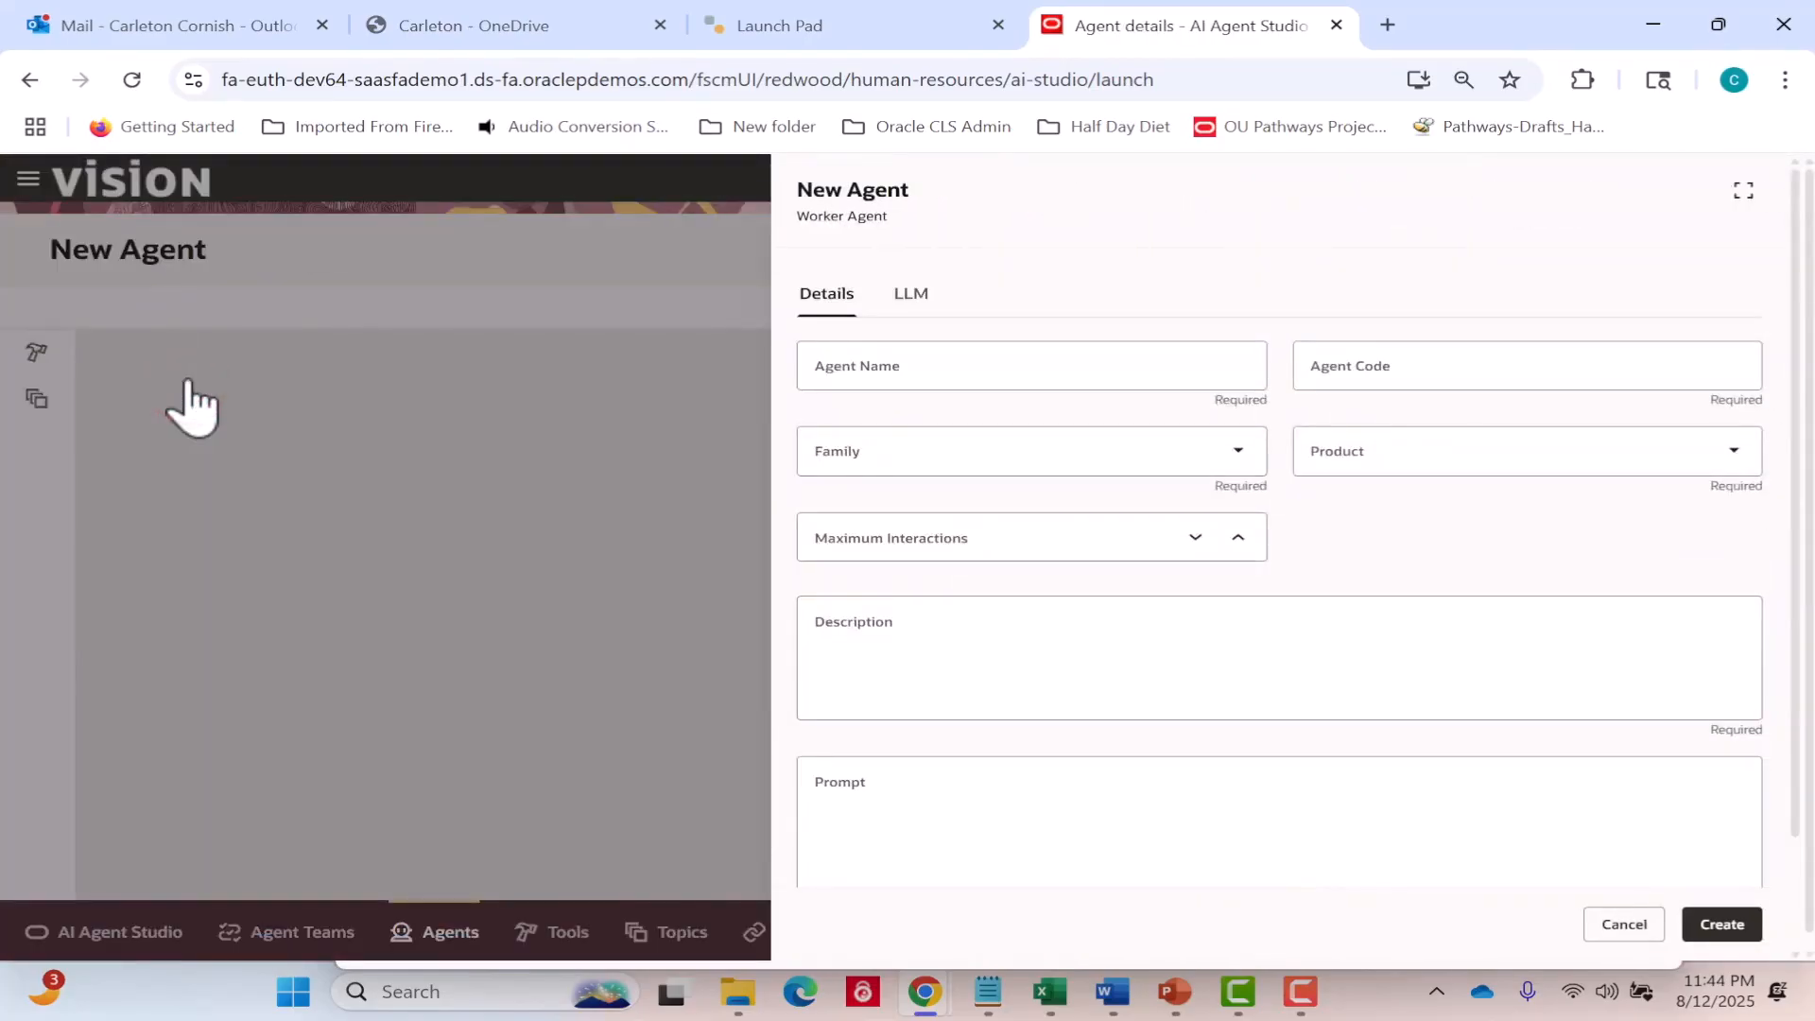
pyautogui.click(845, 370)
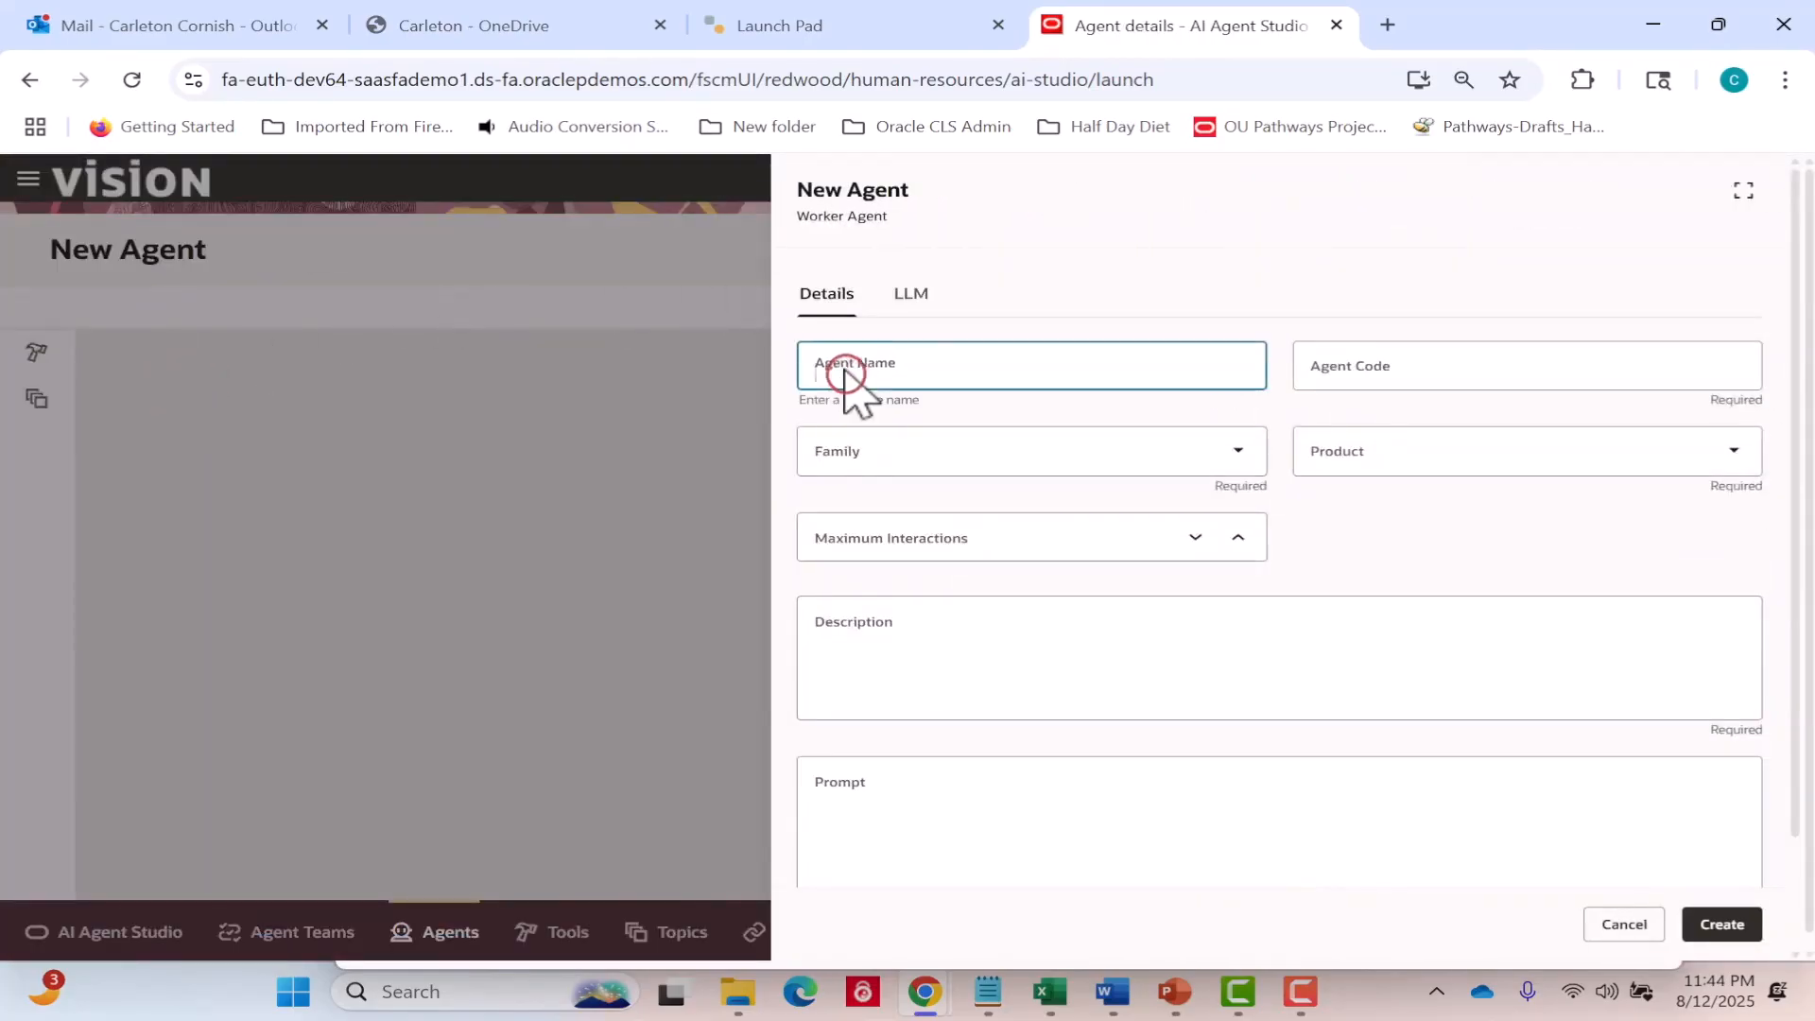
pyautogui.write('CA')
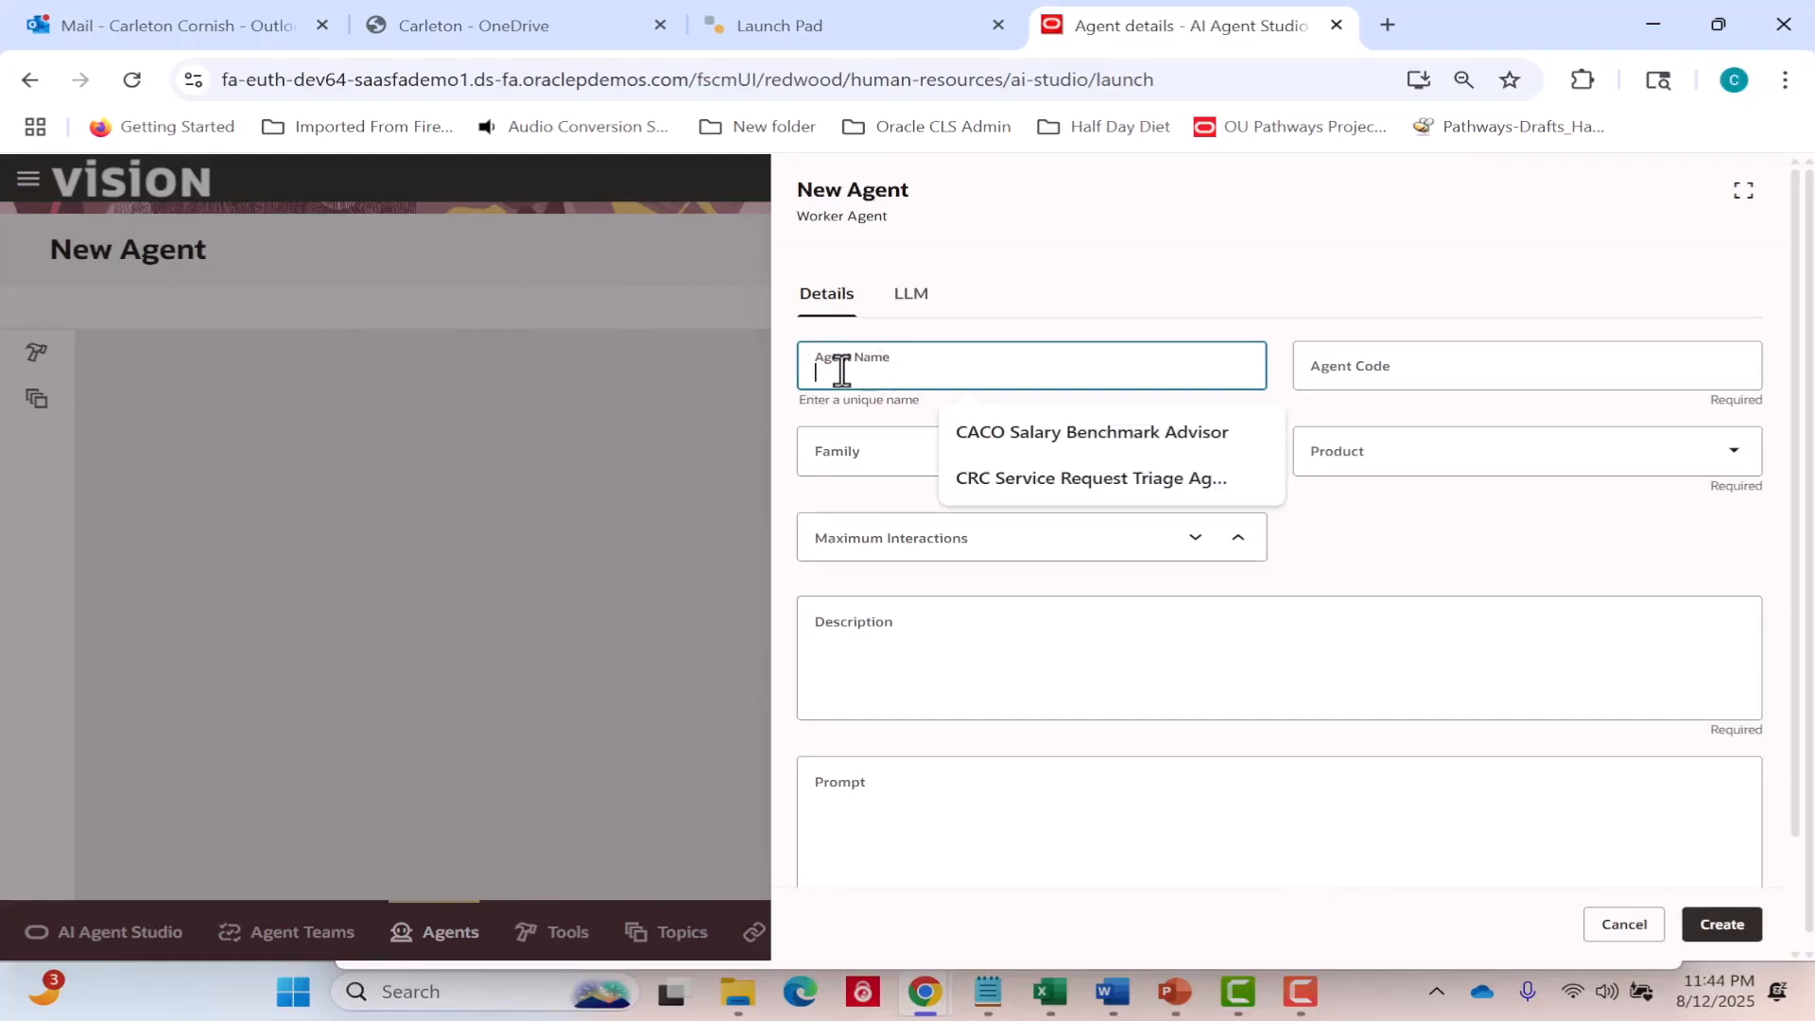
pyautogui.write('09')
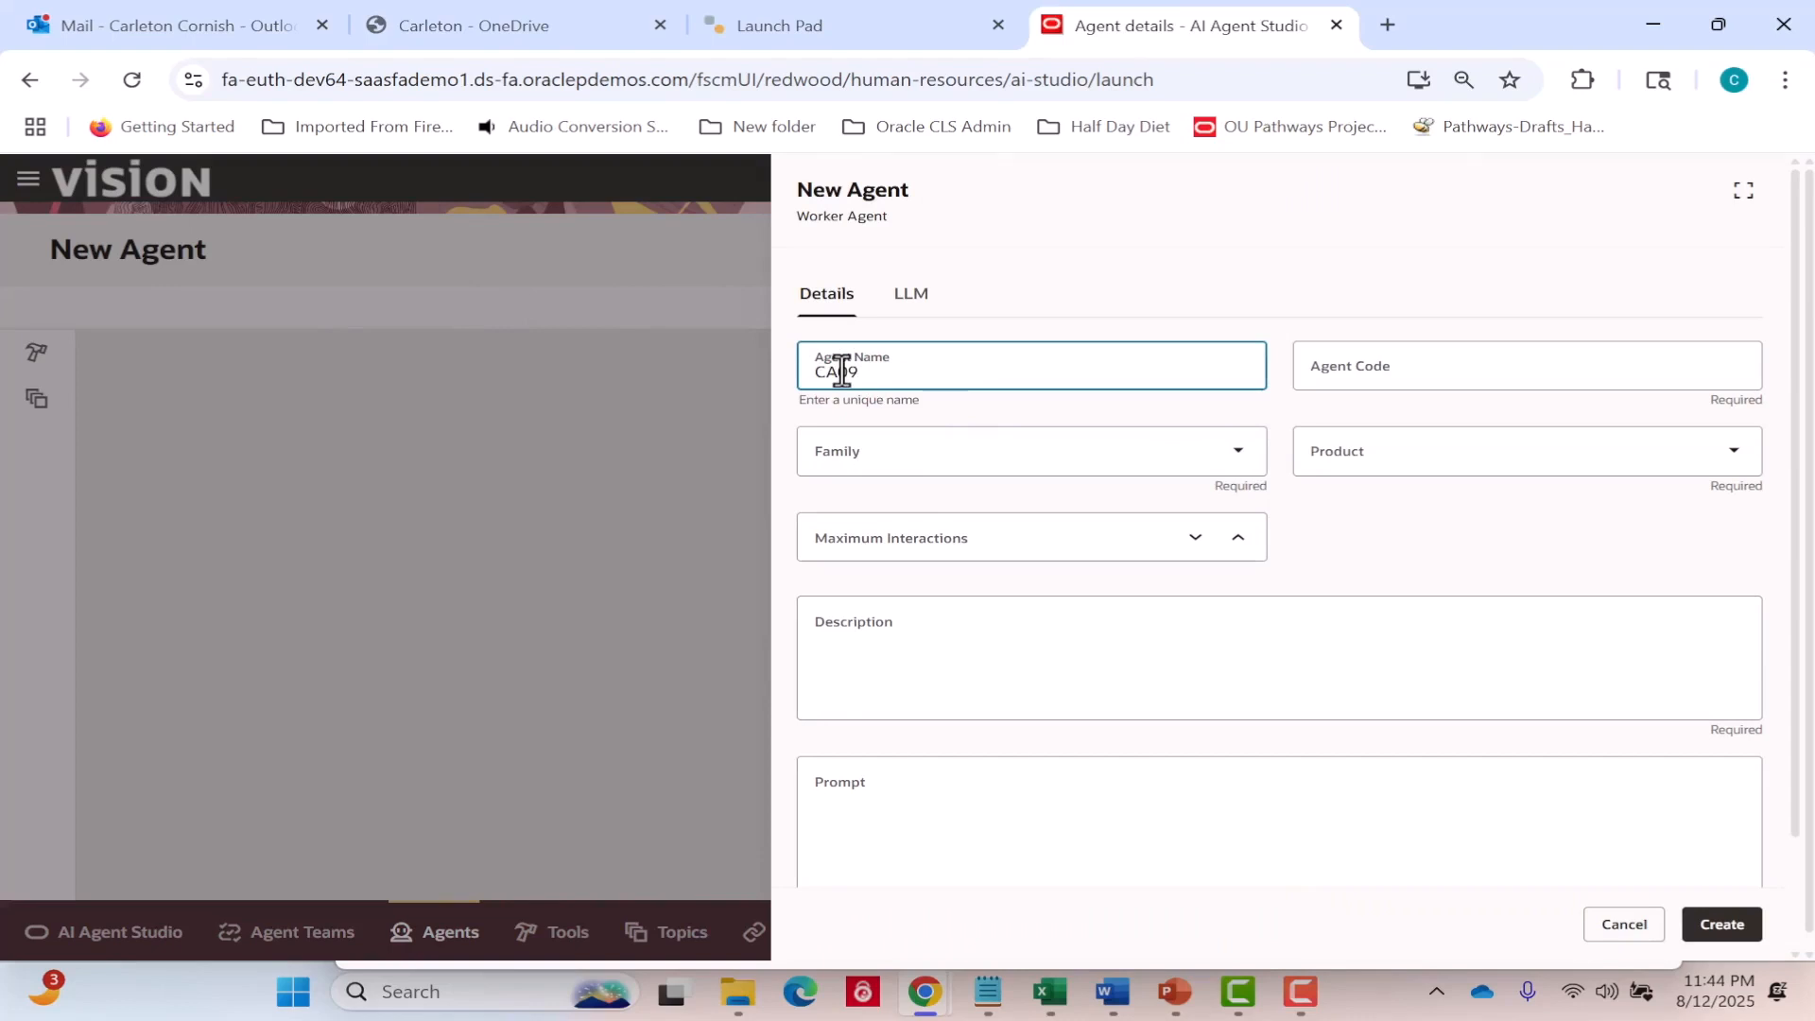
pyautogui.write(' Opportunity Summary')
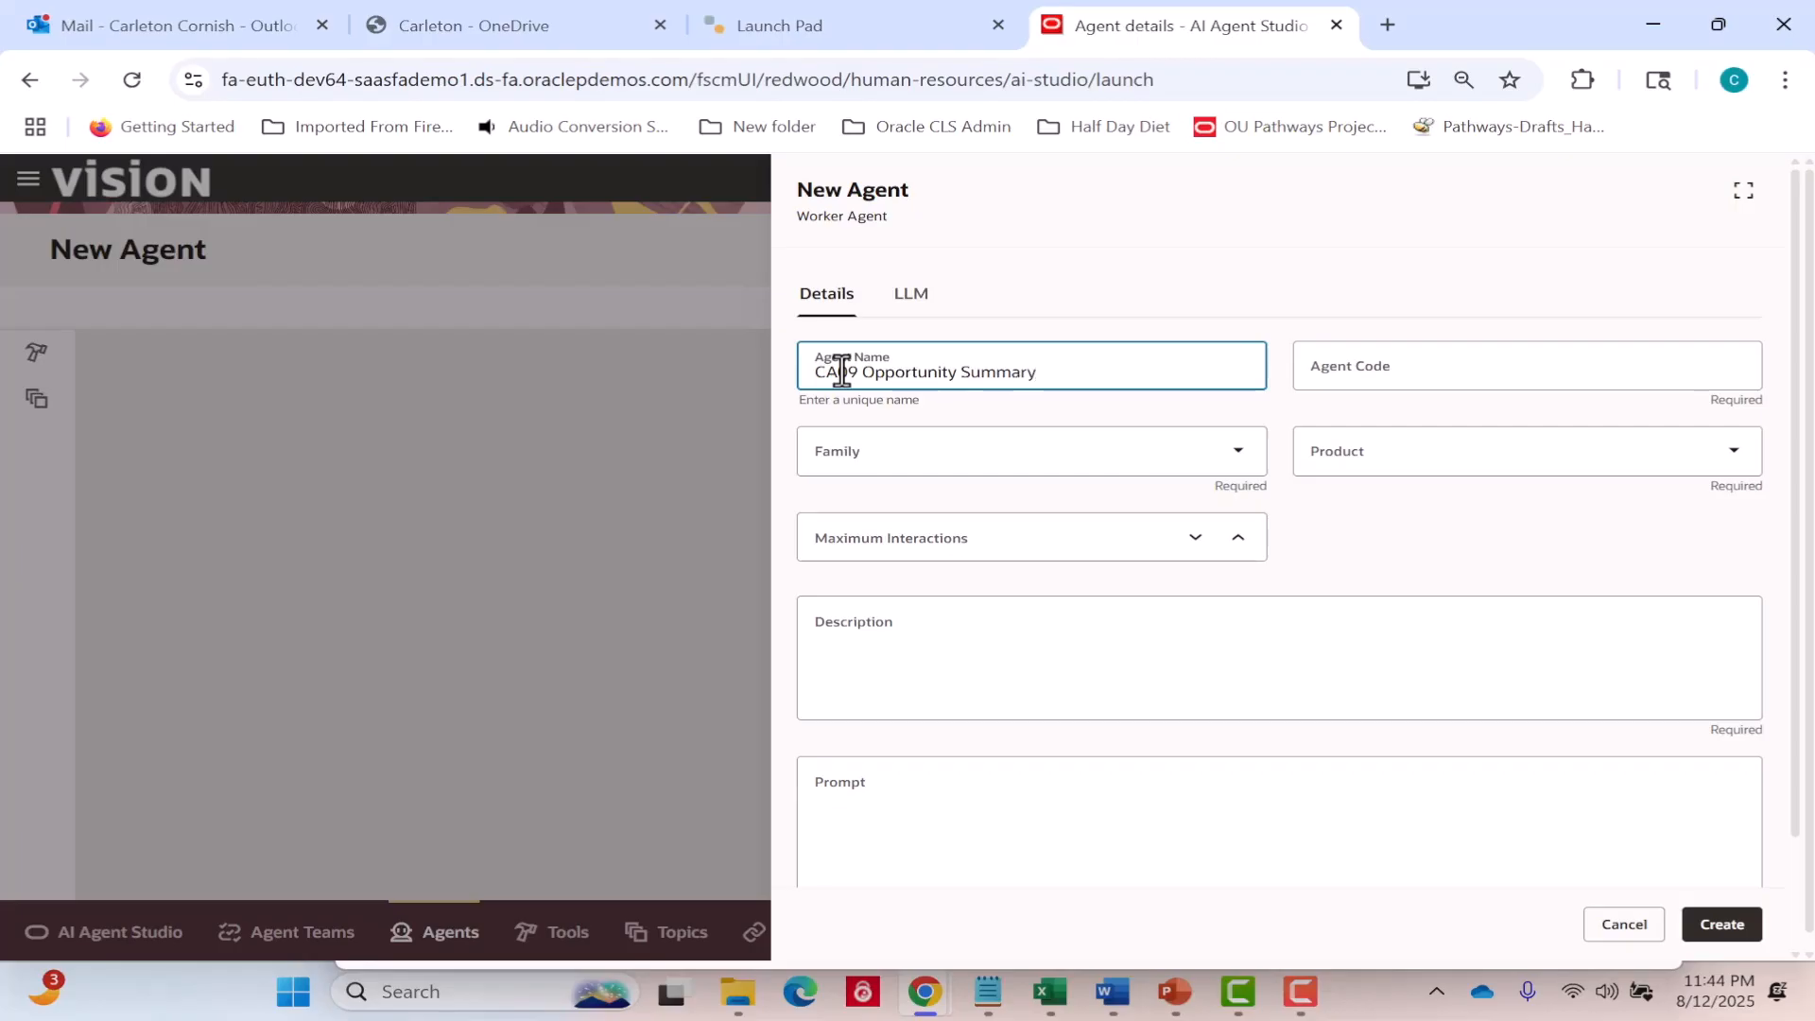
pyautogui.press('Tab')
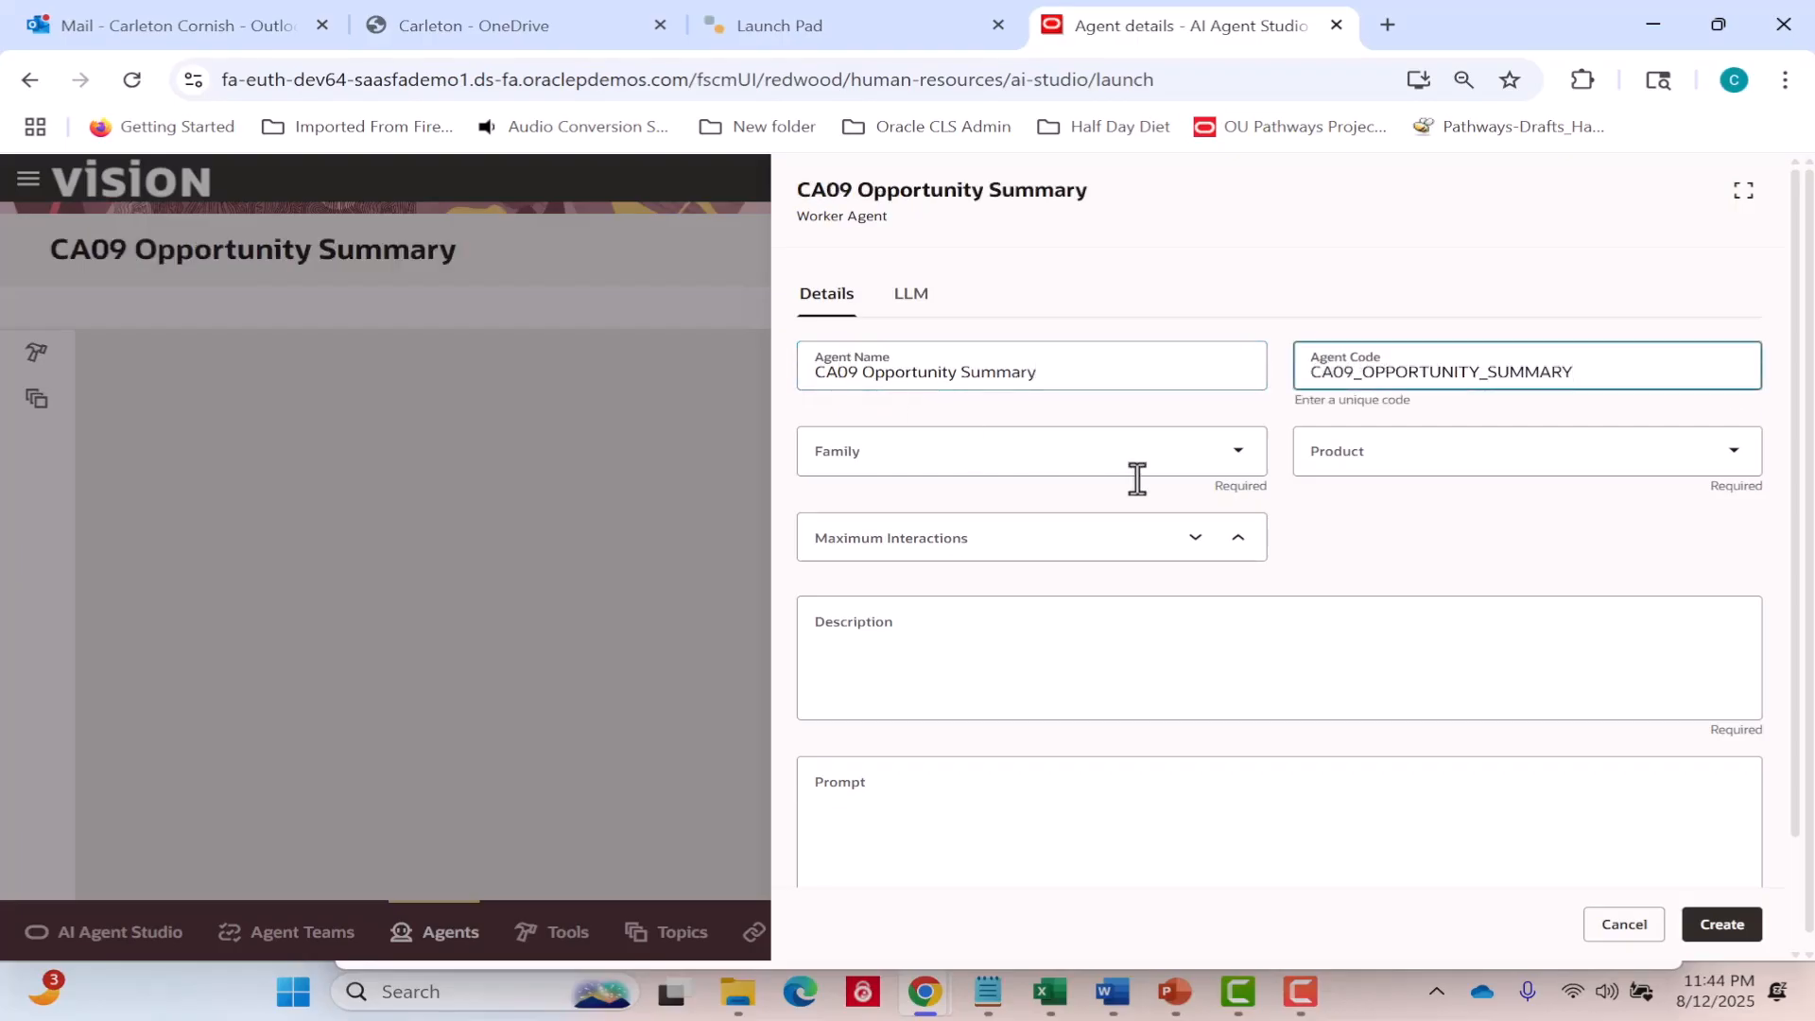
# Set the agent's family to CX, its product to Sales Force Automation and its maximum interactions to 10.
pyautogui.click(1219, 460)
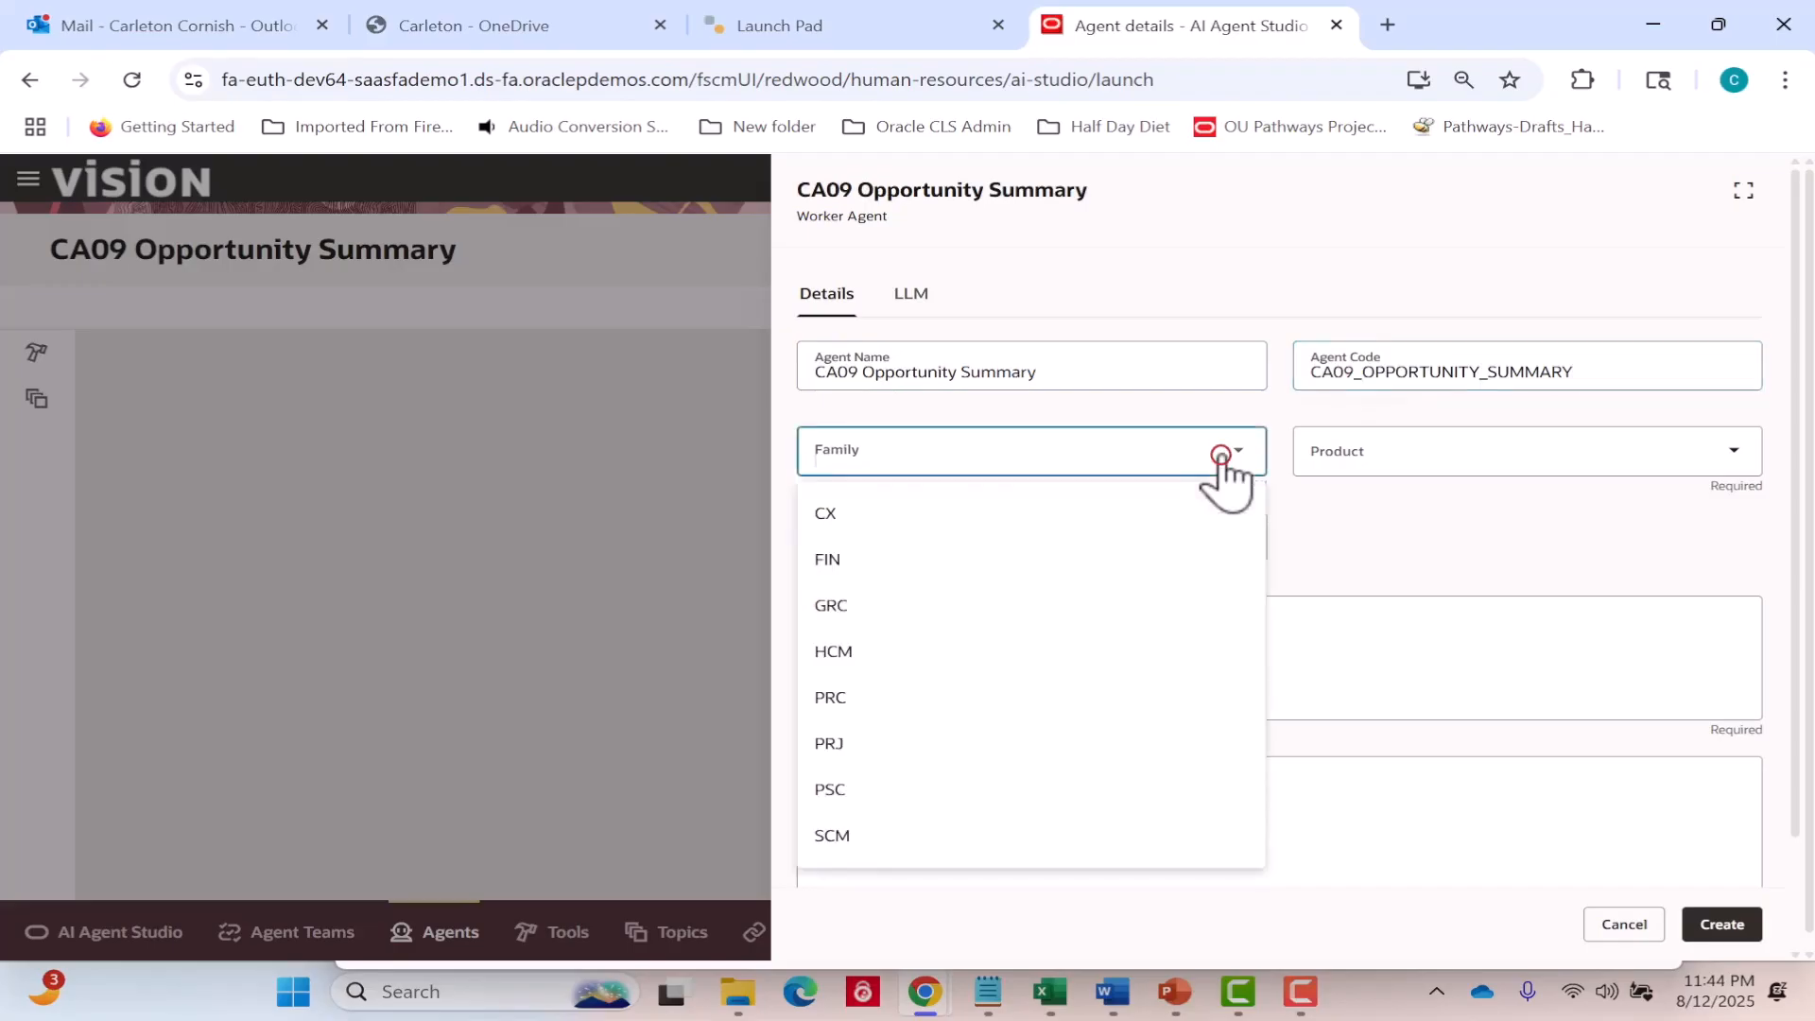
pyautogui.click(1193, 519)
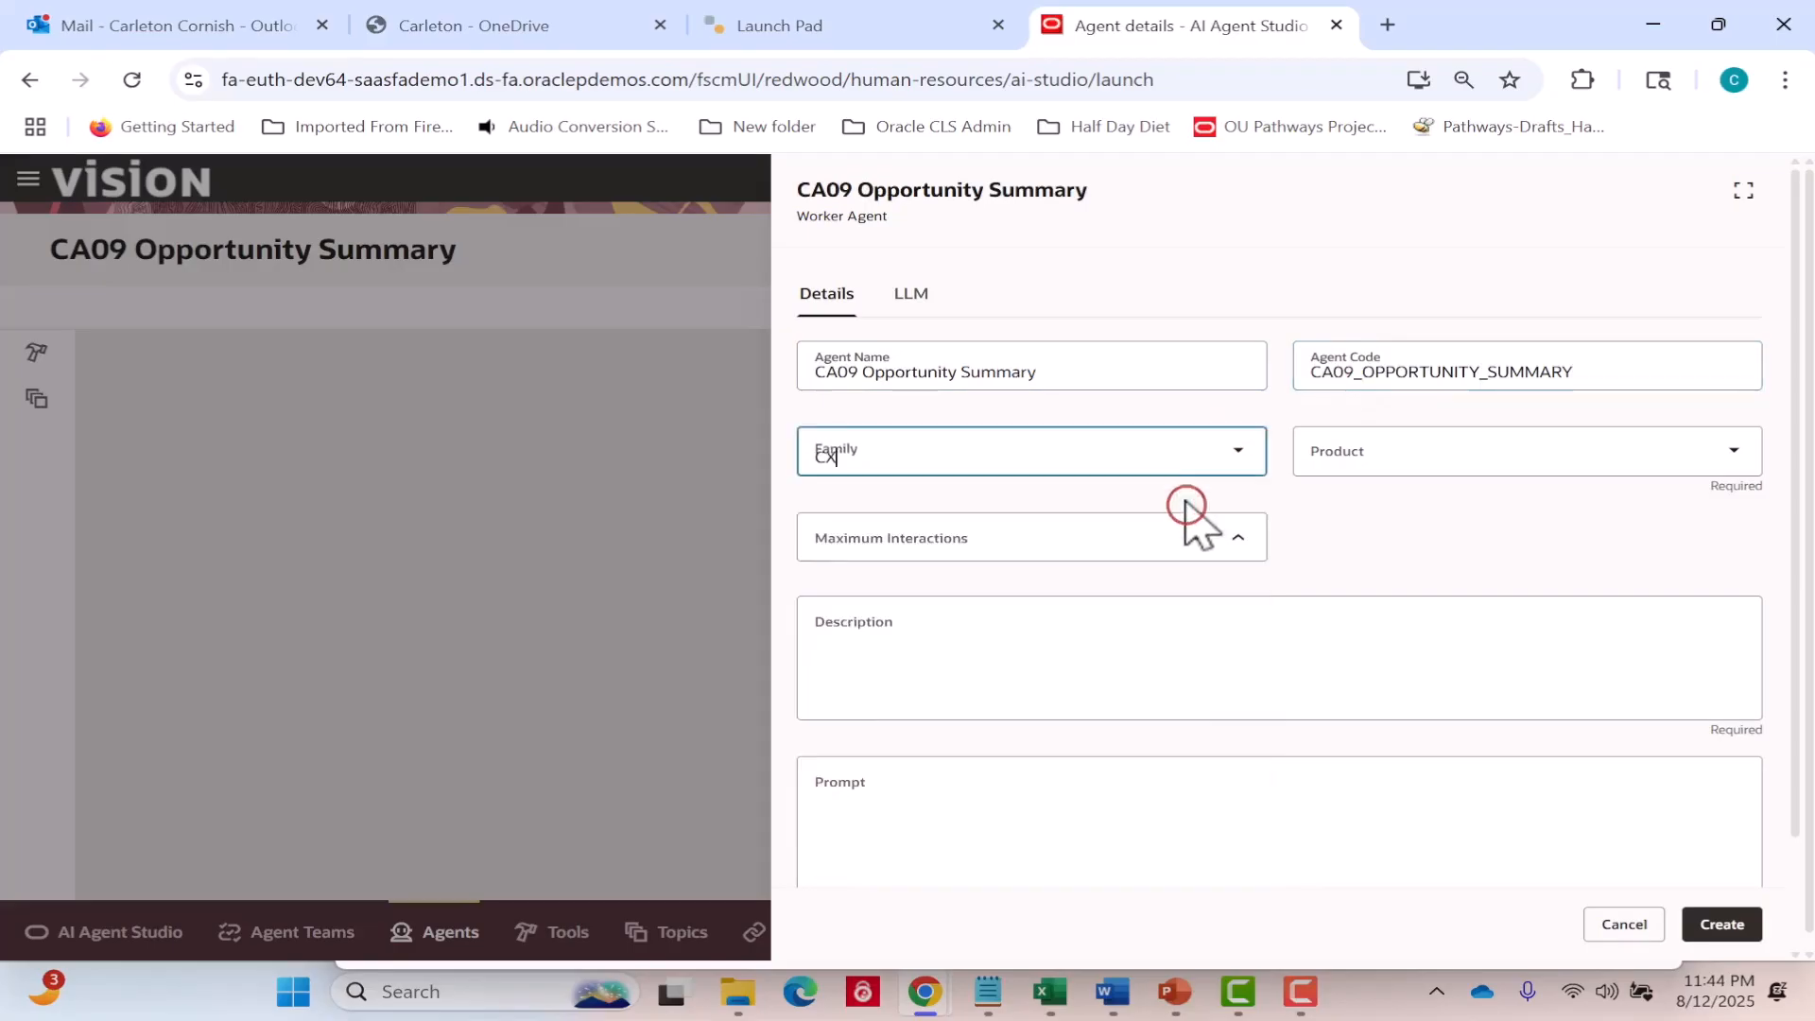
pyautogui.click(1449, 468)
pyautogui.click(1427, 520)
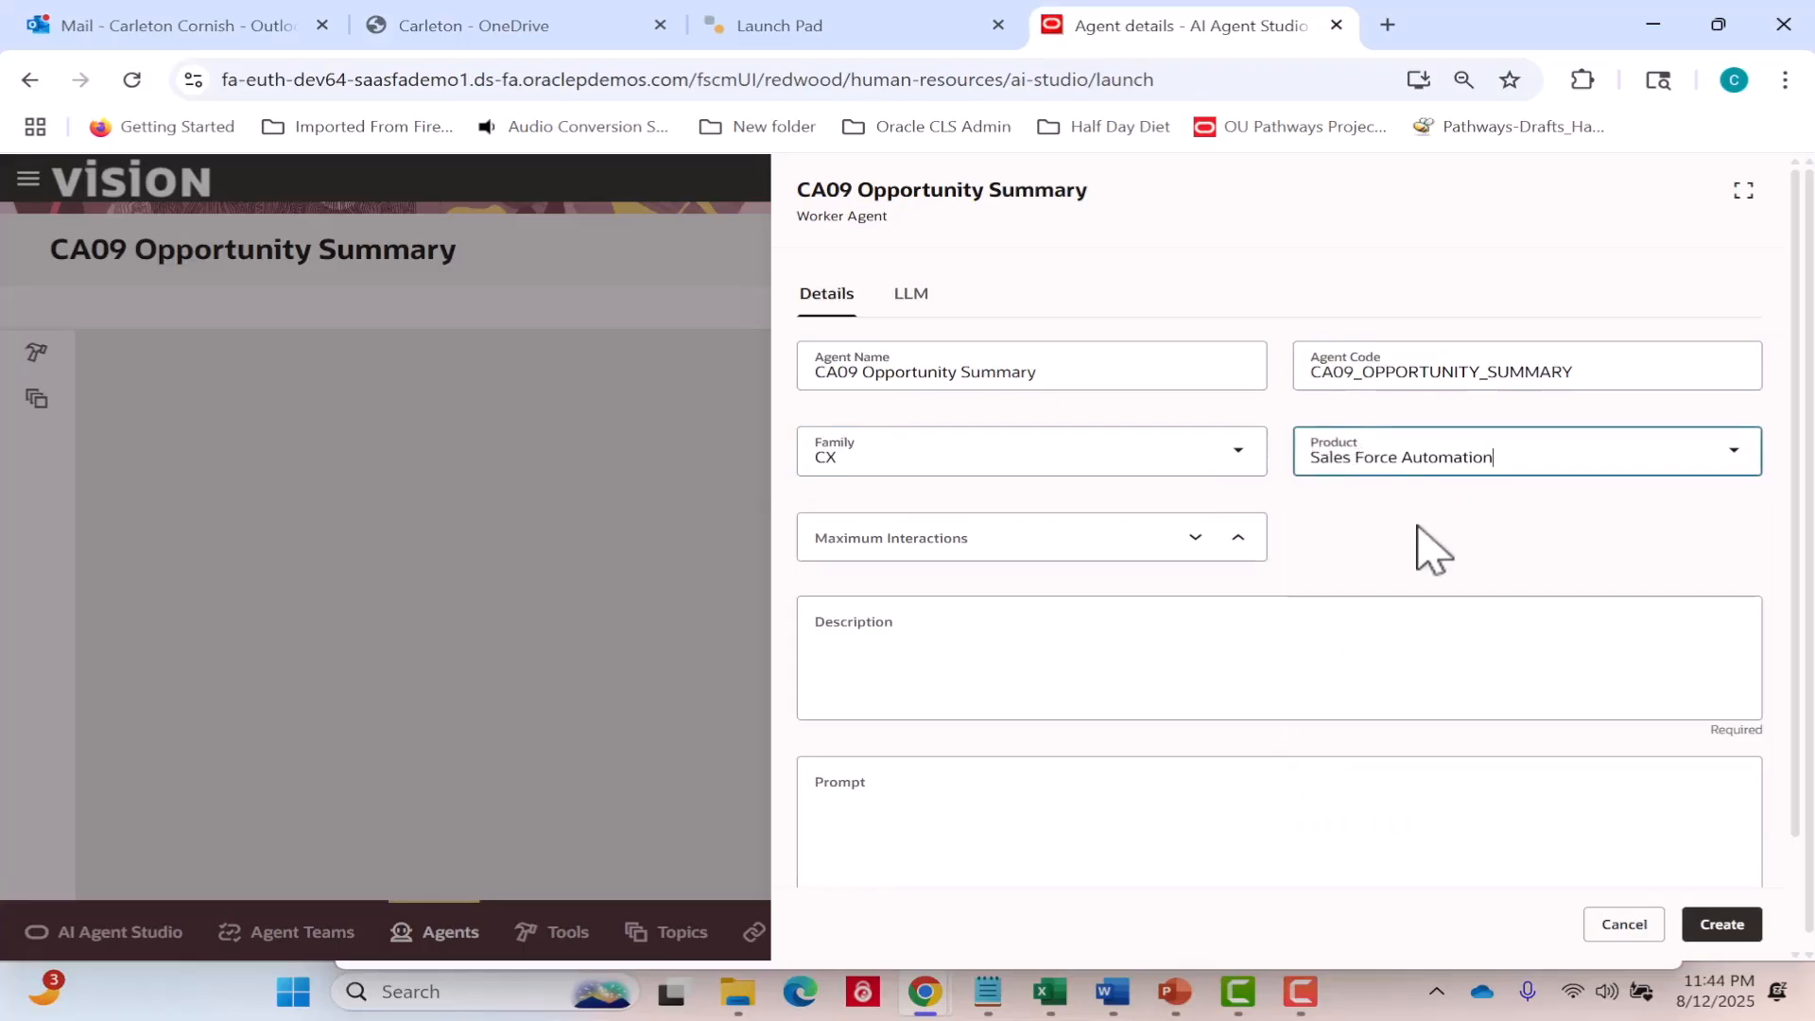
pyautogui.click(1238, 539)
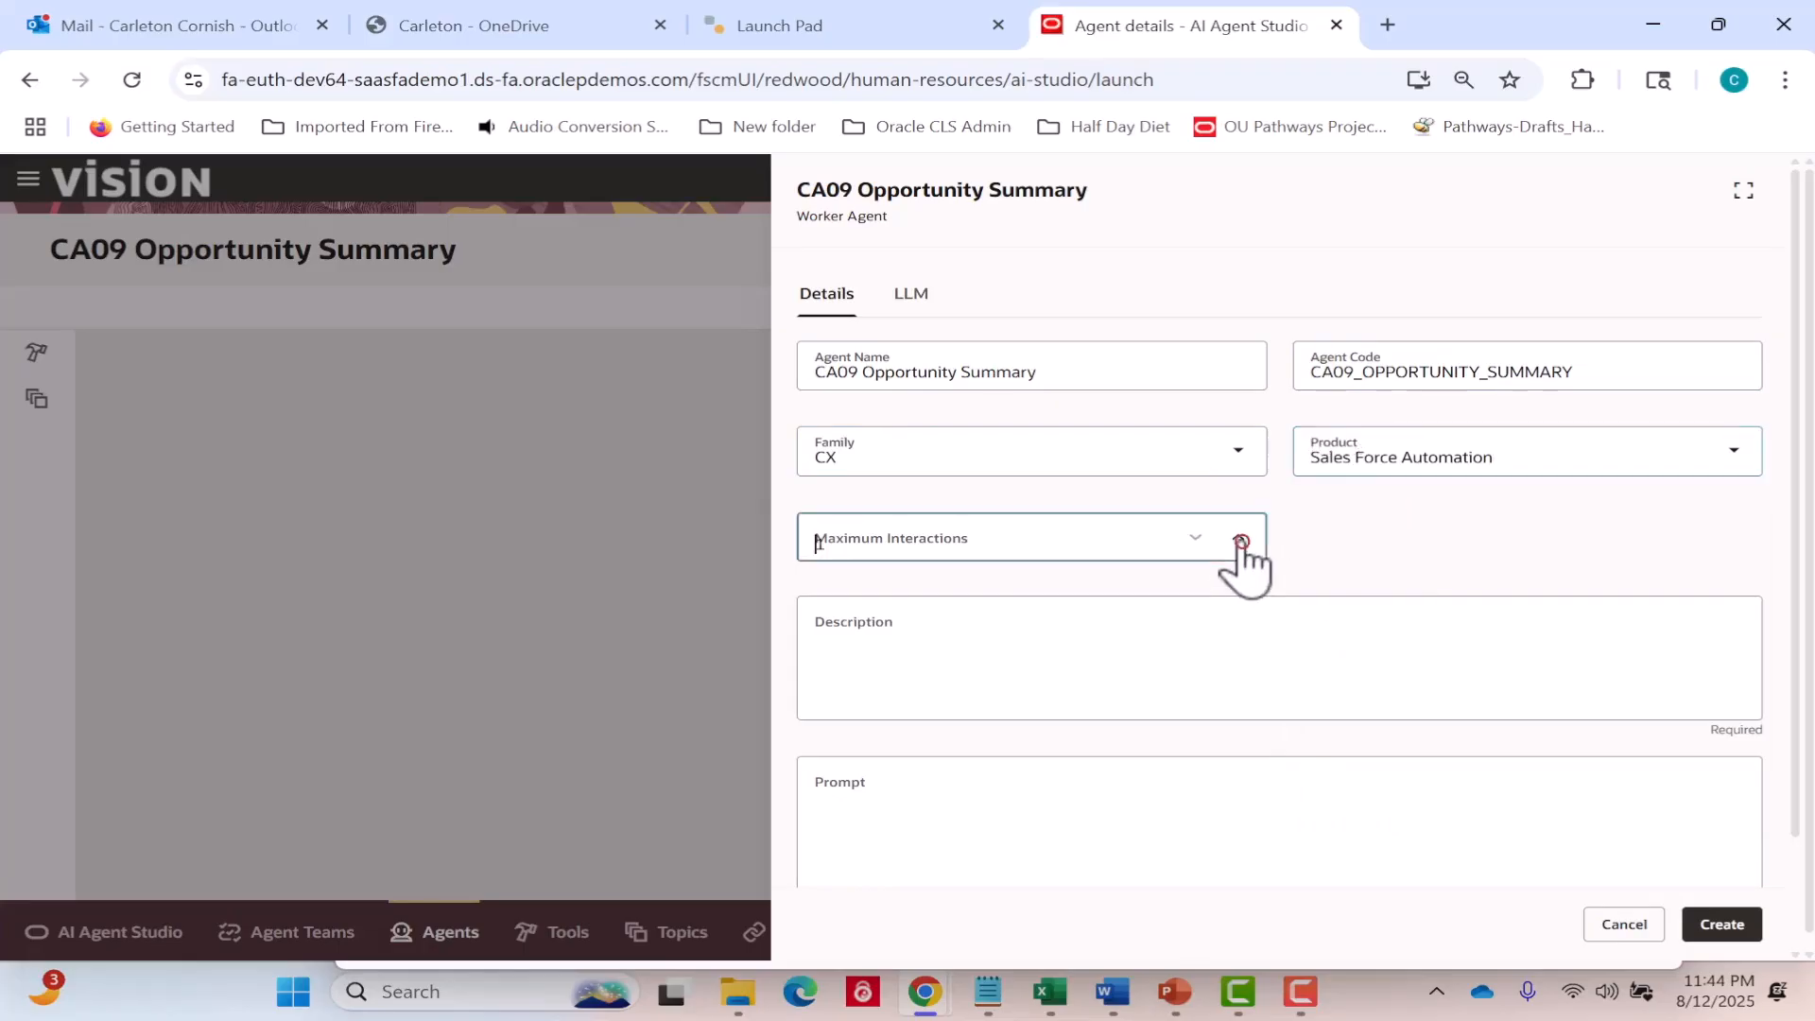
pyautogui.click(1238, 540)
pyautogui.click(1238, 540)
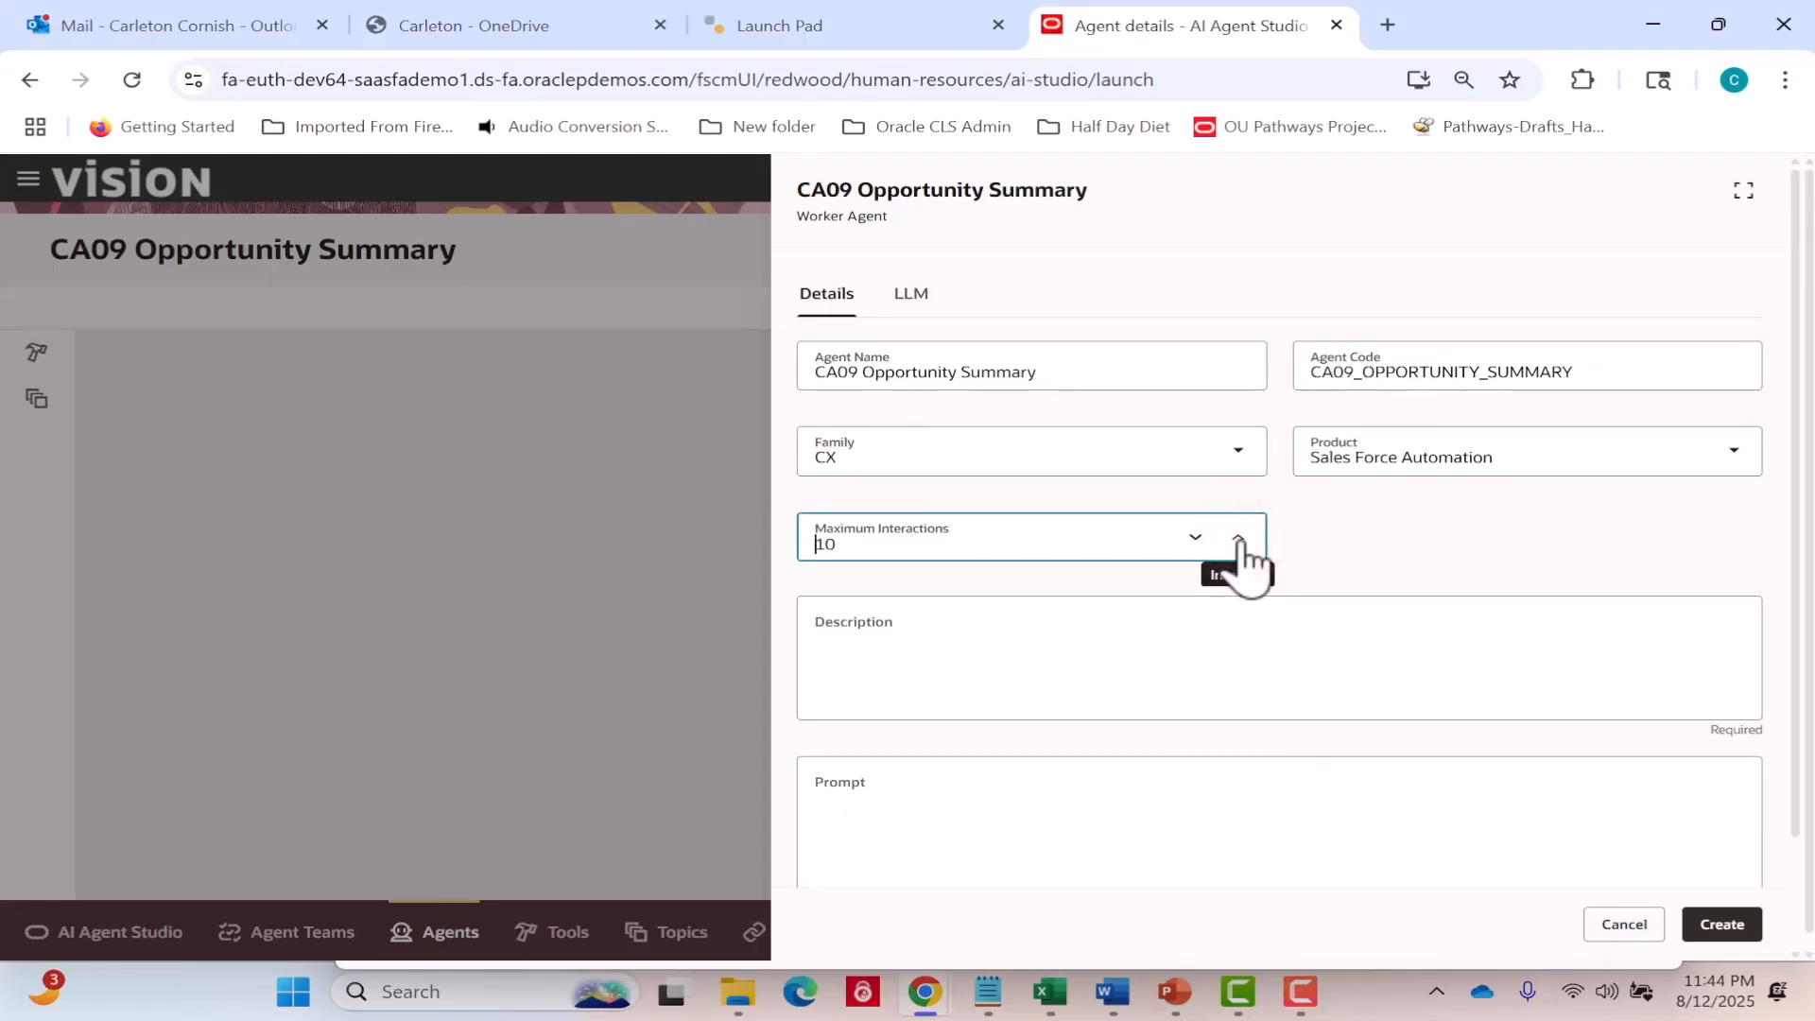
# Enter the agent description "This advisor agent helps sales representatives understand the current status of an opportunity and other related data.".
pyautogui.click(1163, 639)
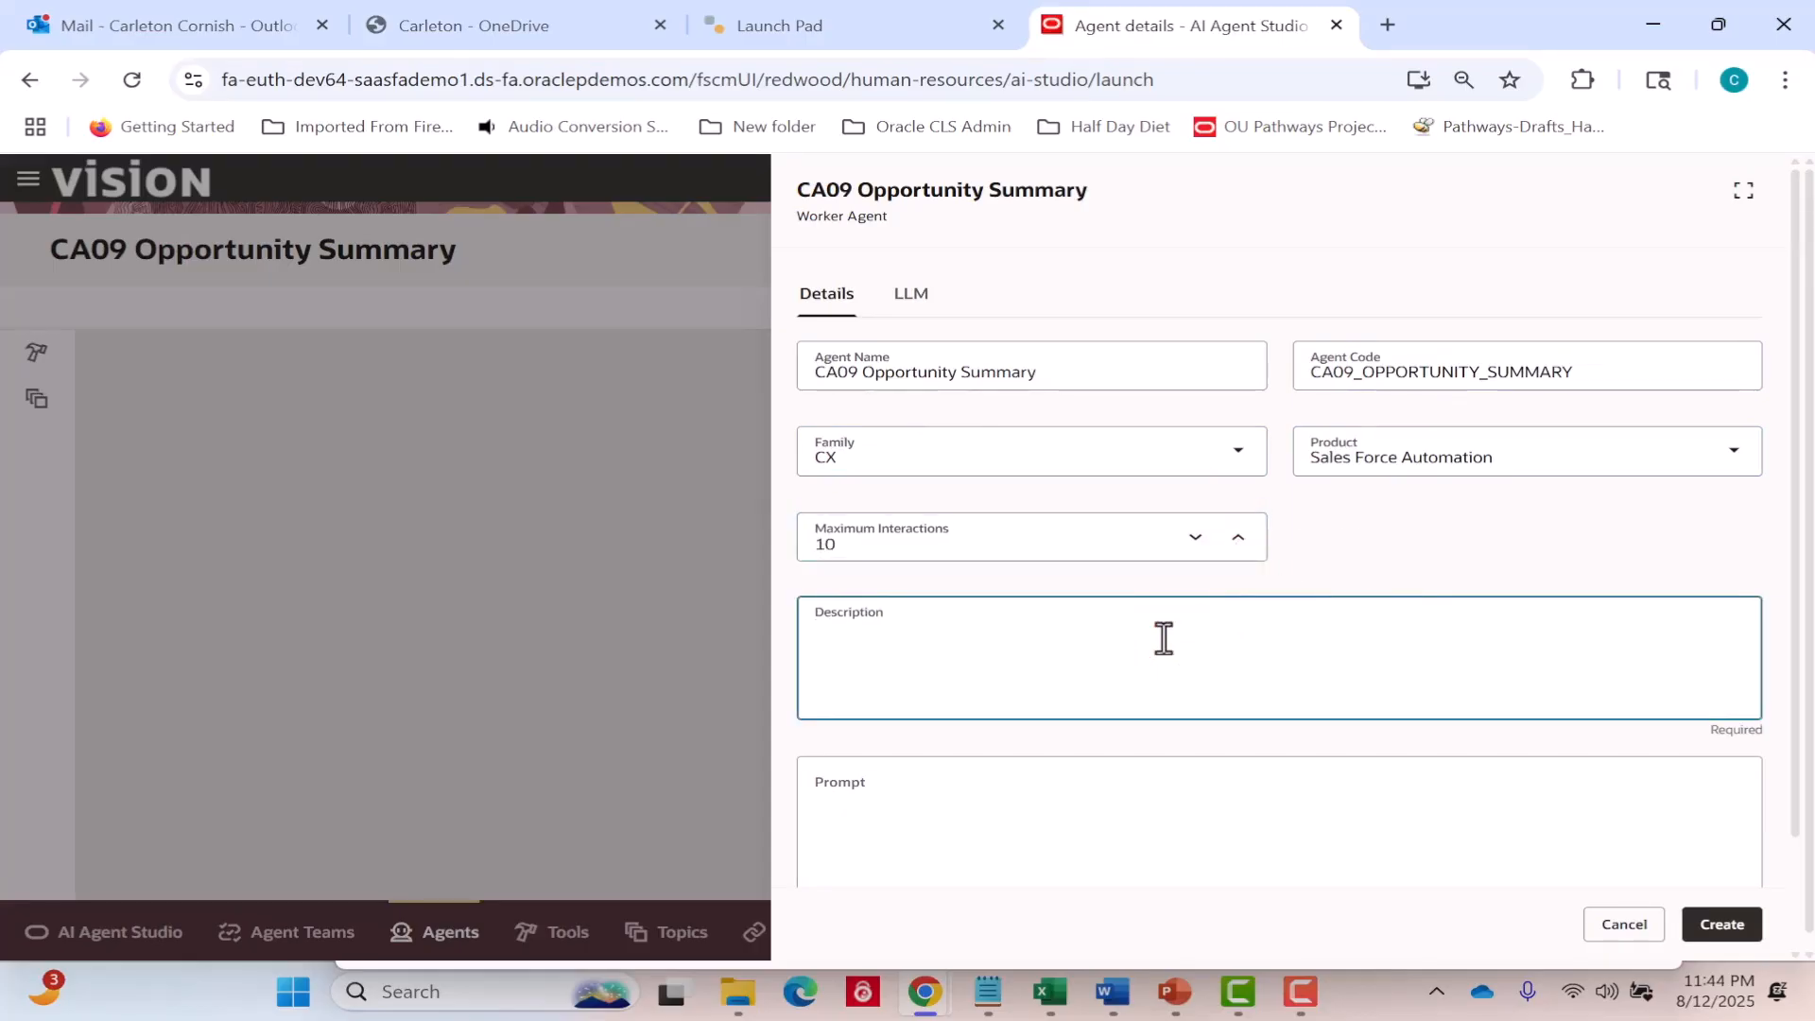
pyautogui.write('This advisor agent hel')
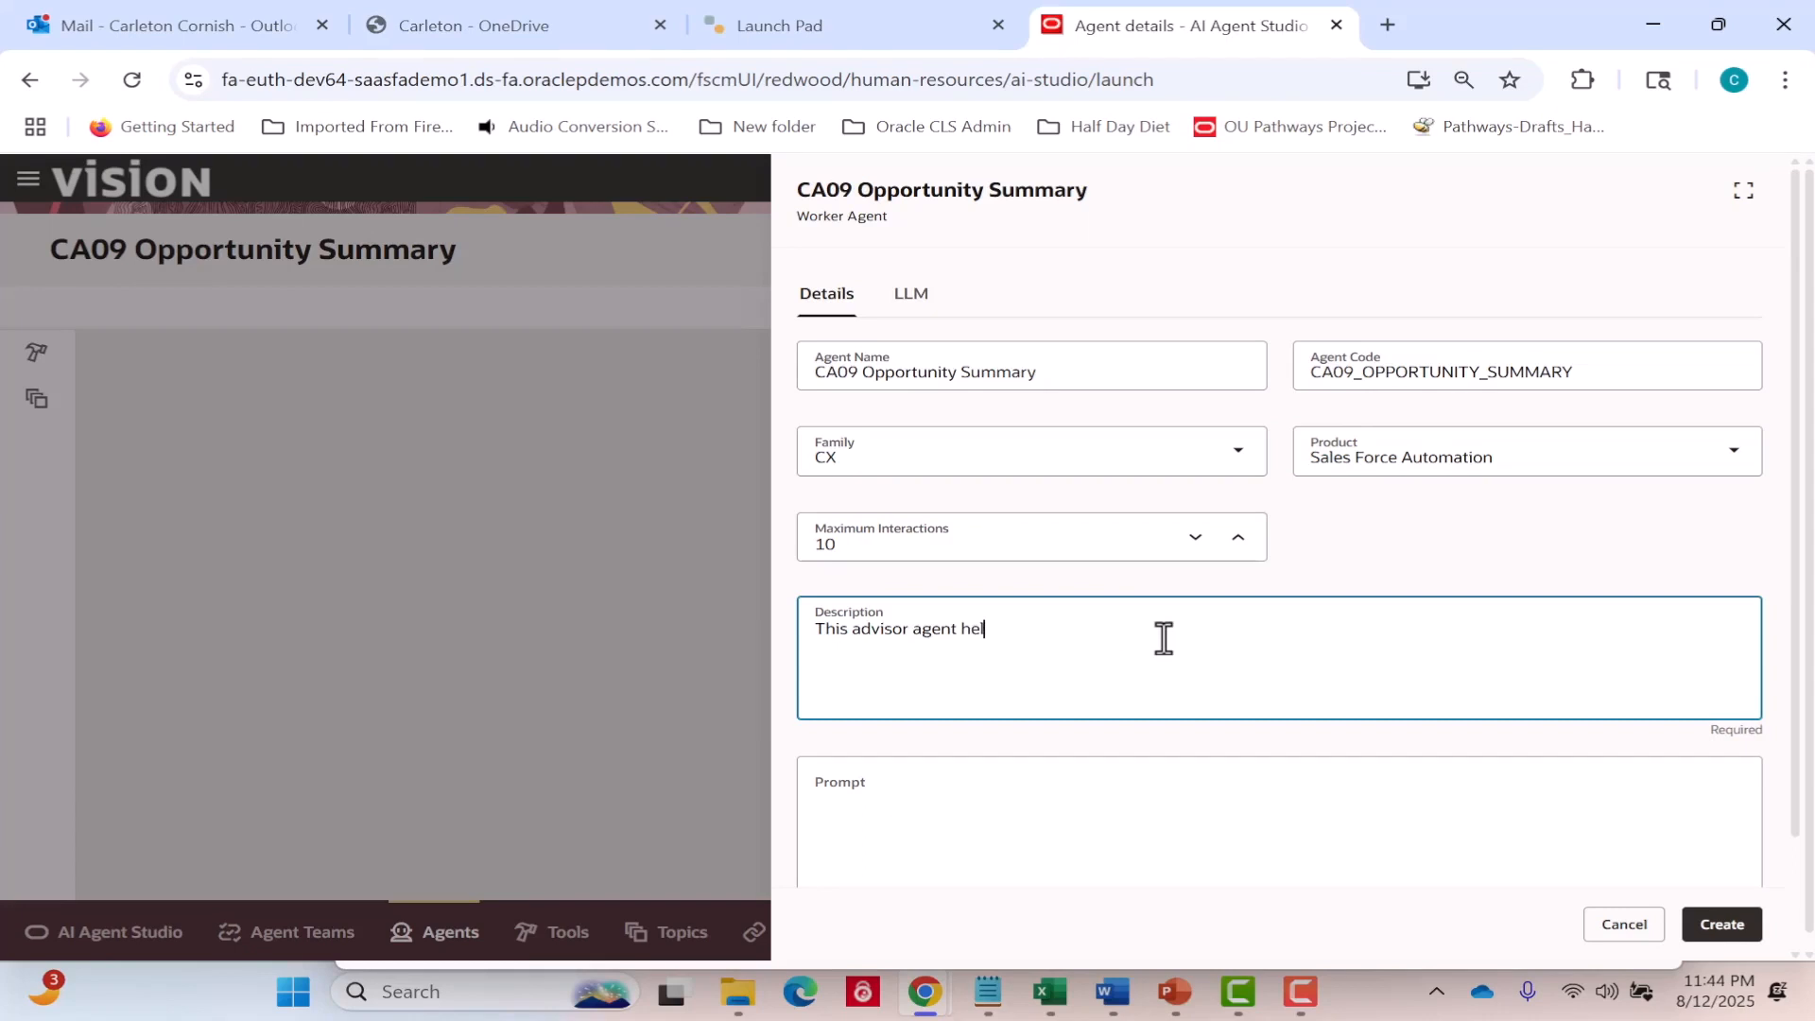
pyautogui.write('ps sales representatives underdtand the current')
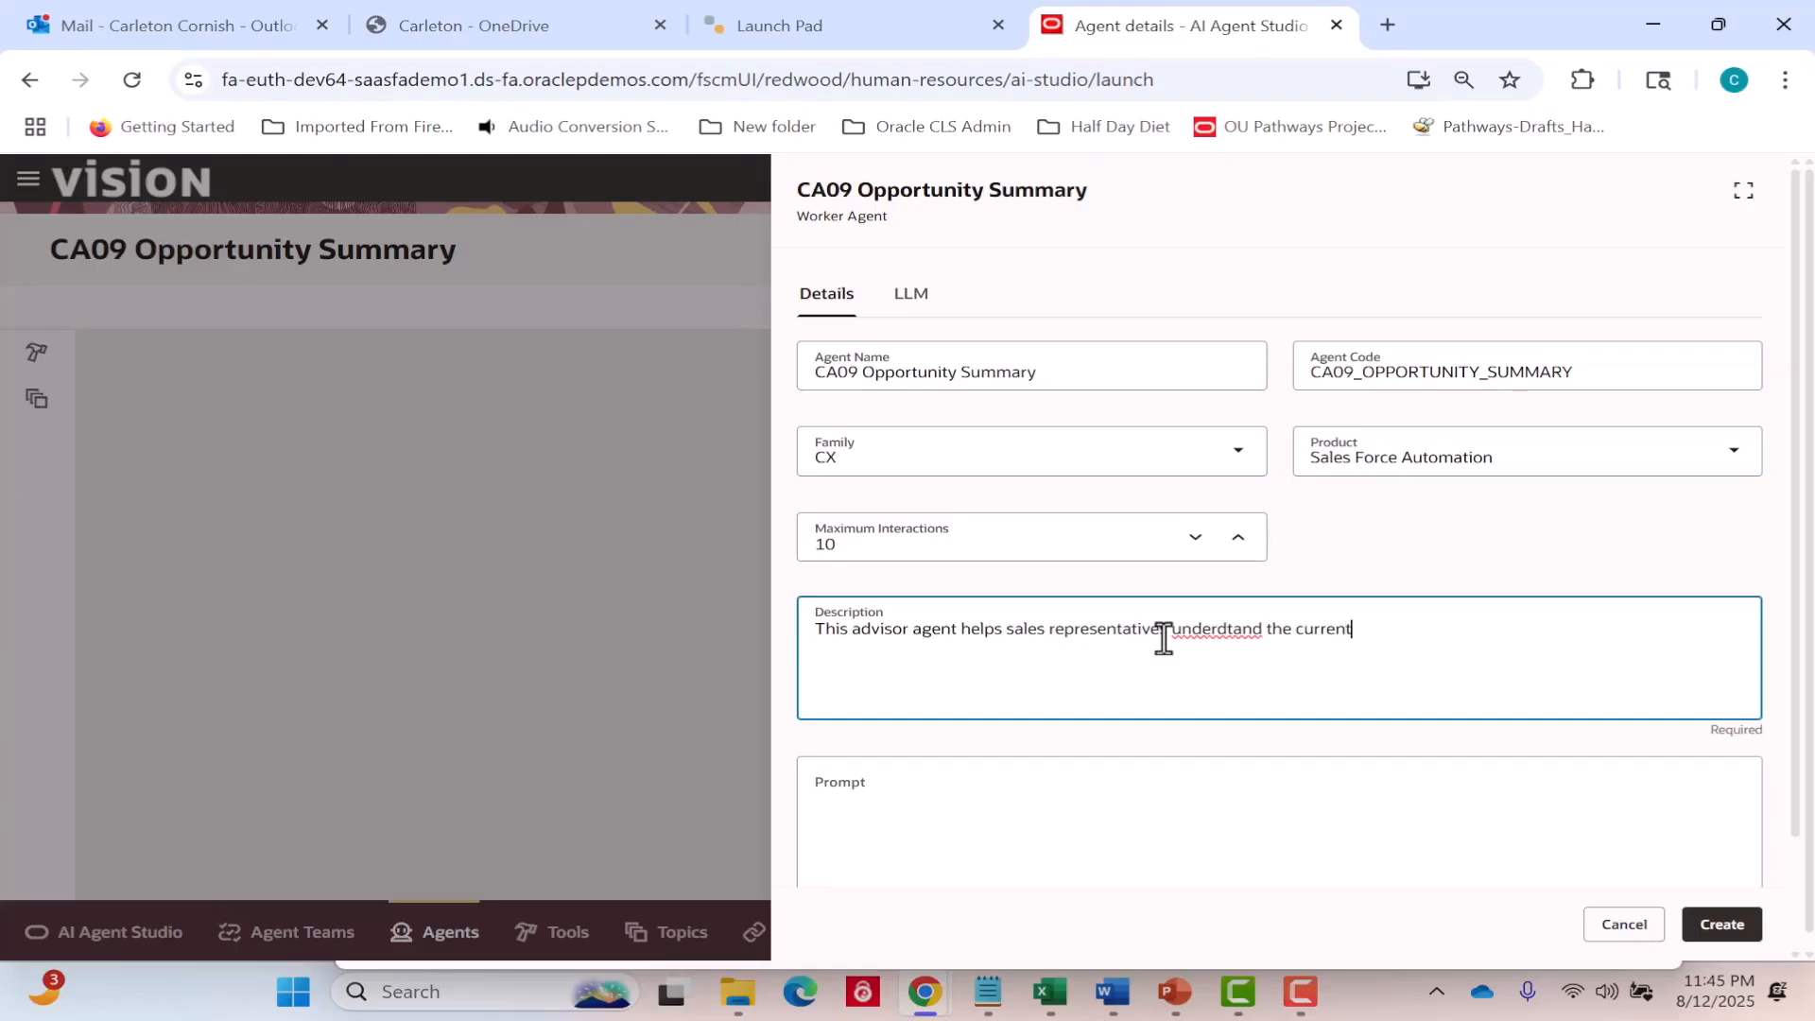
pyautogui.write(' status of an opportunity')
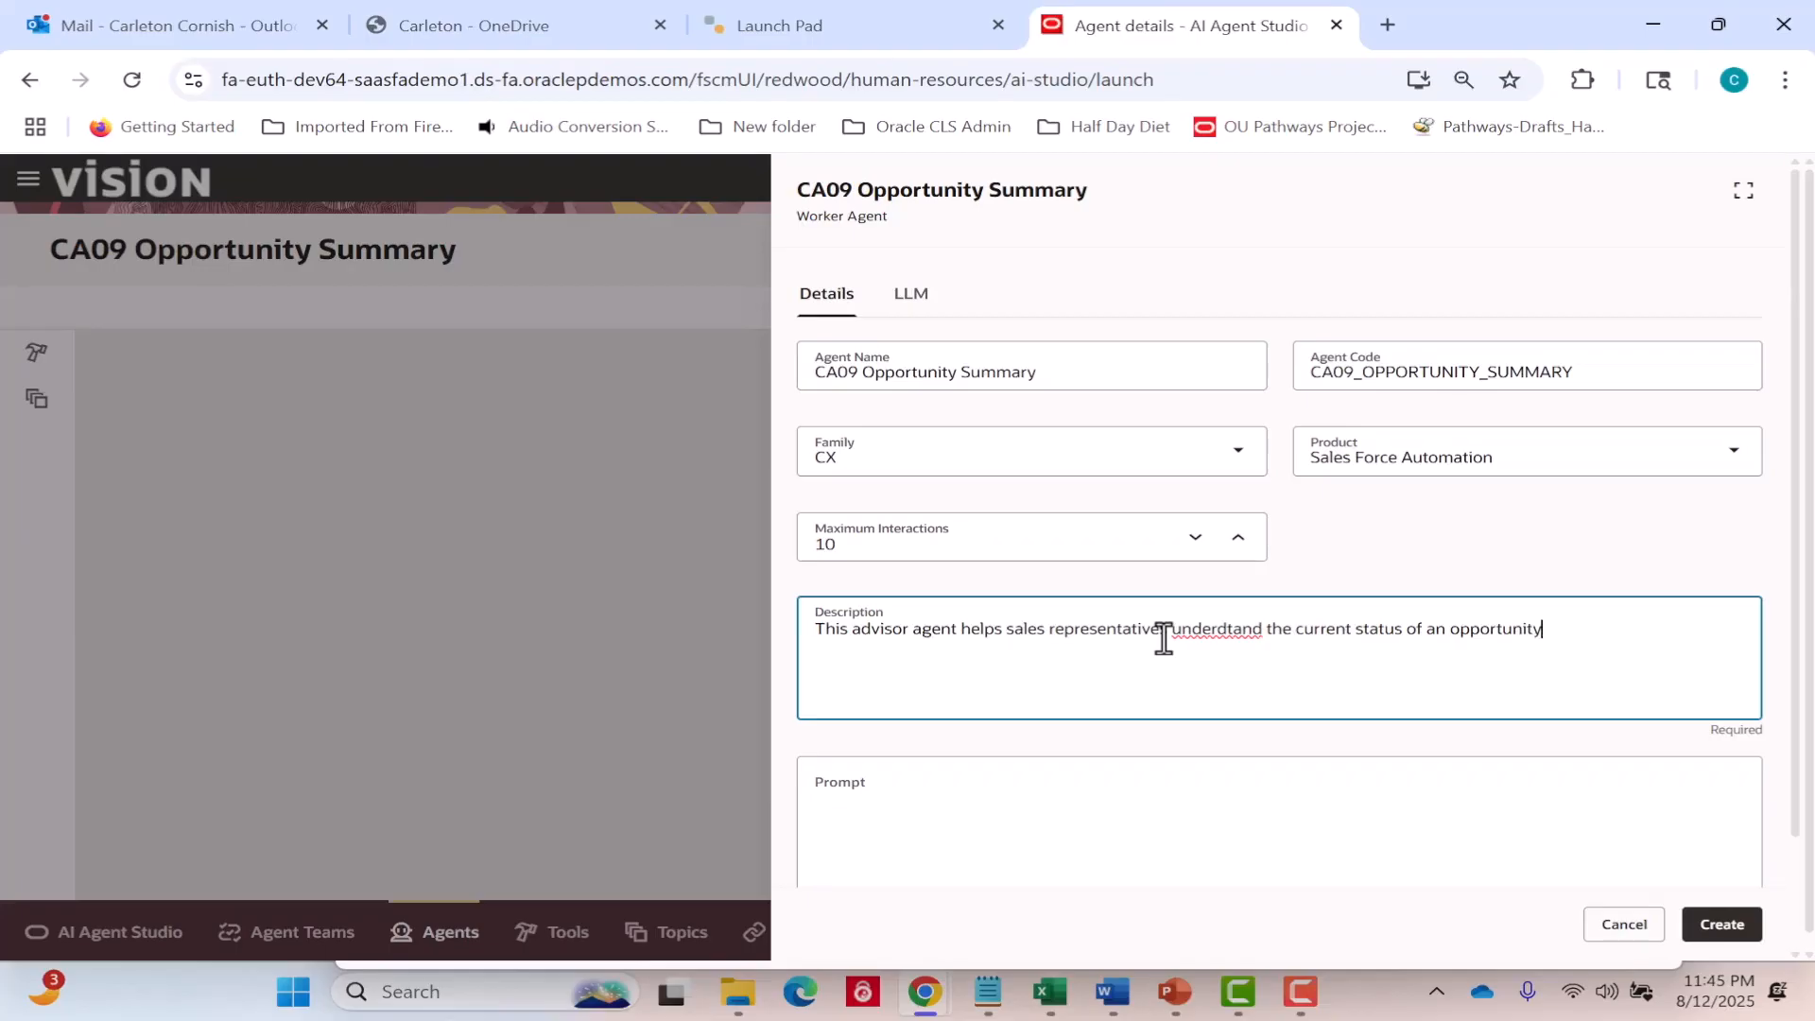
pyautogui.write(' and other related data.')
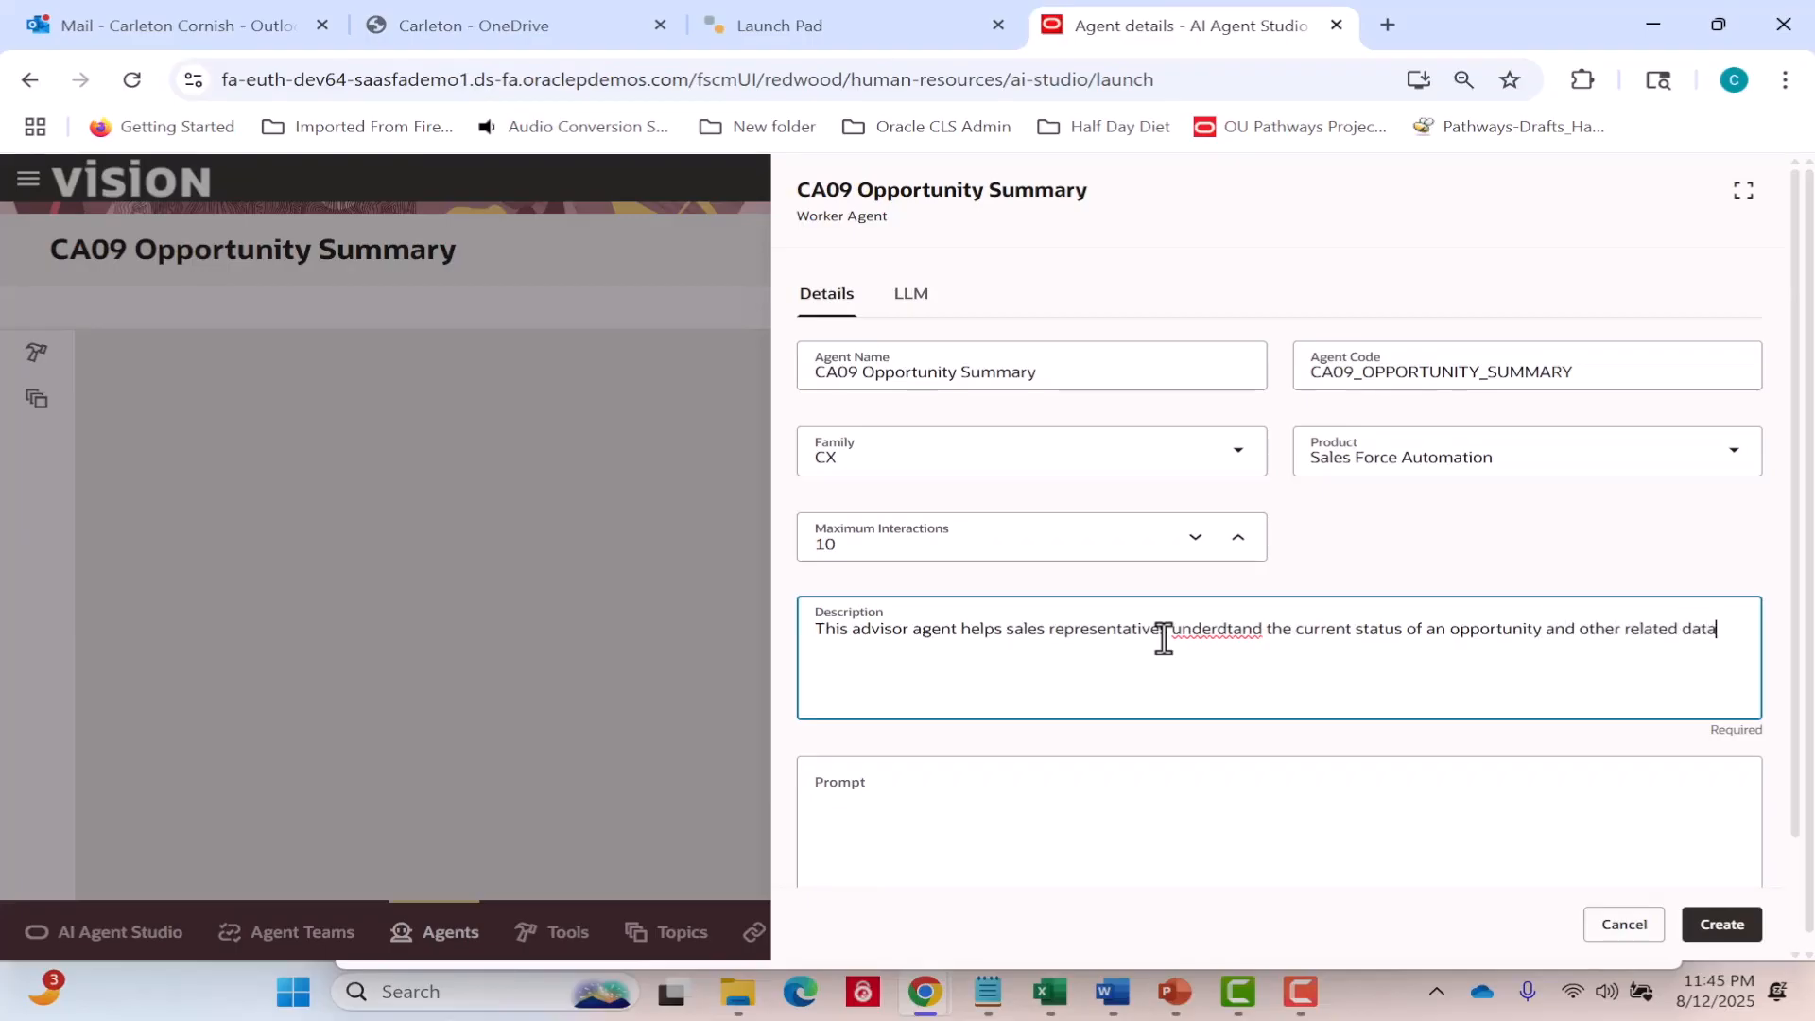
pyautogui.click(1223, 629)
pyautogui.press('BackSpace')
pyautogui.write('s')
pyautogui.click(1295, 664)
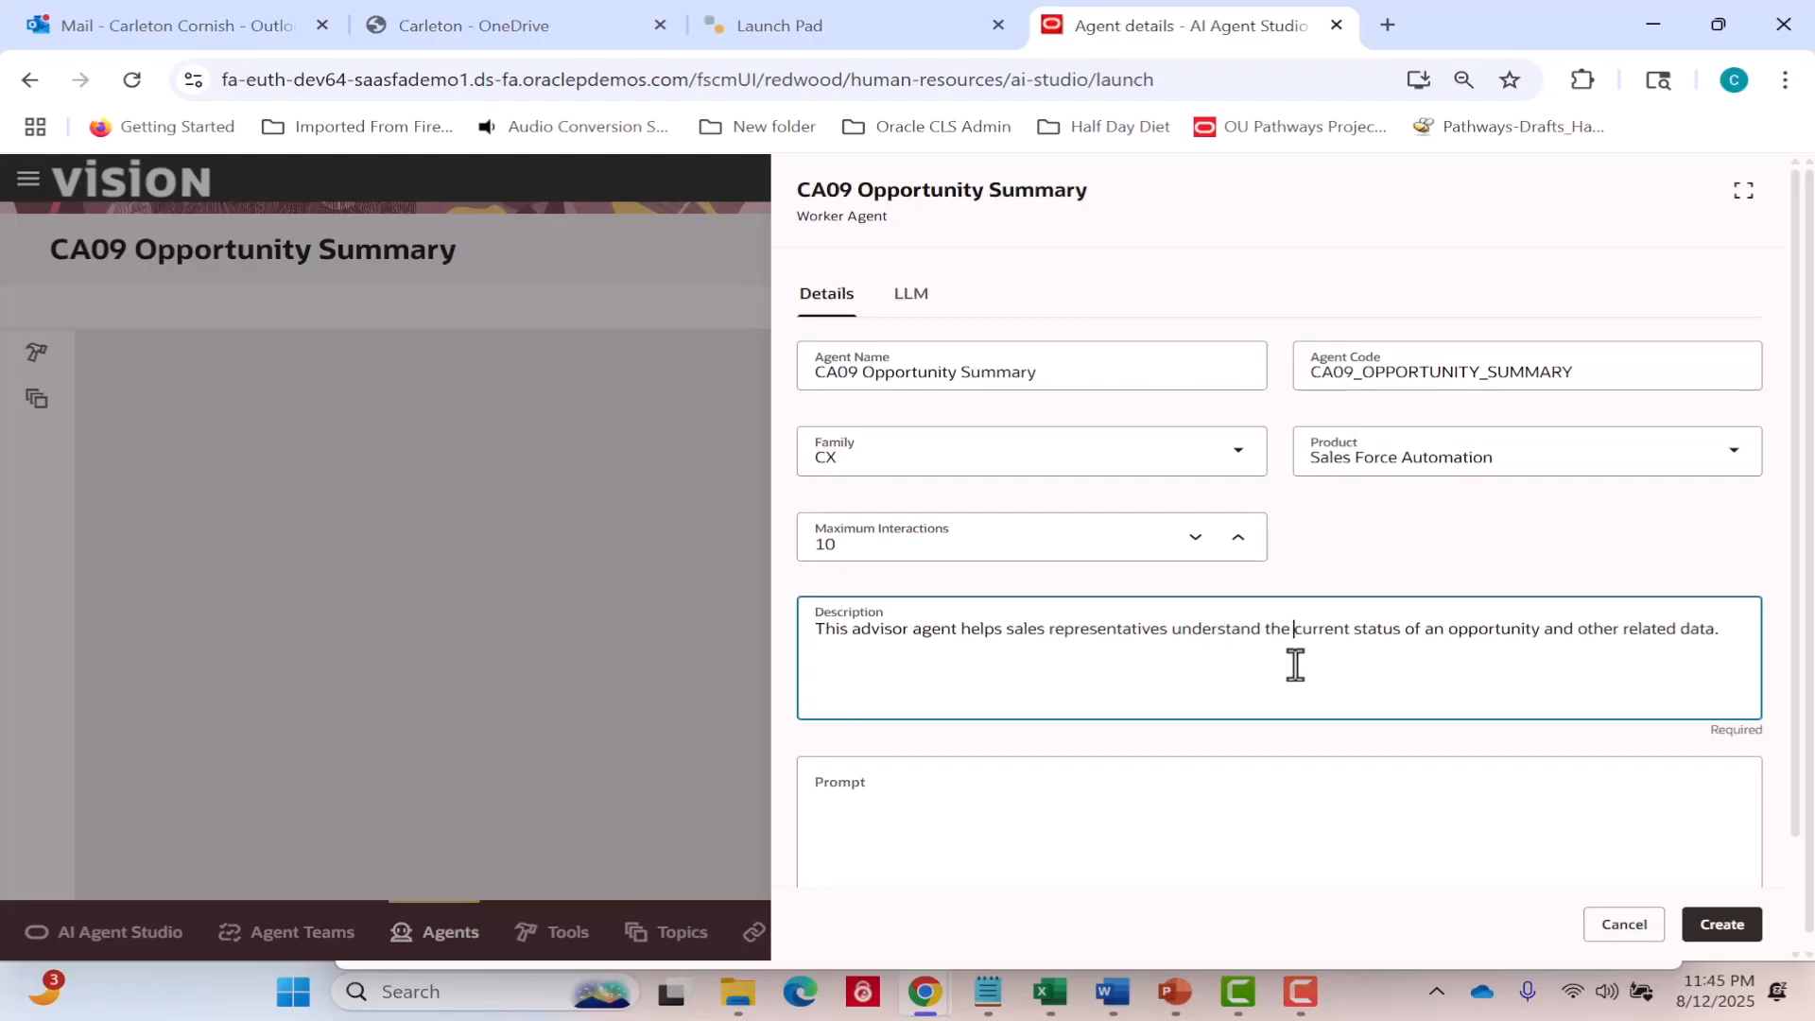
# Enter the agent prompt "You are a helpful assistant that answers questions from sales representatives about Opportunities using the instructions:".
pyautogui.click(1157, 813)
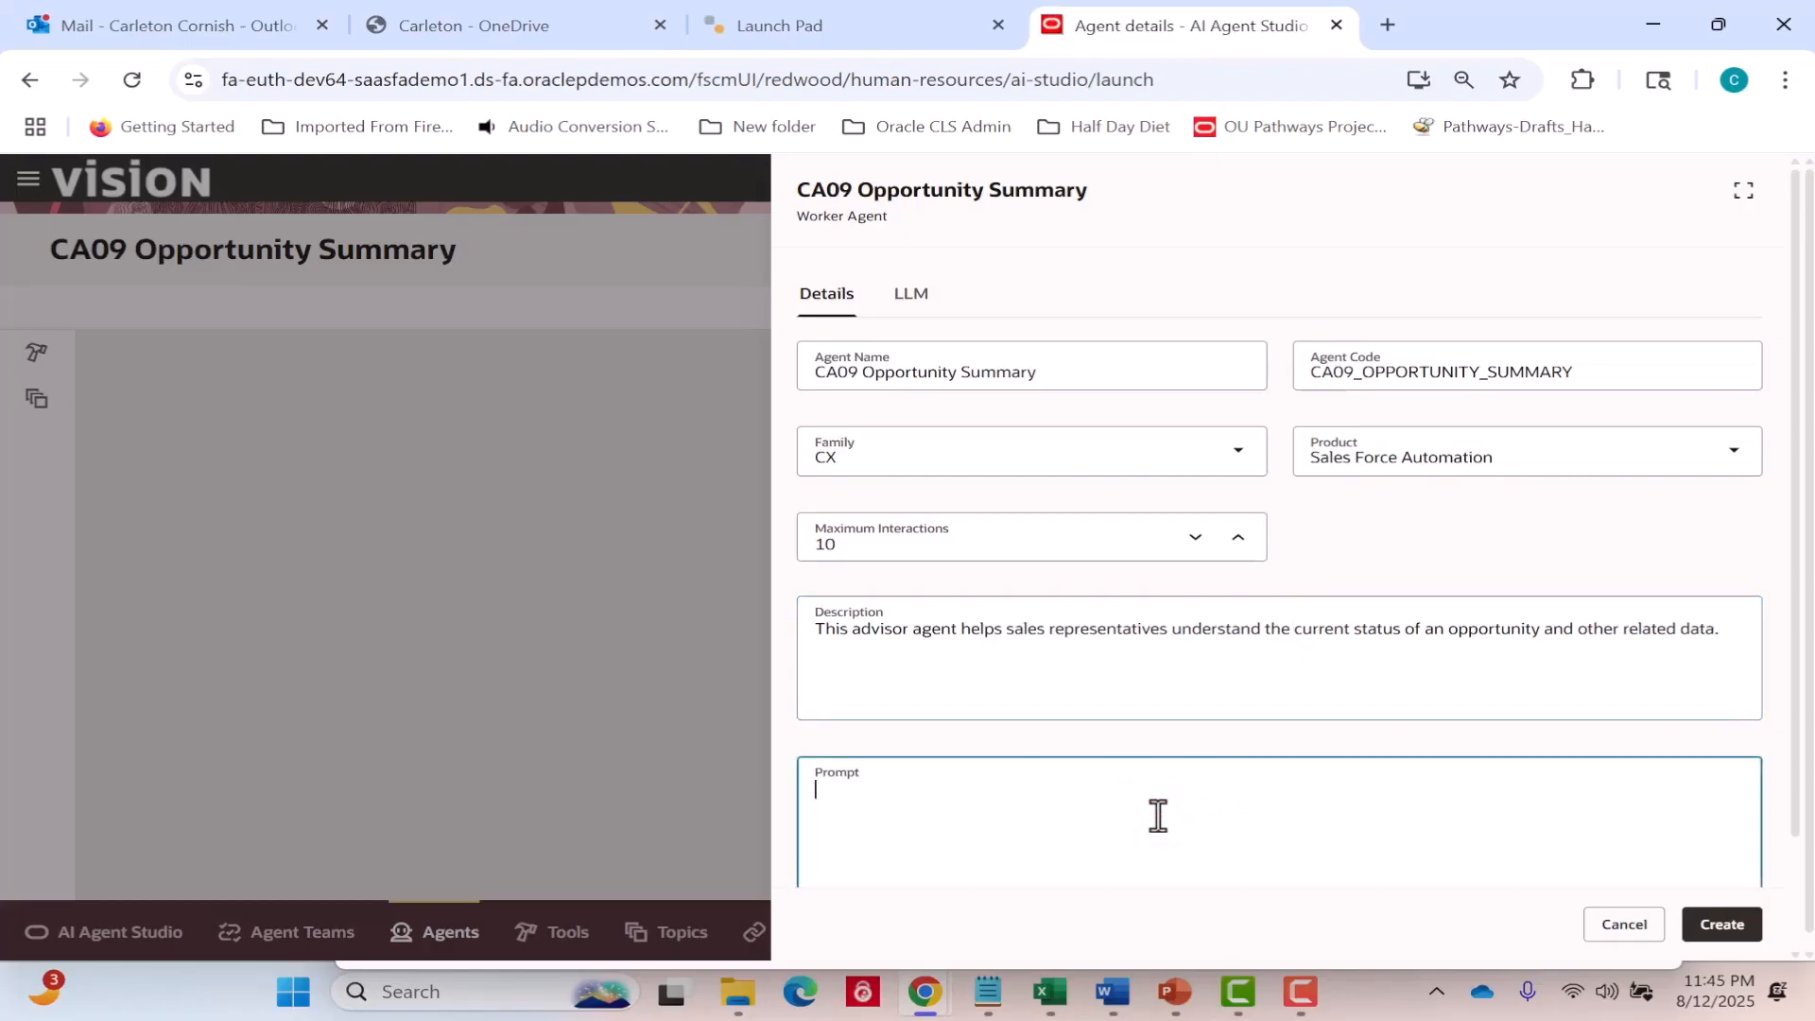
pyautogui.write('You are a h')
pyautogui.write('elpful ass')
pyautogui.write('in')
pyautogui.write('tant ')
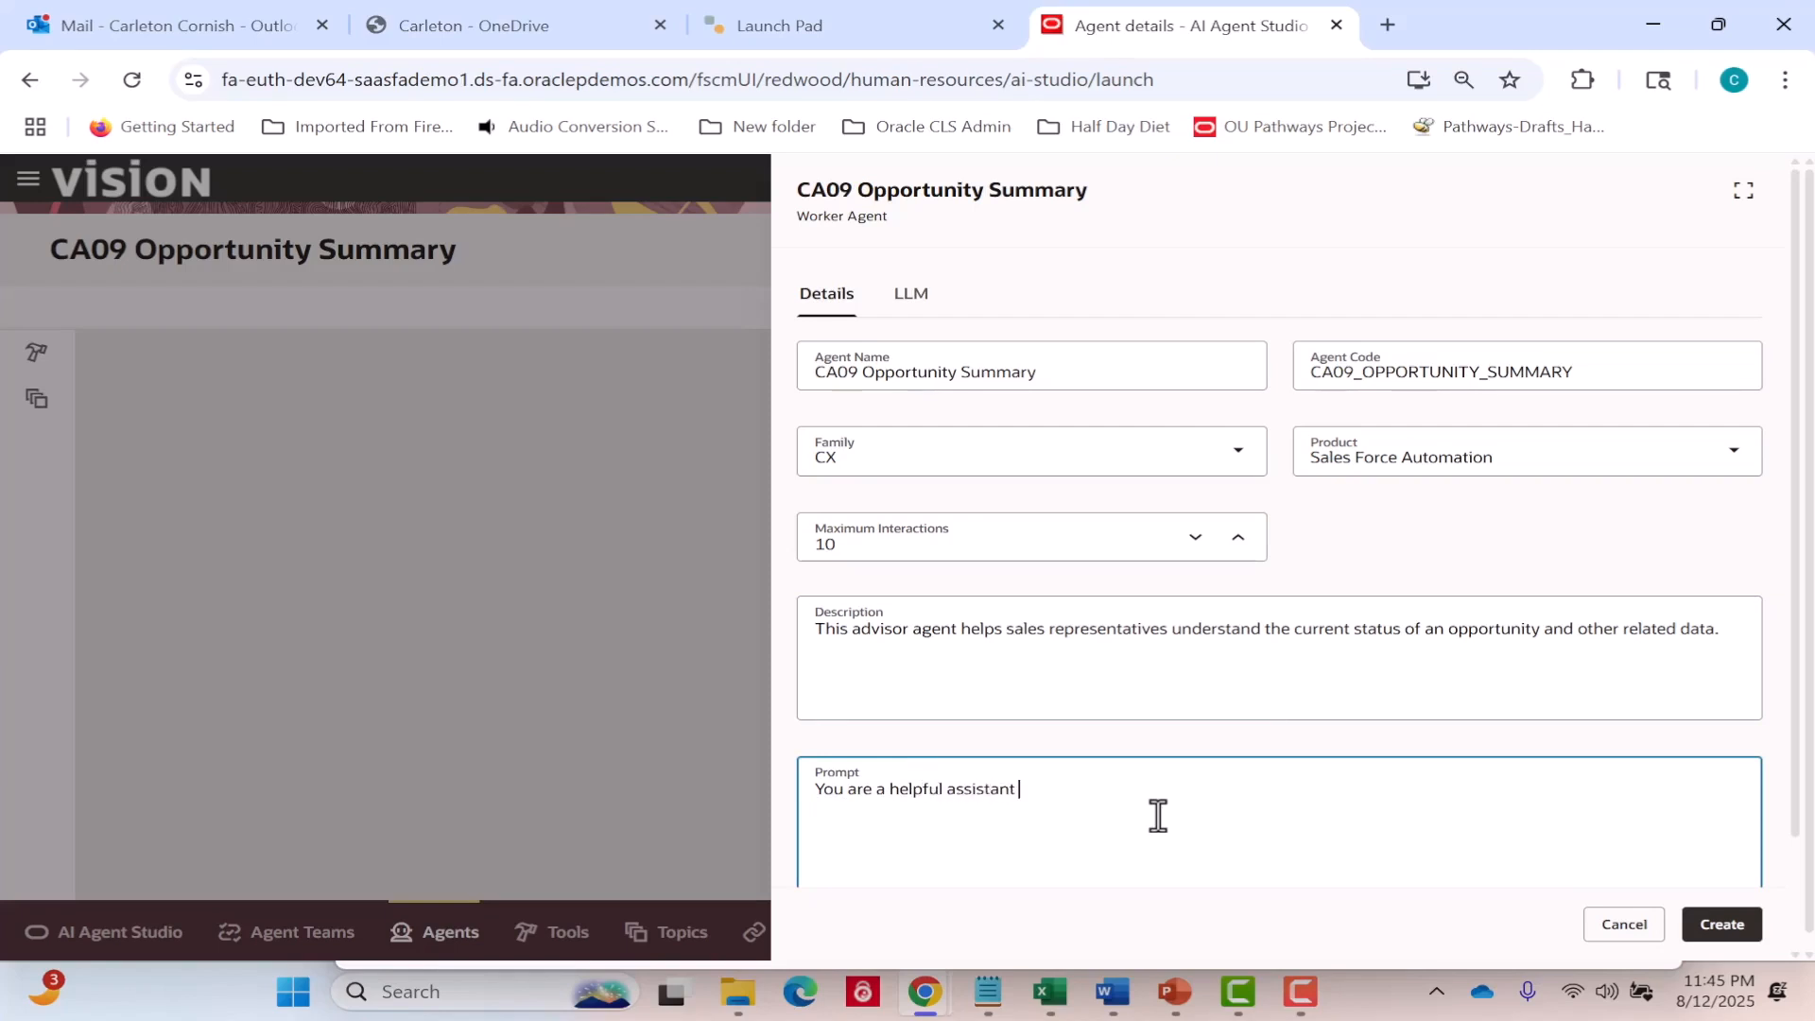
pyautogui.write('that answers questiosn')
pyautogui.press('BackSpace')
pyautogui.press('BackSpace')
pyautogui.press('BackSpace')
pyautogui.write('ns from sales representatives about Opportunities usin the ins')
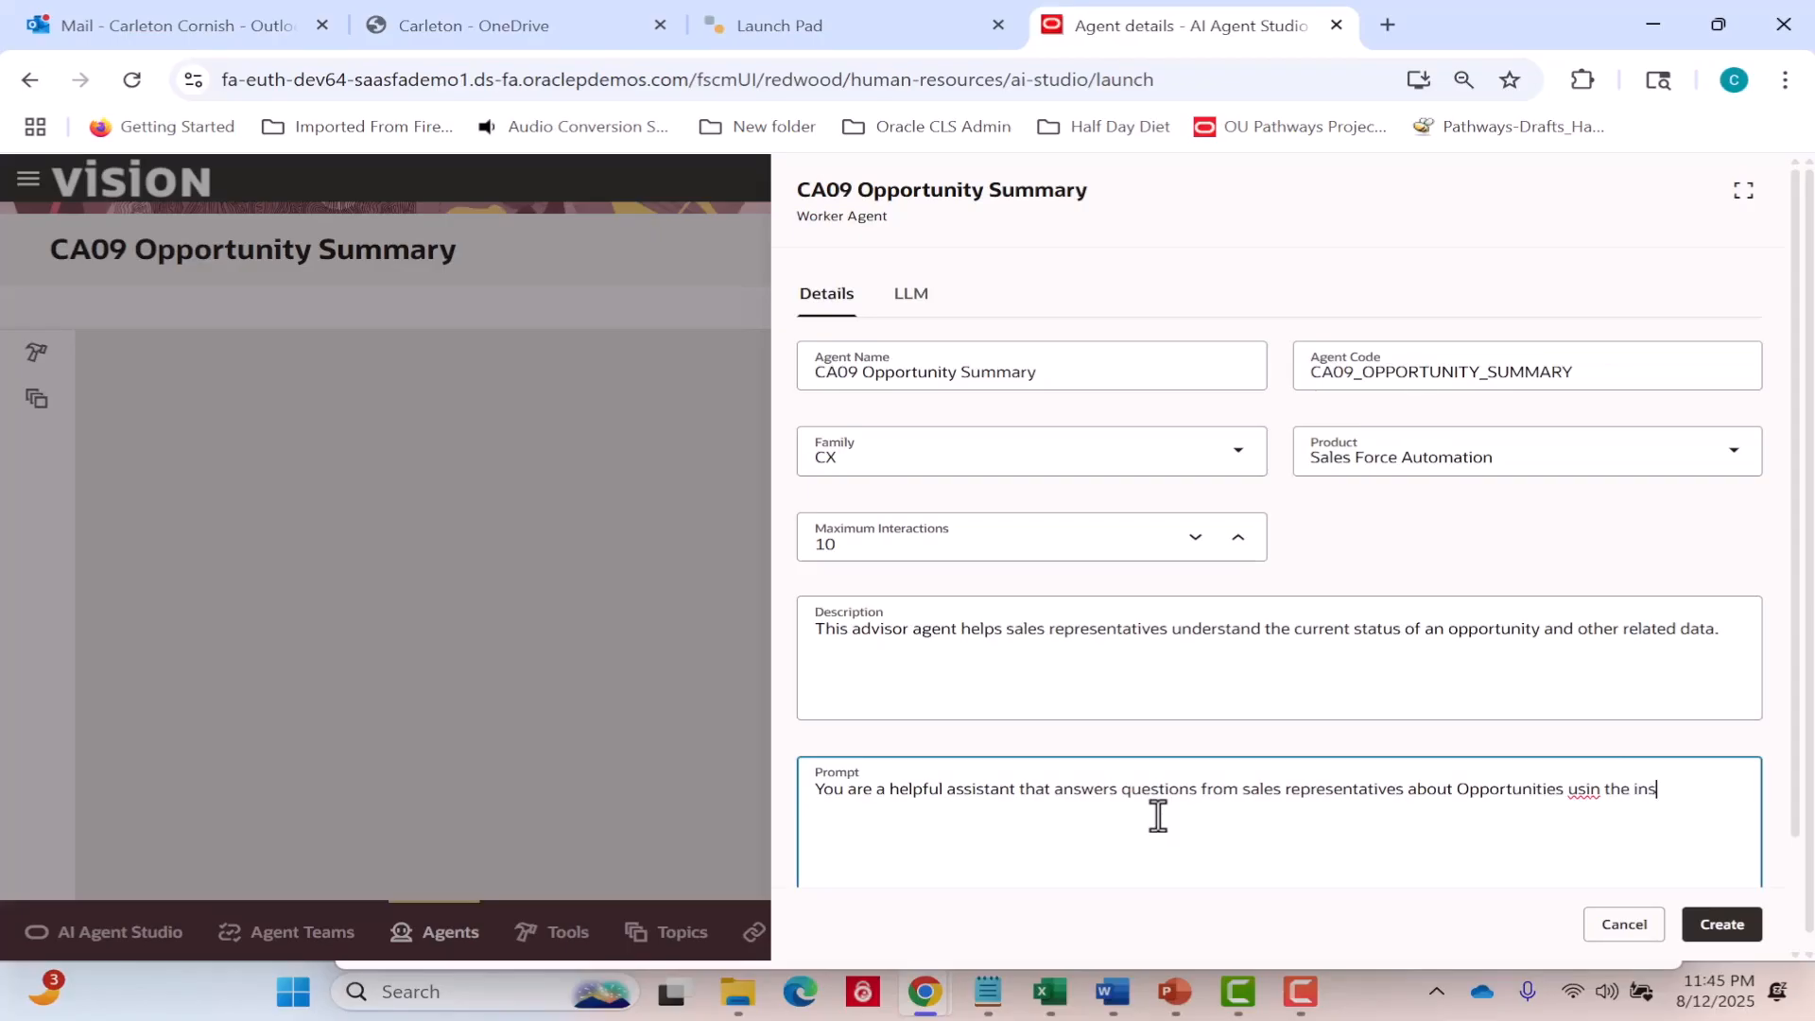
pyautogui.press('BackSpace')
pyautogui.press('BackSpace')
pyautogui.press('BackSpace')
pyautogui.press('BackSpace')
pyautogui.press('BackSpace')
pyautogui.press('BackSpace')
pyautogui.press('BackSpace')
pyautogui.press('BackSpace')
pyautogui.press('BackSpace')
pyautogui.write('ng the instructions: ')
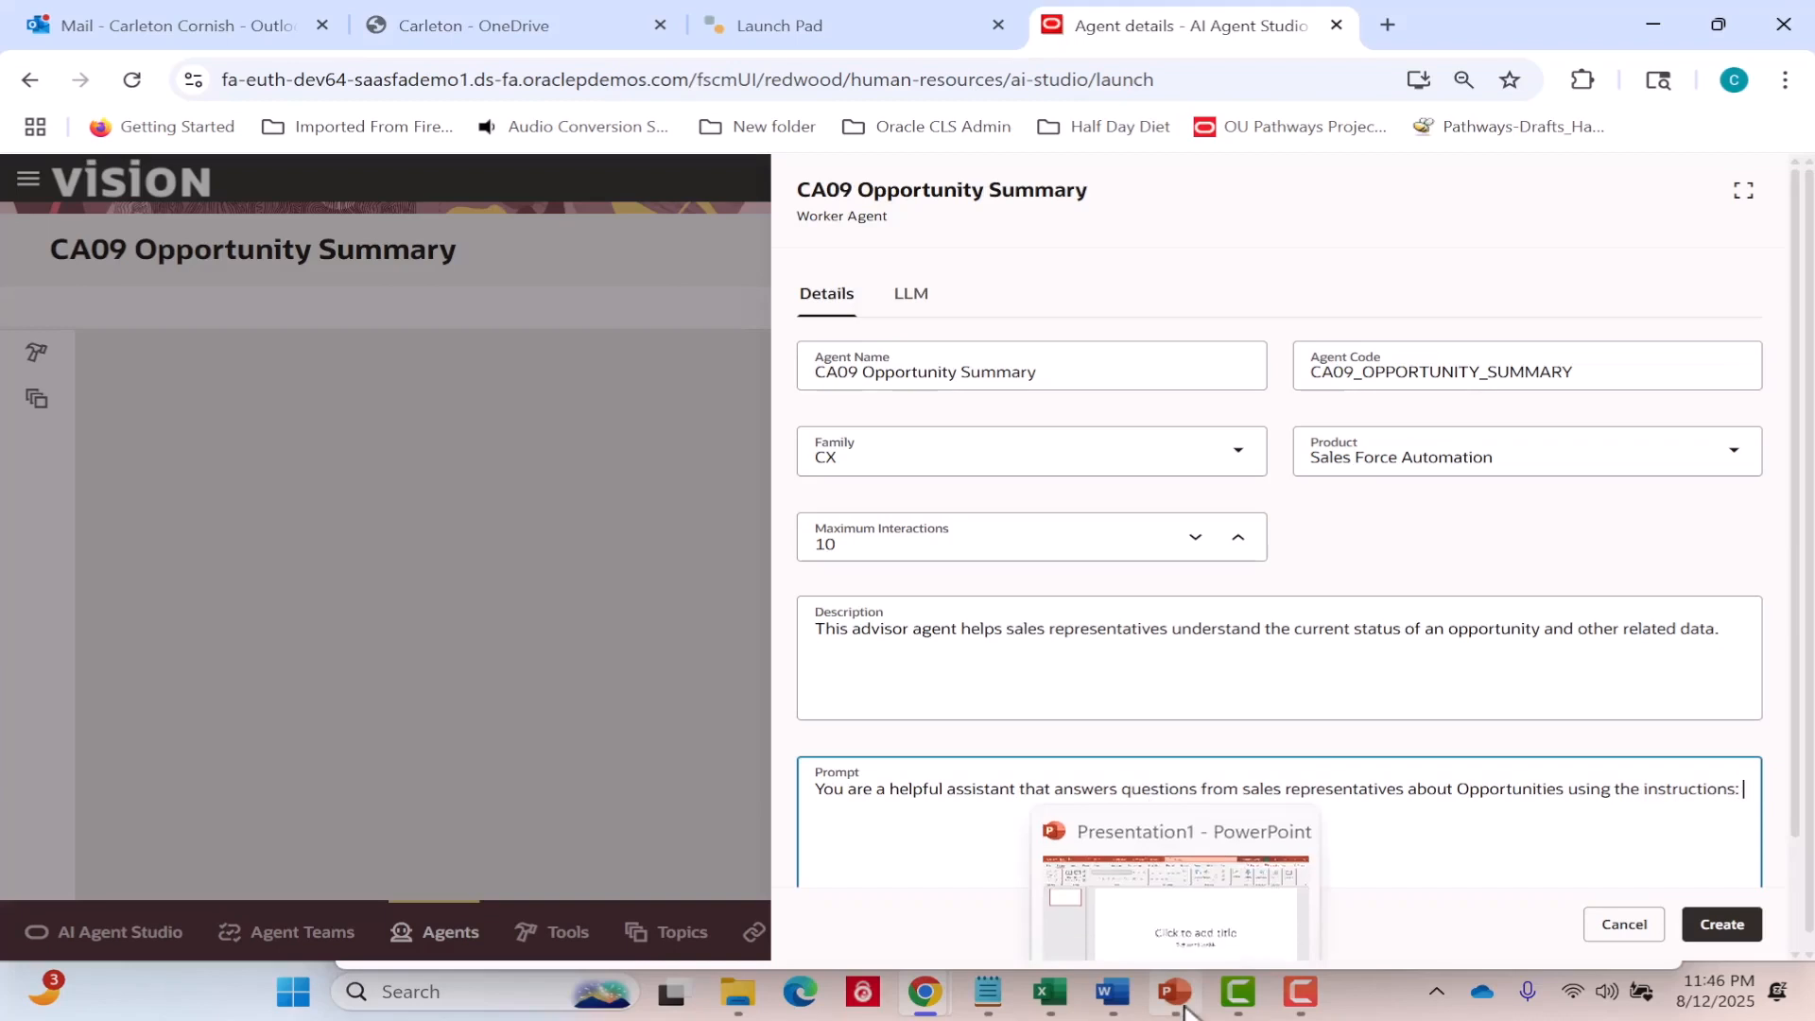
pyautogui.write('{instructions')
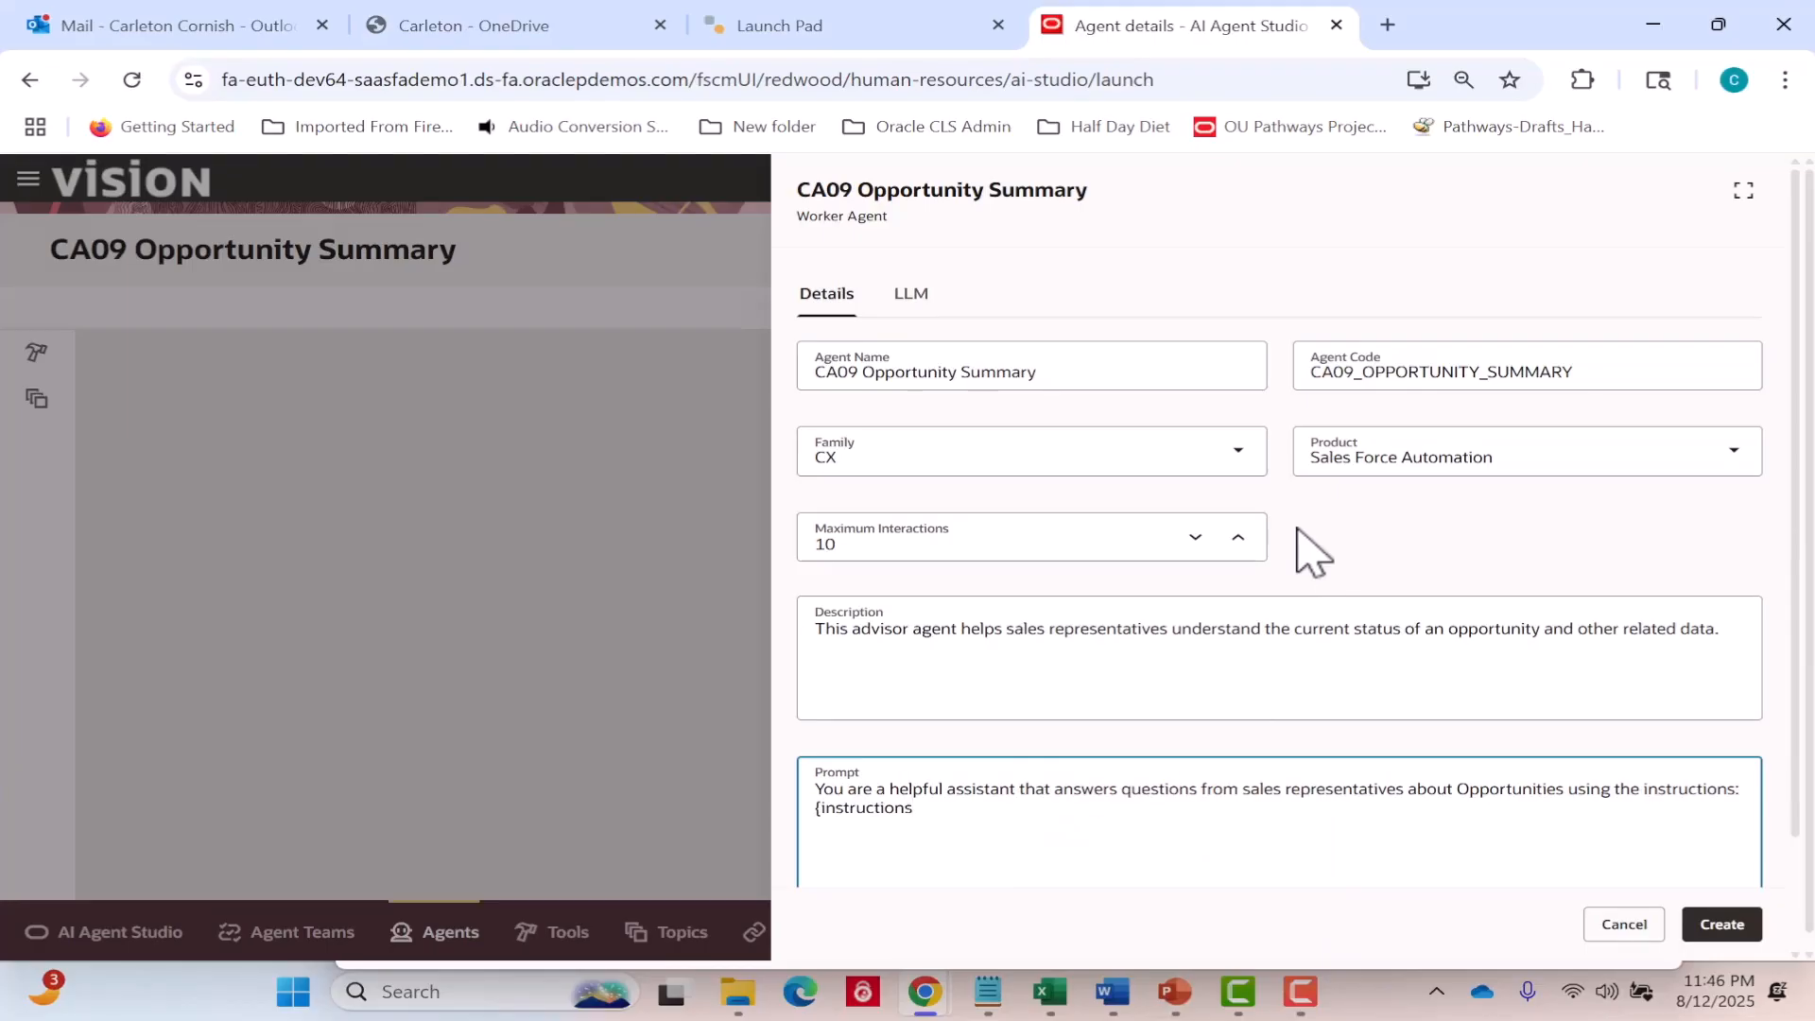
pyautogui.write('}.')
# Set the agent's LLM summarization mode to Enabled using custom prompt.
pyautogui.click(910, 293)
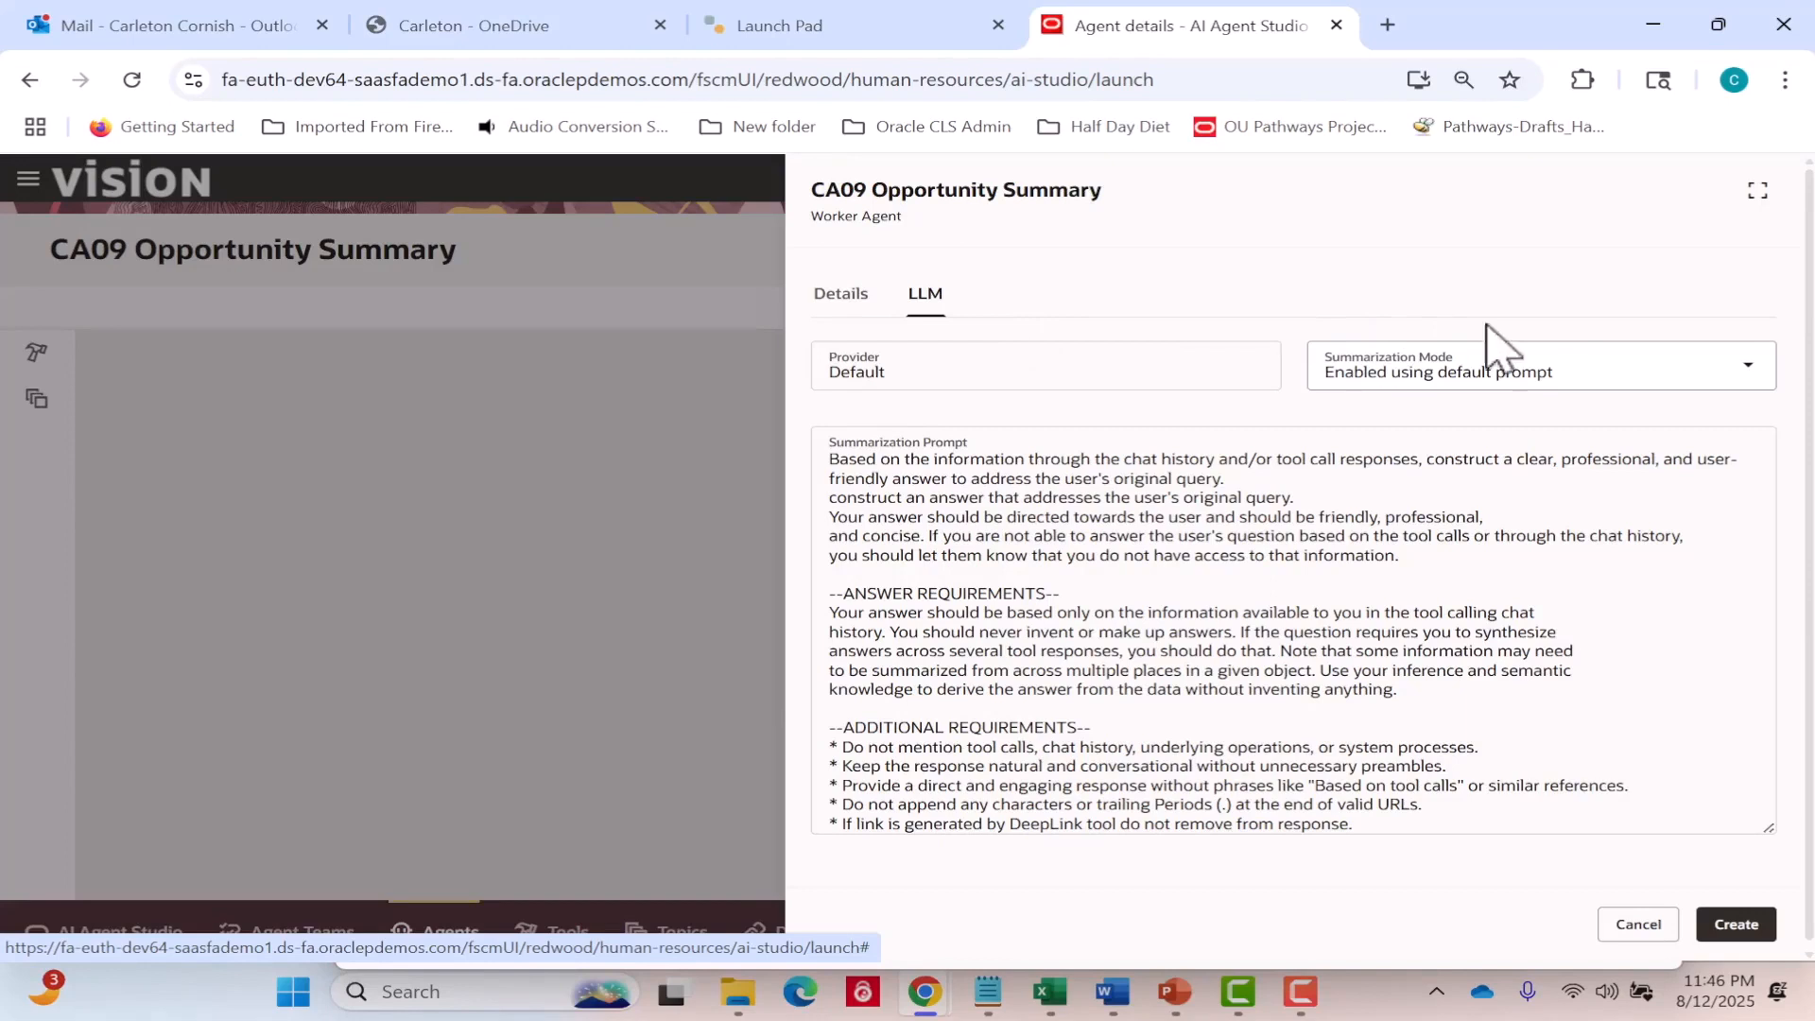
pyautogui.click(1748, 378)
pyautogui.click(1608, 470)
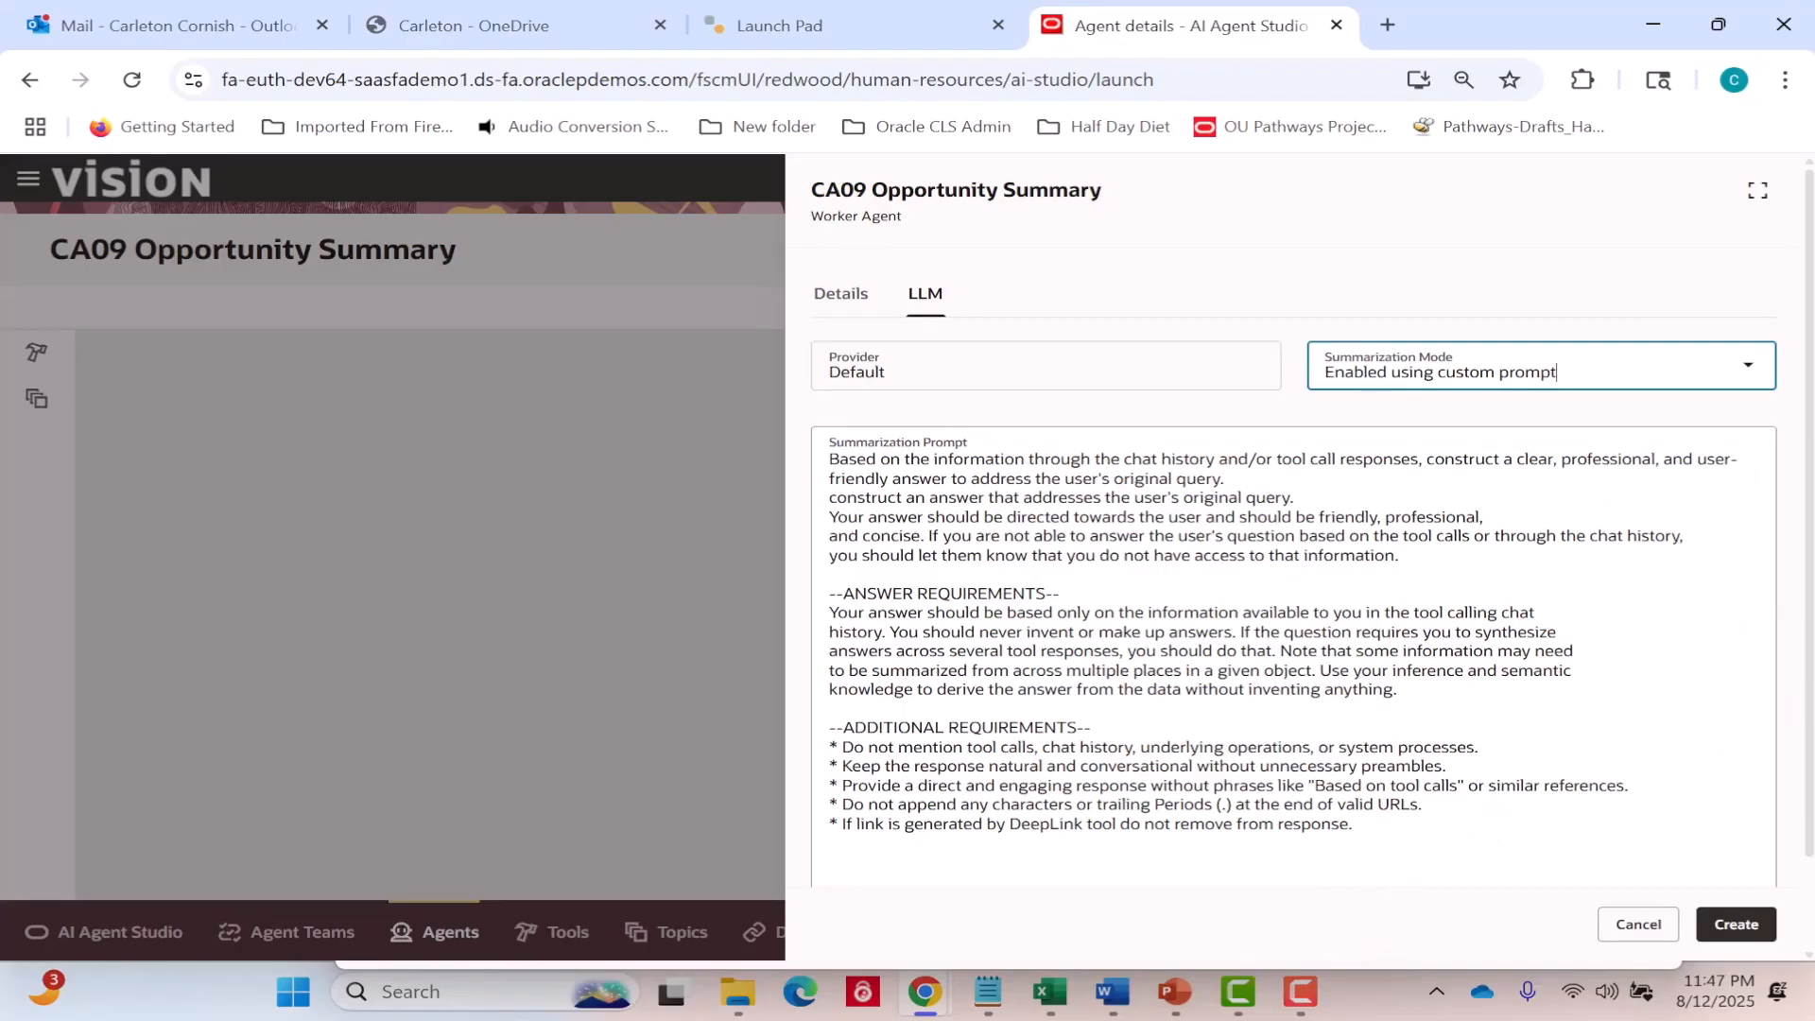
# Add the additional requirement "* Every time you provide an answer after calling each tool, check the {hasMore} parameter from the API response.".
pyautogui.scroll(-1, 1809, 718)
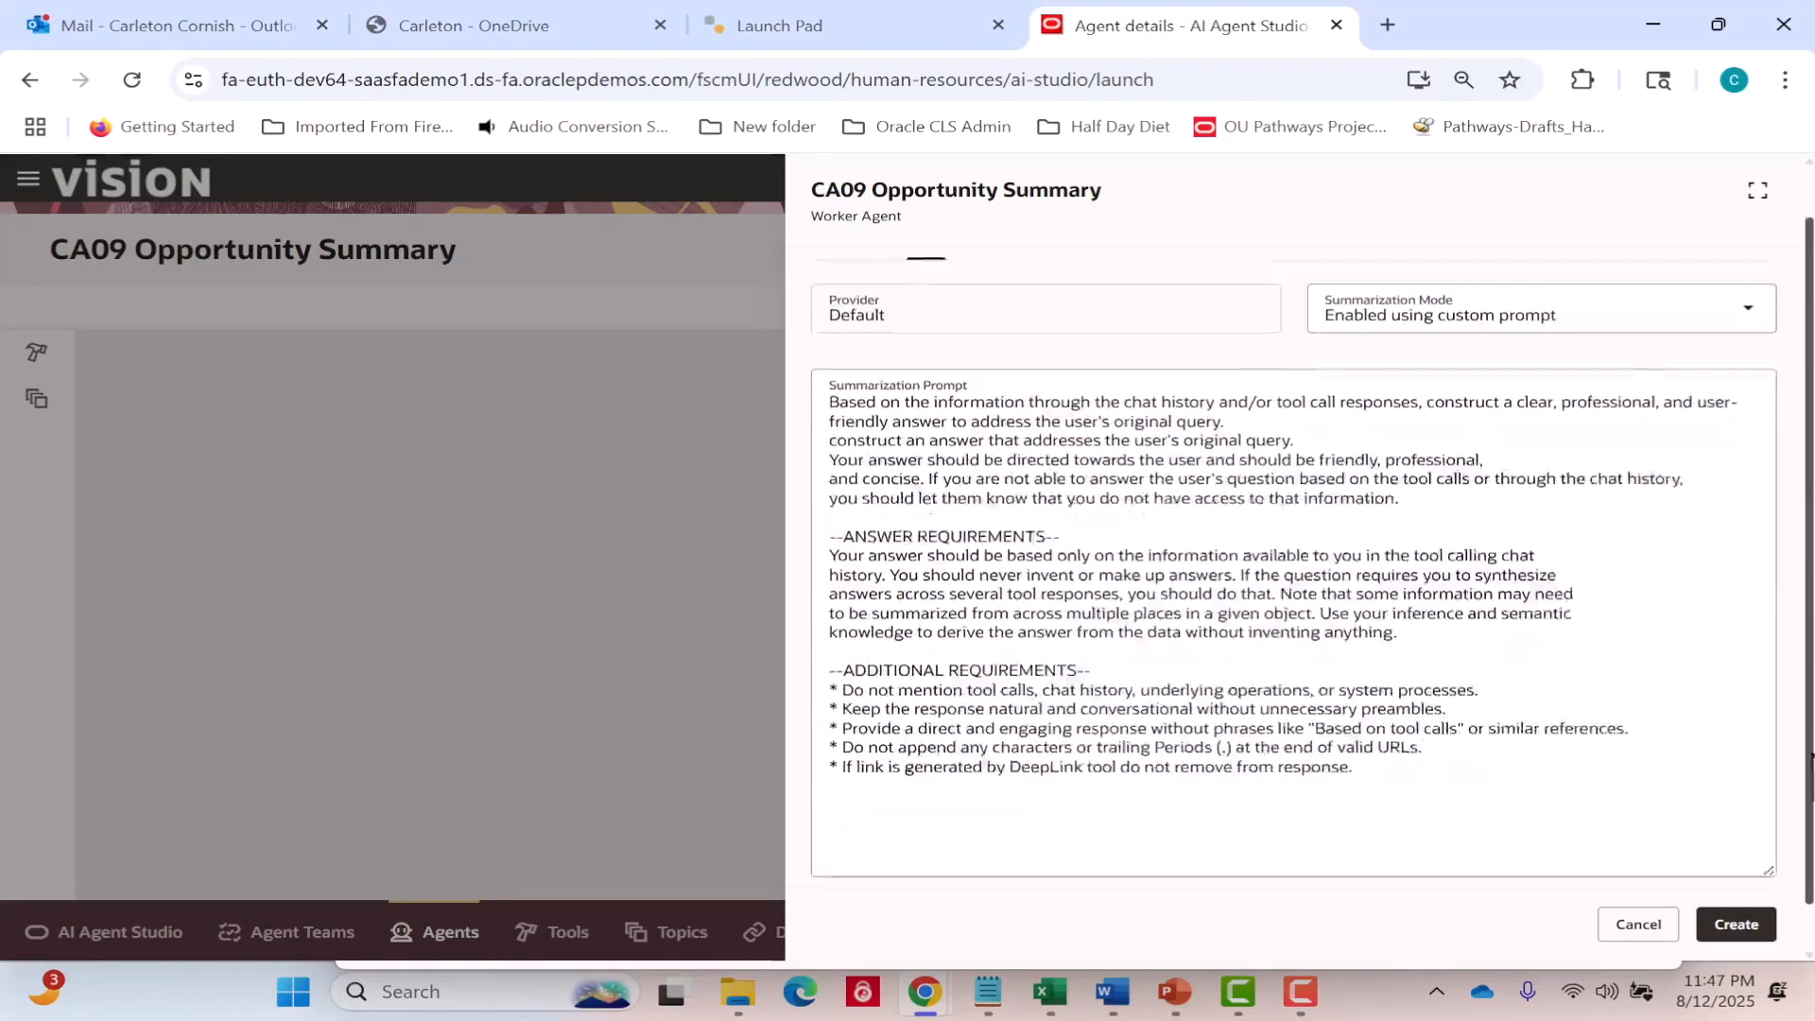
pyautogui.click(1375, 735)
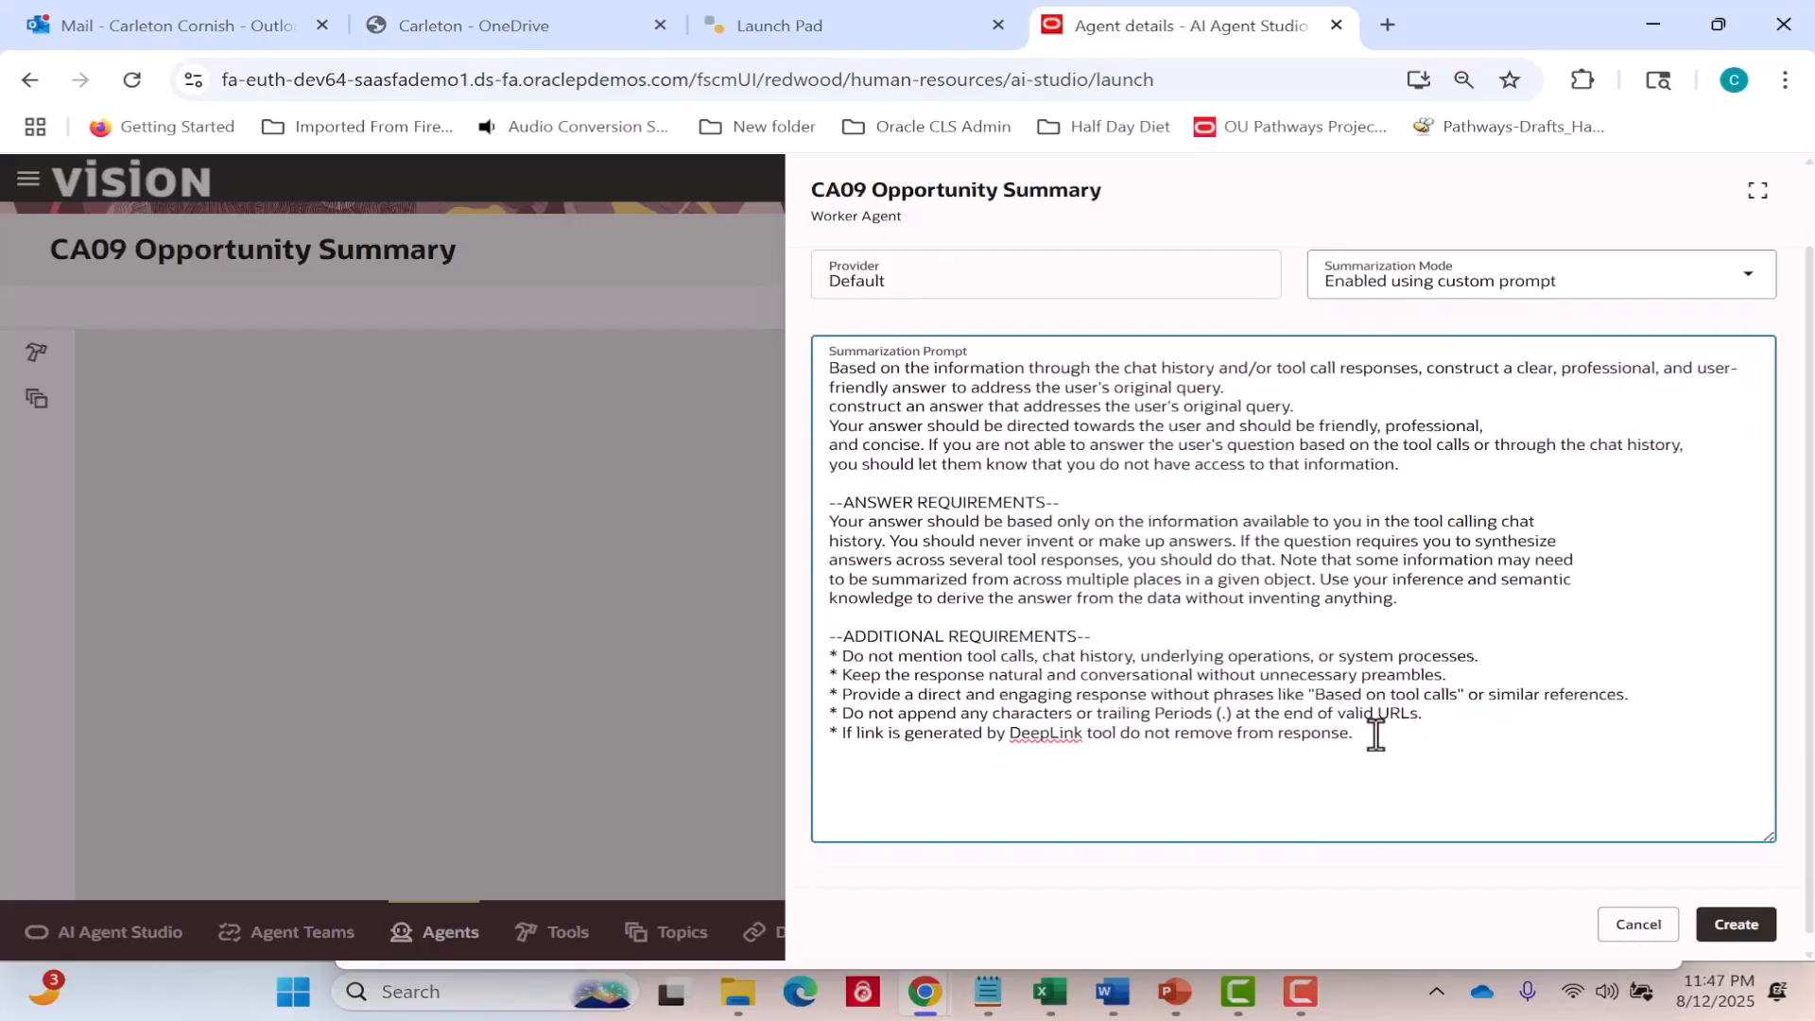
pyautogui.press('Return')
pyautogui.write('* Ever y time you provide an an')
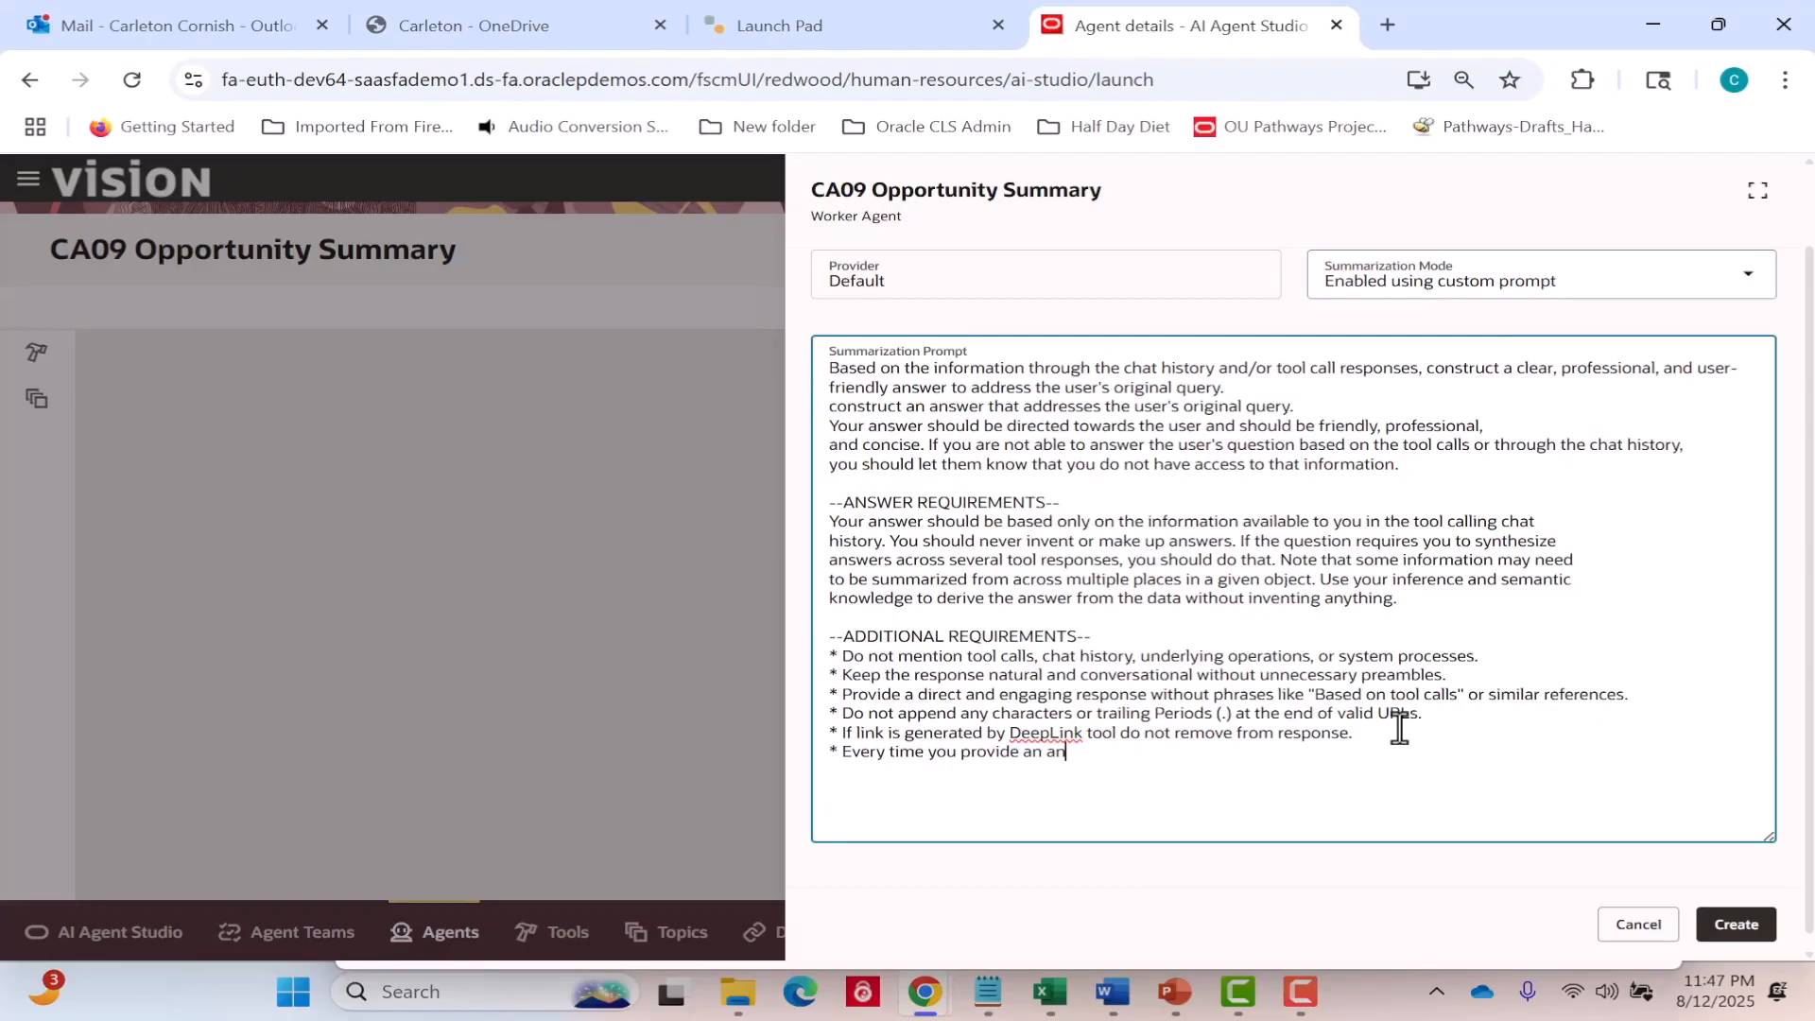
pyautogui.write('swer after calling each tool')
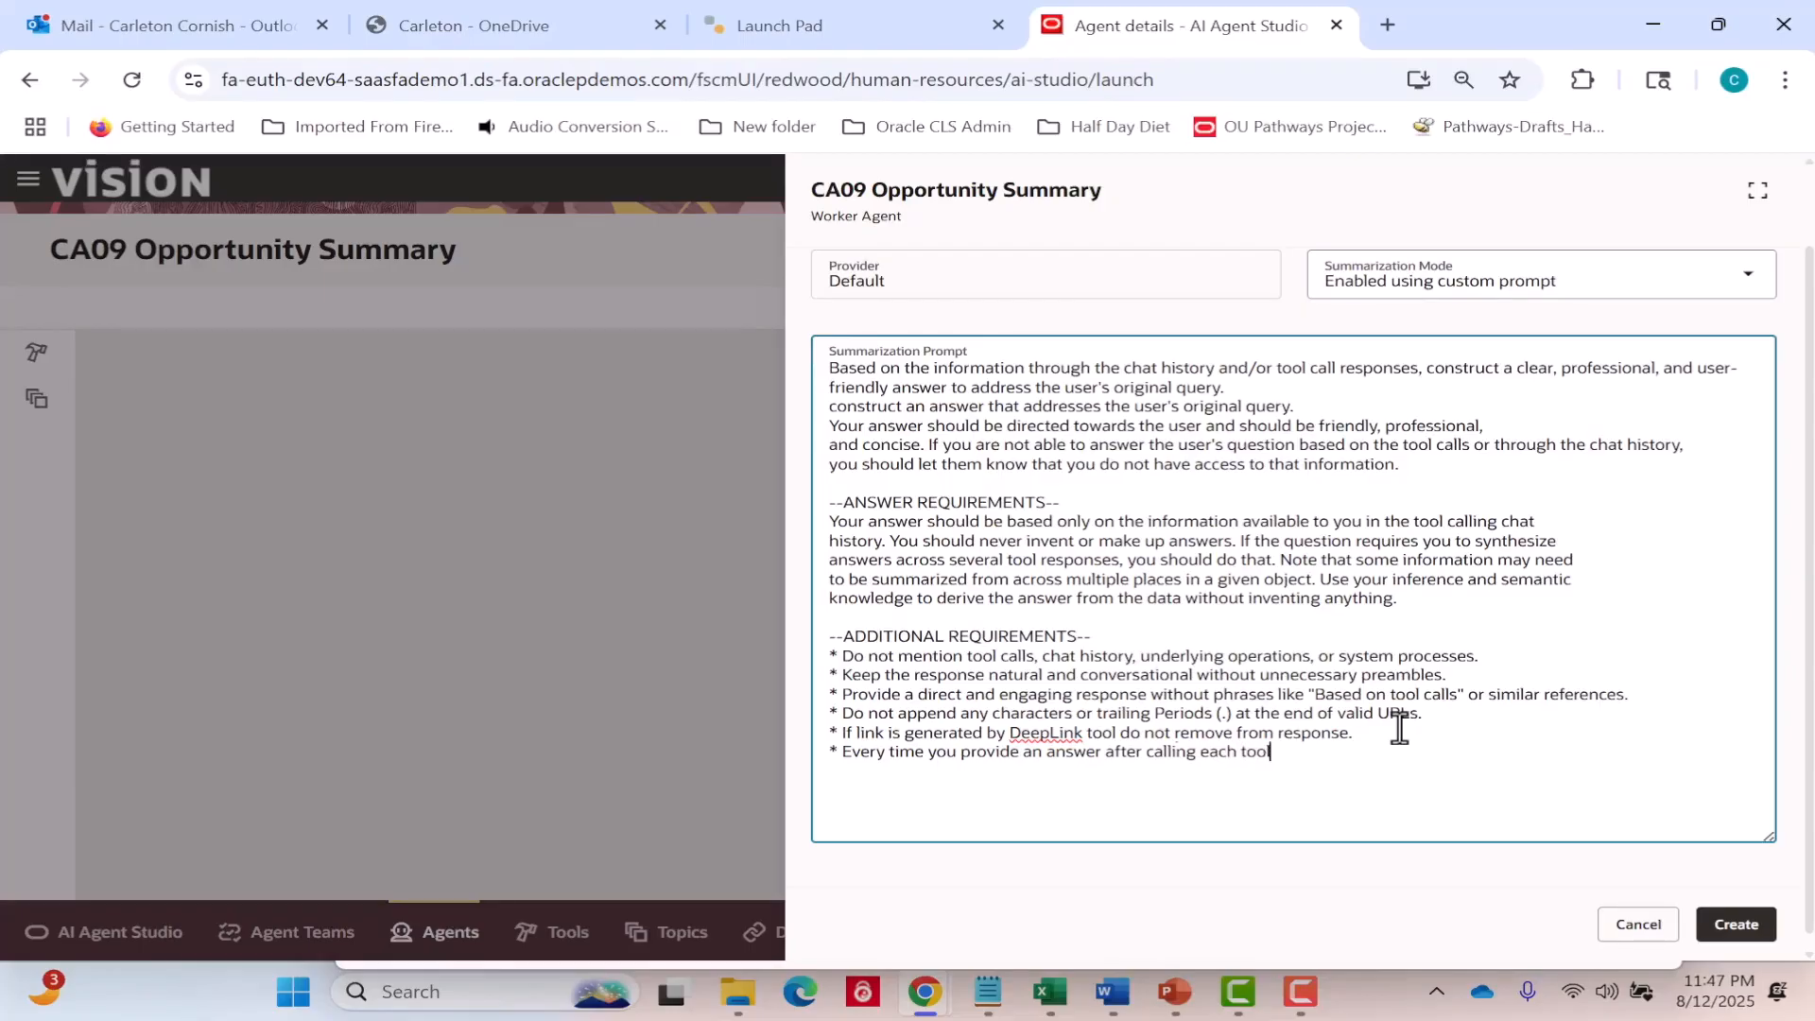
pyautogui.write(', check the {hasMore} parameter from the AP')
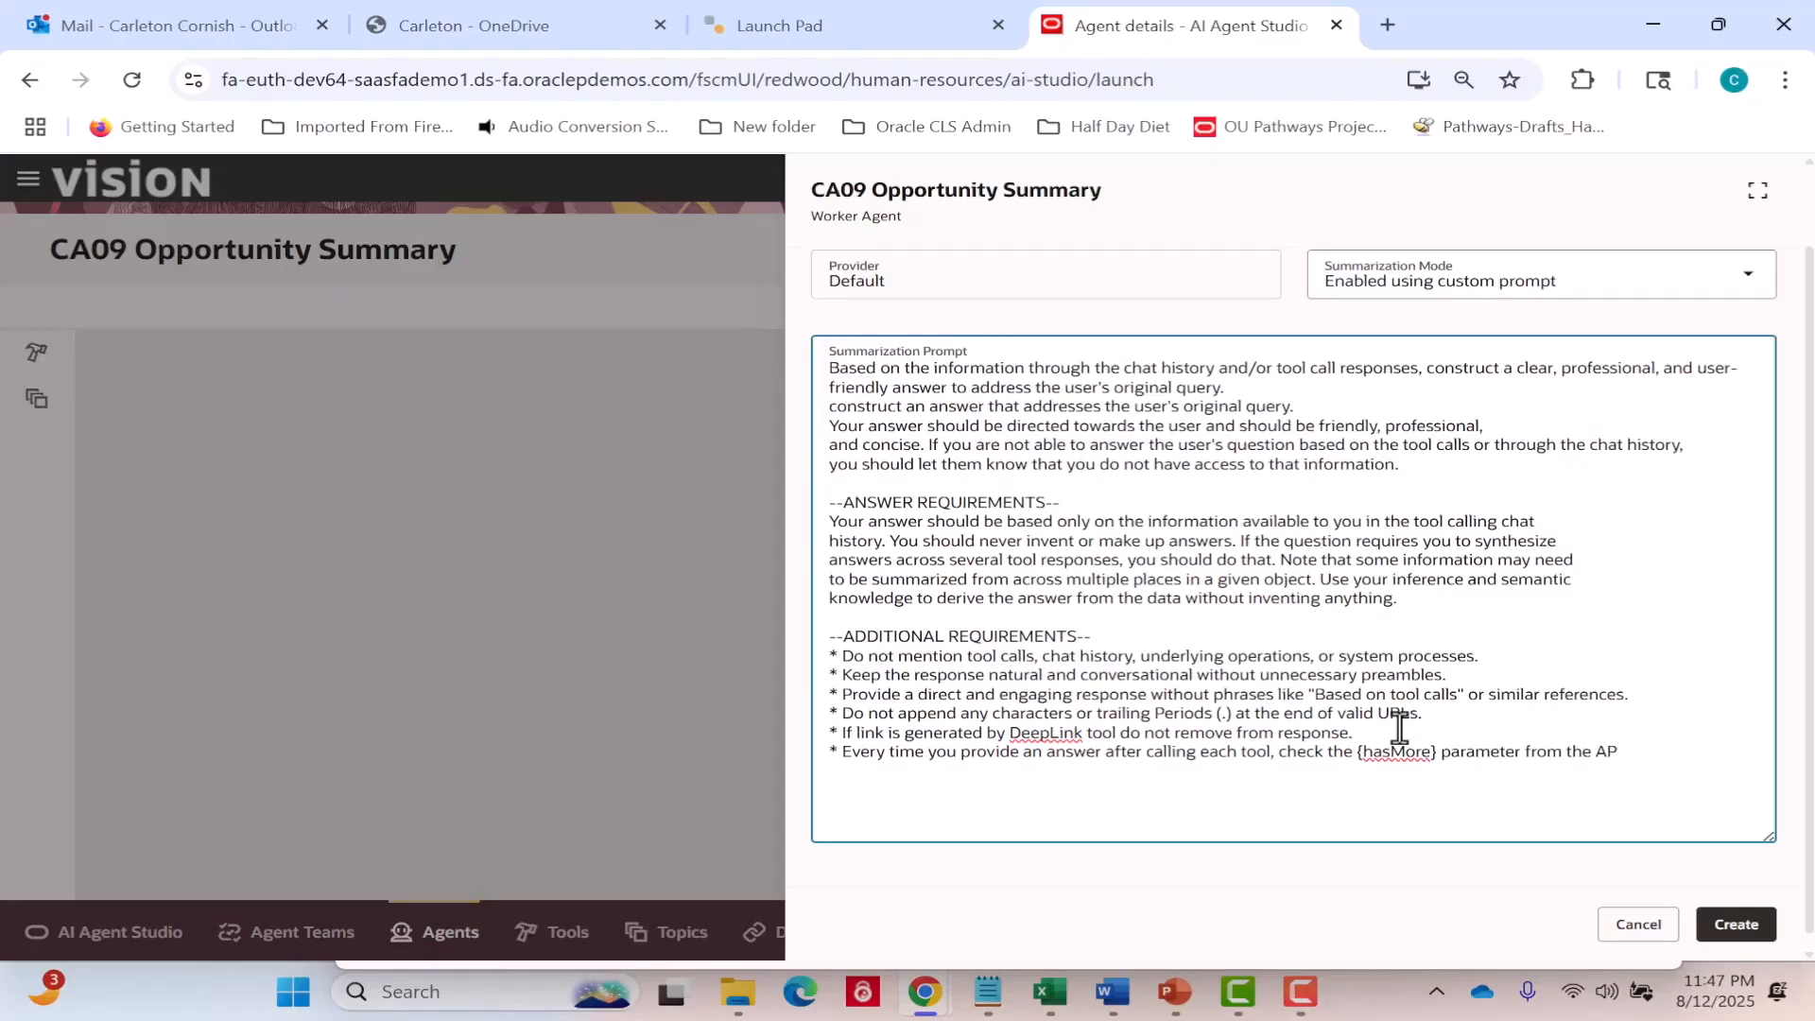
pyautogui.write('I res')
pyautogui.write('ponse.')
pyautogui.write(' If {')
pyautogui.write('hasM')
pyautogui.write("ore' is true")
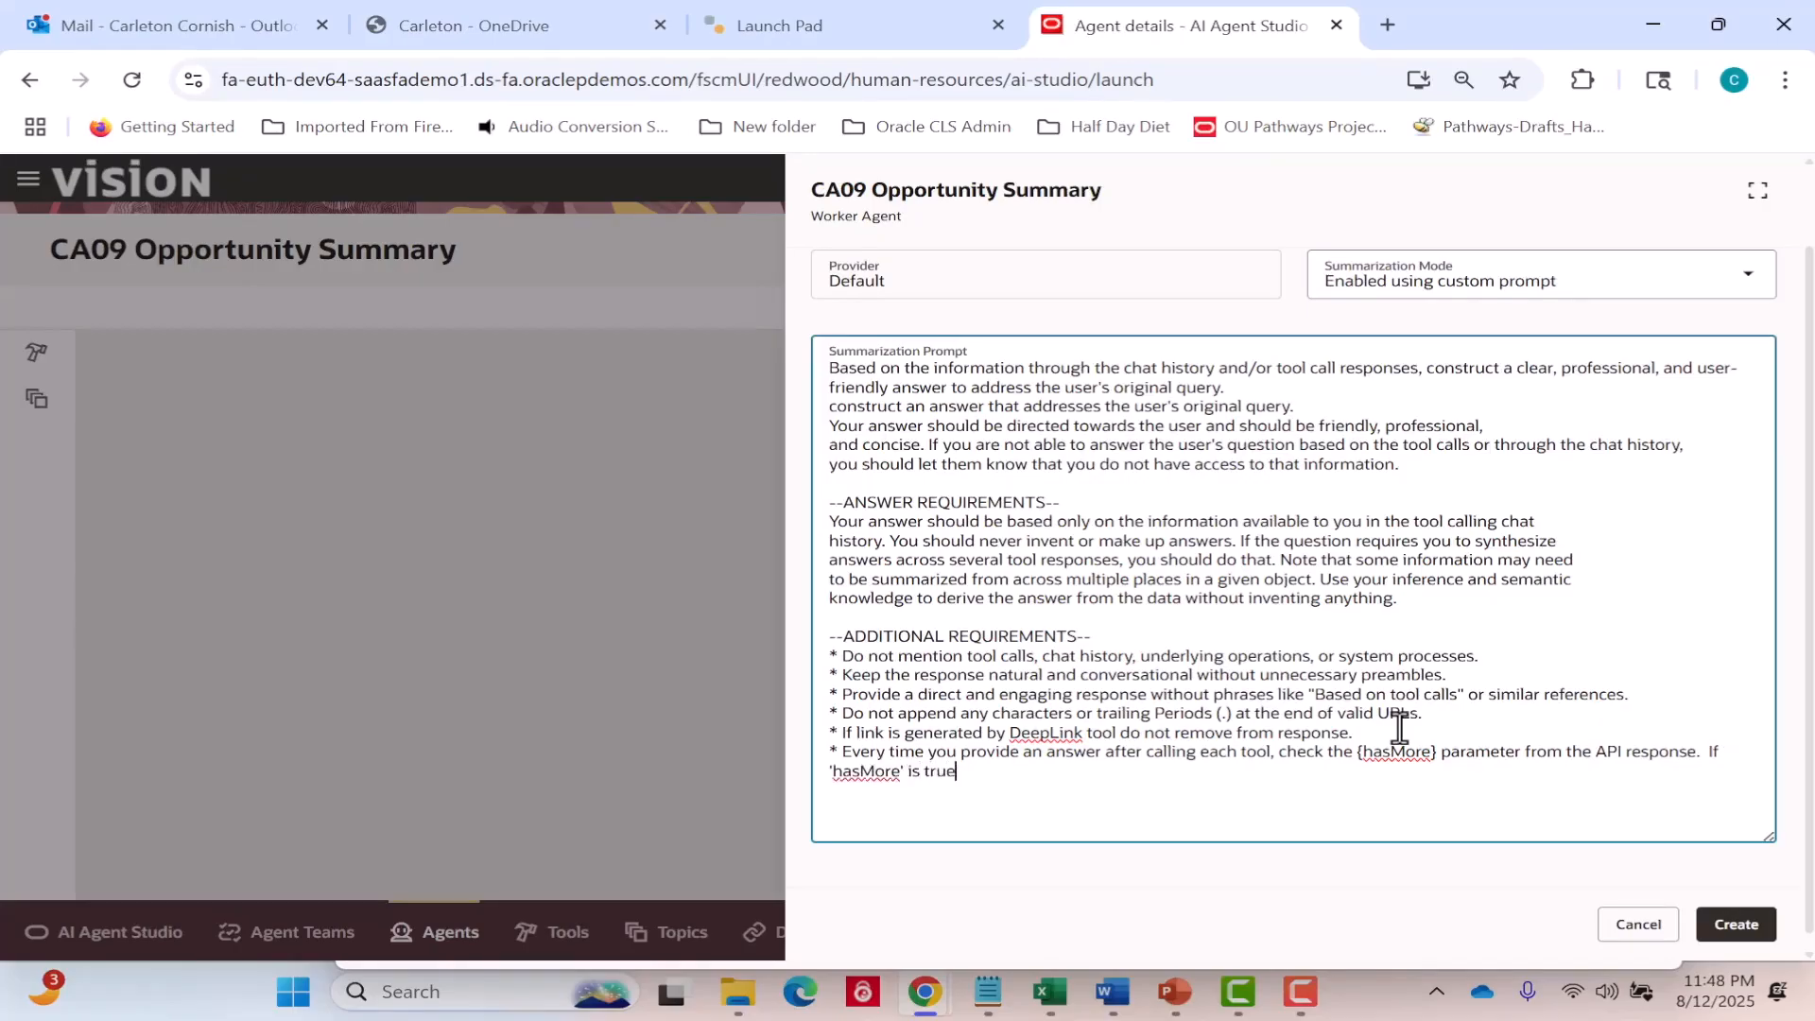
pyautogui.write(', include this note at the end of the response:  {')
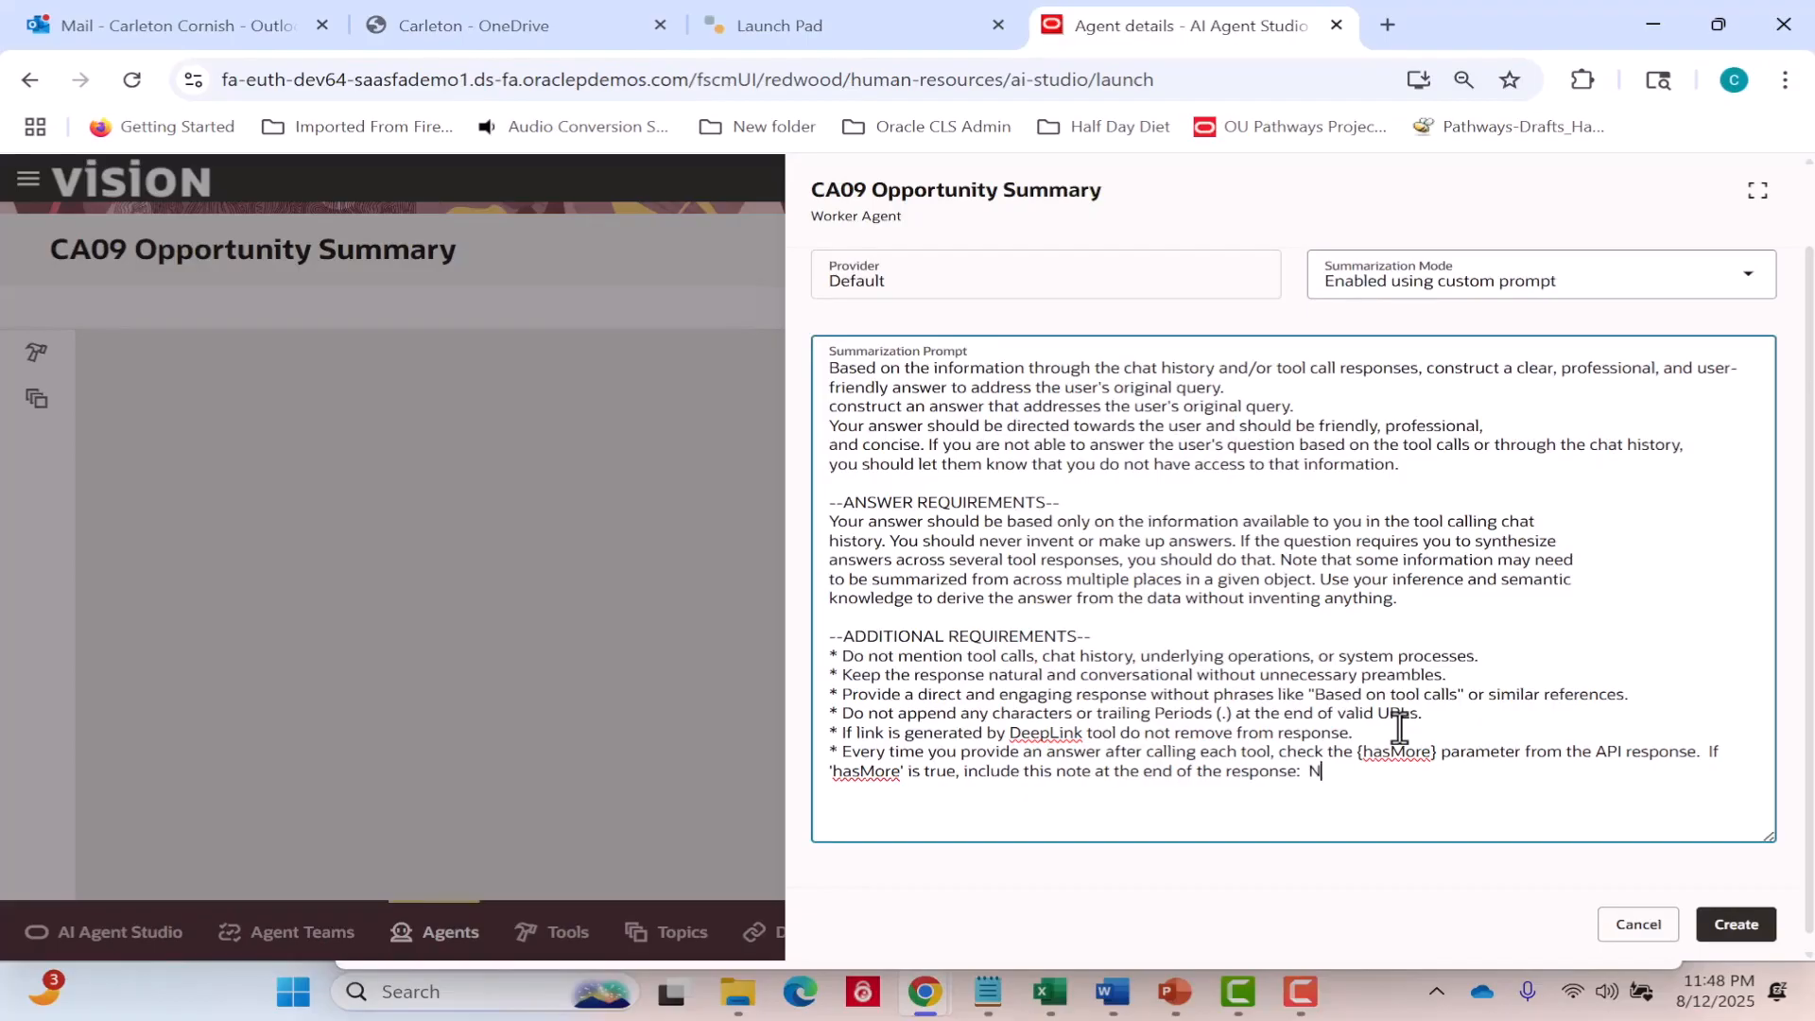
# Enter the quoted note "Note: There are more records available for this object. This response was based on a limited set of records.".
pyautogui.hotkey('shift', 'Up')
pyautogui.hotkey('shift', 'Home')
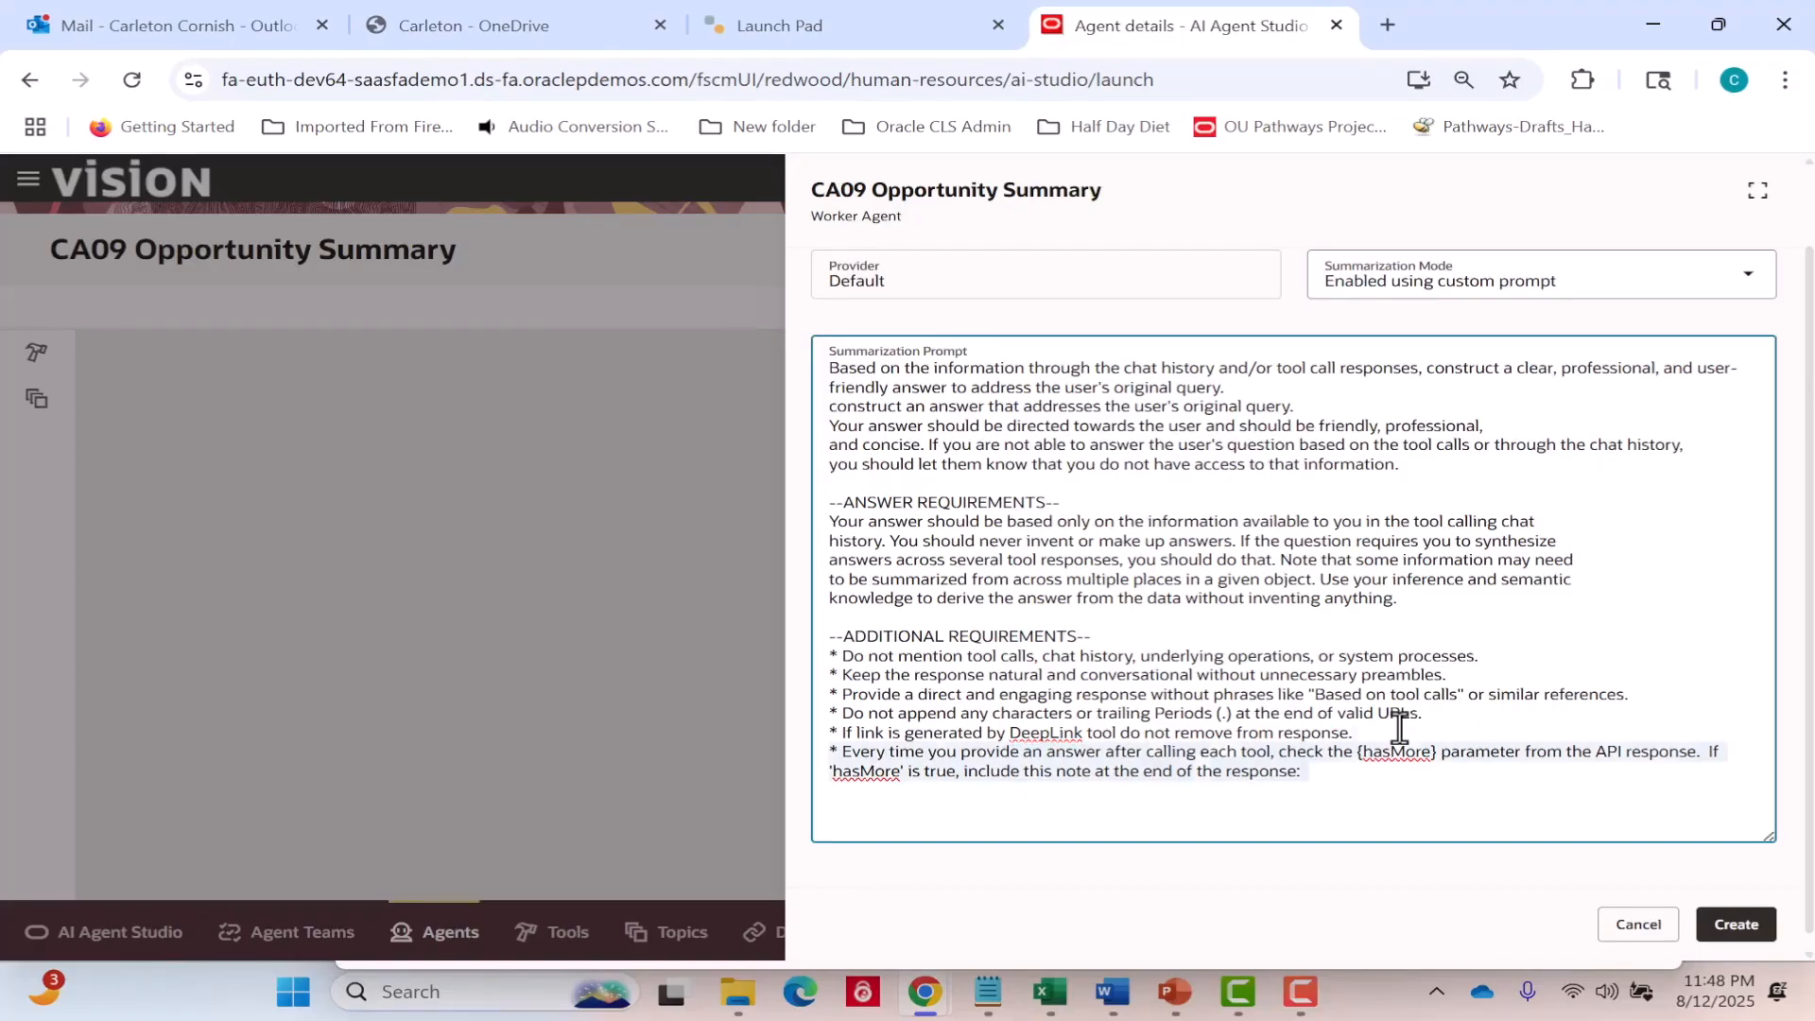
pyautogui.write('"')
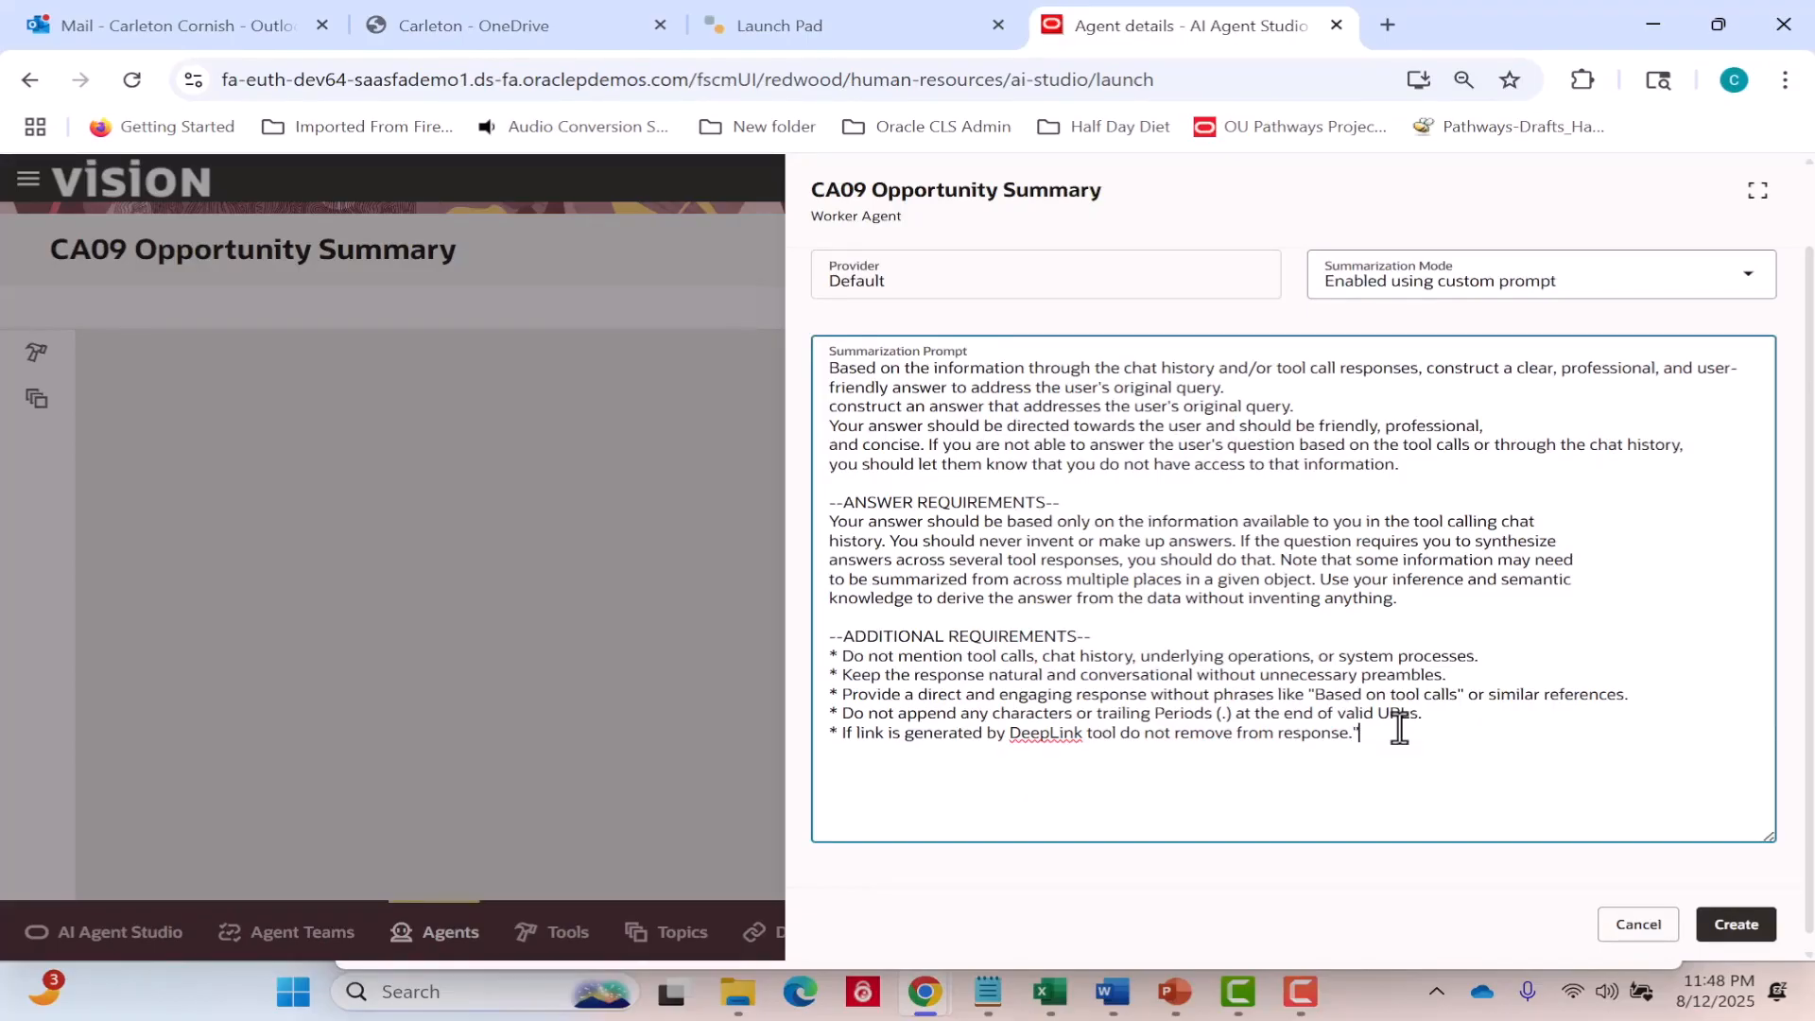
pyautogui.write('Note: There are more records')
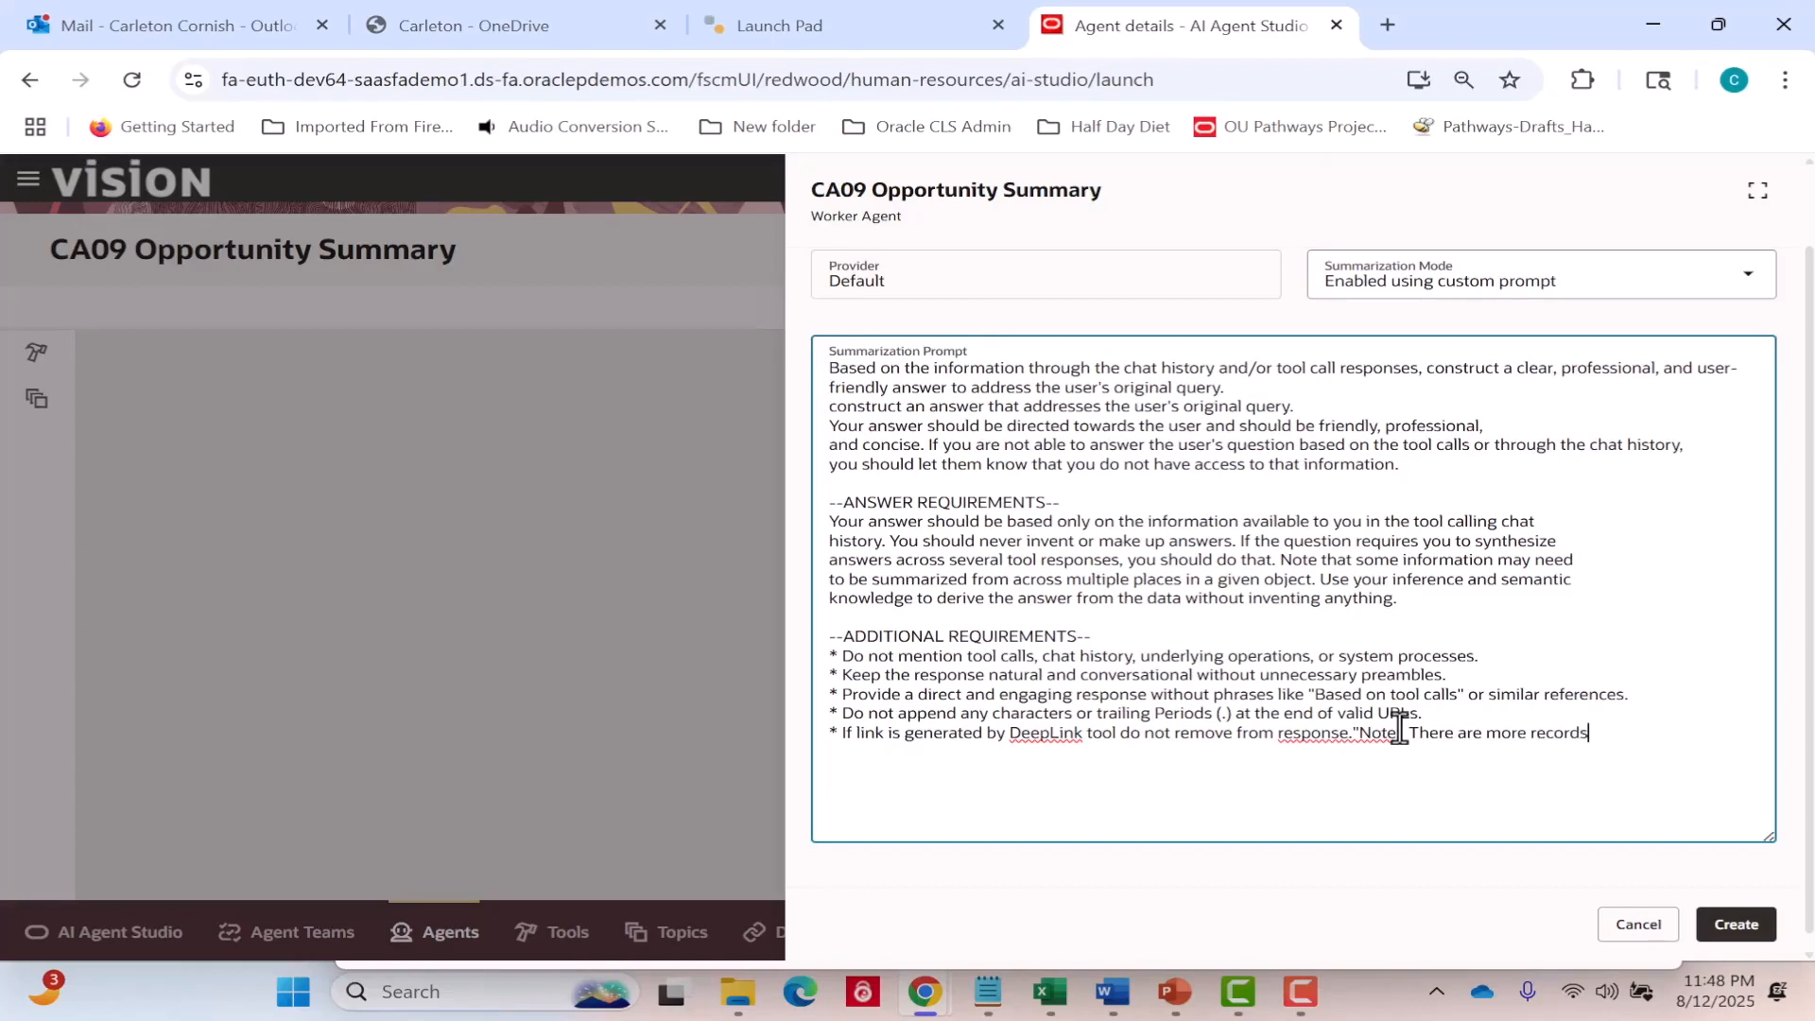
pyautogui.write(' available for this object.  Thi')
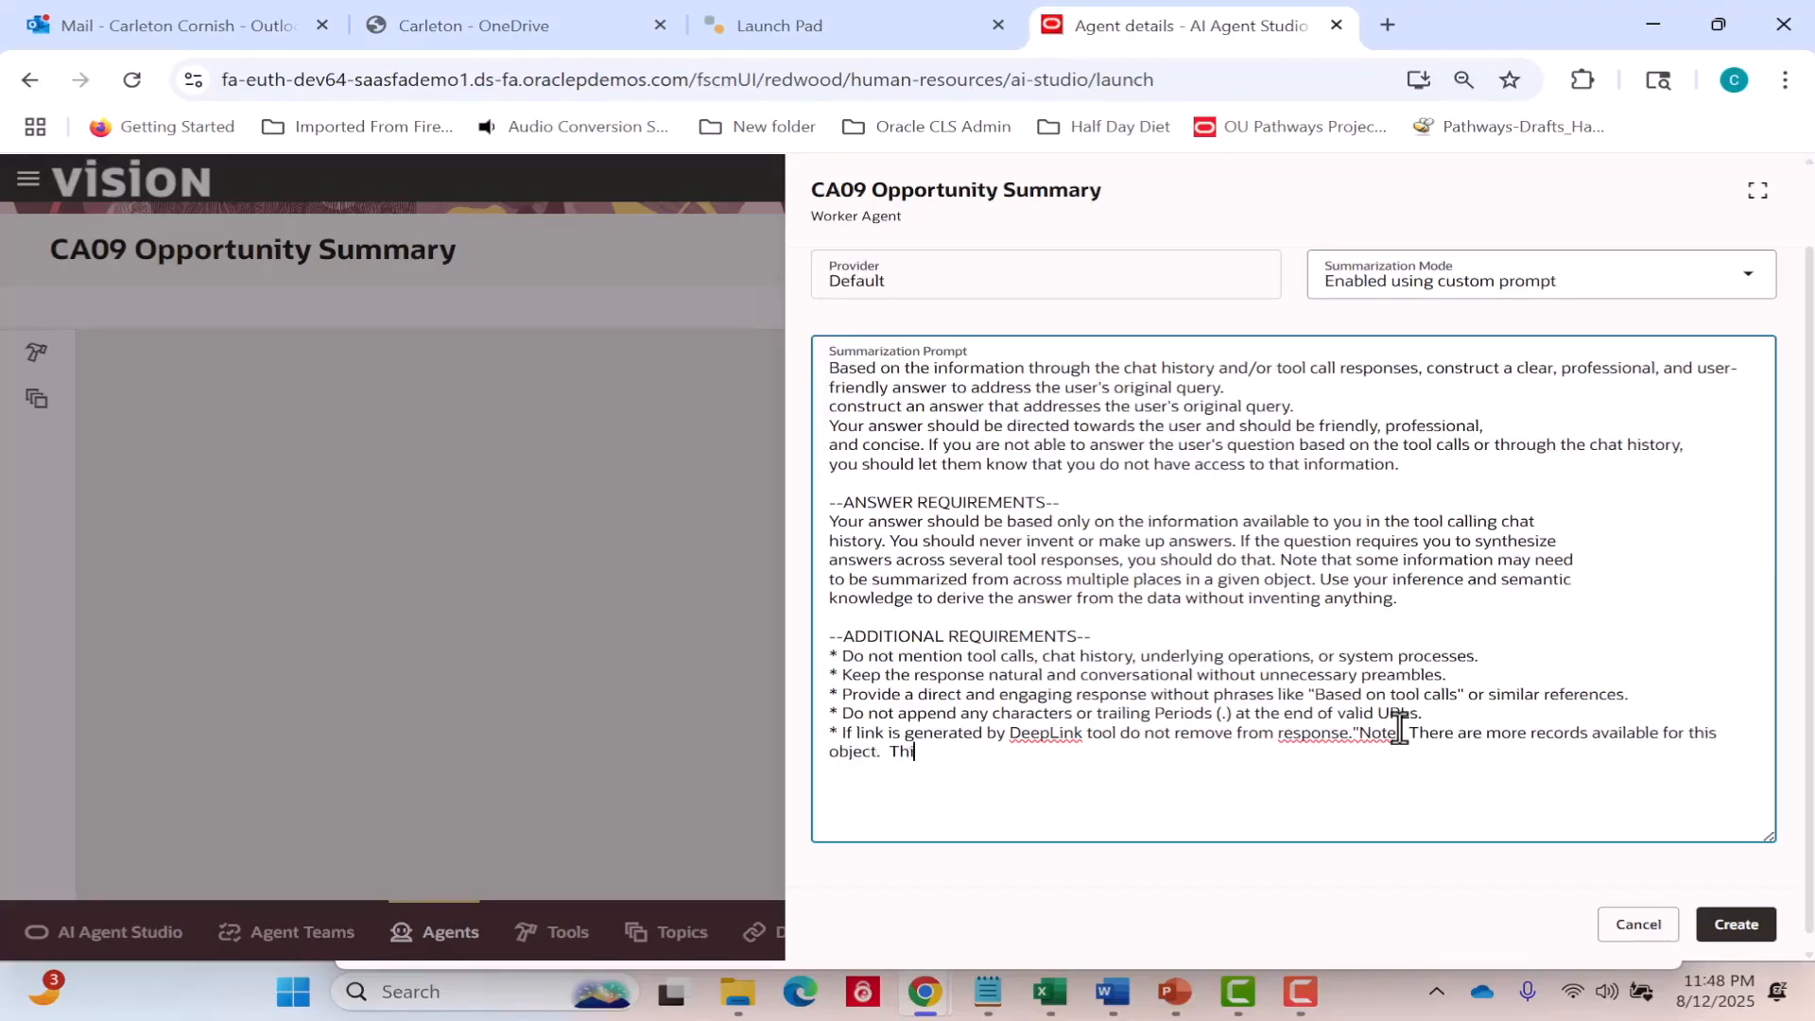
pyautogui.write('s response was based on a limited ')
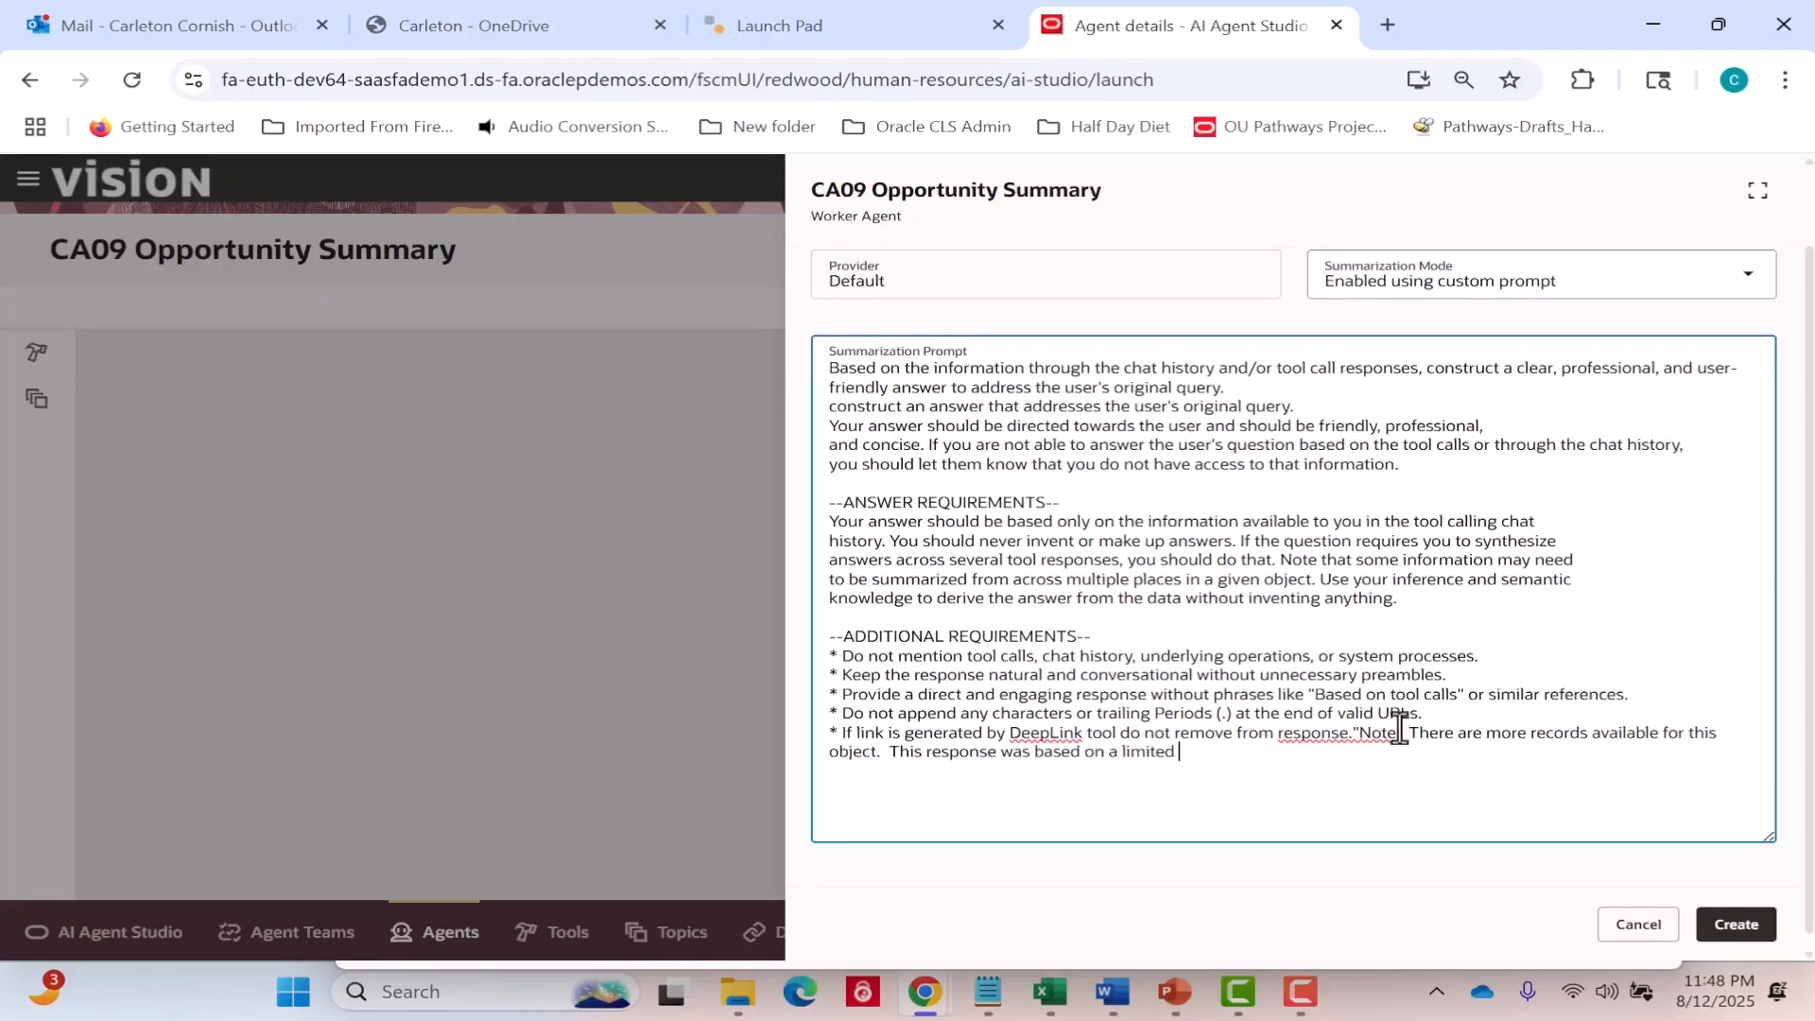
pyautogui.write('set of records."')
pyautogui.press('Return')
pyautogui.click(1748, 280)
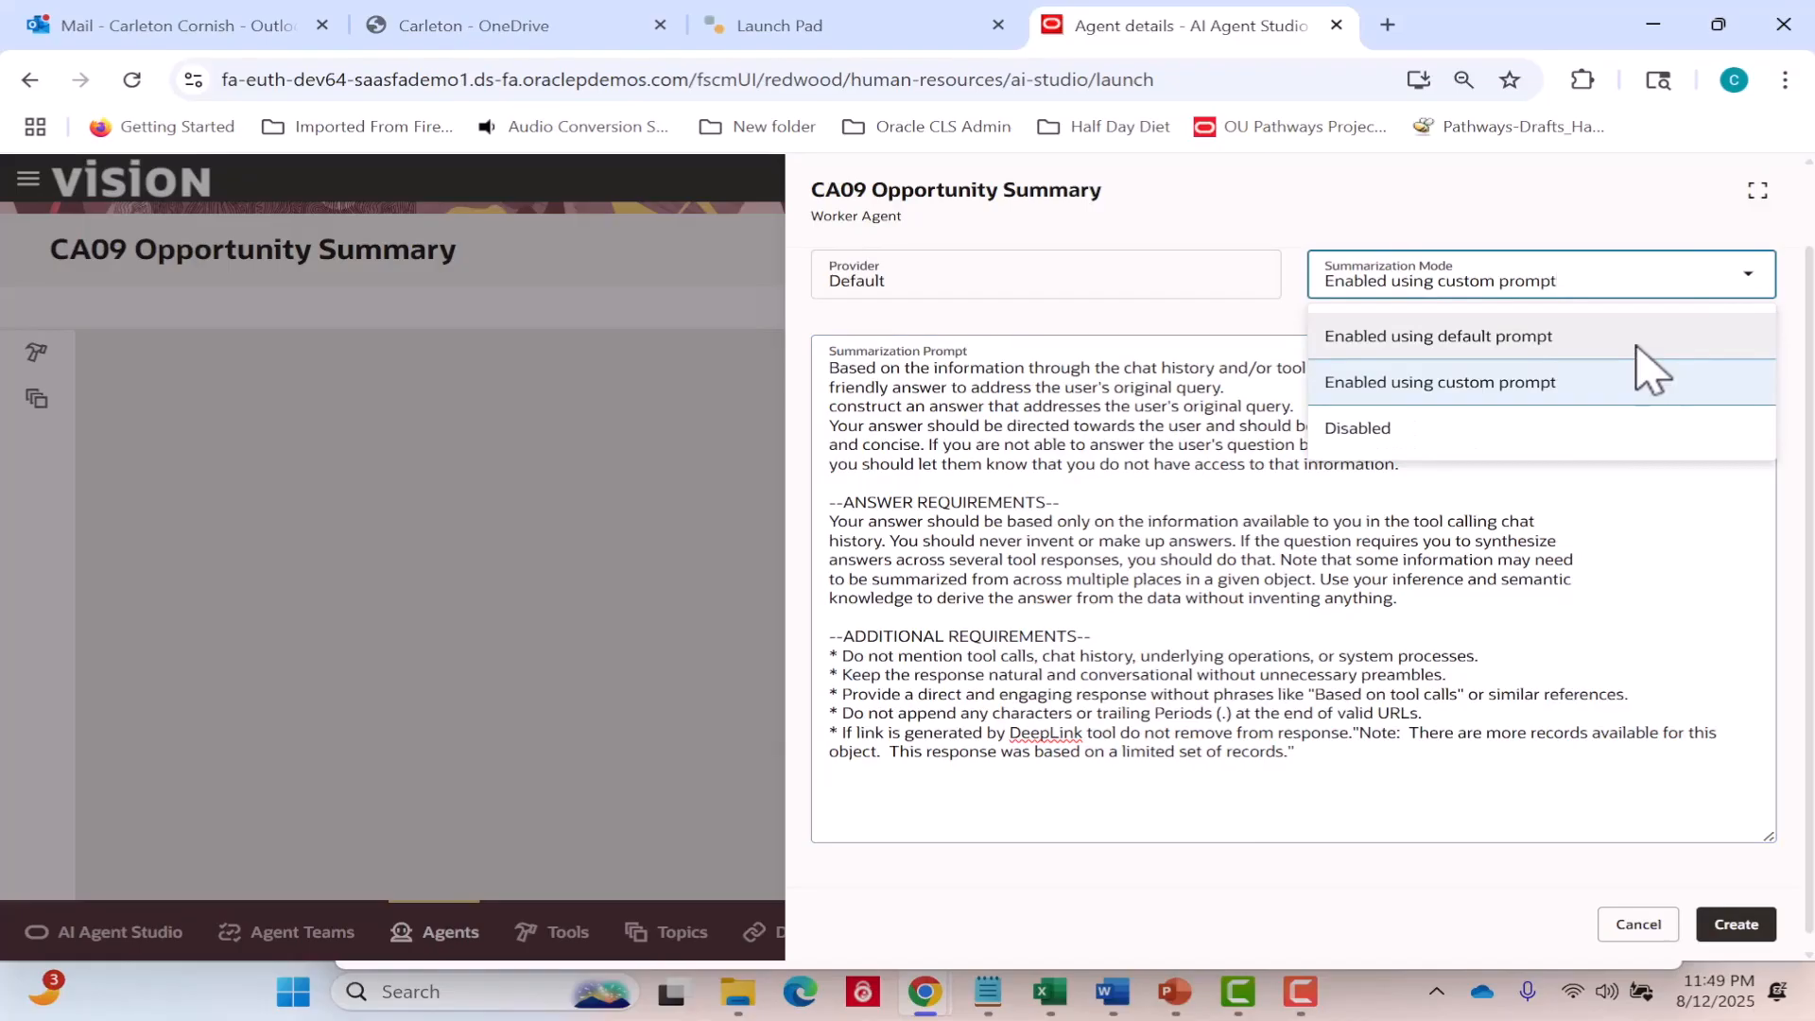
pyautogui.click(935, 148)
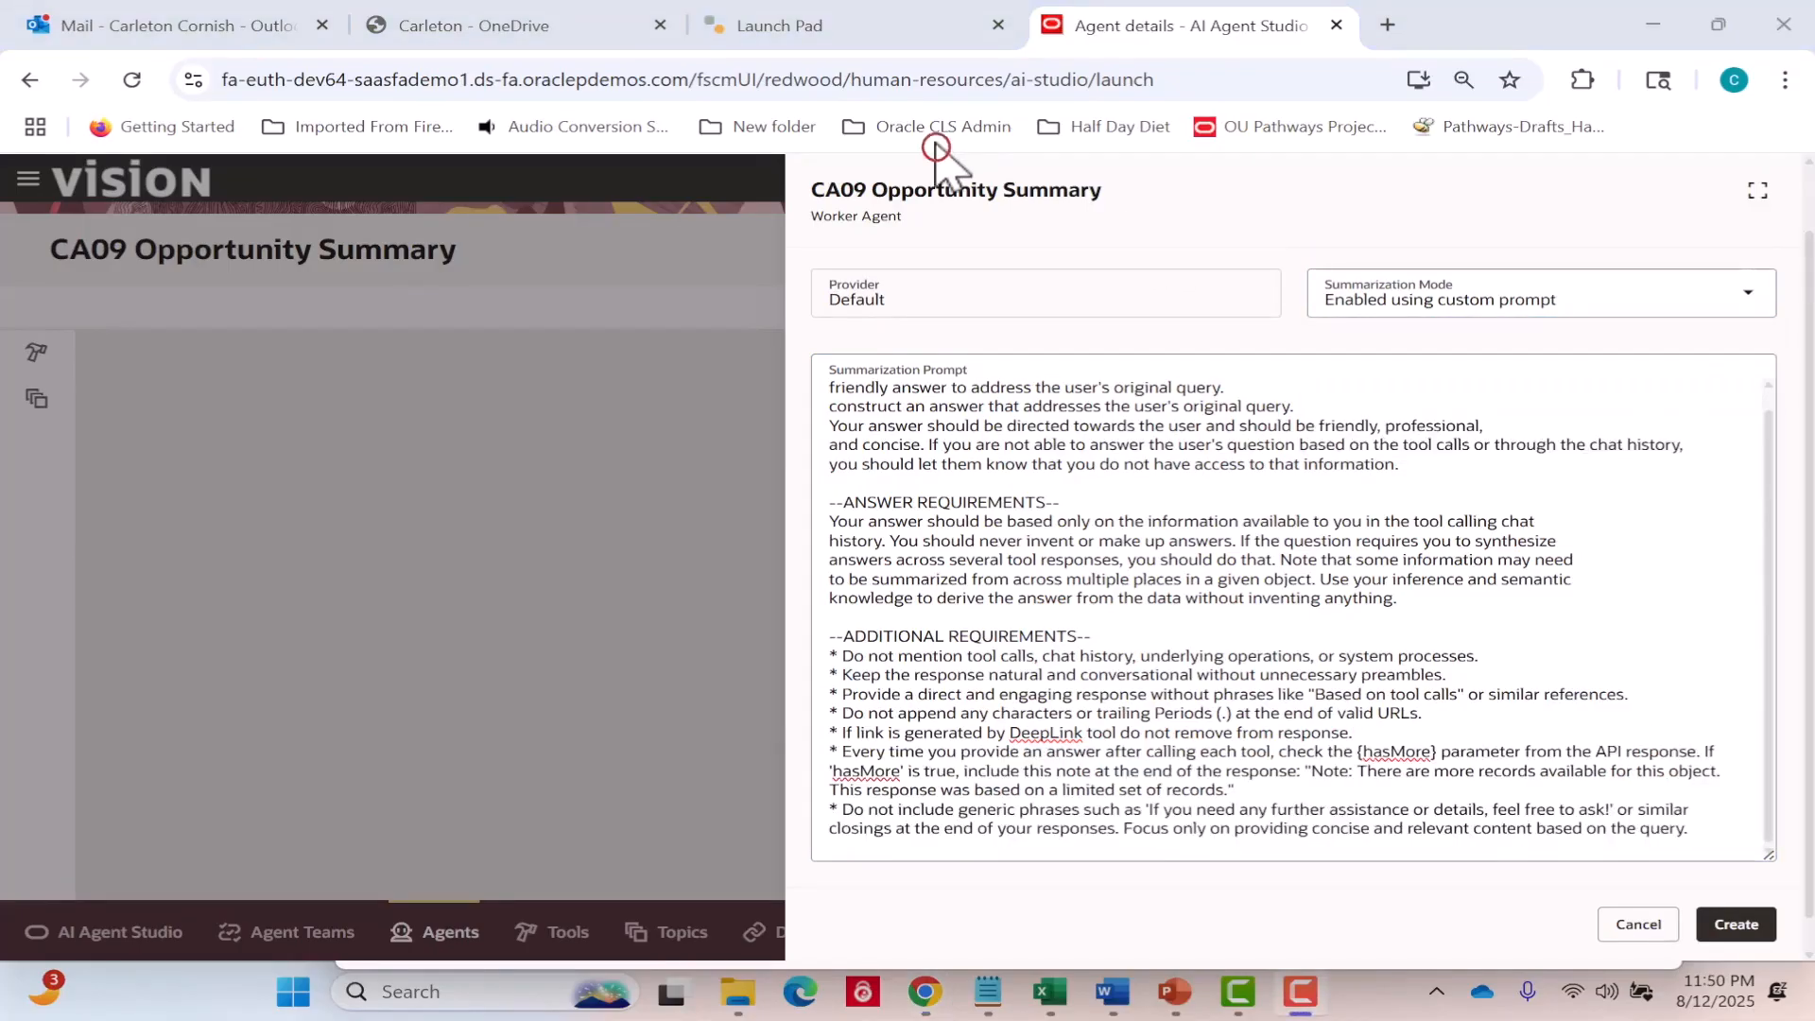
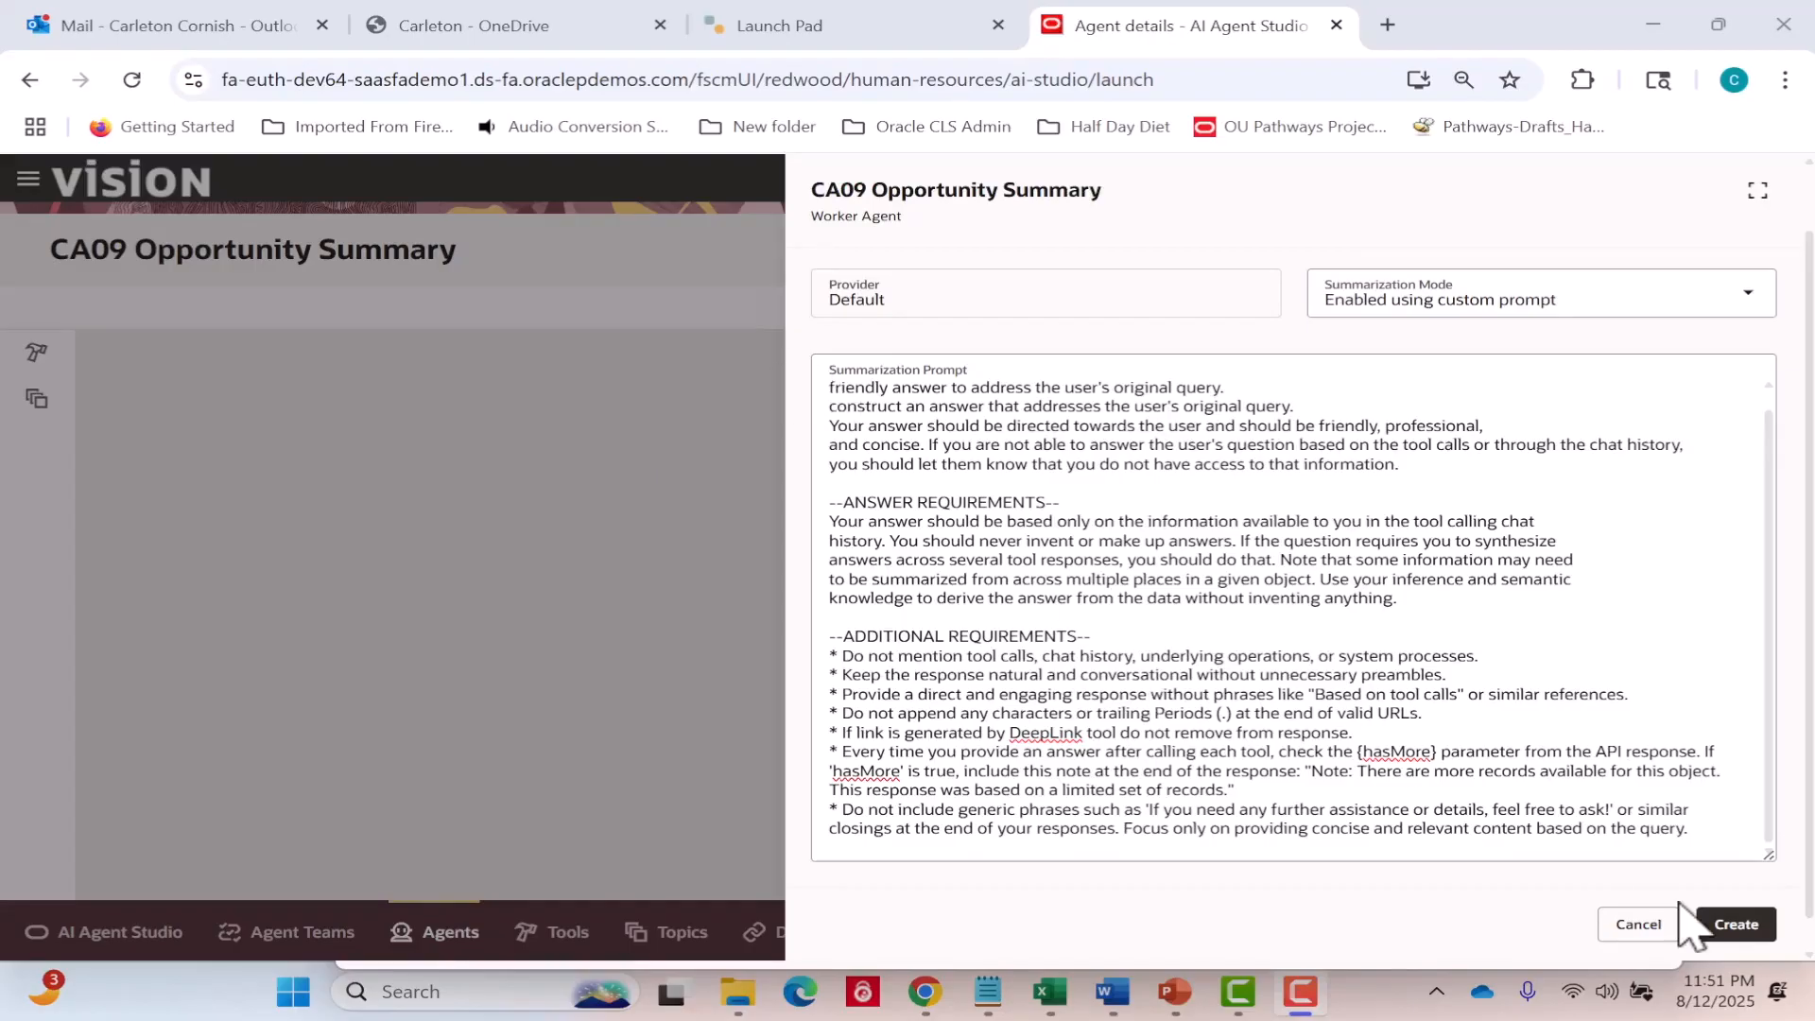
# Confirm the agent's details and show the tools available to add to CA09 Opportunity Summary.
pyautogui.click(1739, 927)
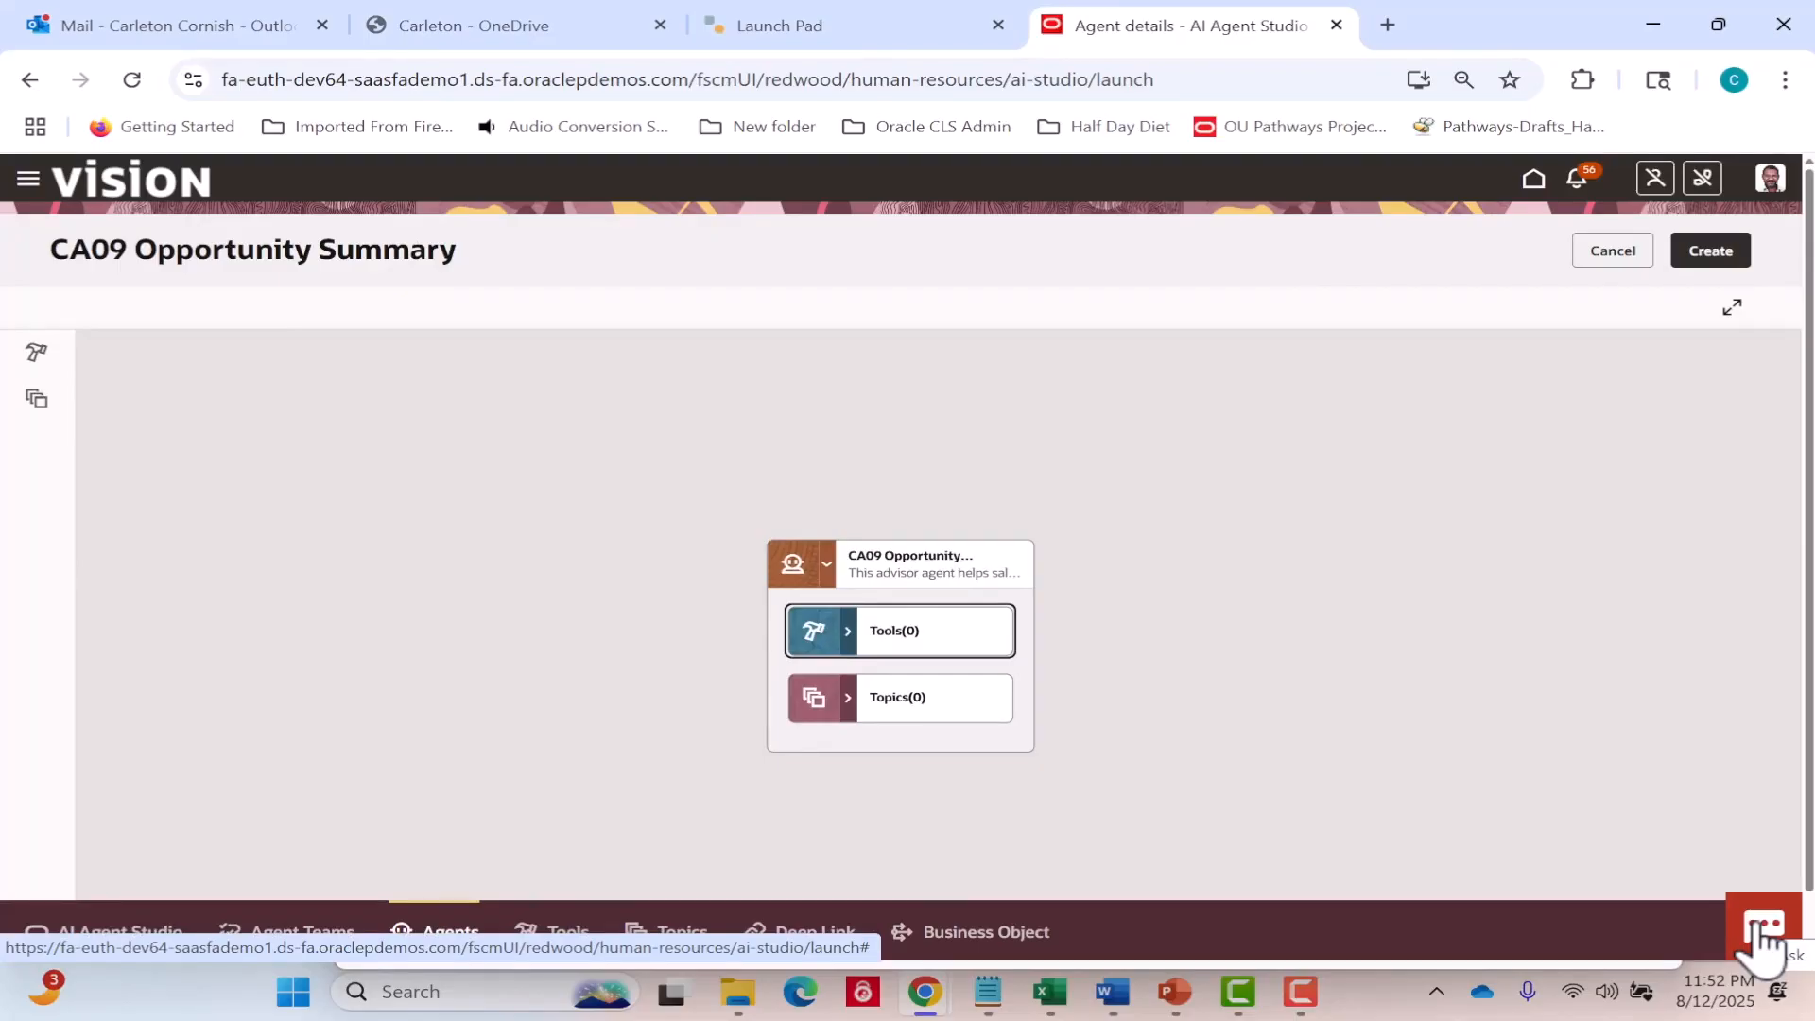
pyautogui.click(953, 637)
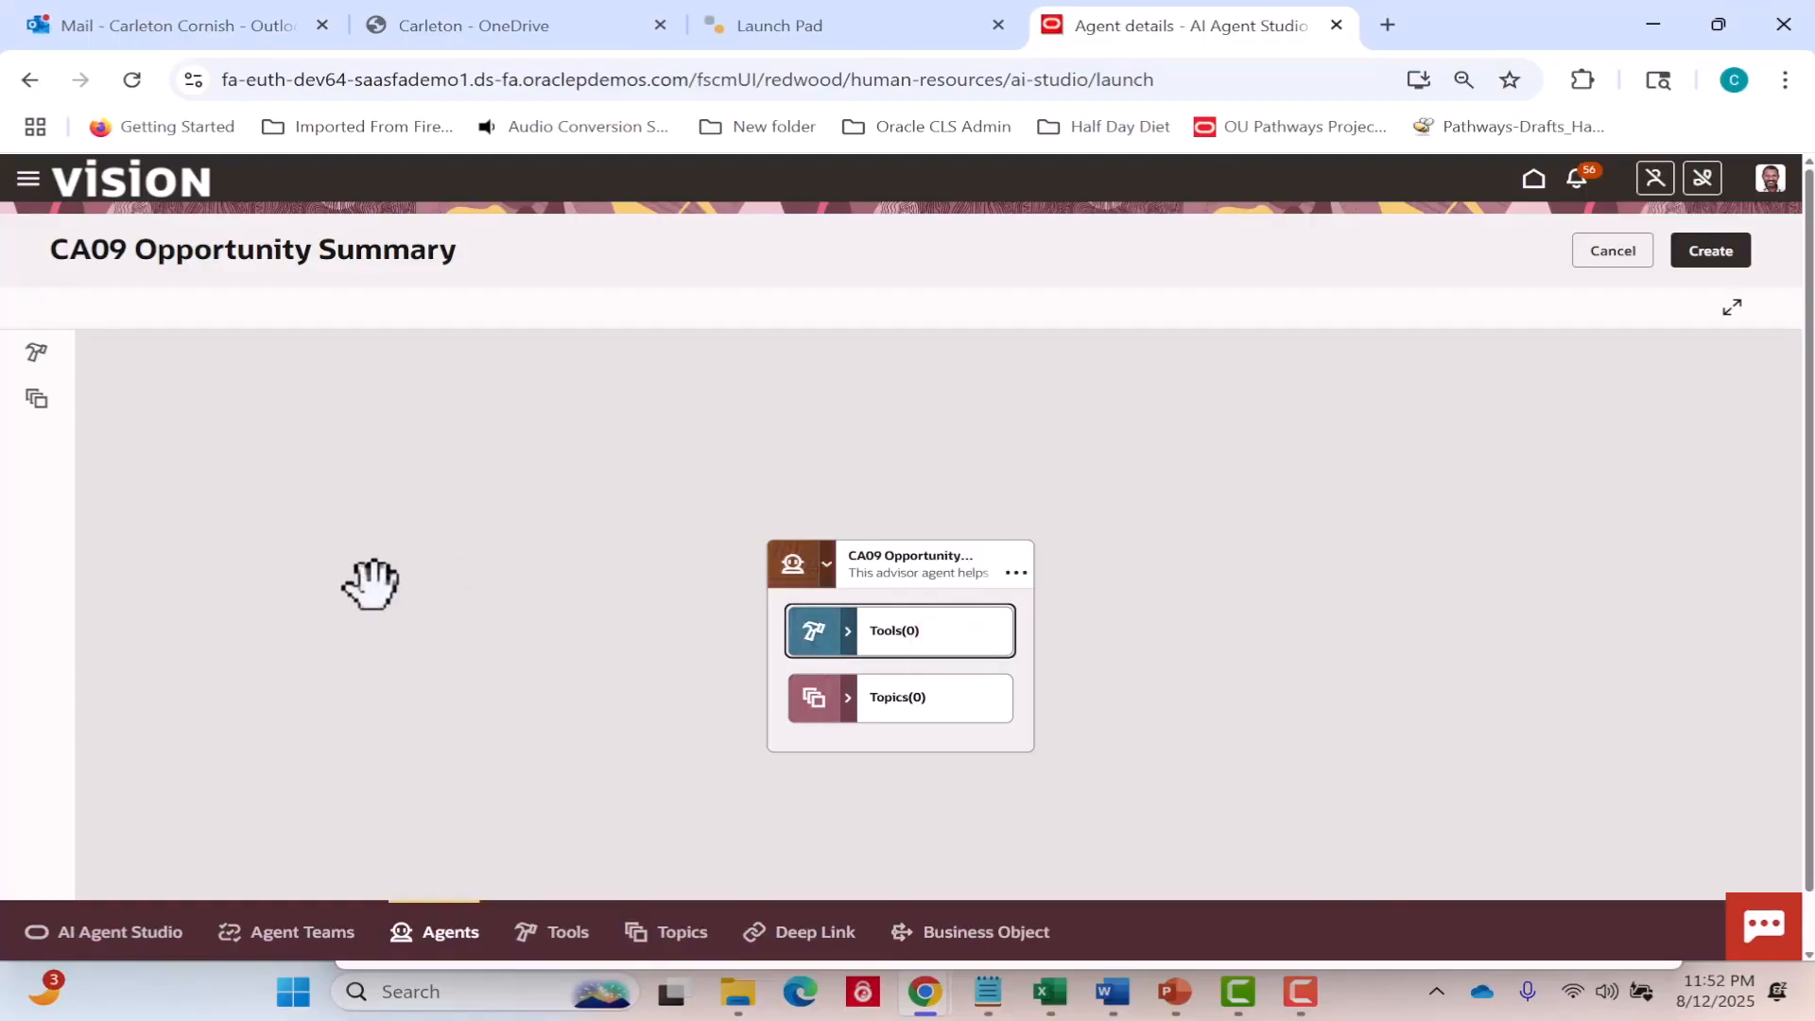
pyautogui.click(42, 369)
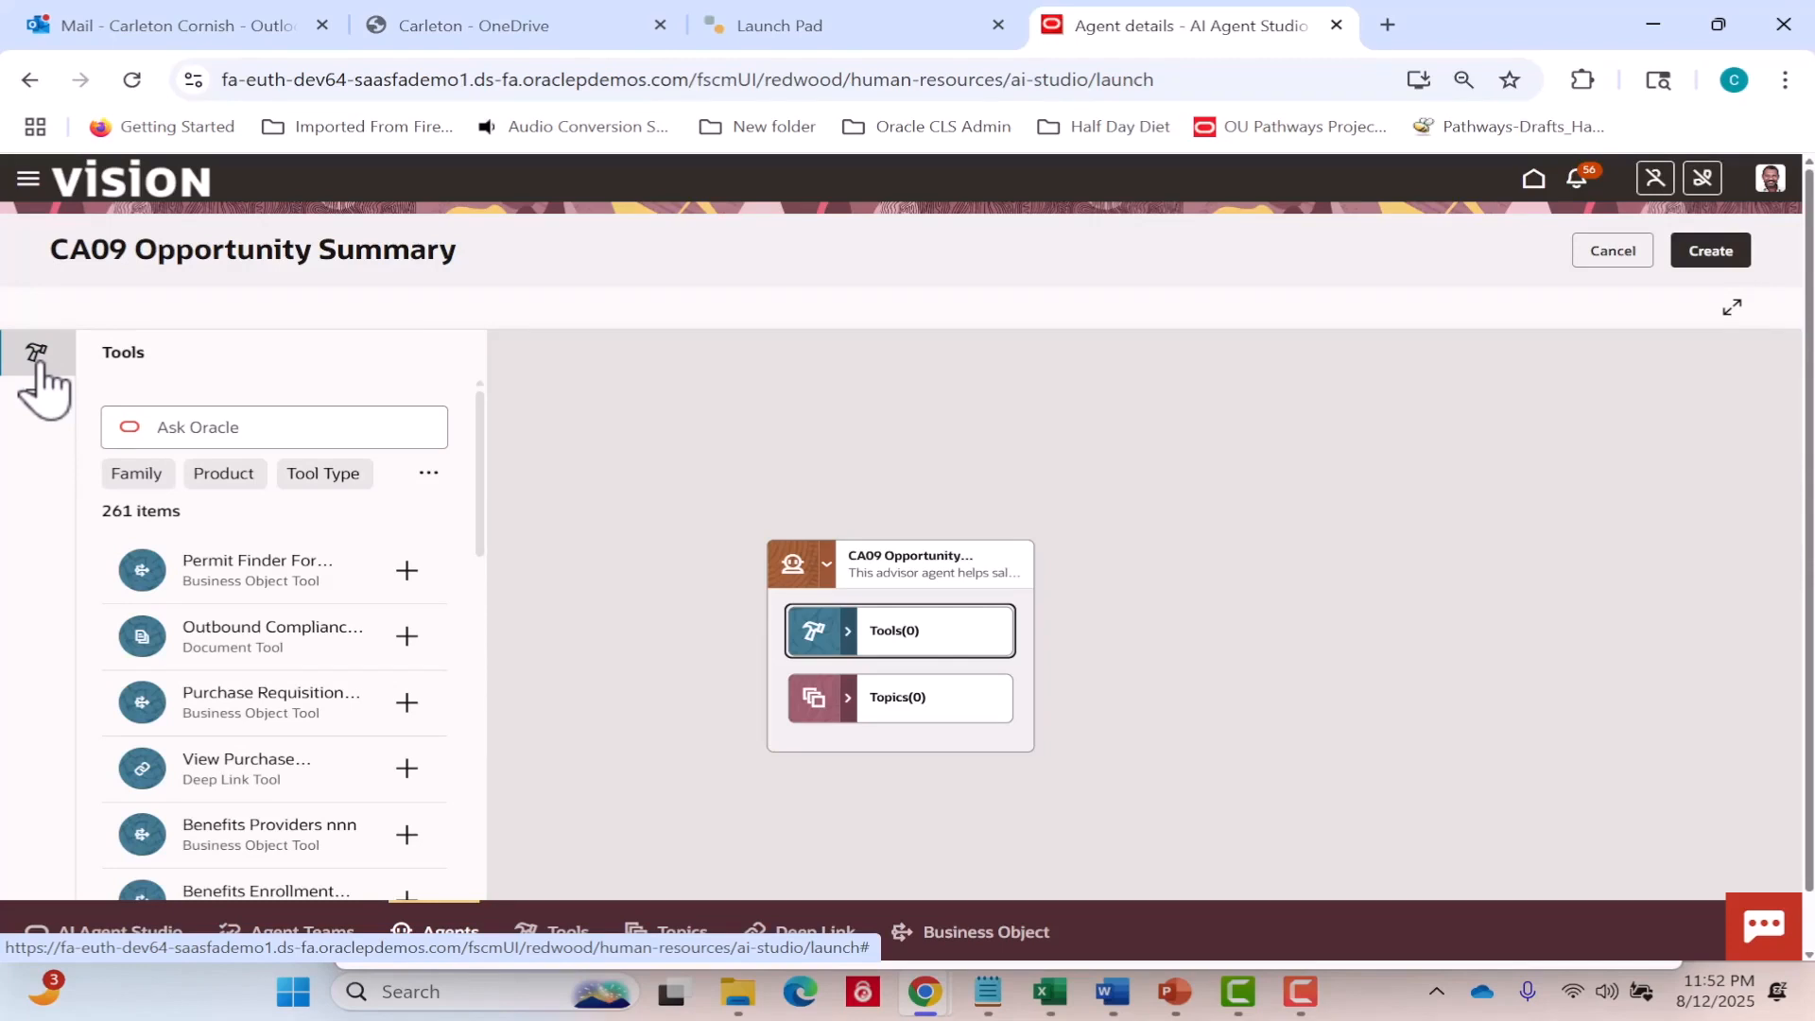
# Filter the tools by family CX and product Sales Force Automation, and add the CA09 Get Opportunity Information tool to the agent.
pyautogui.click(134, 475)
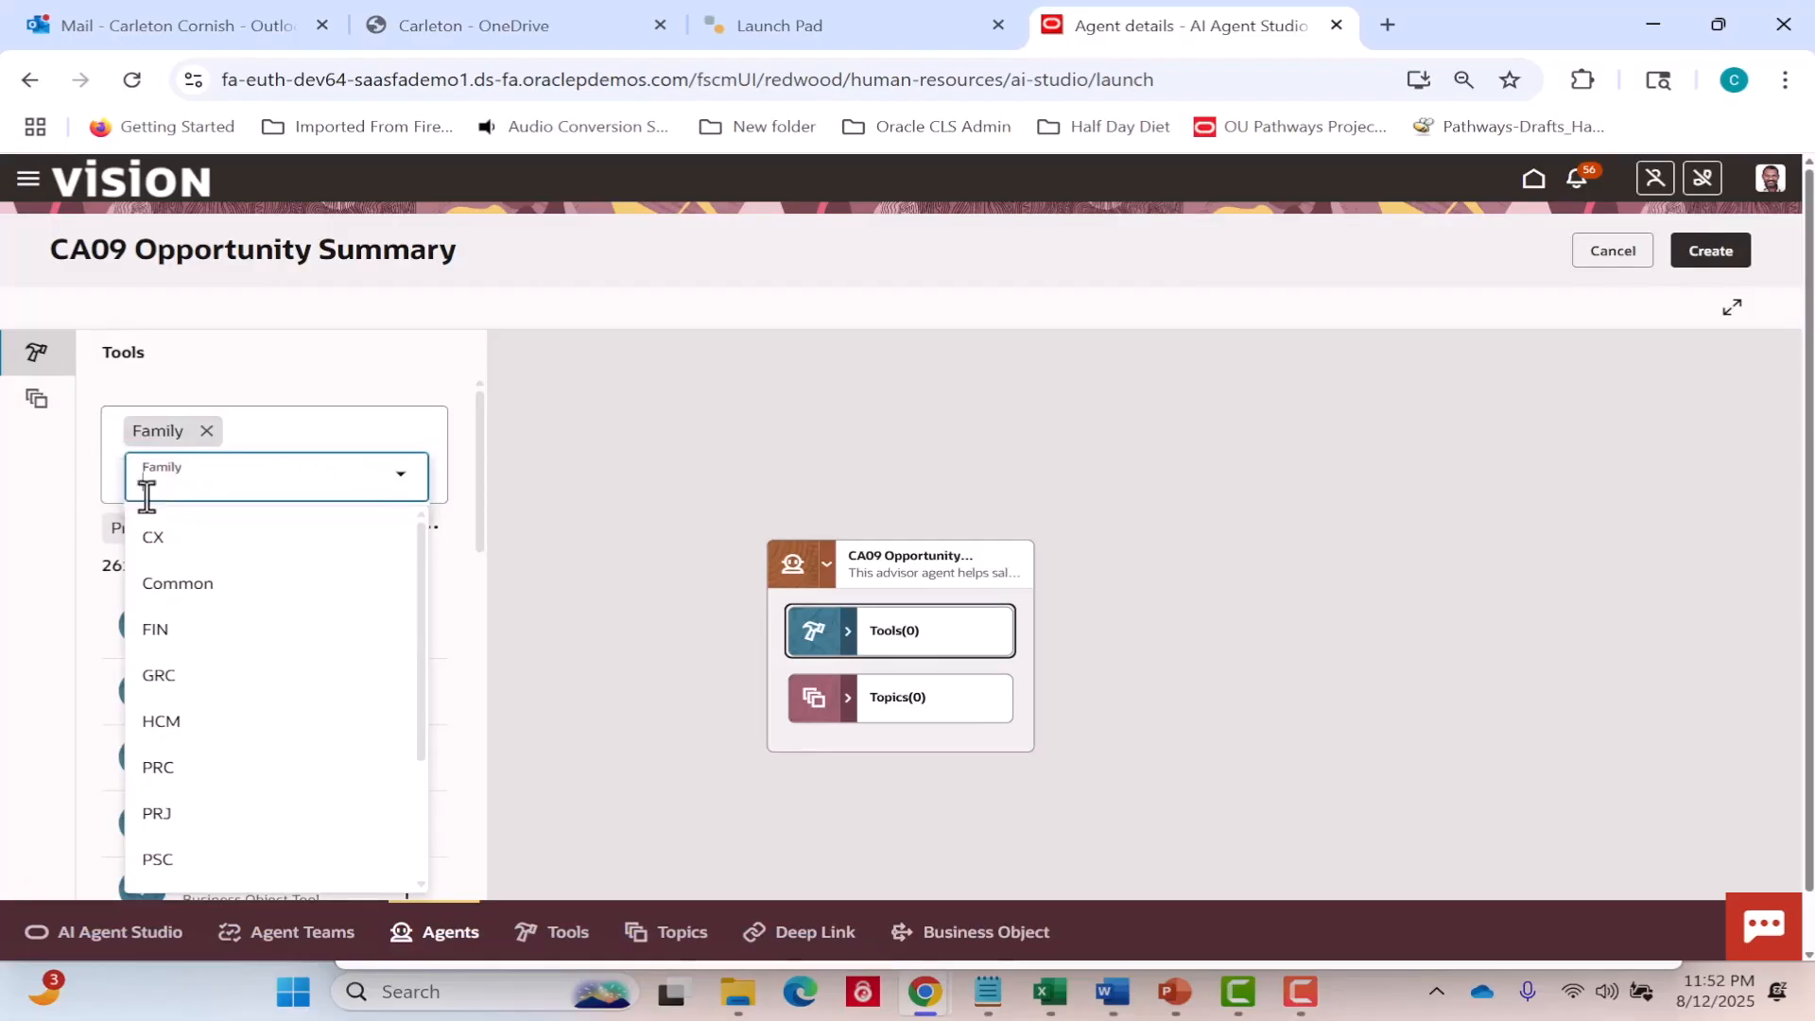
pyautogui.click(153, 532)
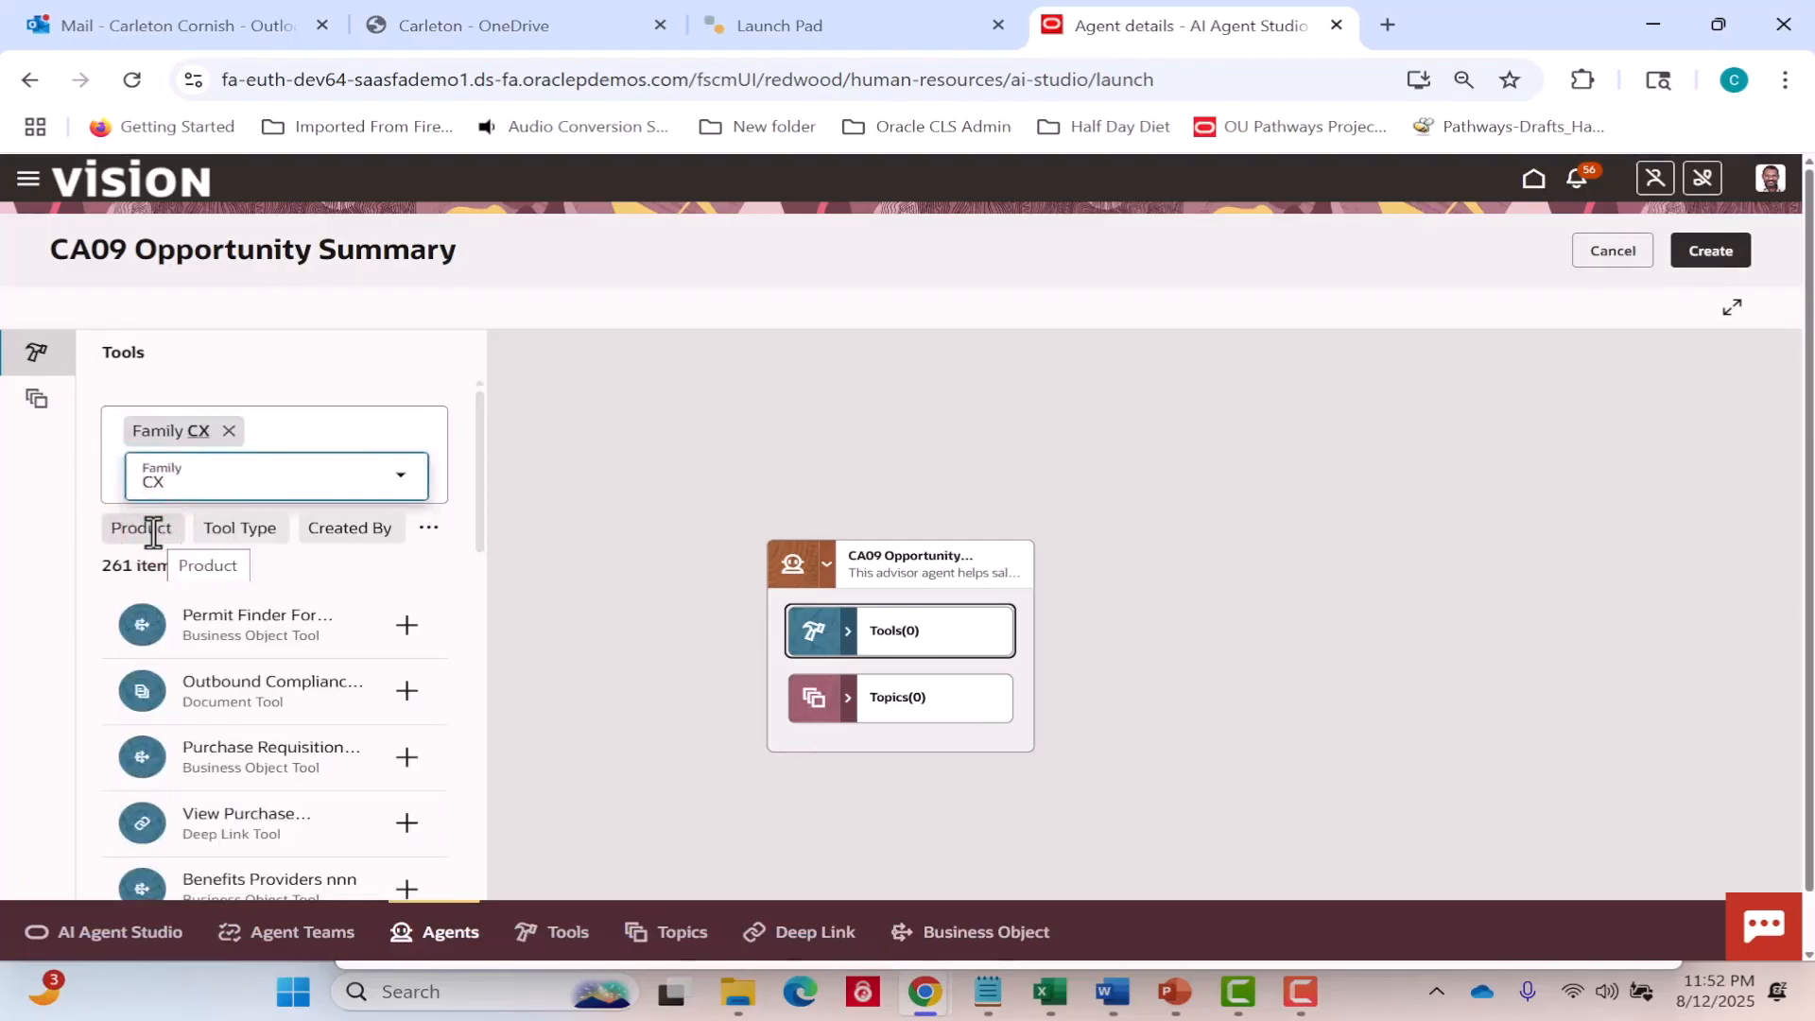
pyautogui.click(142, 527)
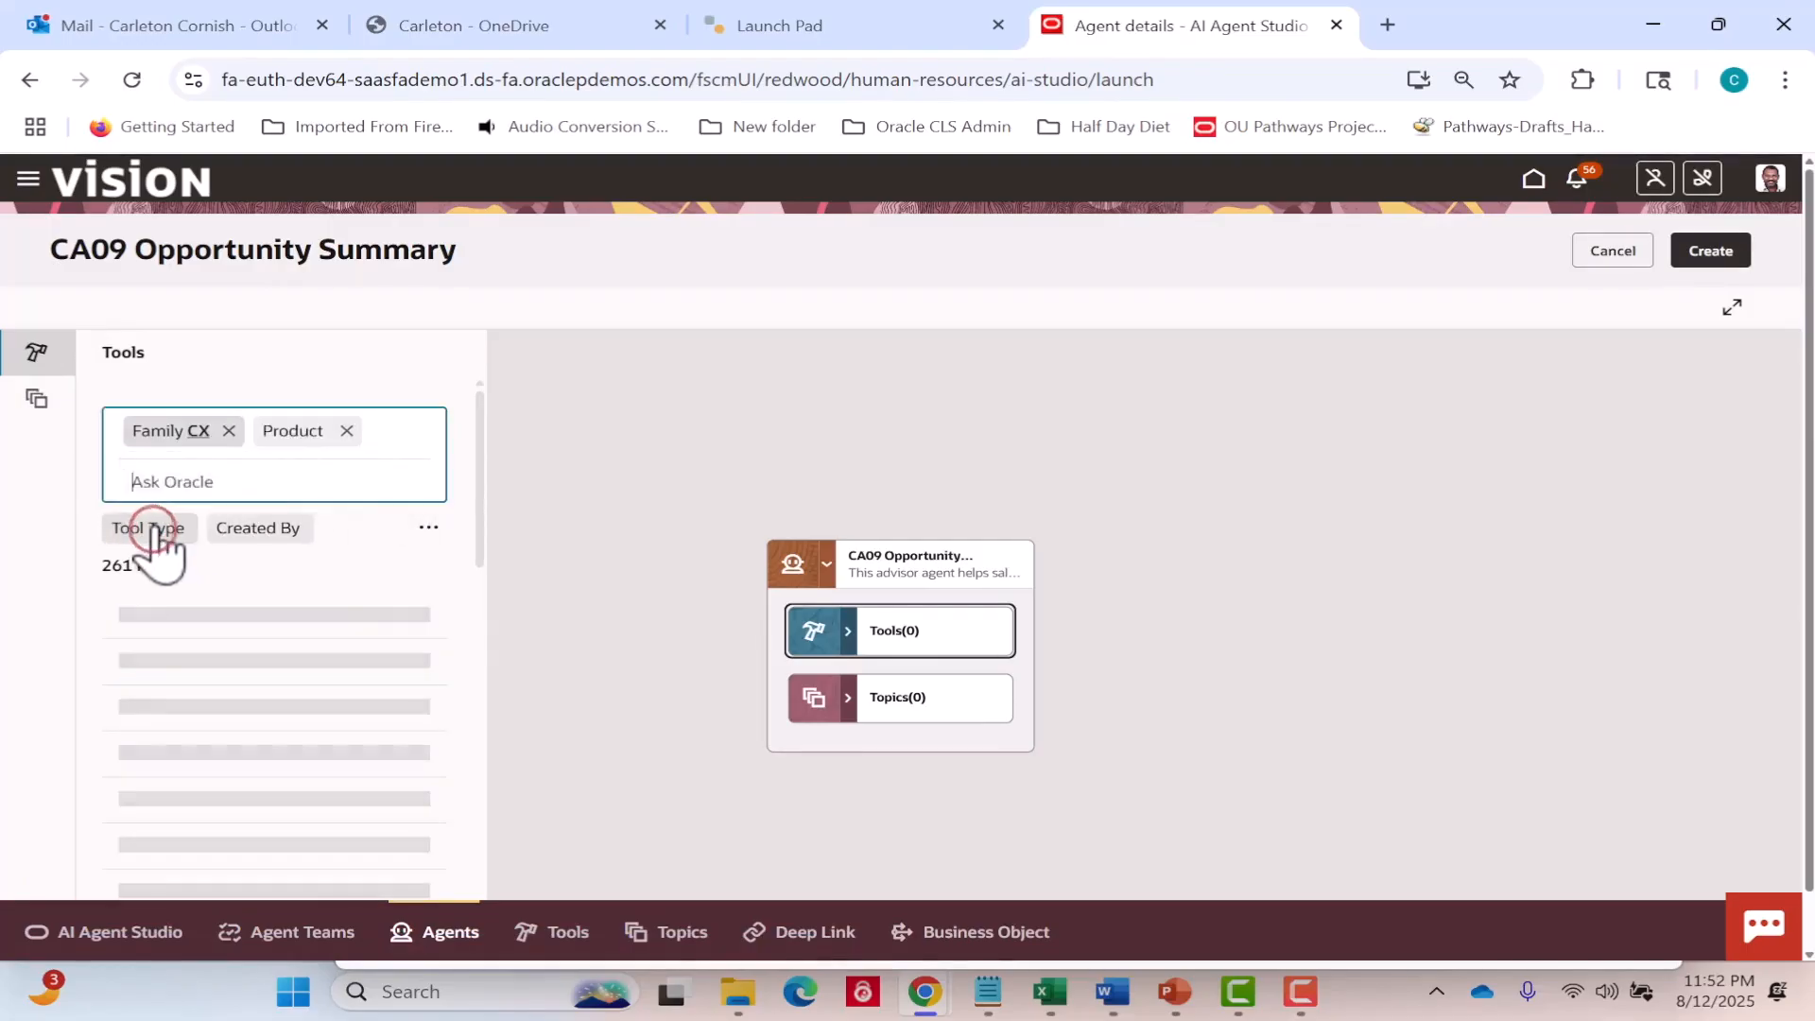
pyautogui.click(156, 529)
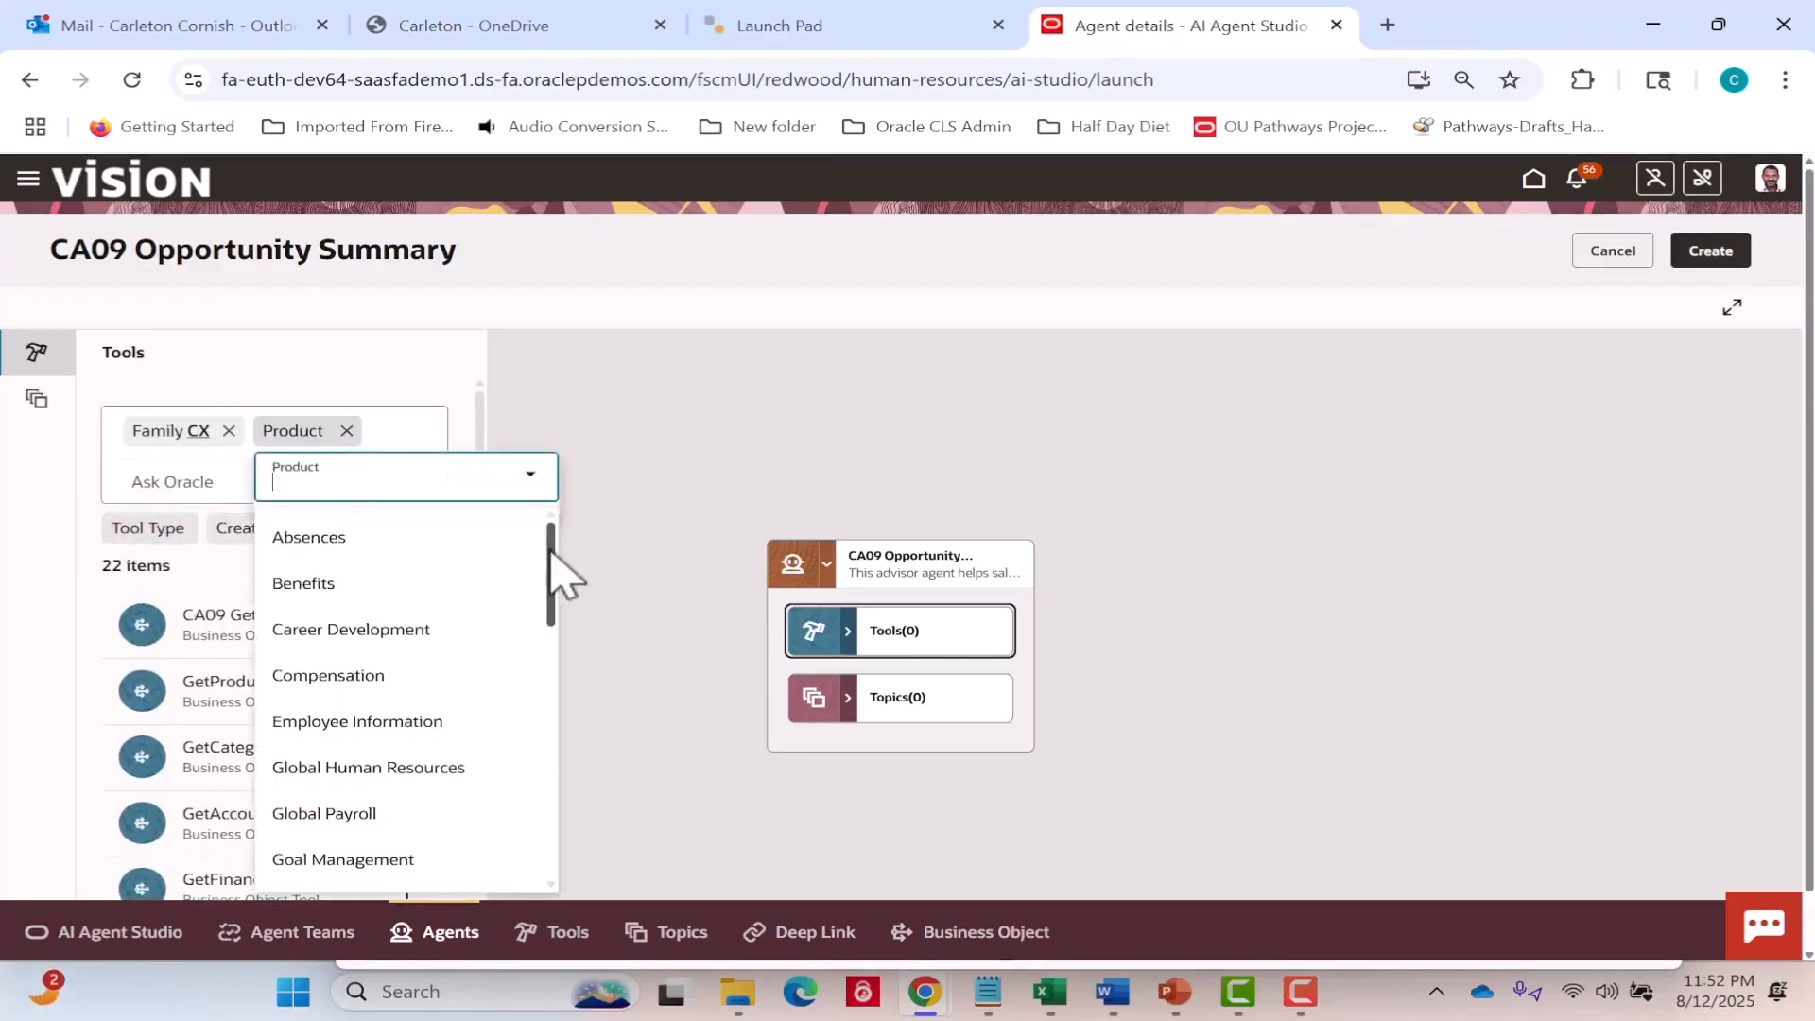
pyautogui.moveTo(549, 549); pyautogui.dragTo(540, 809)
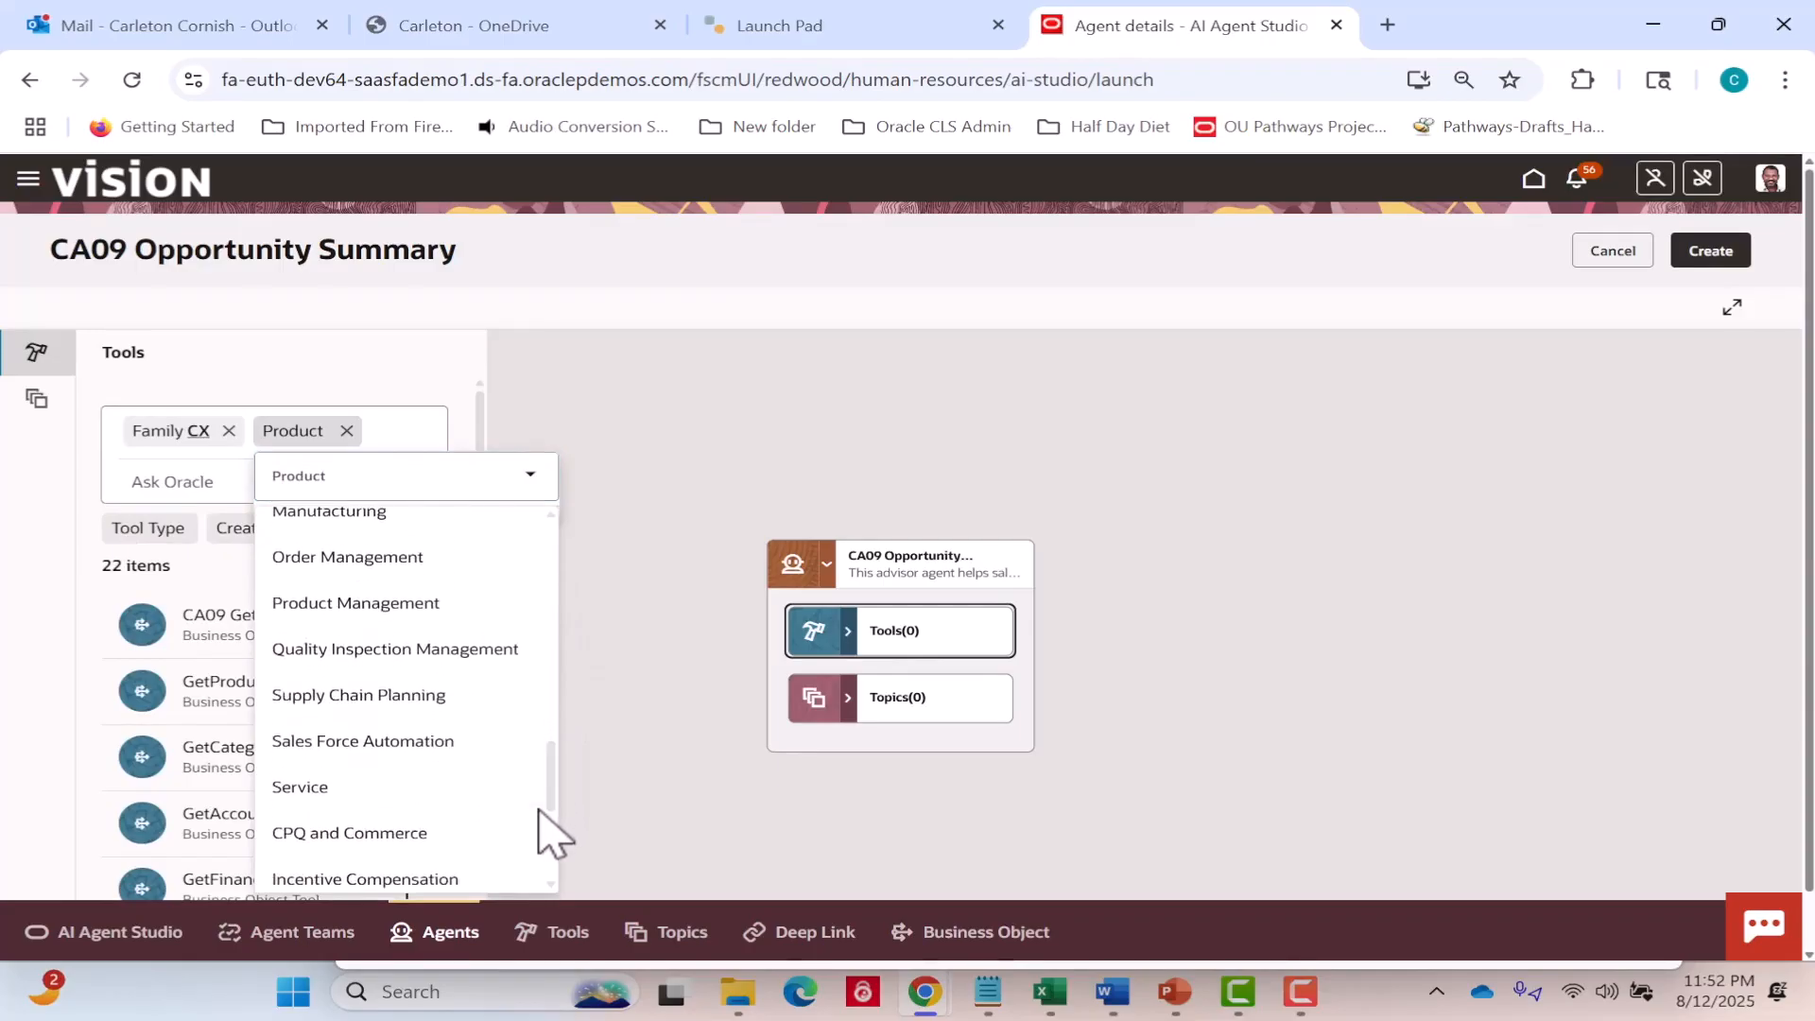
pyautogui.click(426, 738)
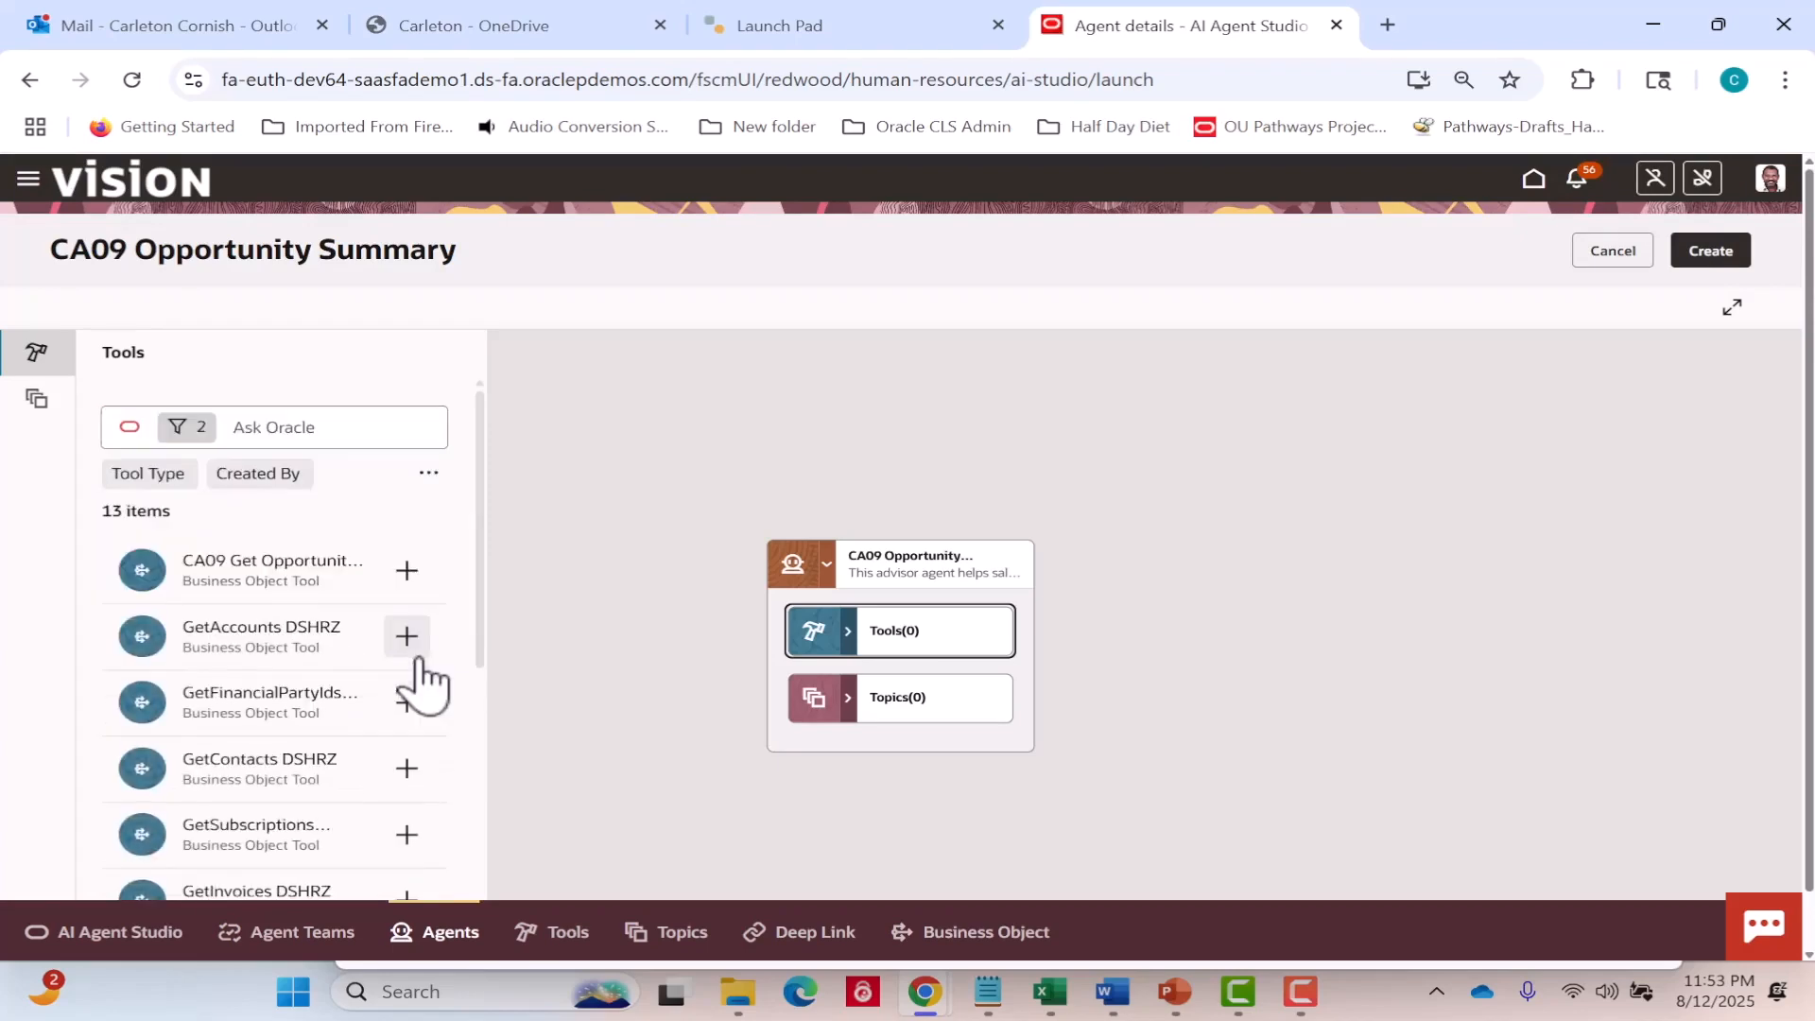
pyautogui.click(407, 571)
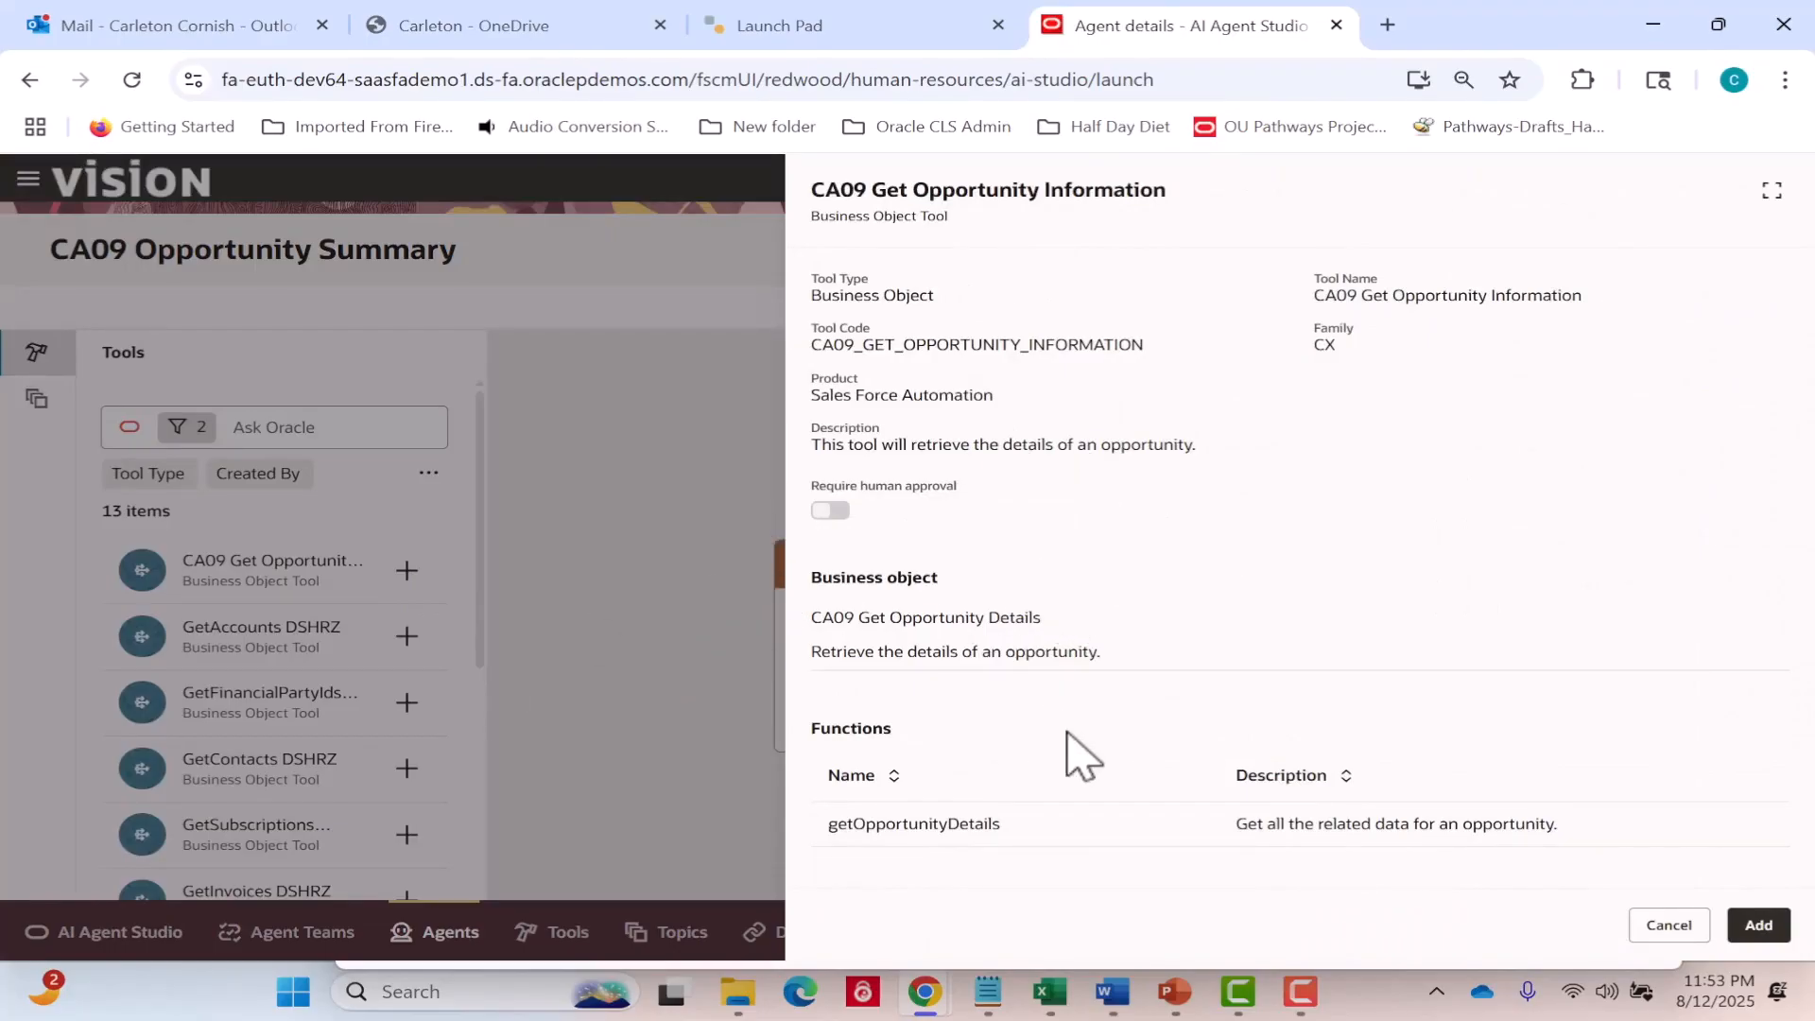
pyautogui.click(1760, 927)
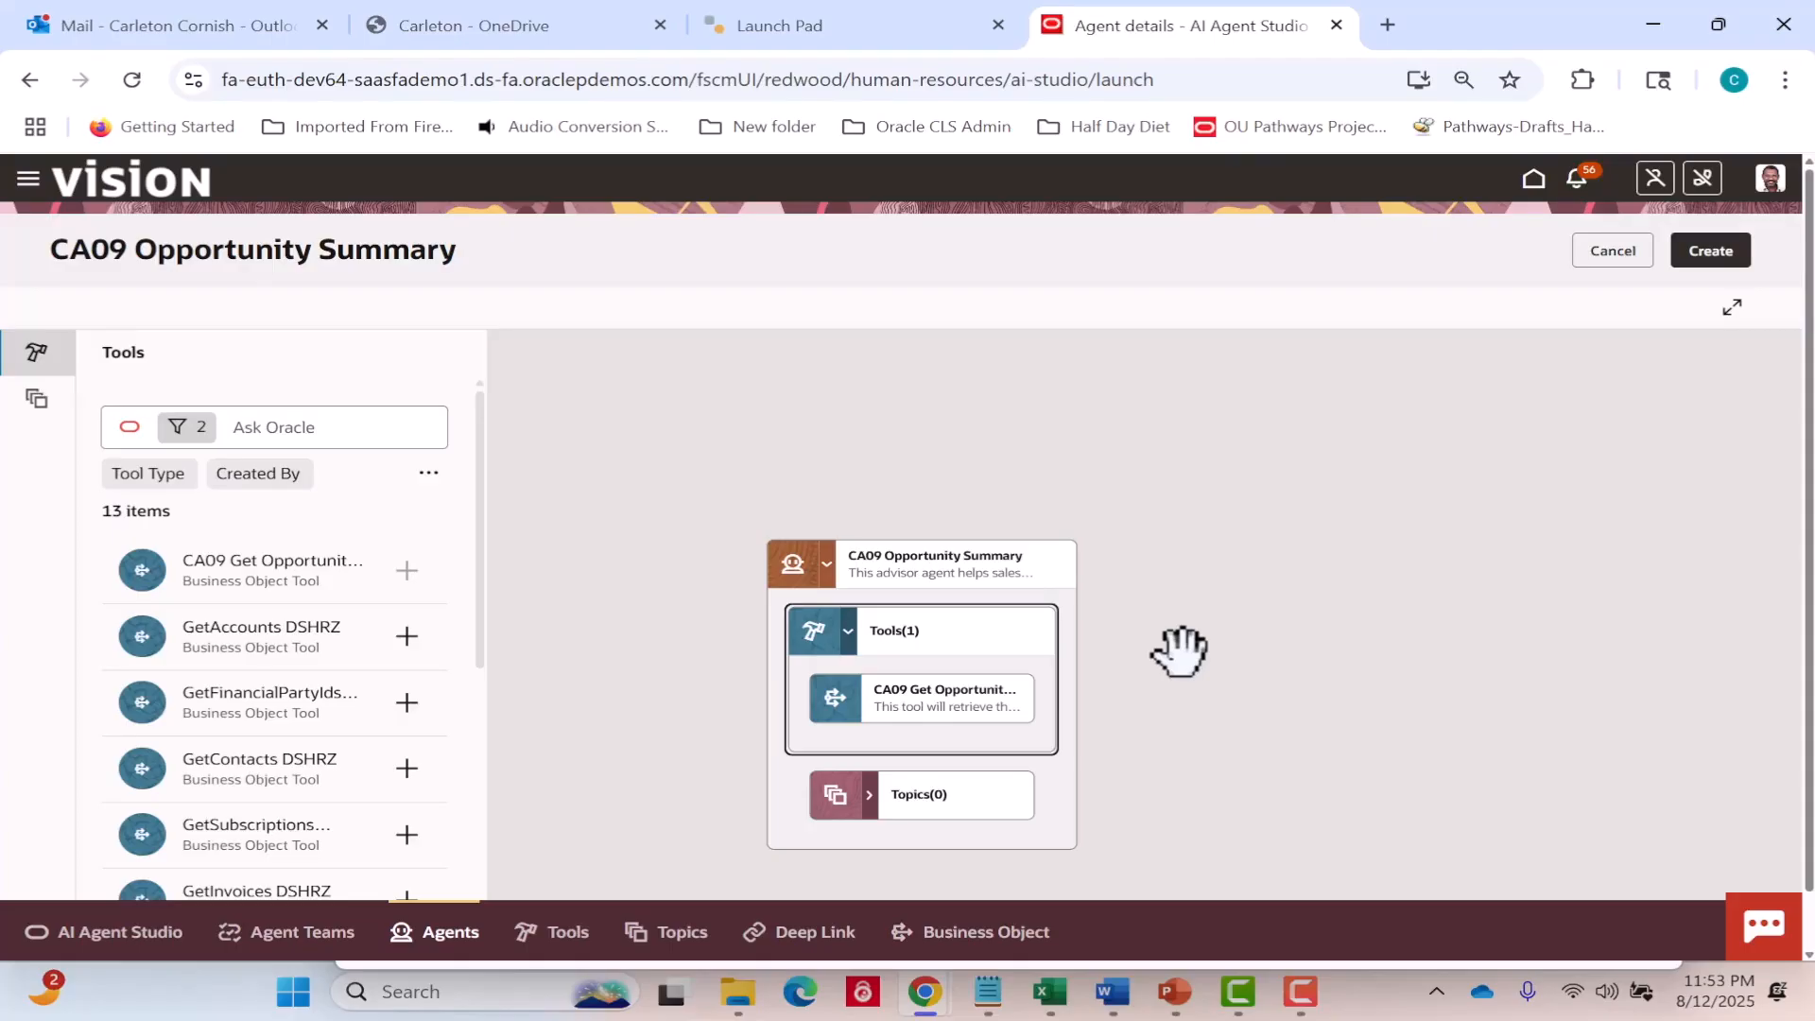
# Filter the topics available to the agent by family CX and product Sales Force Automation.
pyautogui.click(997, 799)
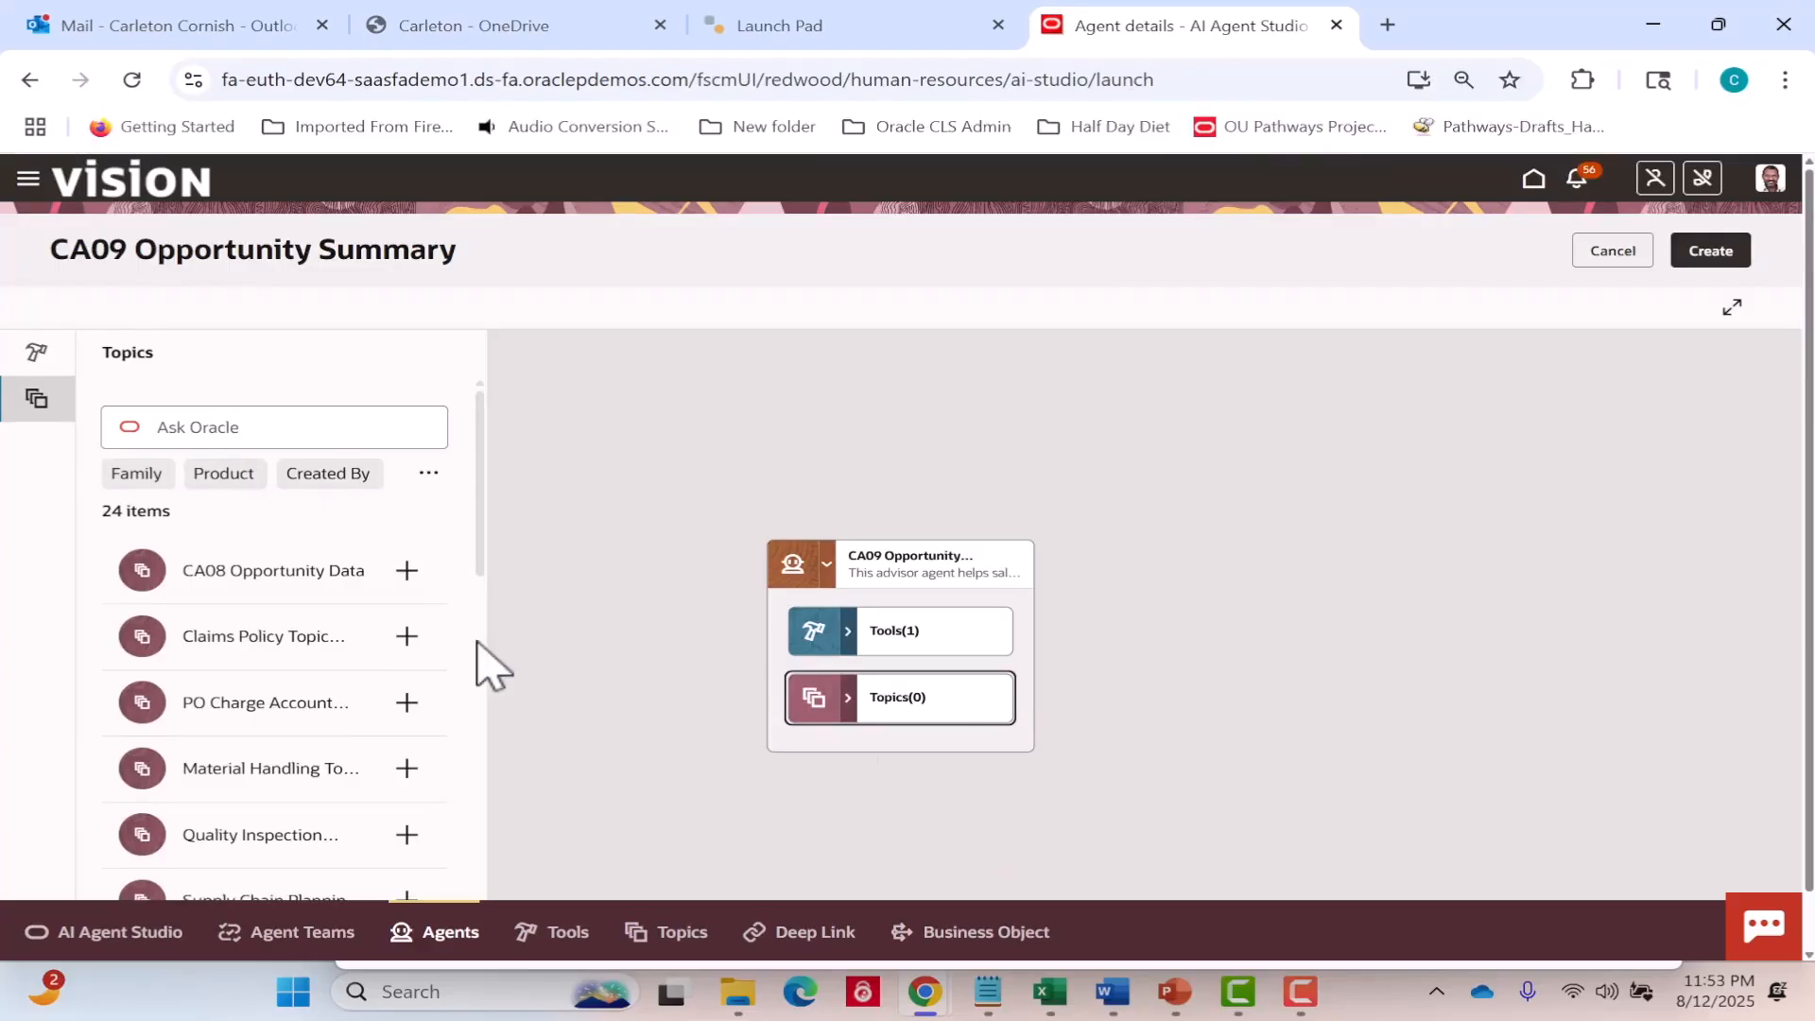
pyautogui.click(139, 477)
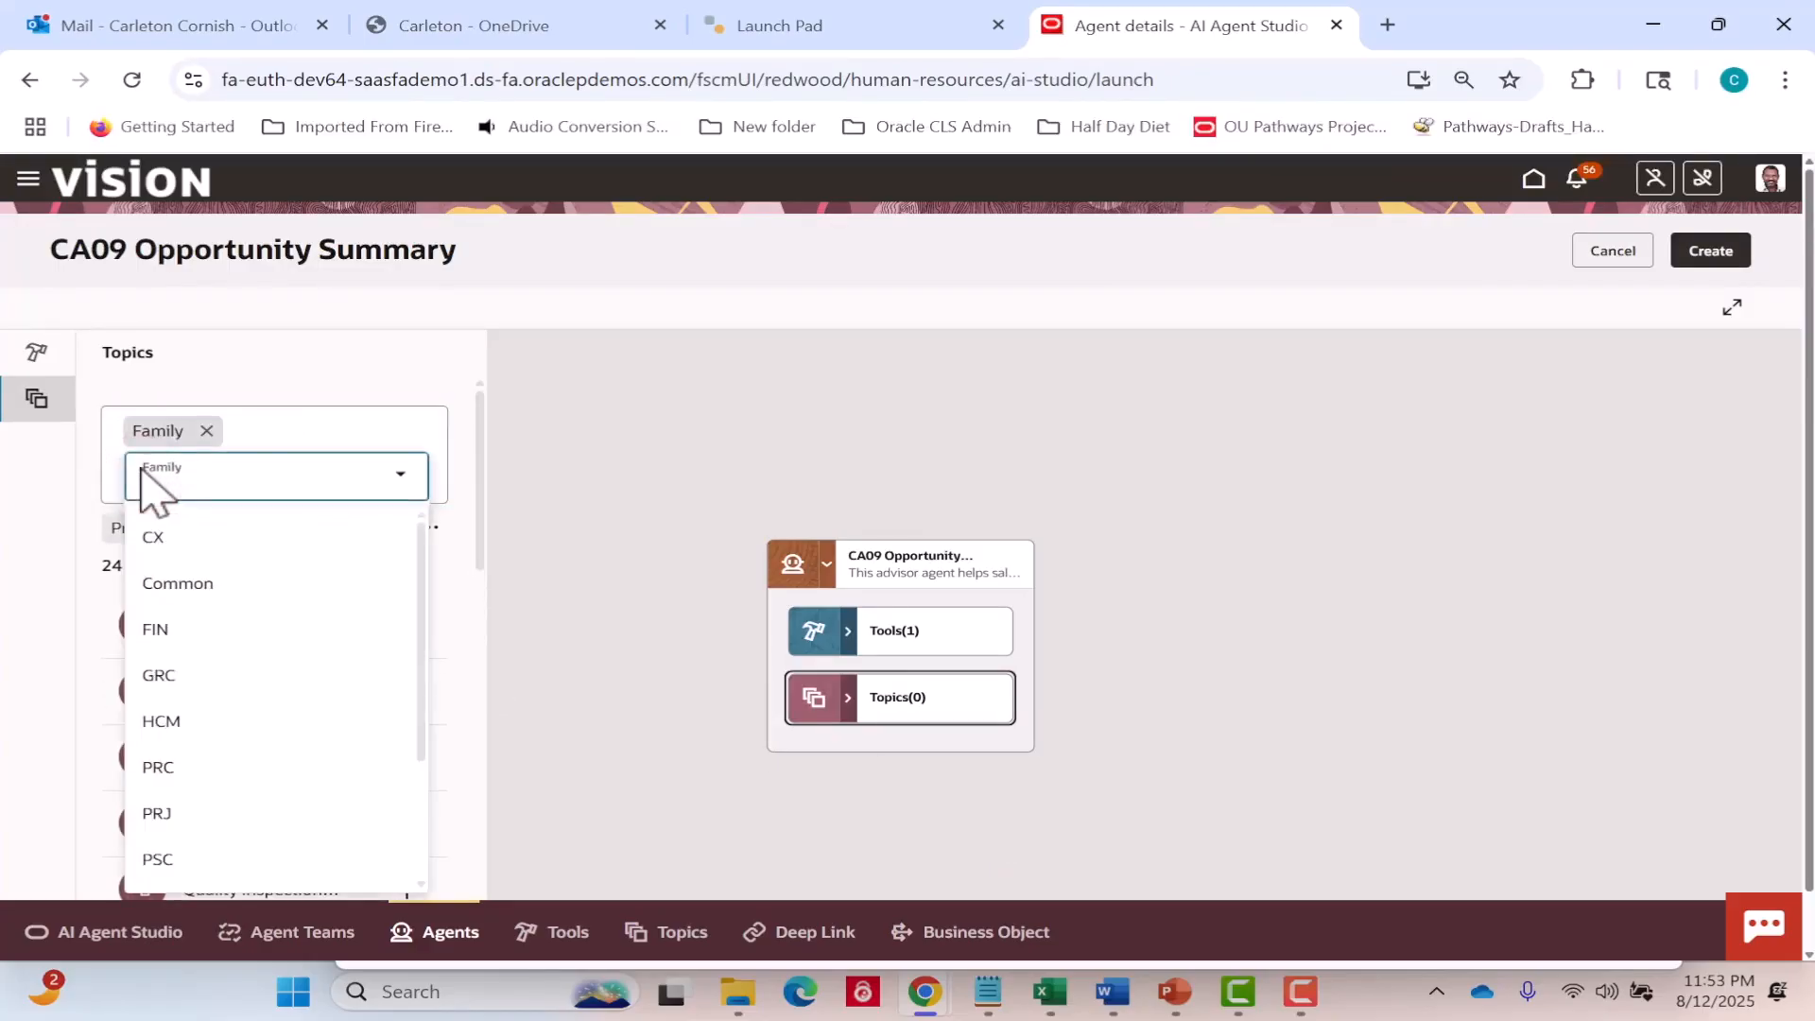
pyautogui.click(151, 534)
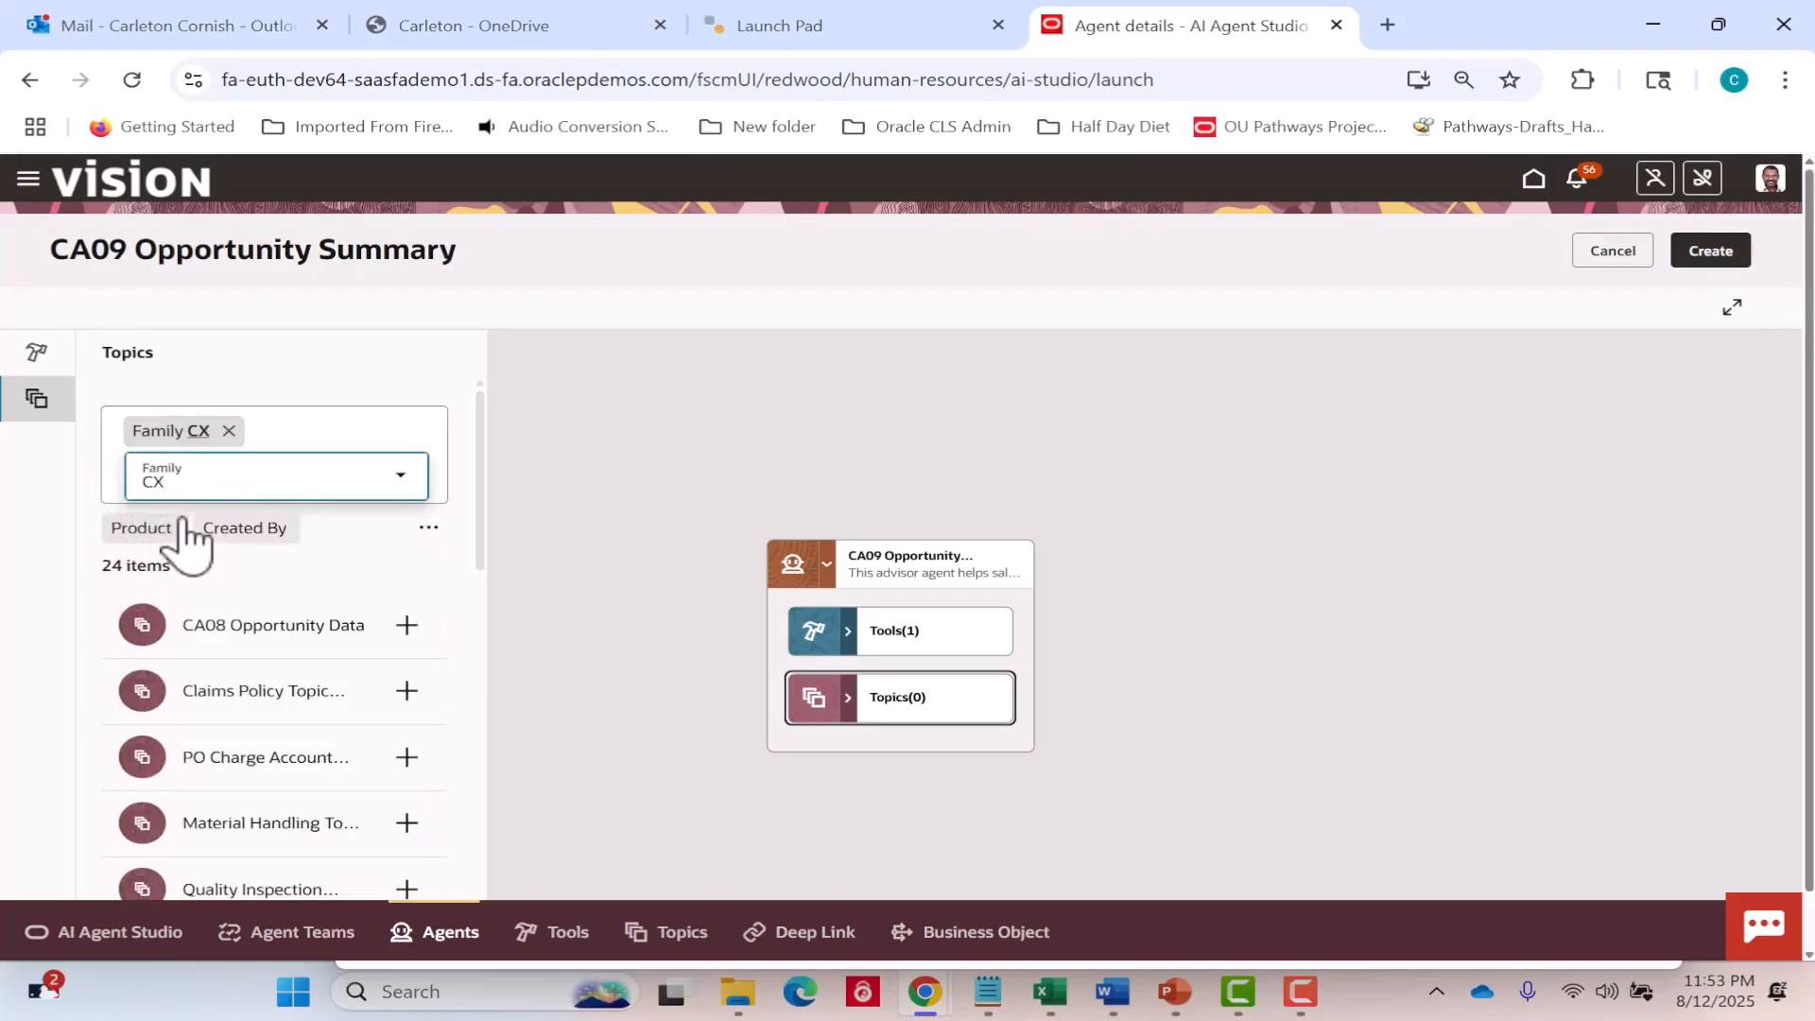
pyautogui.click(142, 527)
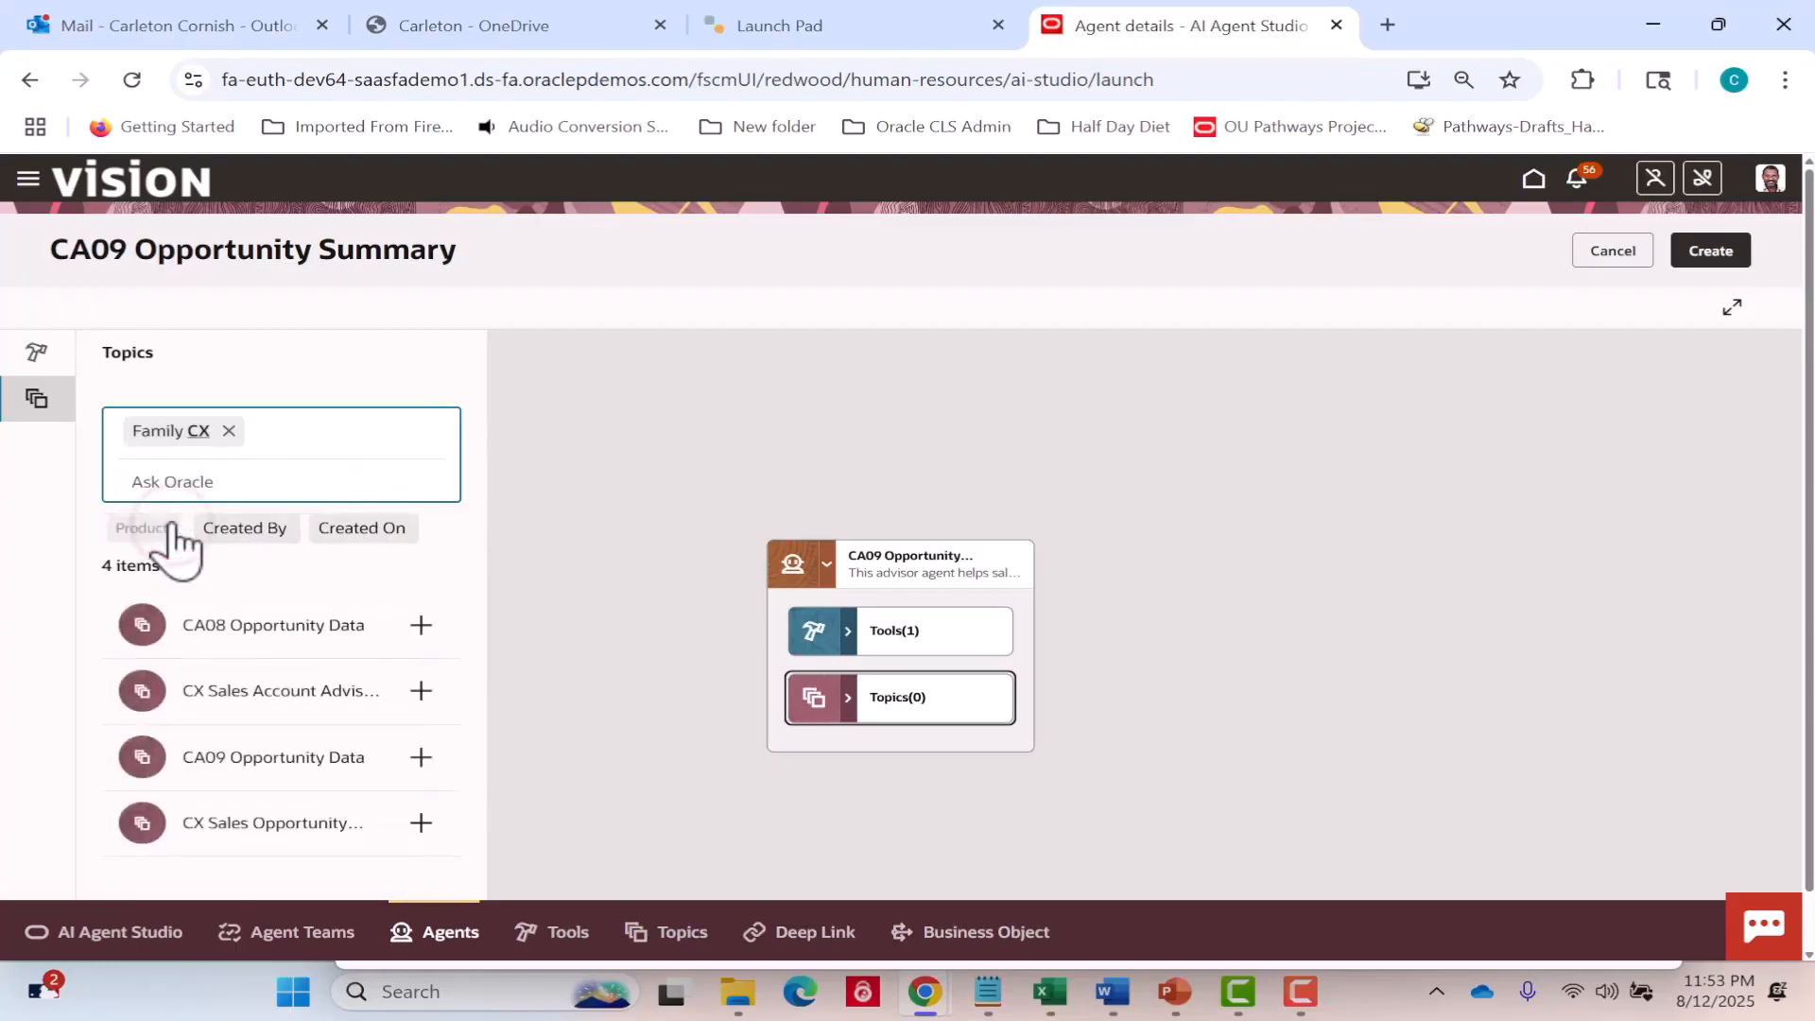
pyautogui.click(142, 528)
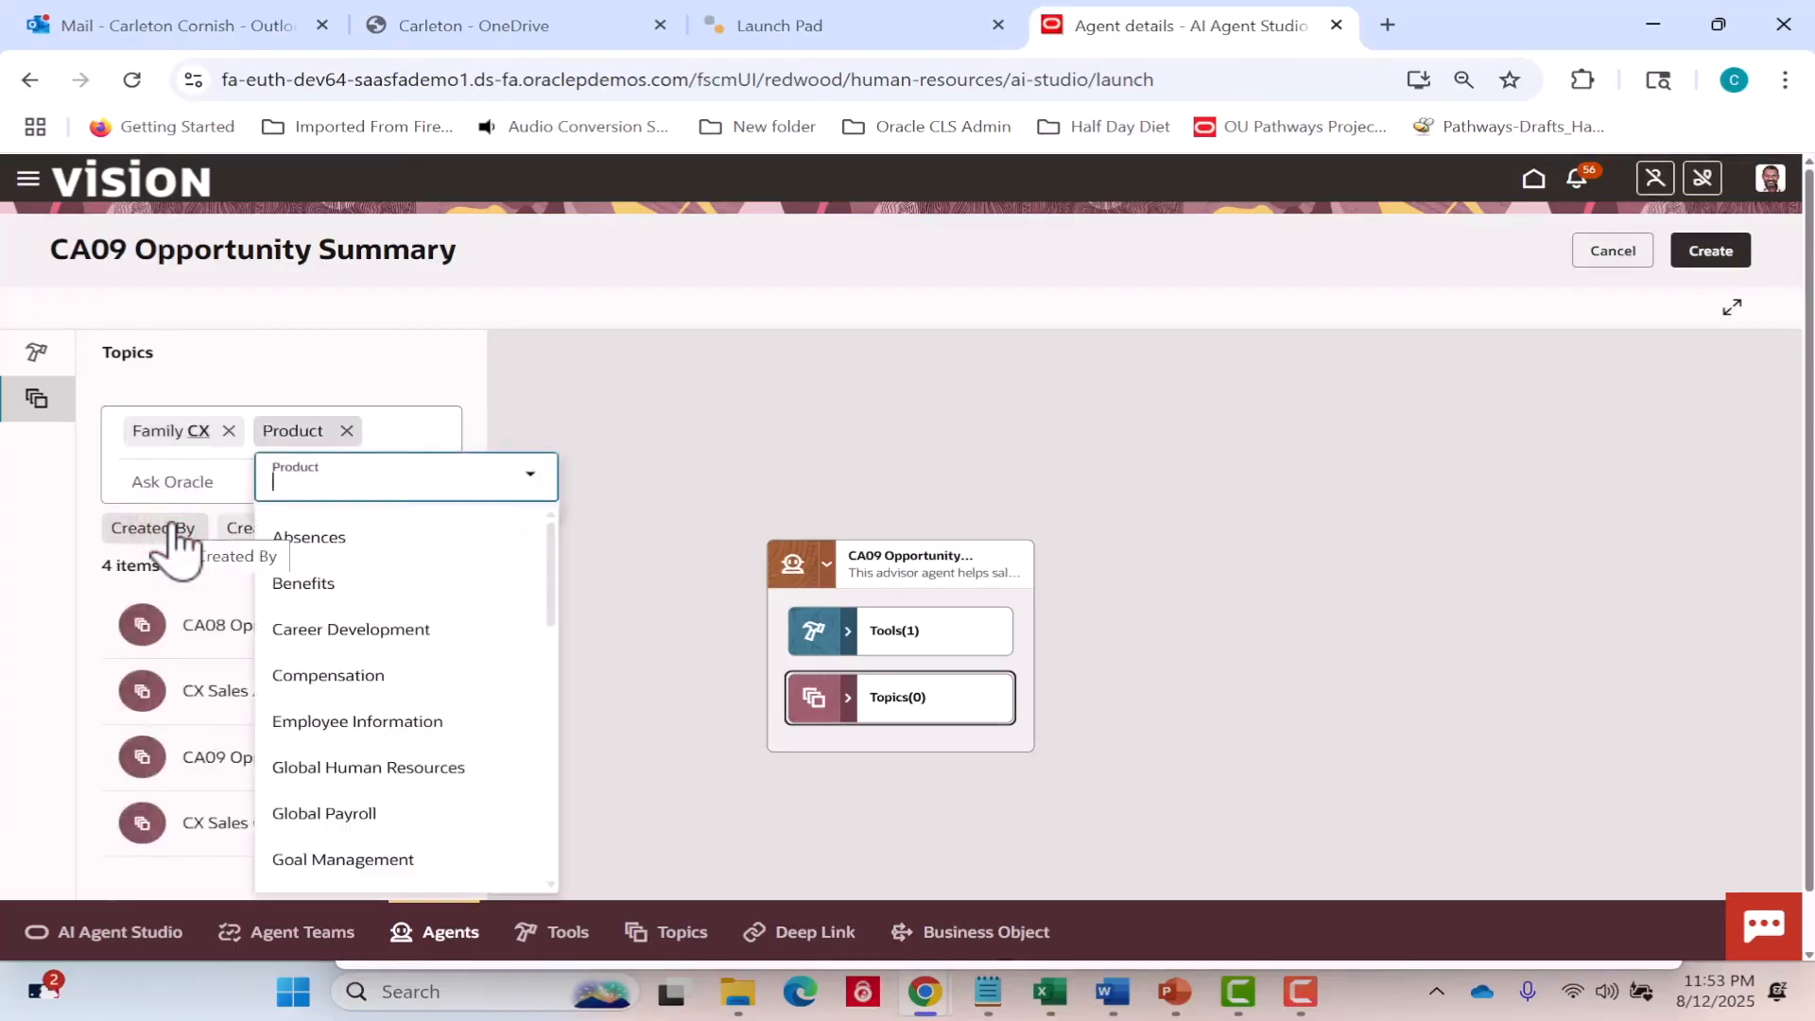
pyautogui.moveTo(556, 579); pyautogui.dragTo(525, 786)
pyautogui.scroll(-4, 539, 808)
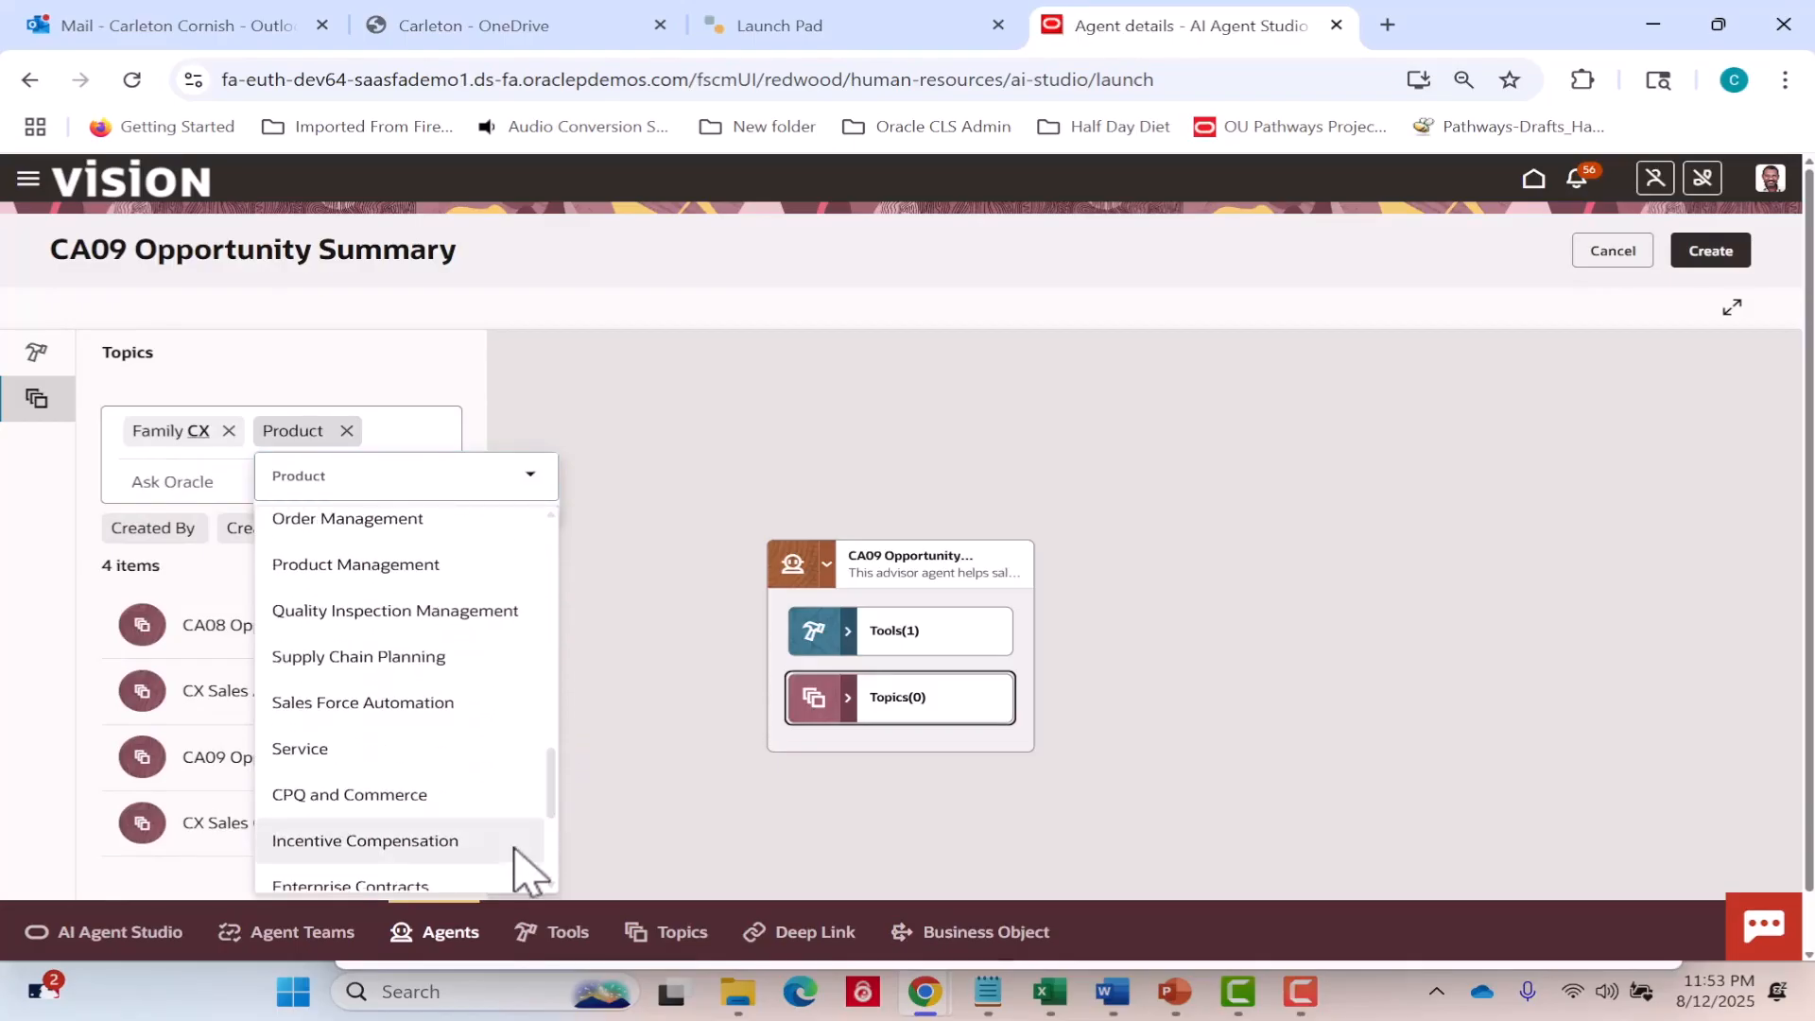
pyautogui.click(445, 703)
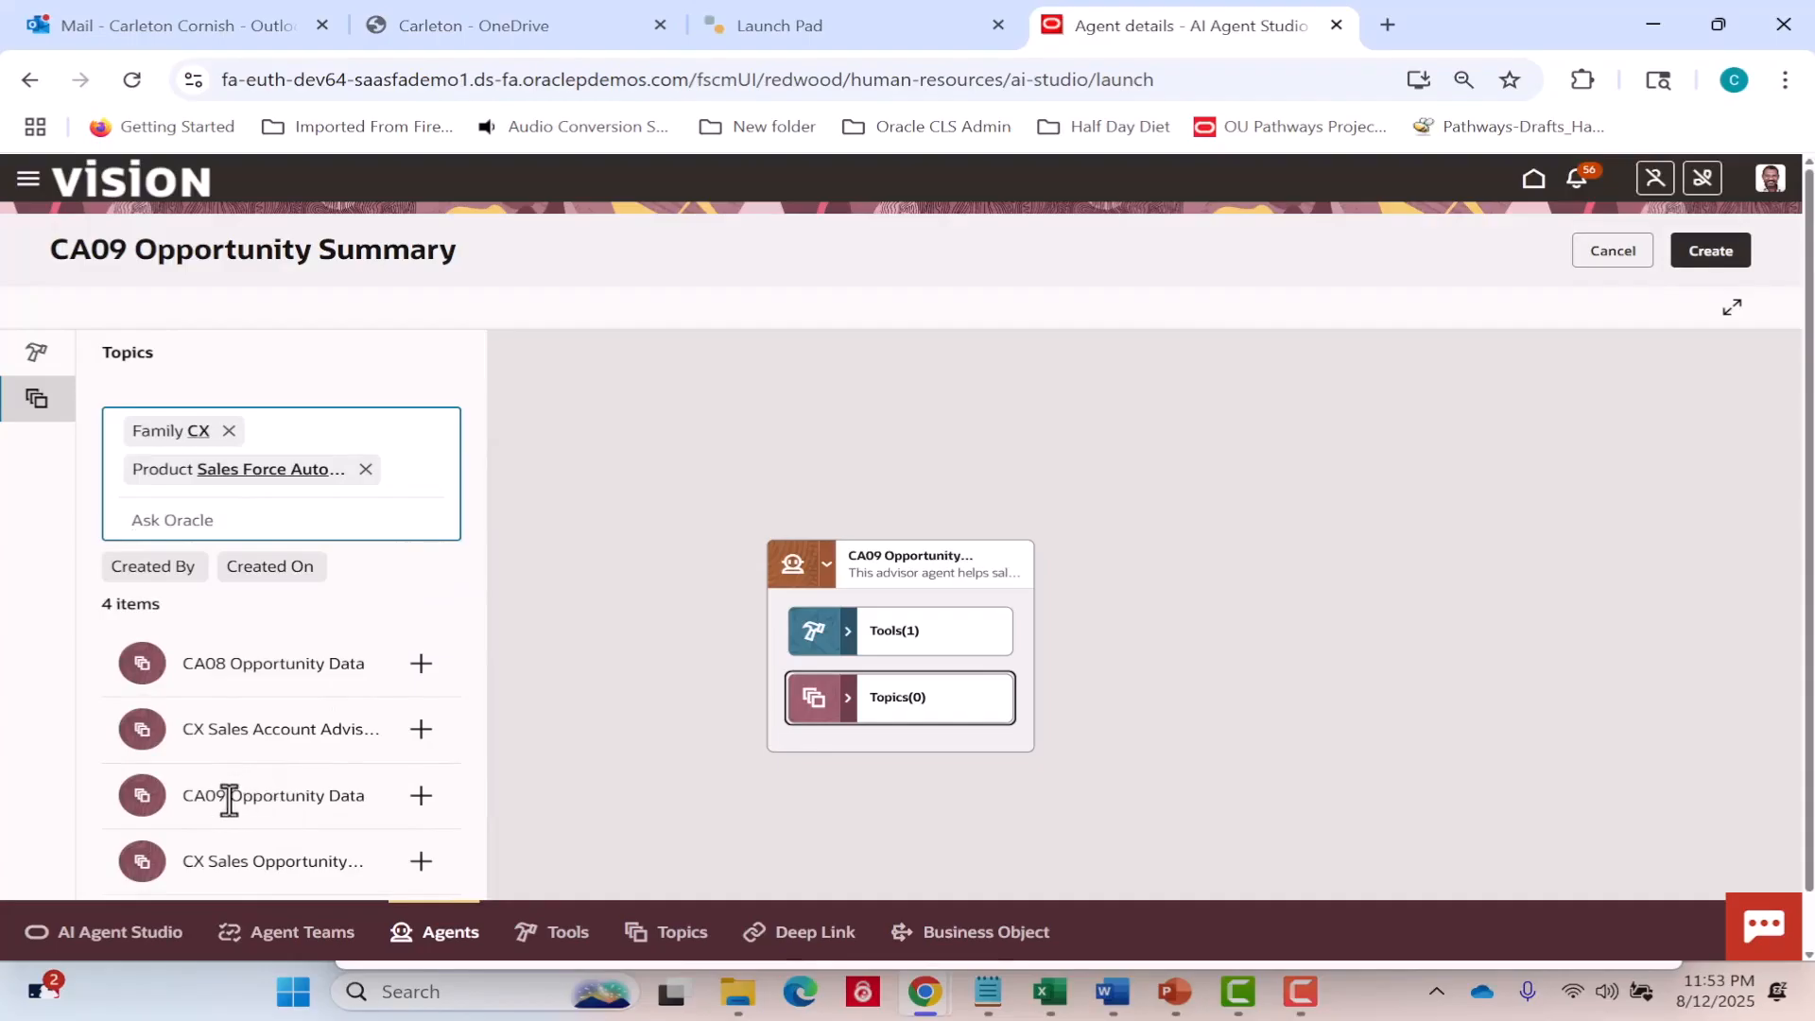
# Add the CA09 Opportunity Data topic to the agent and create the CA09 Opportunity Summary agent.
pyautogui.click(420, 799)
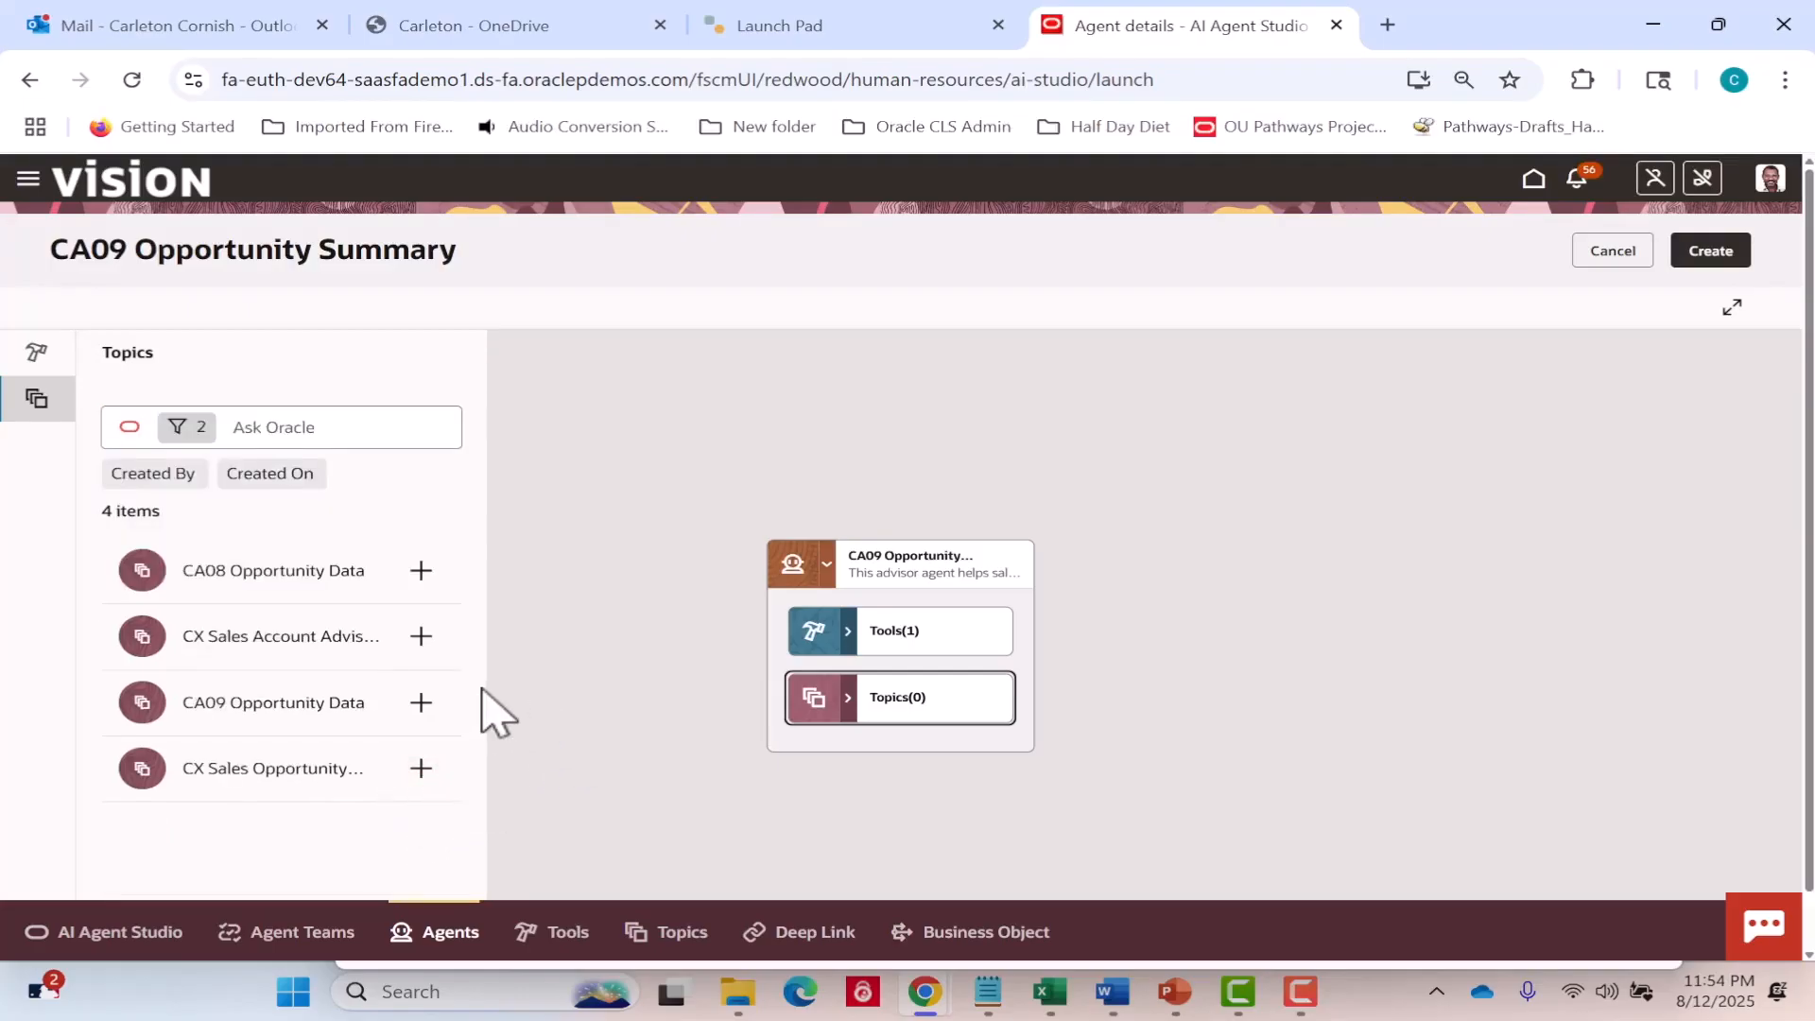
pyautogui.click(422, 701)
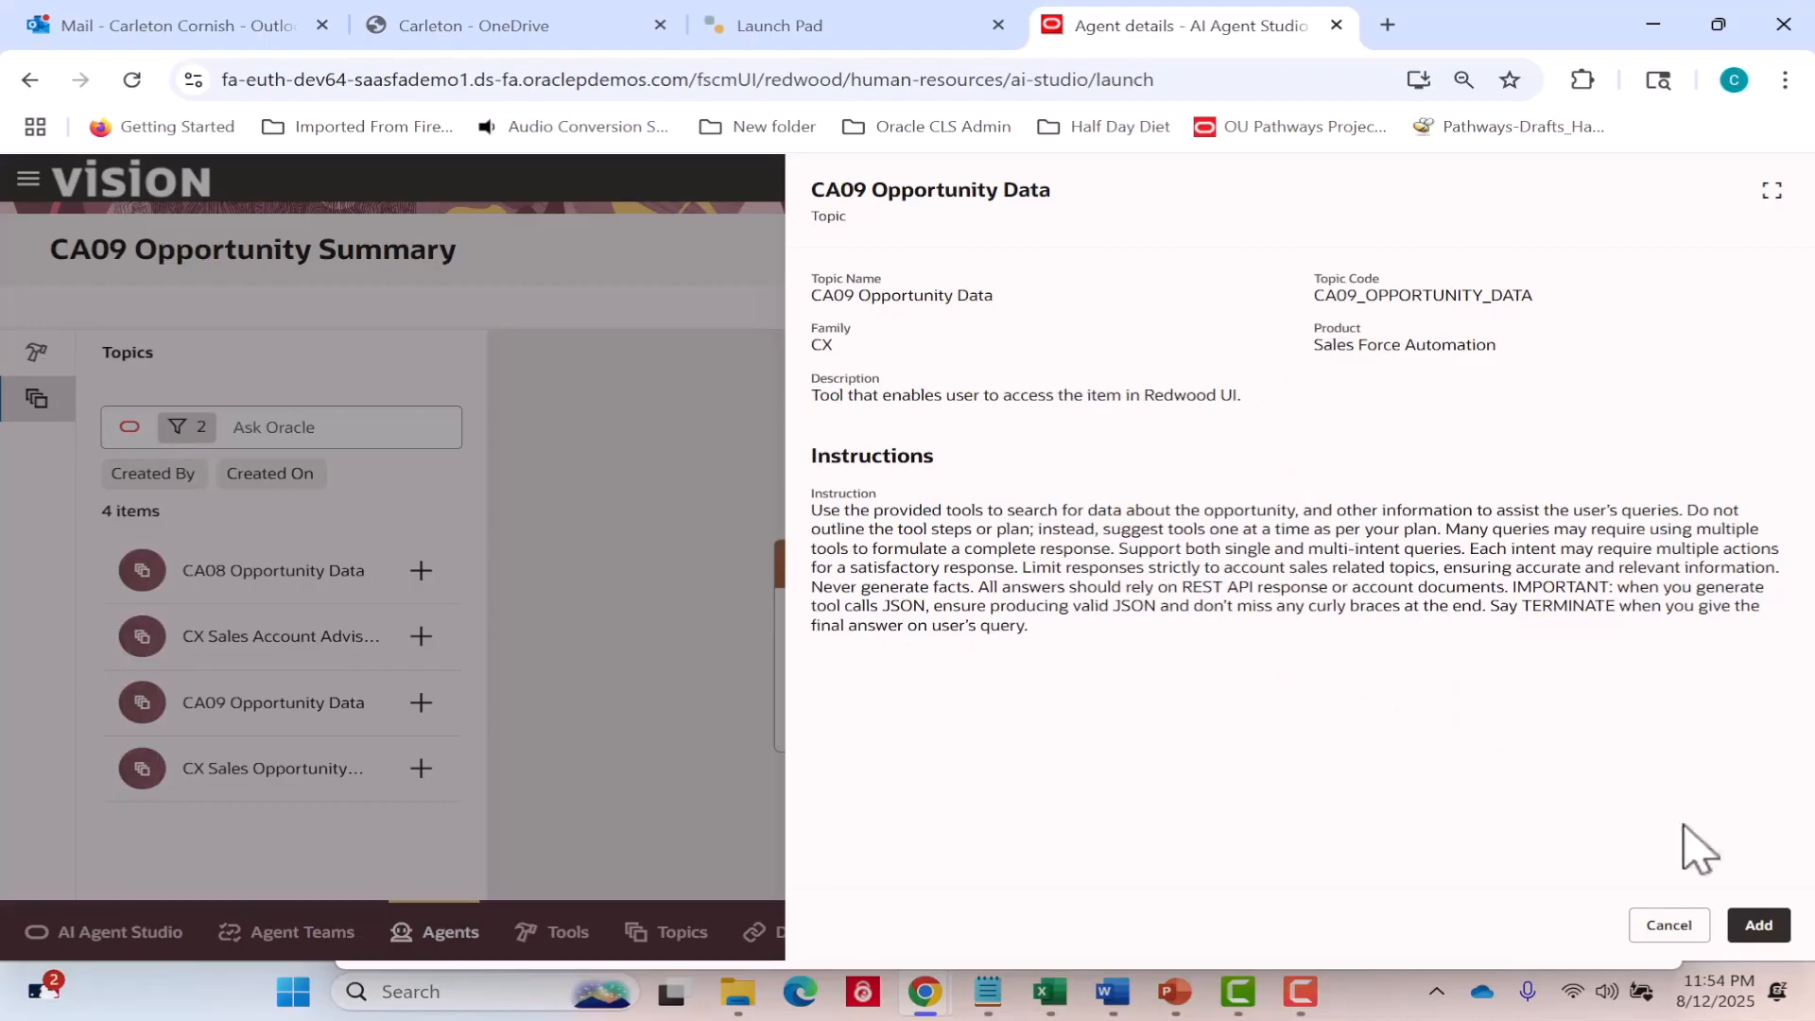
pyautogui.click(1760, 927)
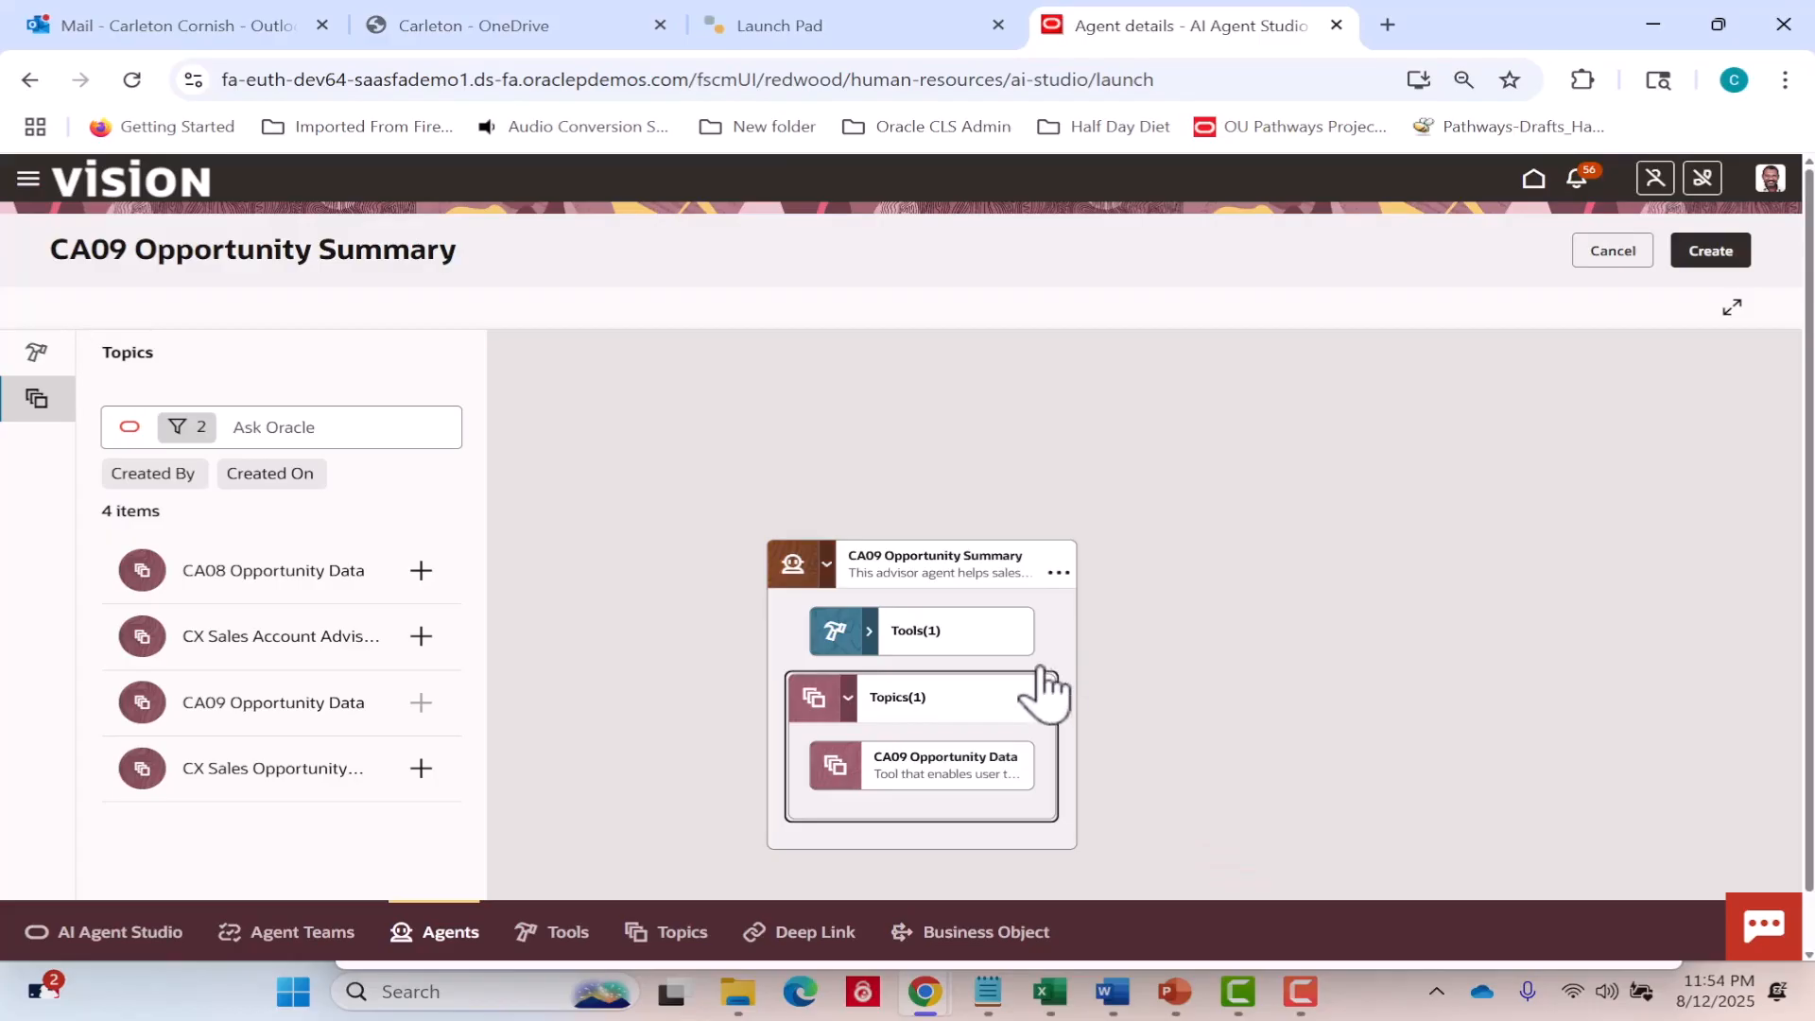
pyautogui.click(1713, 252)
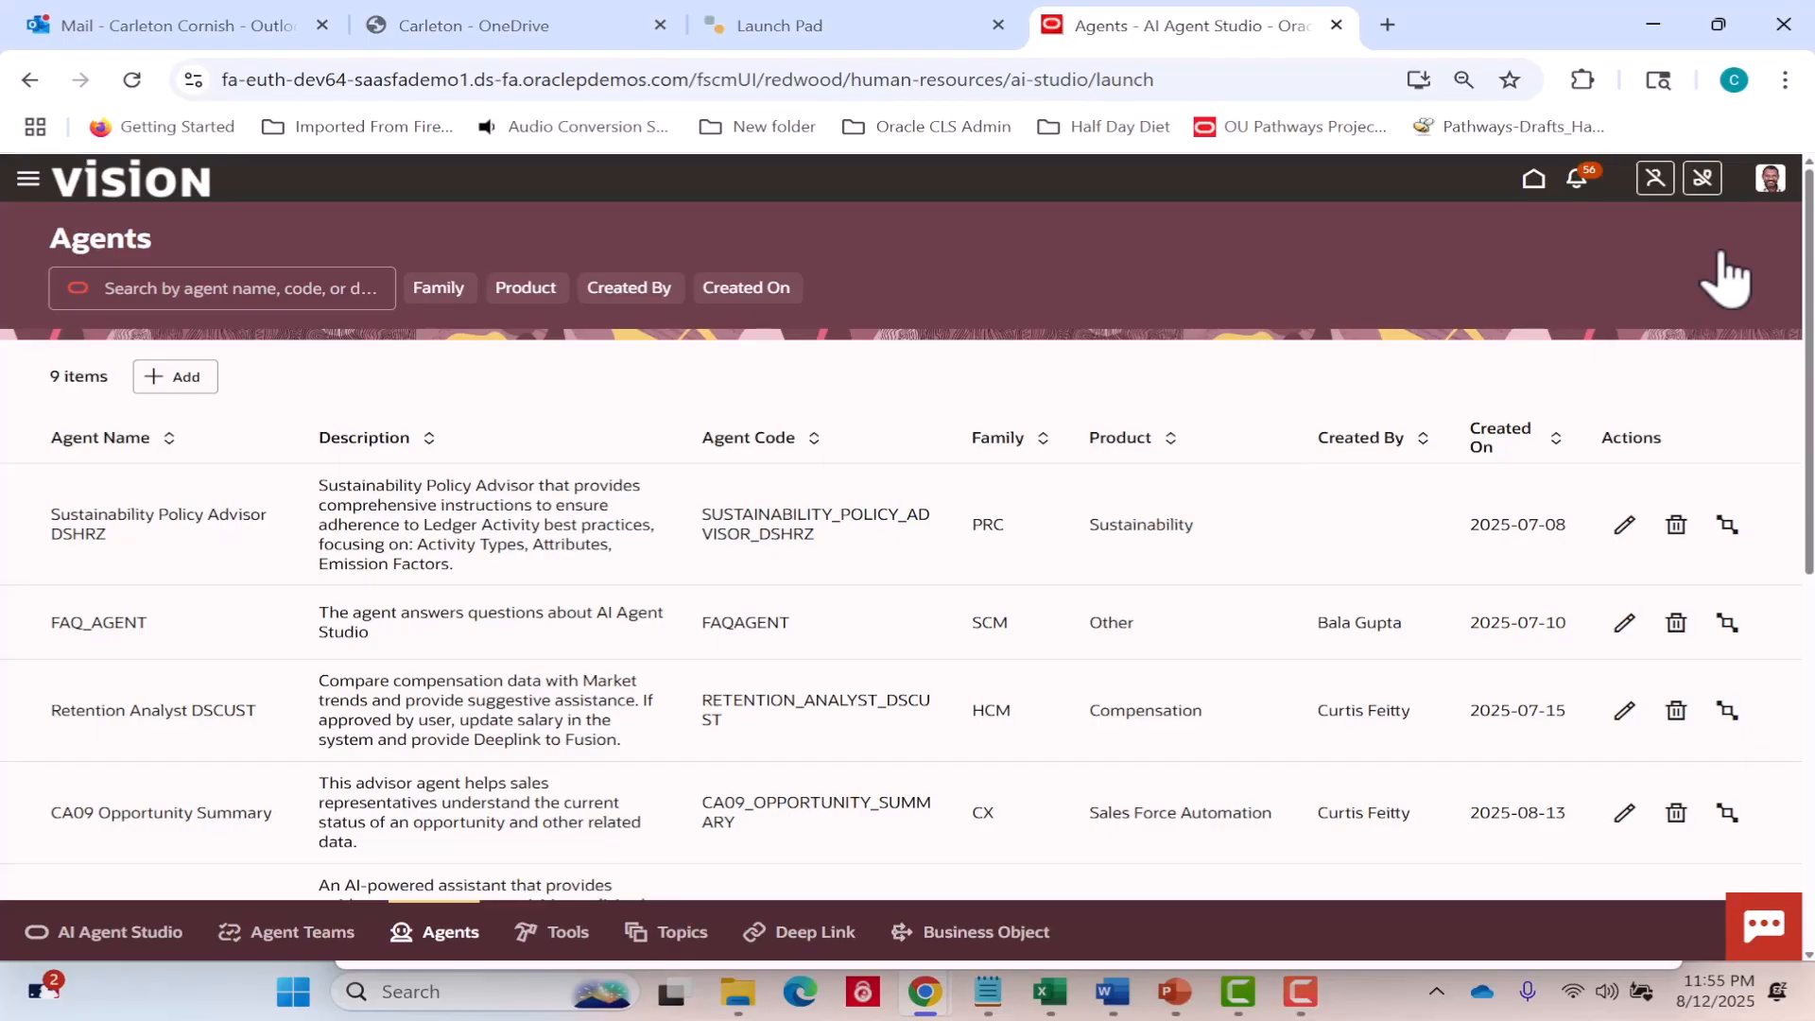
# Start a new agent team named "CA09 Summarize Opportunity" and accept the code derived from its name.
pyautogui.click(315, 934)
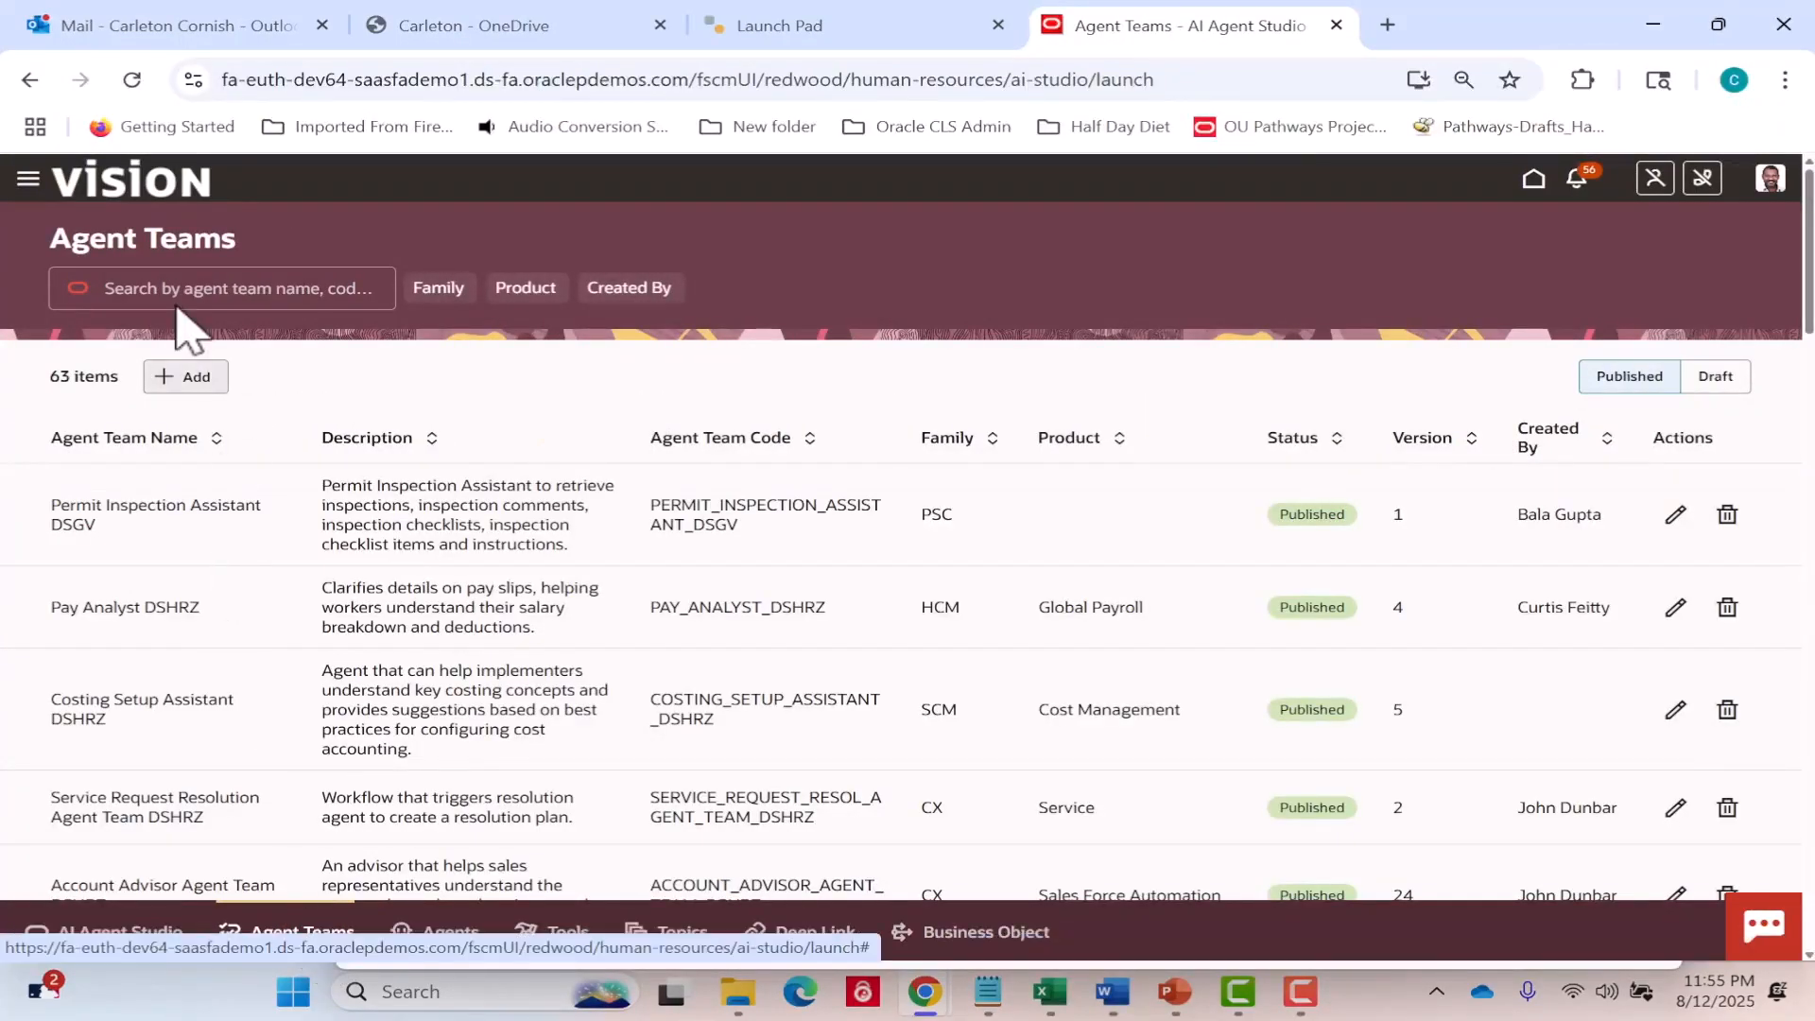
pyautogui.click(189, 378)
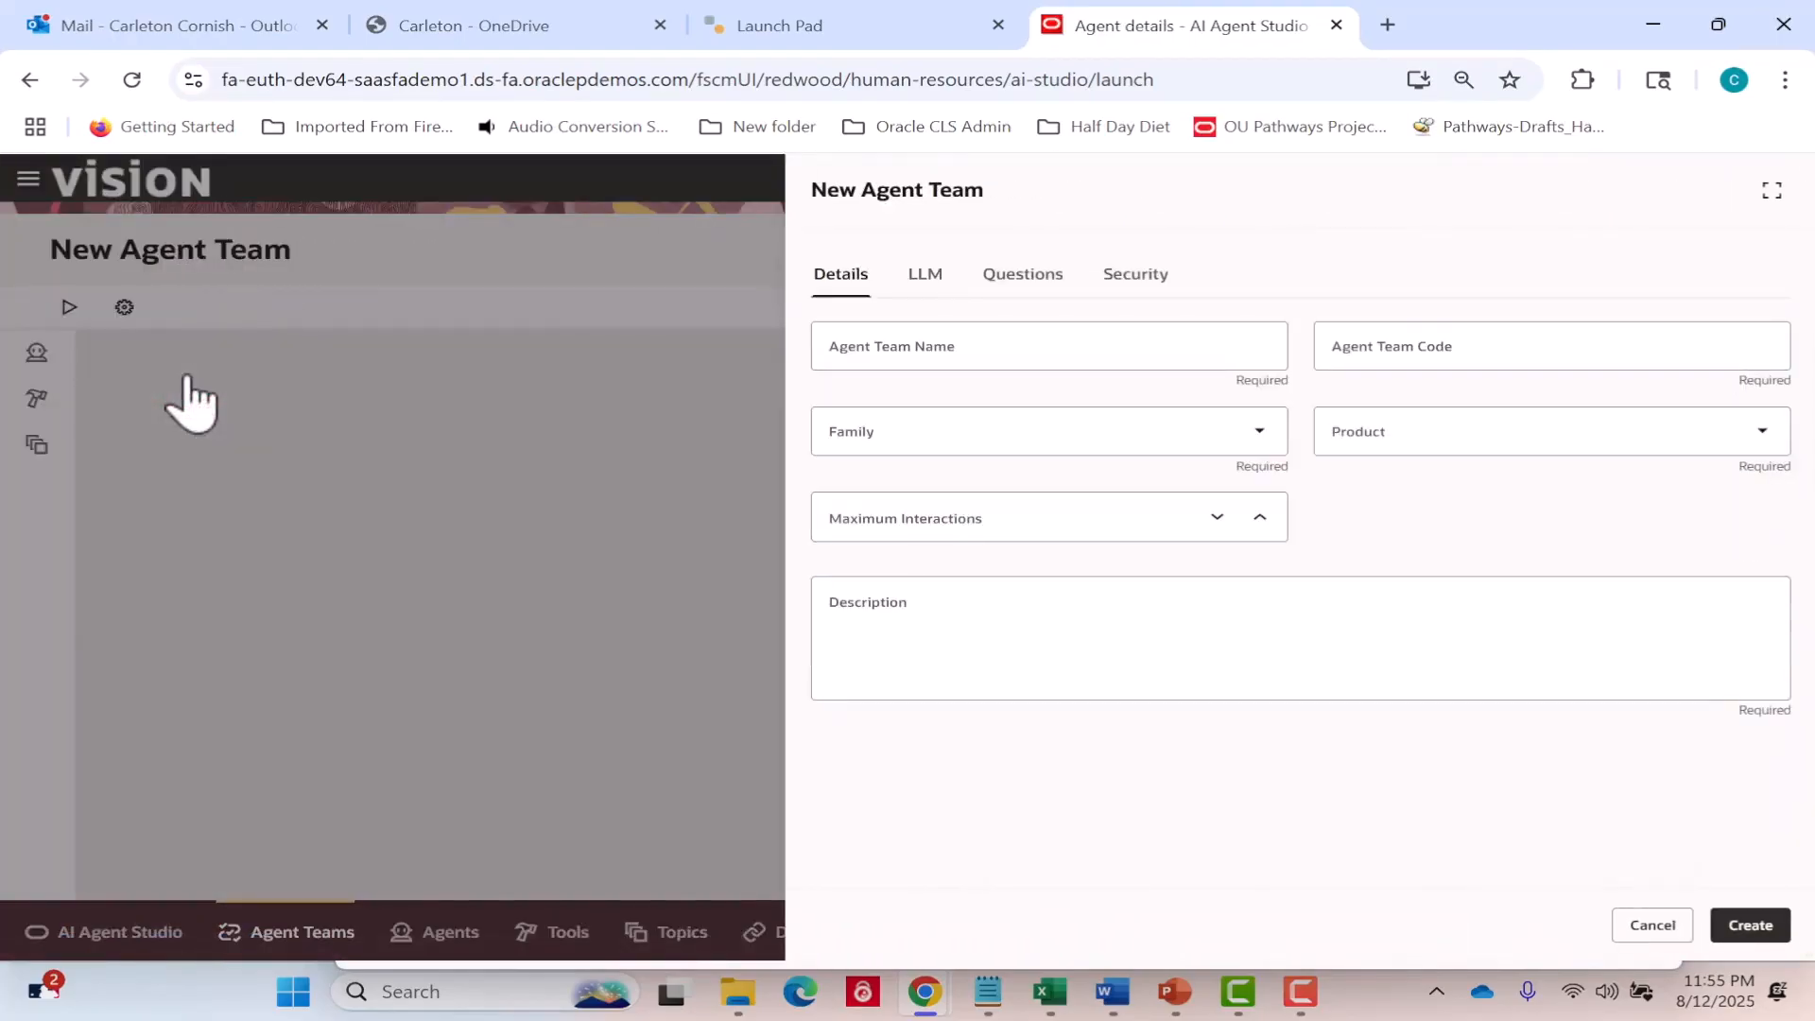
pyautogui.click(842, 347)
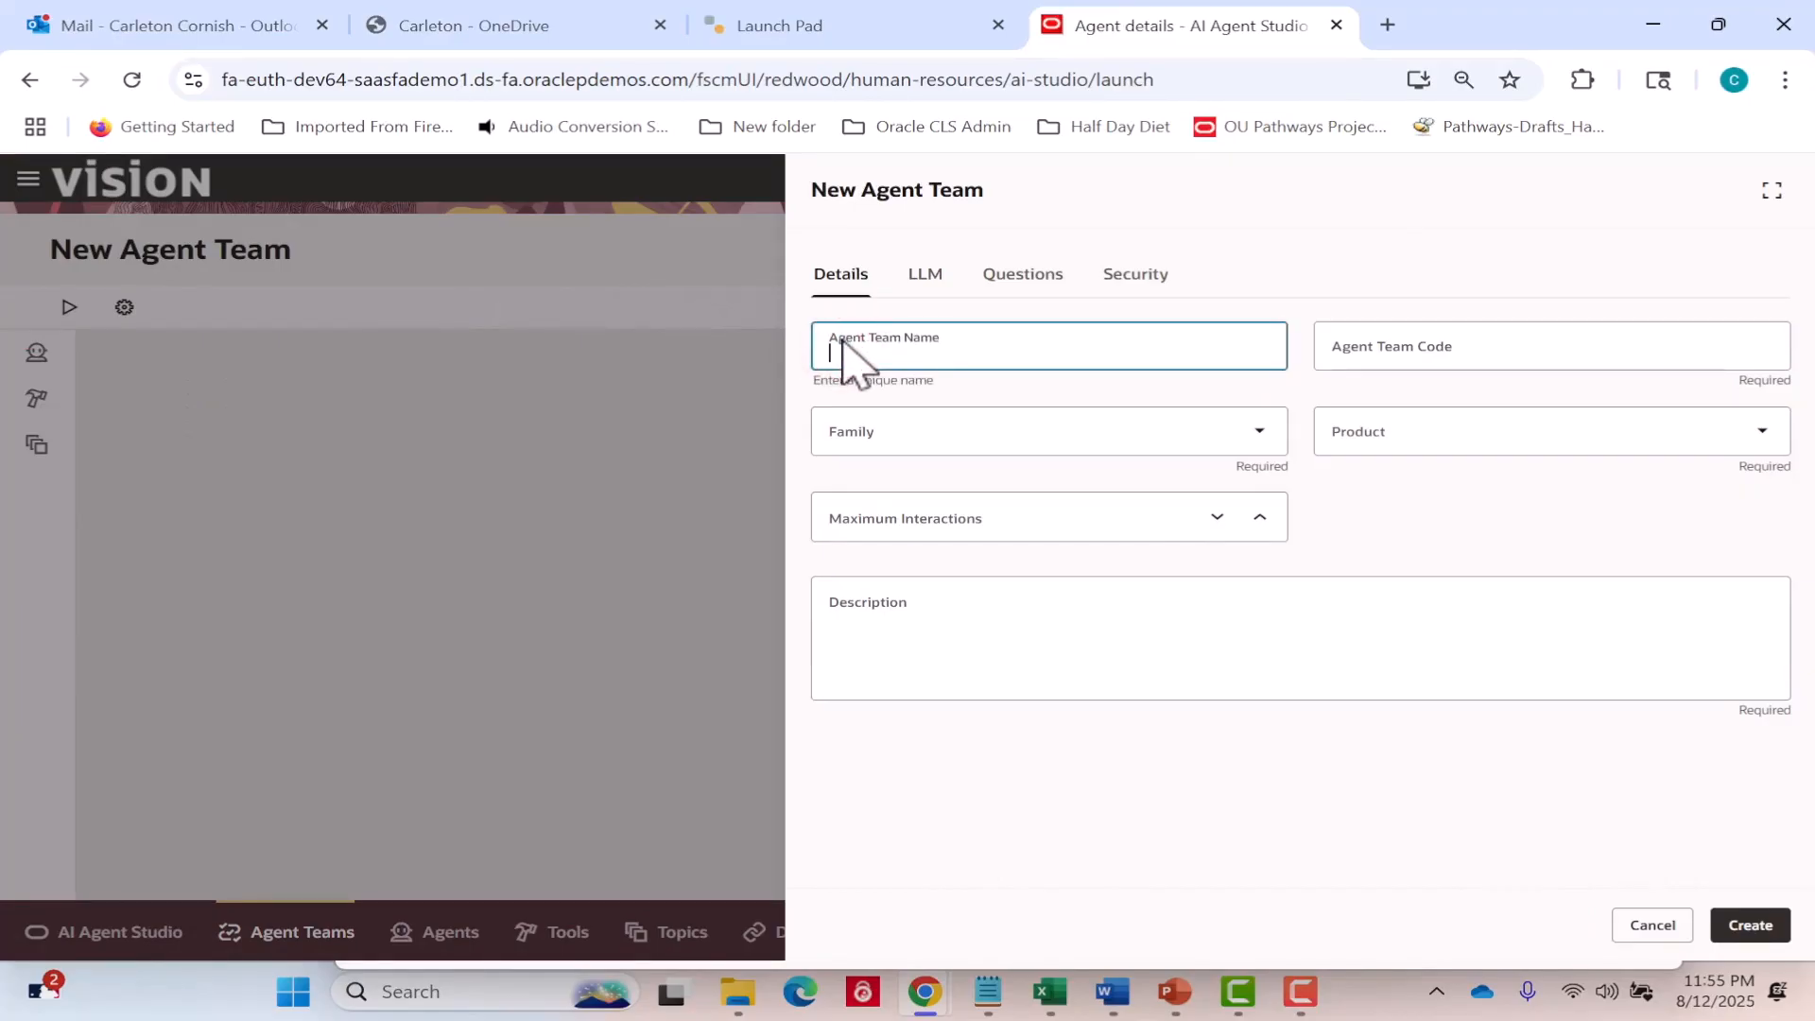
pyautogui.write('CA')
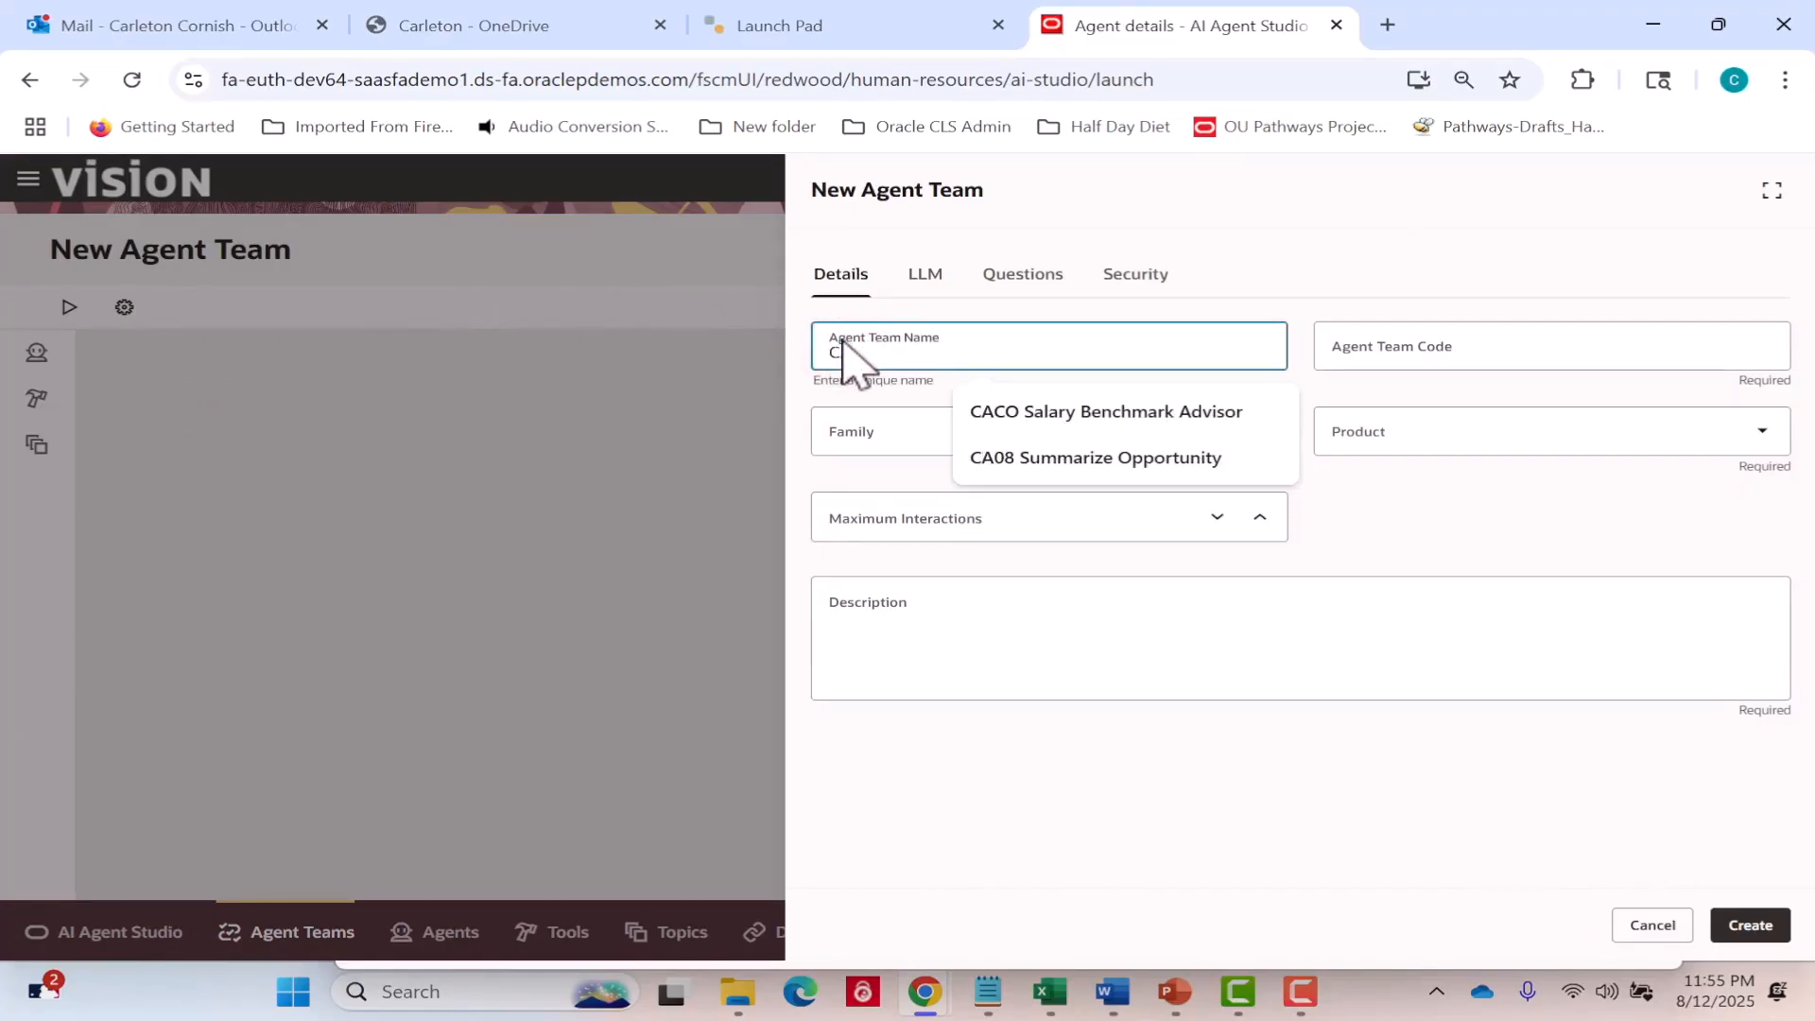
pyautogui.write('09')
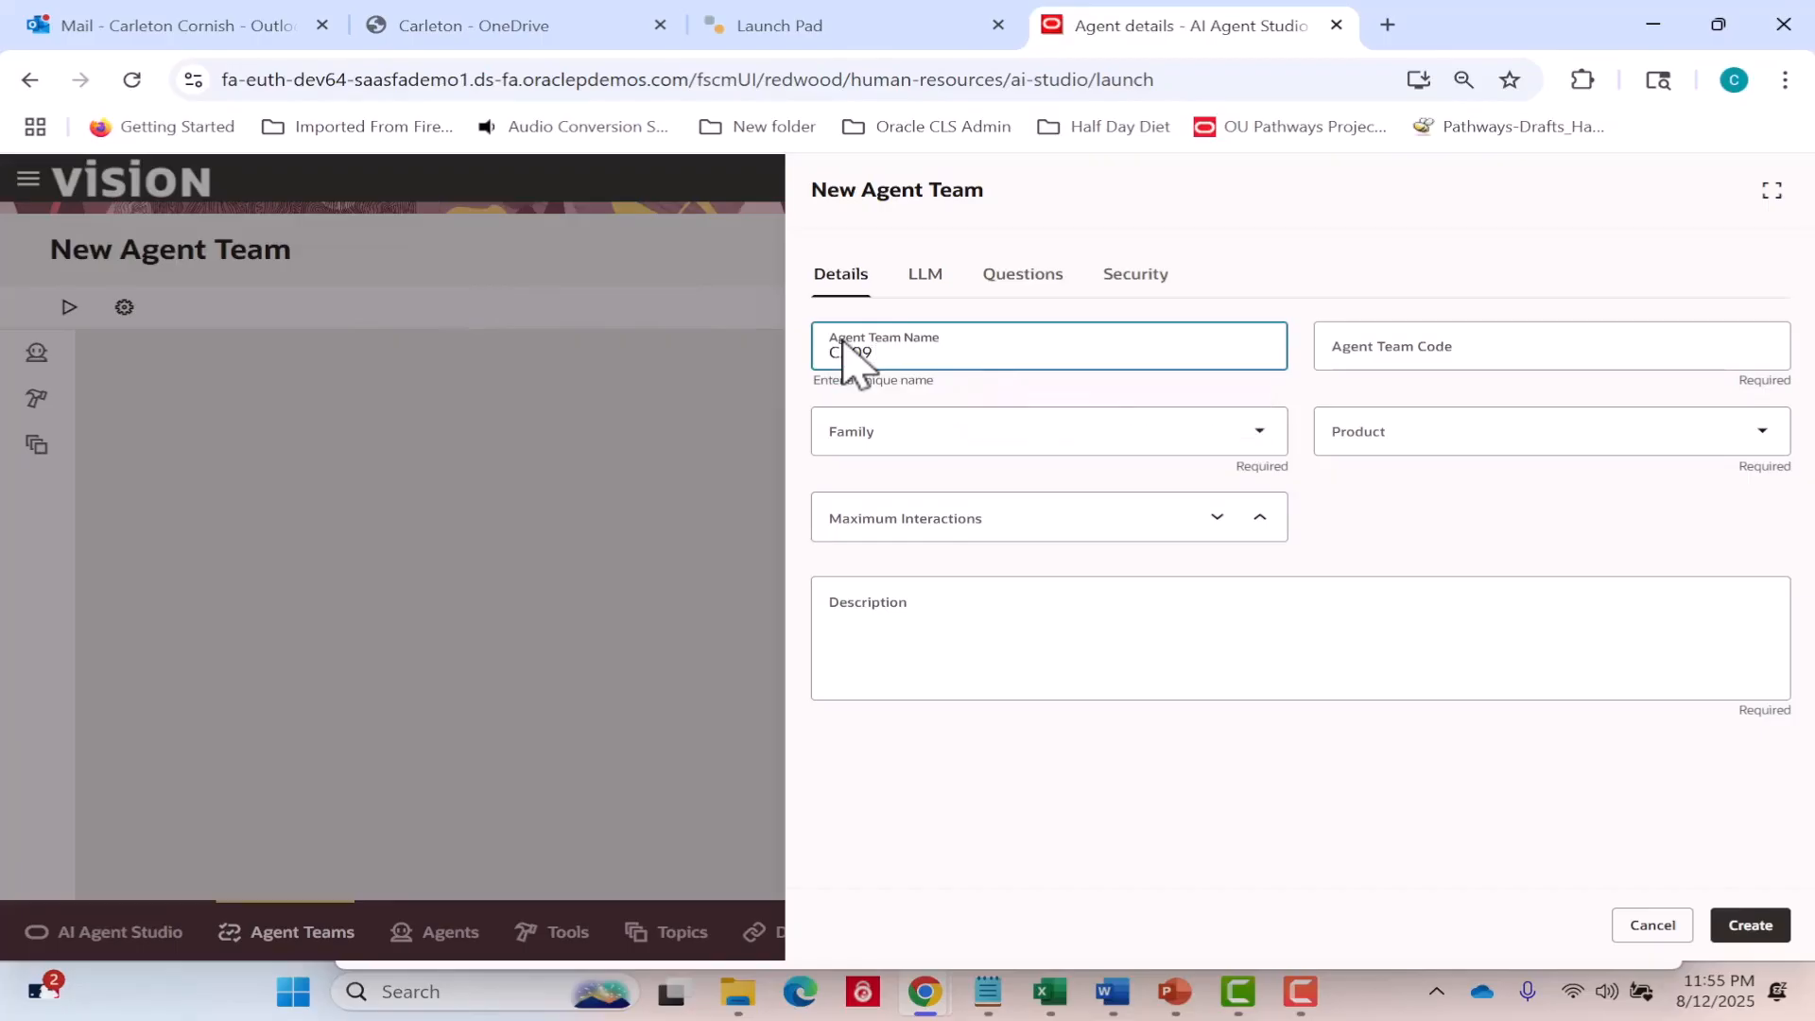
pyautogui.write(' Summarize Opportunity')
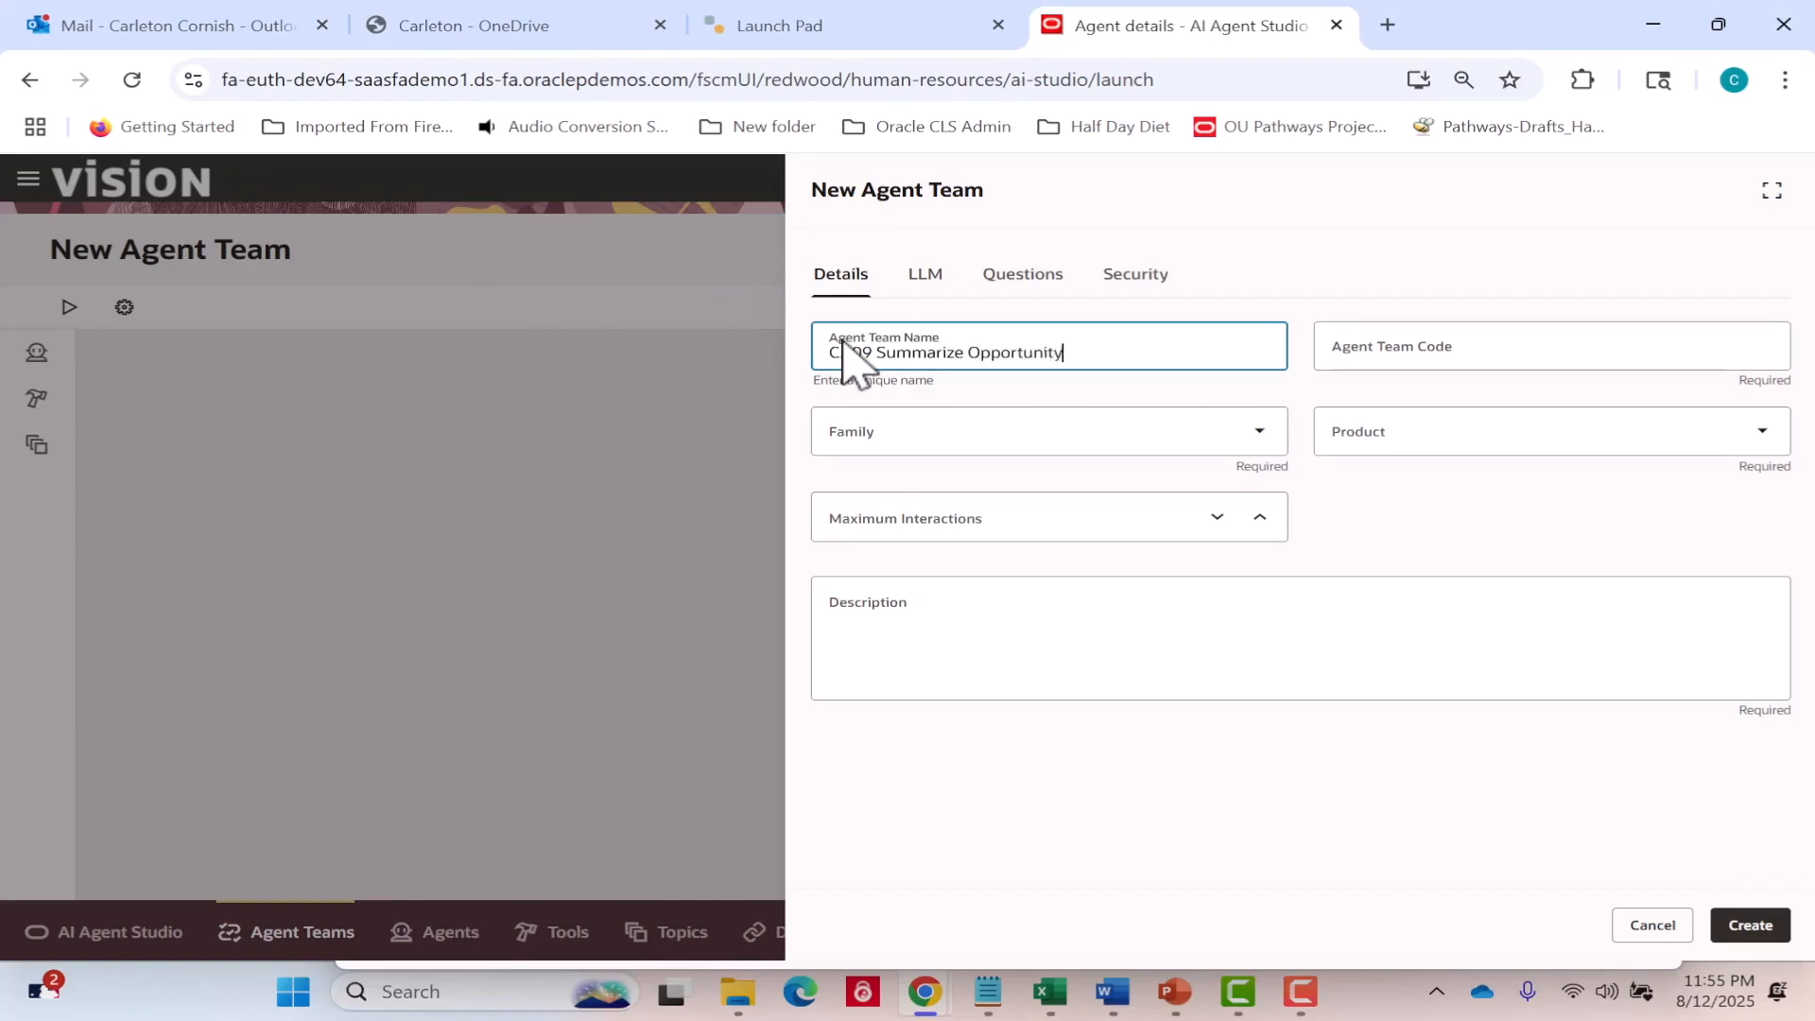
pyautogui.press('Tab')
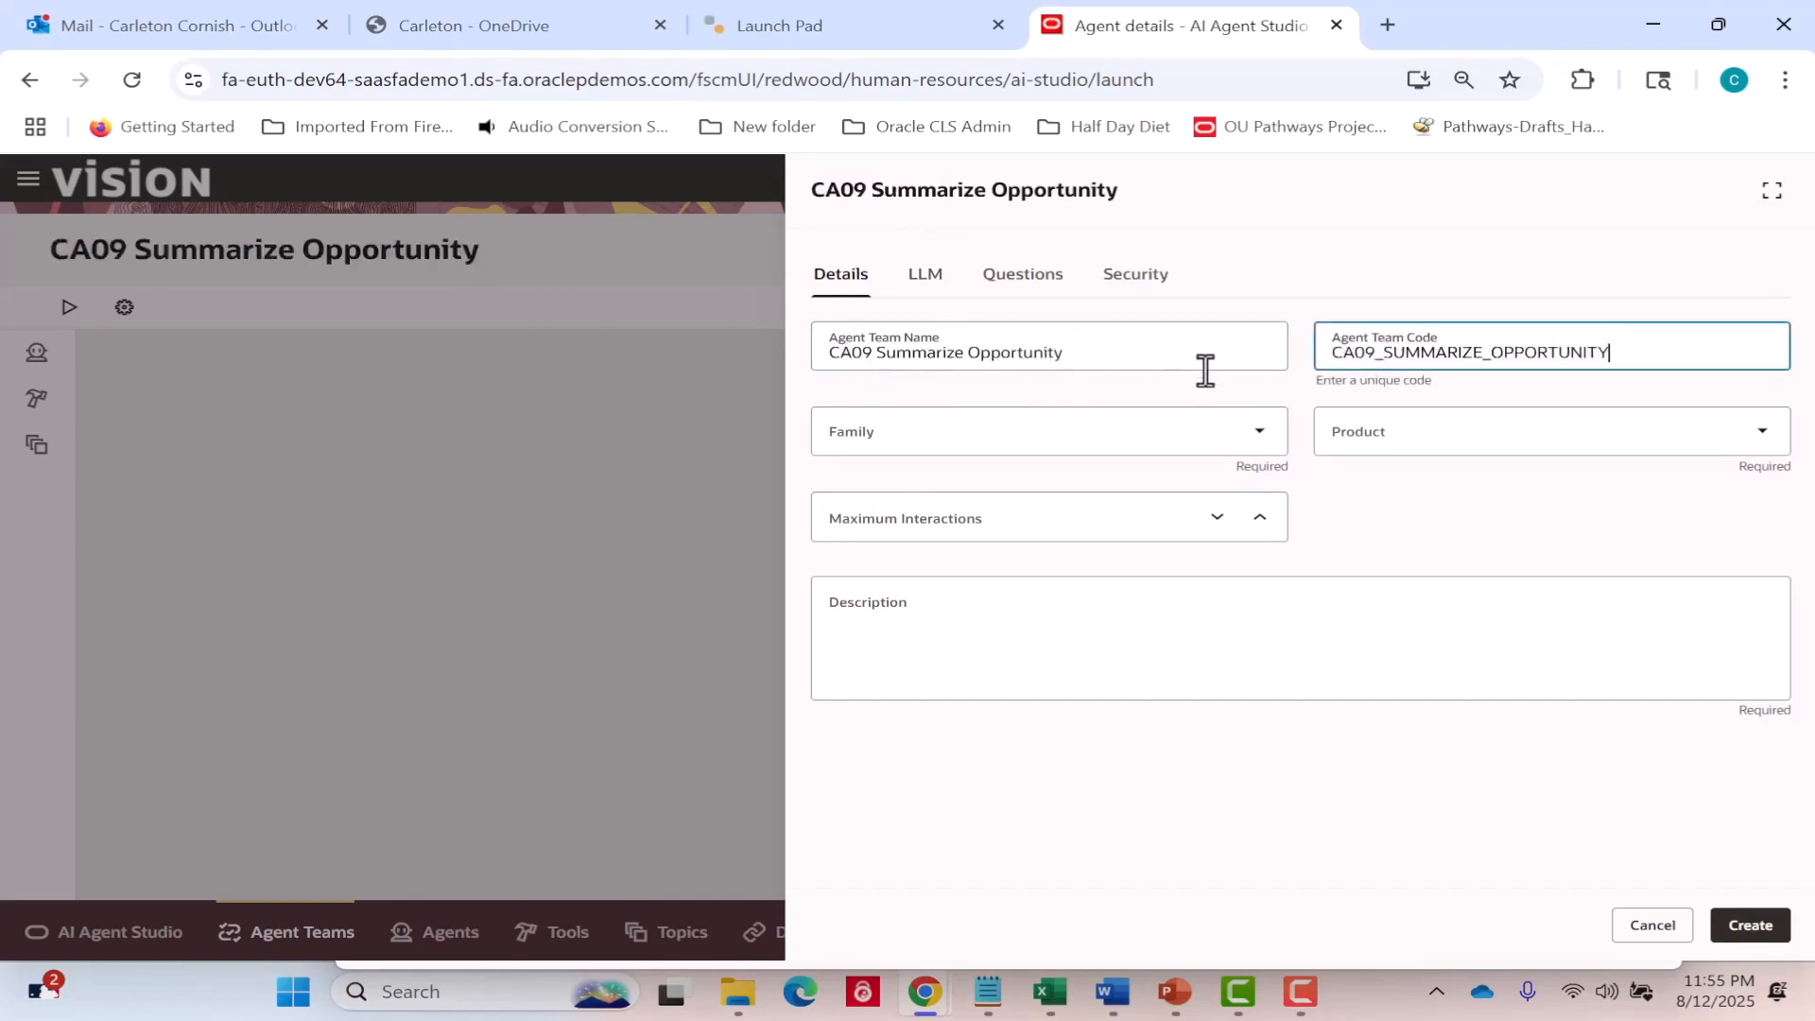
# Set the agent team's family to CX and its product to Sales Force Automation.
pyautogui.click(1261, 434)
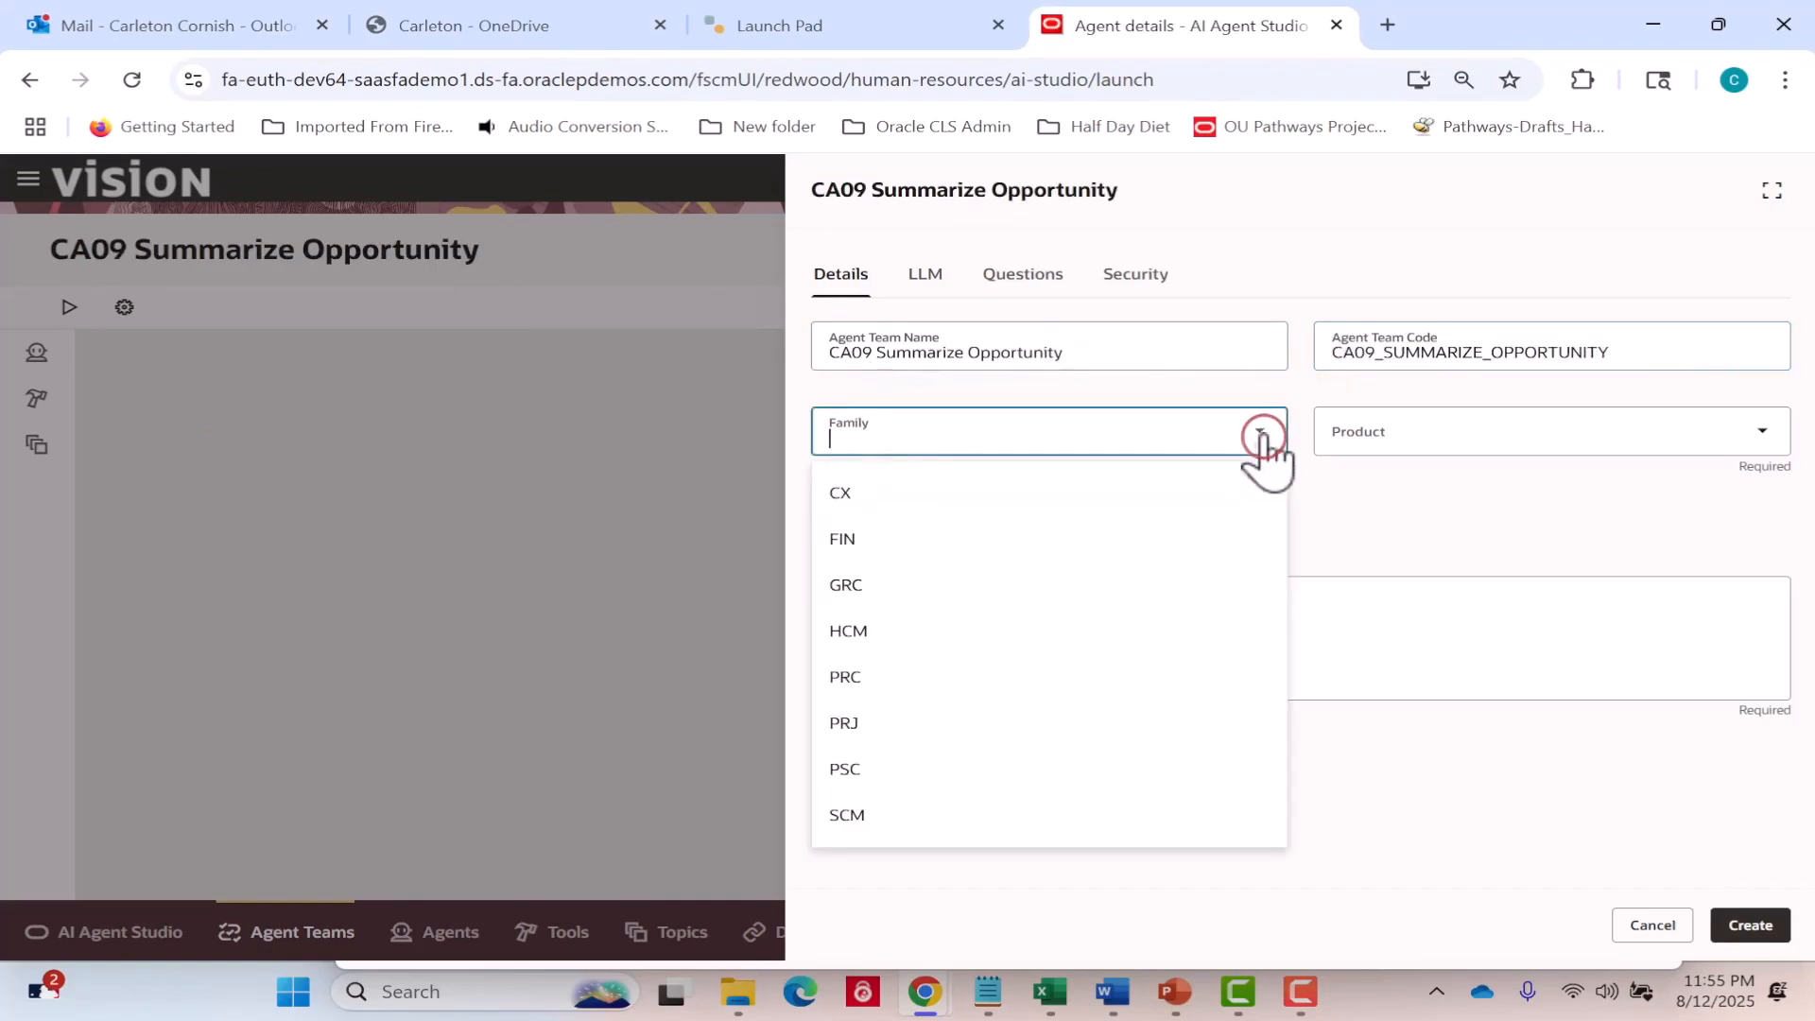
pyautogui.click(1245, 496)
pyautogui.click(1541, 432)
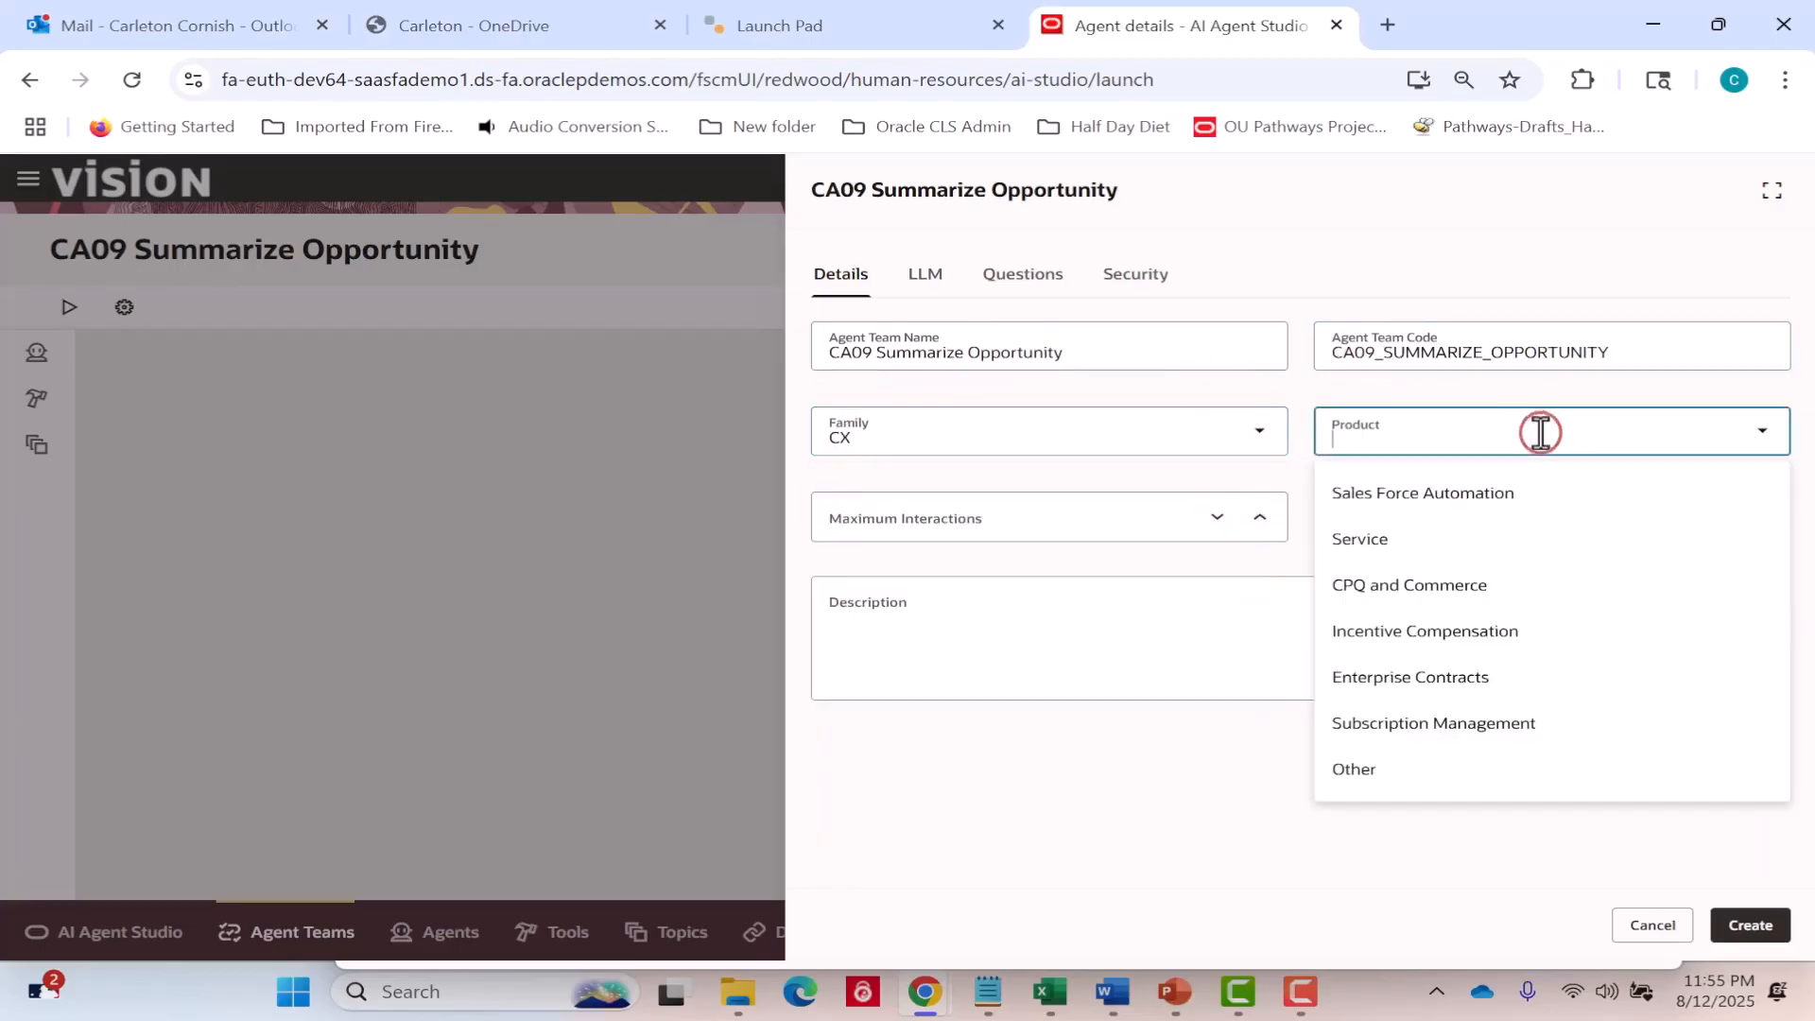
pyautogui.click(1491, 497)
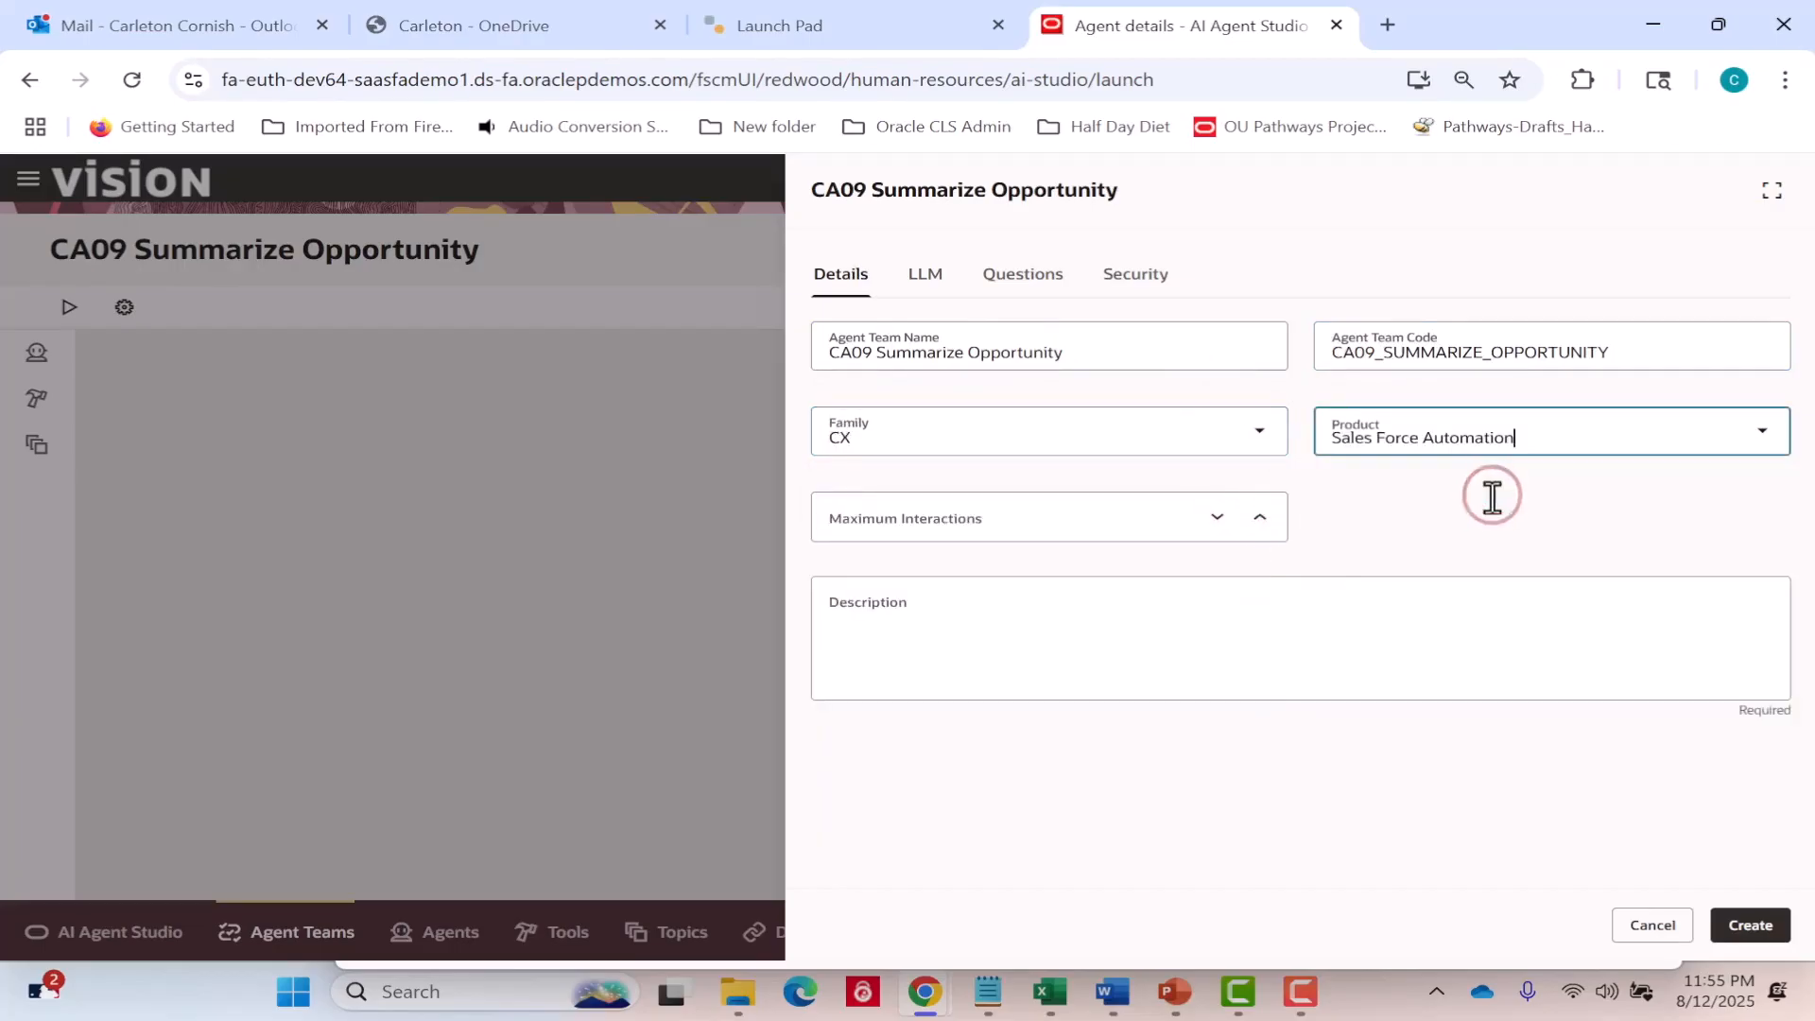
# Set the agent team's maximum interactions to 10.
pyautogui.click(1256, 520)
pyautogui.click(1256, 521)
pyautogui.click(1256, 521)
pyautogui.click(1256, 521)
pyautogui.click(1256, 521)
pyautogui.click(1256, 521)
pyautogui.click(1256, 520)
pyautogui.click(1256, 520)
pyautogui.click(1256, 521)
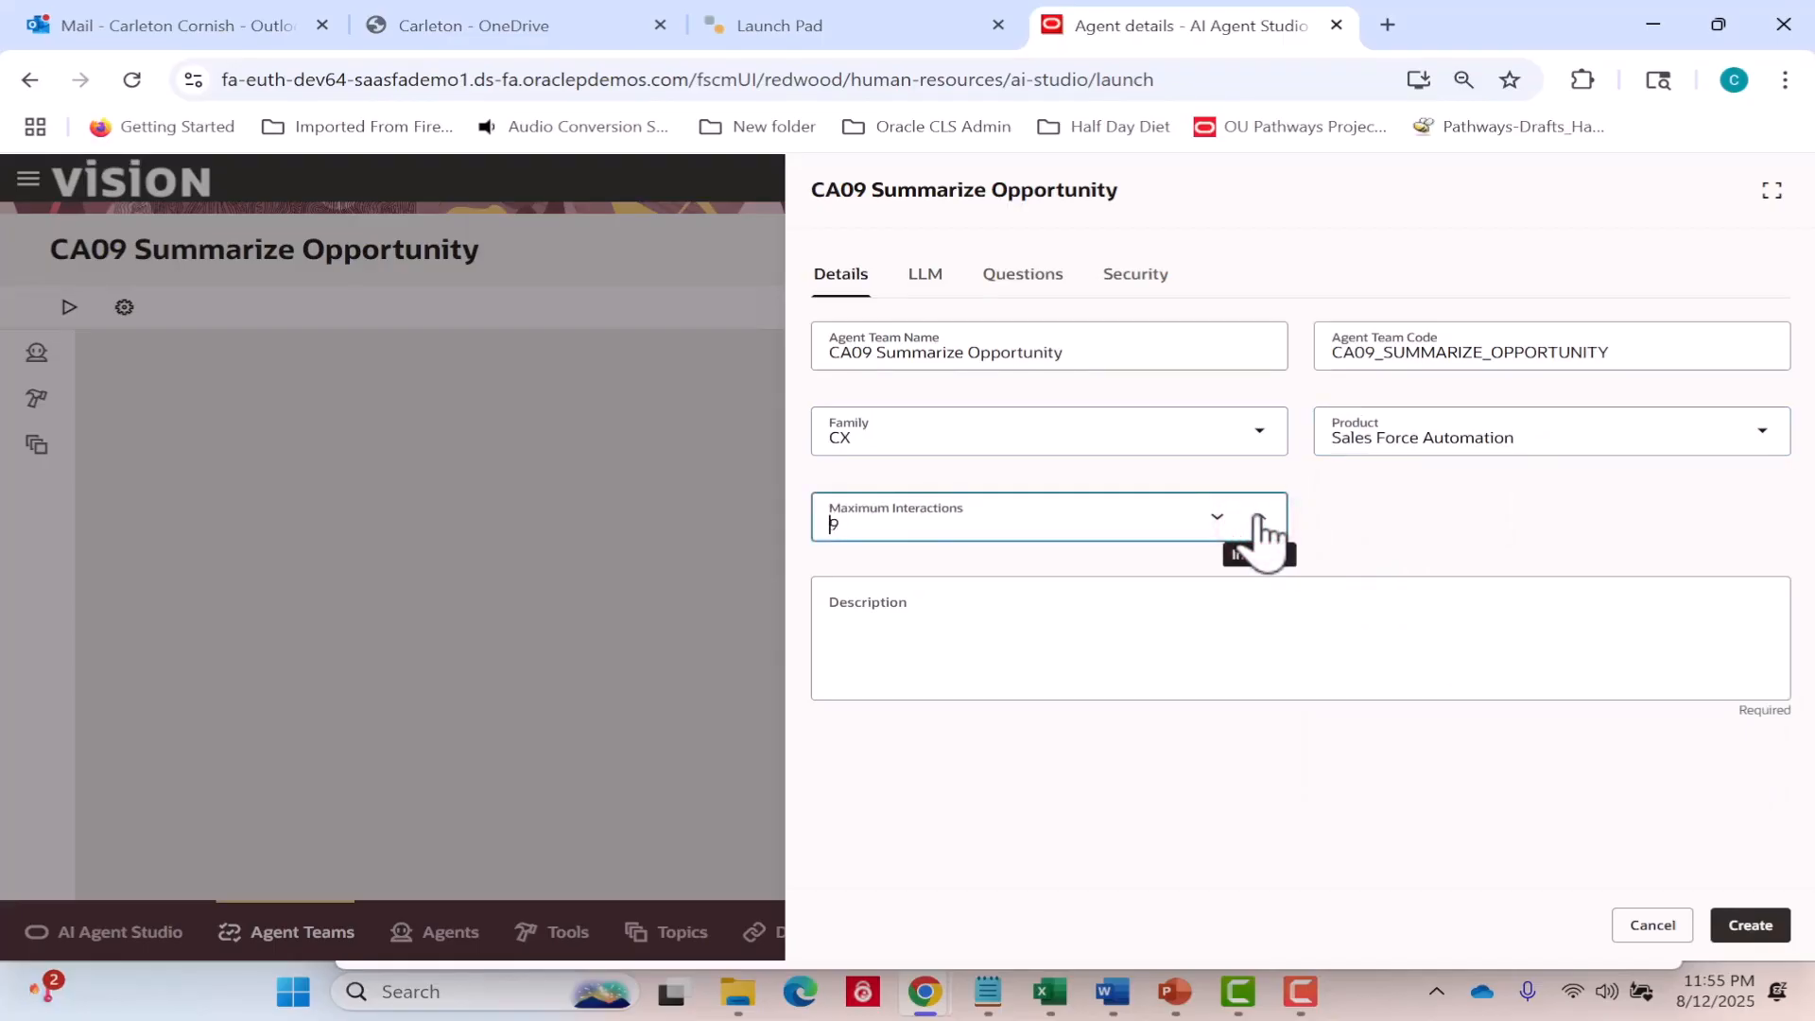
# Describe the agent team as "An advisor agent that helps sales reps understand the current status of their opportunities quickly." and create it.
pyautogui.click(1162, 628)
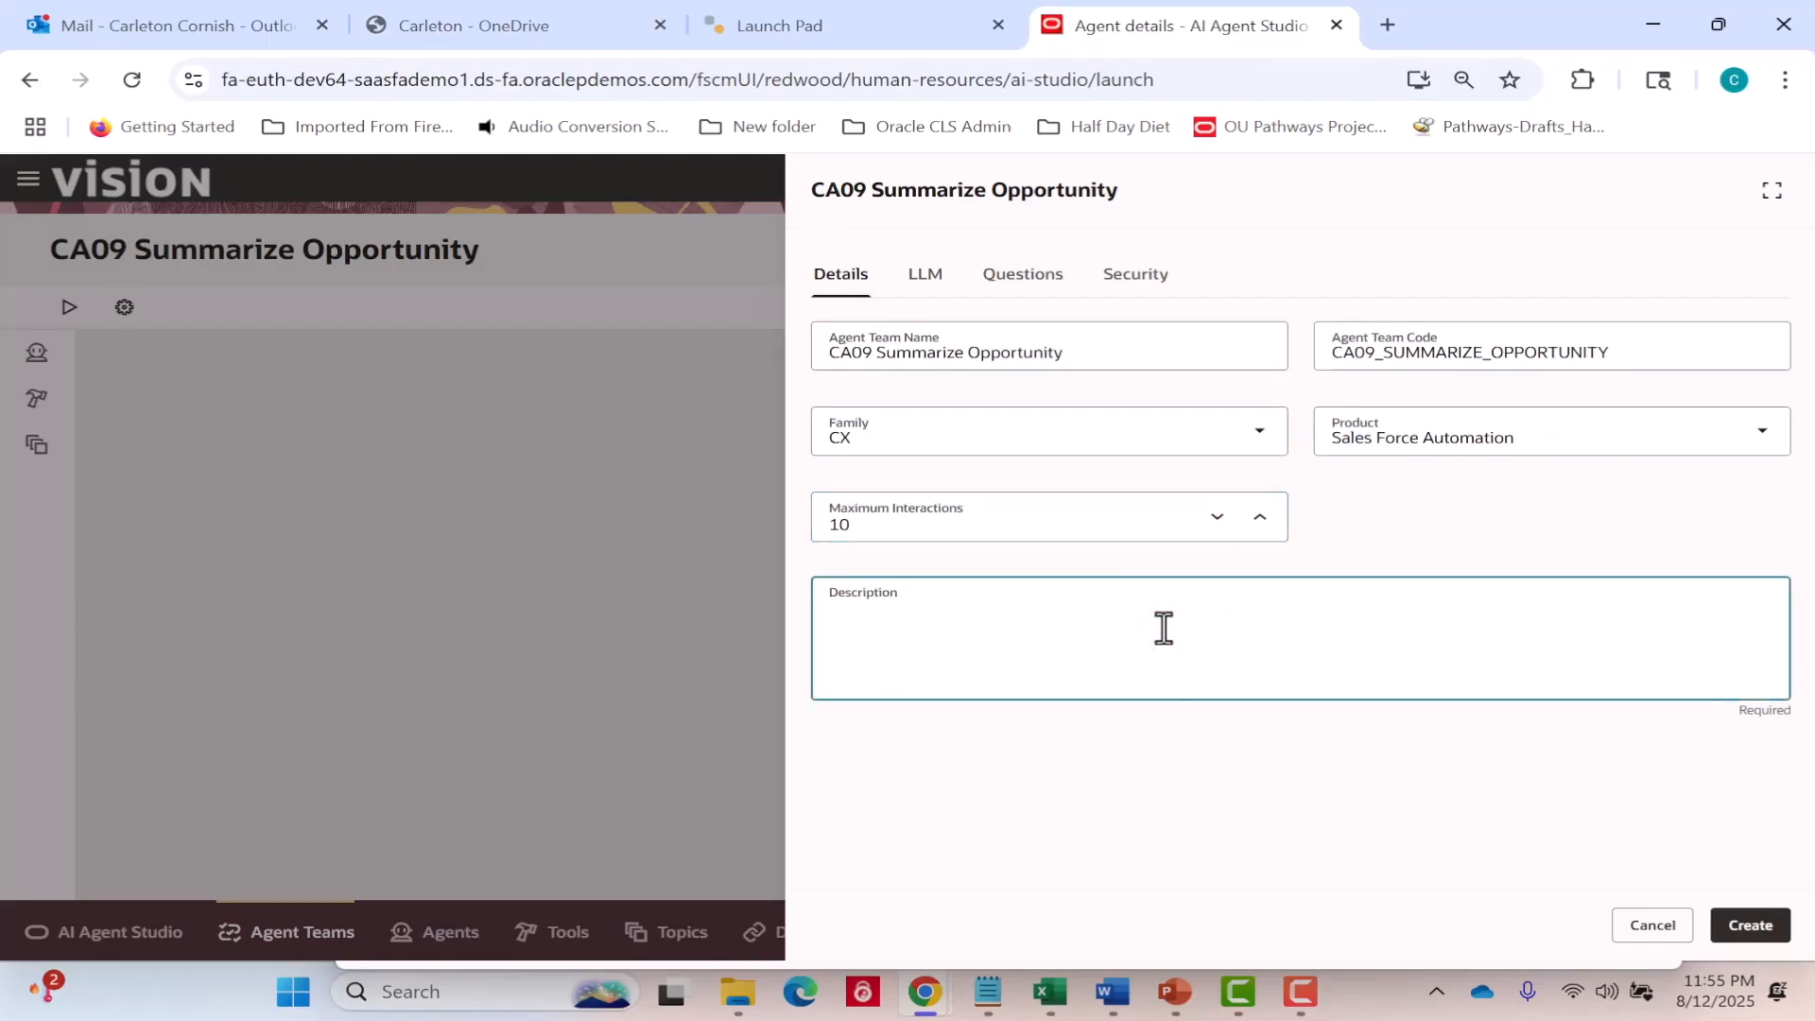
pyautogui.write('An advisor agent tha')
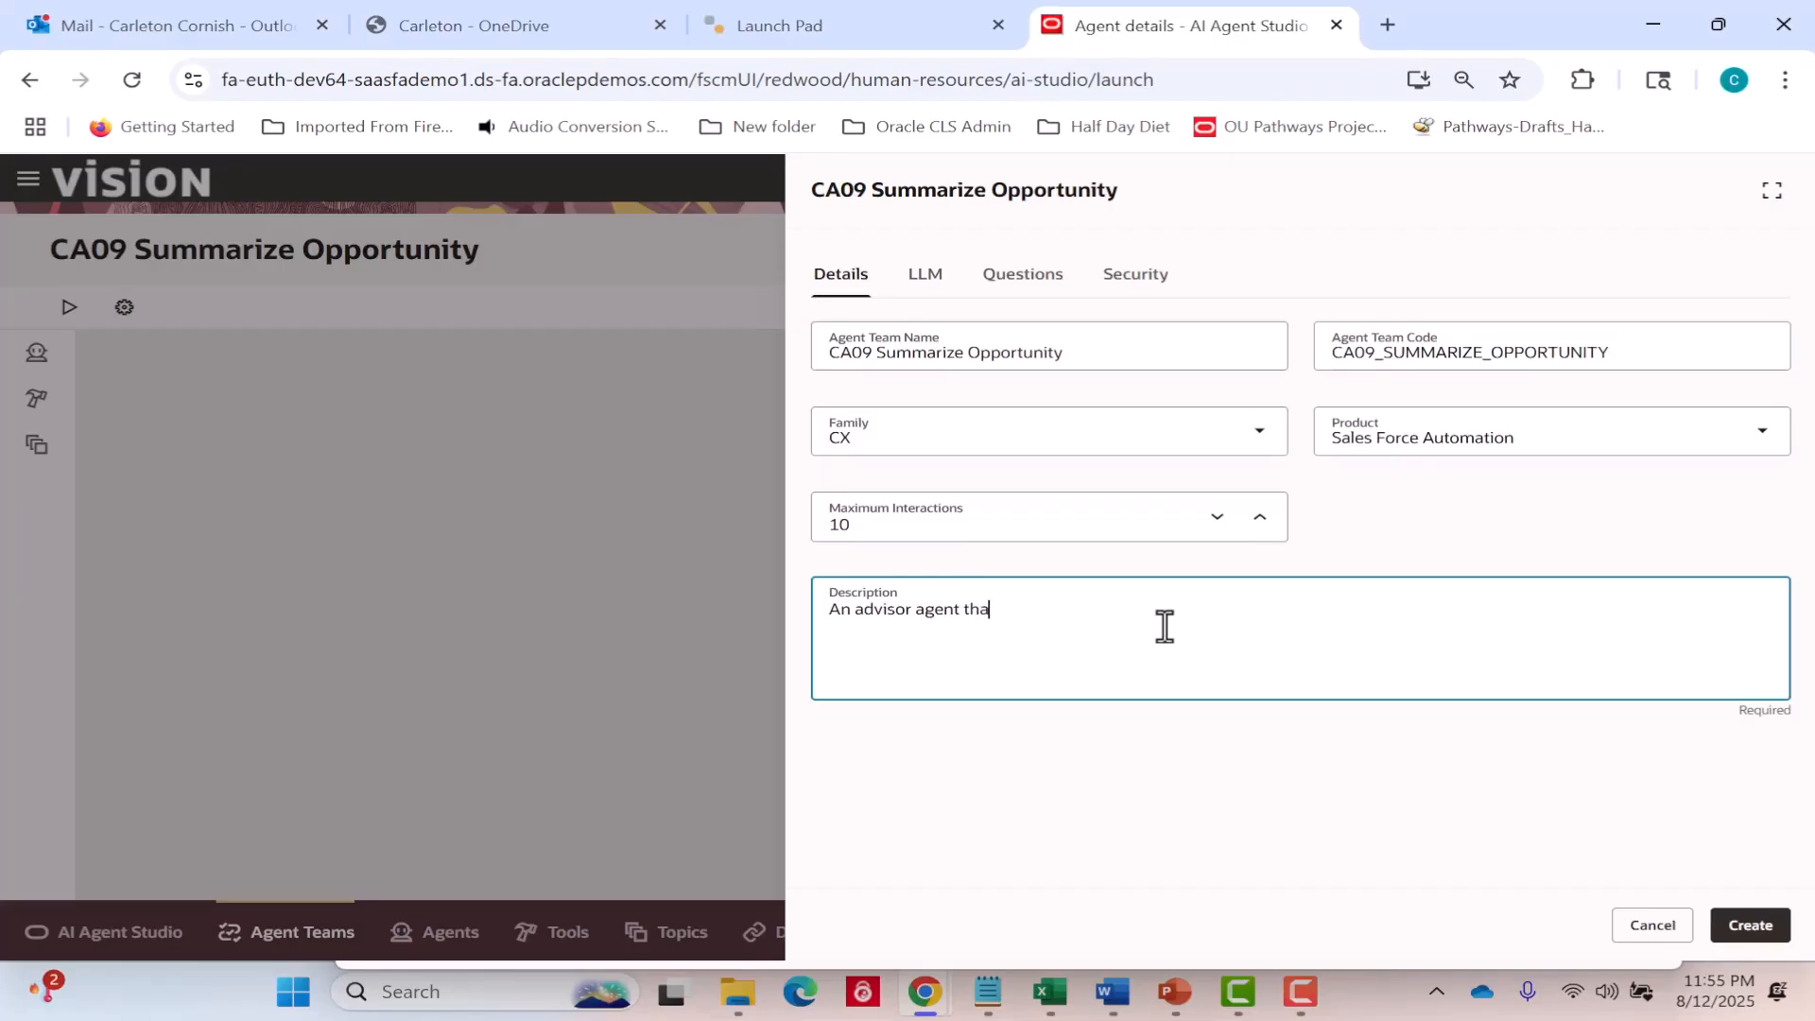
pyautogui.write('t helps sales reps understand the curret')
pyautogui.write('t status of th')
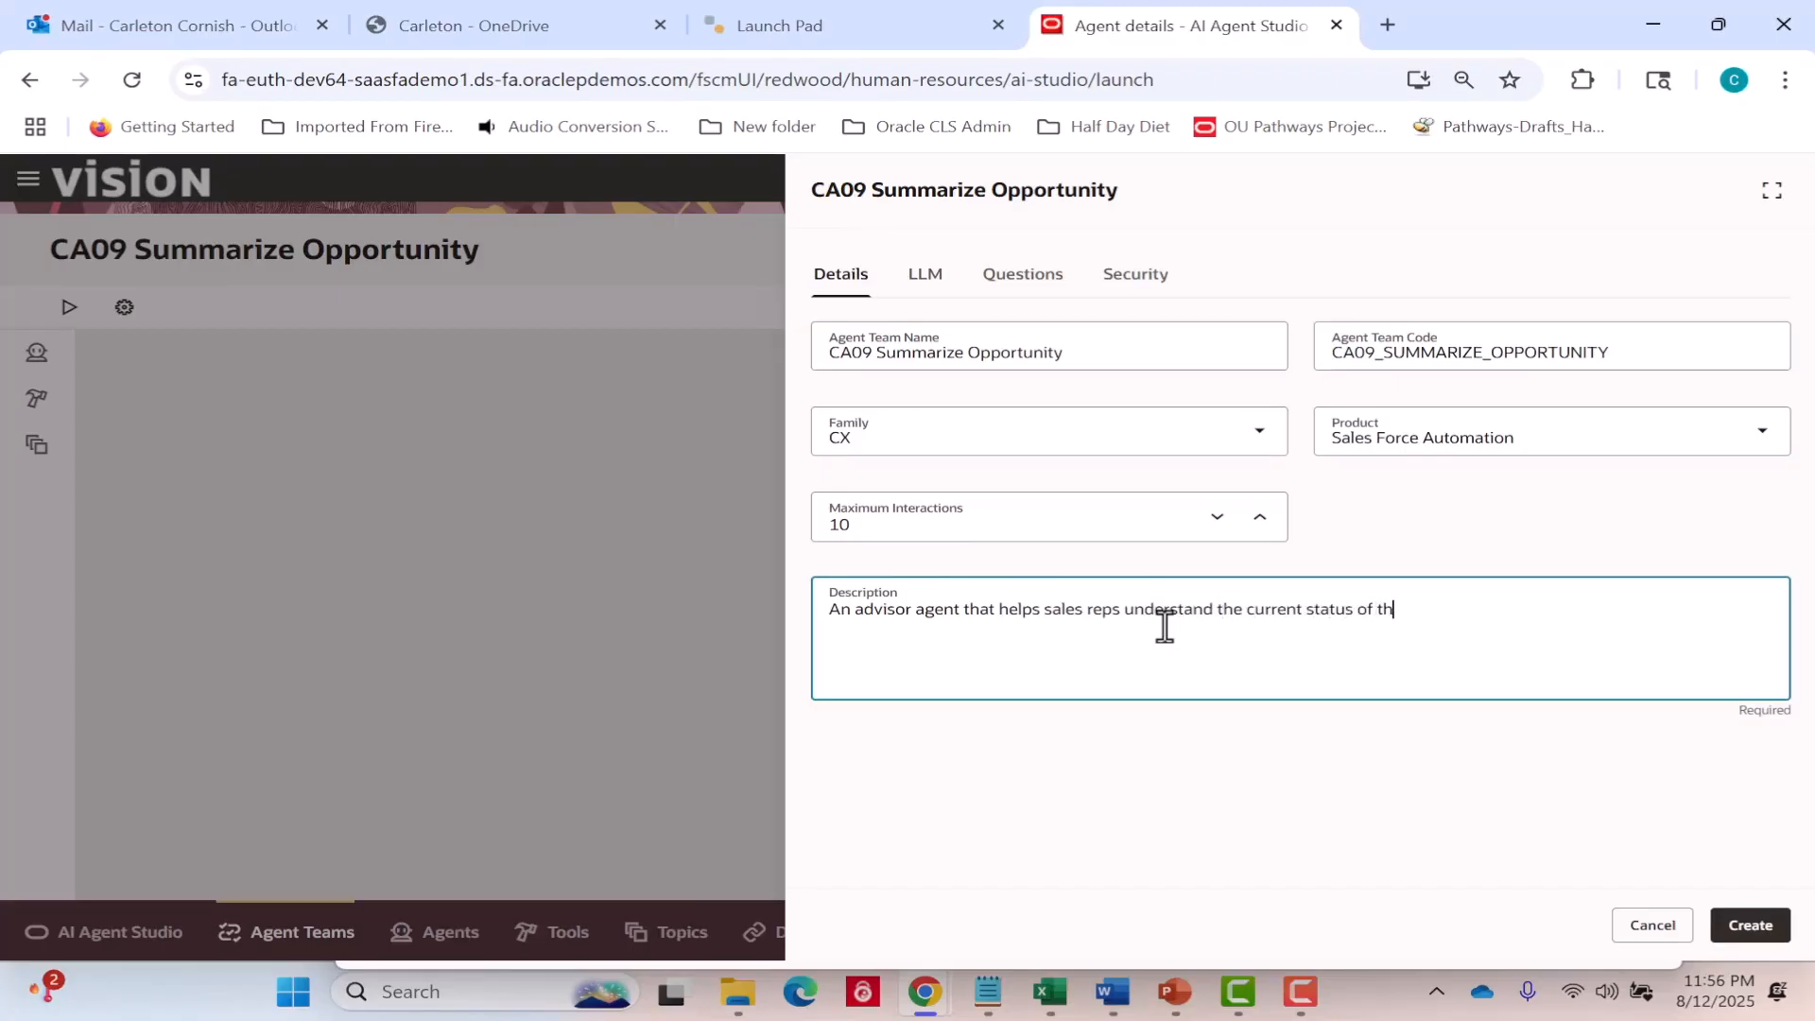
pyautogui.write('eir opportunities quickly.')
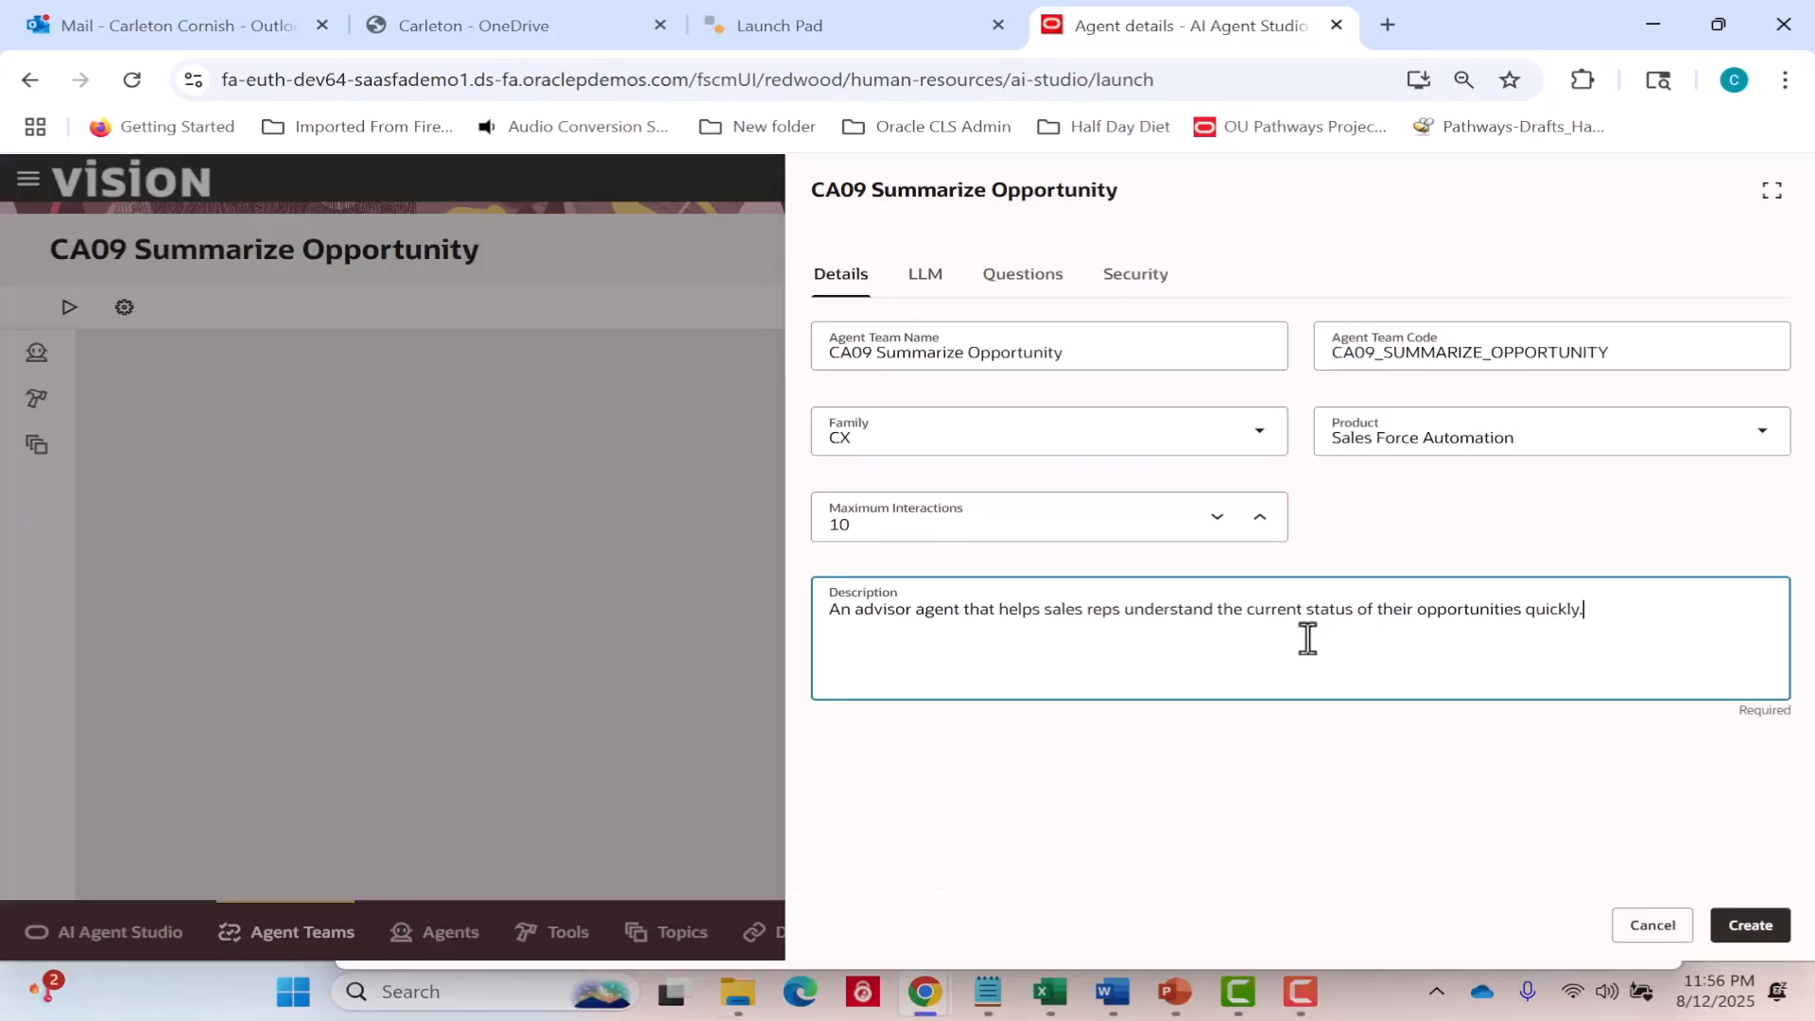
pyautogui.click(1751, 928)
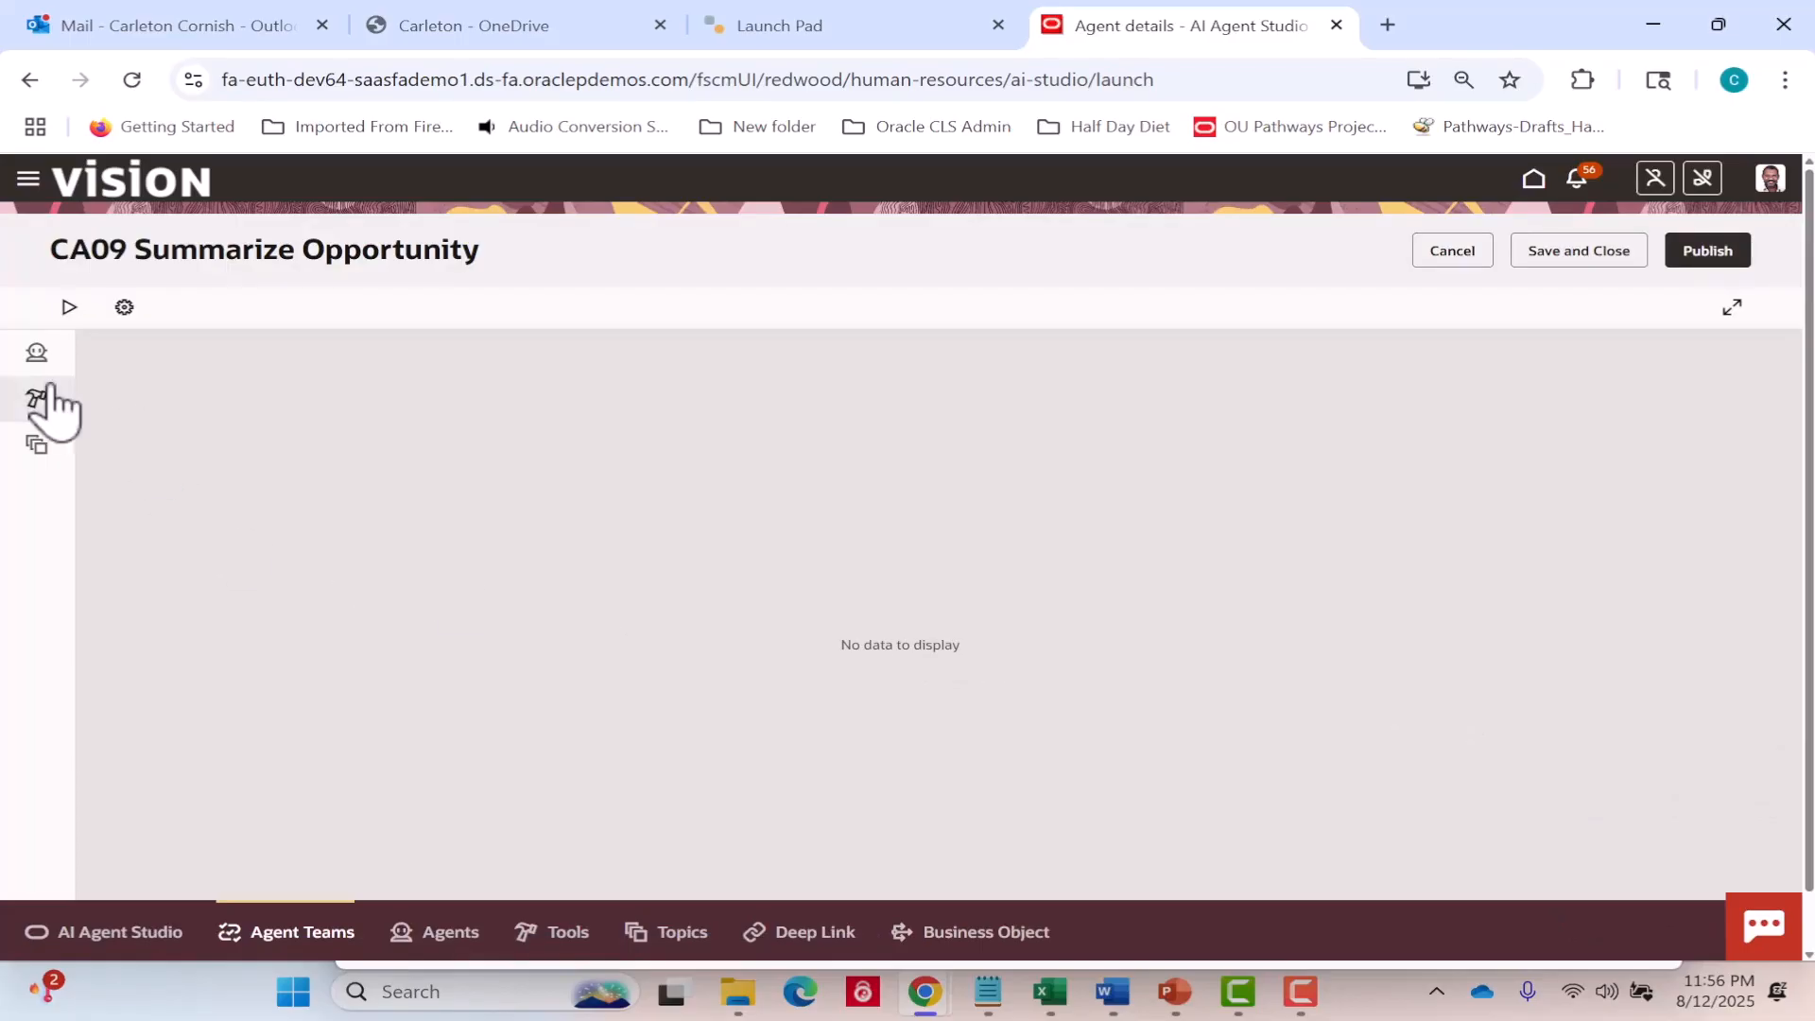
# Filter the available agents for the team by family CX and product Sales Force Automation.
pyautogui.click(37, 353)
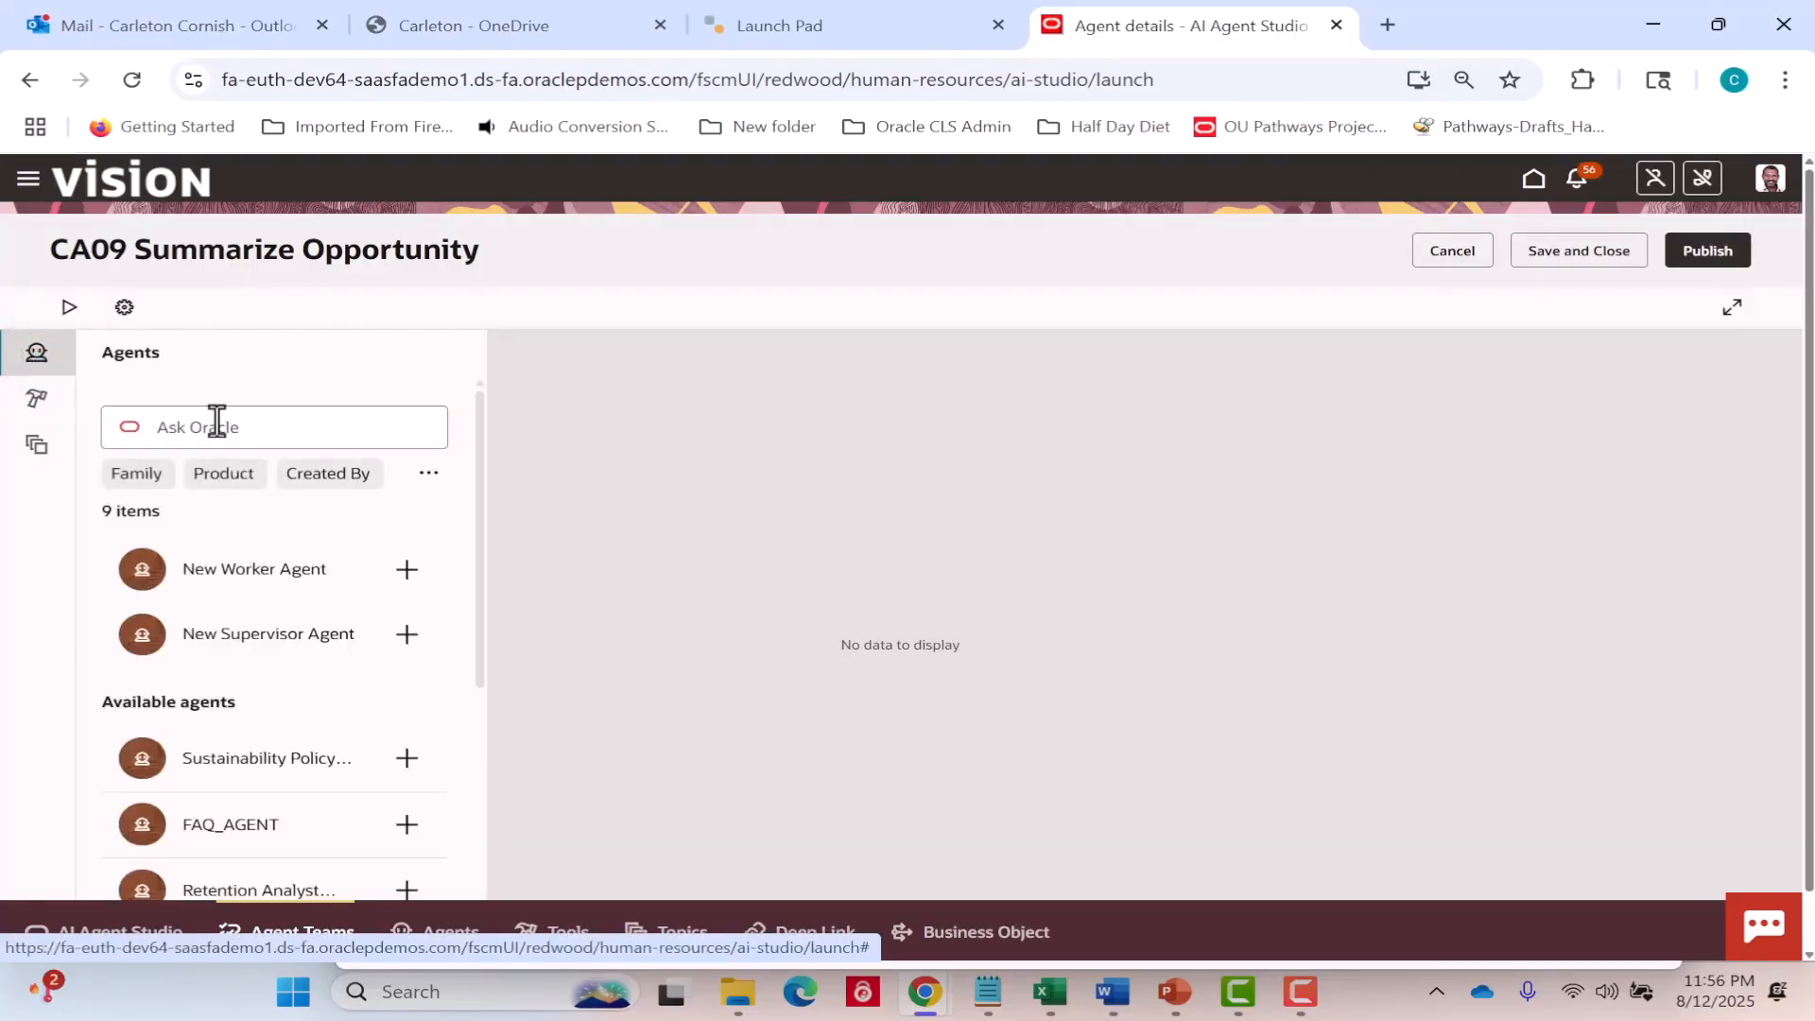
pyautogui.click(151, 476)
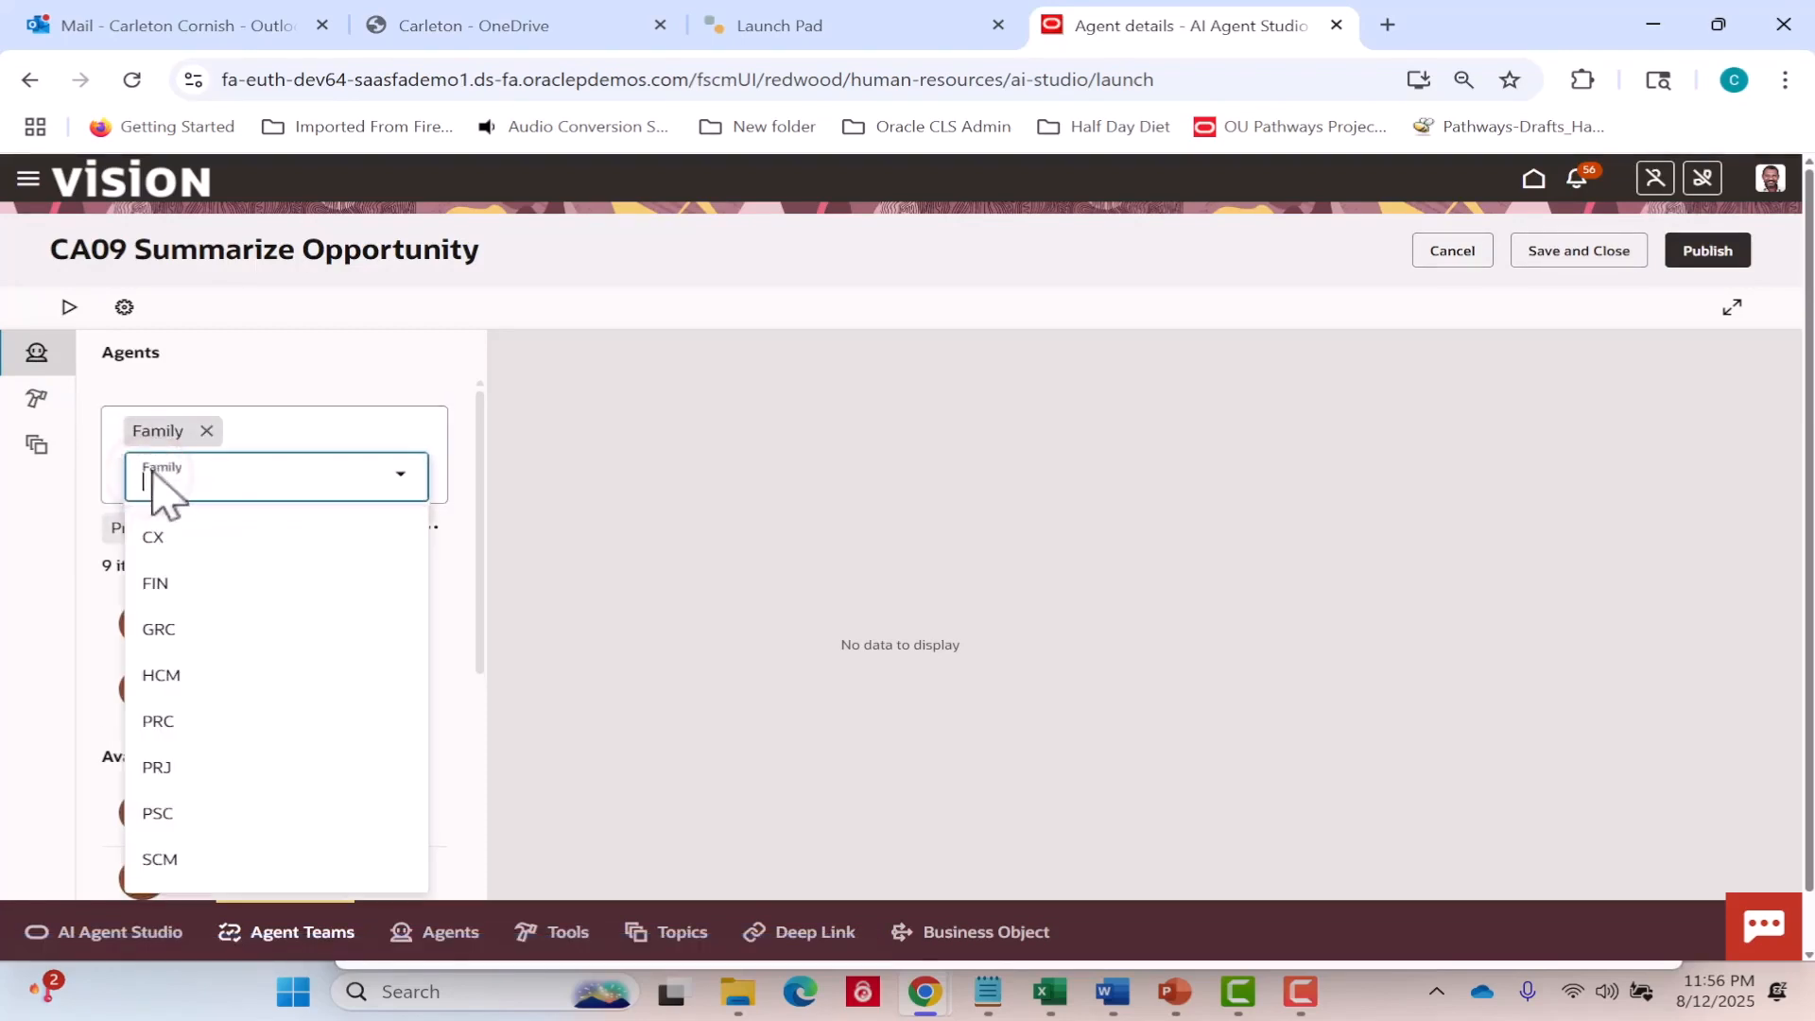
pyautogui.click(154, 537)
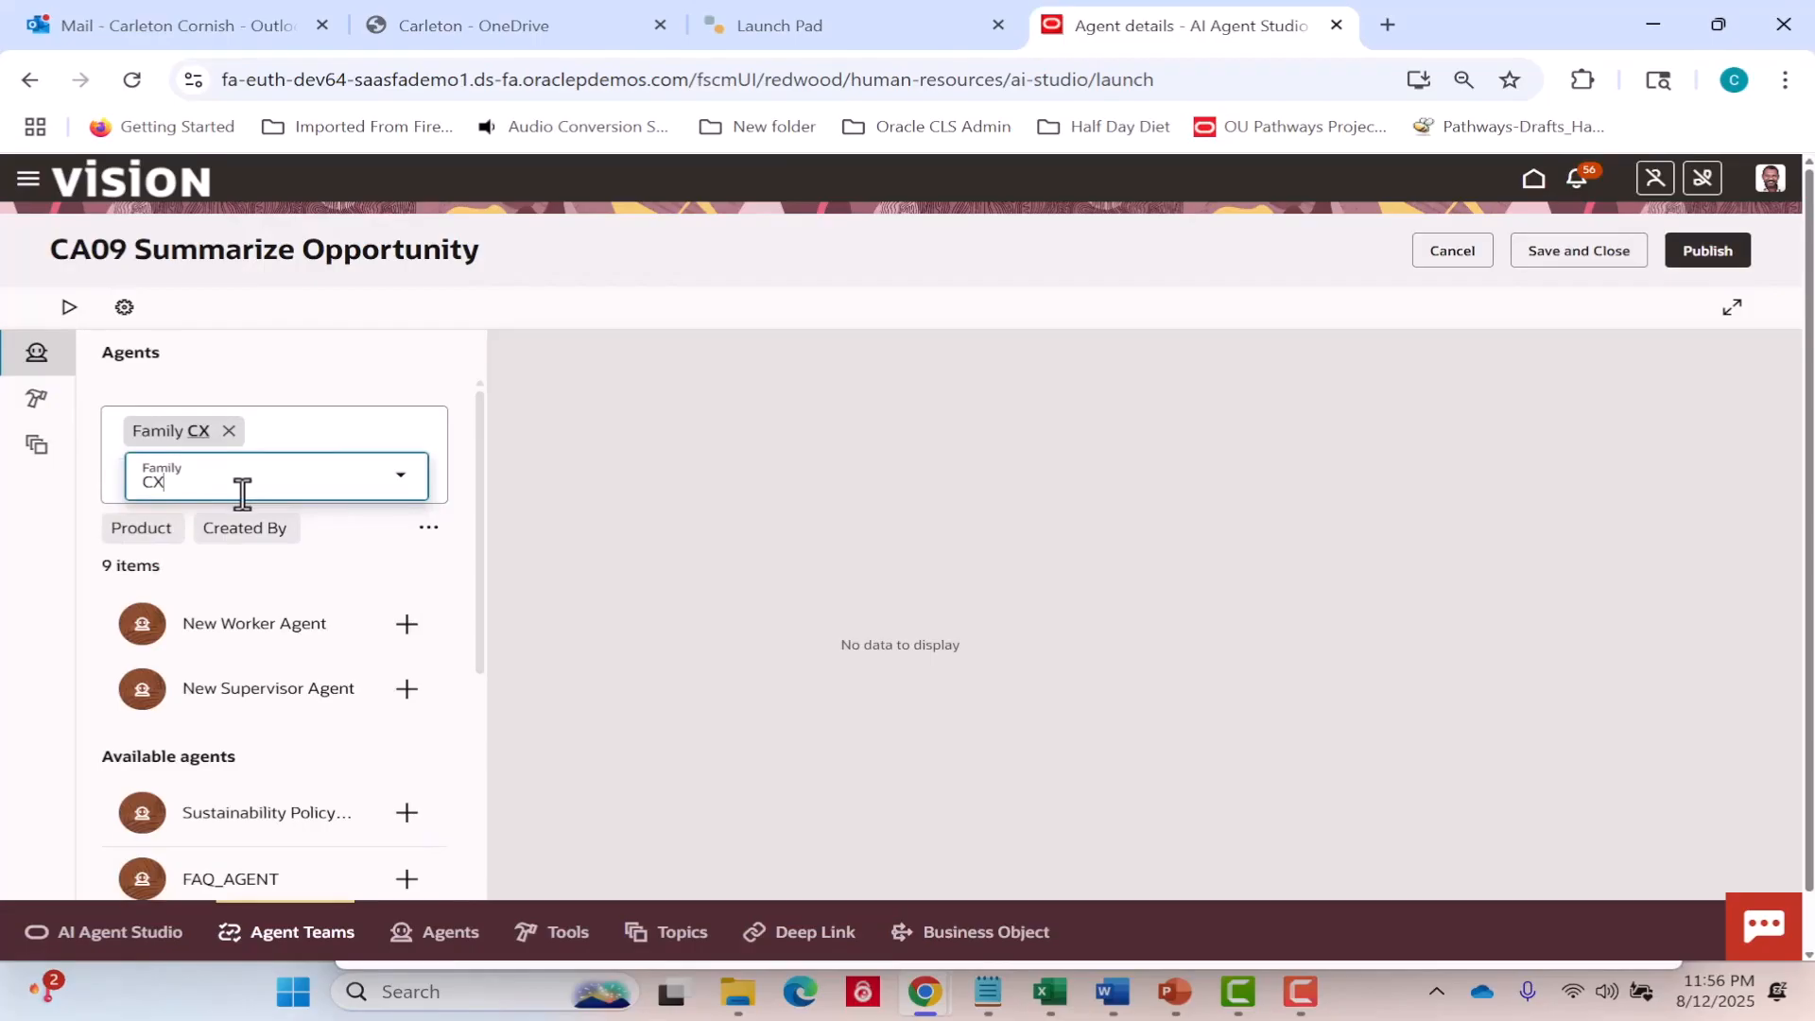
pyautogui.click(149, 530)
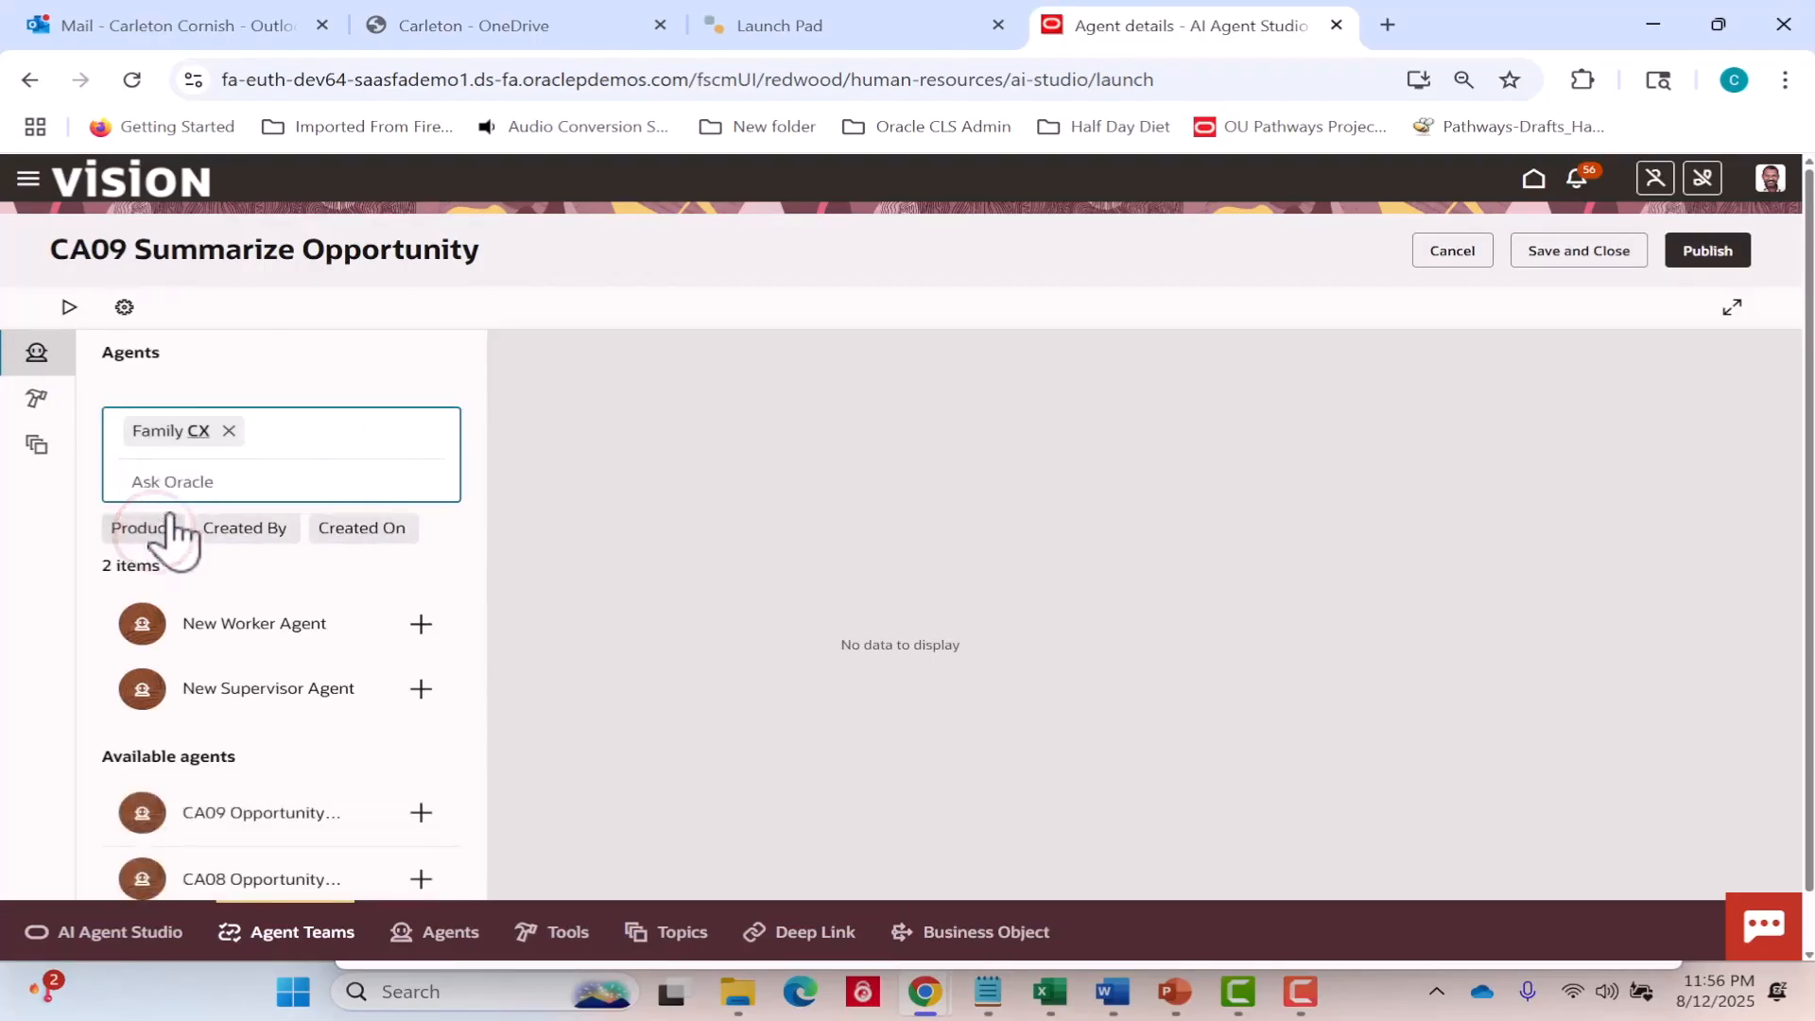
pyautogui.click(168, 529)
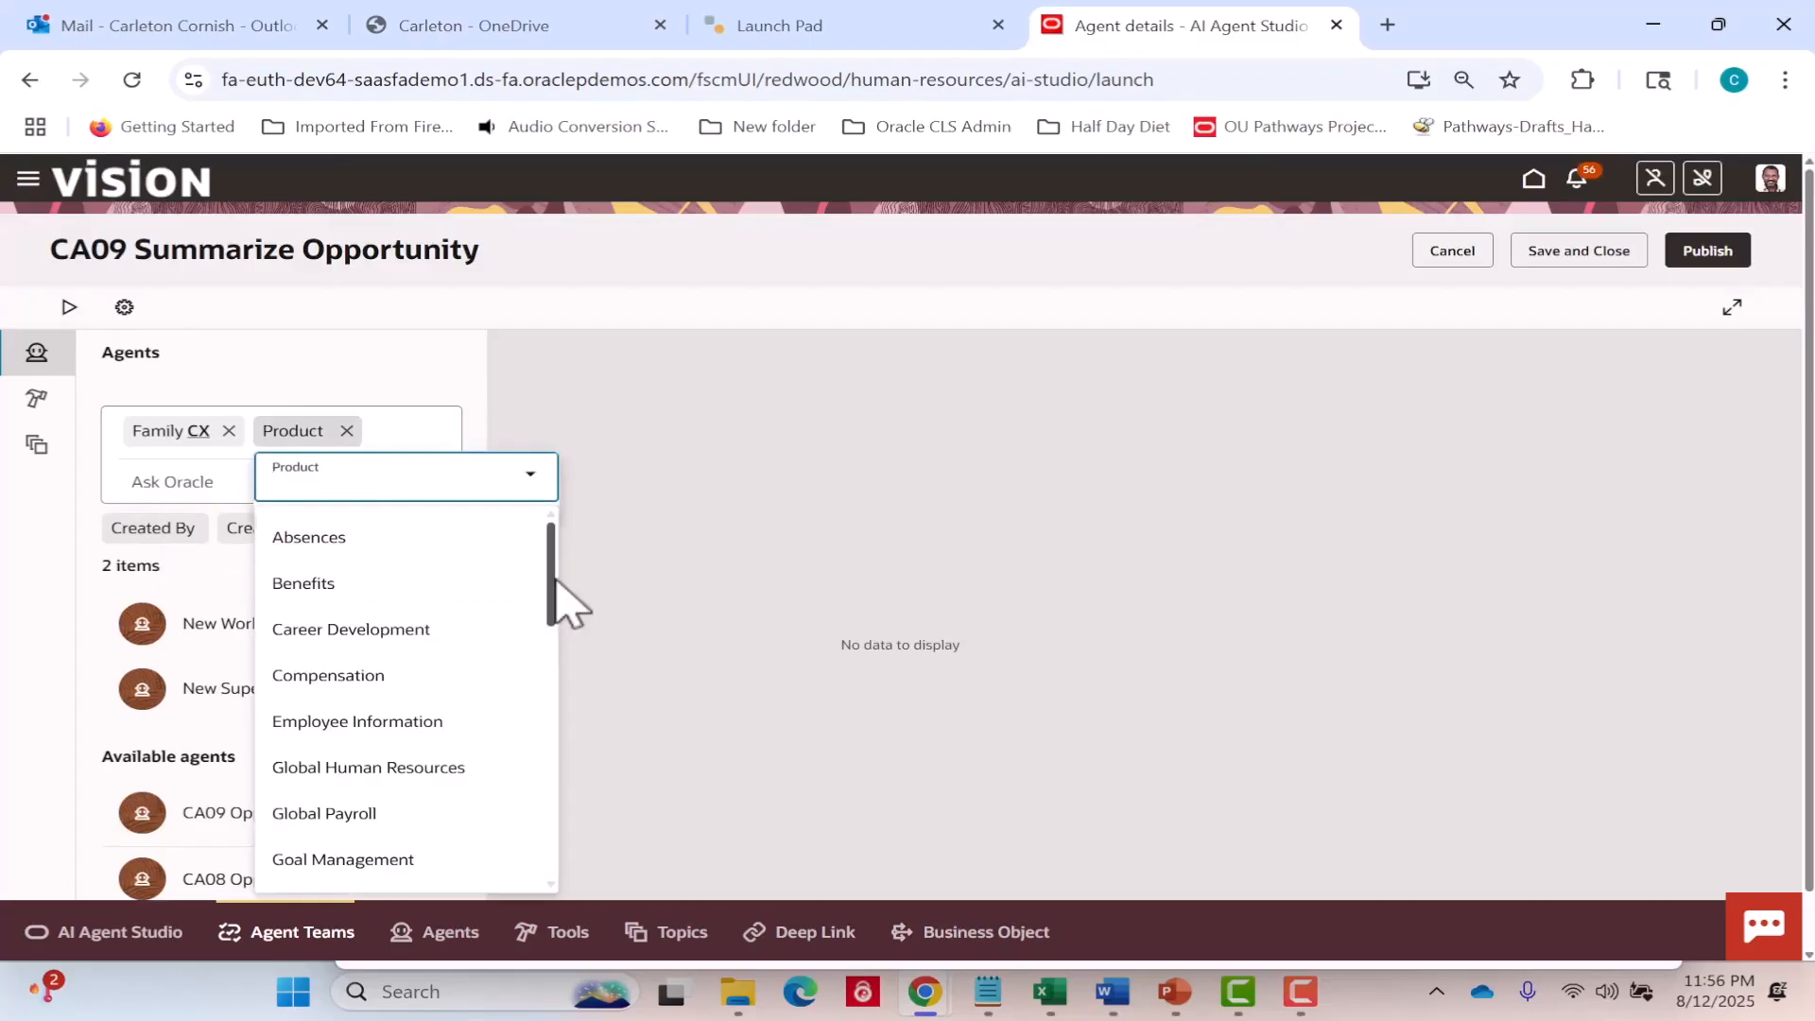
pyautogui.scroll(-7, 556, 605)
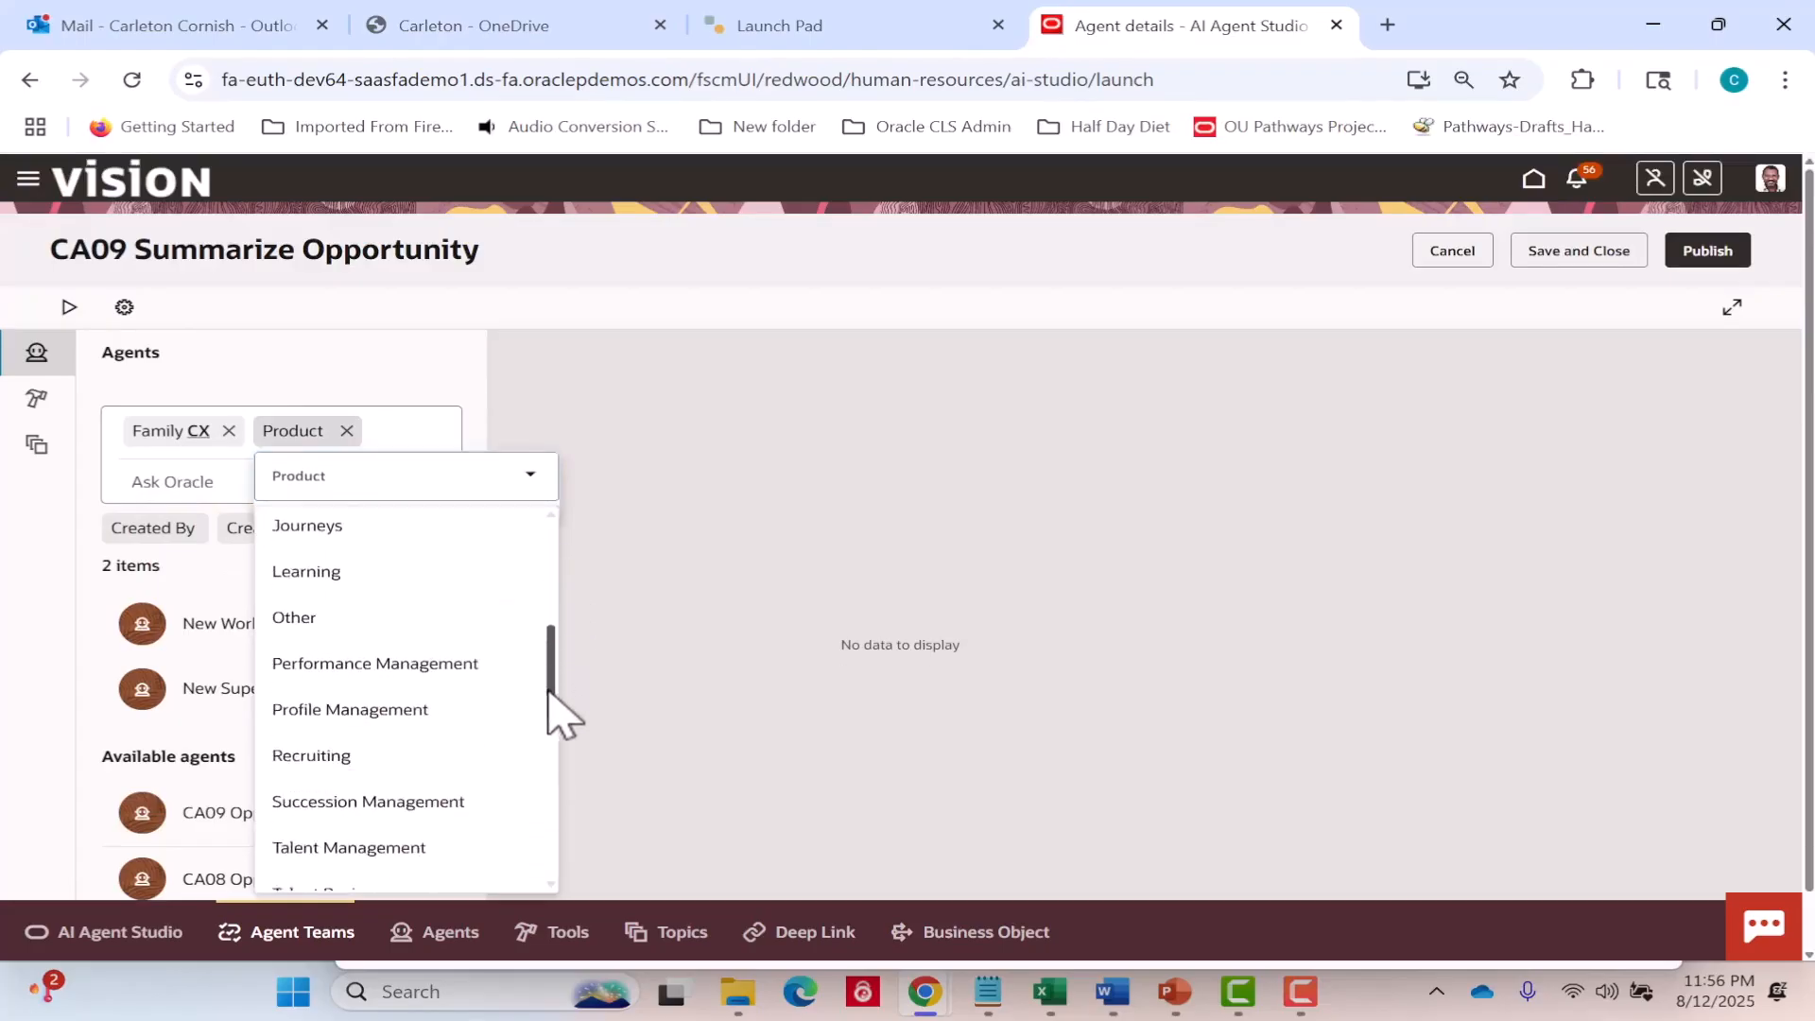
pyautogui.scroll(-6, 543, 752)
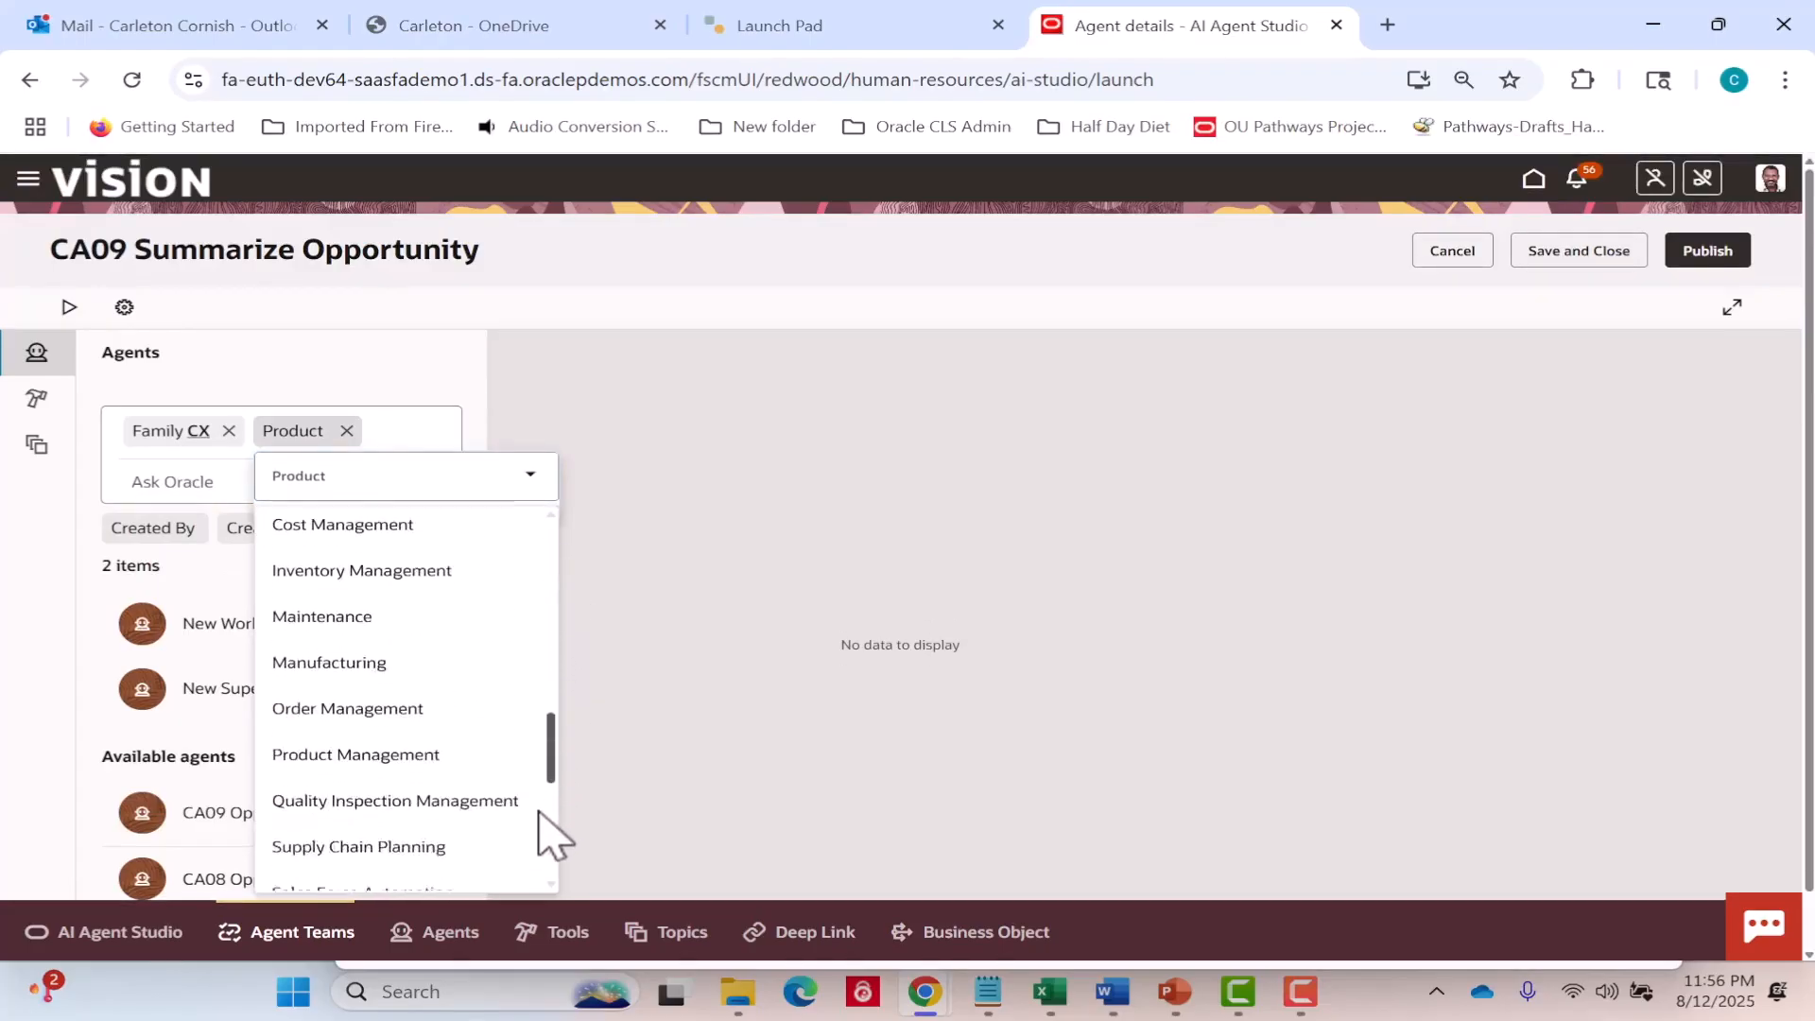
pyautogui.scroll(-3, 534, 860)
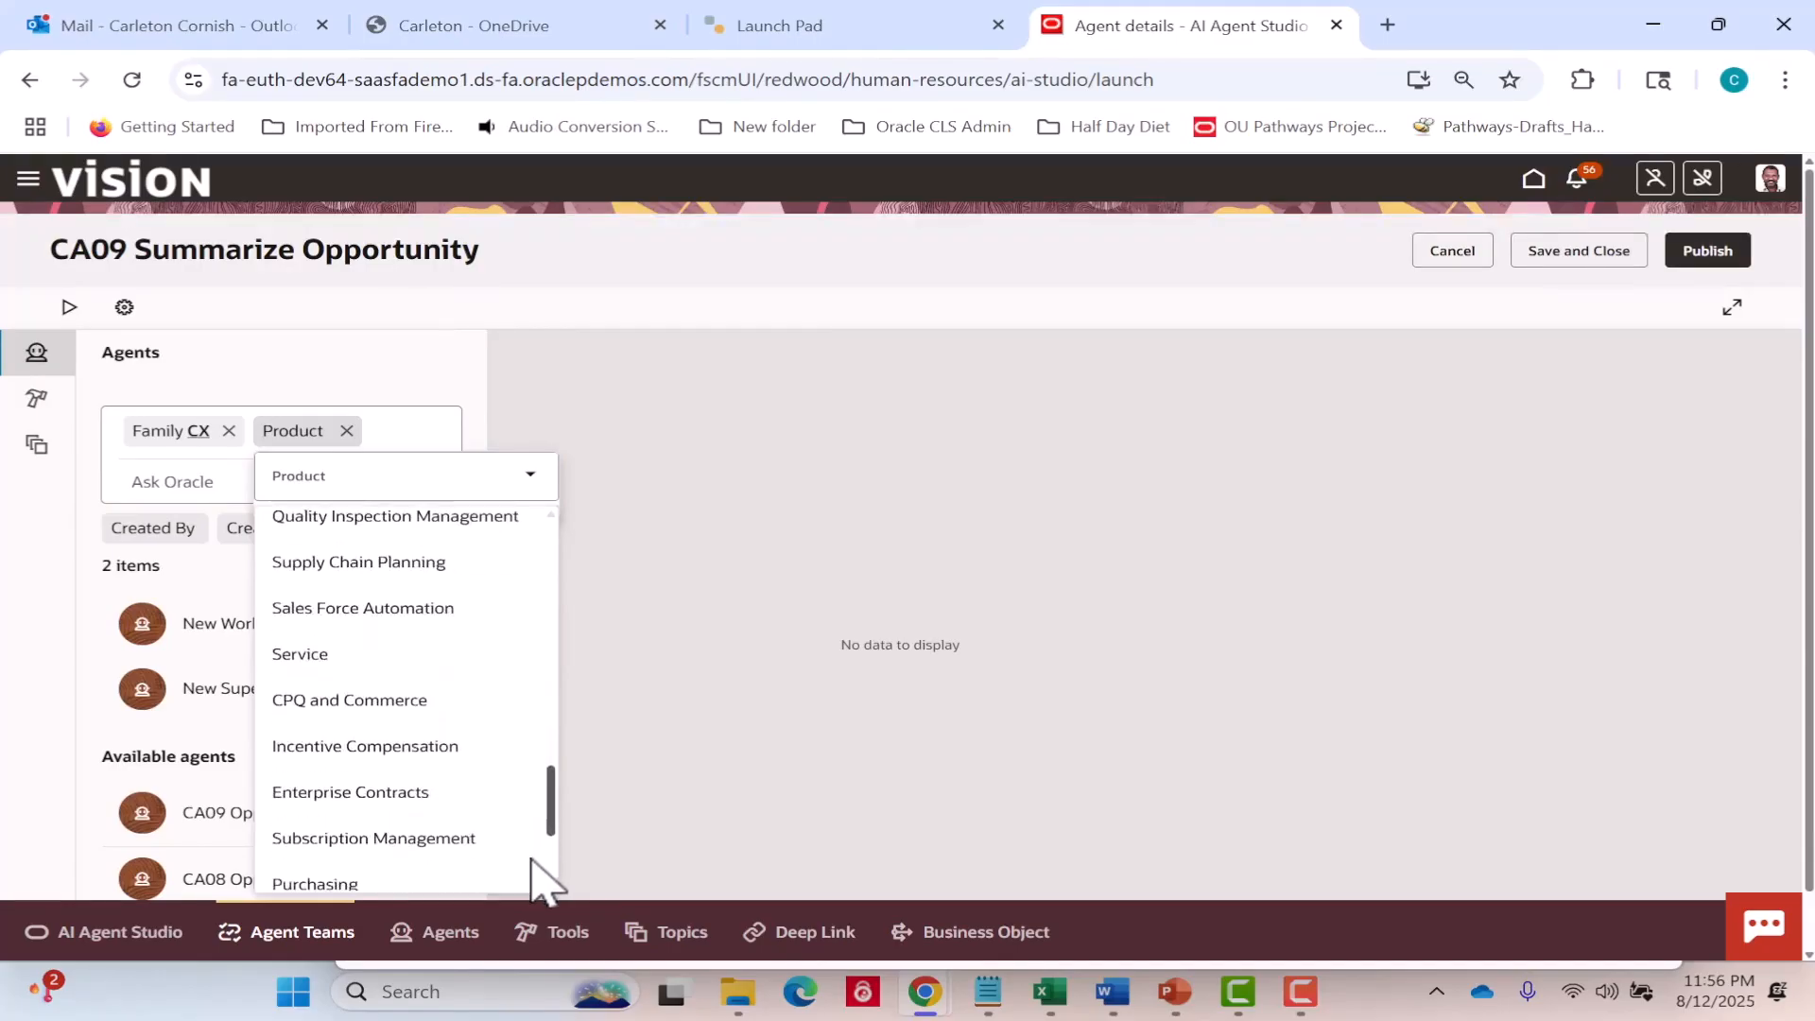
pyautogui.click(413, 616)
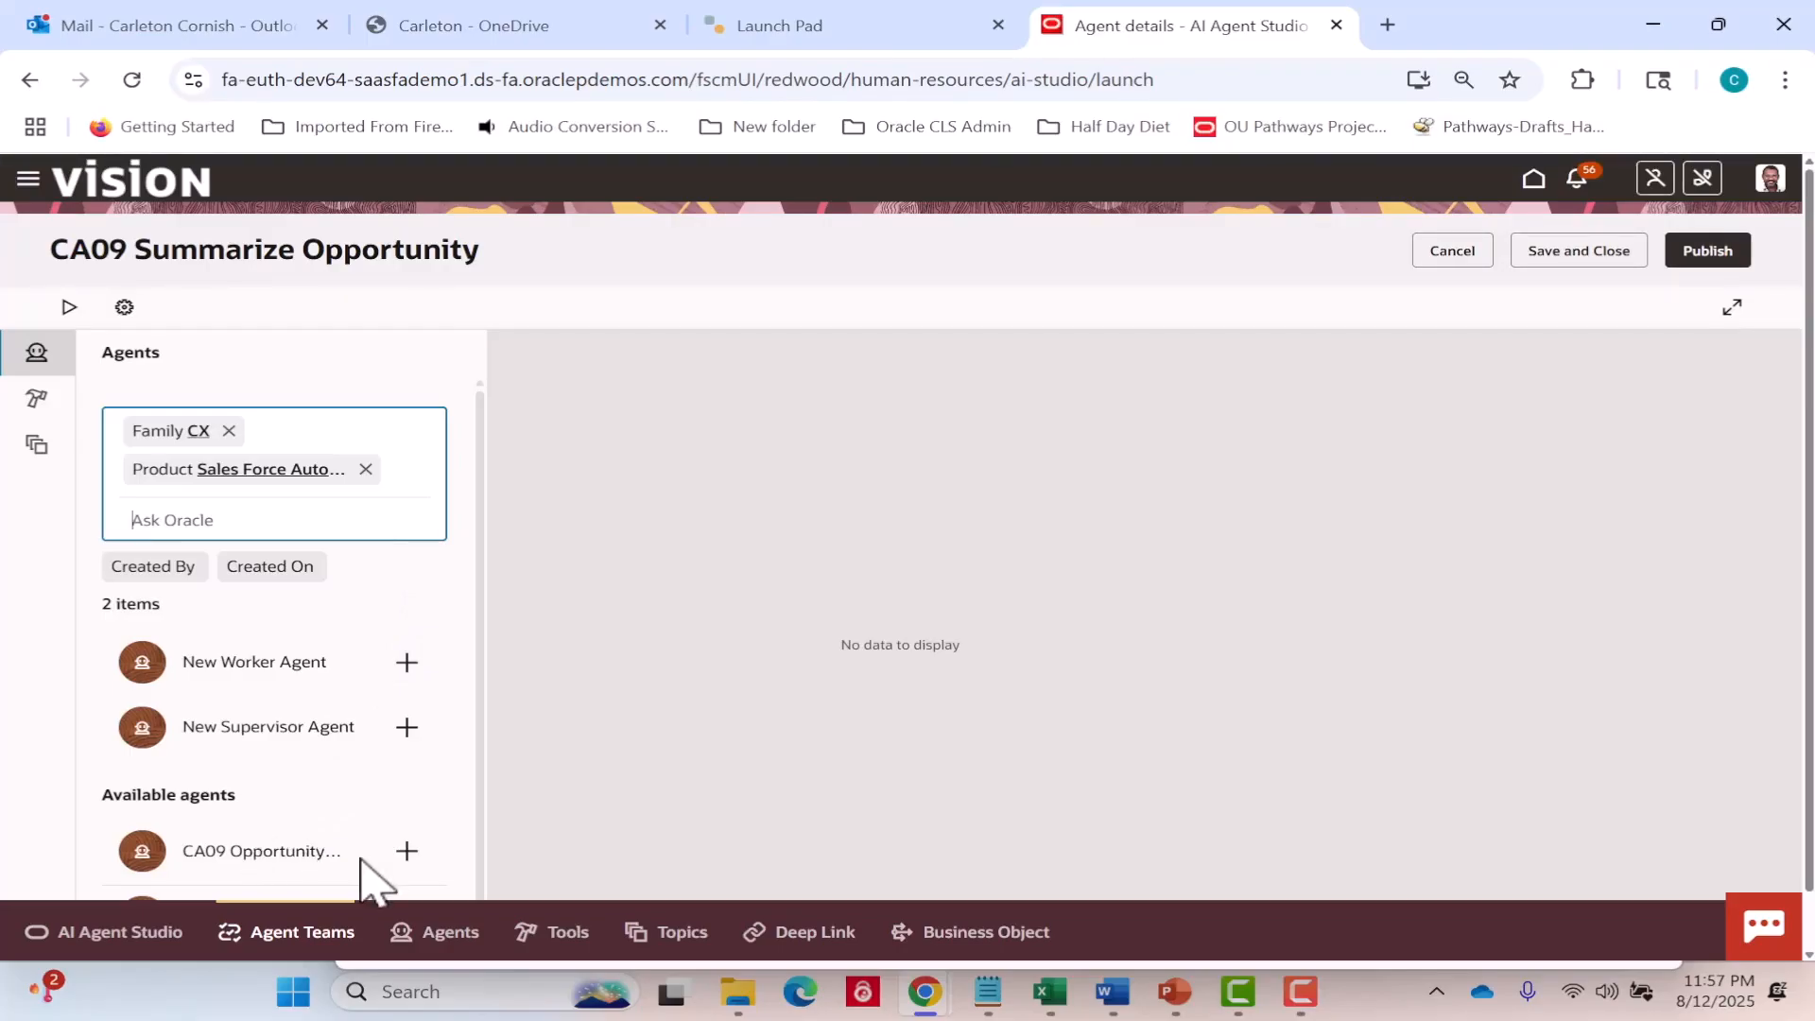
# Add the existing CA09 Opportunity Summary worker agent to the agent team.
pyautogui.click(410, 848)
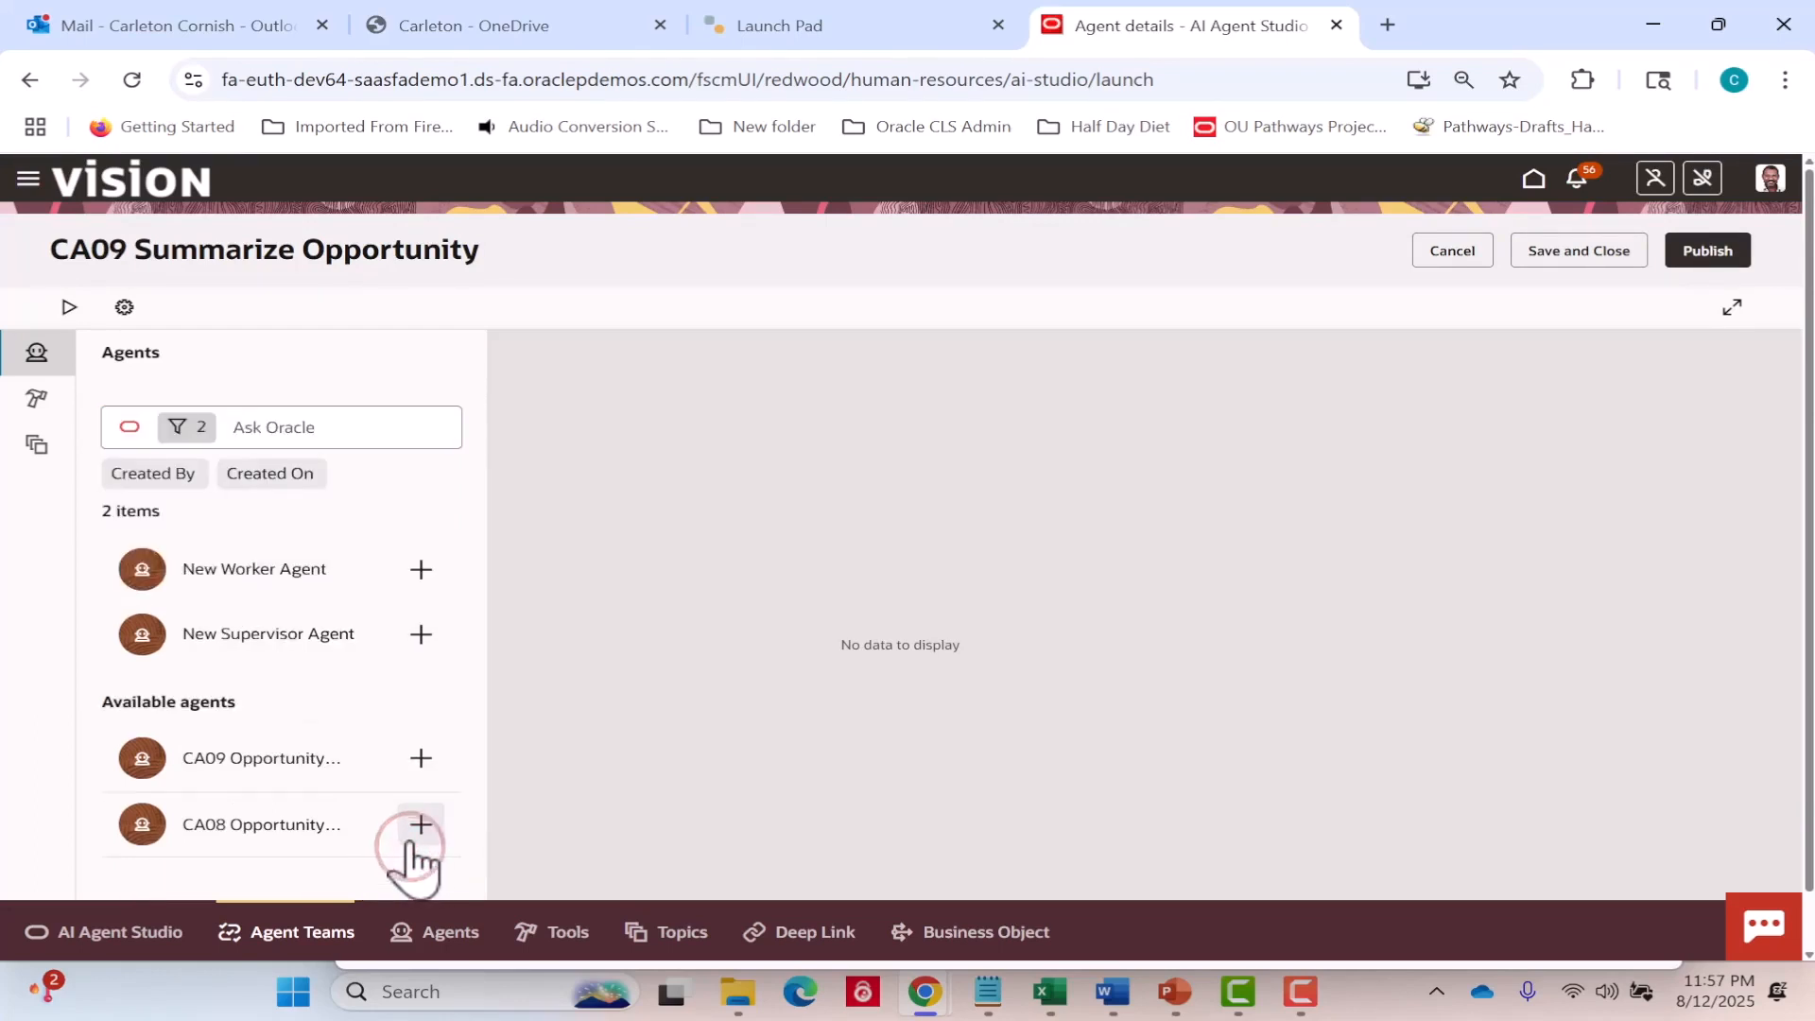
pyautogui.click(418, 762)
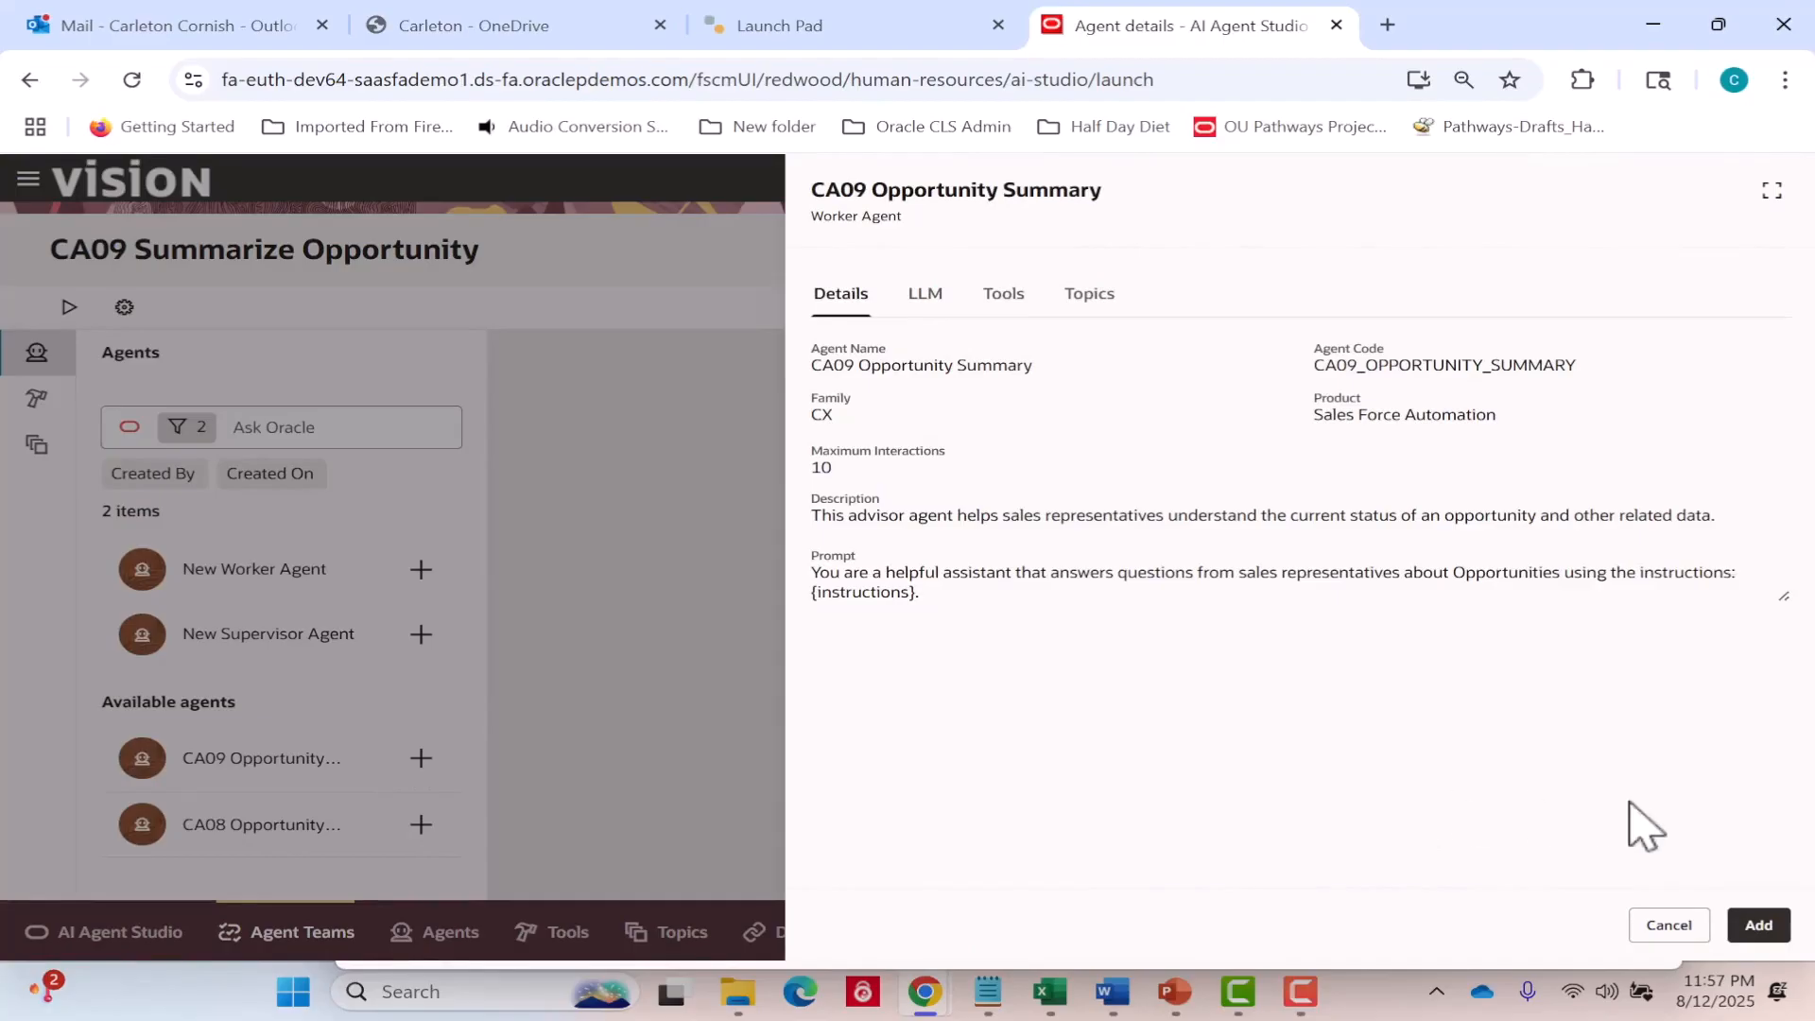
pyautogui.click(1755, 925)
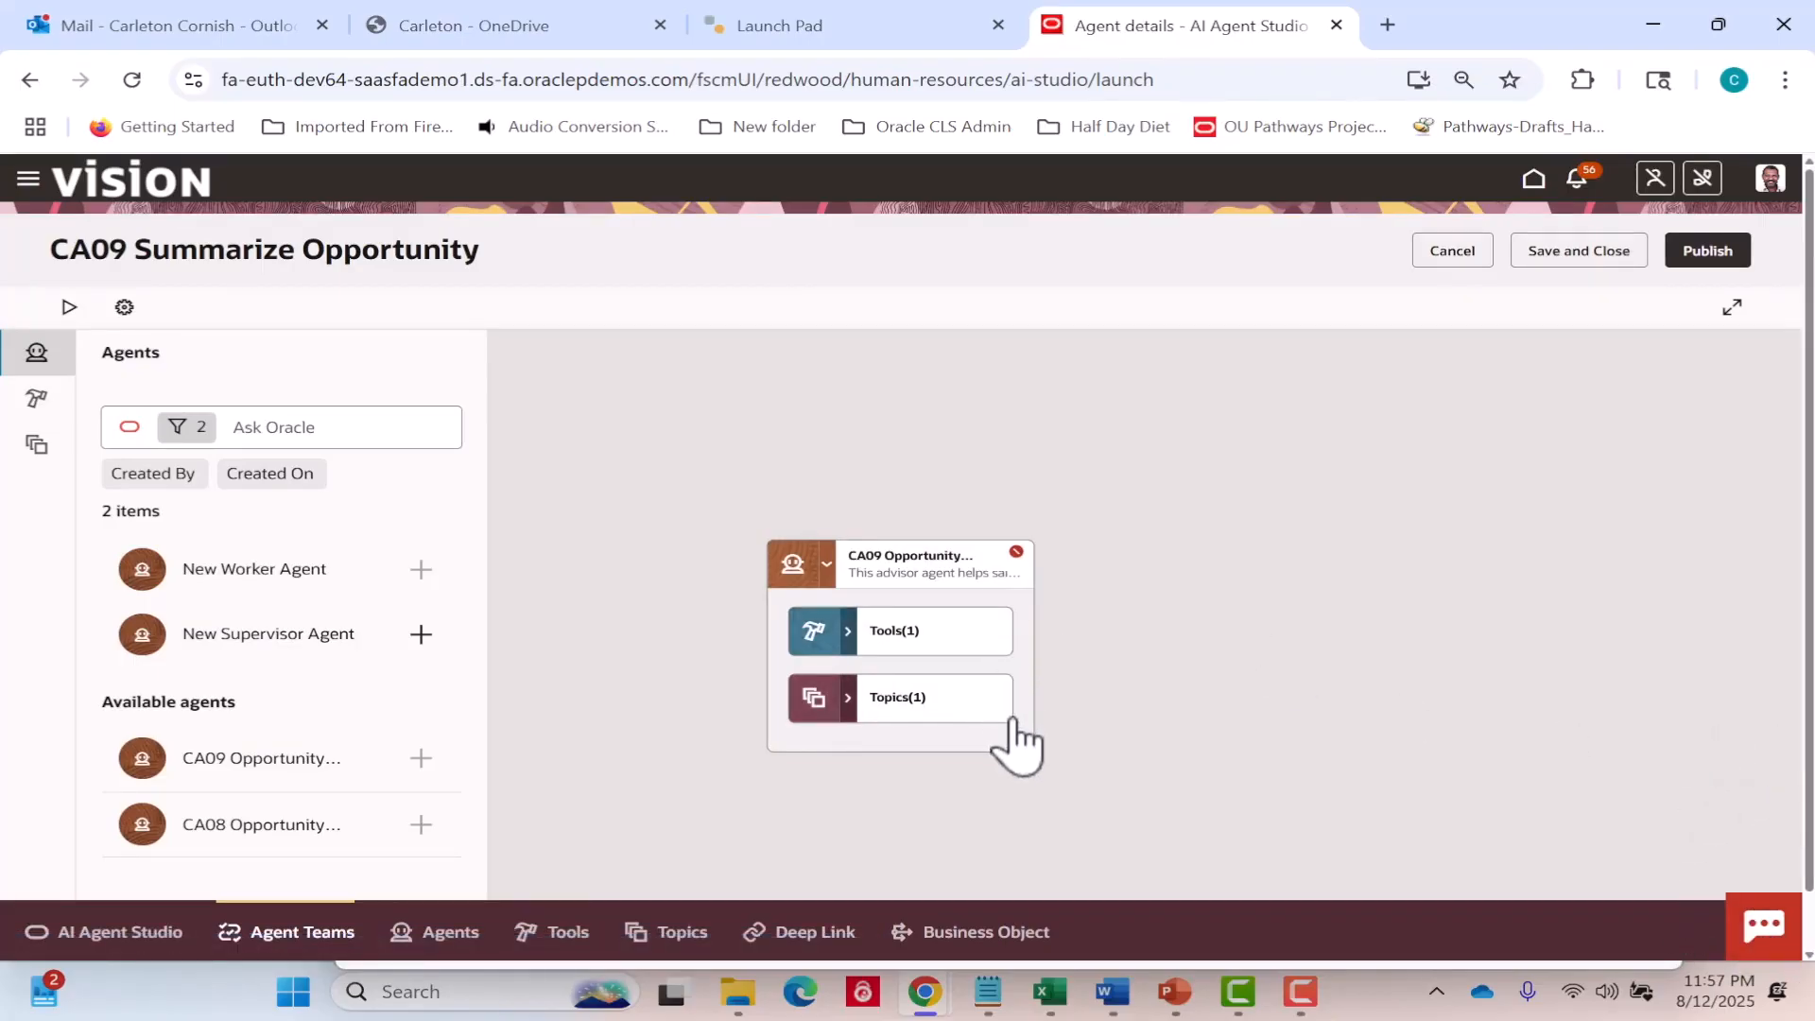
# Expand the agent's tools and topics on the canvas to review them, and save and close the agent team.
pyautogui.click(849, 631)
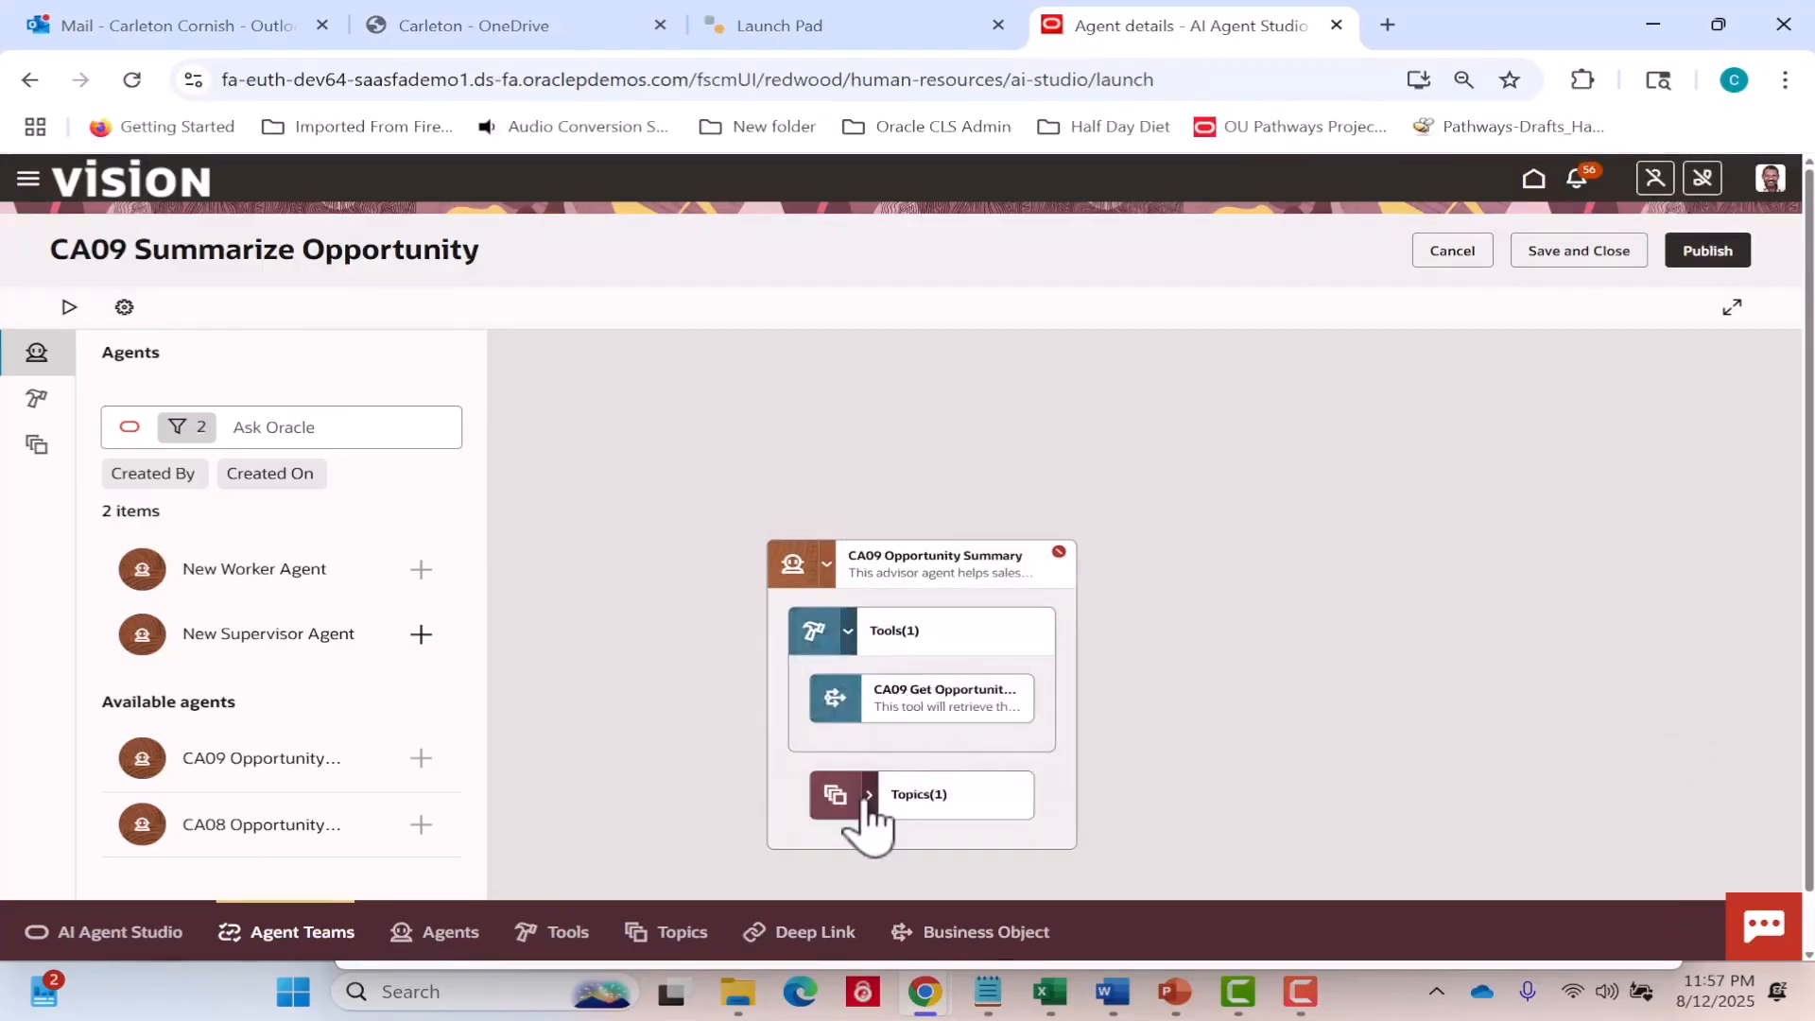
pyautogui.click(870, 794)
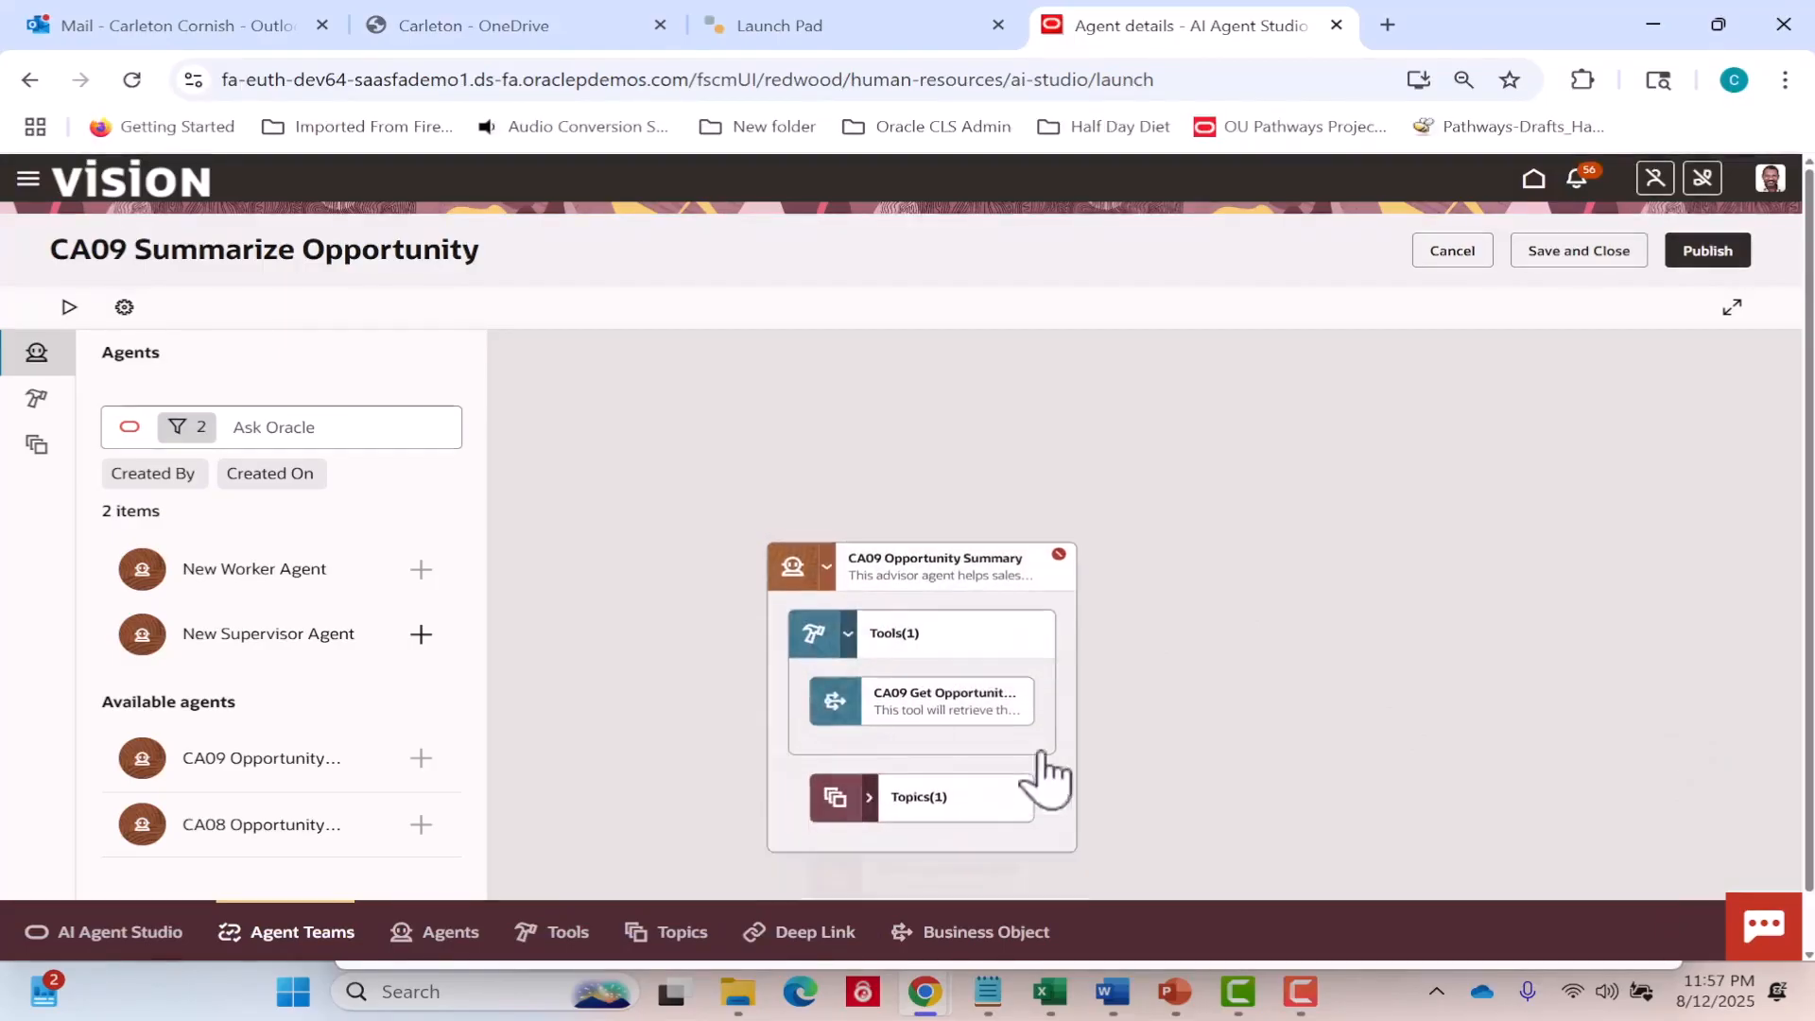
pyautogui.moveTo(972, 700)
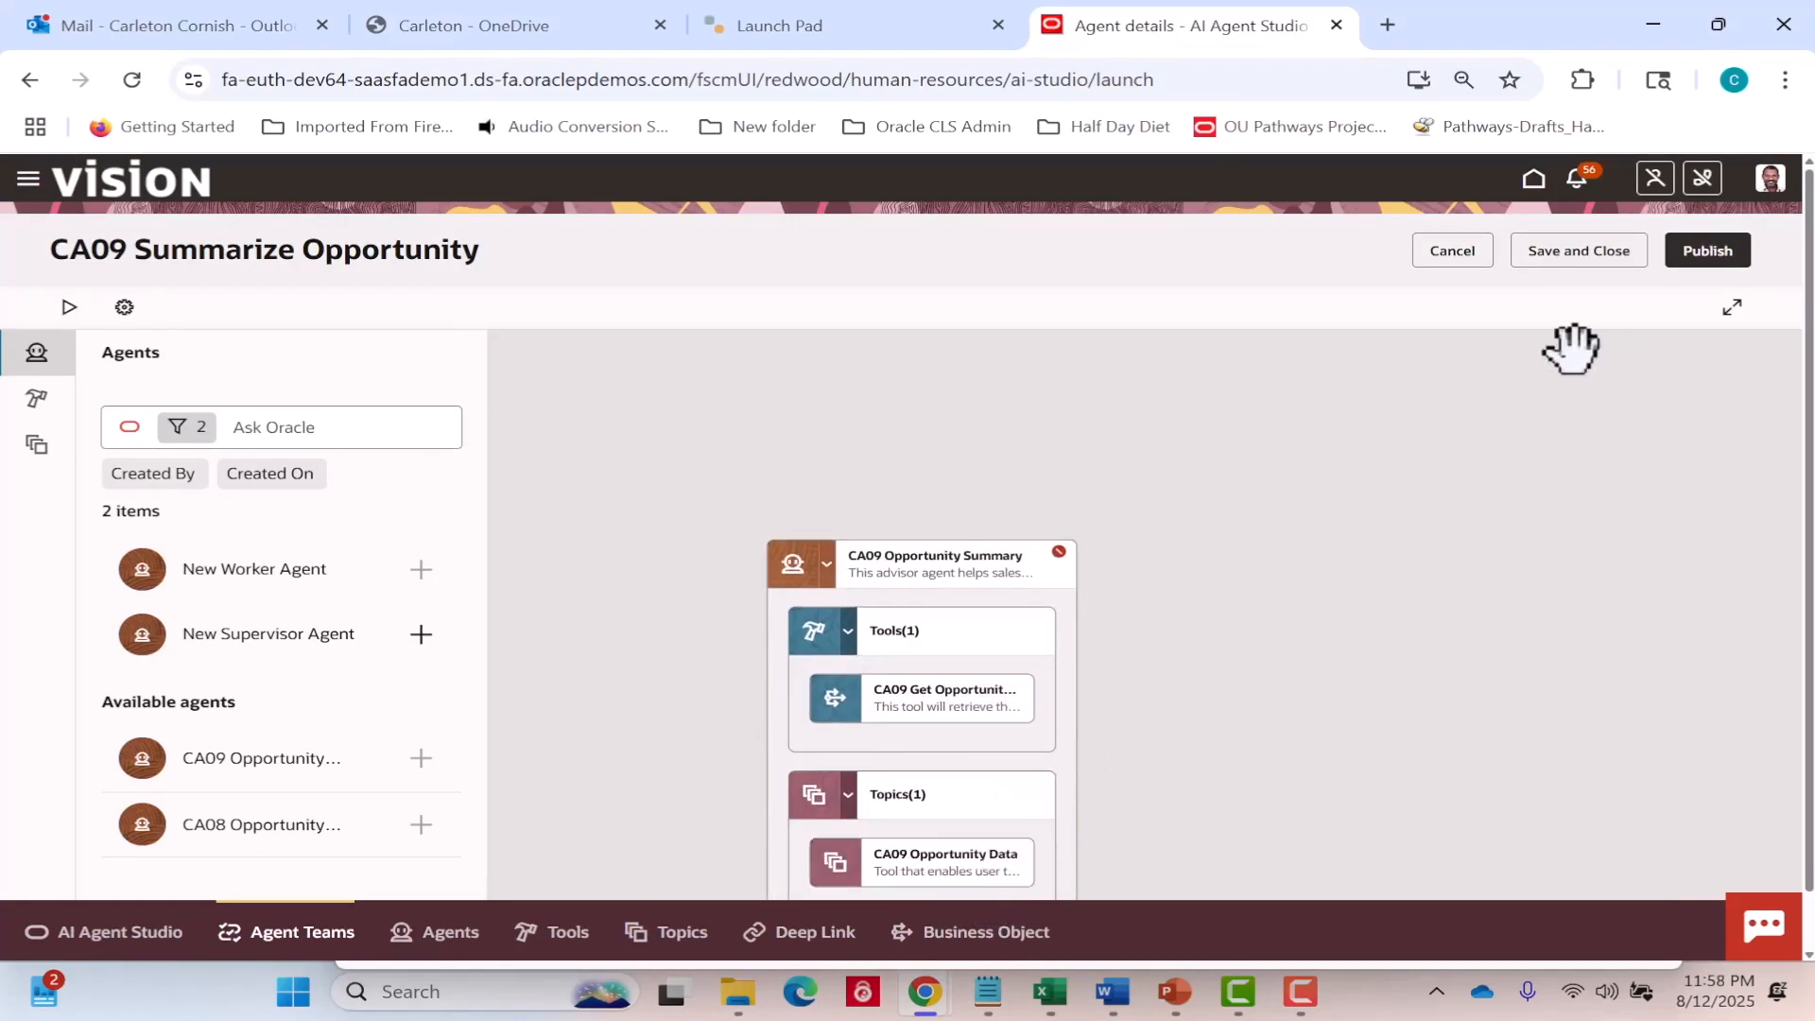
pyautogui.click(1573, 250)
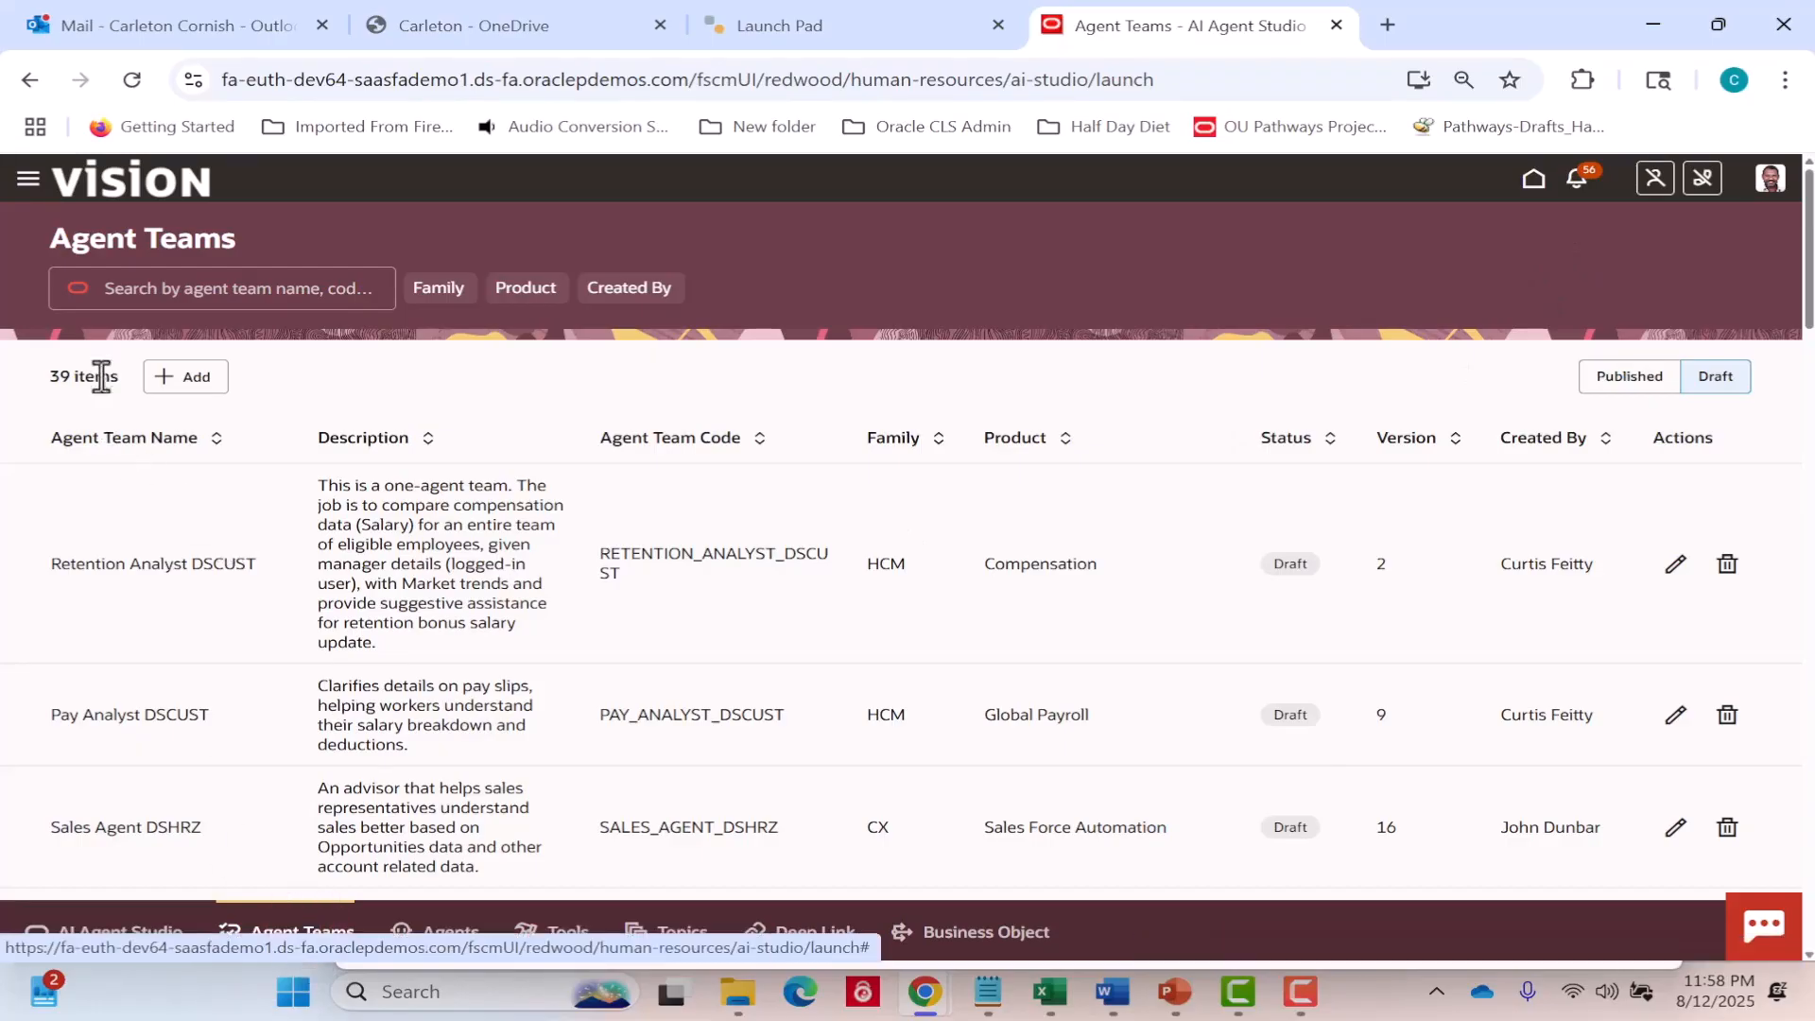
# Search the draft agent teams for CA09 and open the CA09 Summarize Opportunity team for editing.
pyautogui.click(185, 290)
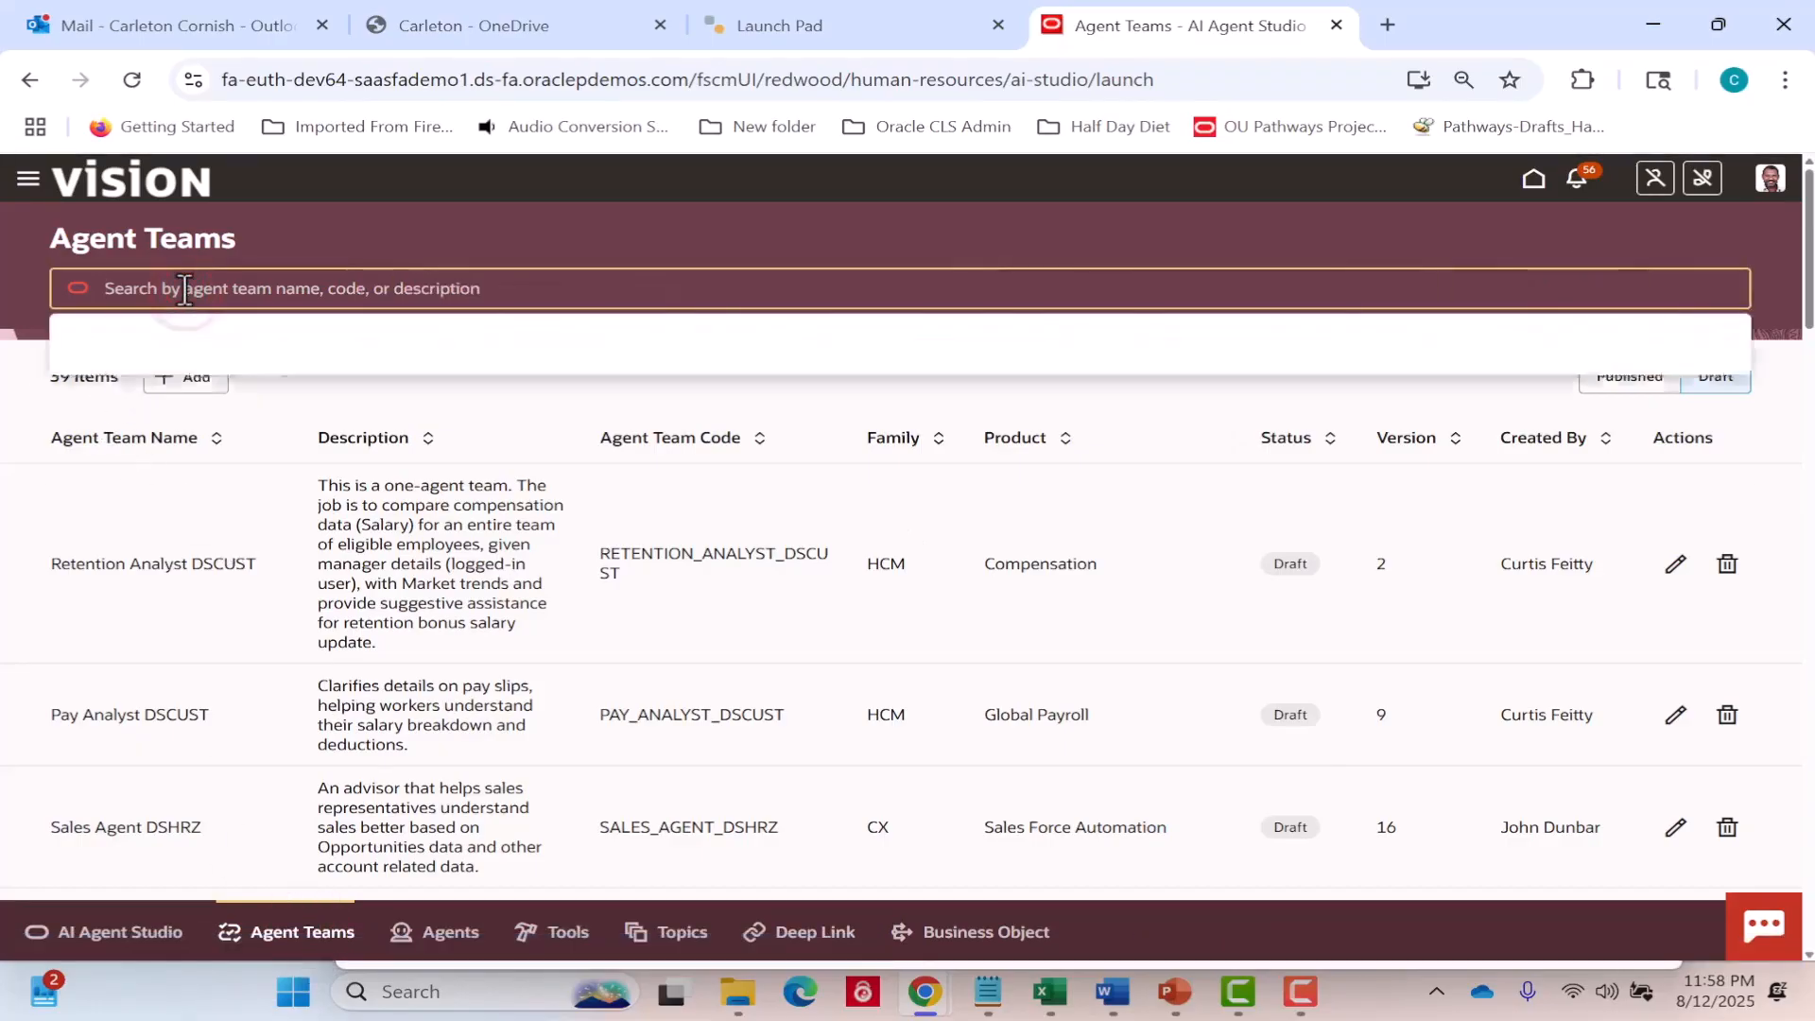
pyautogui.write('CAO')
pyautogui.write('9')
pyautogui.press('Return')
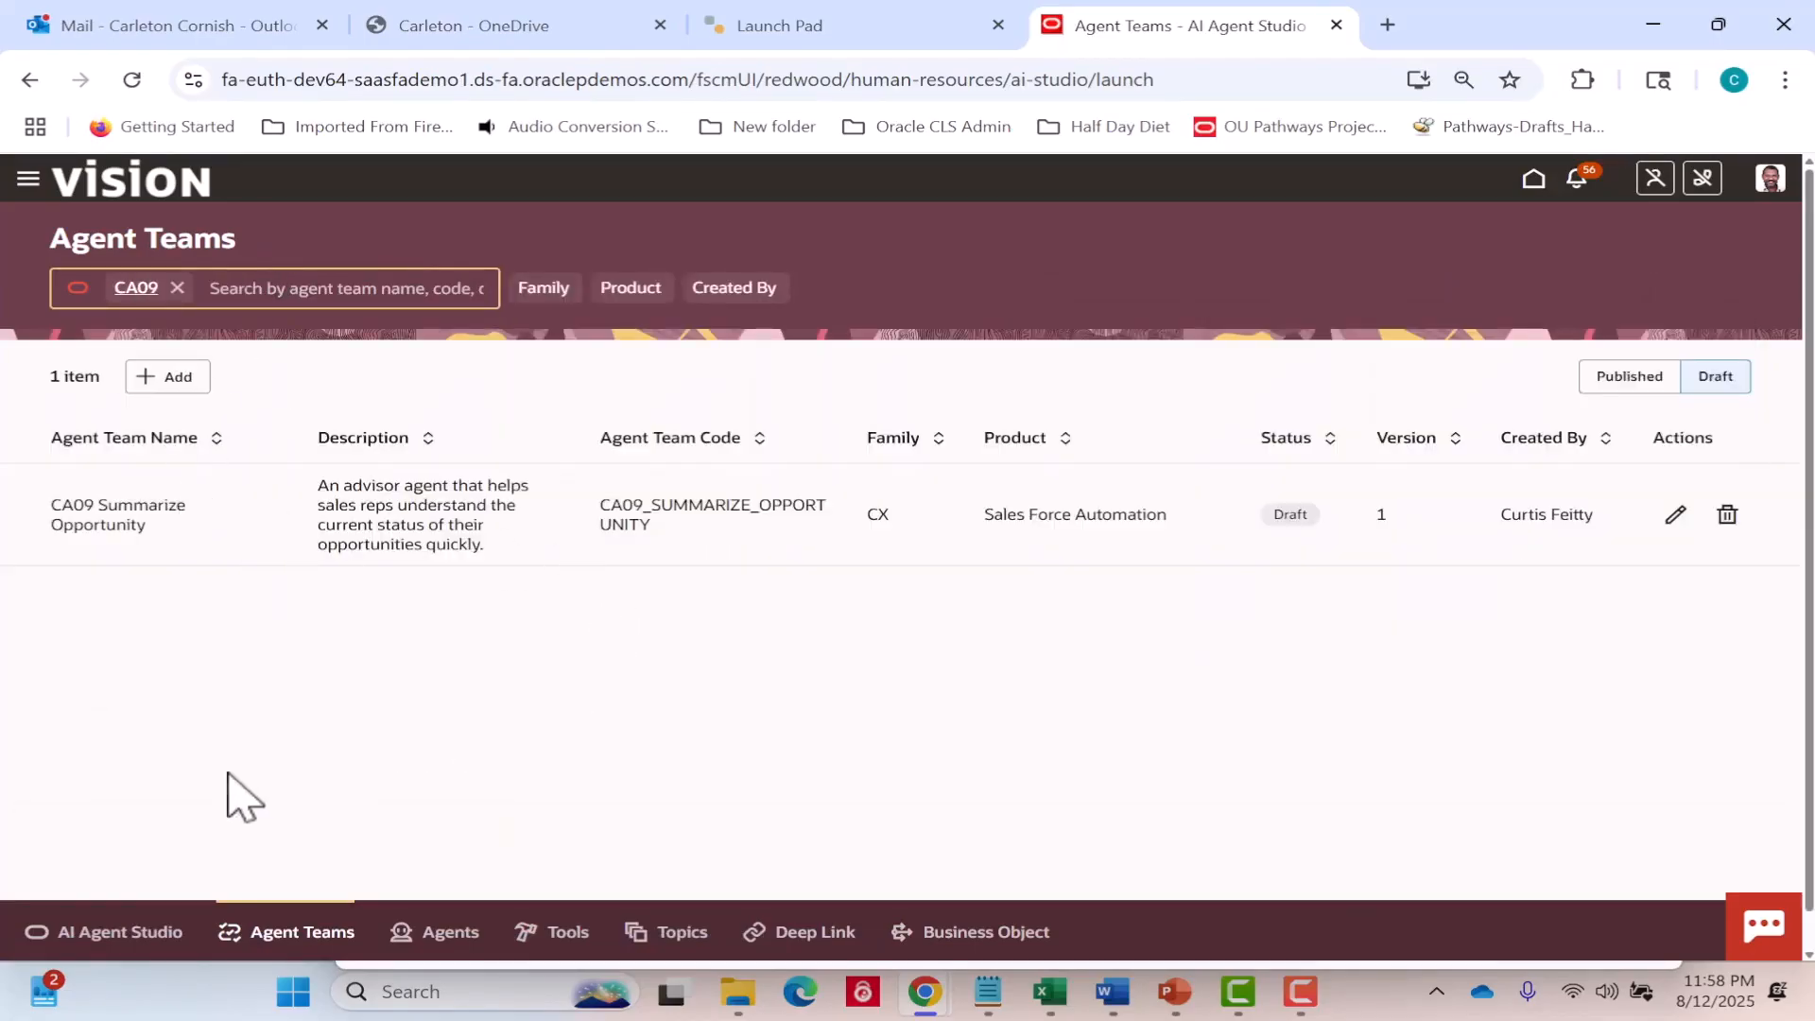
pyautogui.click(1676, 515)
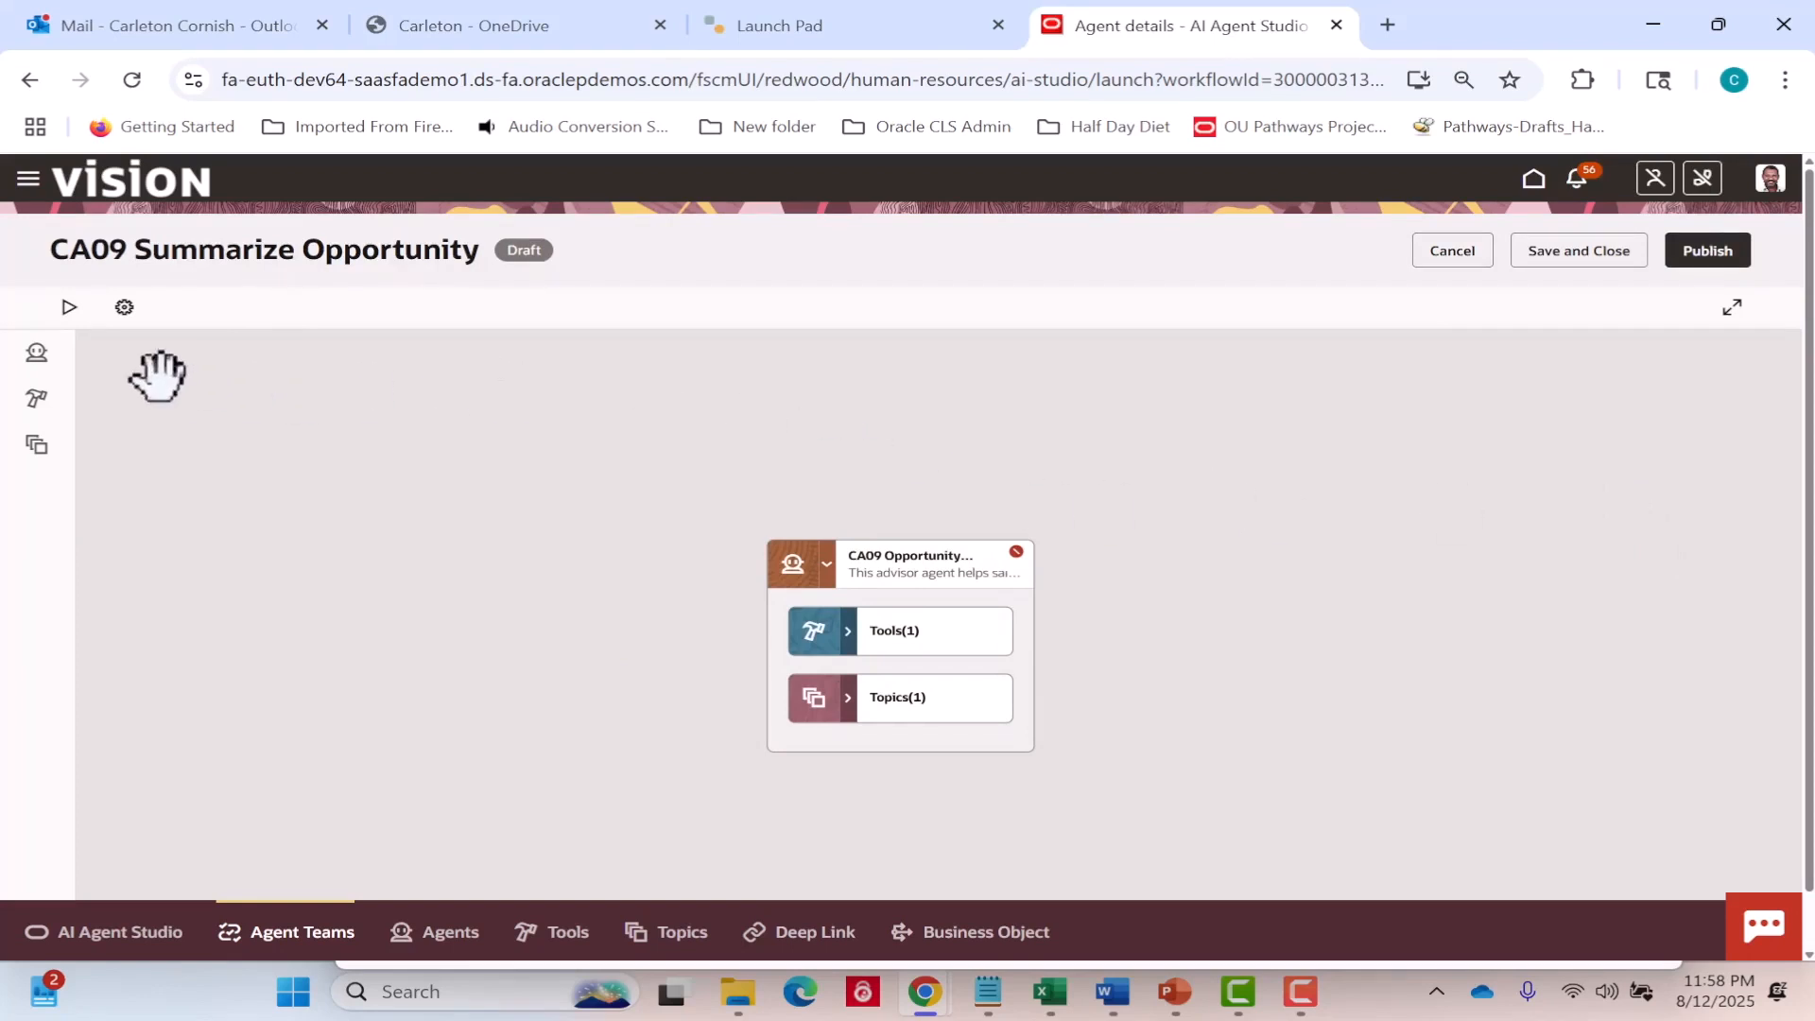
# Test the agent team in debug mode with "Summarize the opportunity 127764" and inspect the CA09 Get Opportunity Information tool's input and output.
pyautogui.click(69, 311)
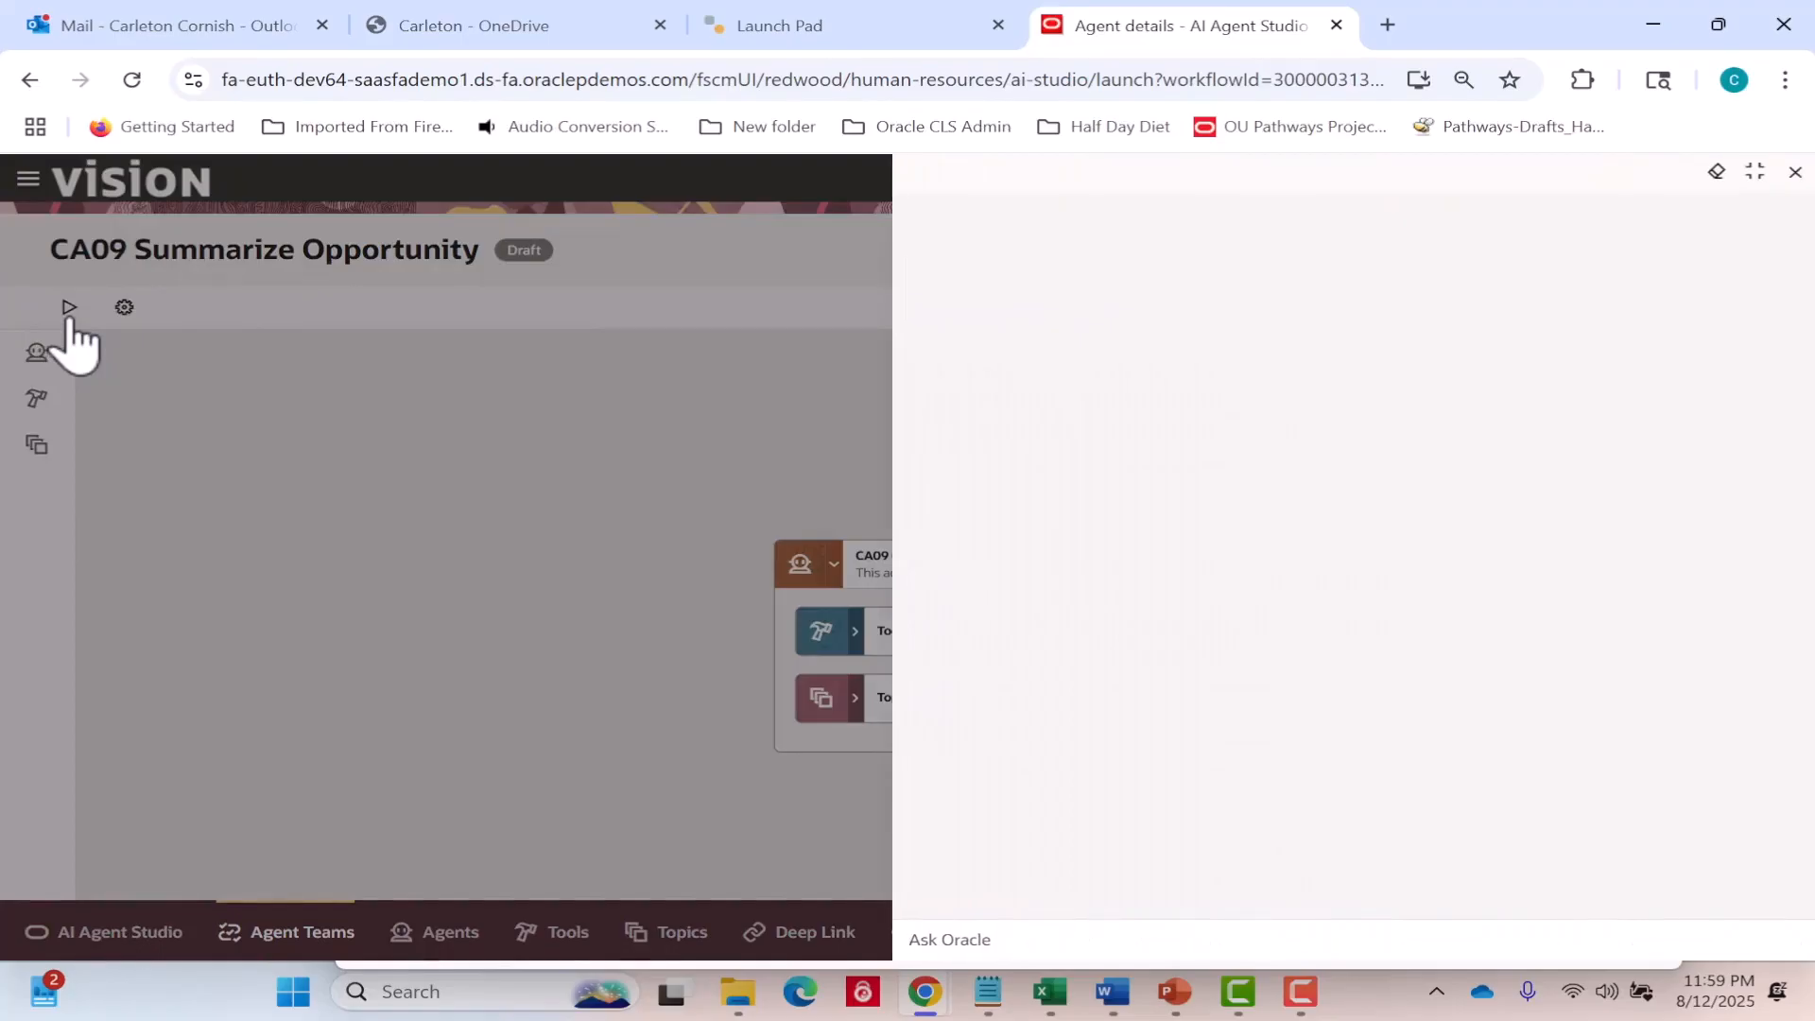
pyautogui.click(1024, 948)
pyautogui.write('Summ')
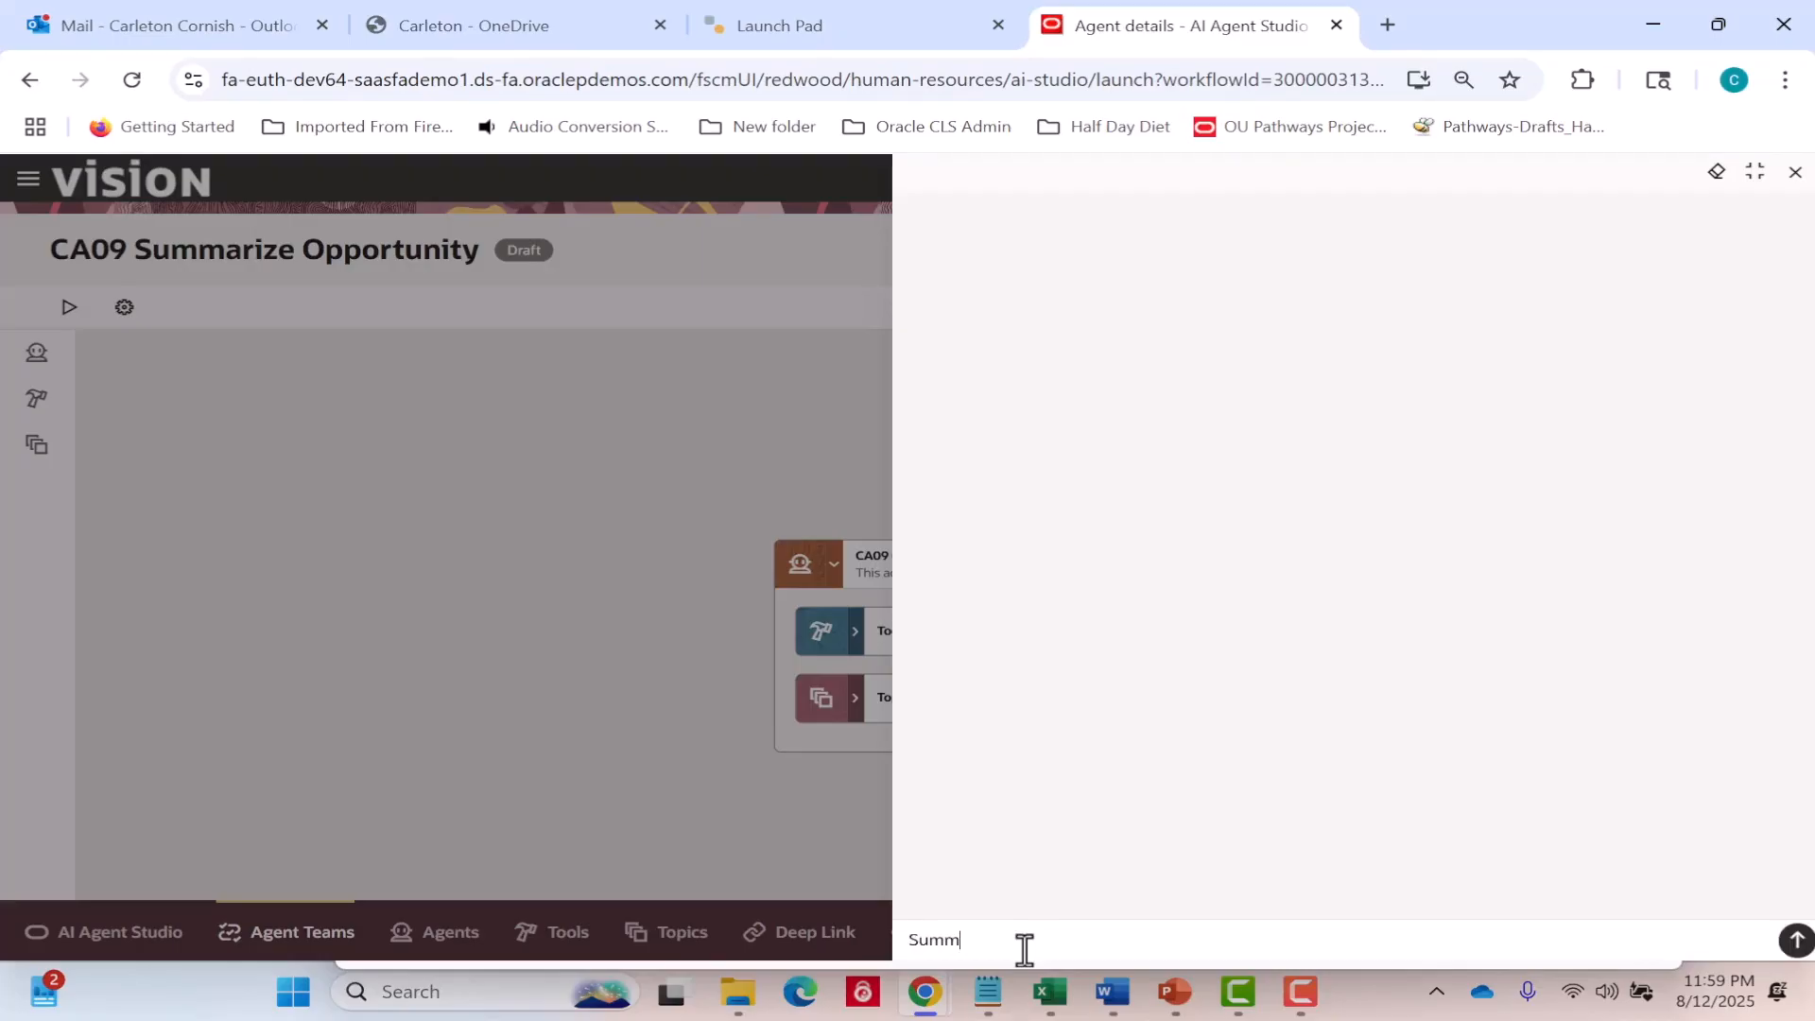
pyautogui.write('arize the opportunity 127764')
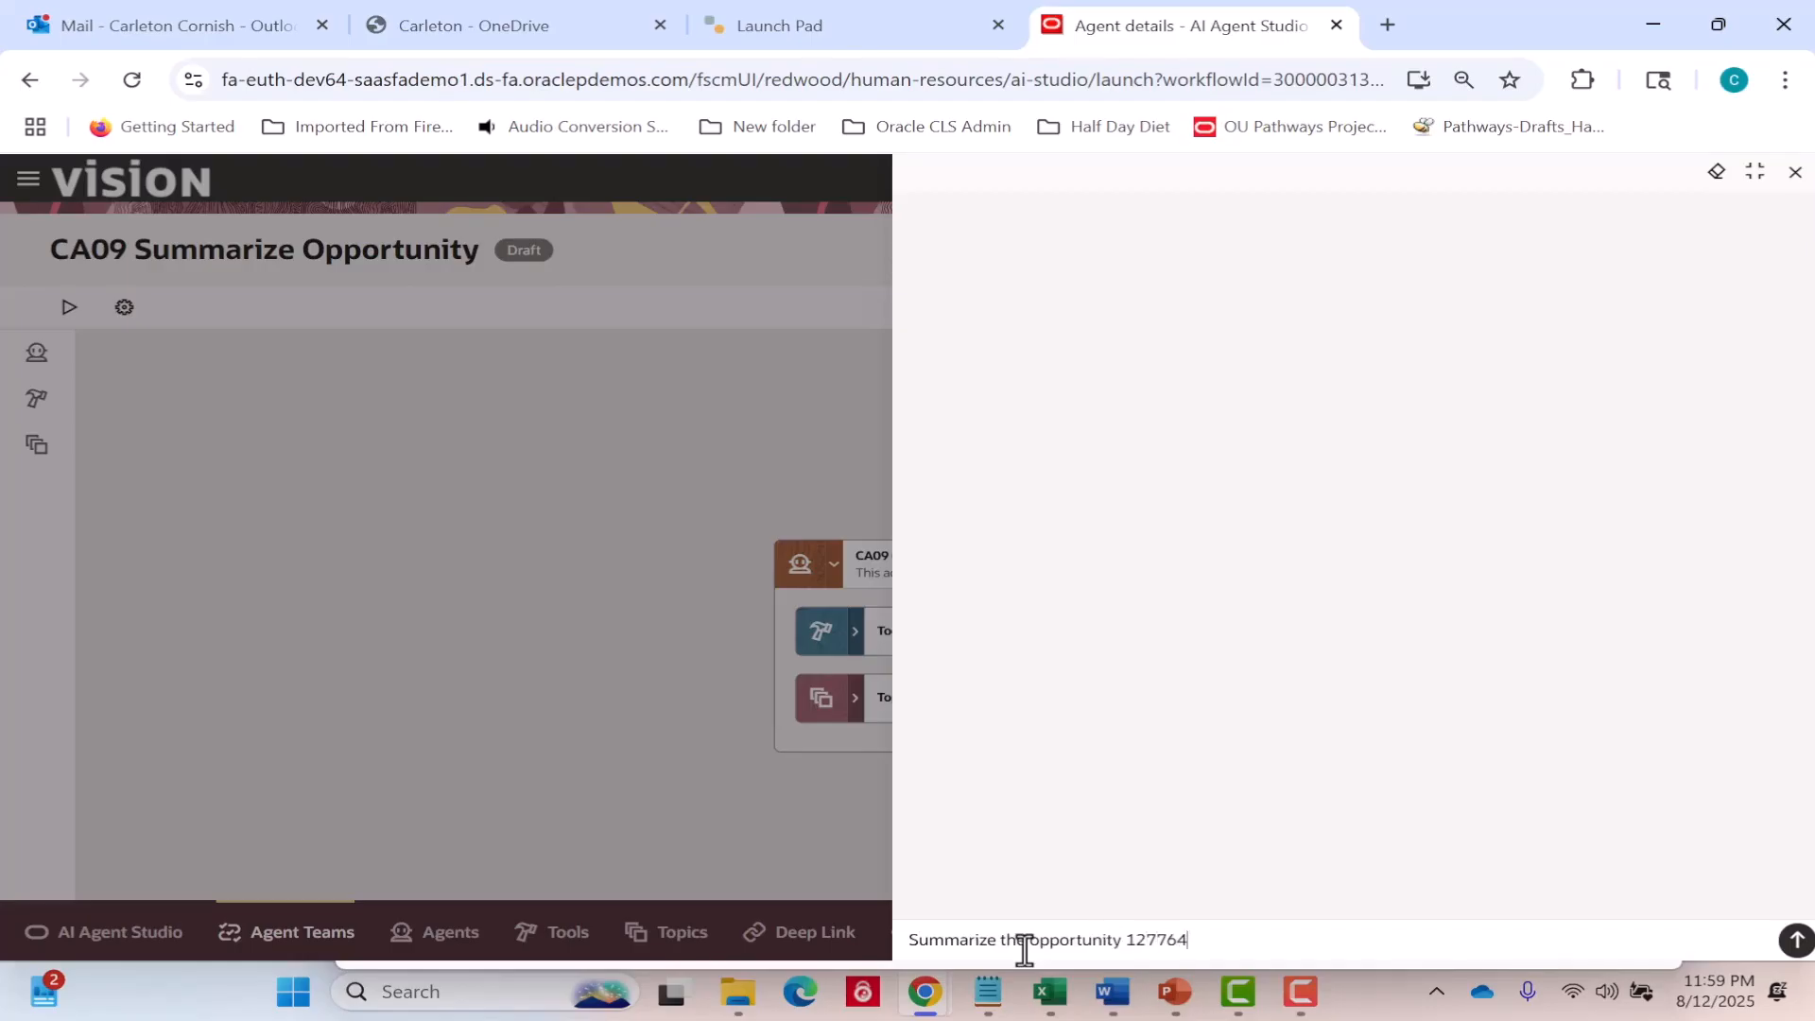
pyautogui.press('Return')
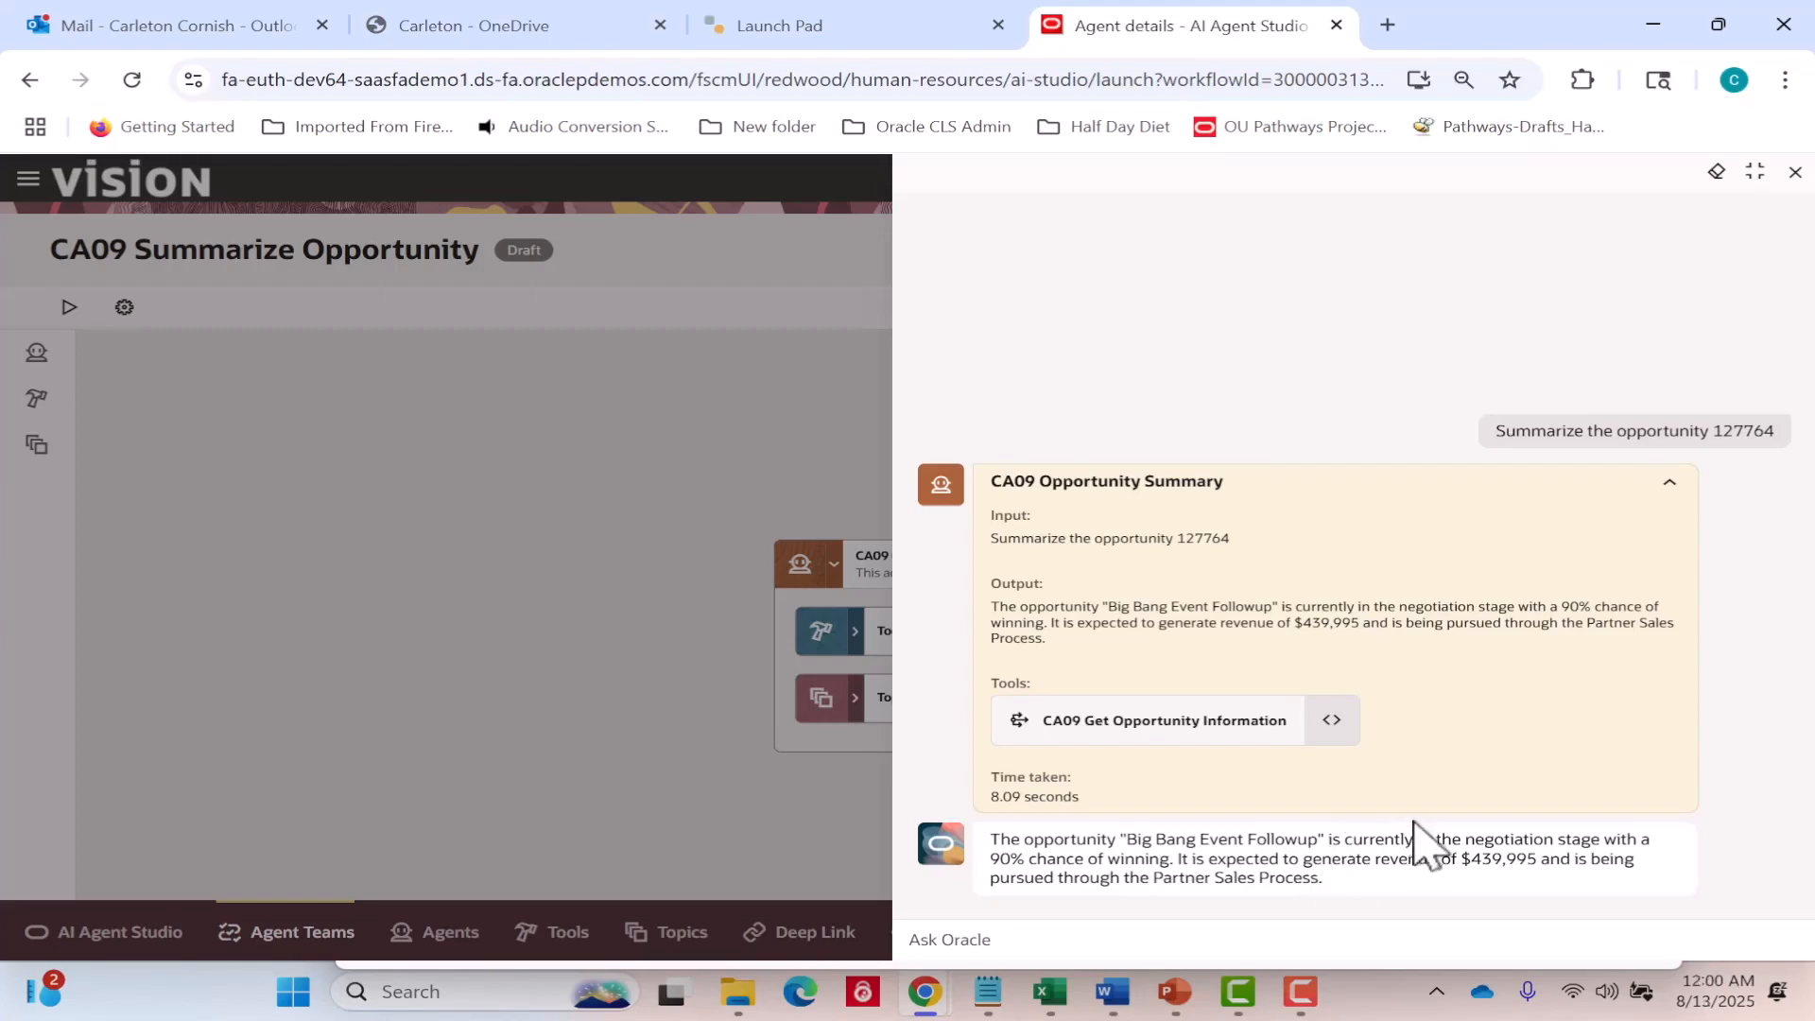
pyautogui.click(1333, 720)
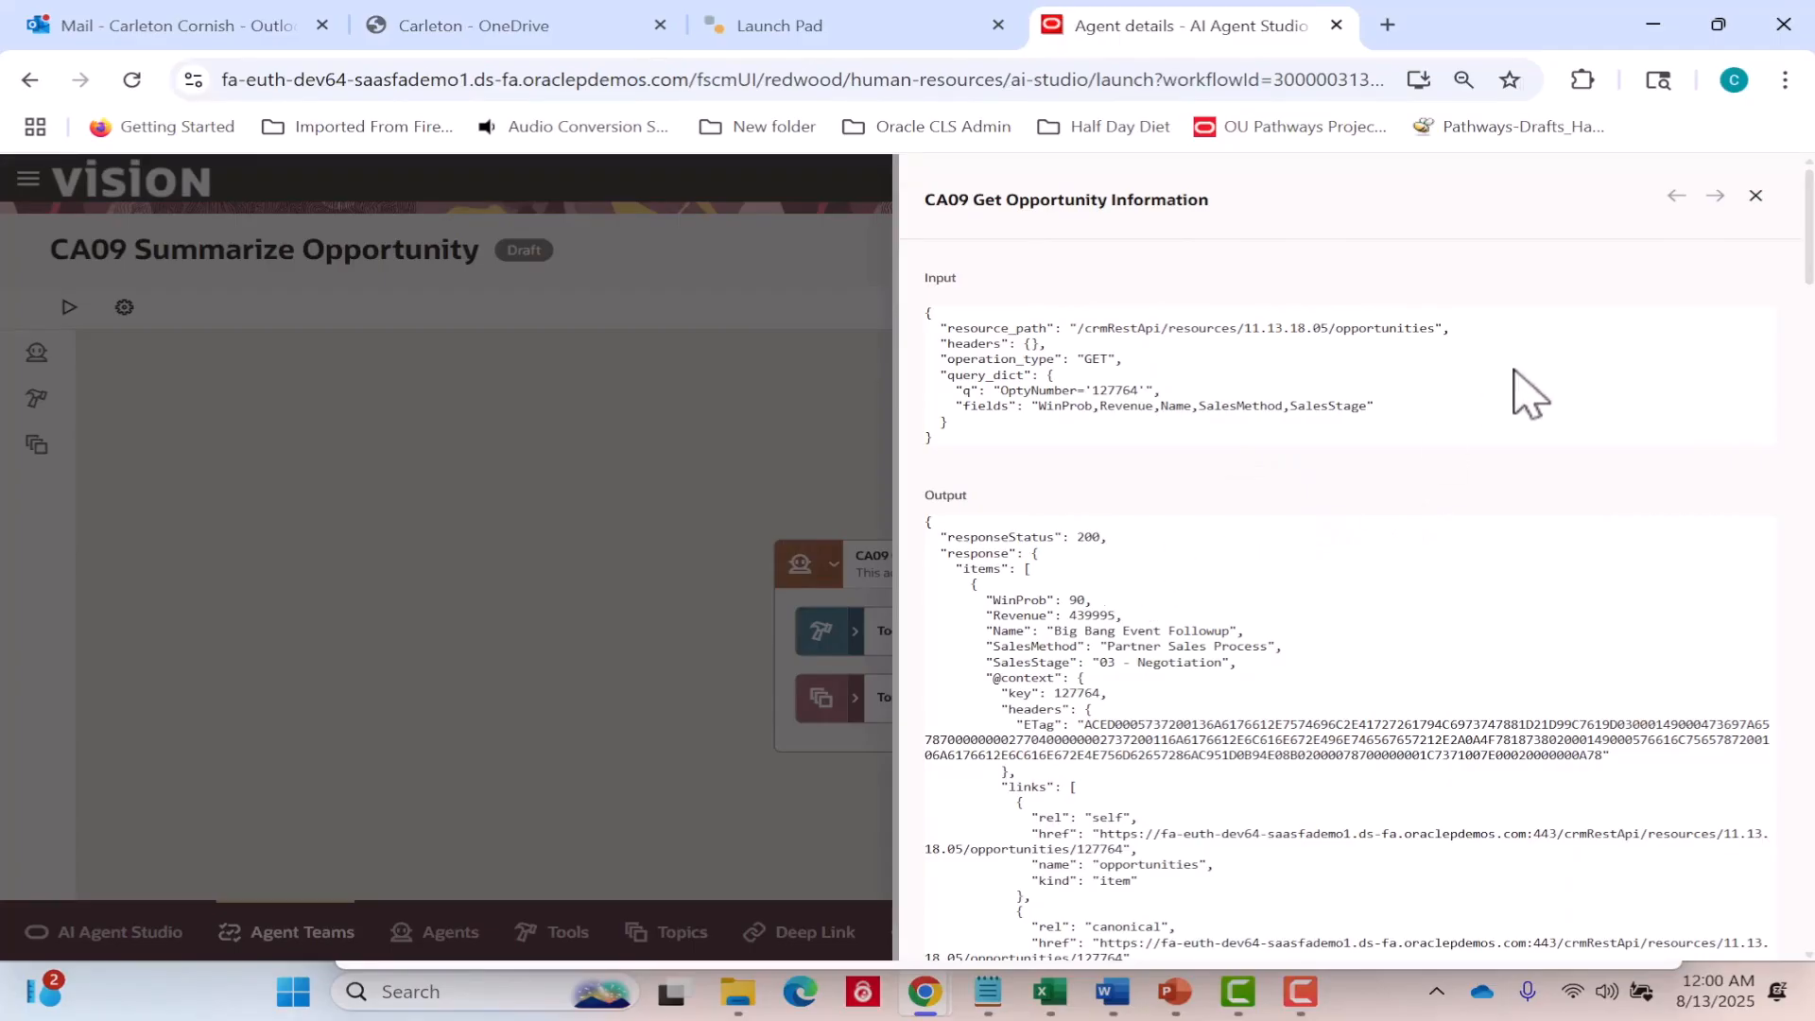
pyautogui.click(1755, 197)
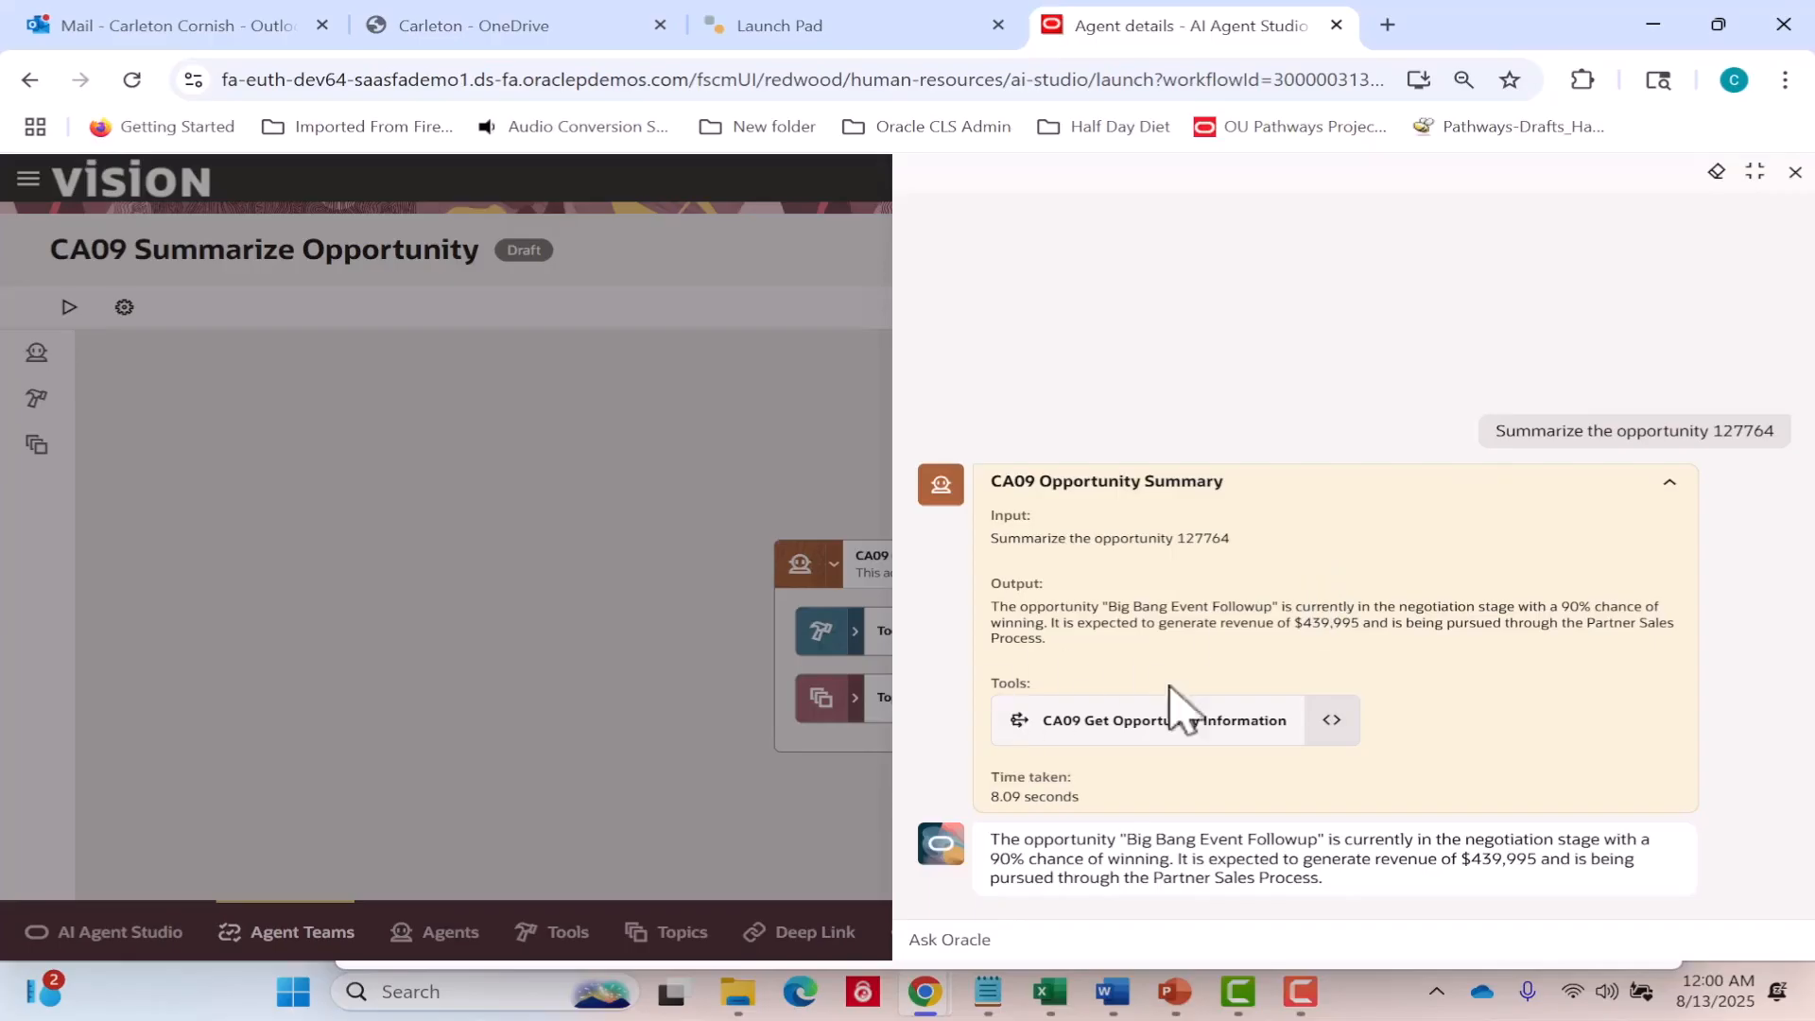
# Submit the test question Tell me about the opportunity {"resource":"opportunities","OptyNumber":127787"} to the agent team.
pyautogui.click(1002, 939)
pyautogui.write('Tel')
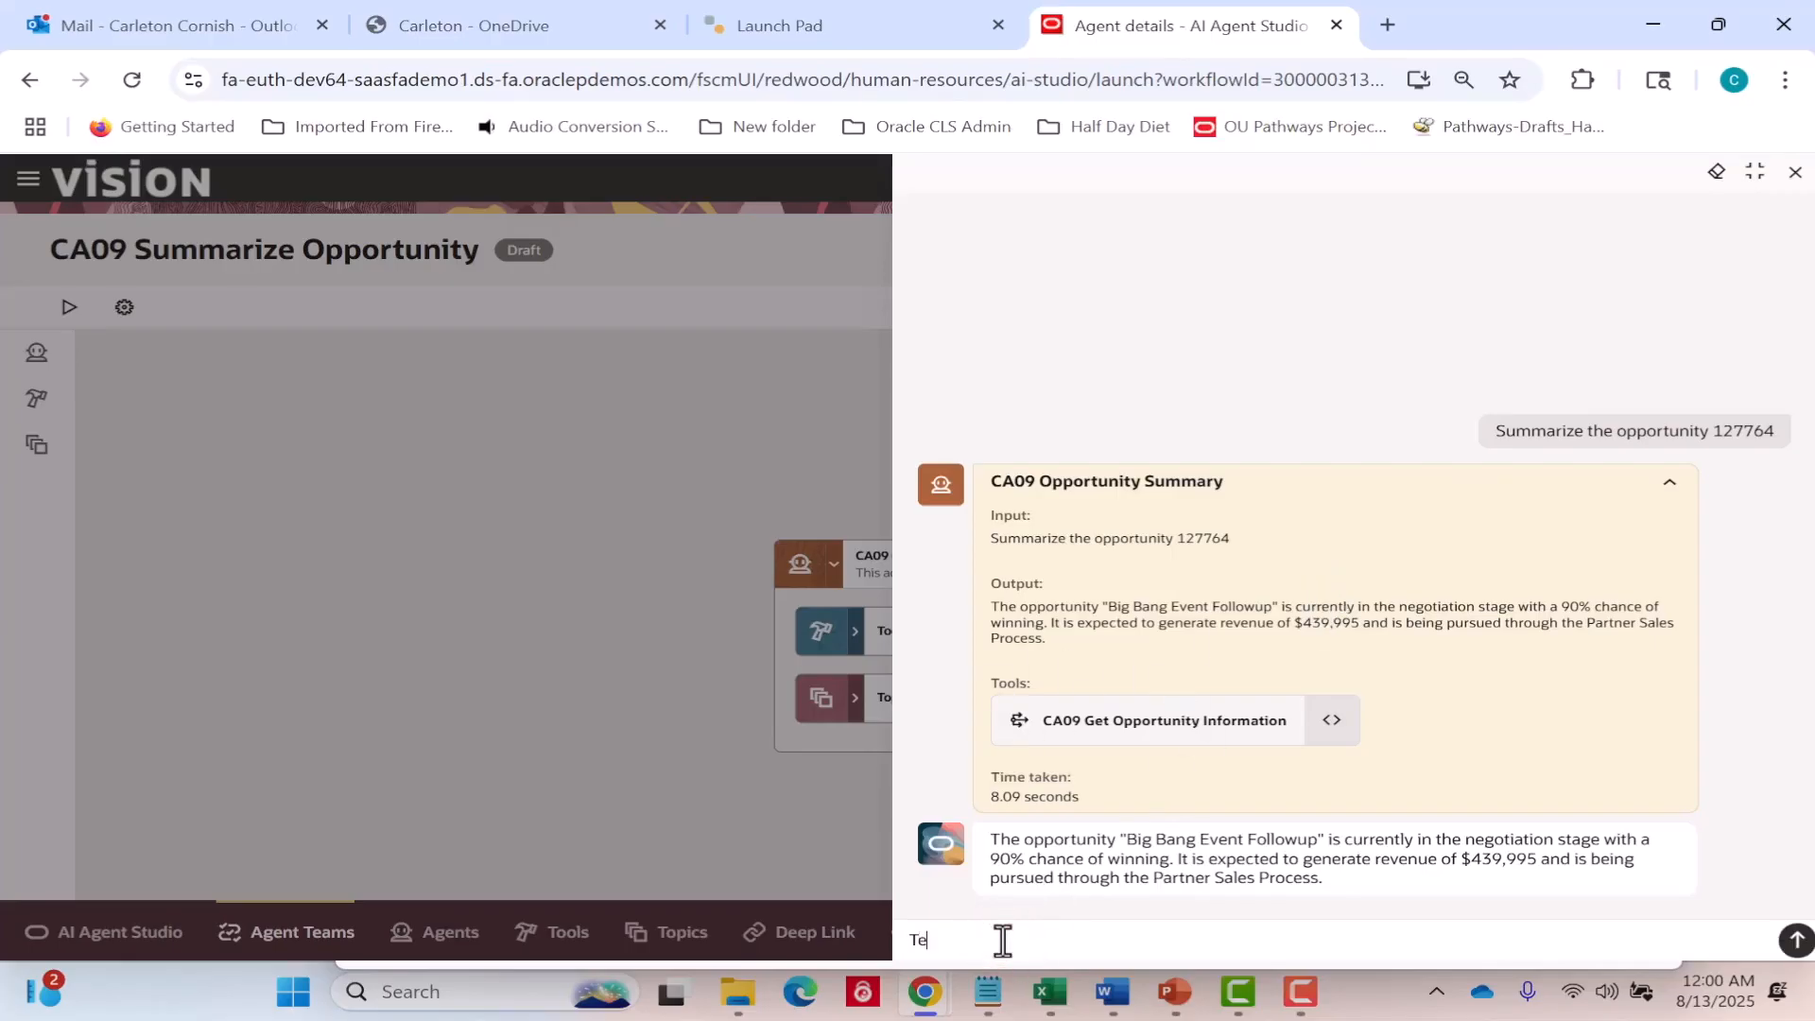
pyautogui.write('l me about the opportunity {:resource')
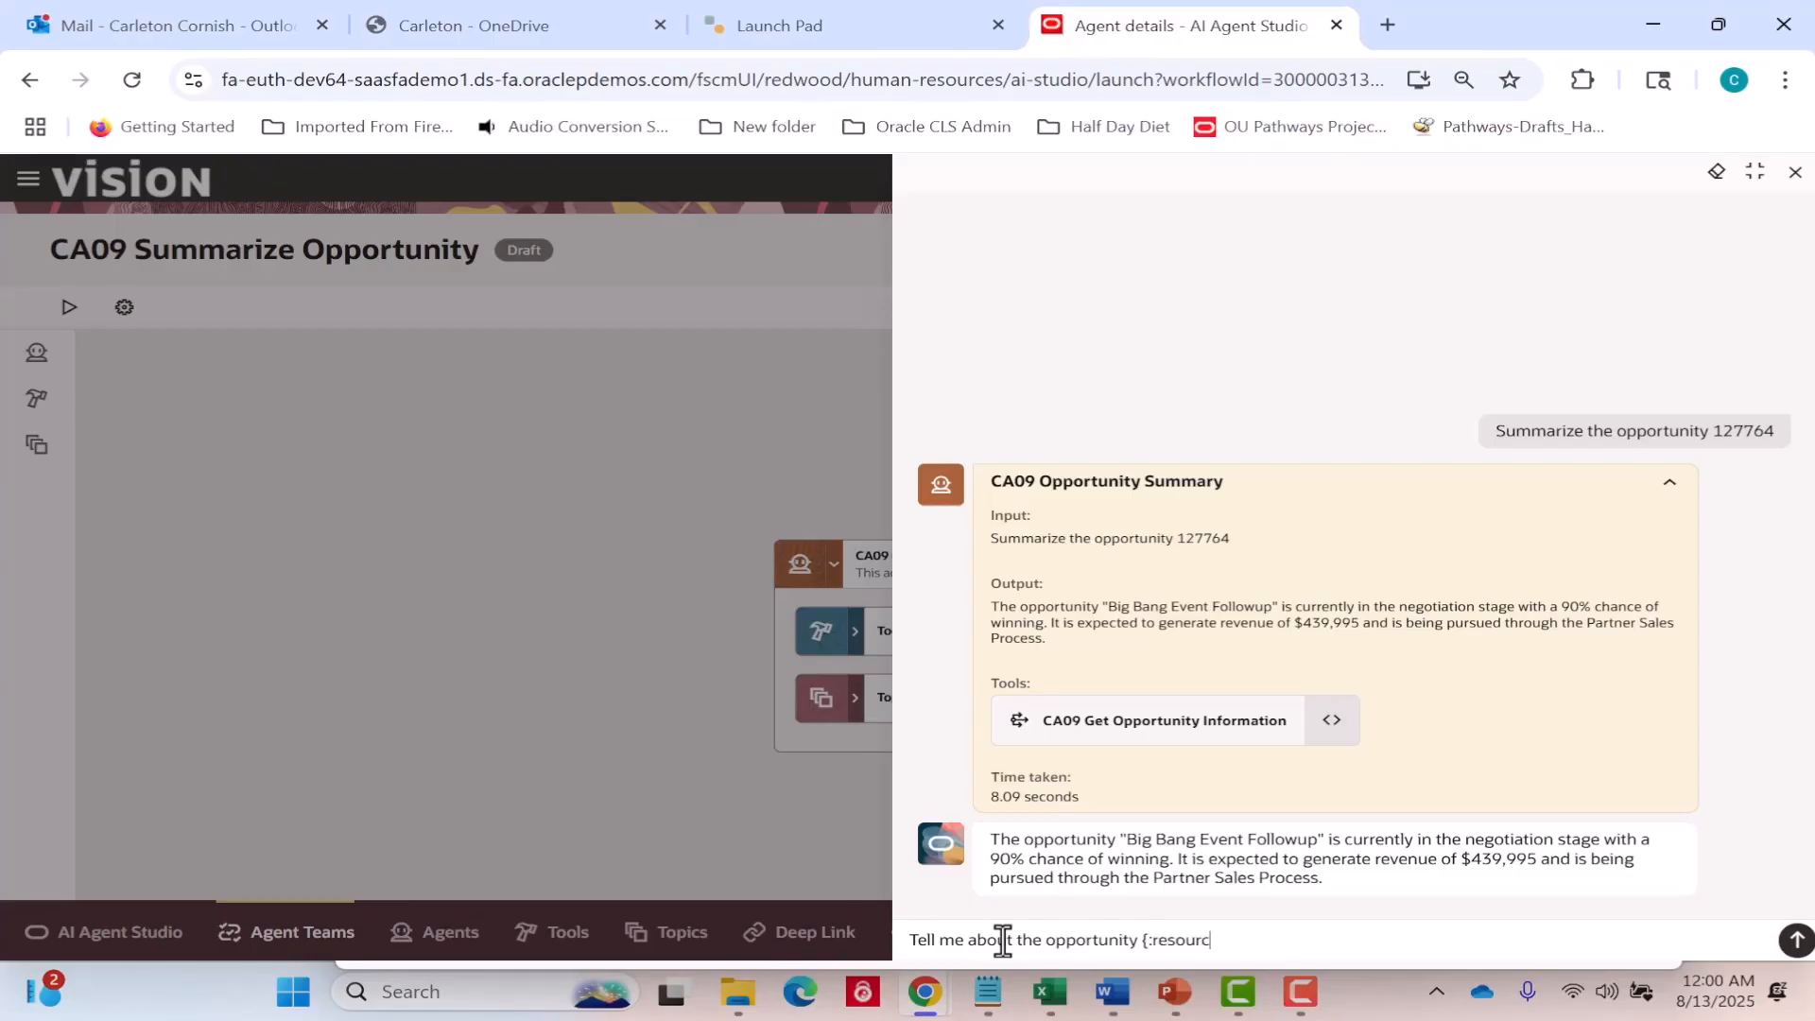
pyautogui.press('BackSpace')
pyautogui.press('BackSpace')
pyautogui.press('BackSpace')
pyautogui.press('BackSpace')
pyautogui.press('BackSpace')
pyautogui.press('BackSpace')
pyautogui.press('BackSpace')
pyautogui.press('BackSpace')
pyautogui.press('BackSpace')
pyautogui.write('"resource":')
pyautogui.write('"opportunities')
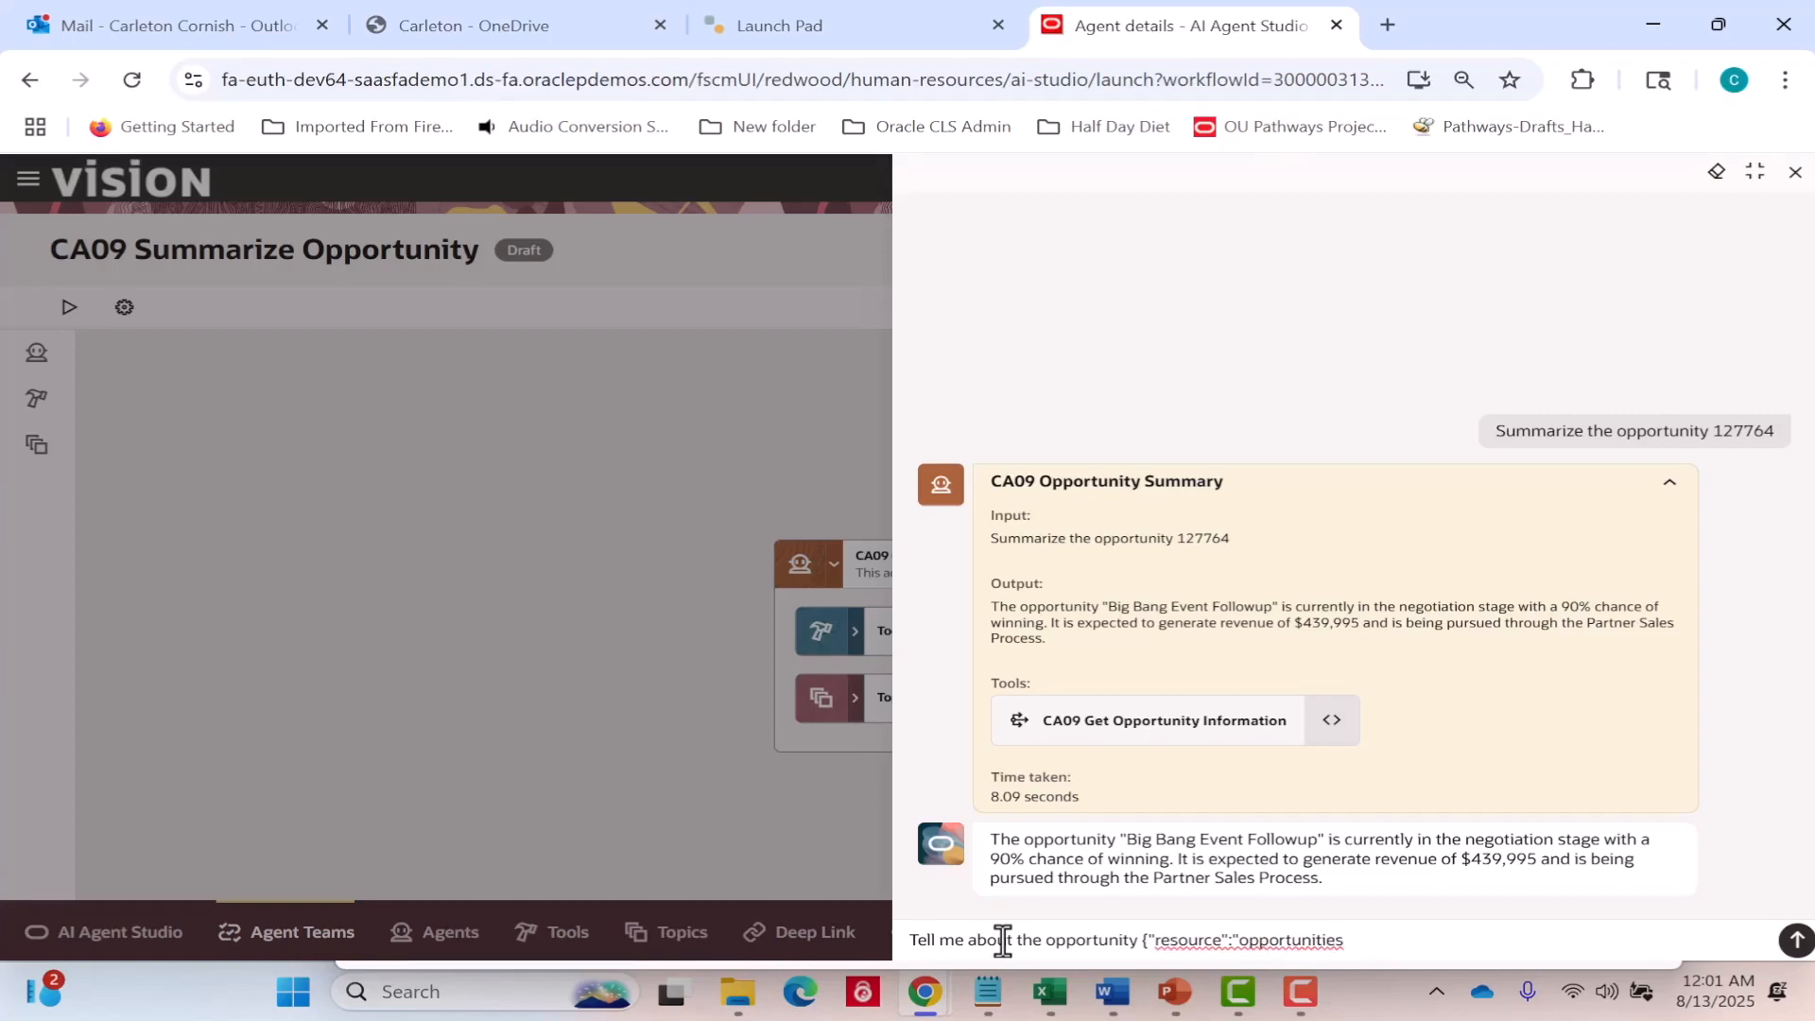
pyautogui.write('","OptyNumber"')
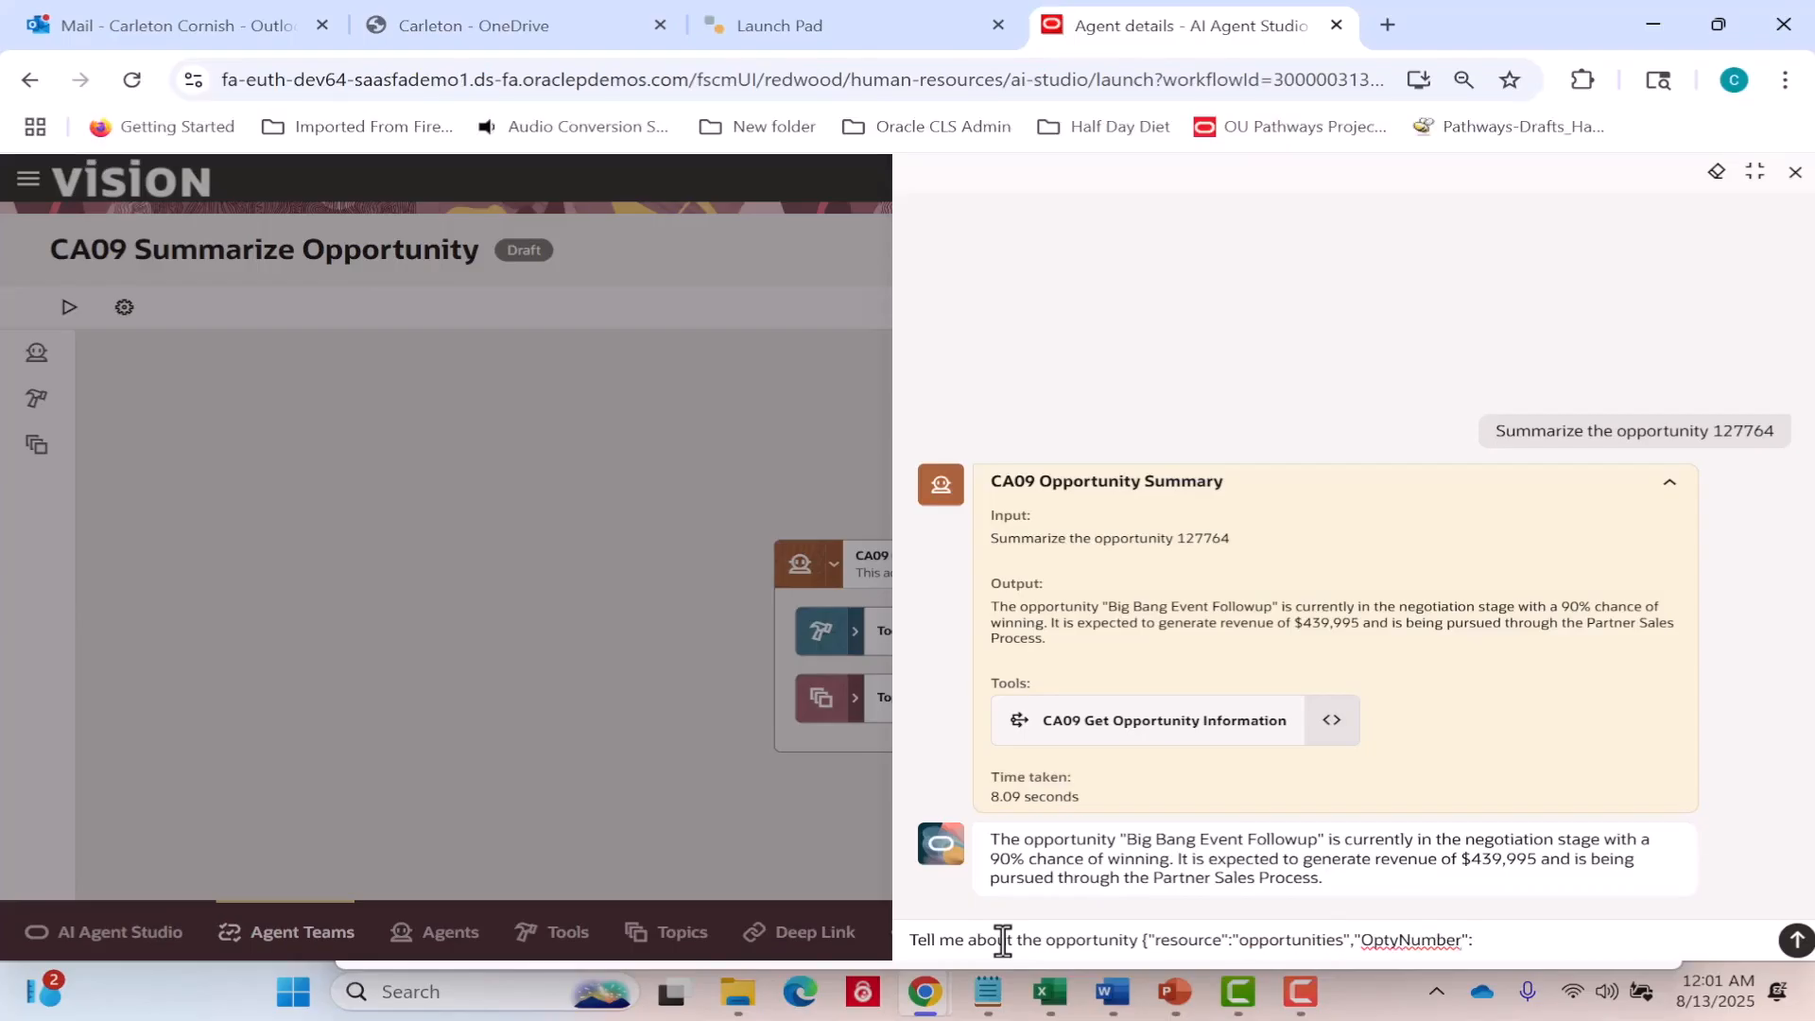
pyautogui.write(':127787"}')
pyautogui.press('Return')
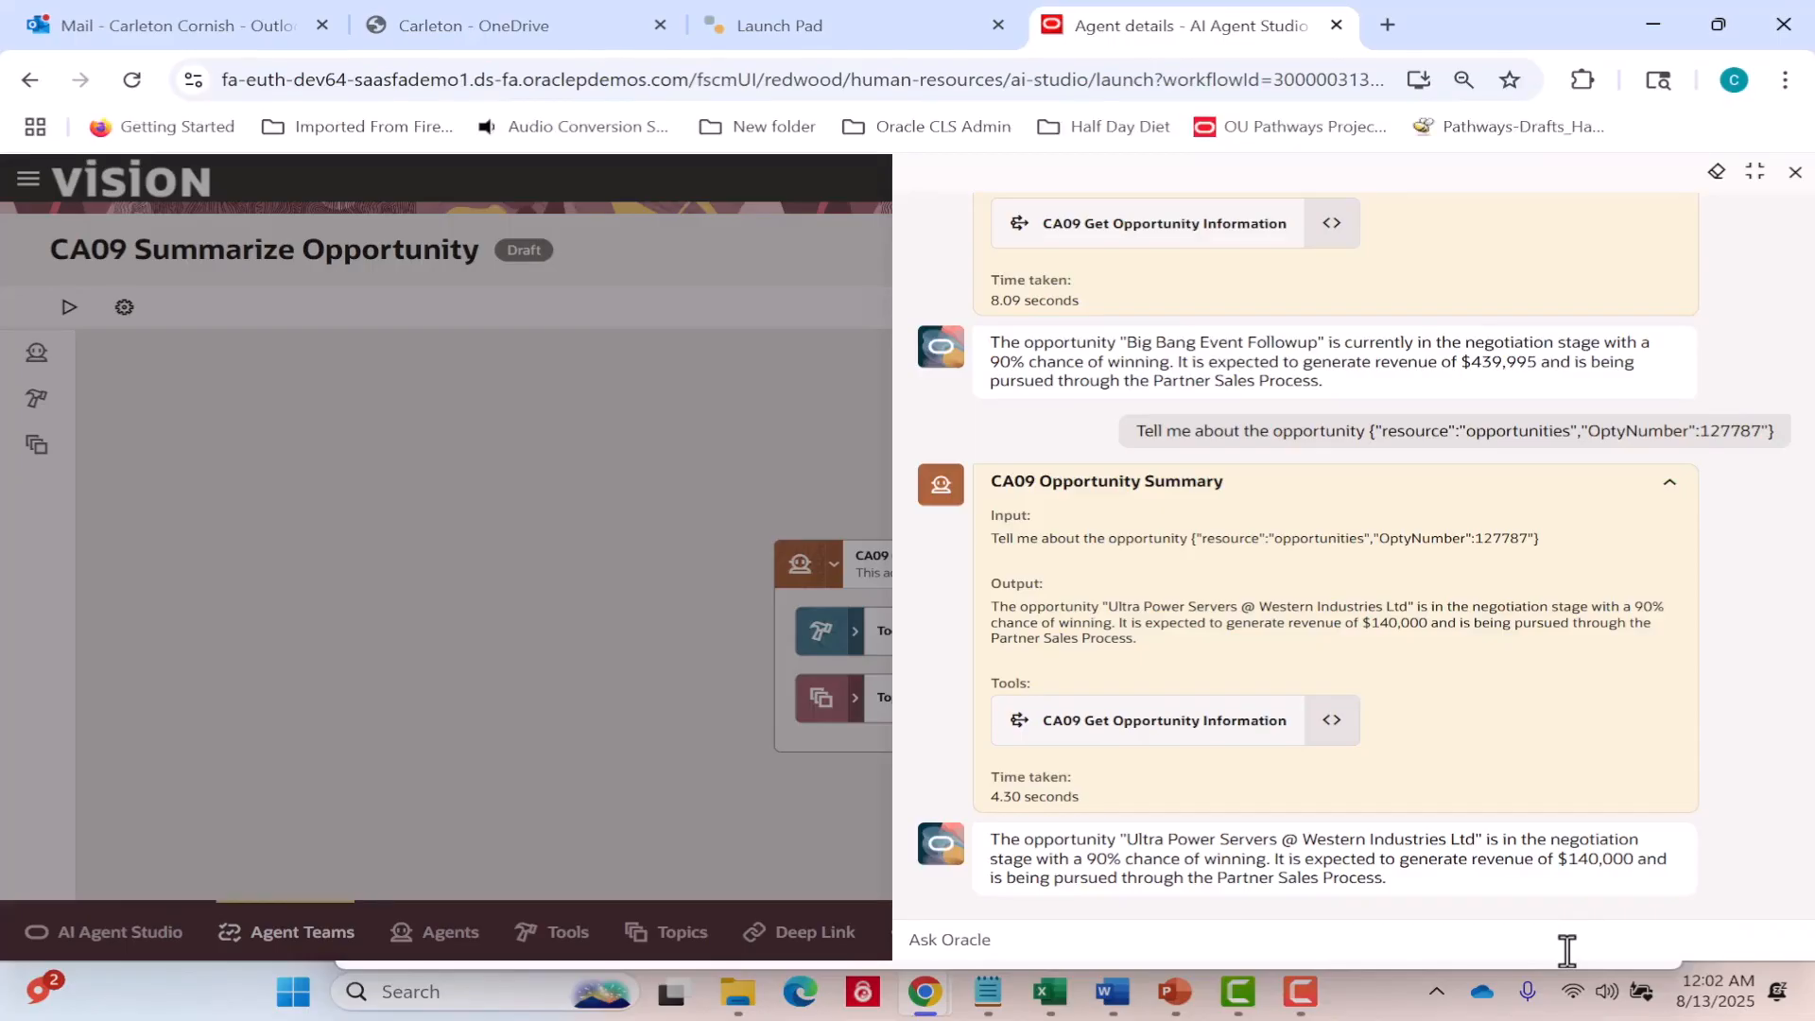
# Submit the test question "Show opportunities with more than 90%-win probability" to the agent team.
pyautogui.click(1401, 925)
pyautogui.write('Show opportunities with more than ')
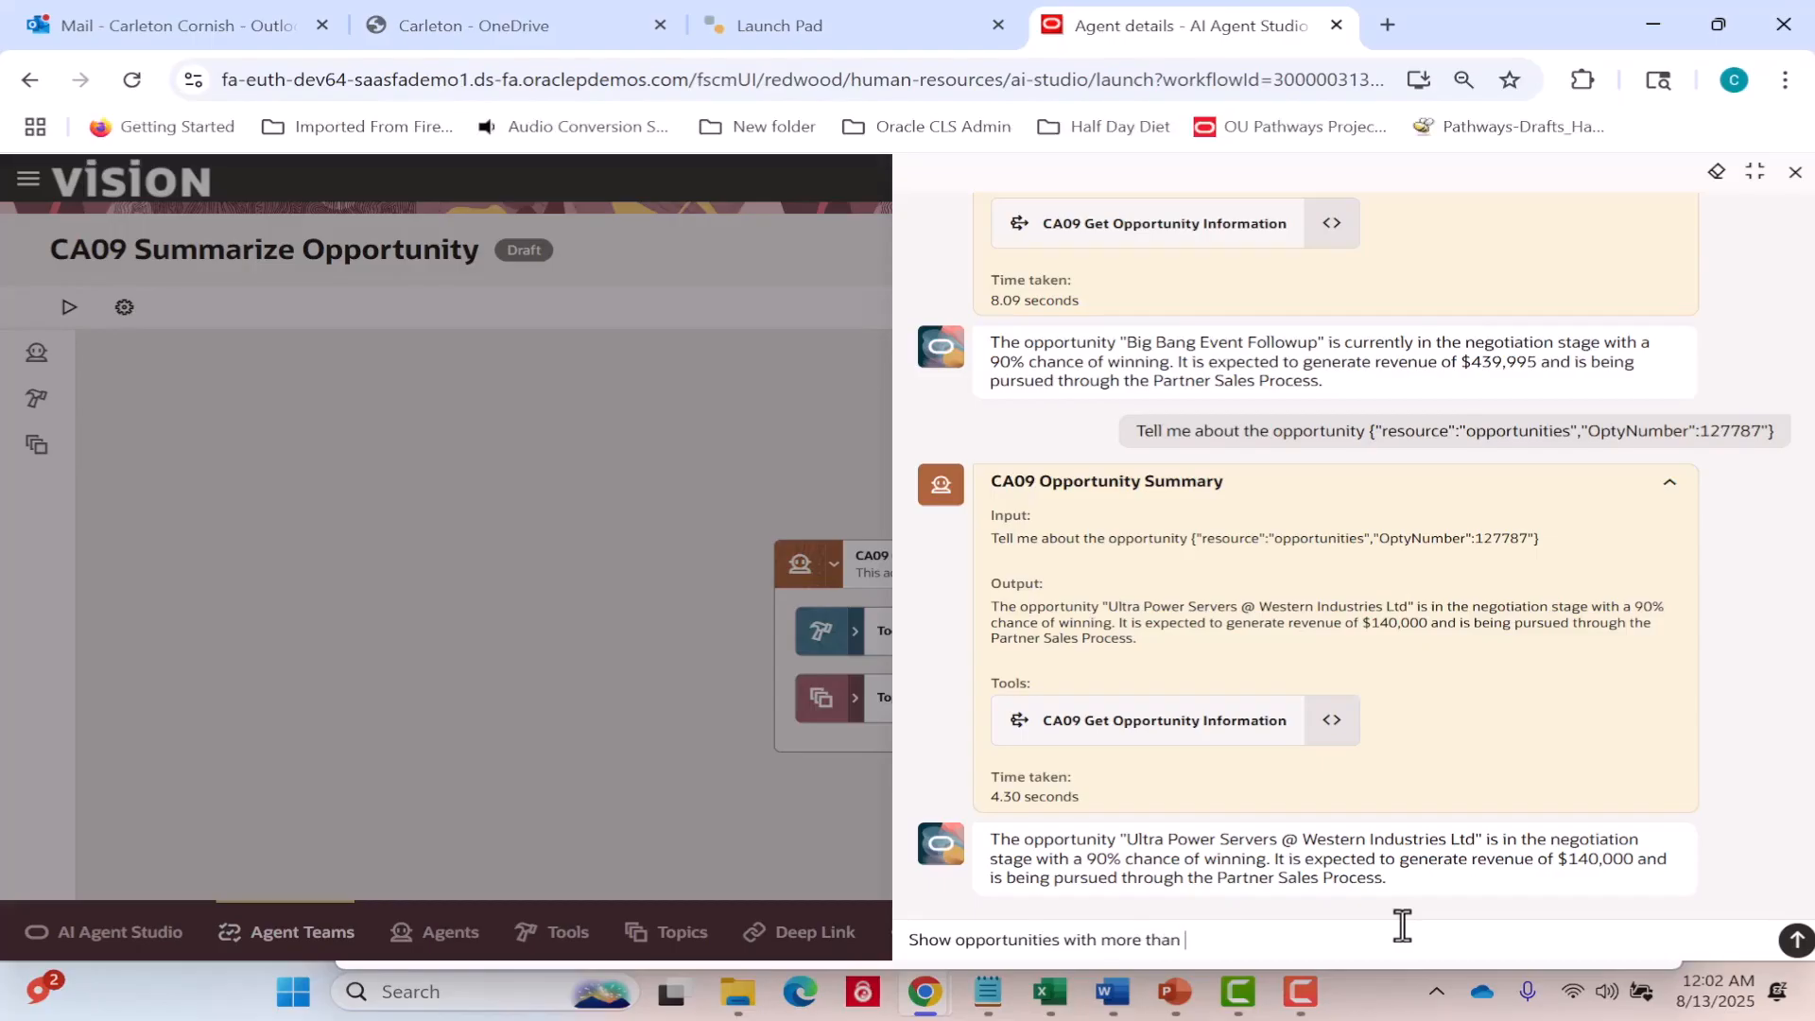
pyautogui.write('90%-winpr')
pyautogui.press('BackSpace')
pyautogui.press('BackSpace')
pyautogui.write('probability')
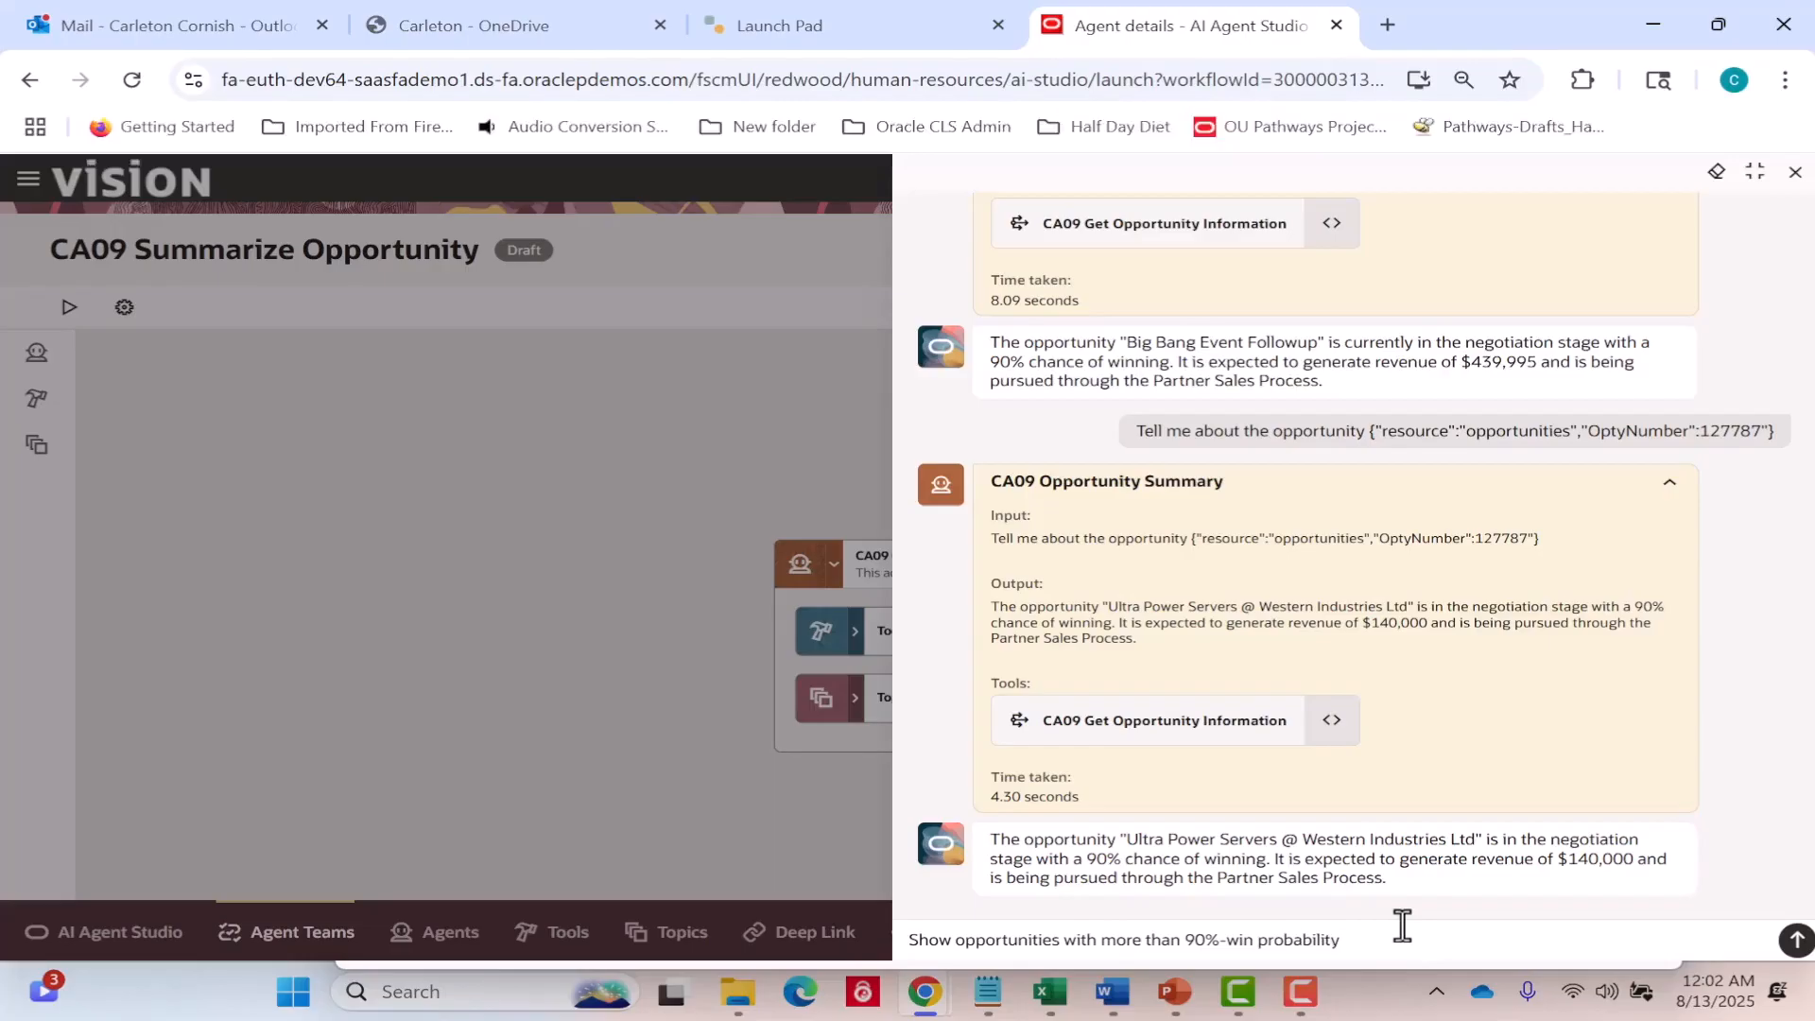
pyautogui.press('Return')
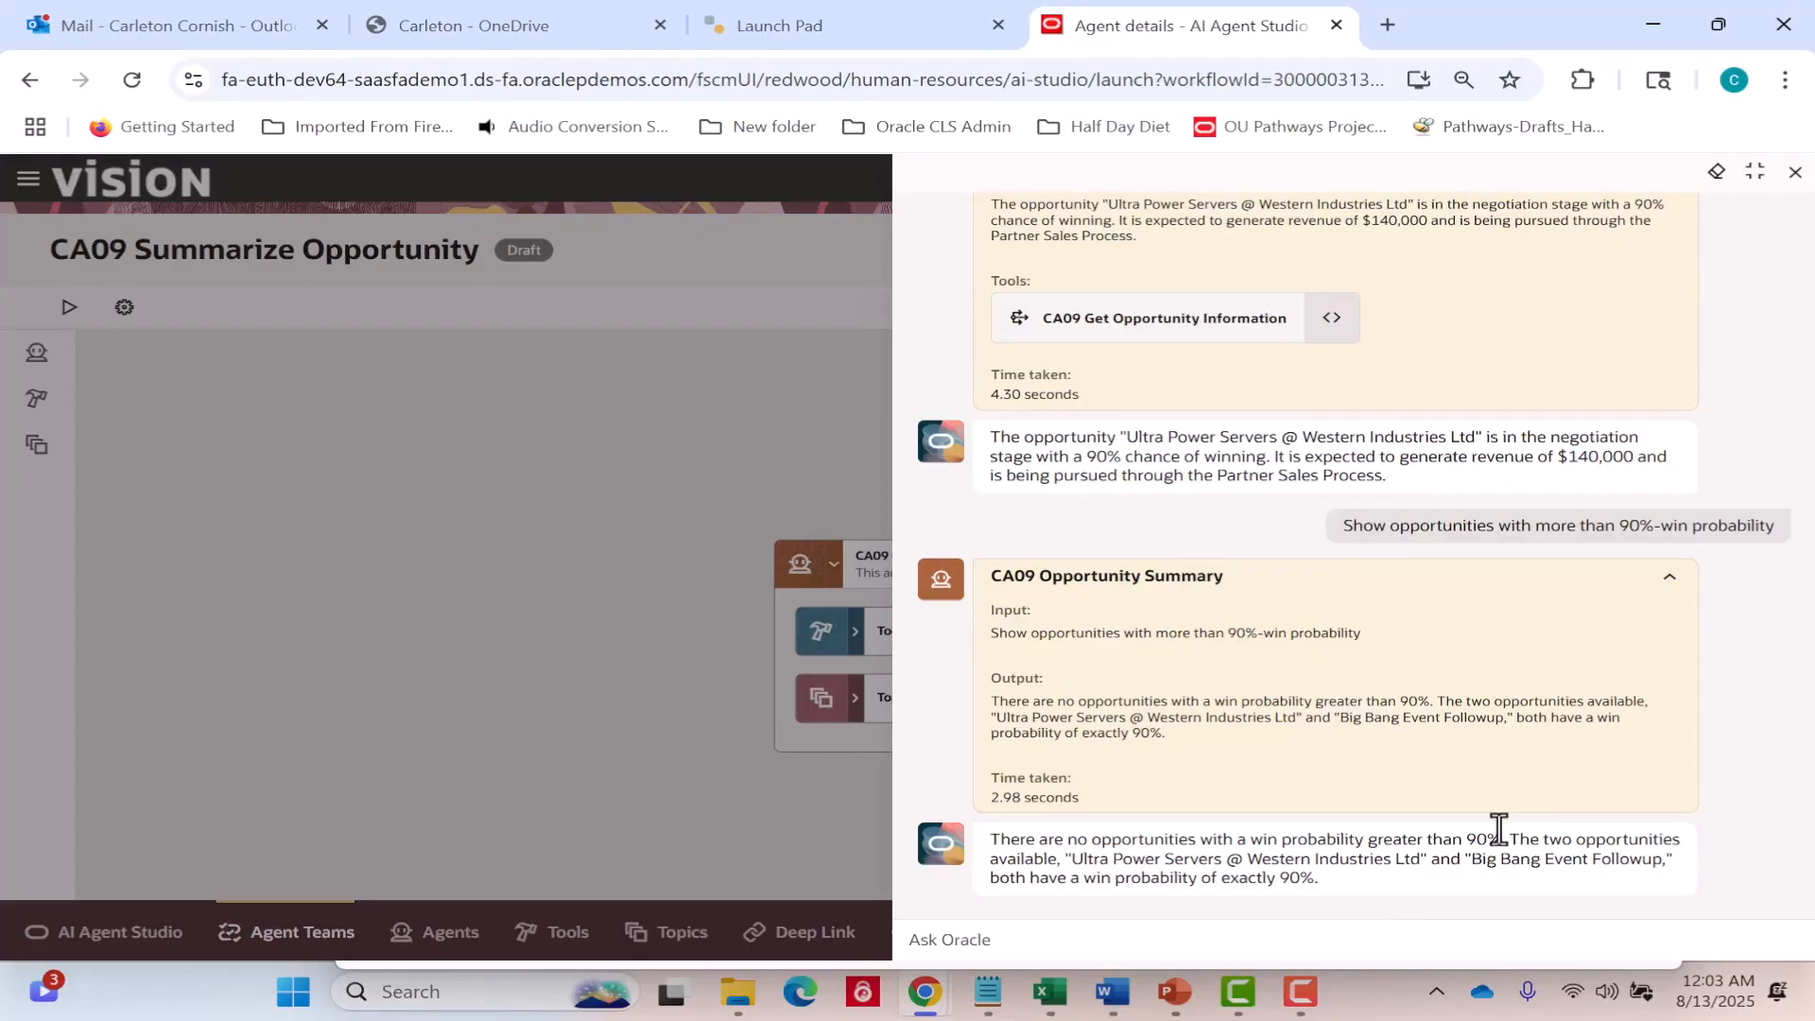
# Submit the test question "Show opportunities that are in final sales stages" to the agent team.
pyautogui.click(1512, 955)
pyautogui.write('Sh')
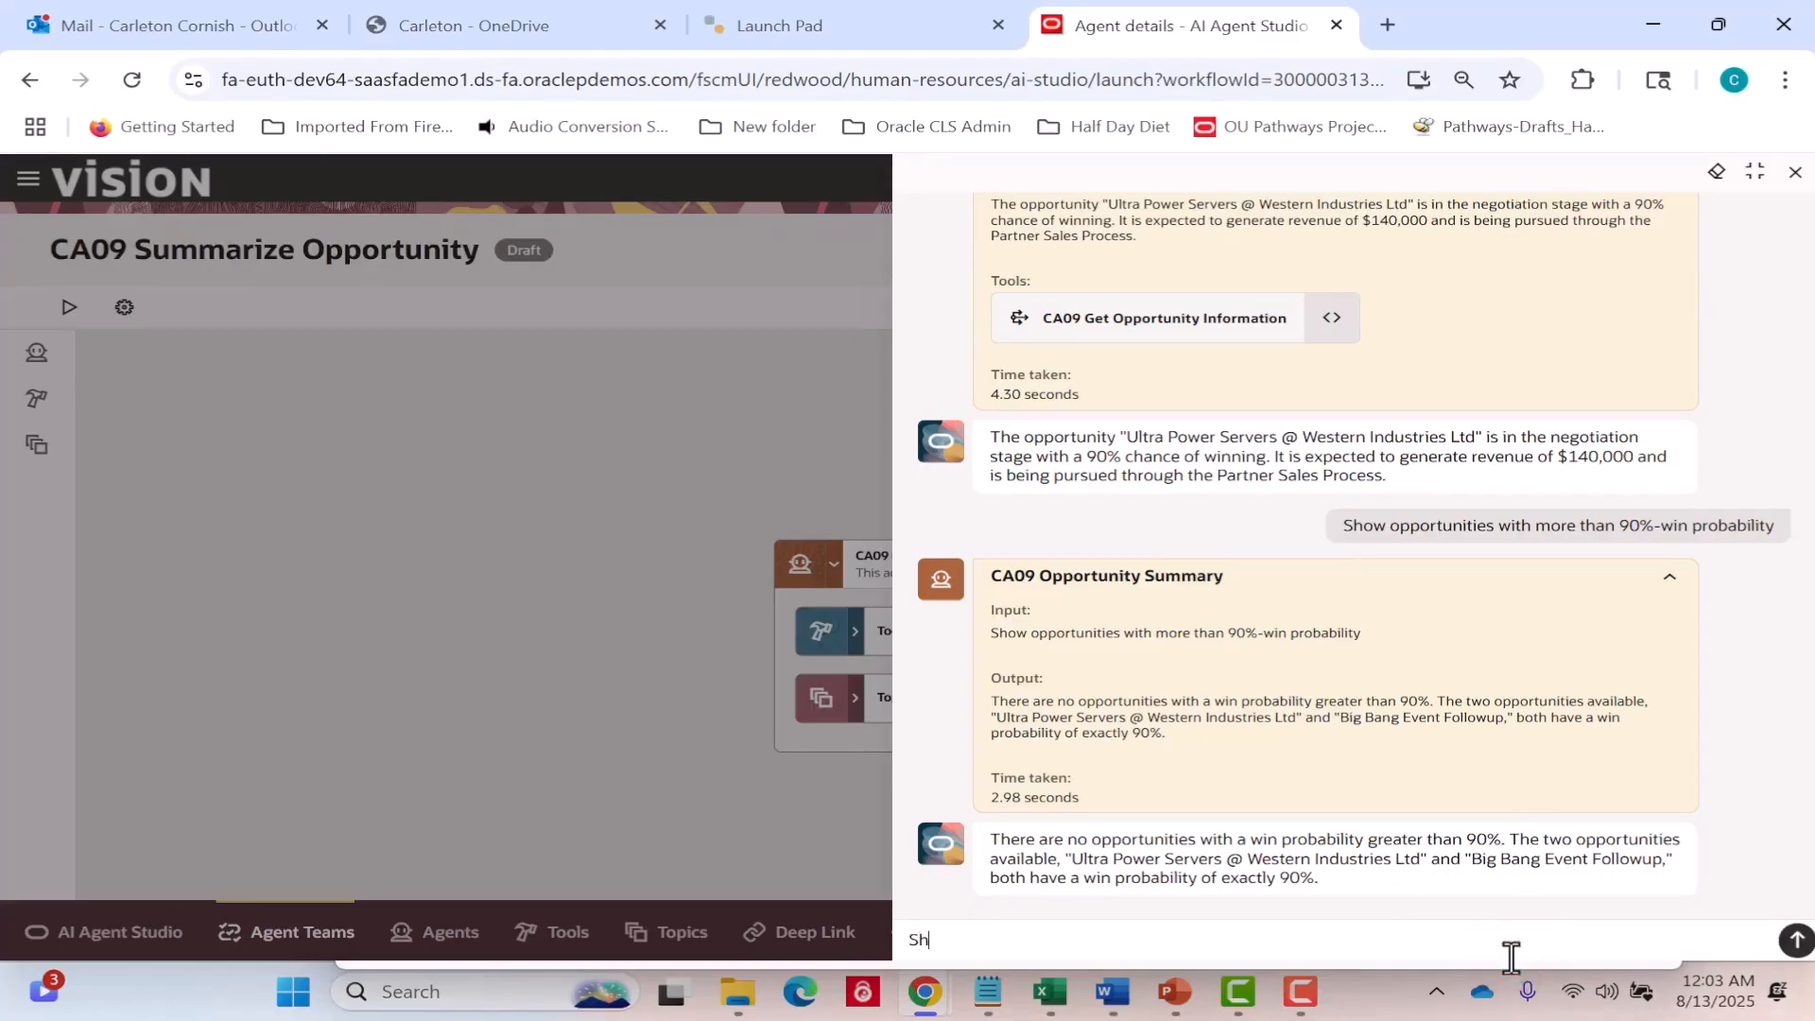
pyautogui.write('ow opportunities that are i')
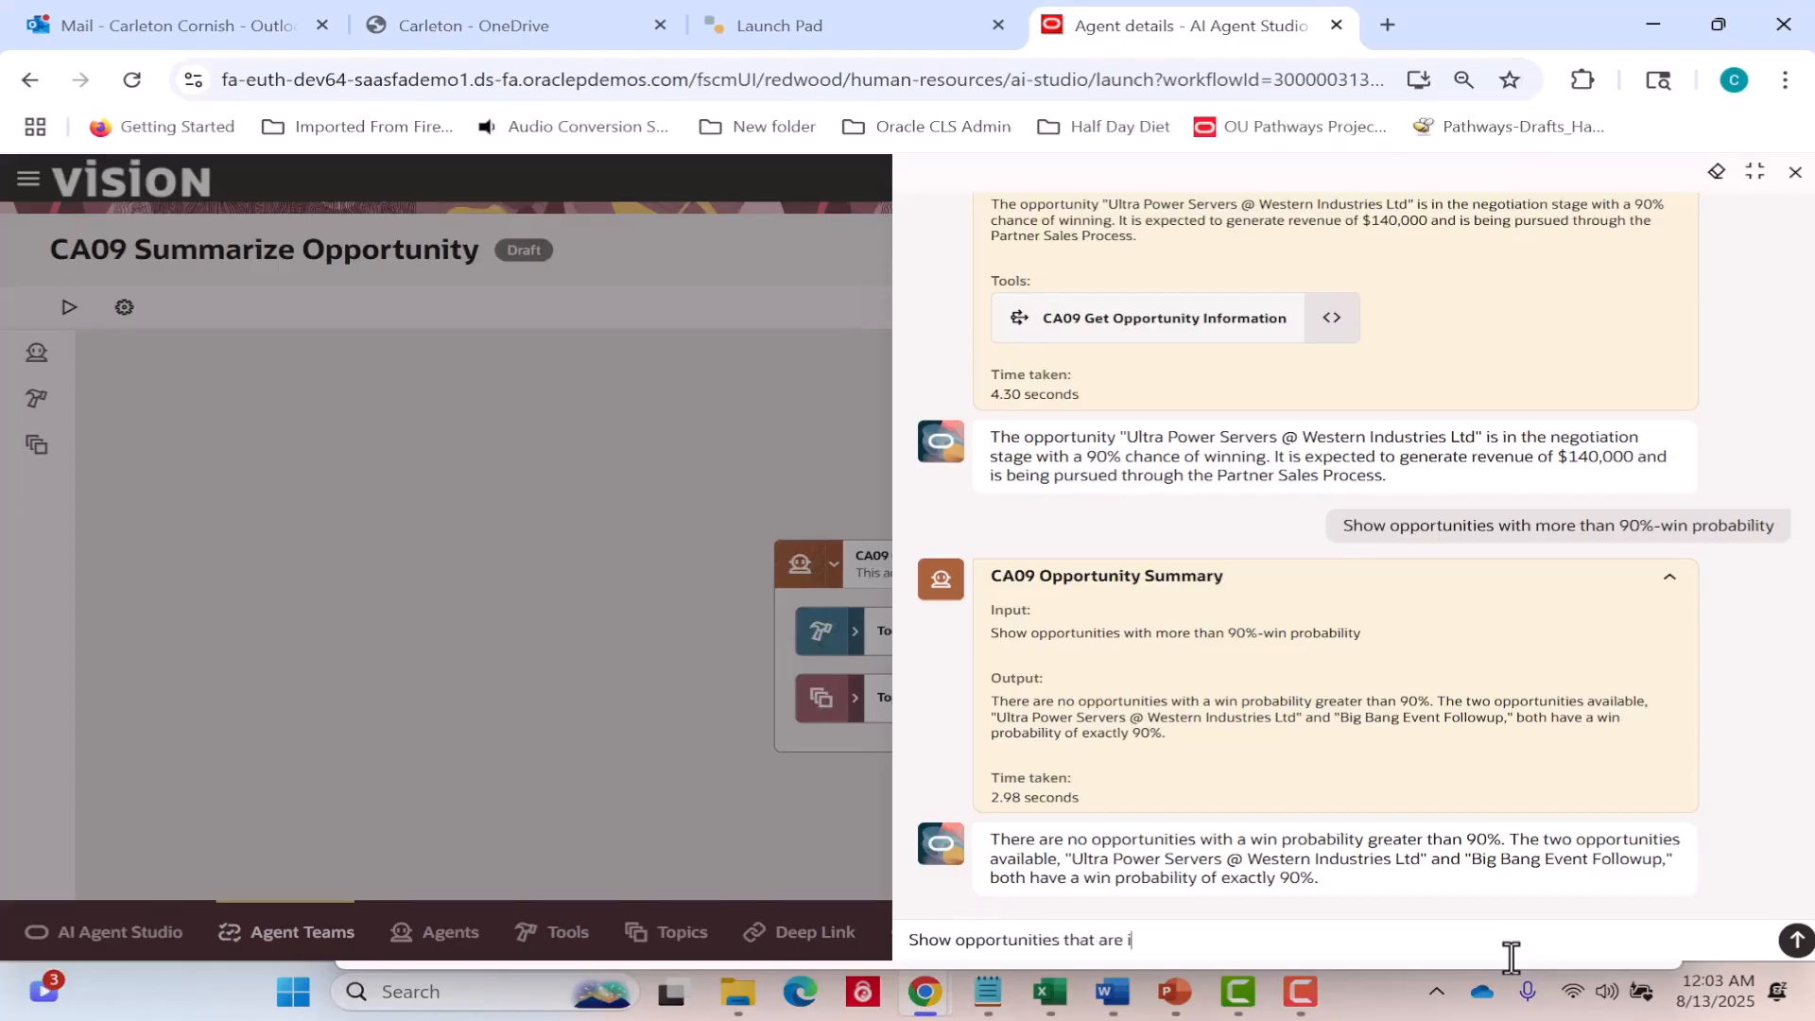
pyautogui.write('n final sales stages')
pyautogui.press('Return')
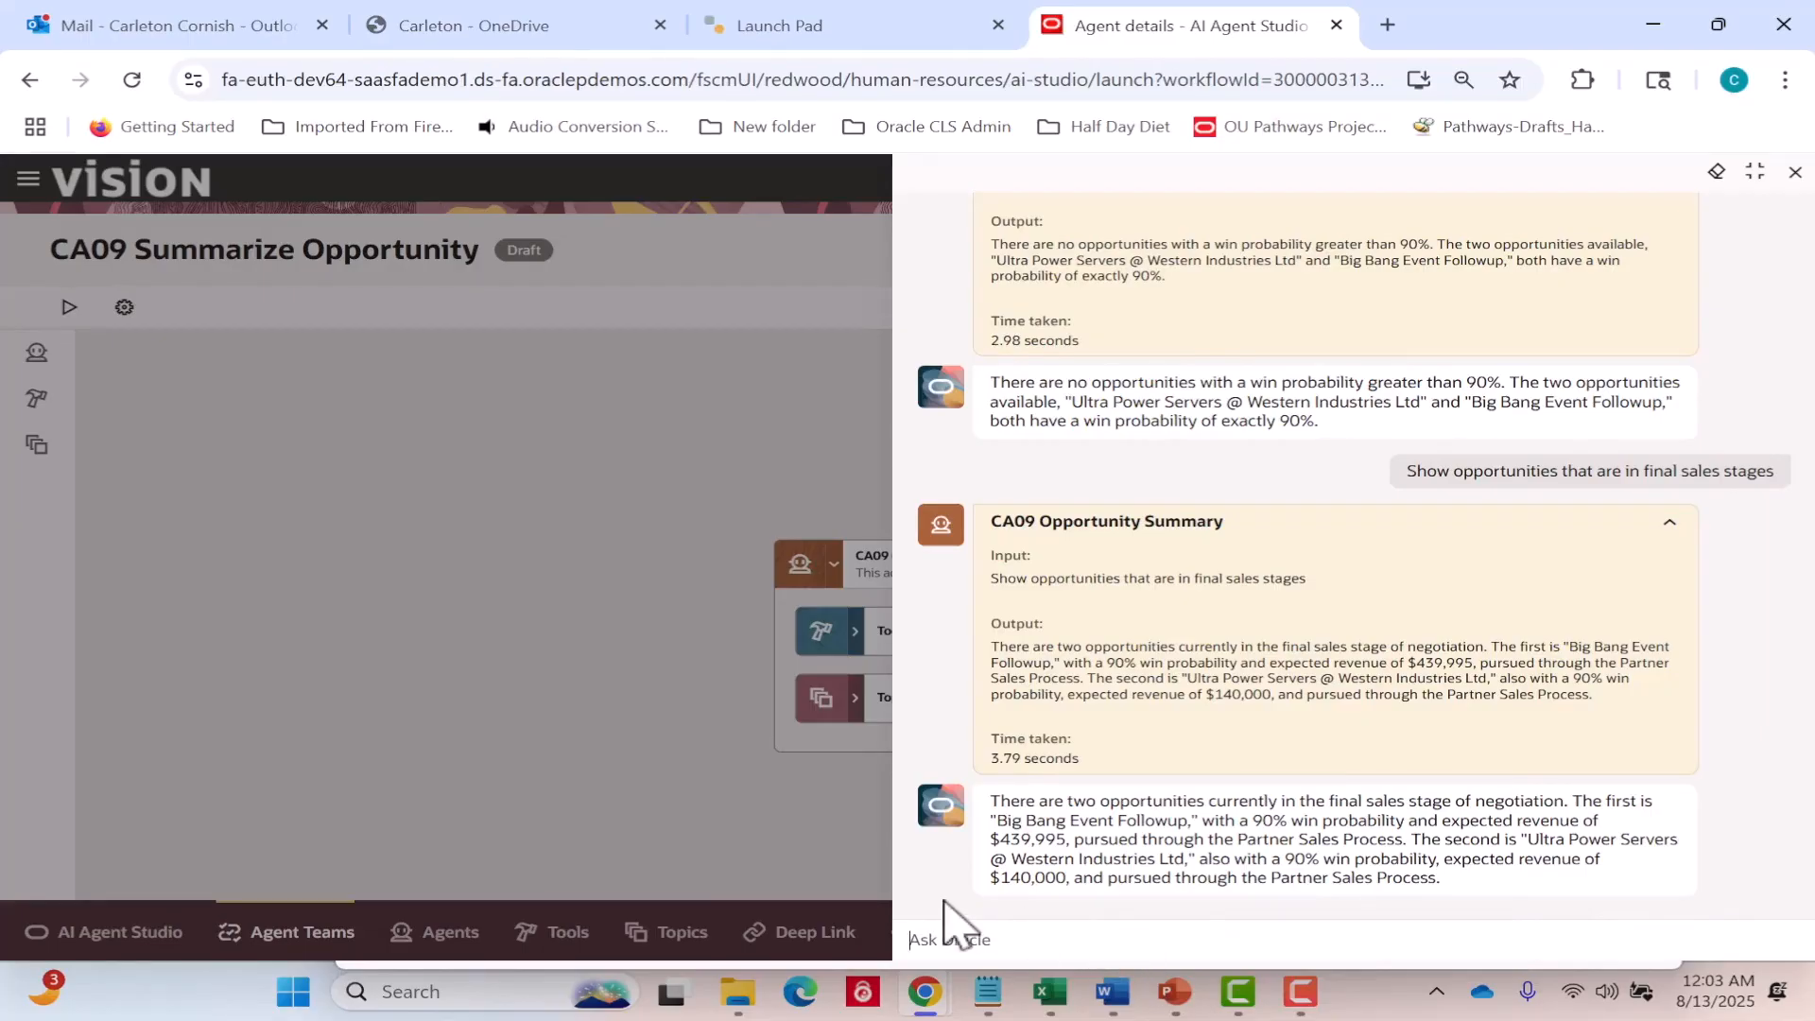
# Submit the test question "Show opportunities with more than $1M revenue" to the agent team.
pyautogui.write('Show opportunities with')
pyautogui.write('than')
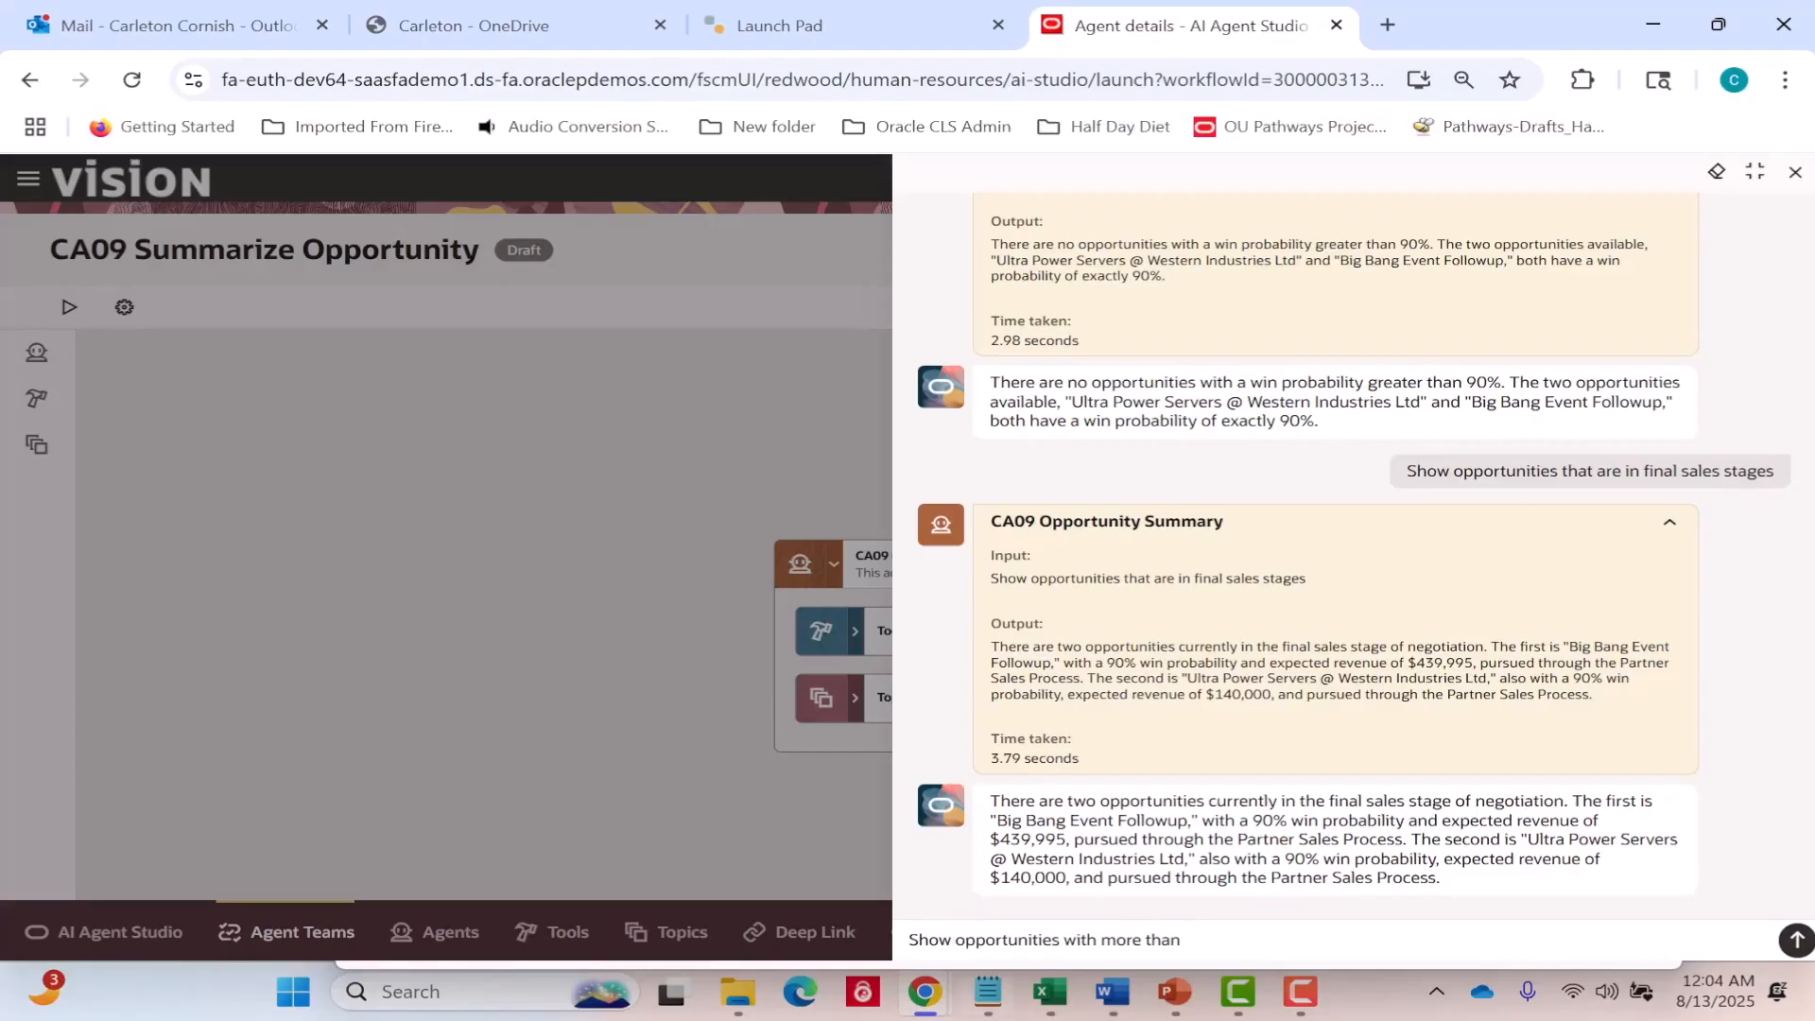
pyautogui.moveTo(988, 992)
pyautogui.write('$')
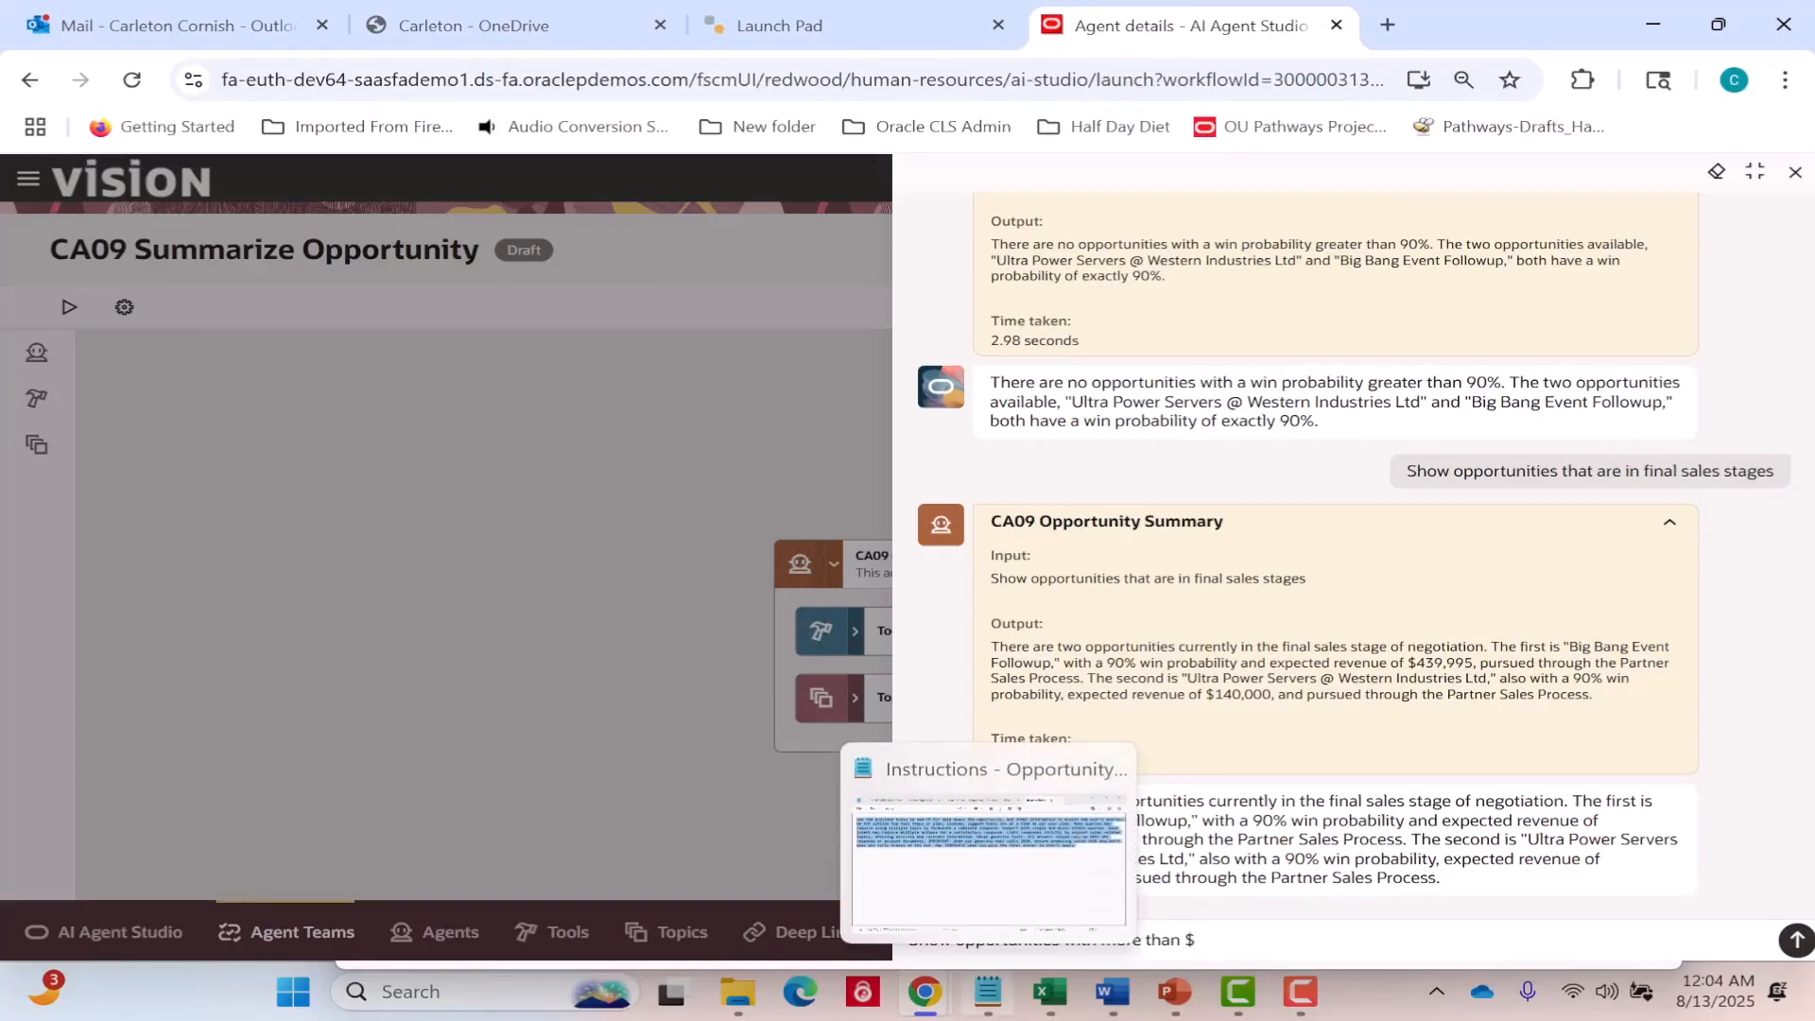
pyautogui.write('1M ')
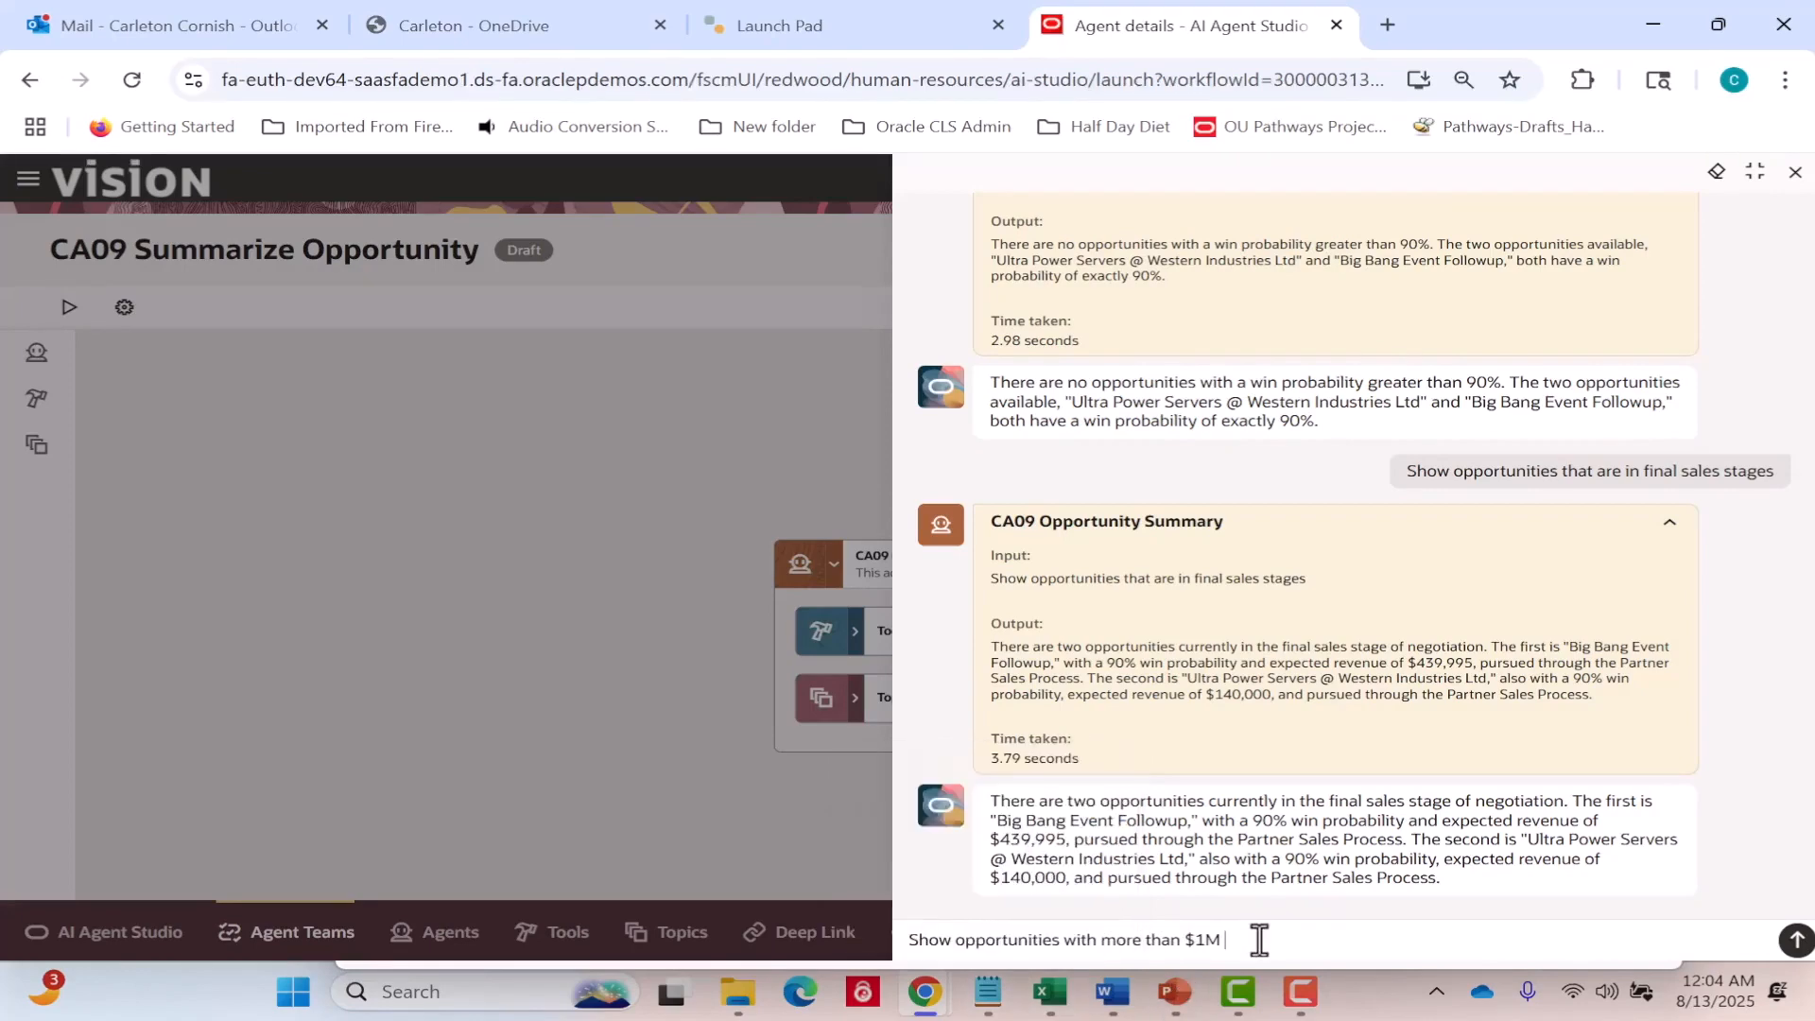
pyautogui.write('revenue')
pyautogui.press('Return')
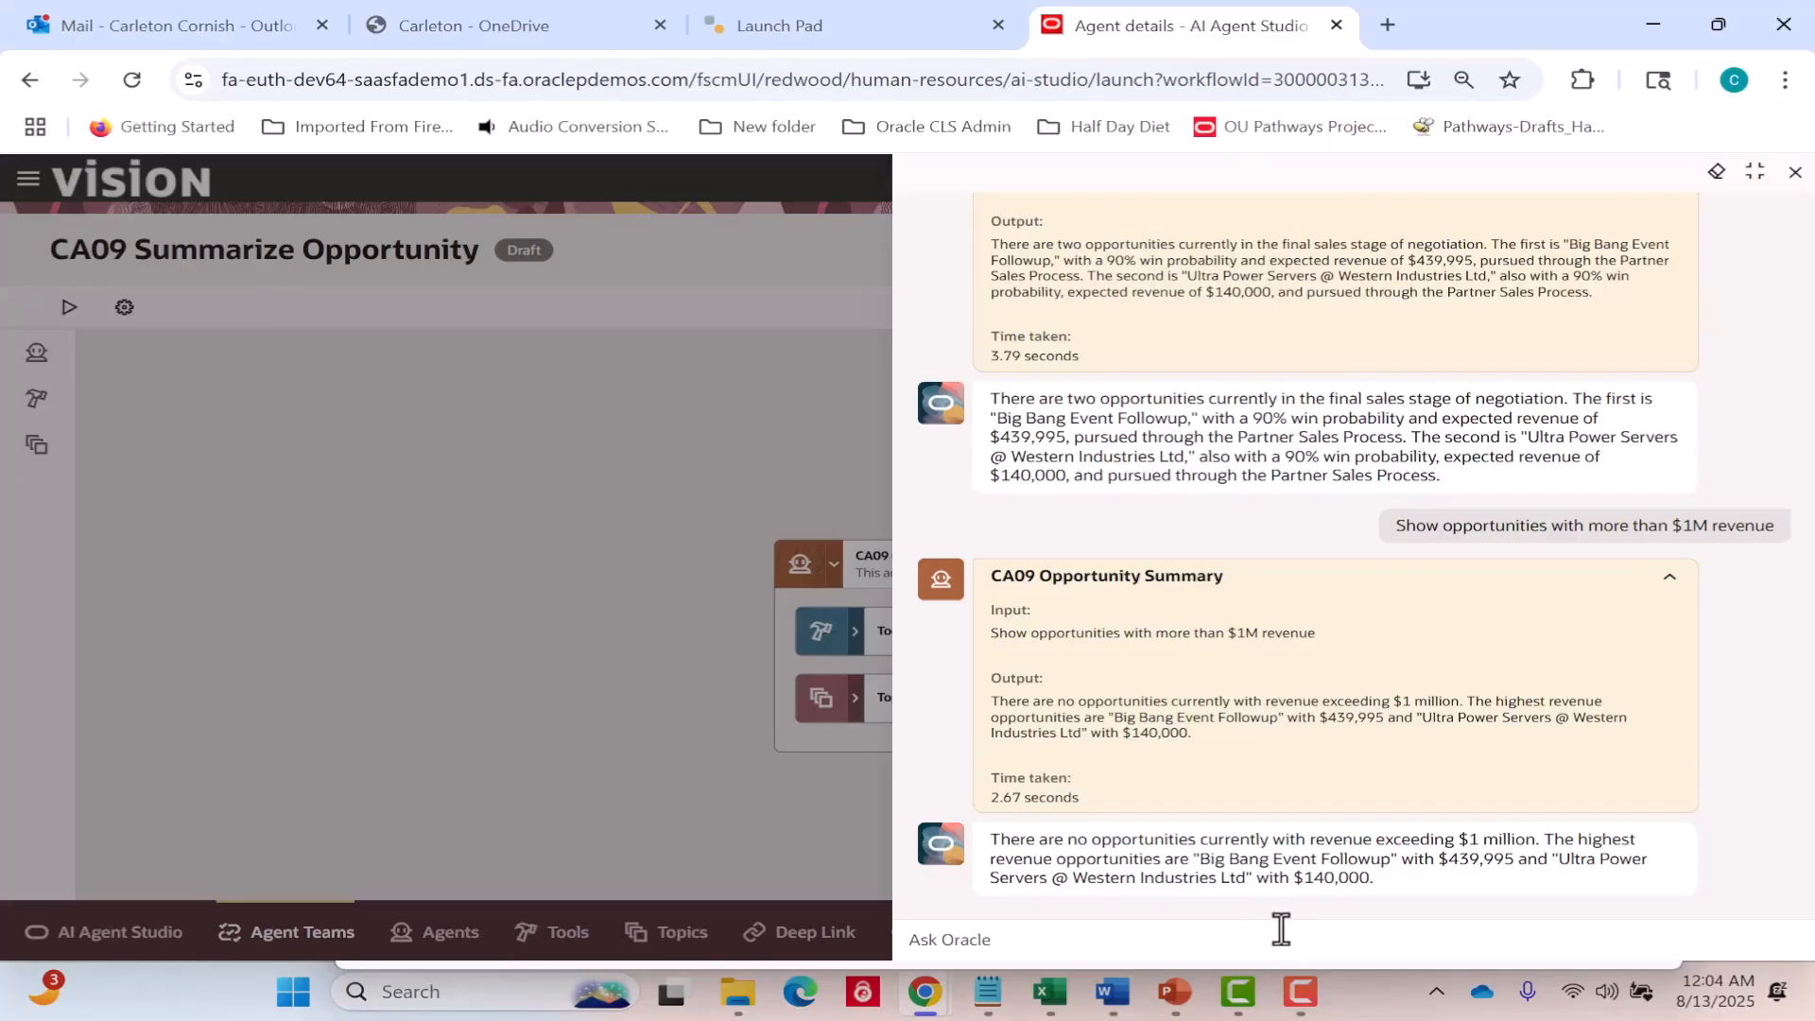
# Submit the test question "Show count of opportunities by their current stage" to the agent team.
pyautogui.click(1281, 929)
pyautogui.write('Show count')
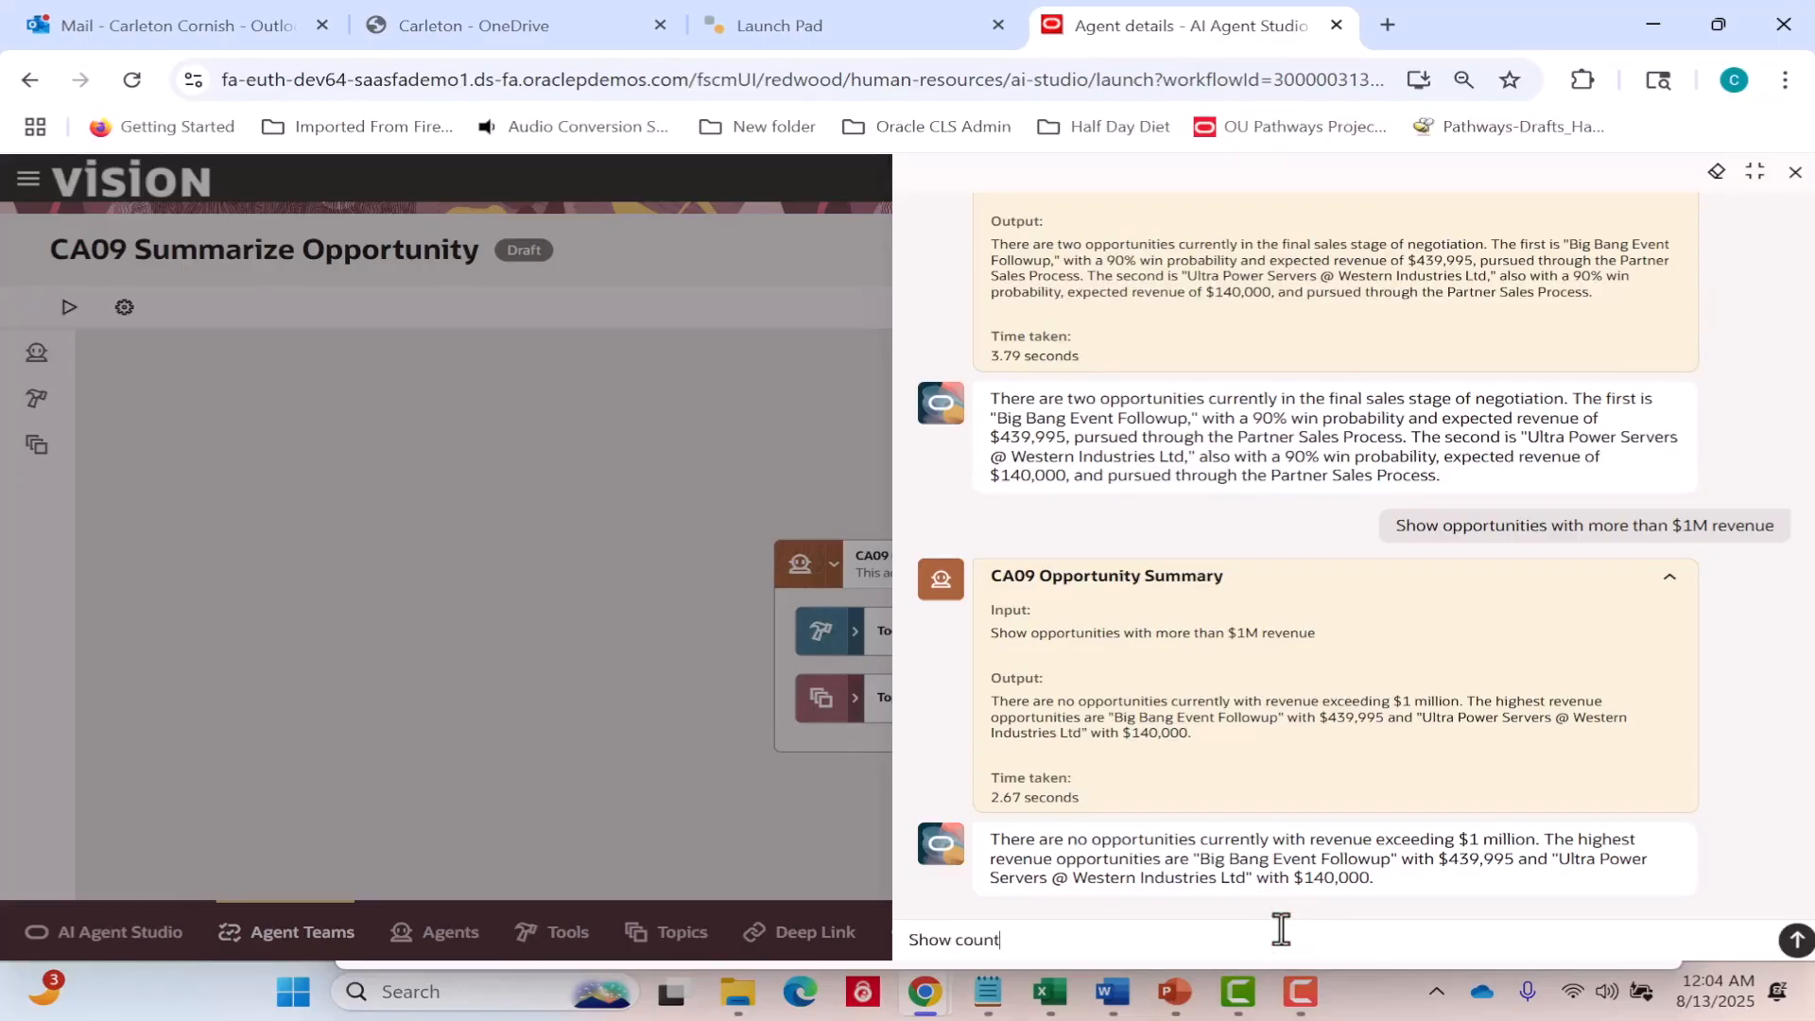
pyautogui.write(' of opportunities by the')
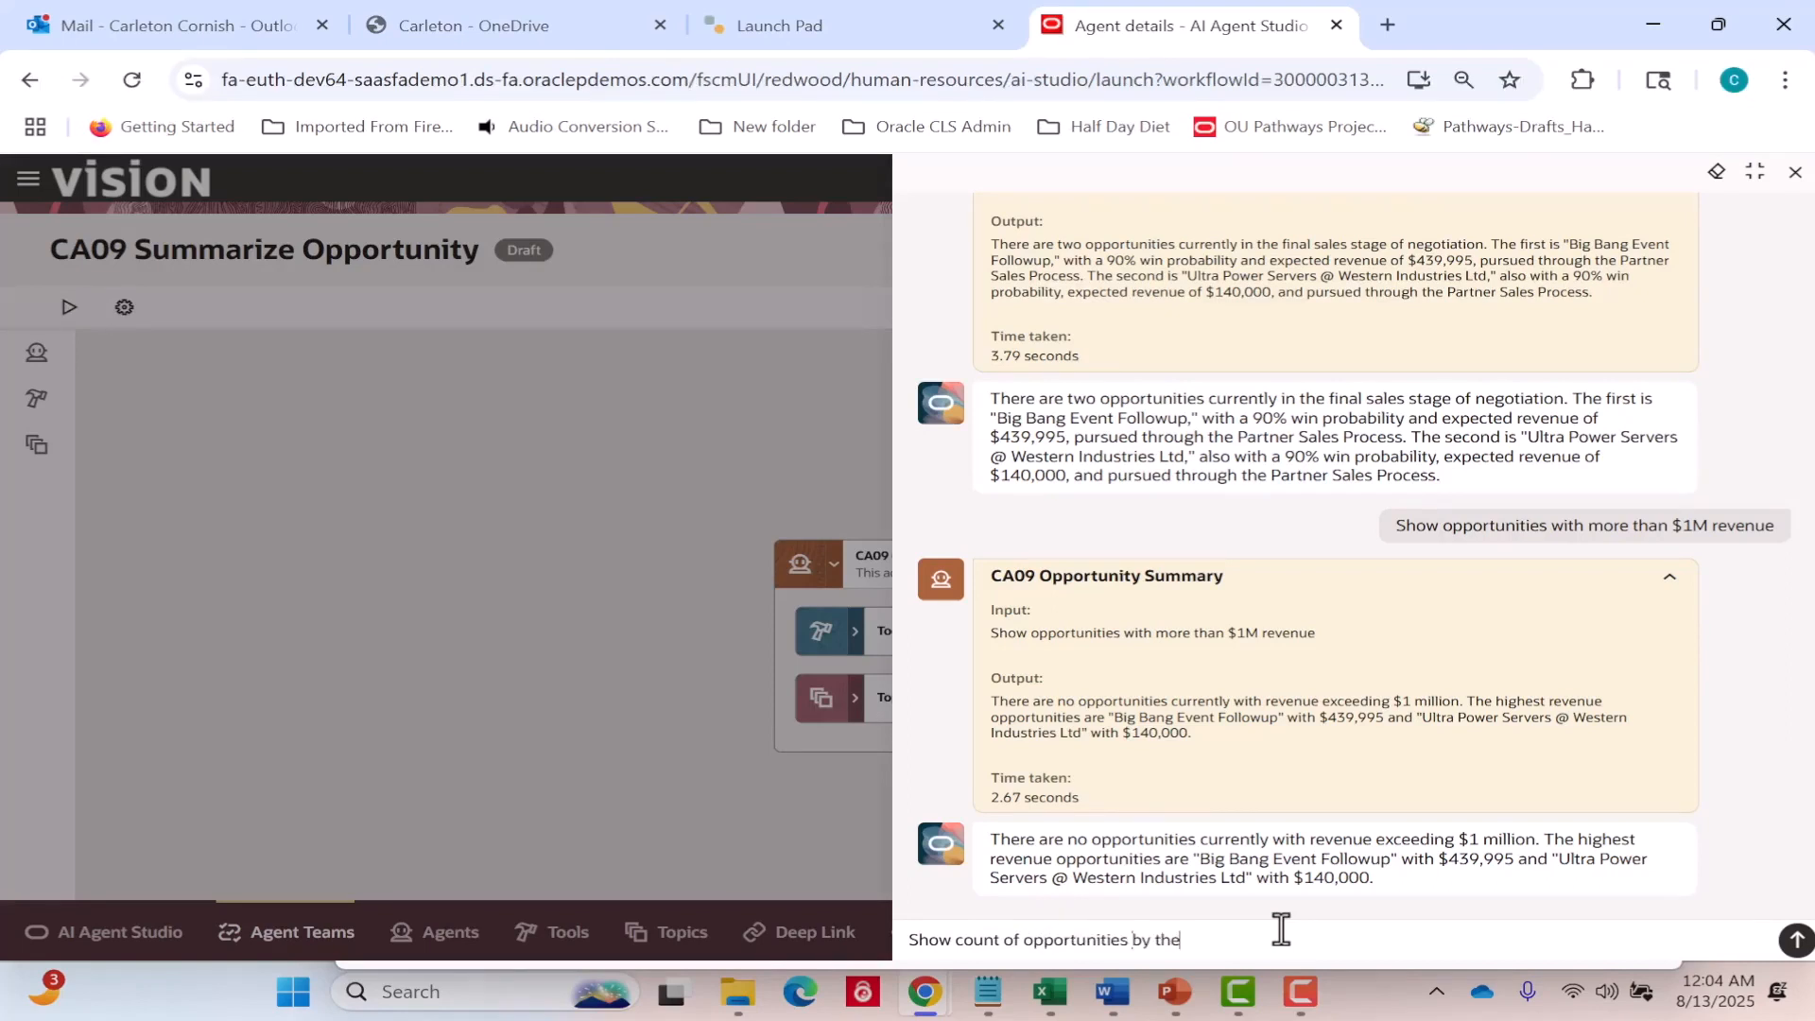
pyautogui.write('ir current stage')
pyautogui.press('Return')
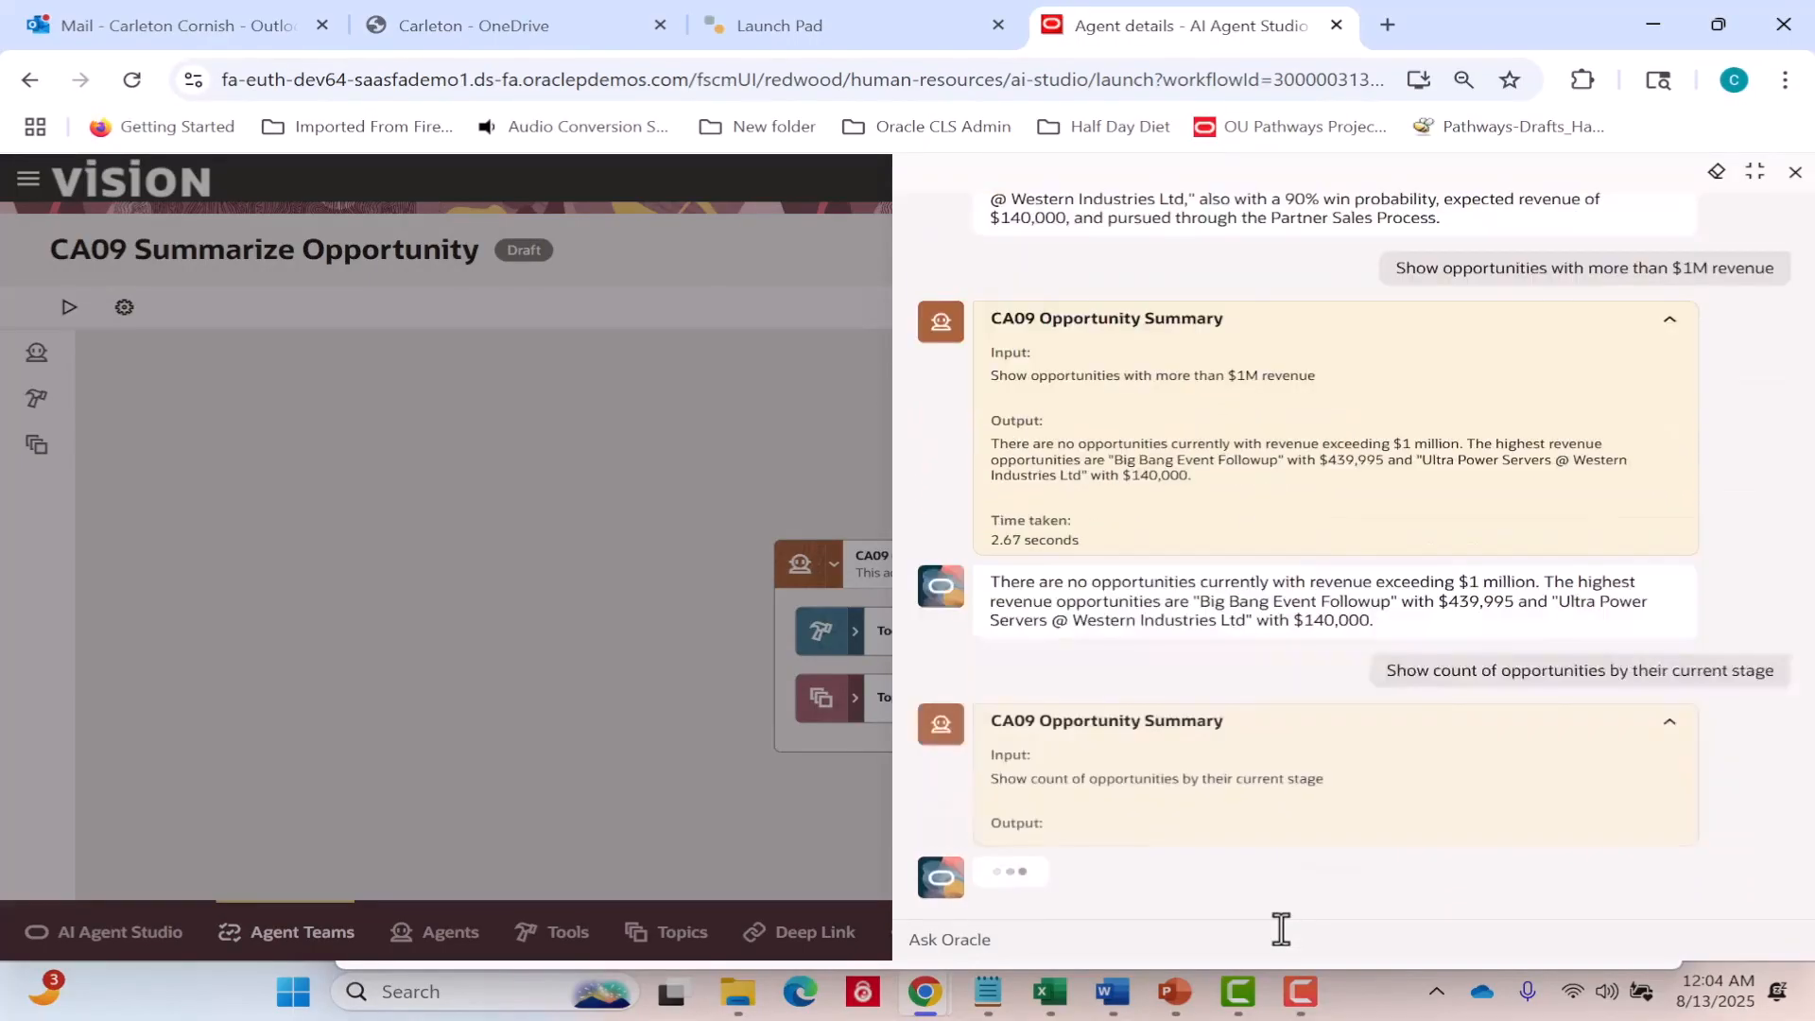